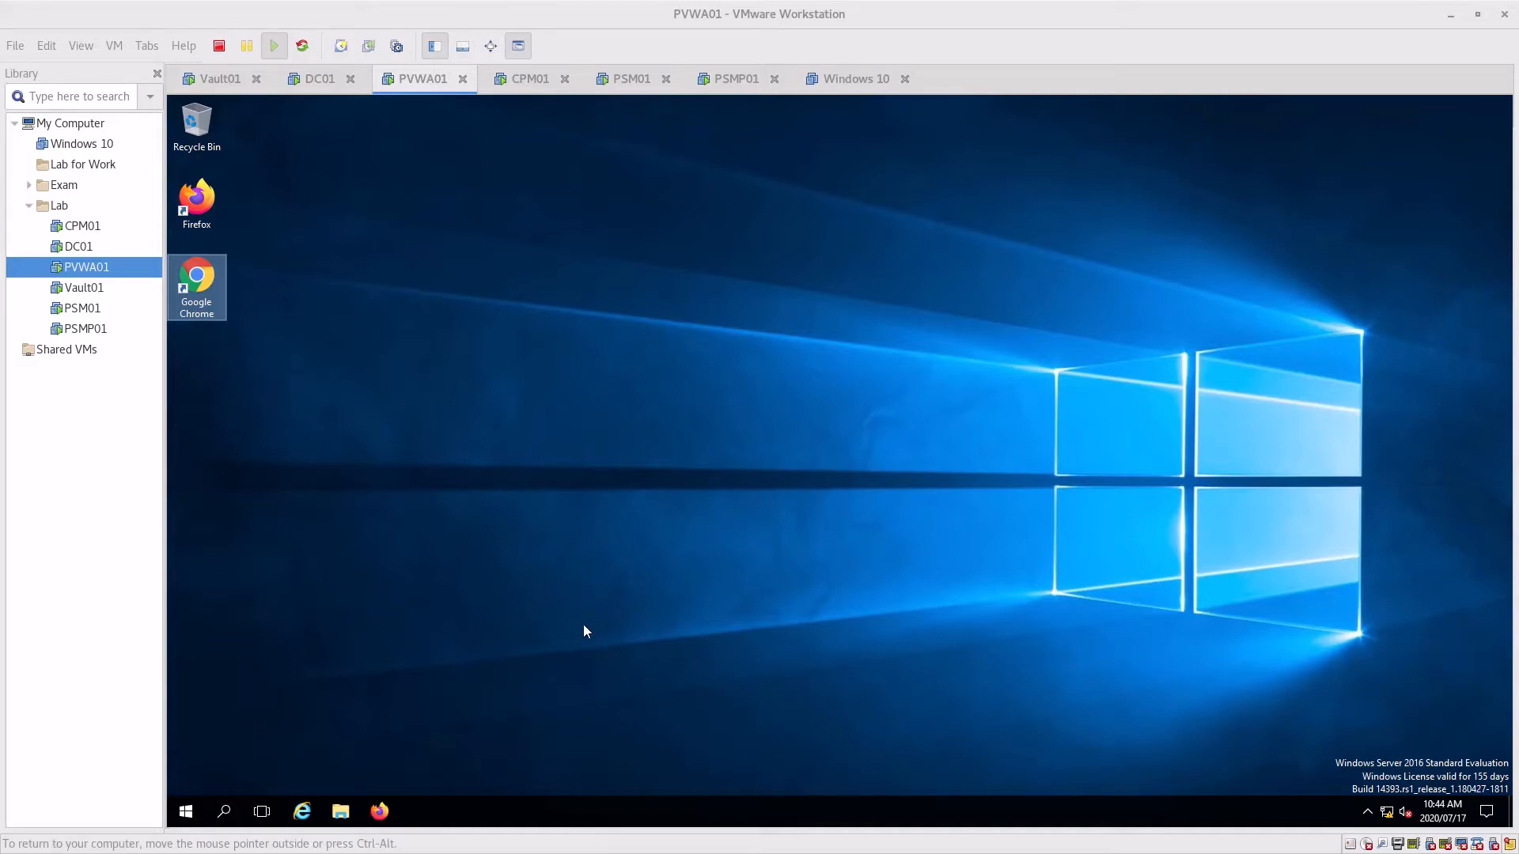
Launch Chrome and sign in to the Password Vault as administrator with CyberArk authentication
double_click(208, 290)
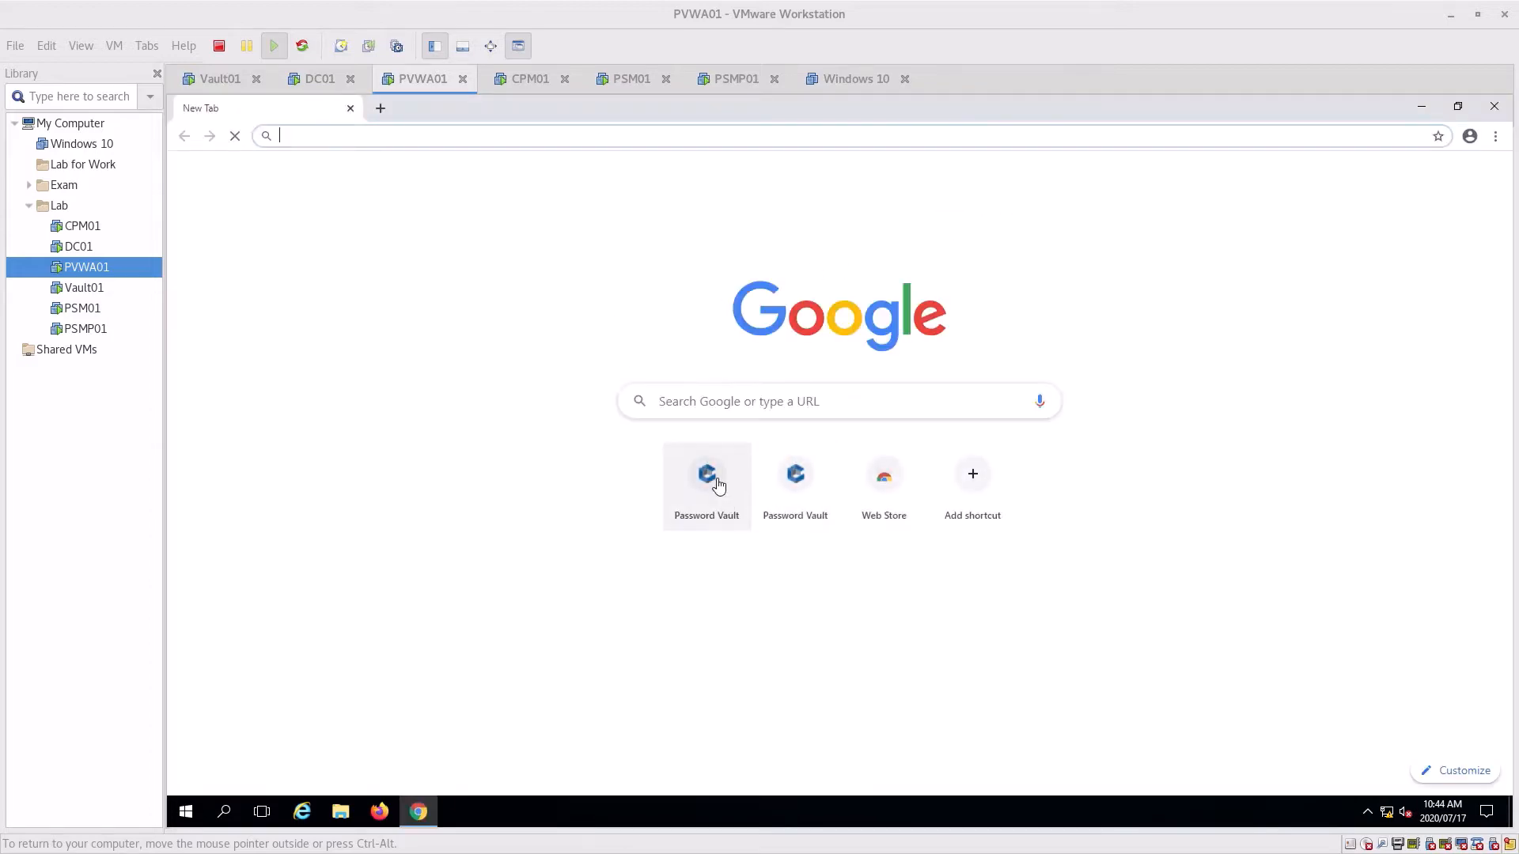
left_click(718, 485)
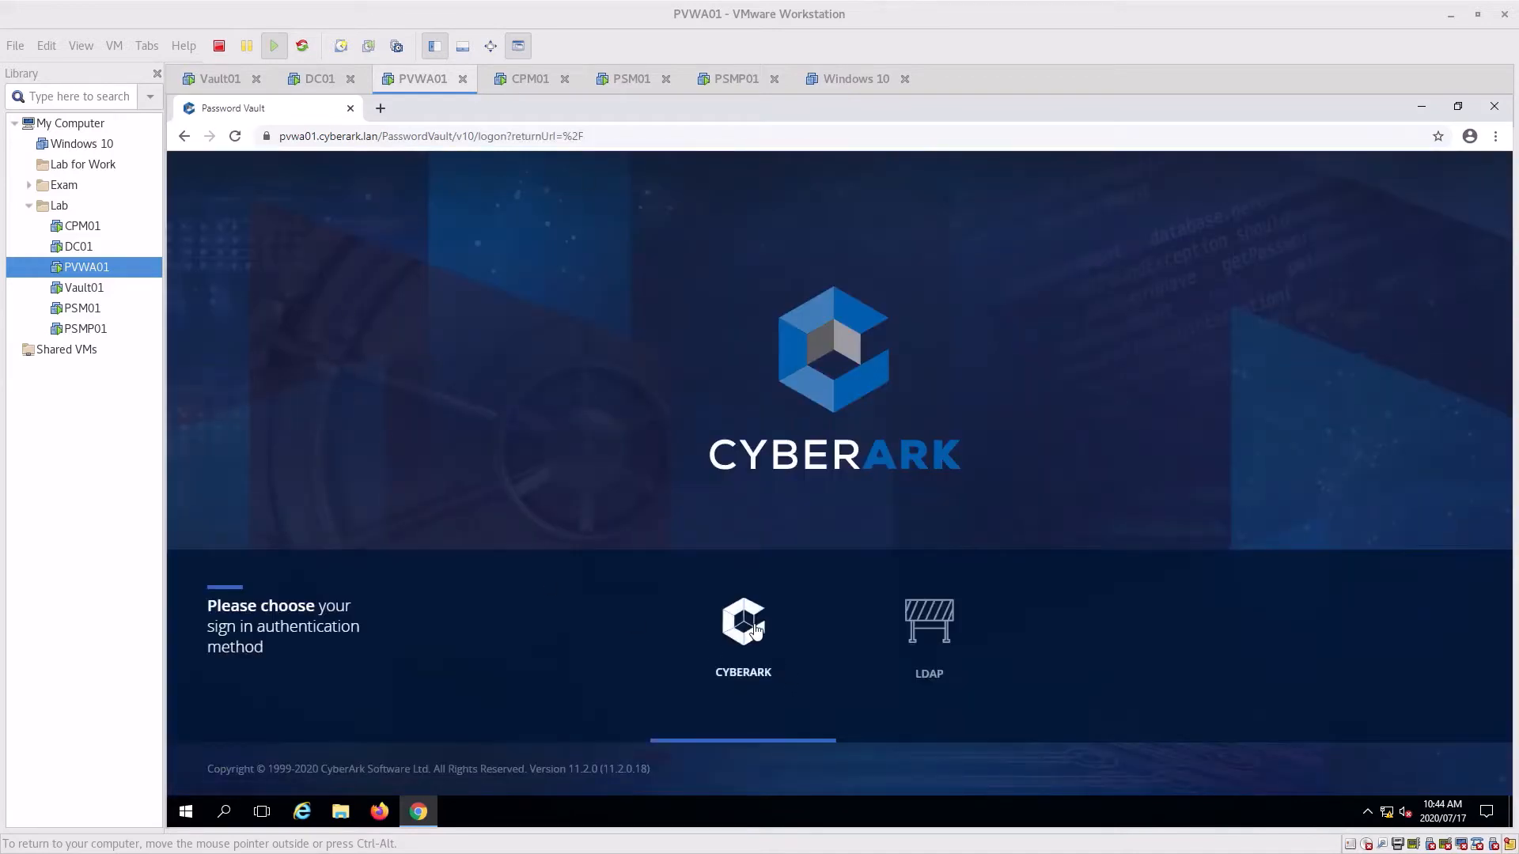
left_click(787, 672)
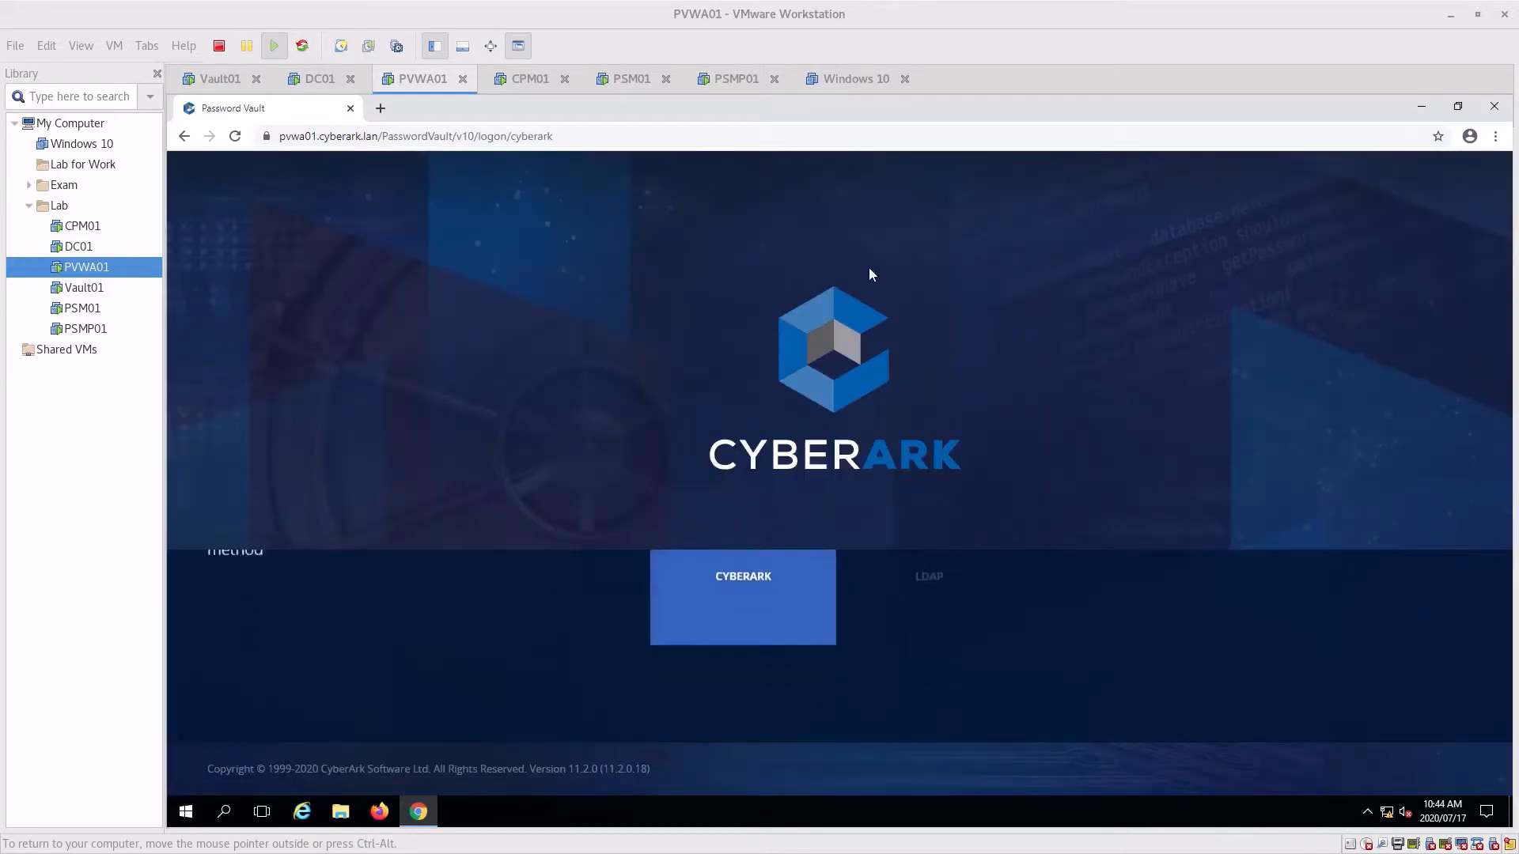
left_click(750, 605)
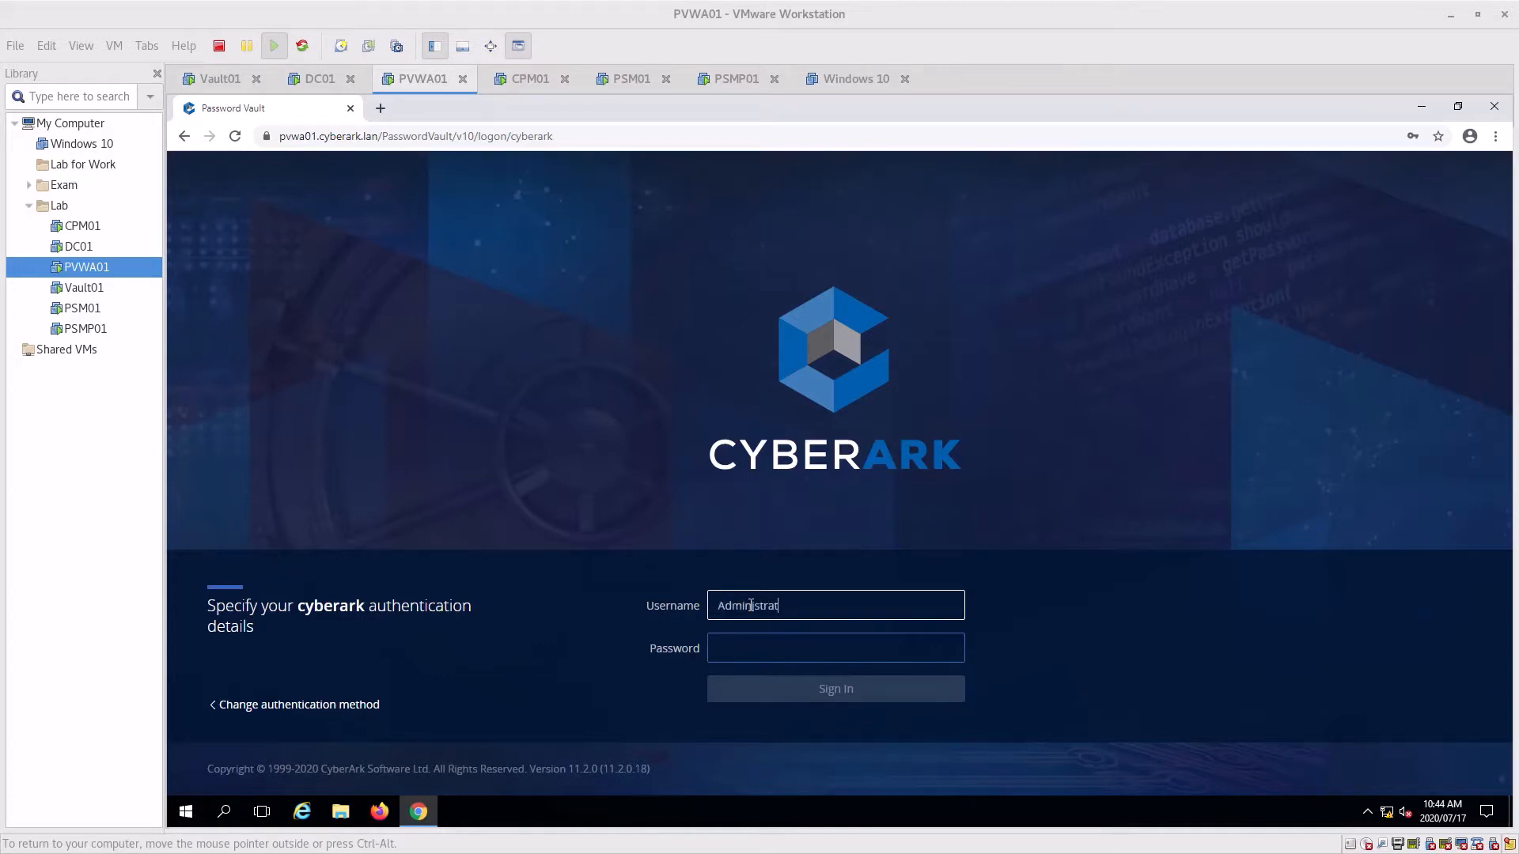
key("Tab")
type("Cy")
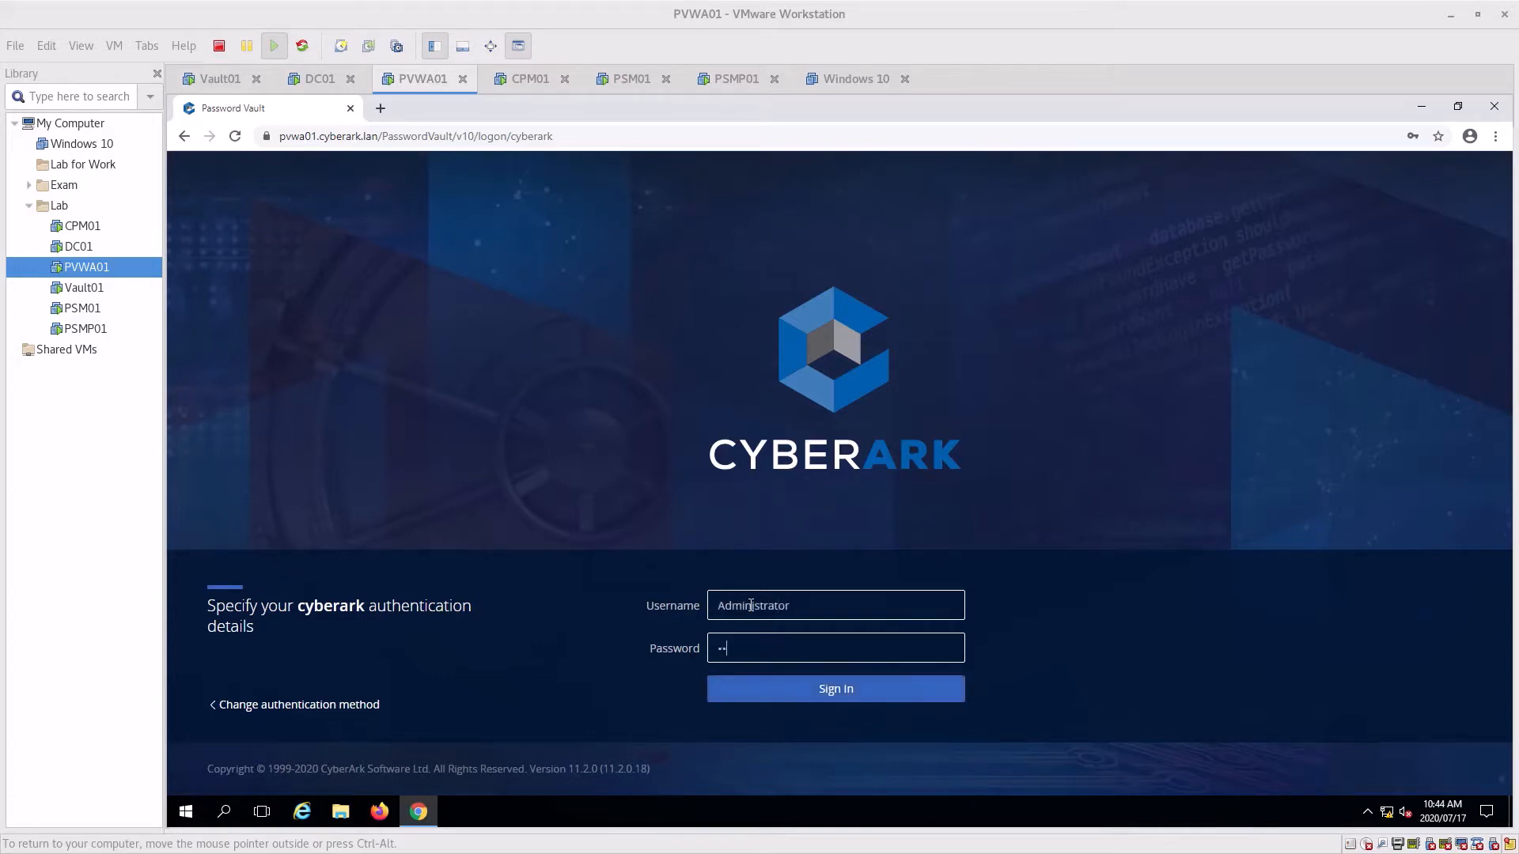
key("Return")
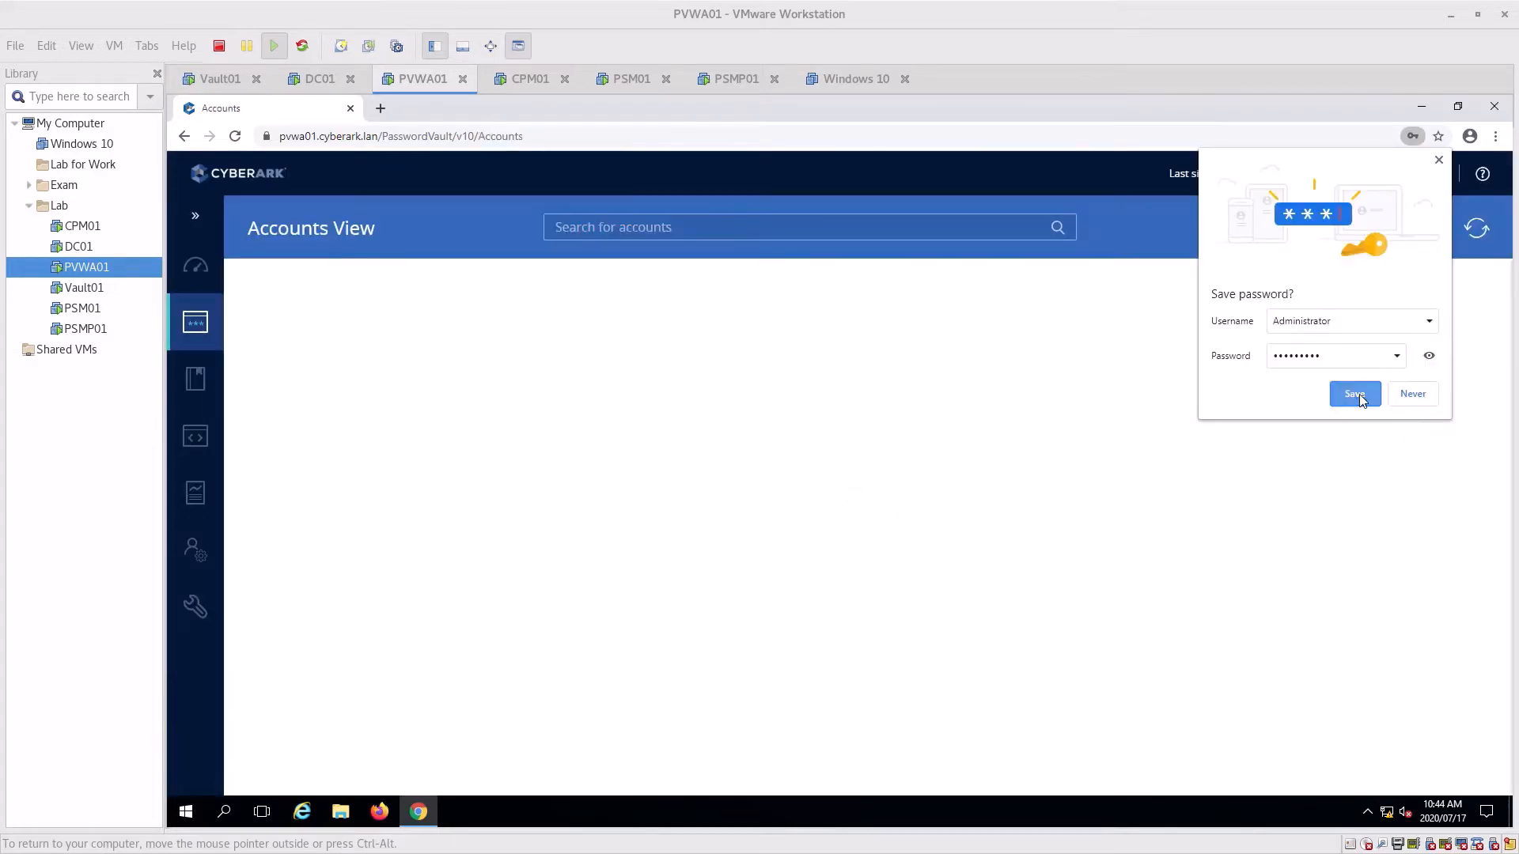
Save the login in Chrome and bring up the System Health overview
left_click(1358, 393)
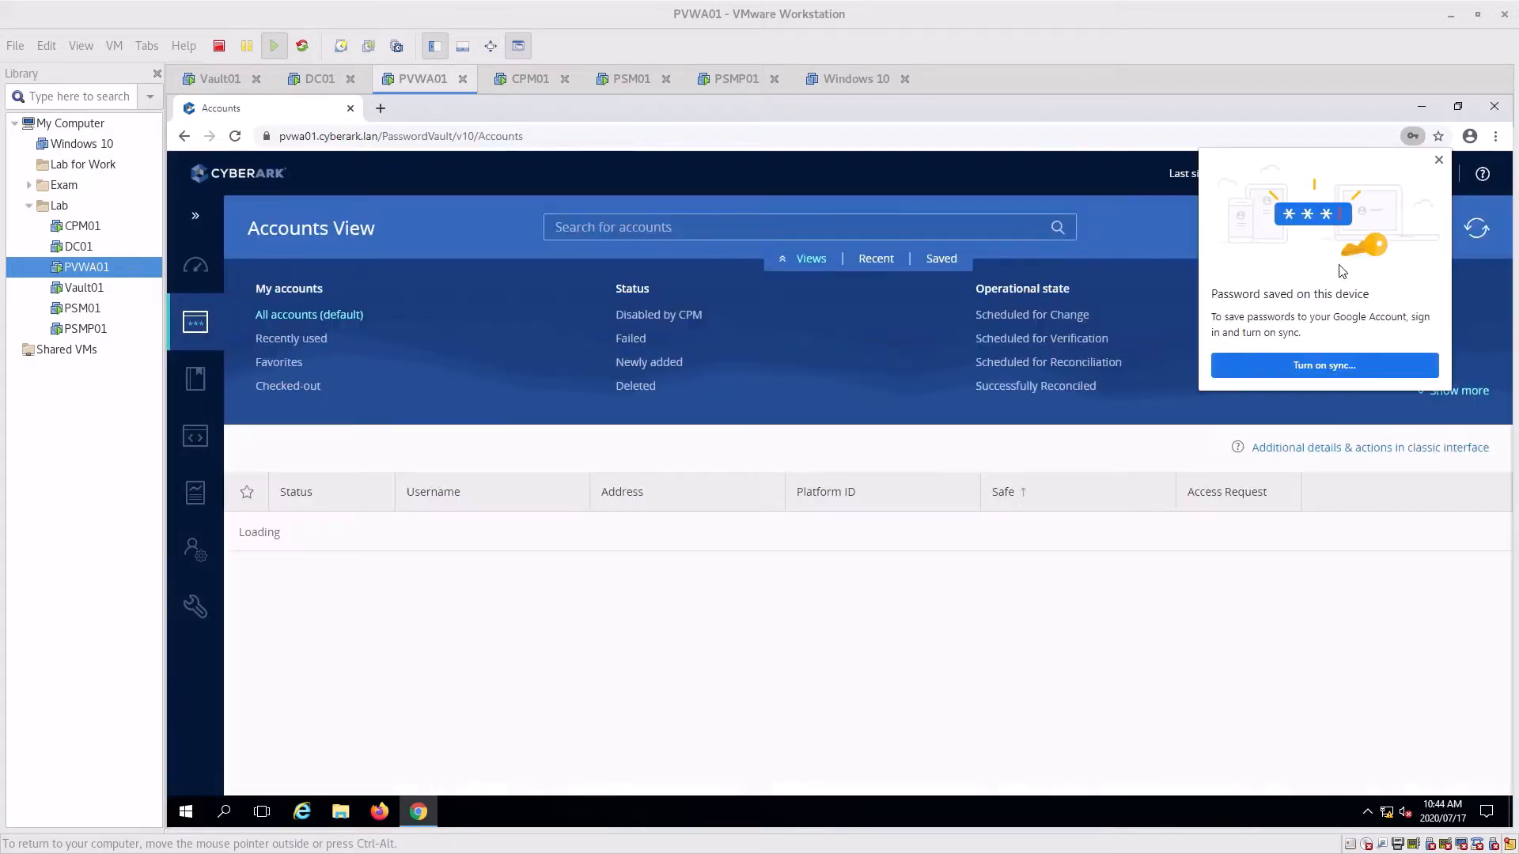
left_click(1439, 160)
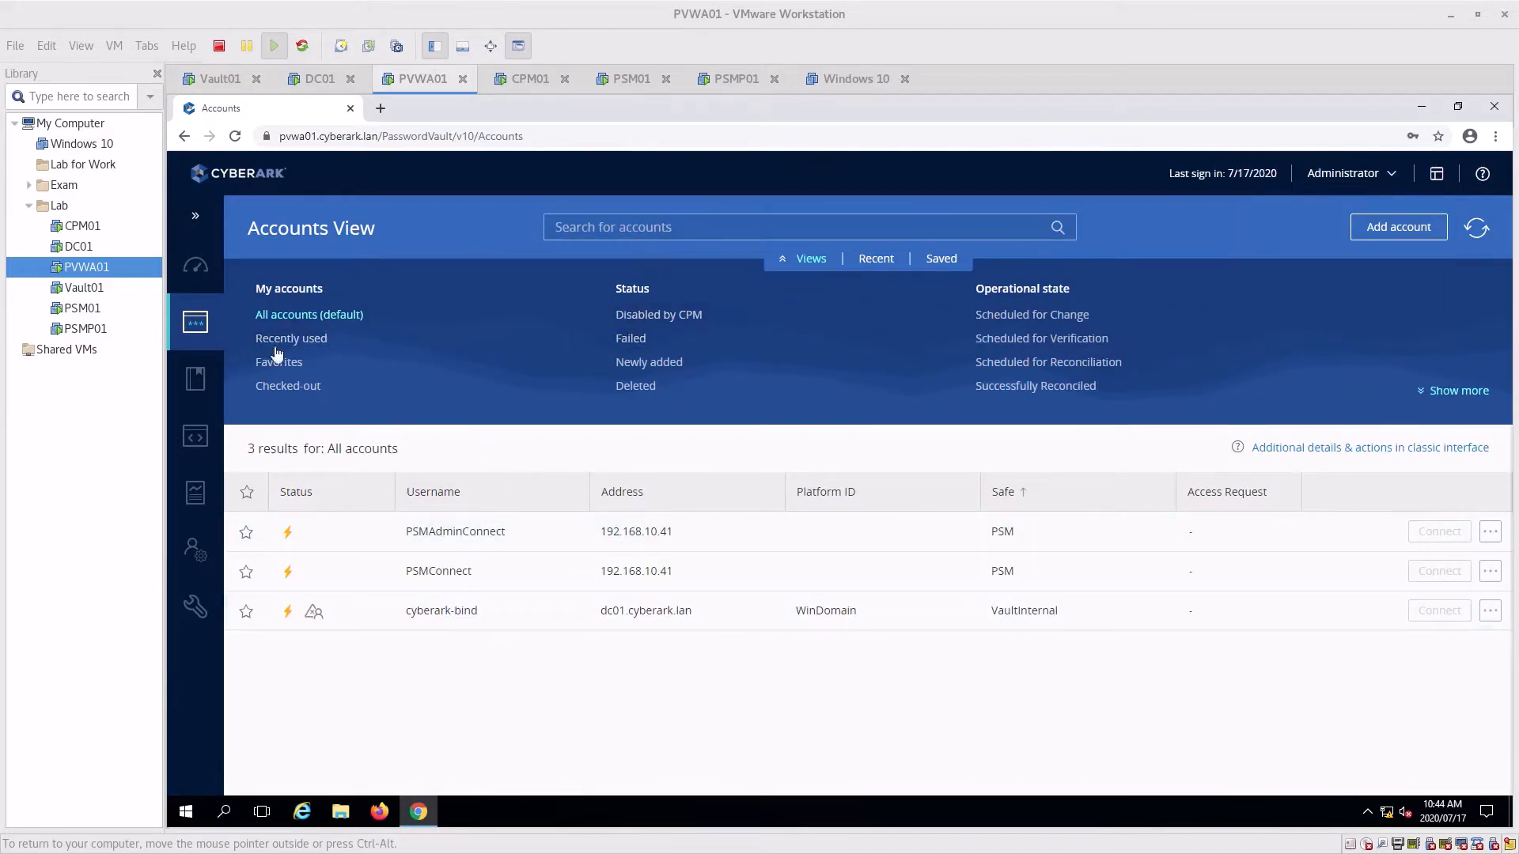
mouse_move(193, 549)
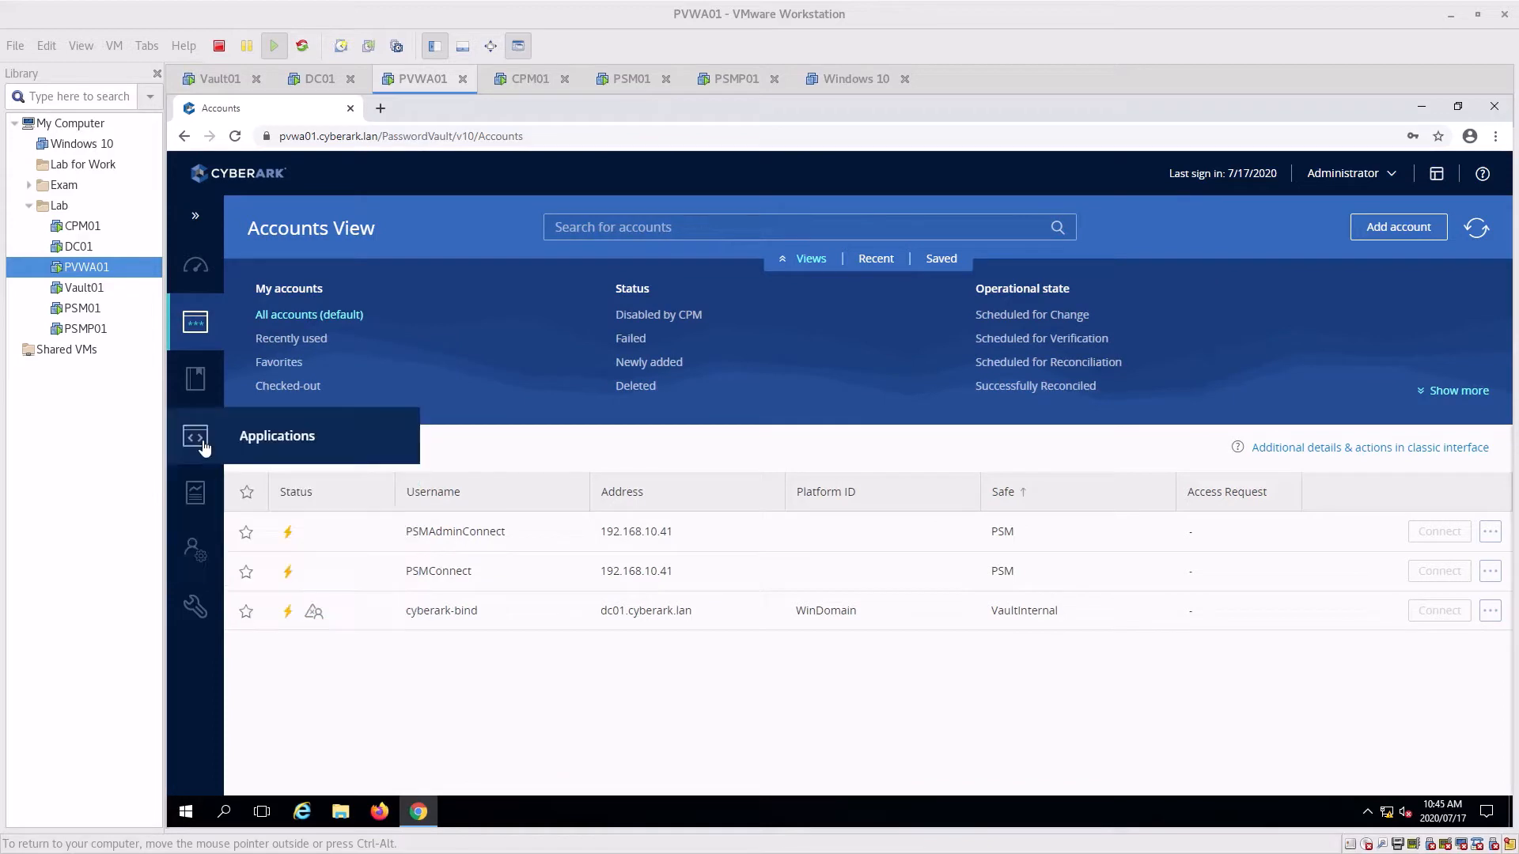
left_click(195, 266)
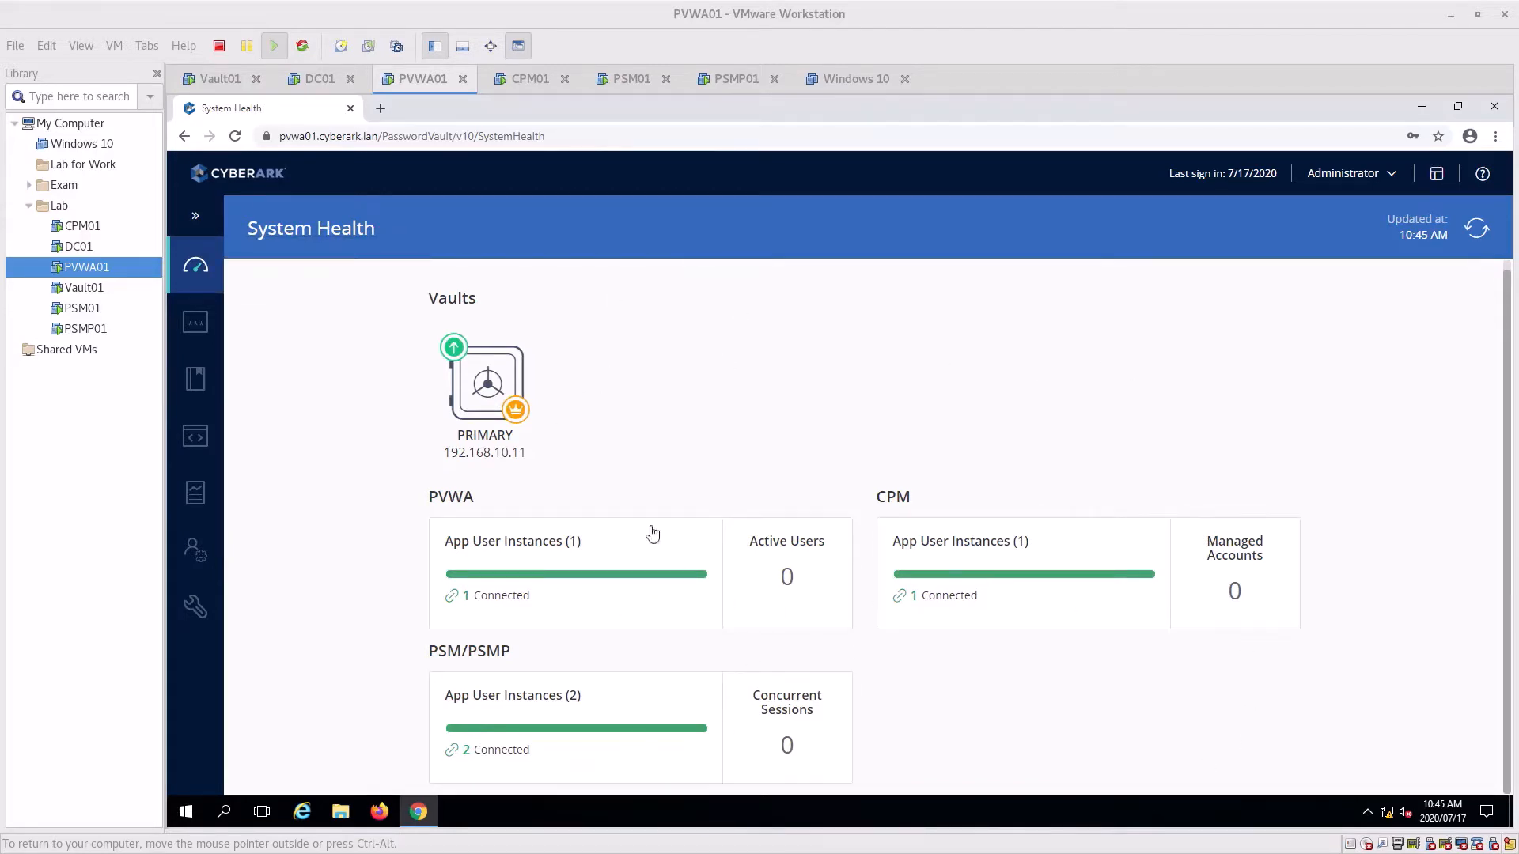
Check the PVWA, CPM and PSM/PSMP health details, then list the three accounts
left_click(621, 608)
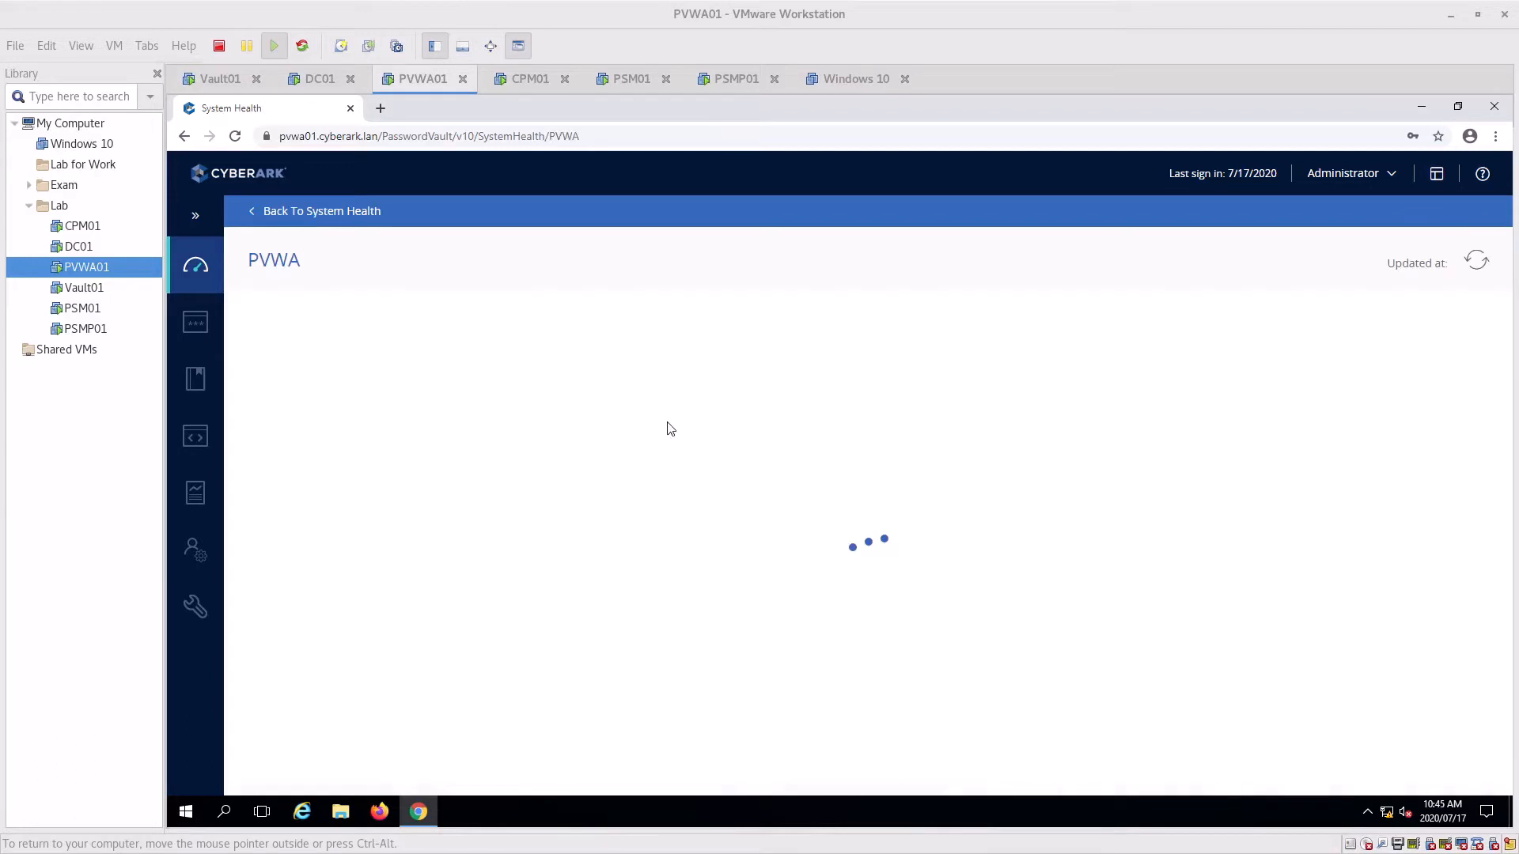
left_click(261, 215)
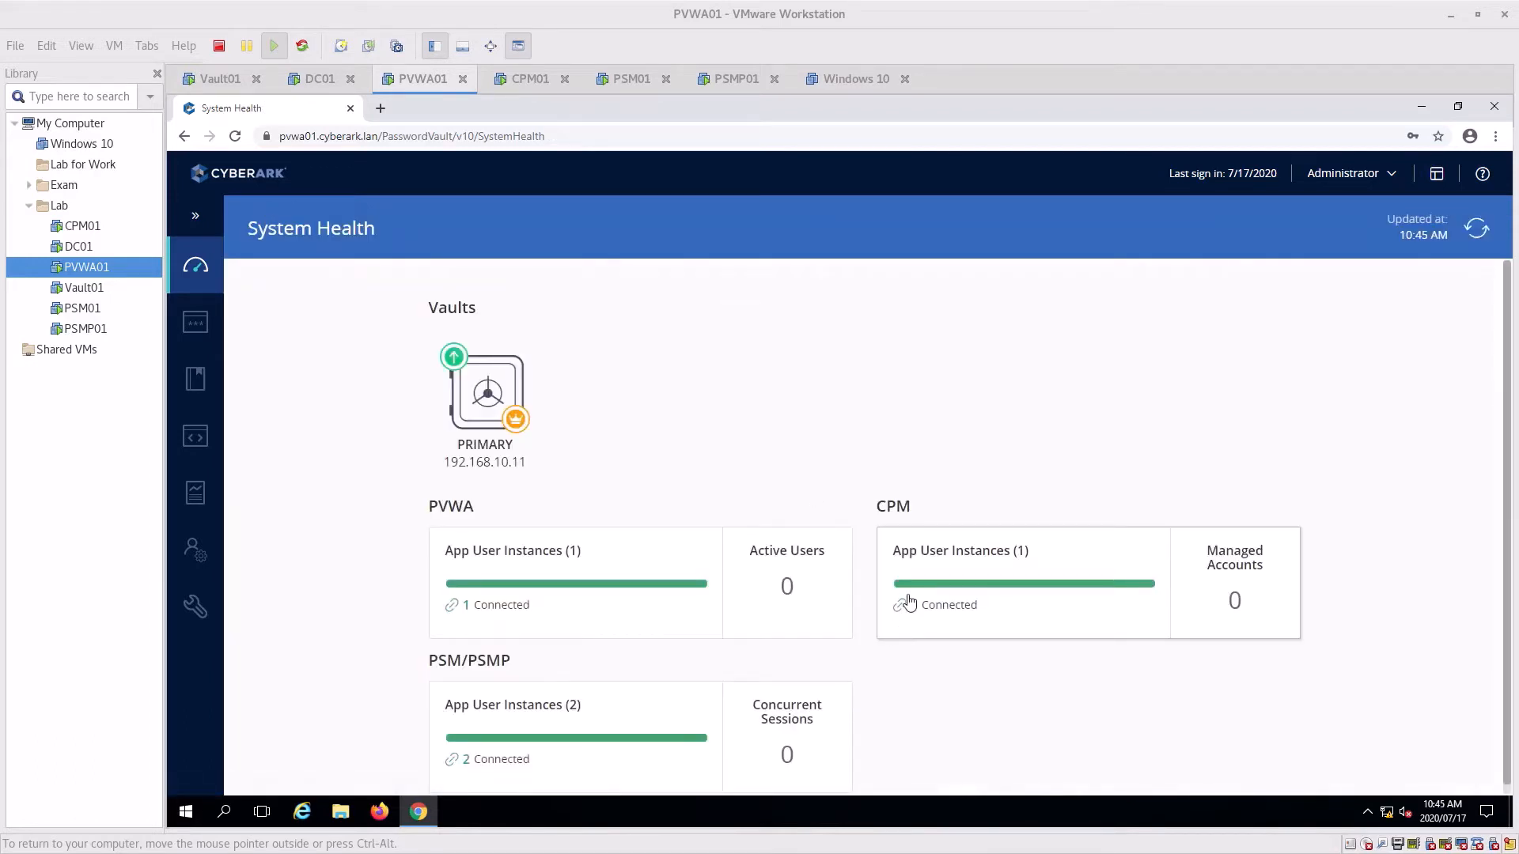
left_click(909, 600)
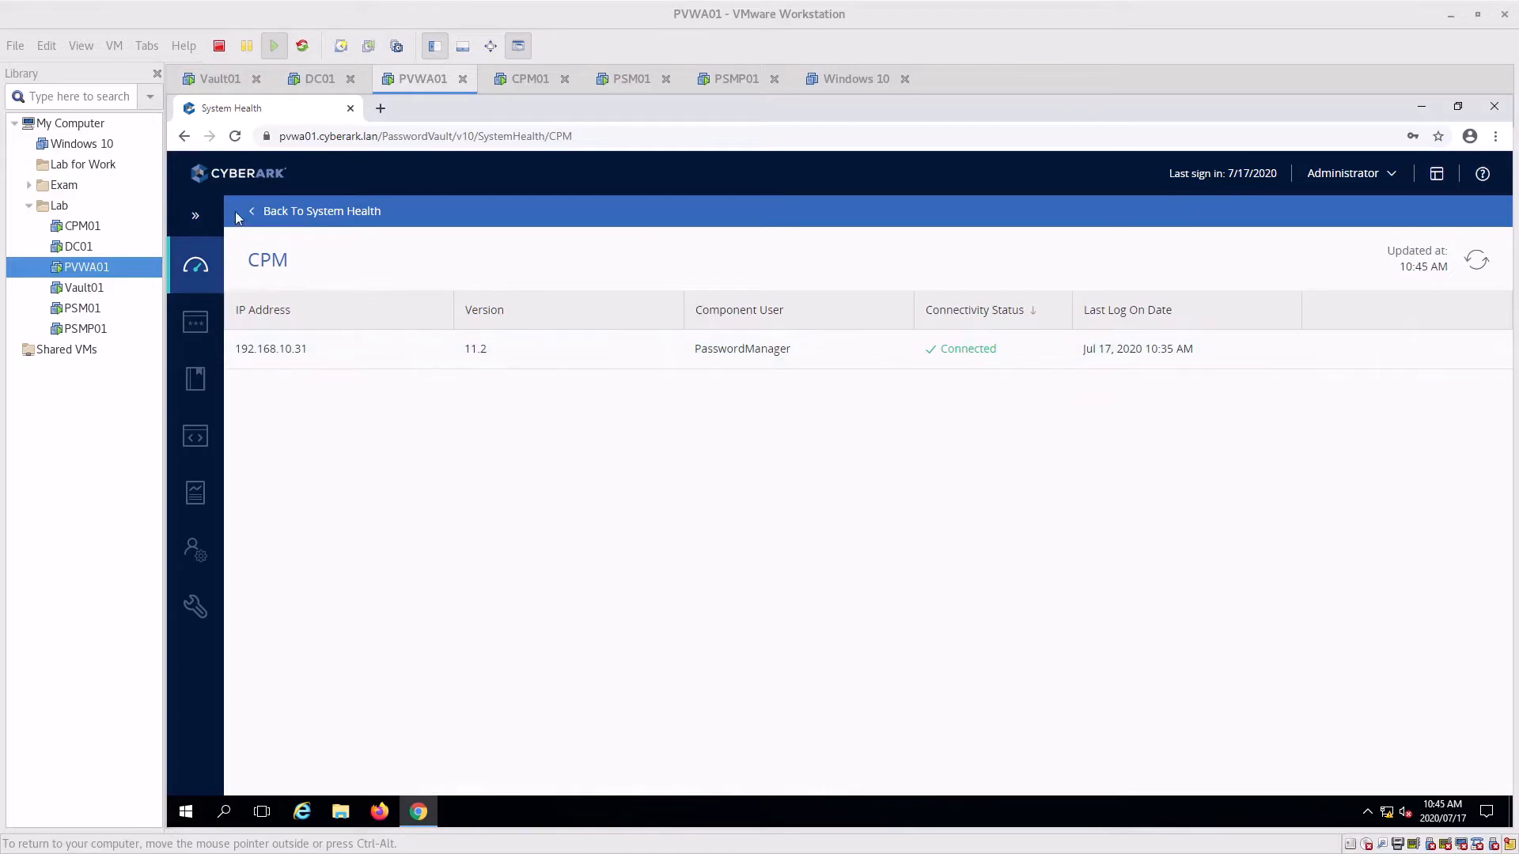
left_click(271, 215)
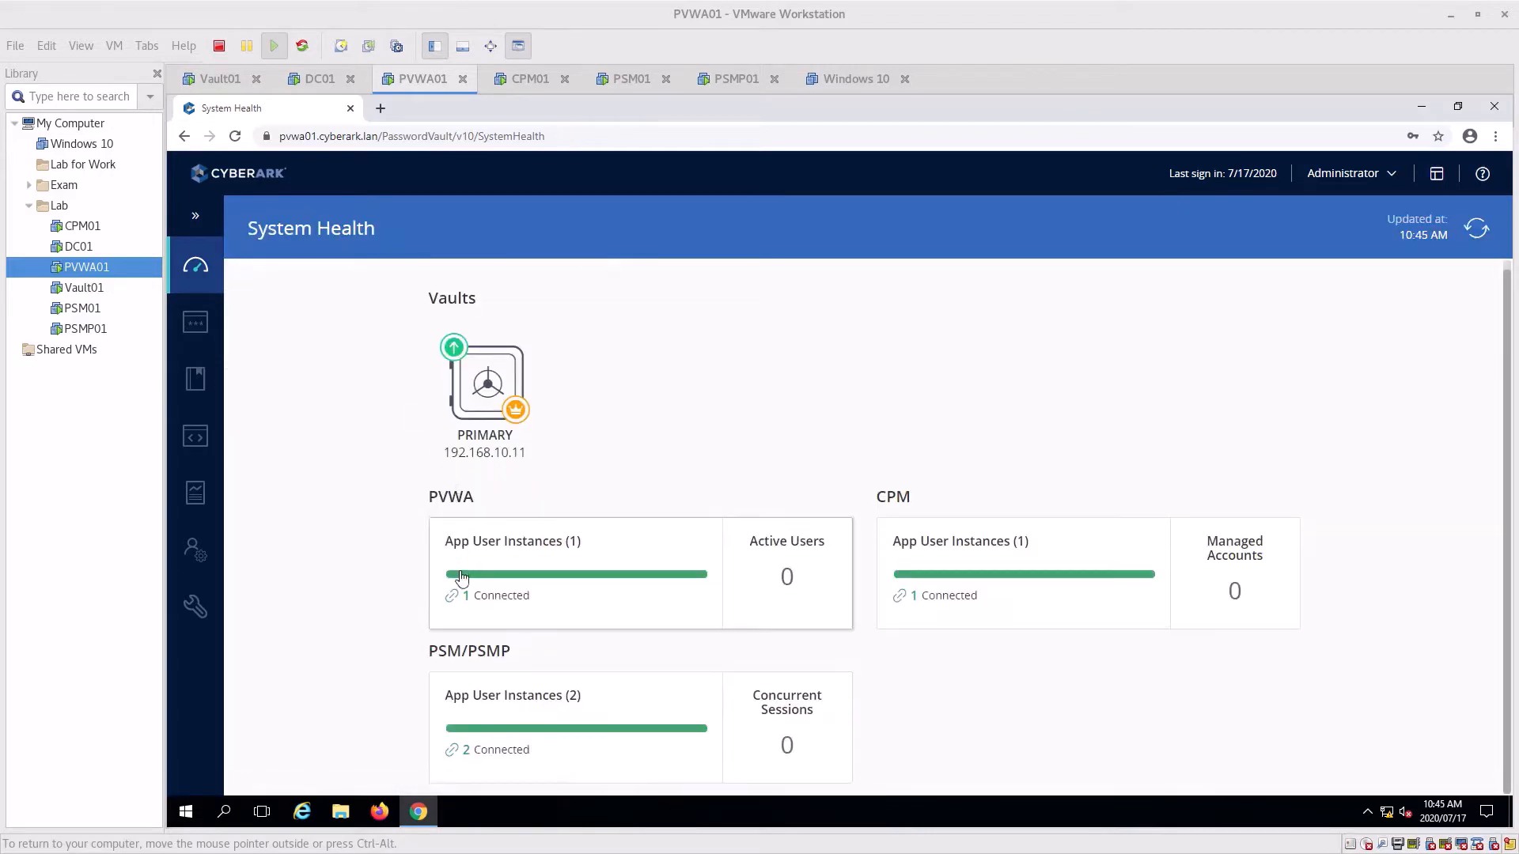
left_click(525, 704)
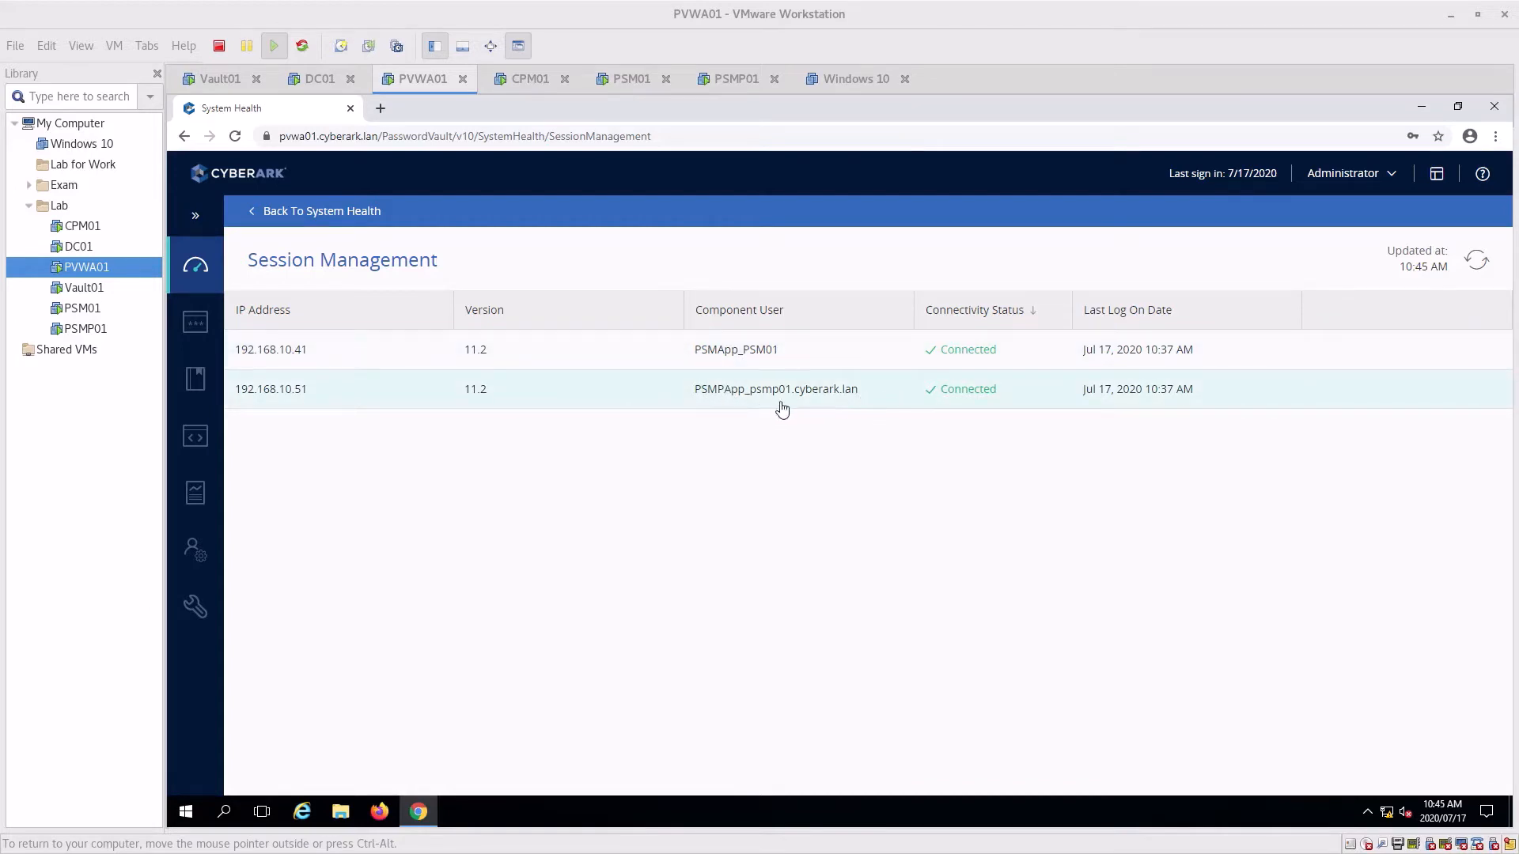
left_click(261, 211)
left_click(196, 322)
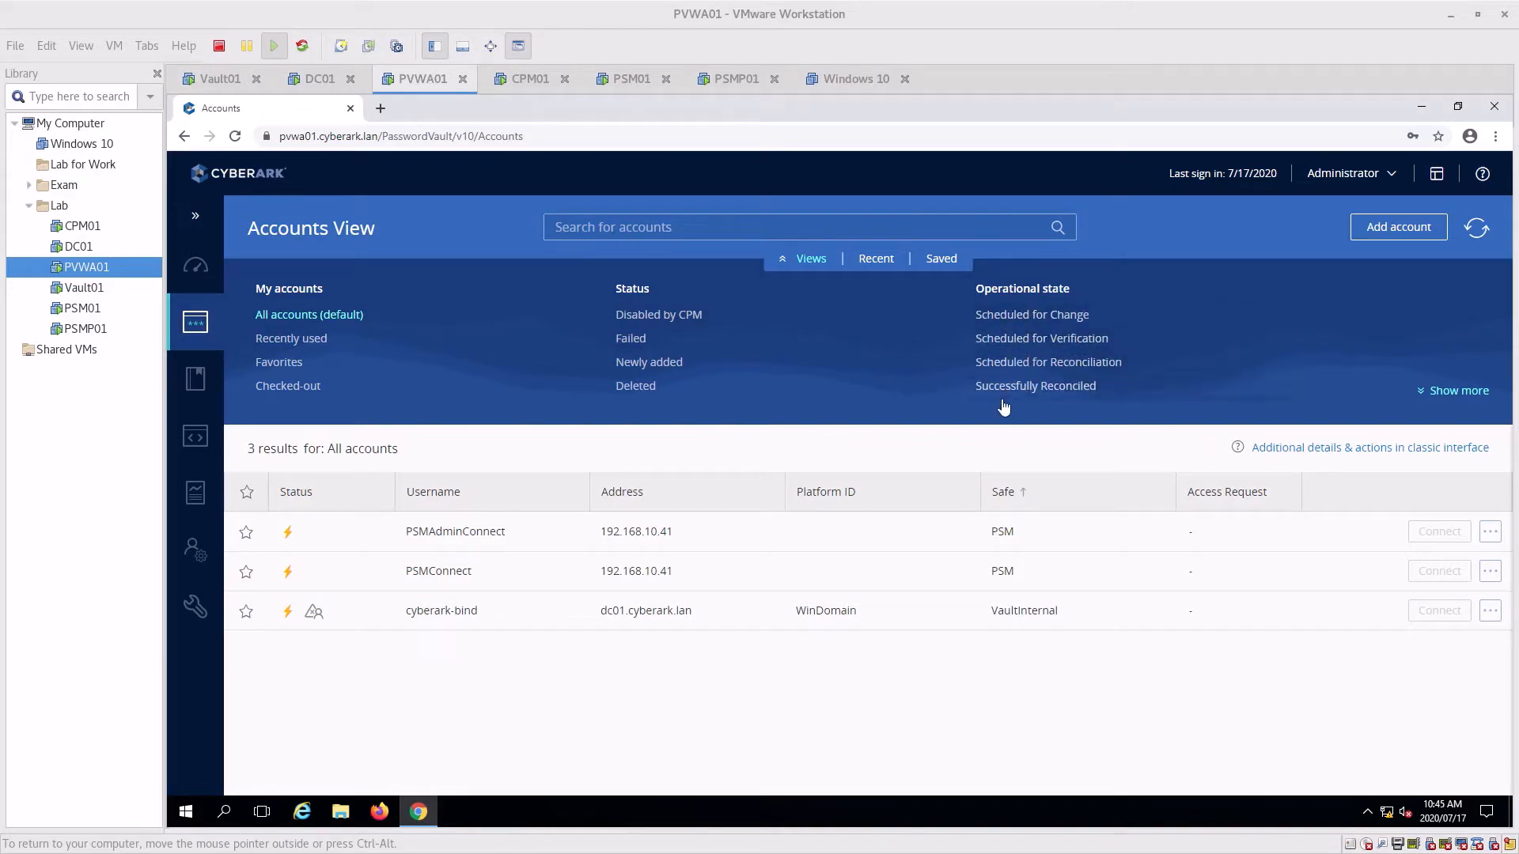
Review Policy by Platform and the 13 safes in Access Control, then view Applications
left_click(196, 378)
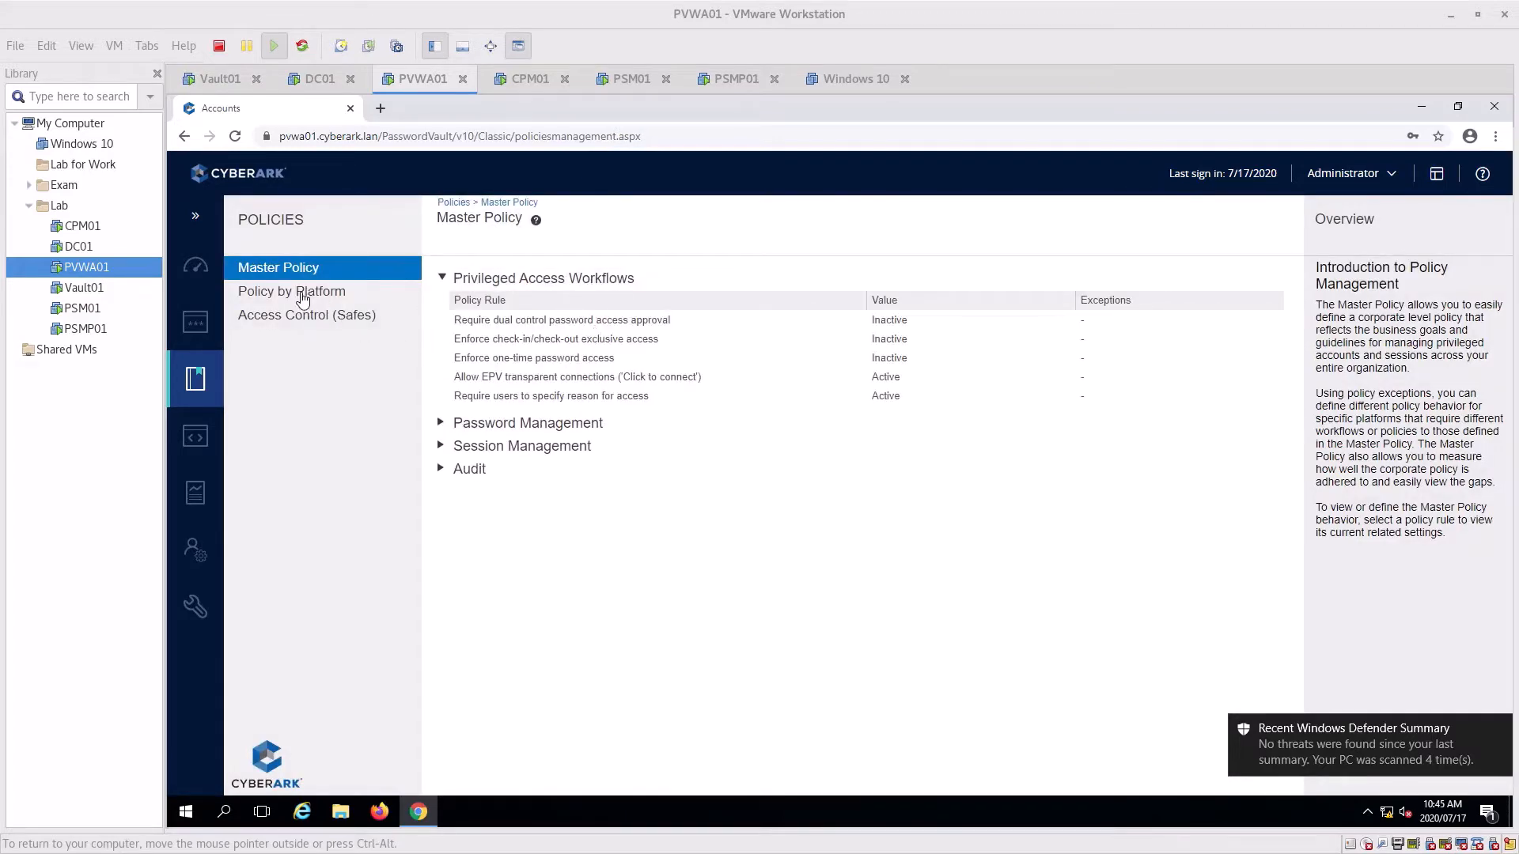
left_click(301, 292)
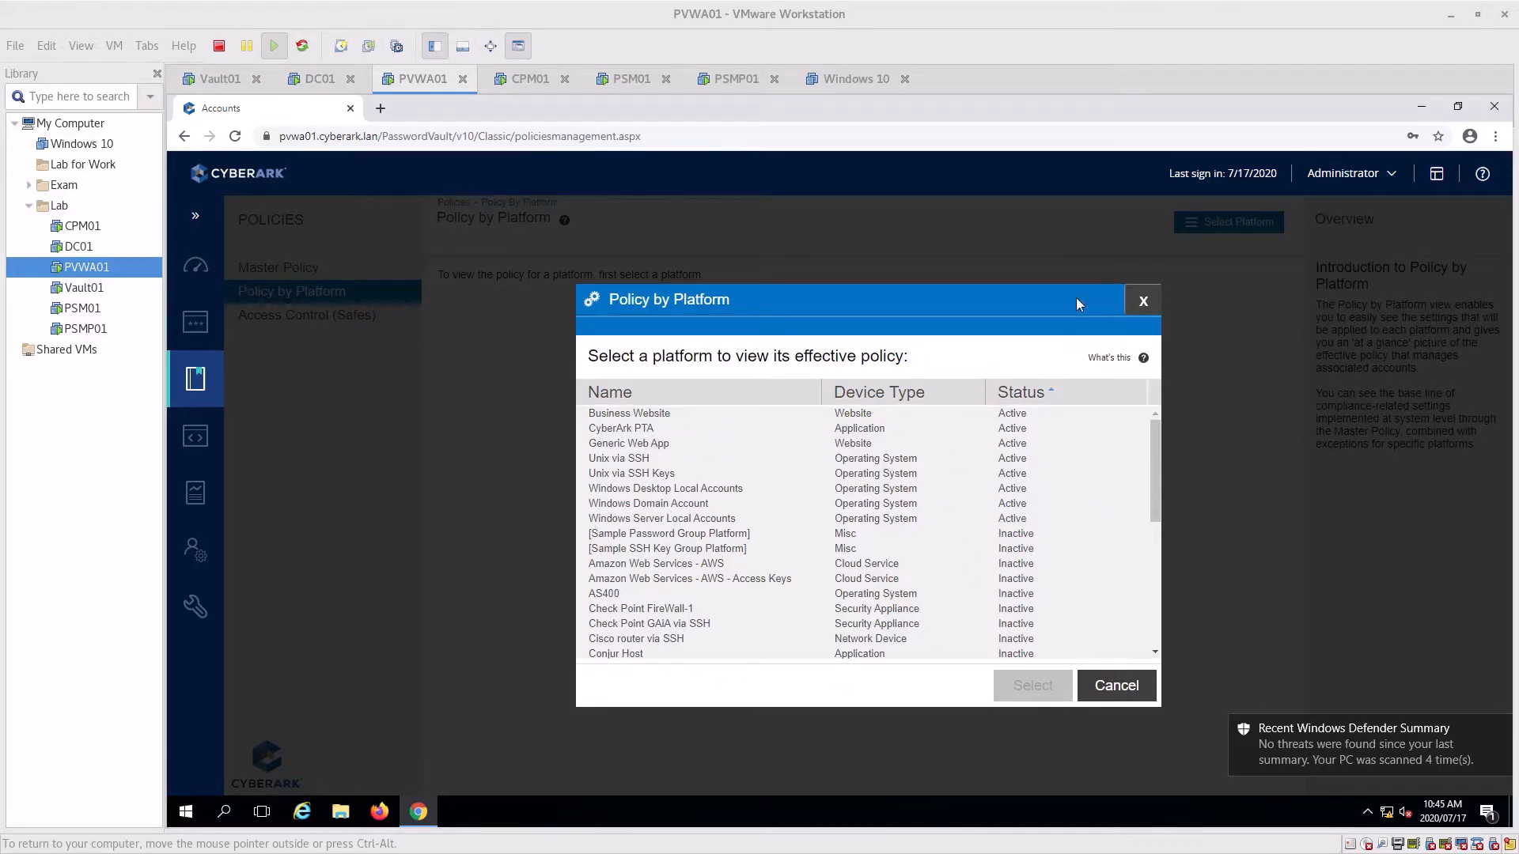
scroll(1016, 615, "down", 5)
scroll(899, 565, "up", 5)
left_click(1141, 302)
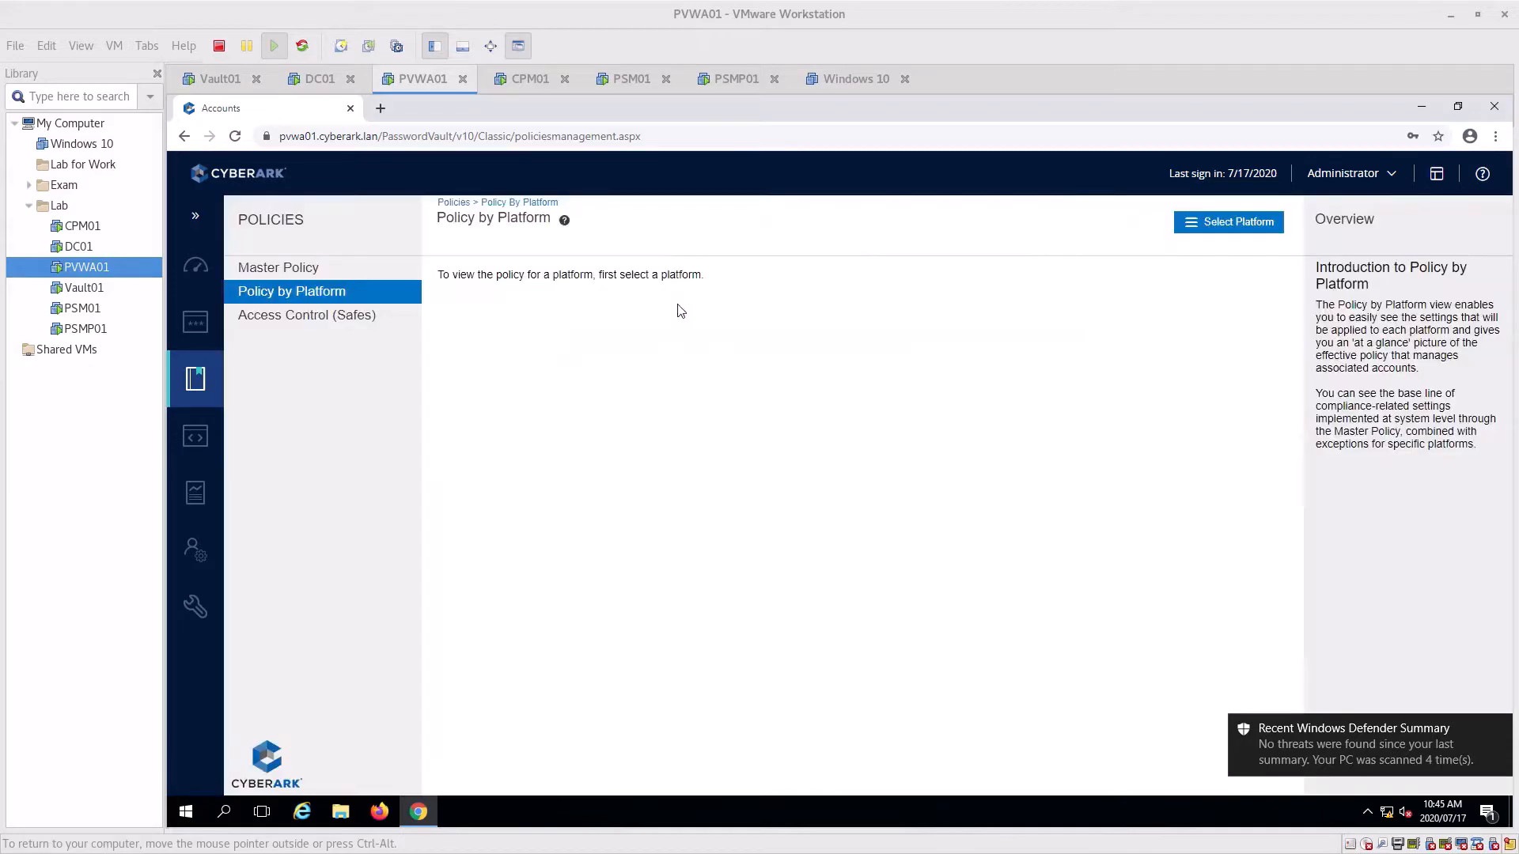
left_click(336, 317)
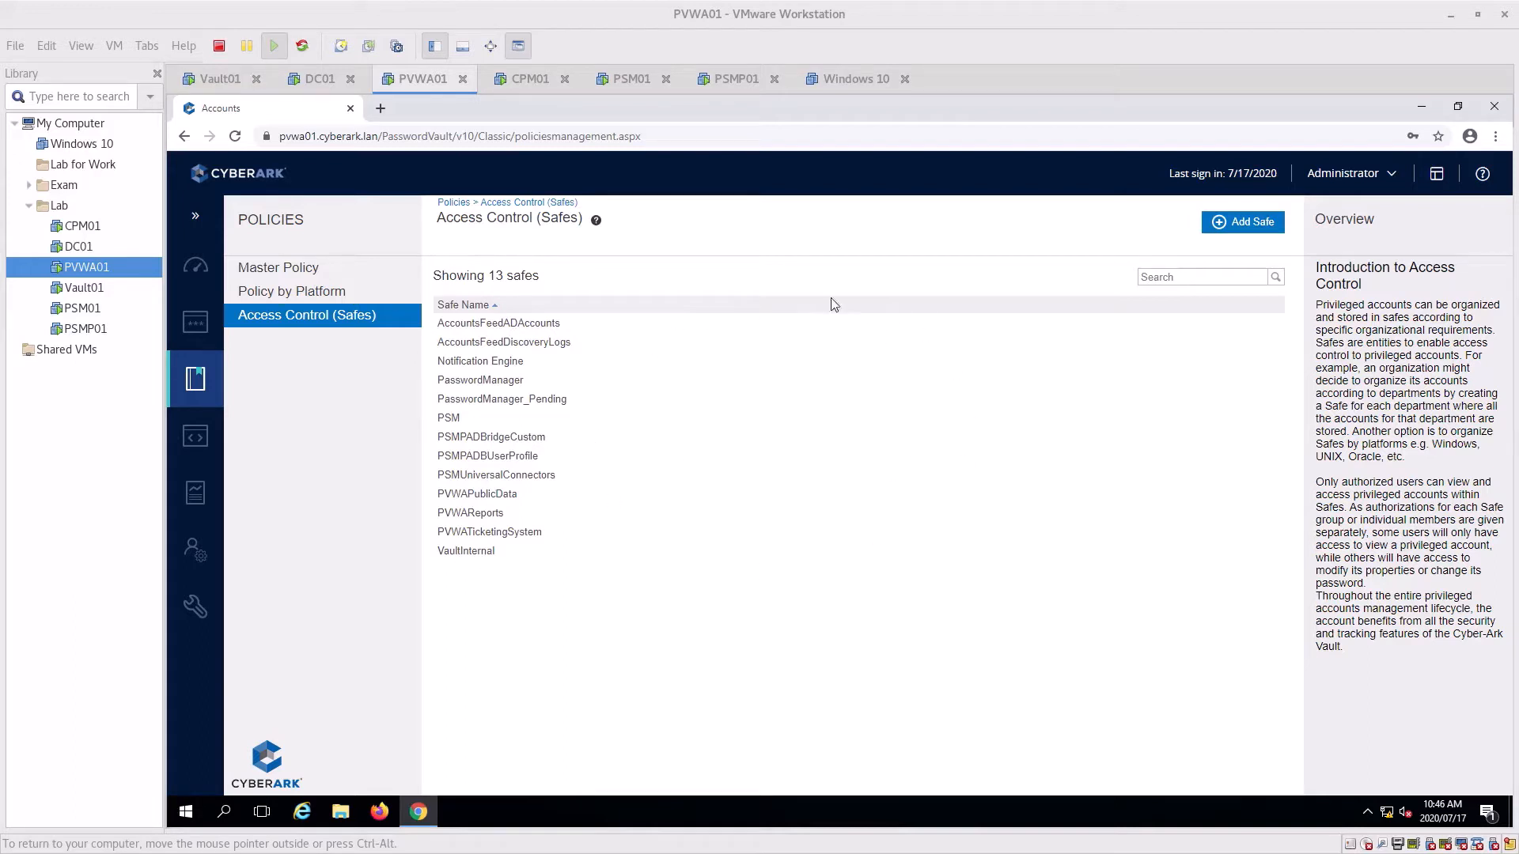
left_click(195, 437)
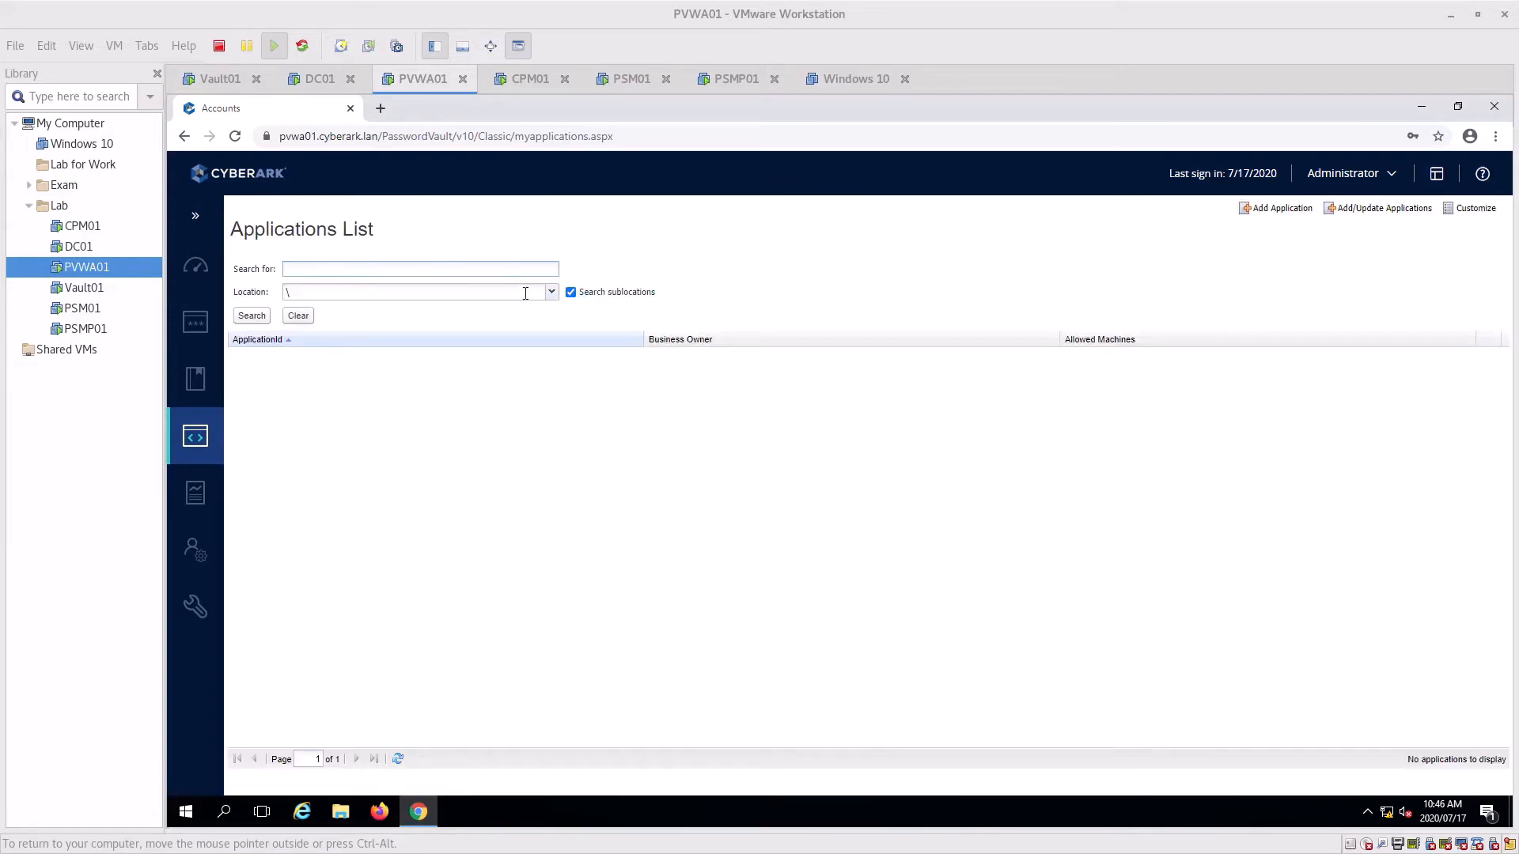
View the empty My Reports page, then the LDAP Integration page showing domain Dc01
left_click(196, 493)
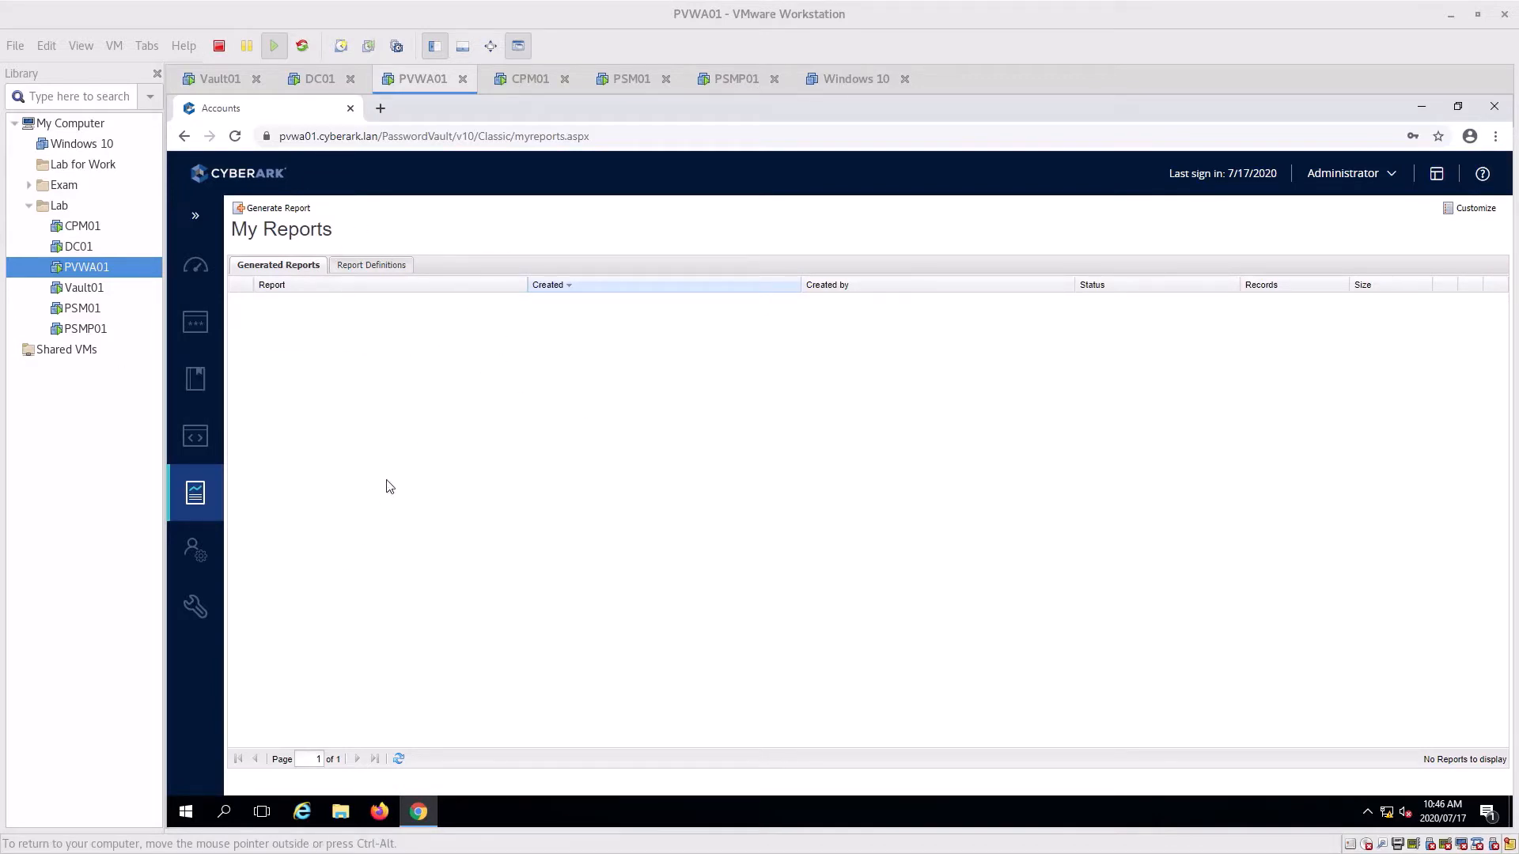
mouse_move(207, 556)
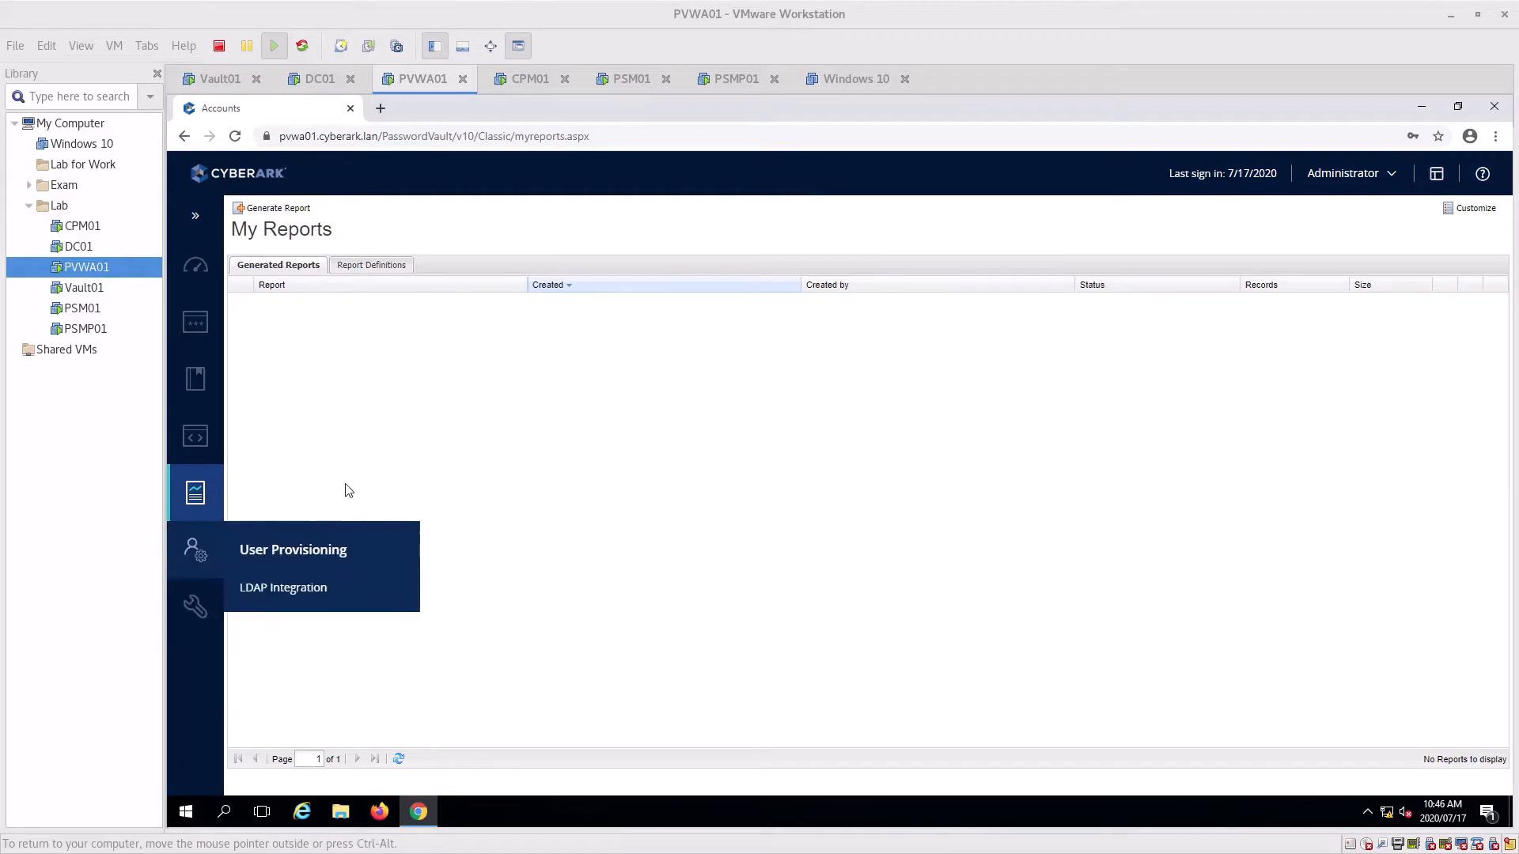
left_click(283, 586)
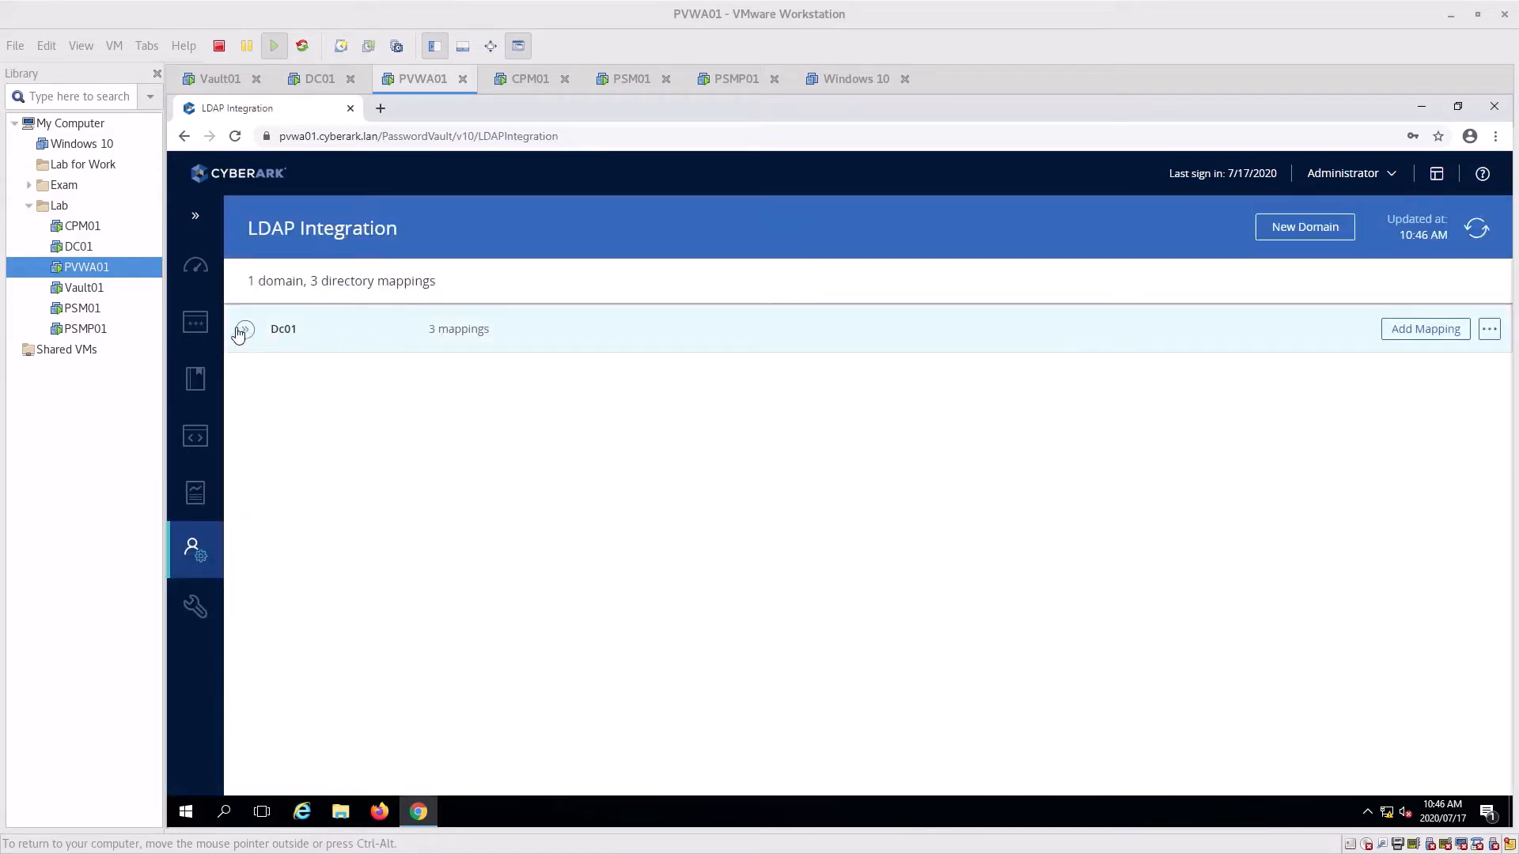
Expand Dc01 to review its three directory mappings, then go to System Configuration
left_click(245, 331)
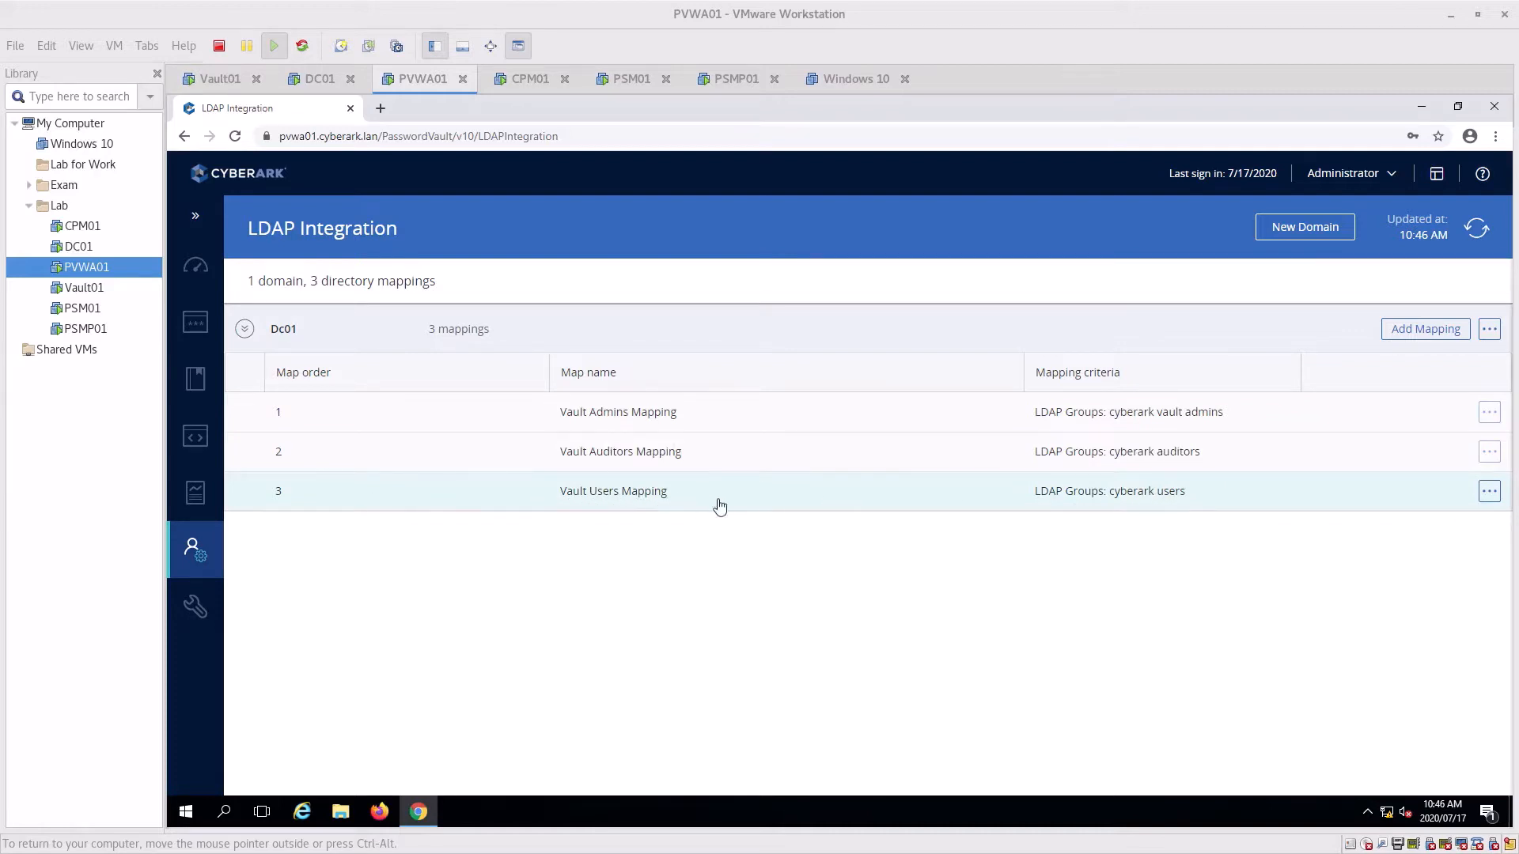
left_click(207, 607)
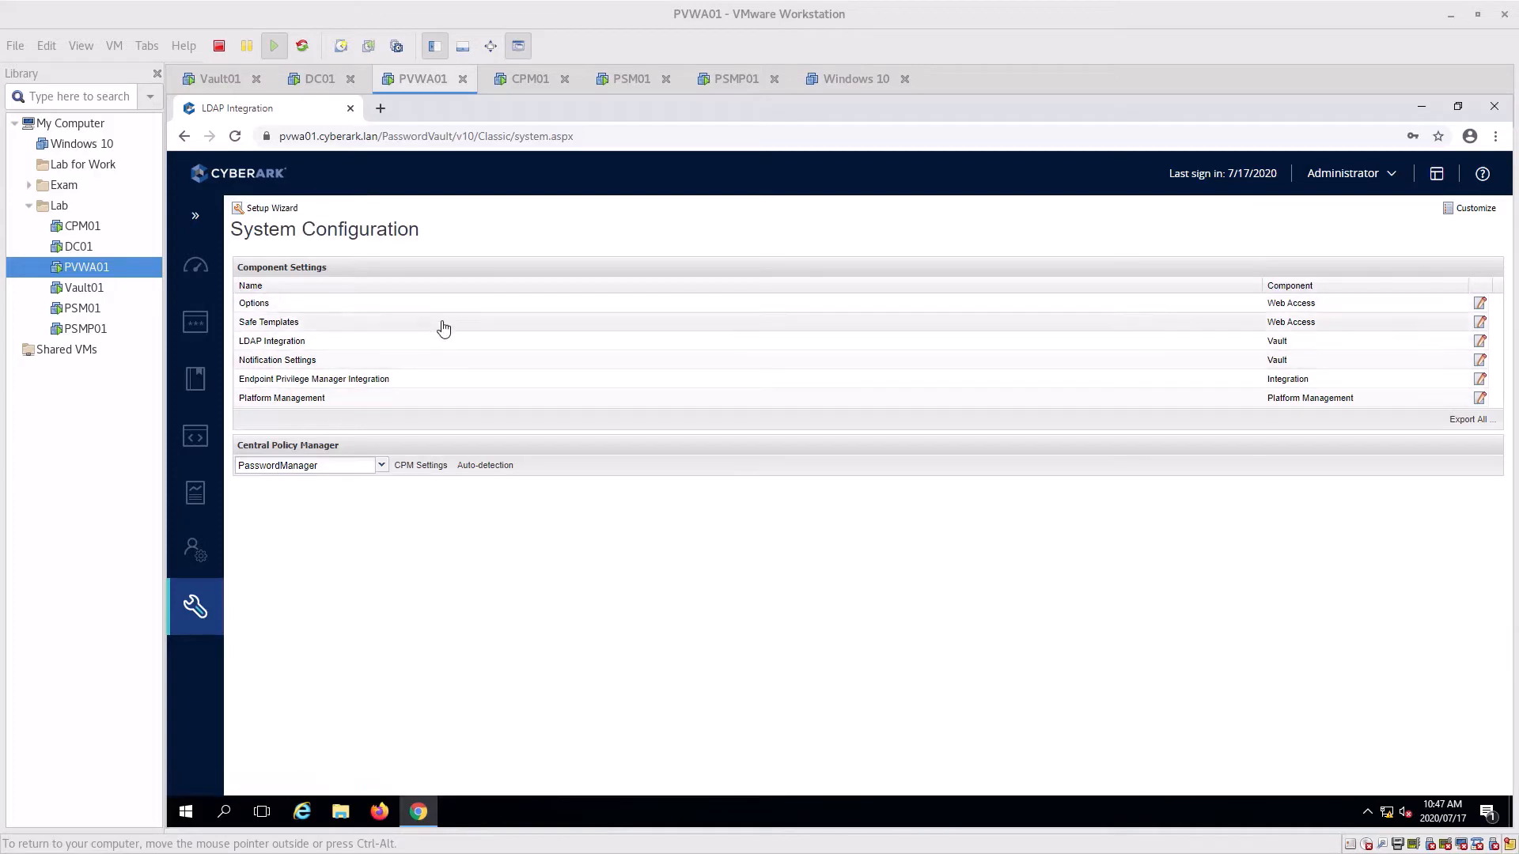
Drill into LDAP Integration > Directories > Dc01 > Hosts to show the host properties
left_click(265, 344)
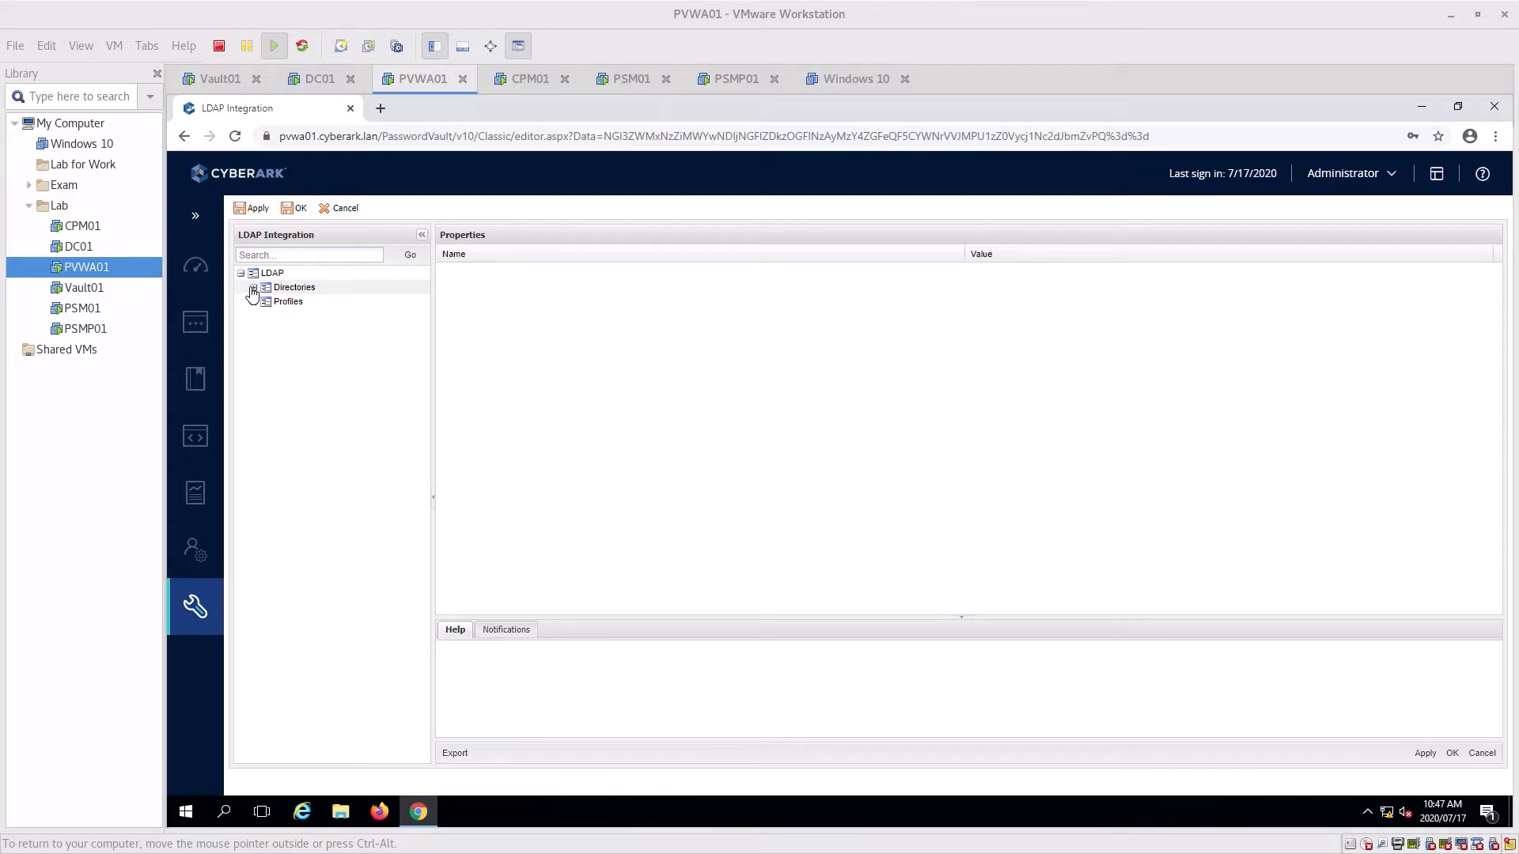
left_click(253, 288)
left_click(266, 301)
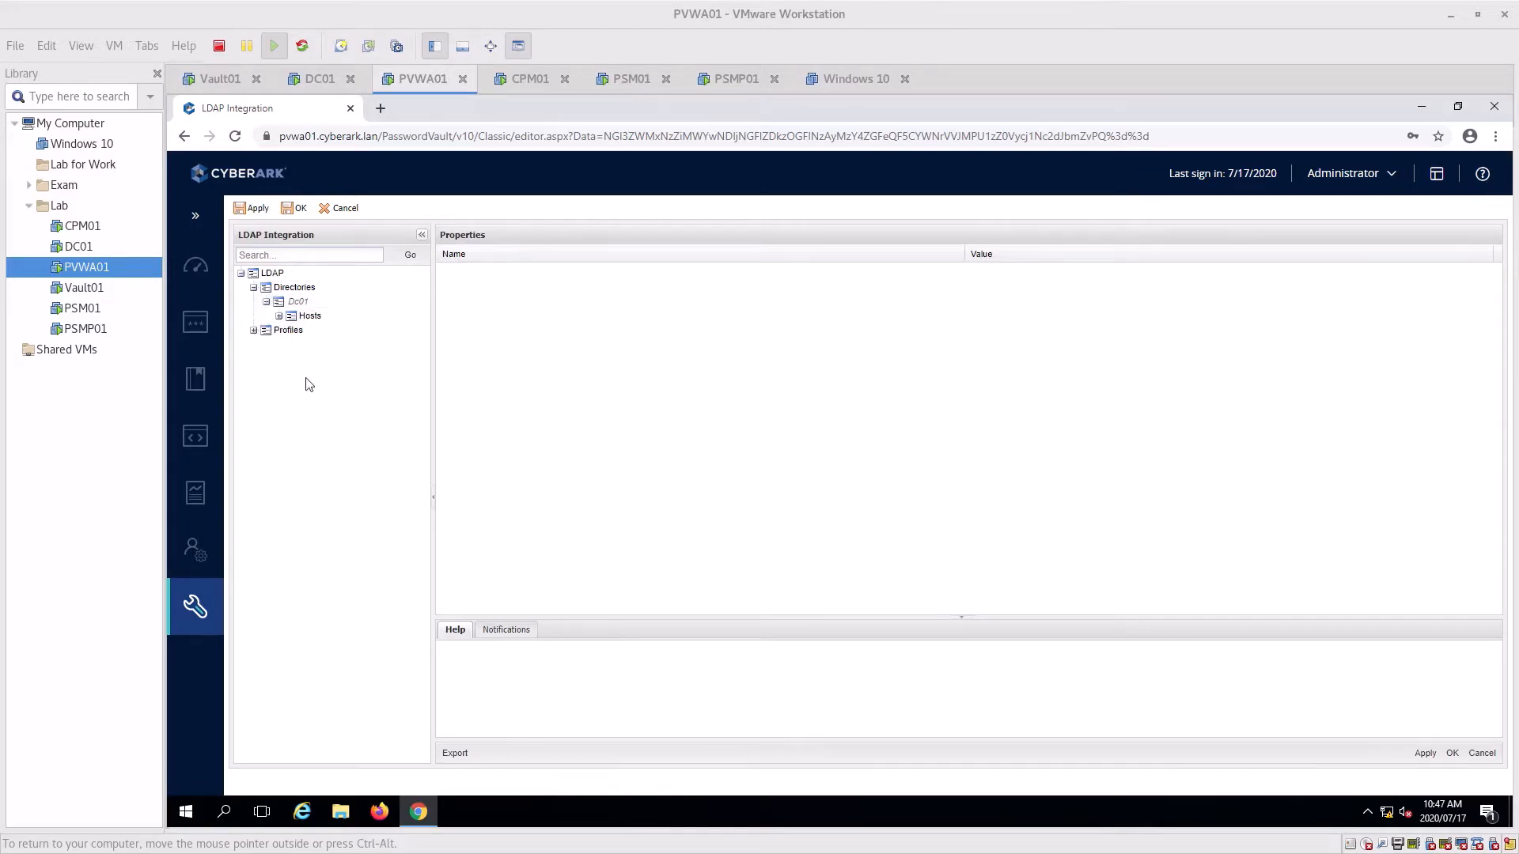
left_click(279, 315)
left_click(324, 331)
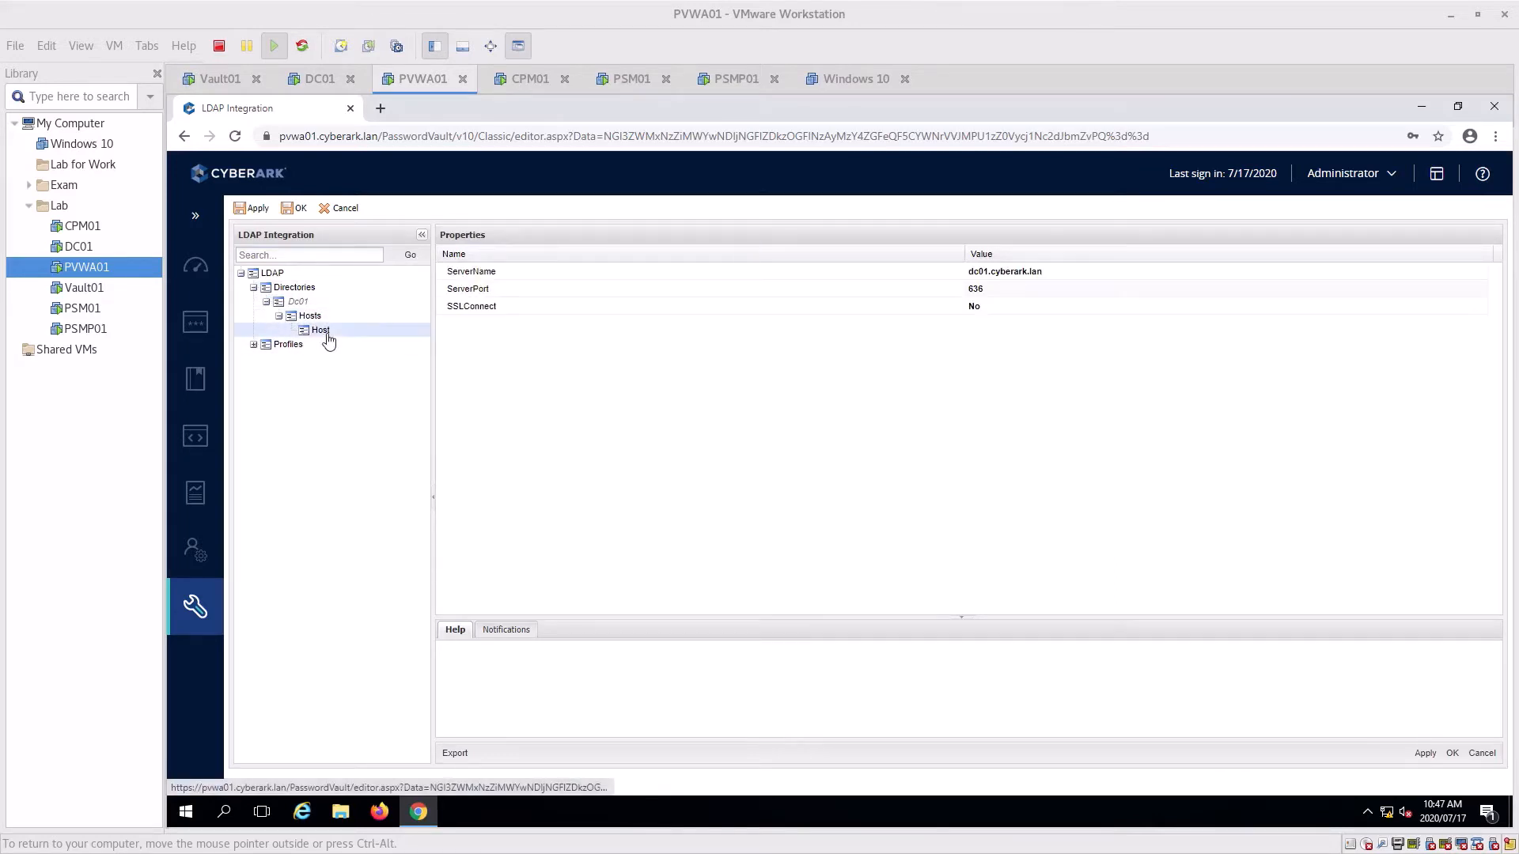
Set the host's SSLConnect to Yes, apply, and save the LDAP settings
left_click(1010, 311)
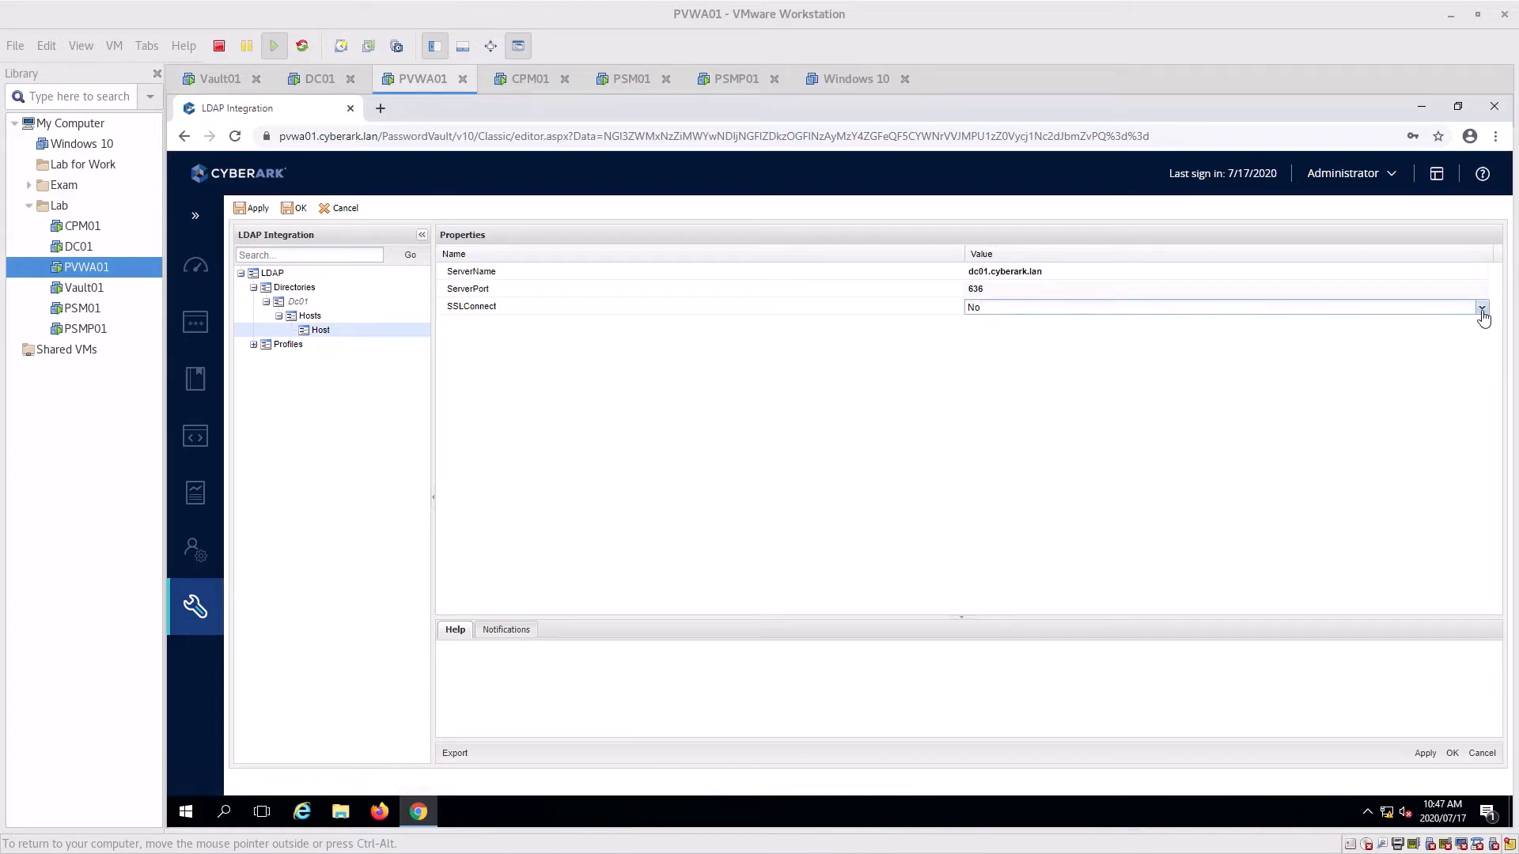
left_click(1481, 311)
left_click(990, 332)
left_click(1426, 754)
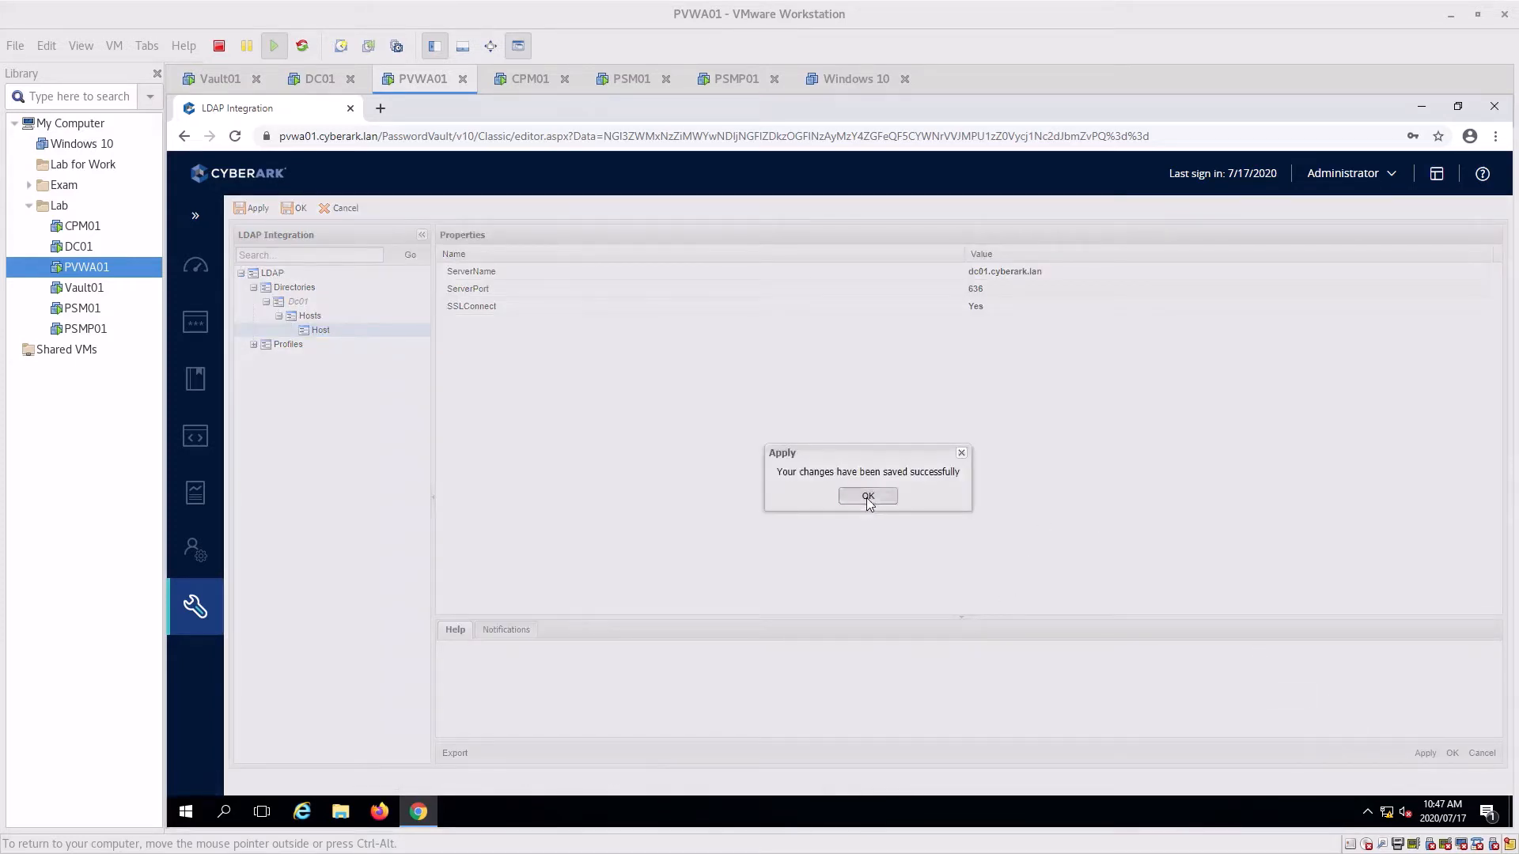
left_click(867, 497)
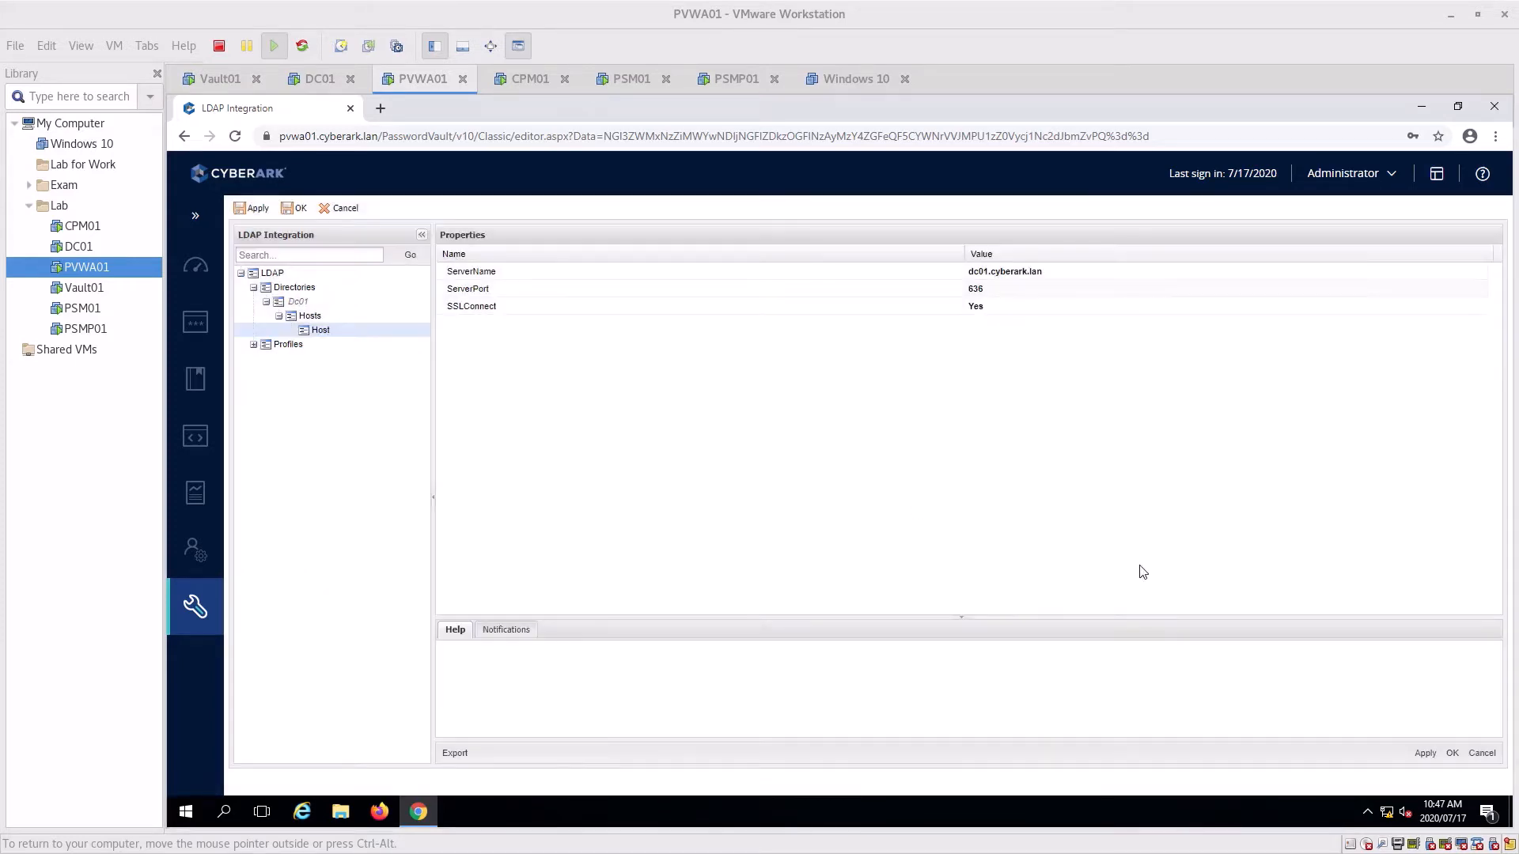
left_click(1452, 754)
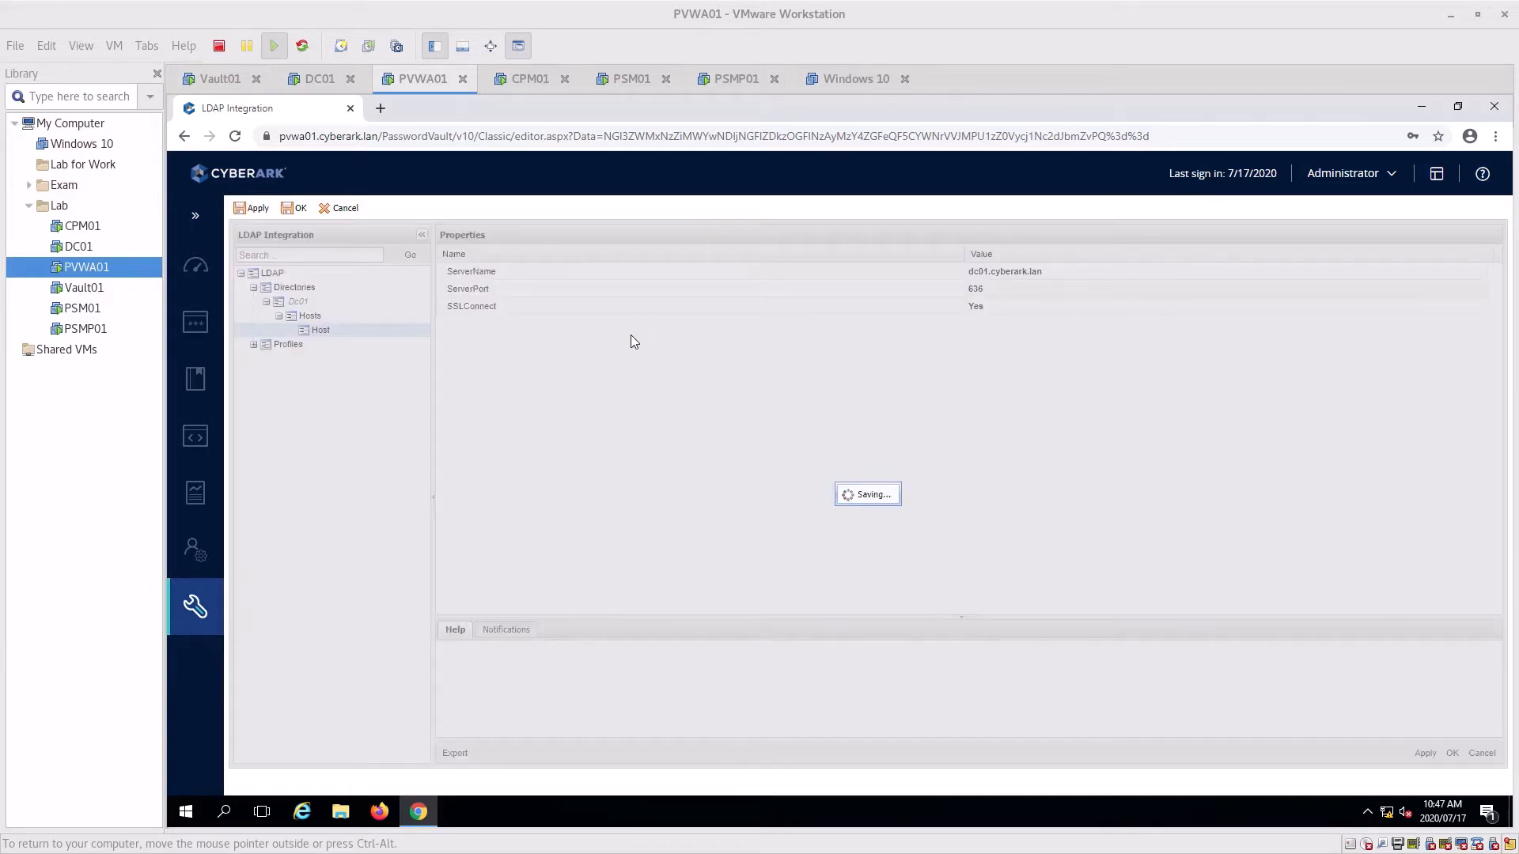
left_click(870, 497)
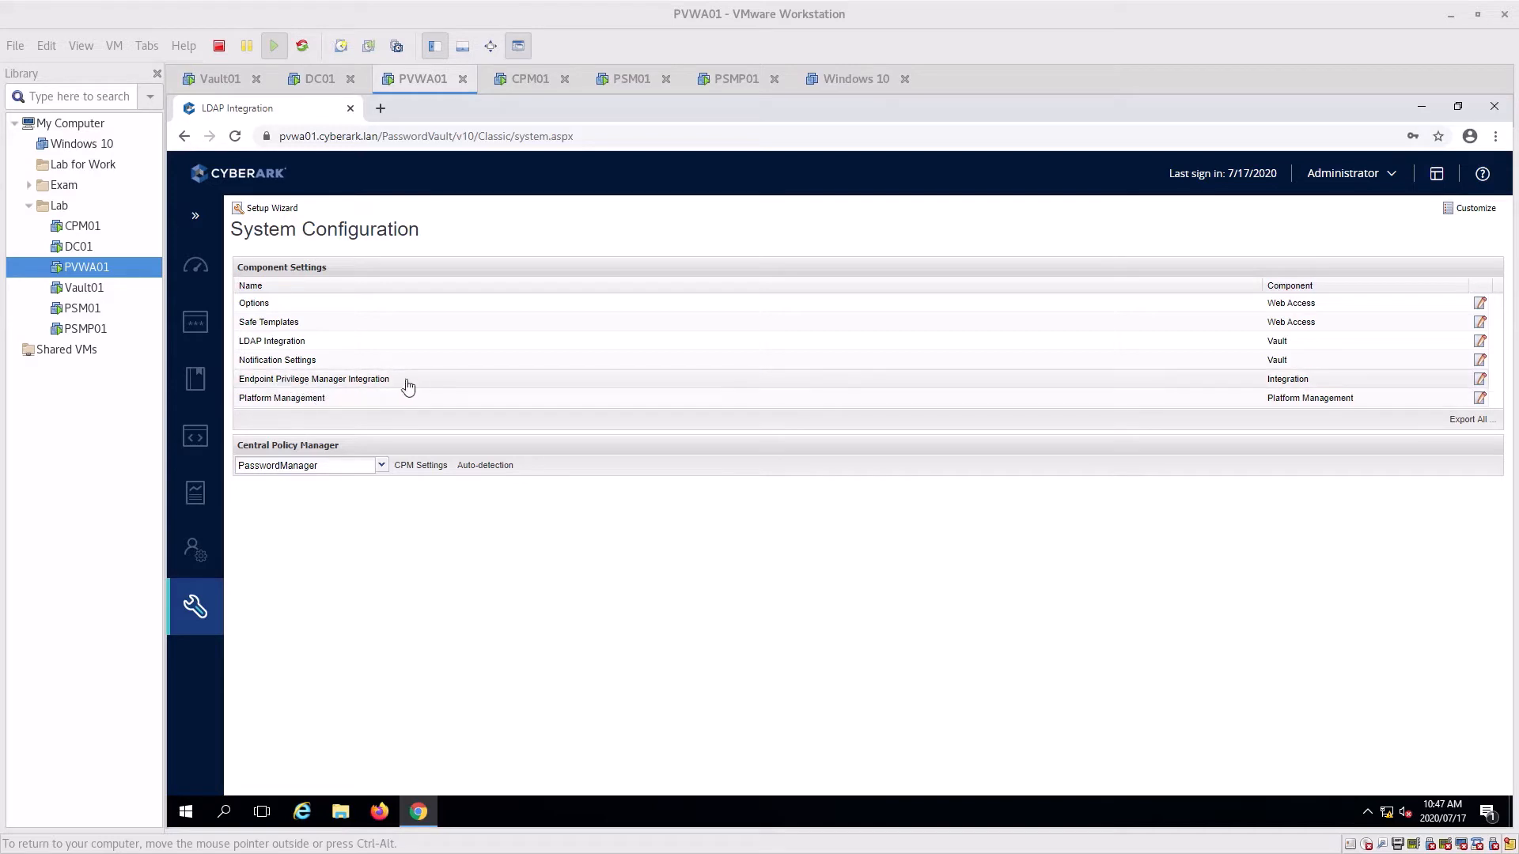
Review EPM Integration General and Credential Rotation settings without changes, then open Platform Management
left_click(259, 386)
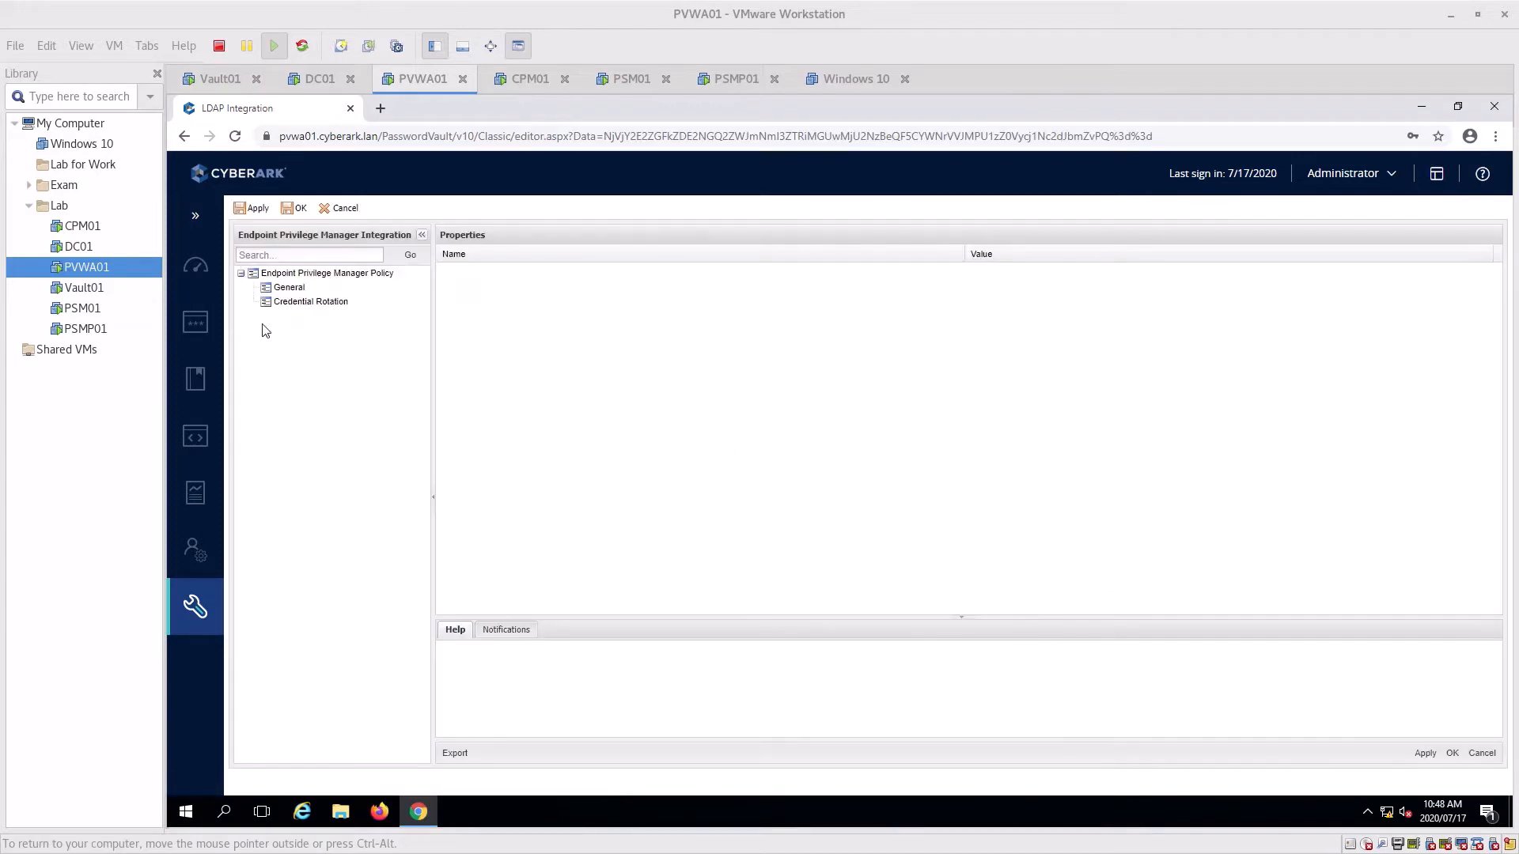
left_click(290, 288)
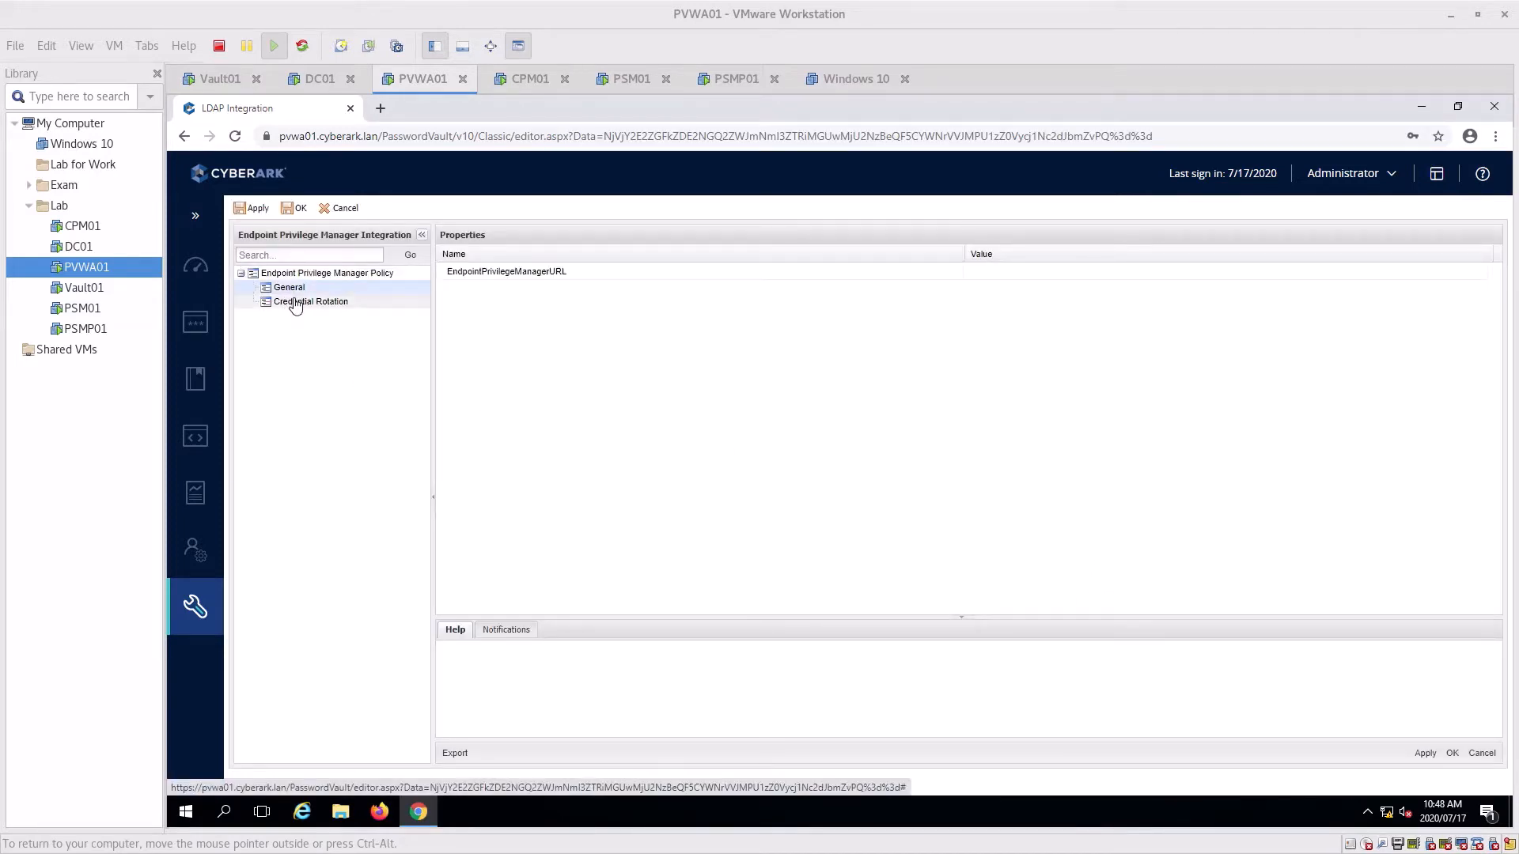
left_click(295, 304)
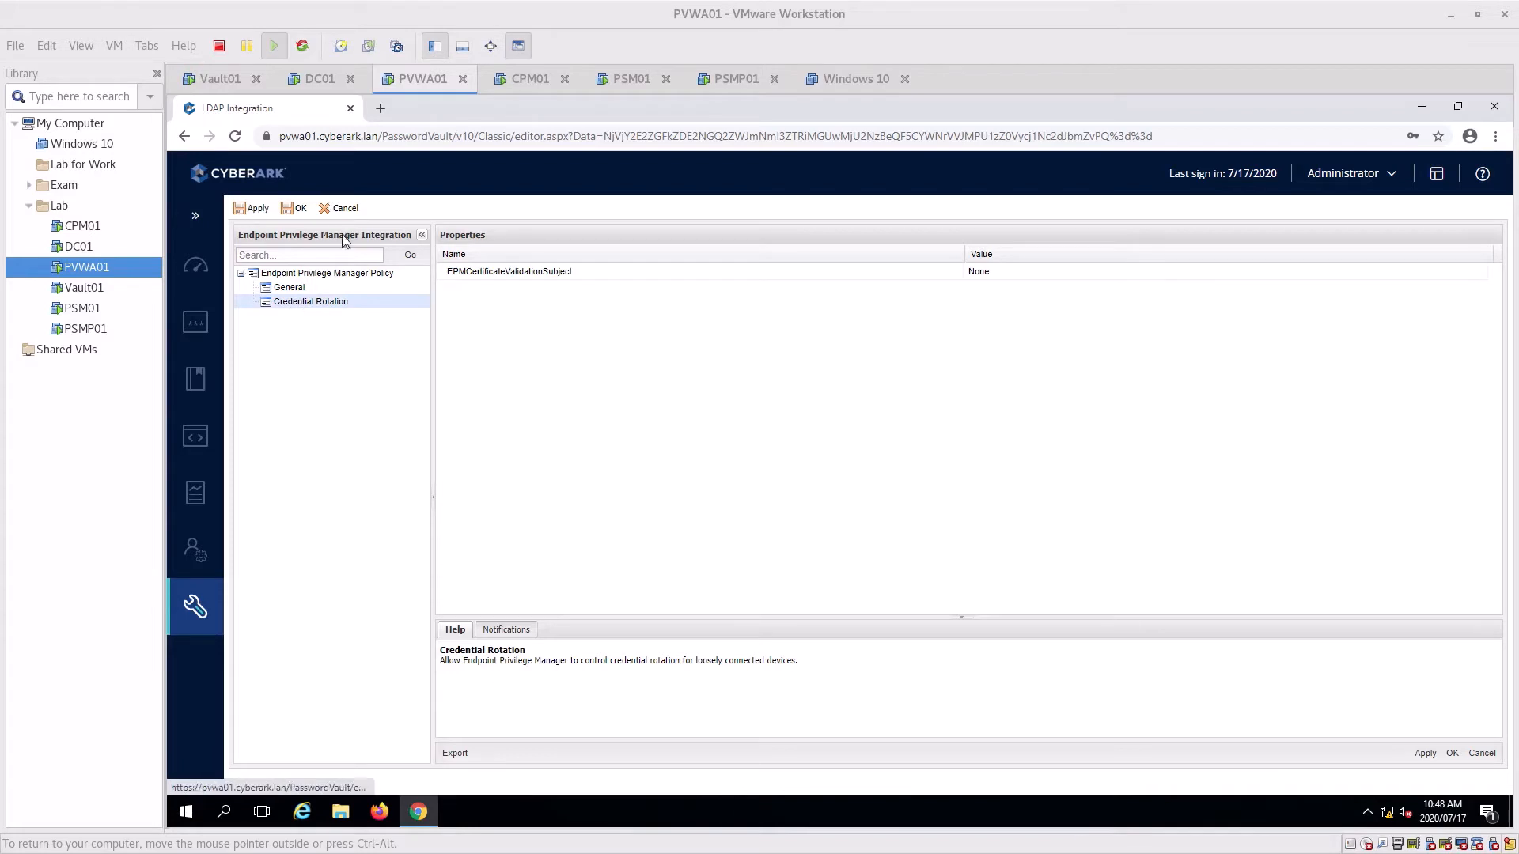
left_click(1482, 753)
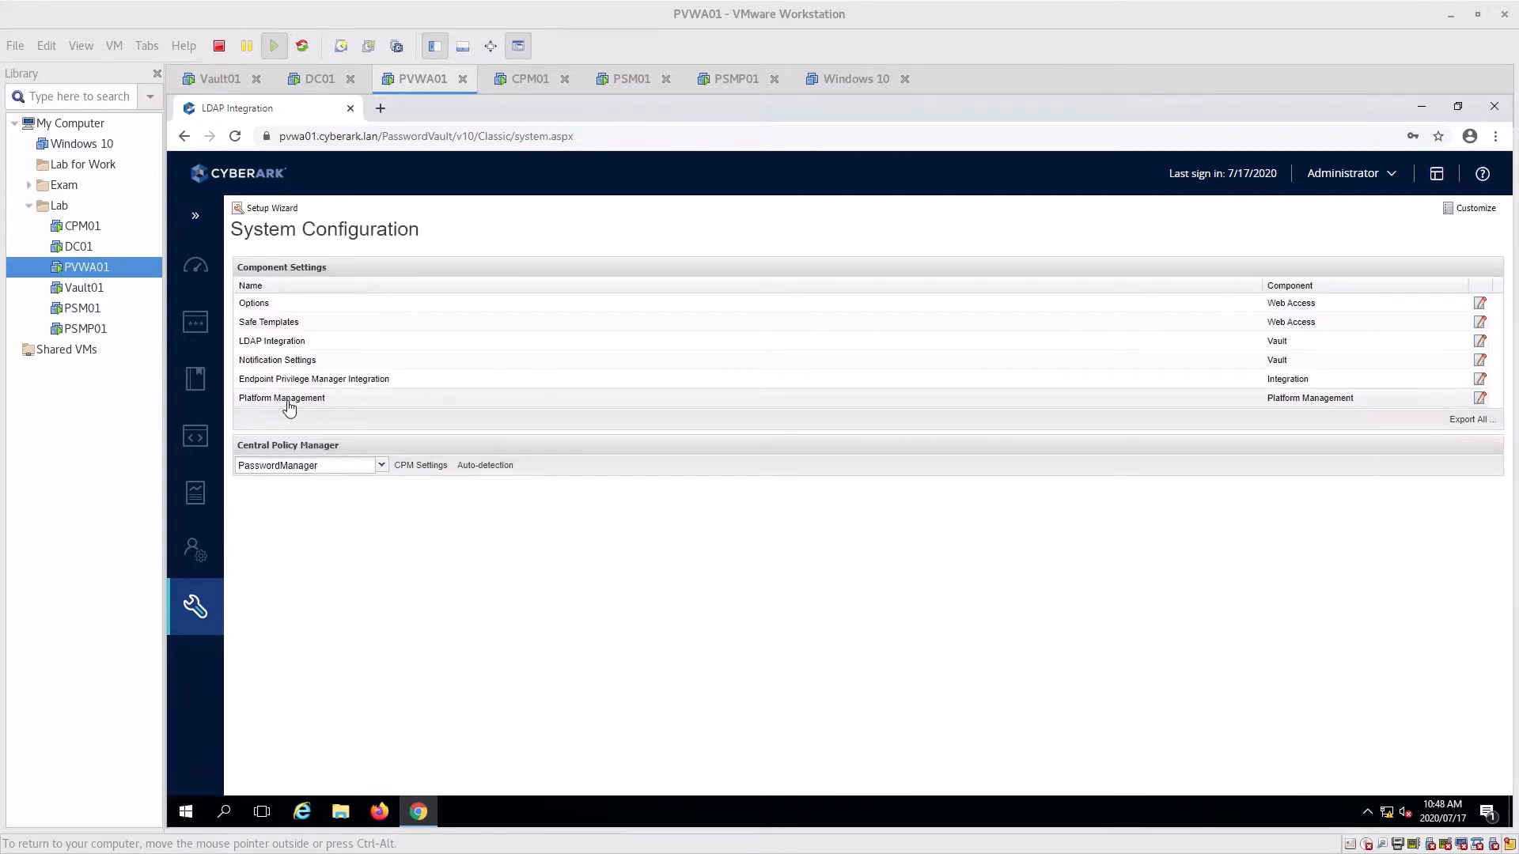
left_click(287, 400)
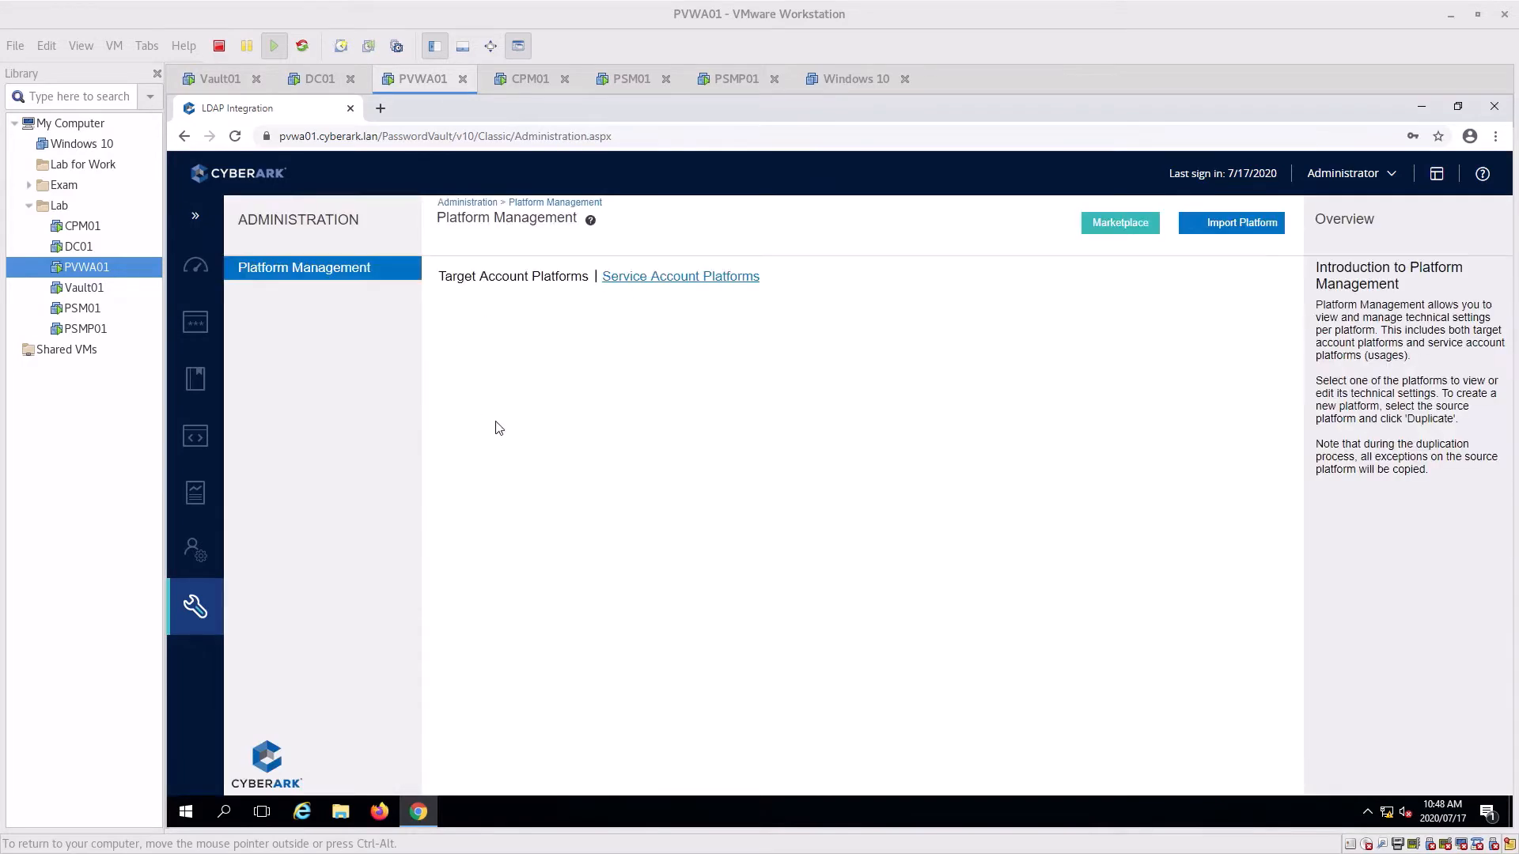
Preview the Unix via SSH platform, confirming it is Active, then go to Policies
scroll(870, 379, "down", 3)
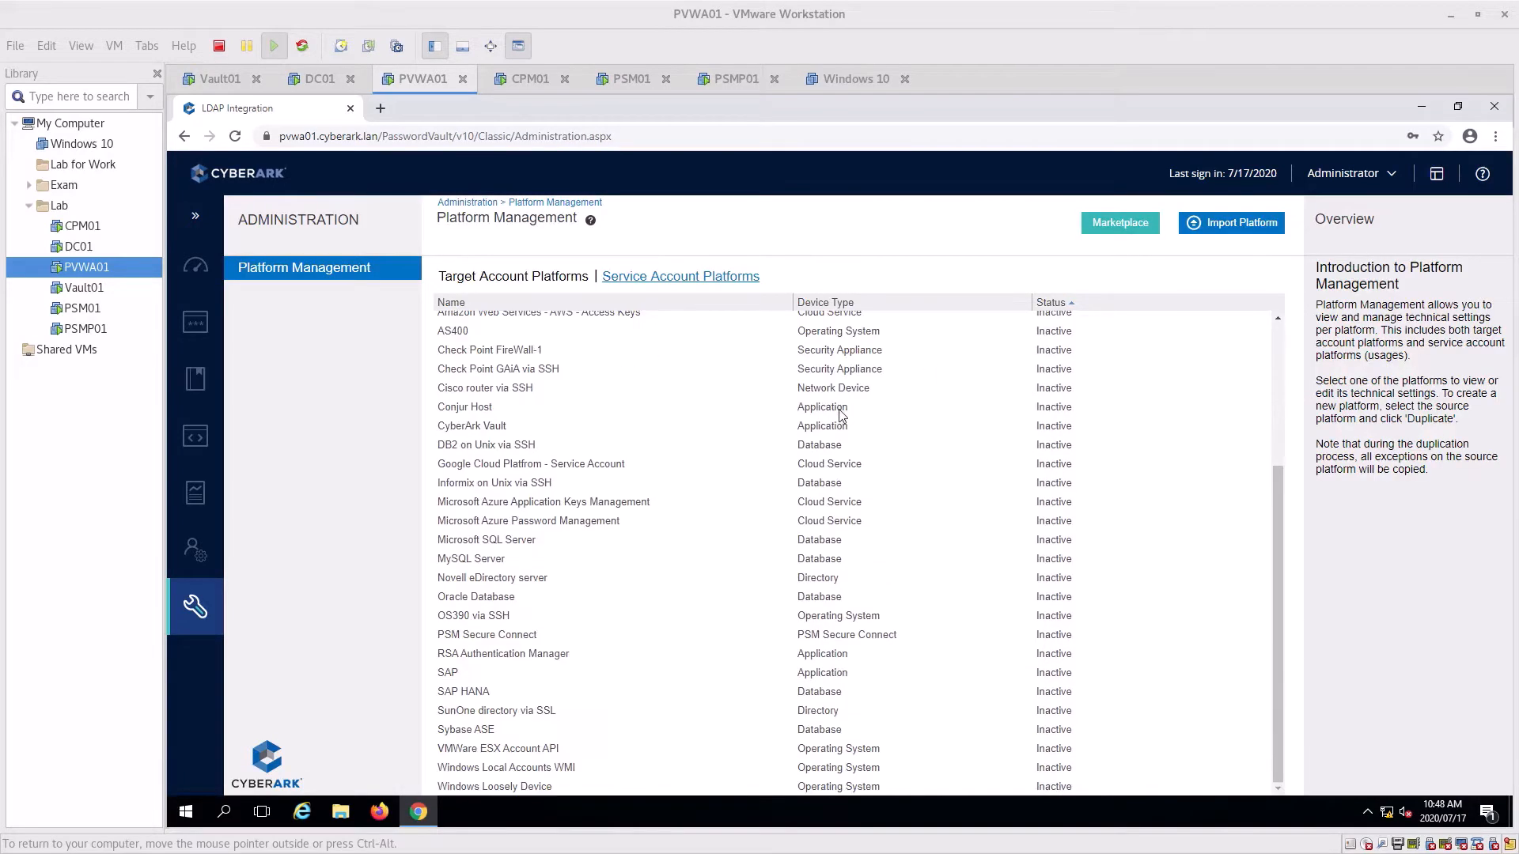
scroll(823, 427, "up", 3)
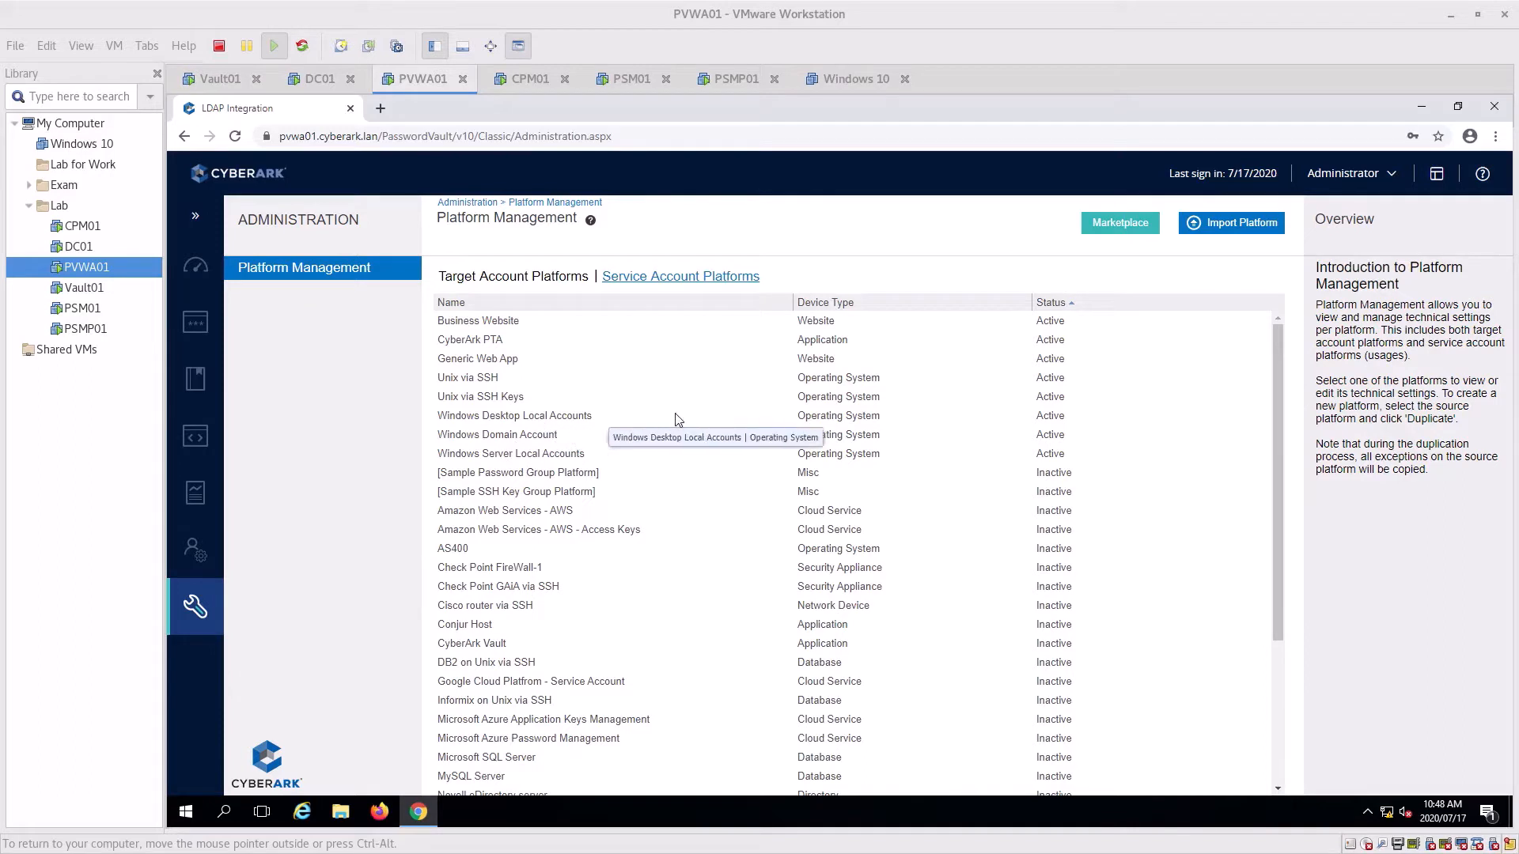
left_click(501, 384)
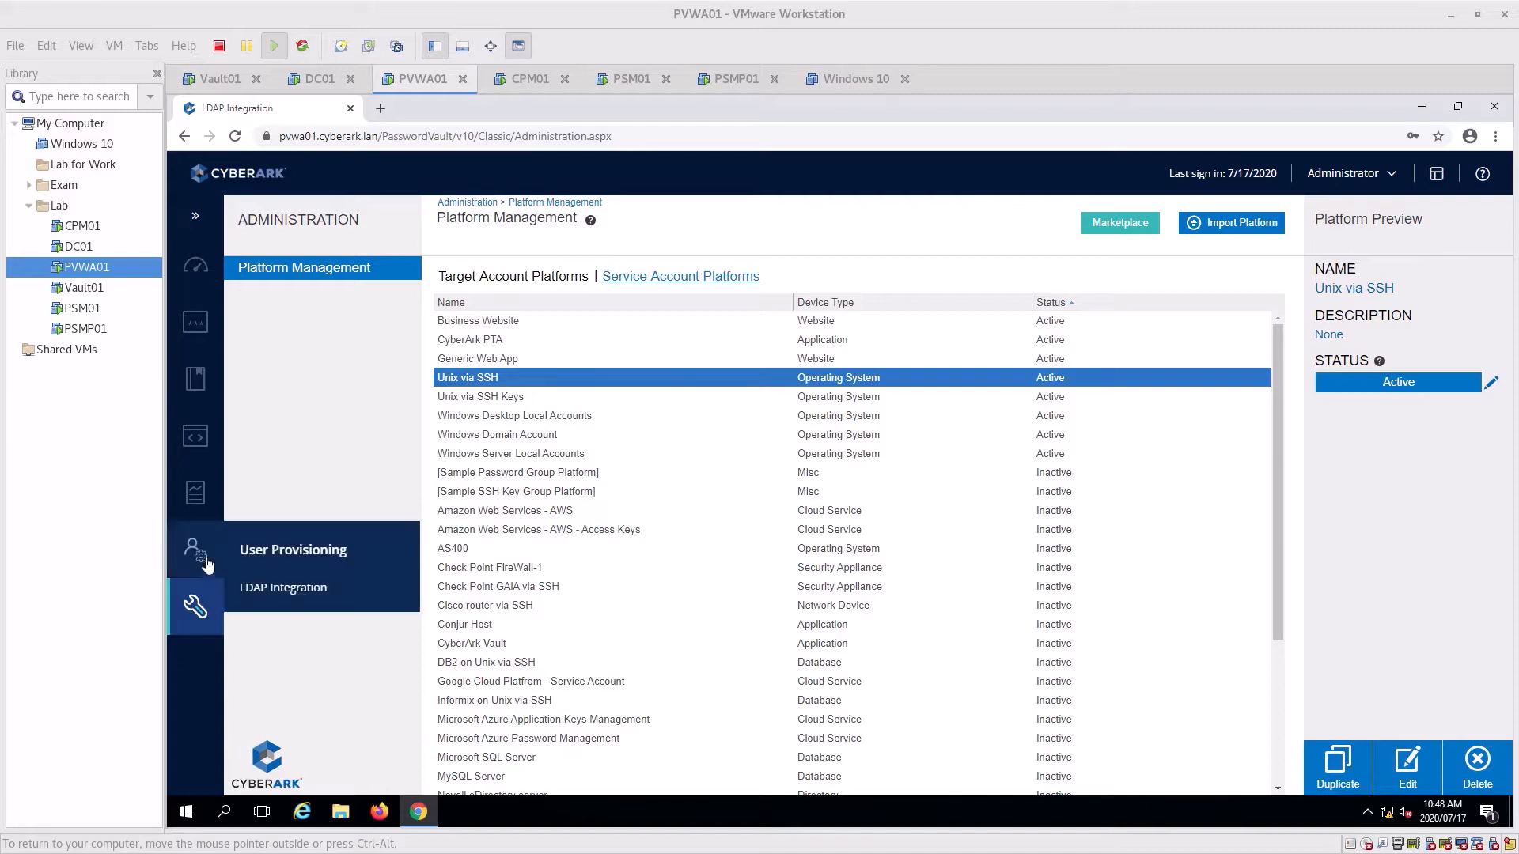
mouse_move(252, 613)
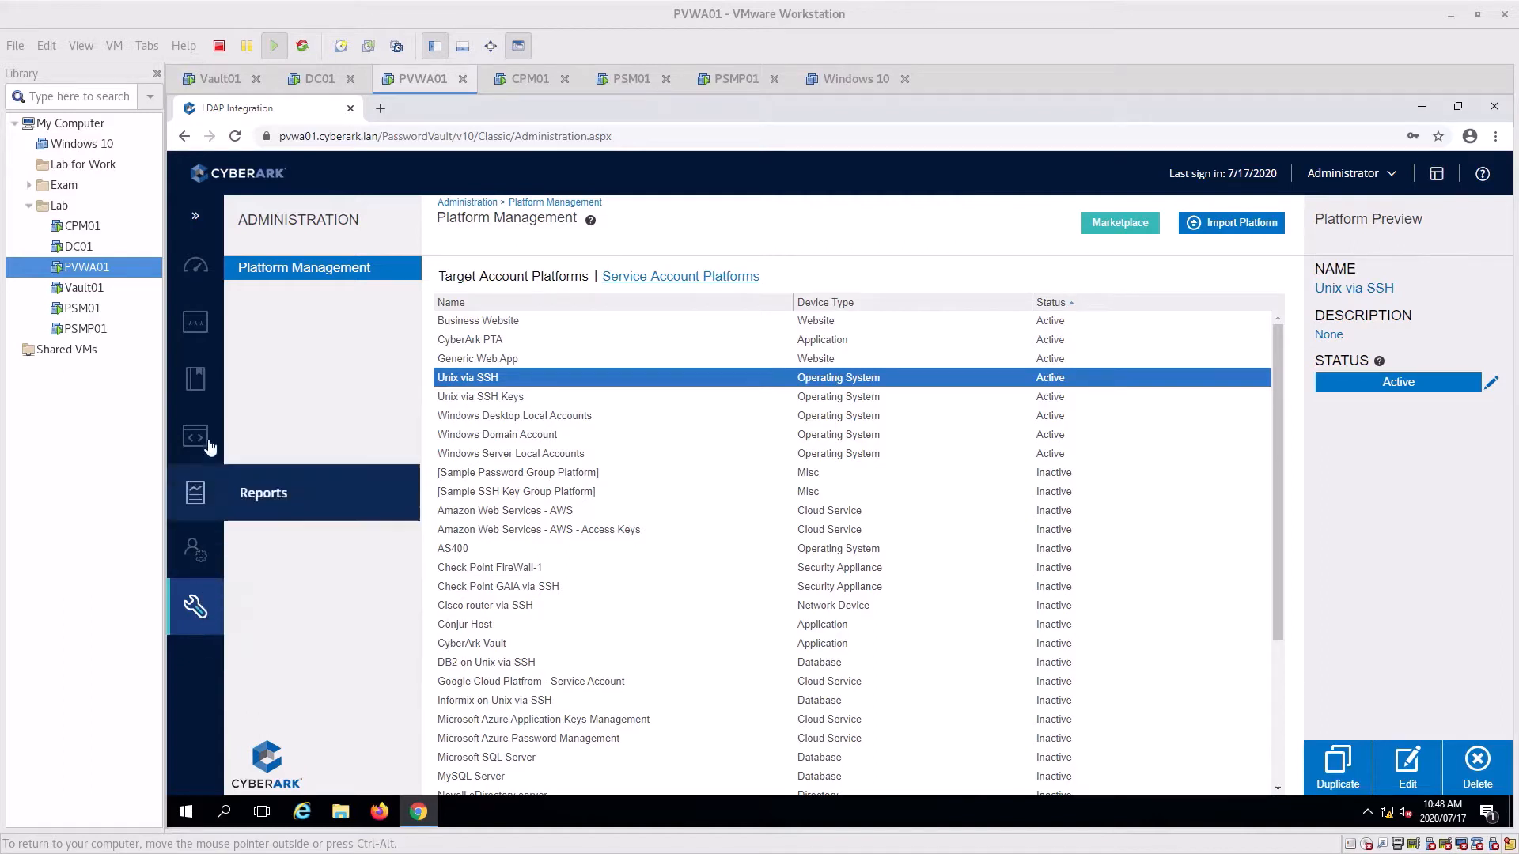
mouse_move(207, 336)
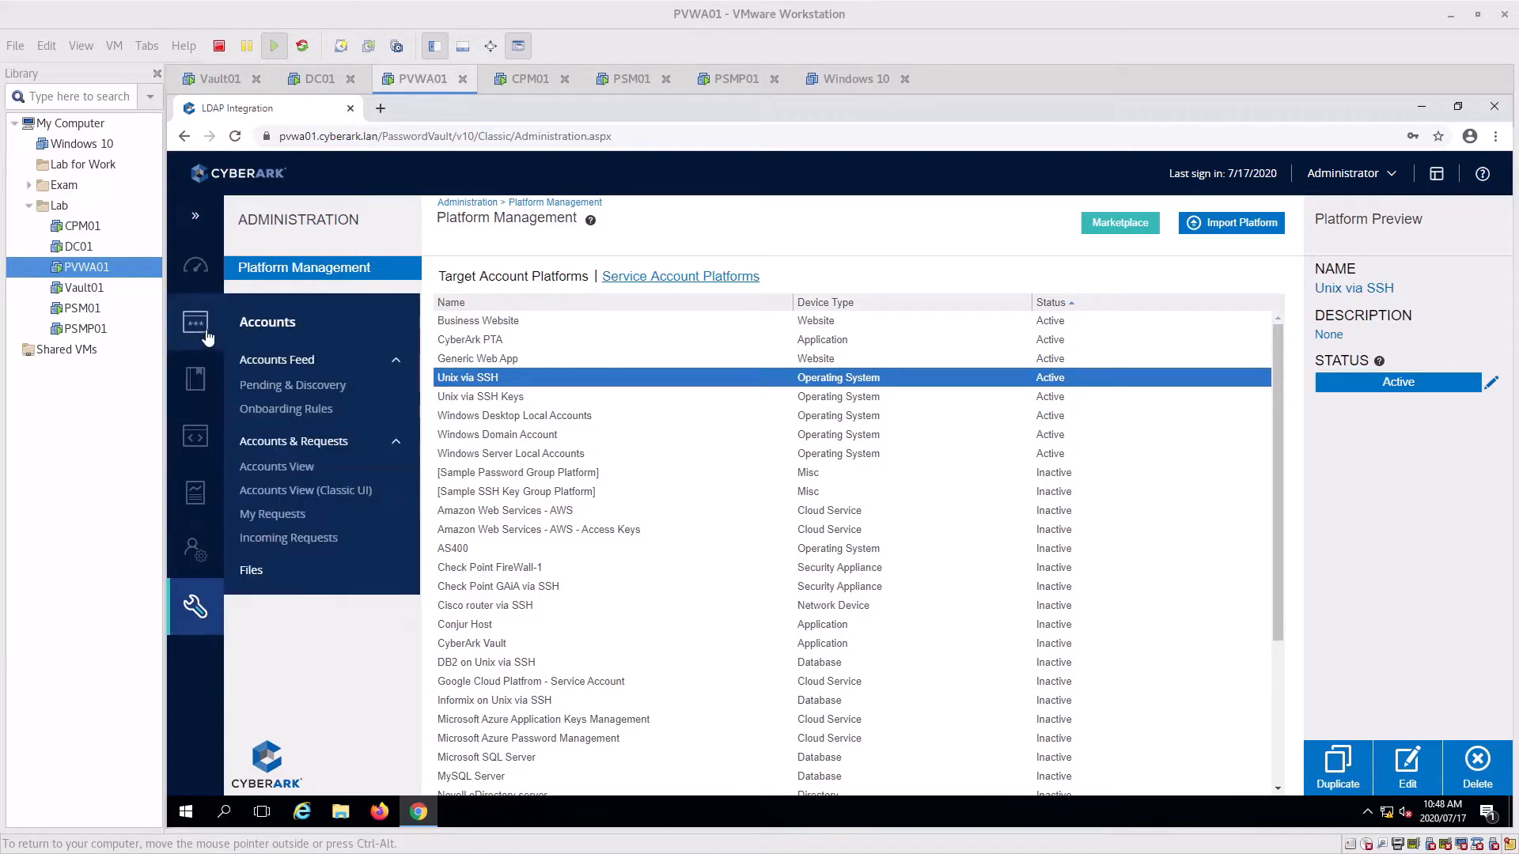
left_click(201, 381)
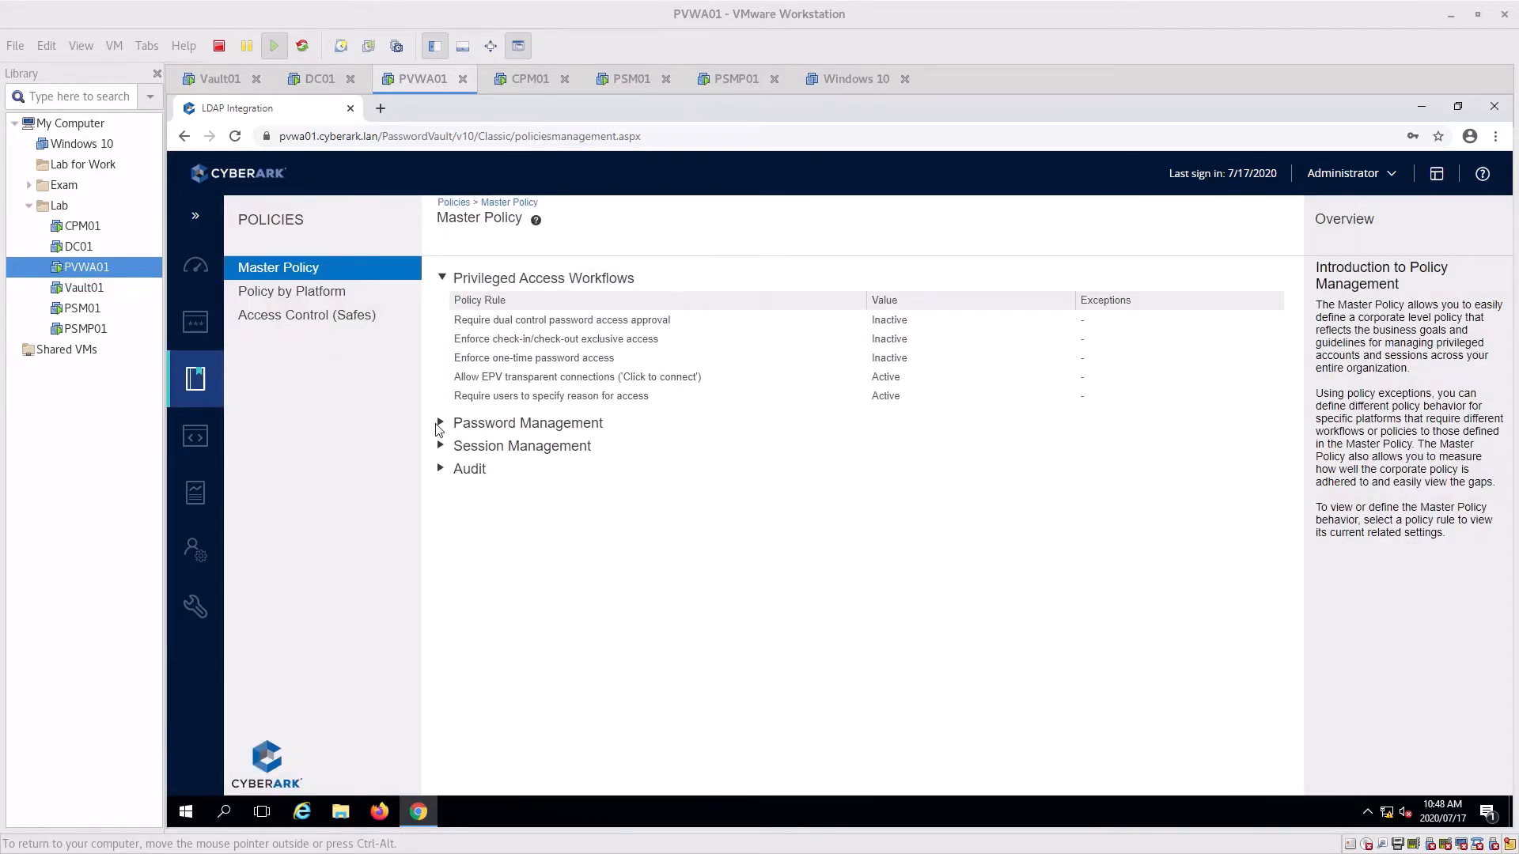
Make the 'Require privileged session monitoring and isolation' rule Active and save it
left_click(440, 446)
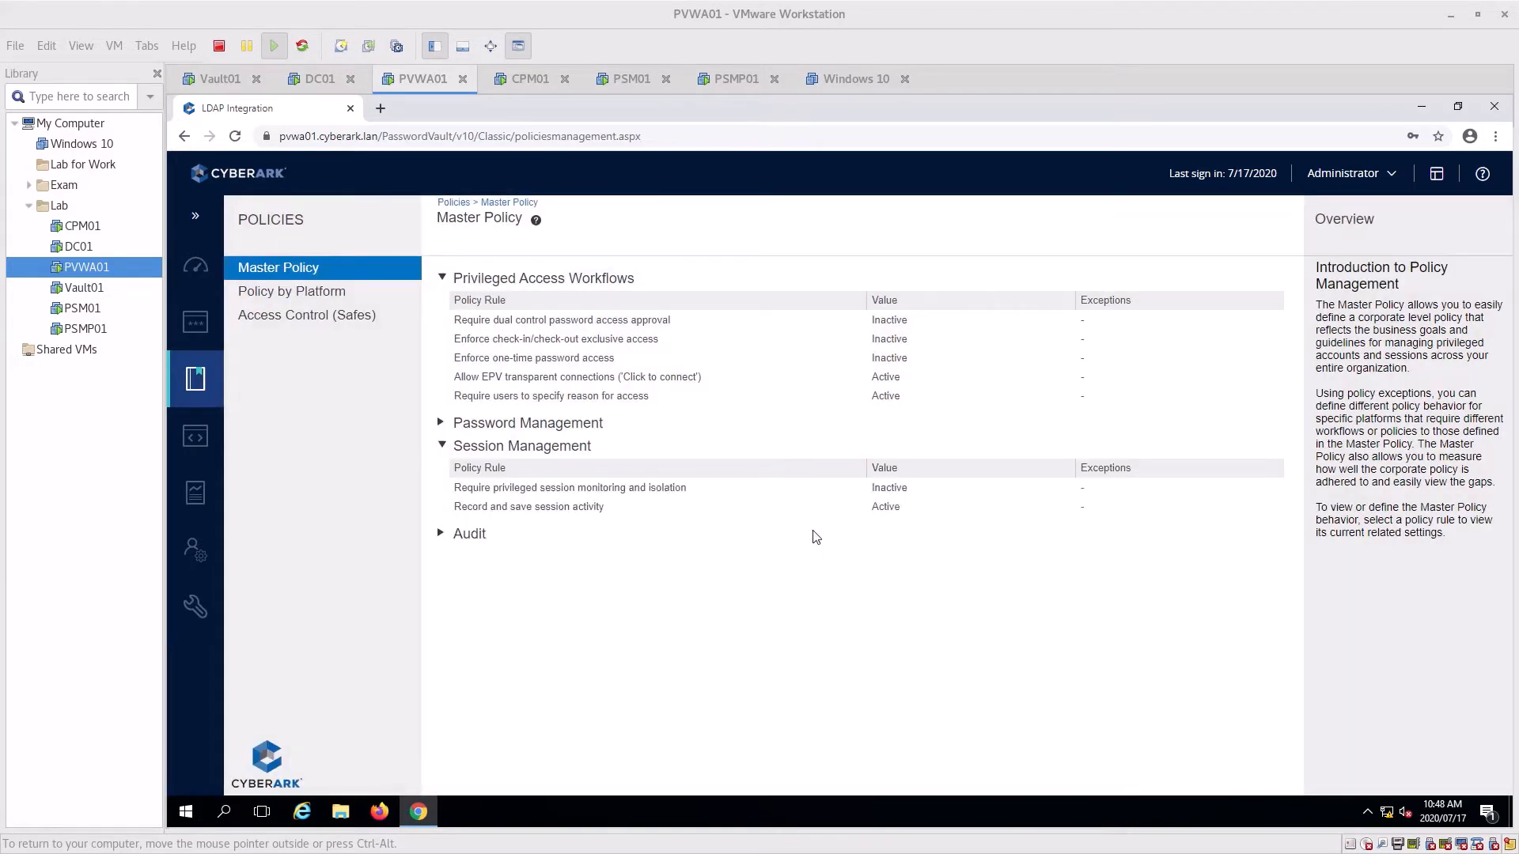
left_click(590, 488)
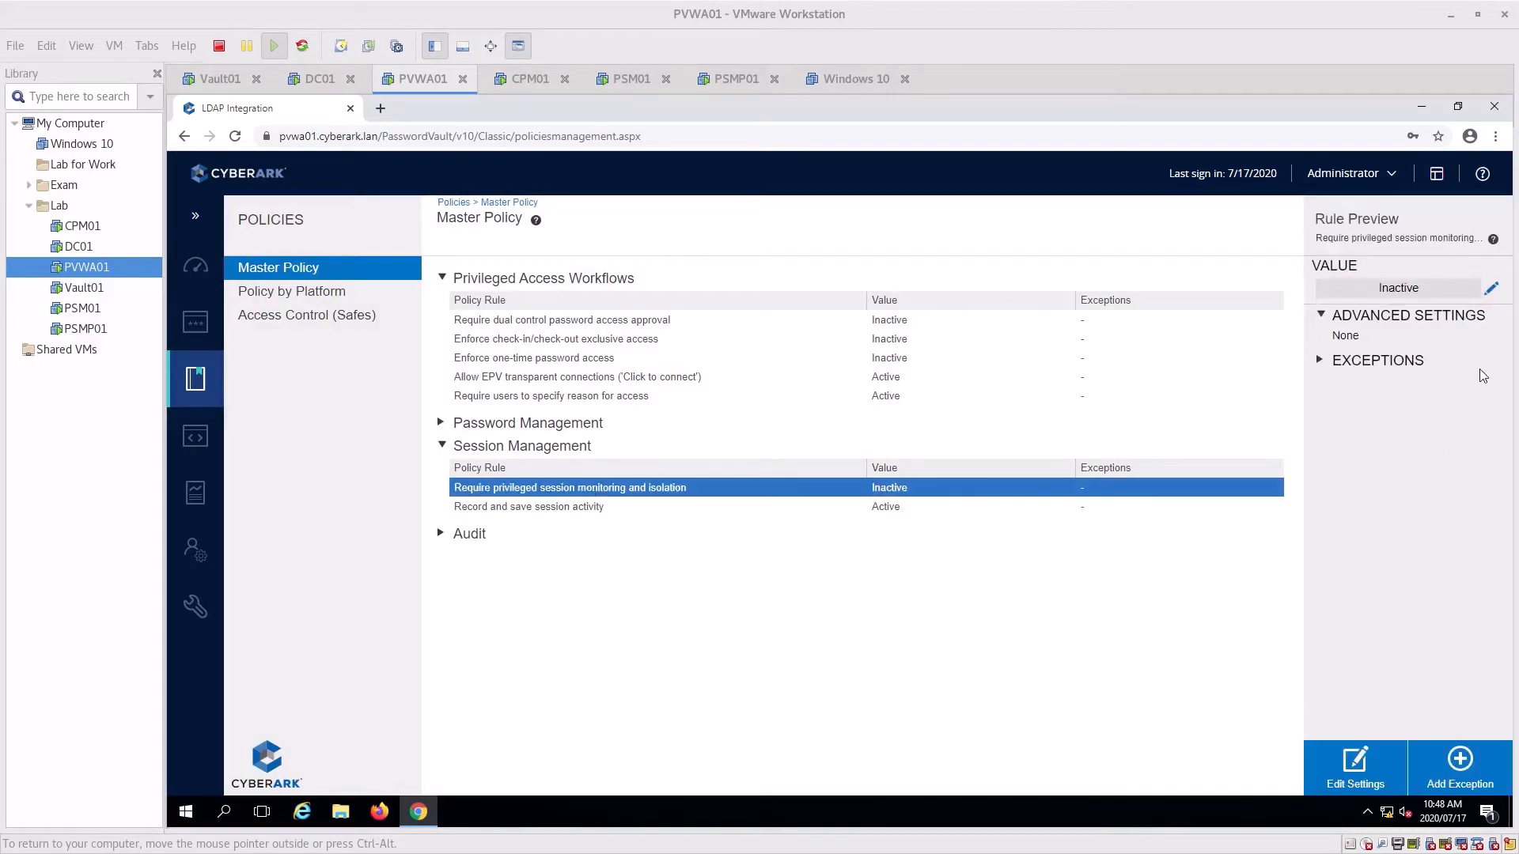
left_click(1375, 774)
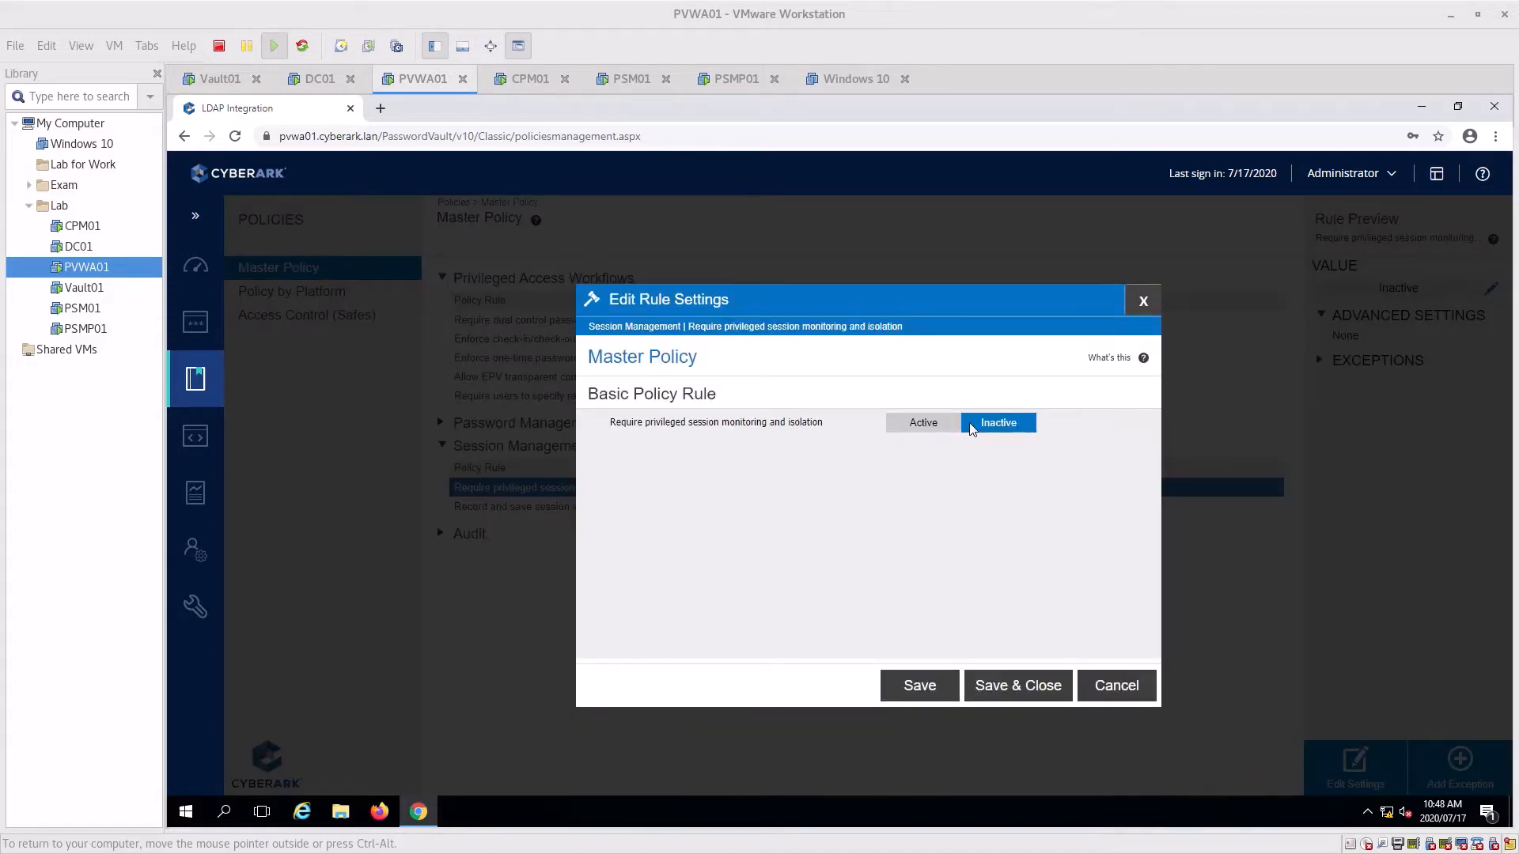
left_click(902, 431)
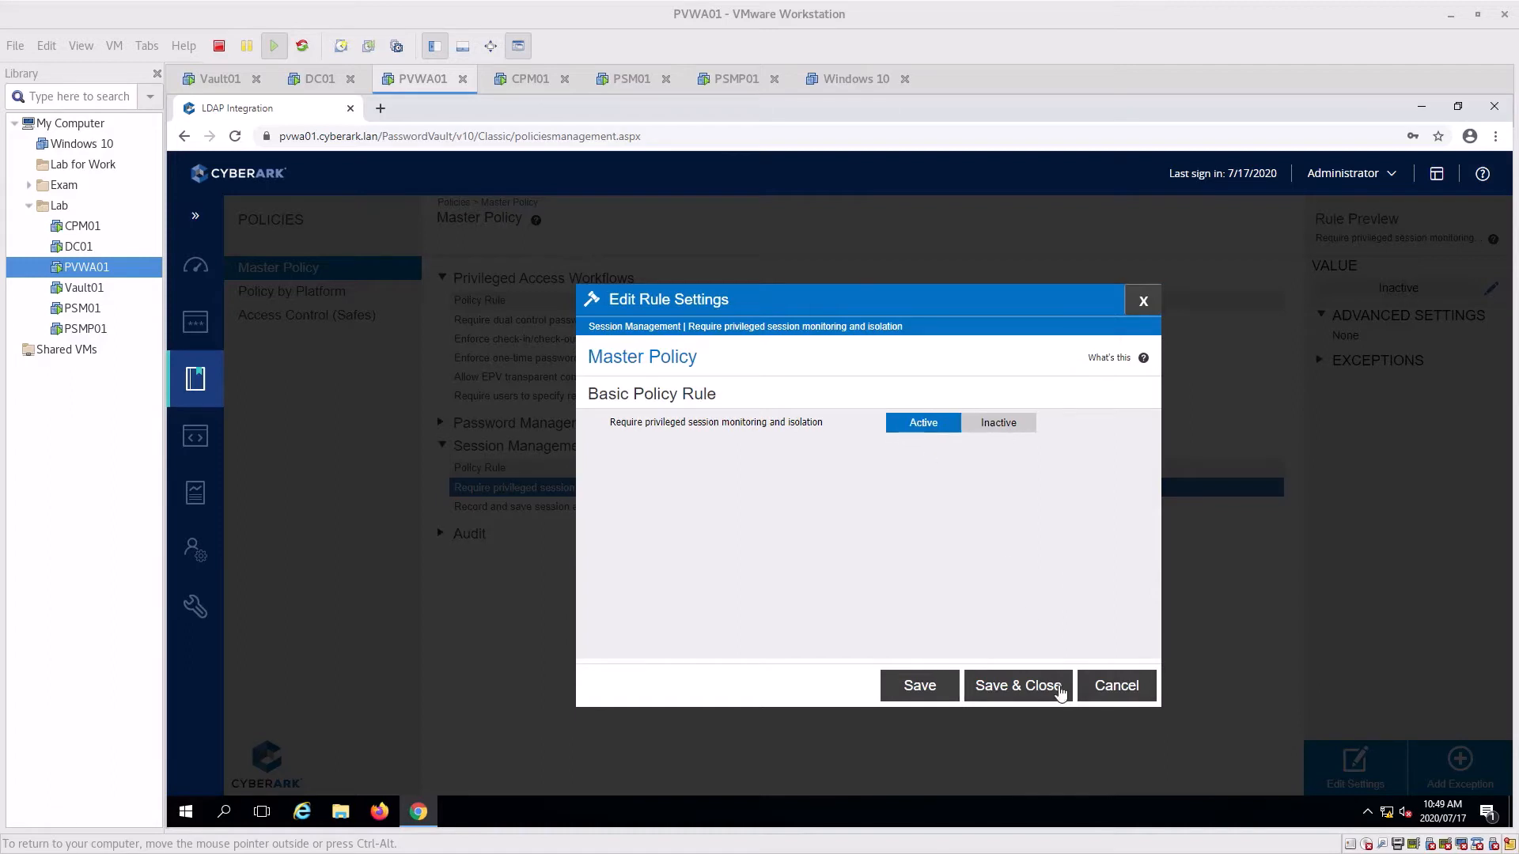
left_click(1013, 688)
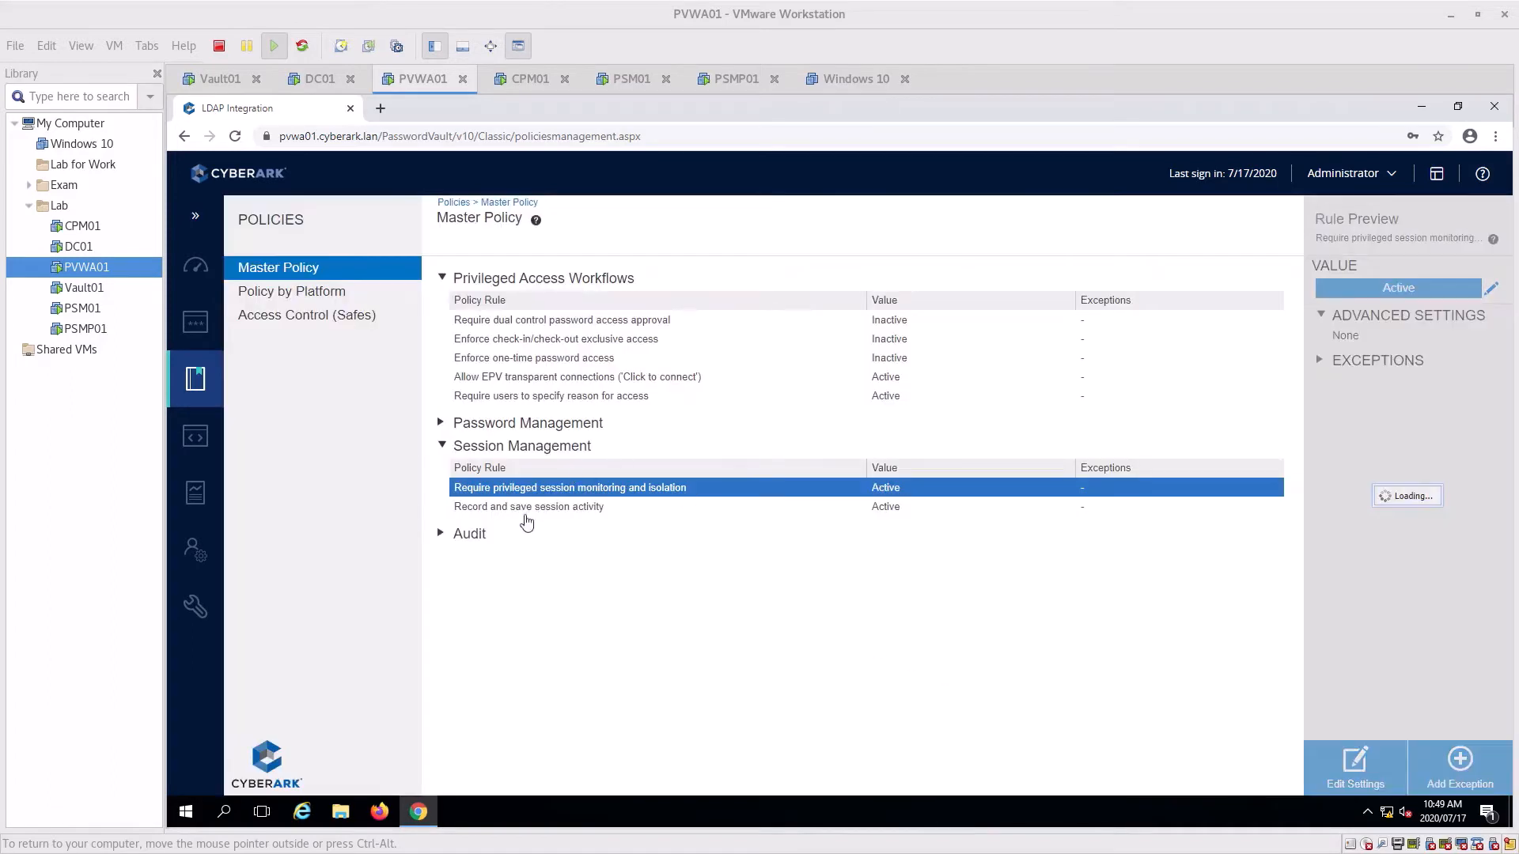
Expand the Audit and Password Management policy sections to review their rules
left_click(467, 541)
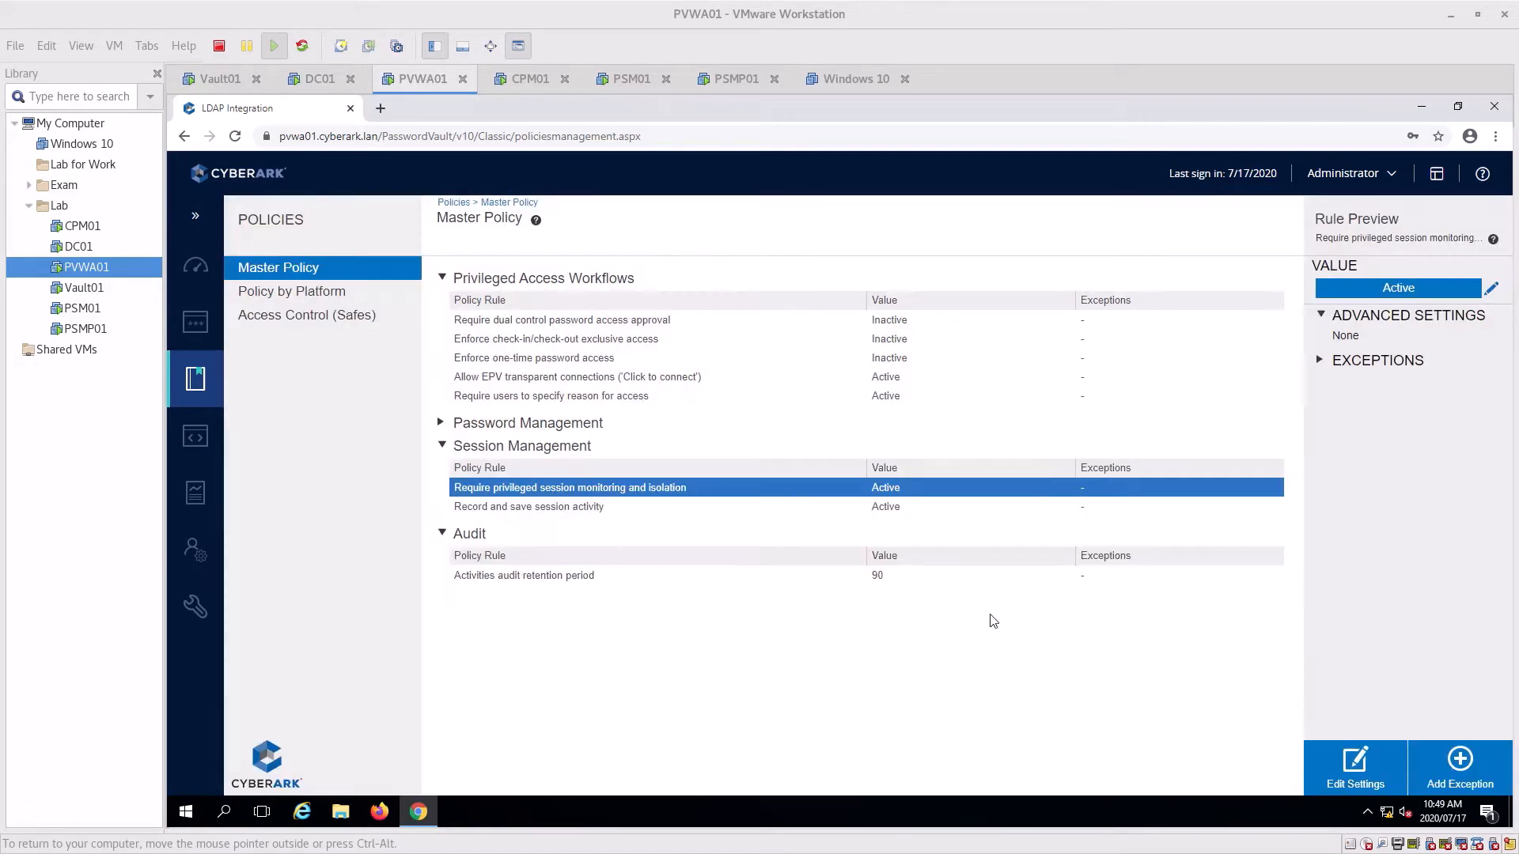
left_click(448, 424)
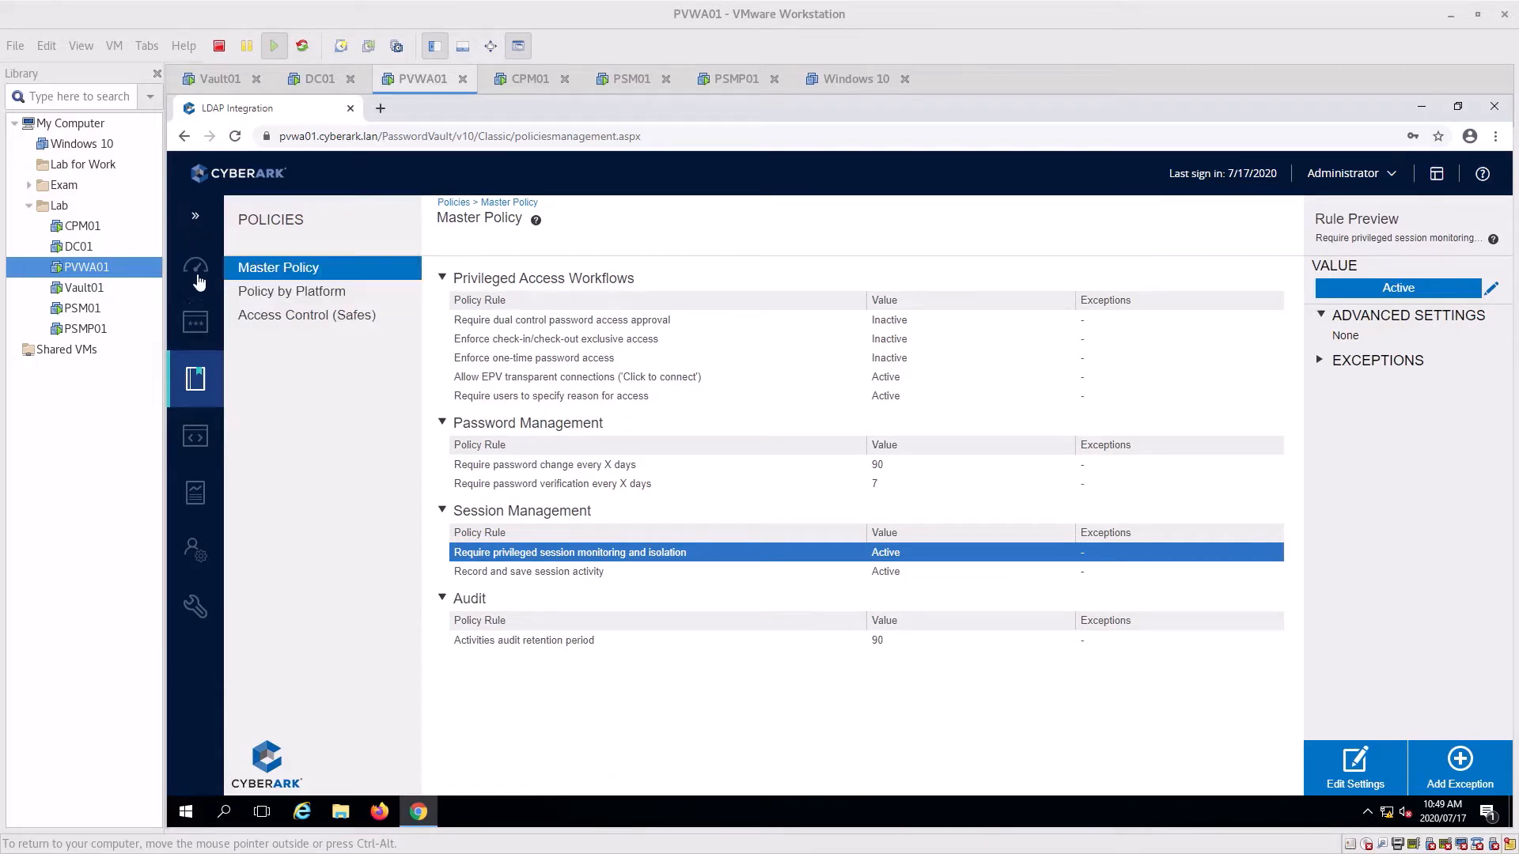
left_click(194, 221)
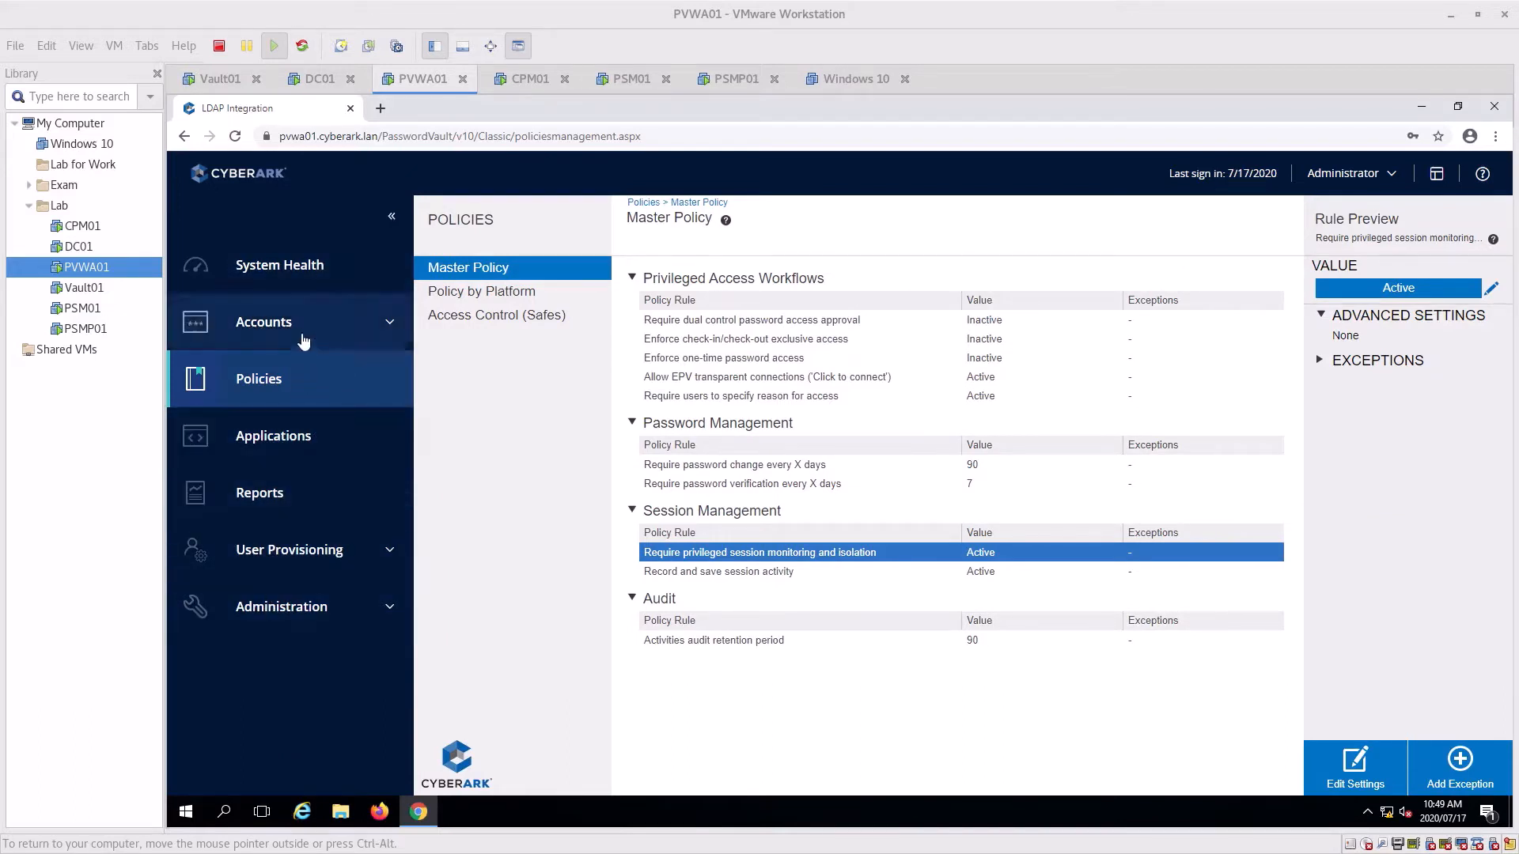
left_click(391, 217)
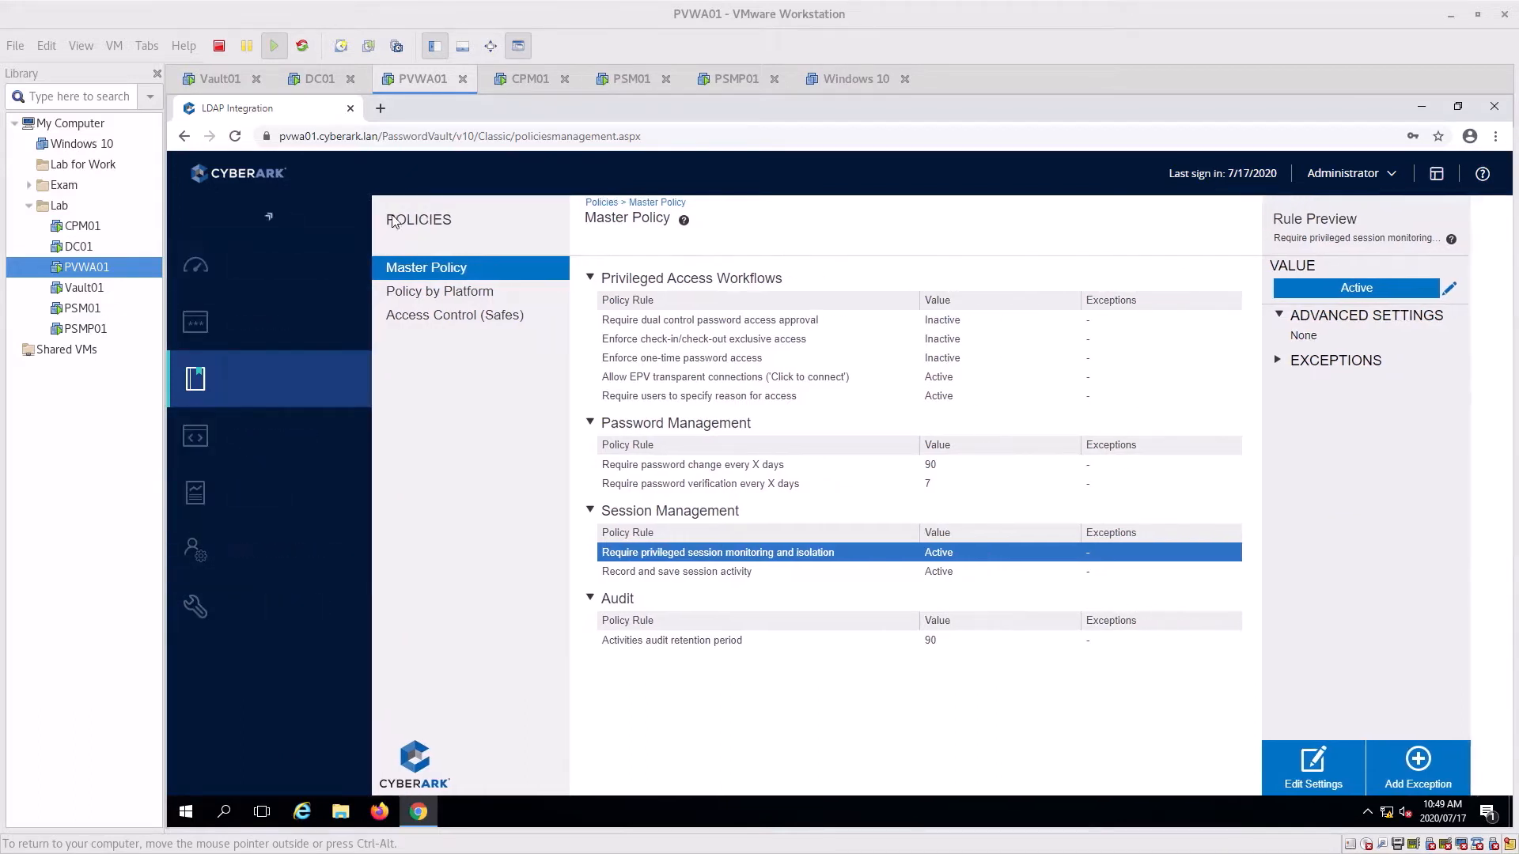
mouse_move(197, 620)
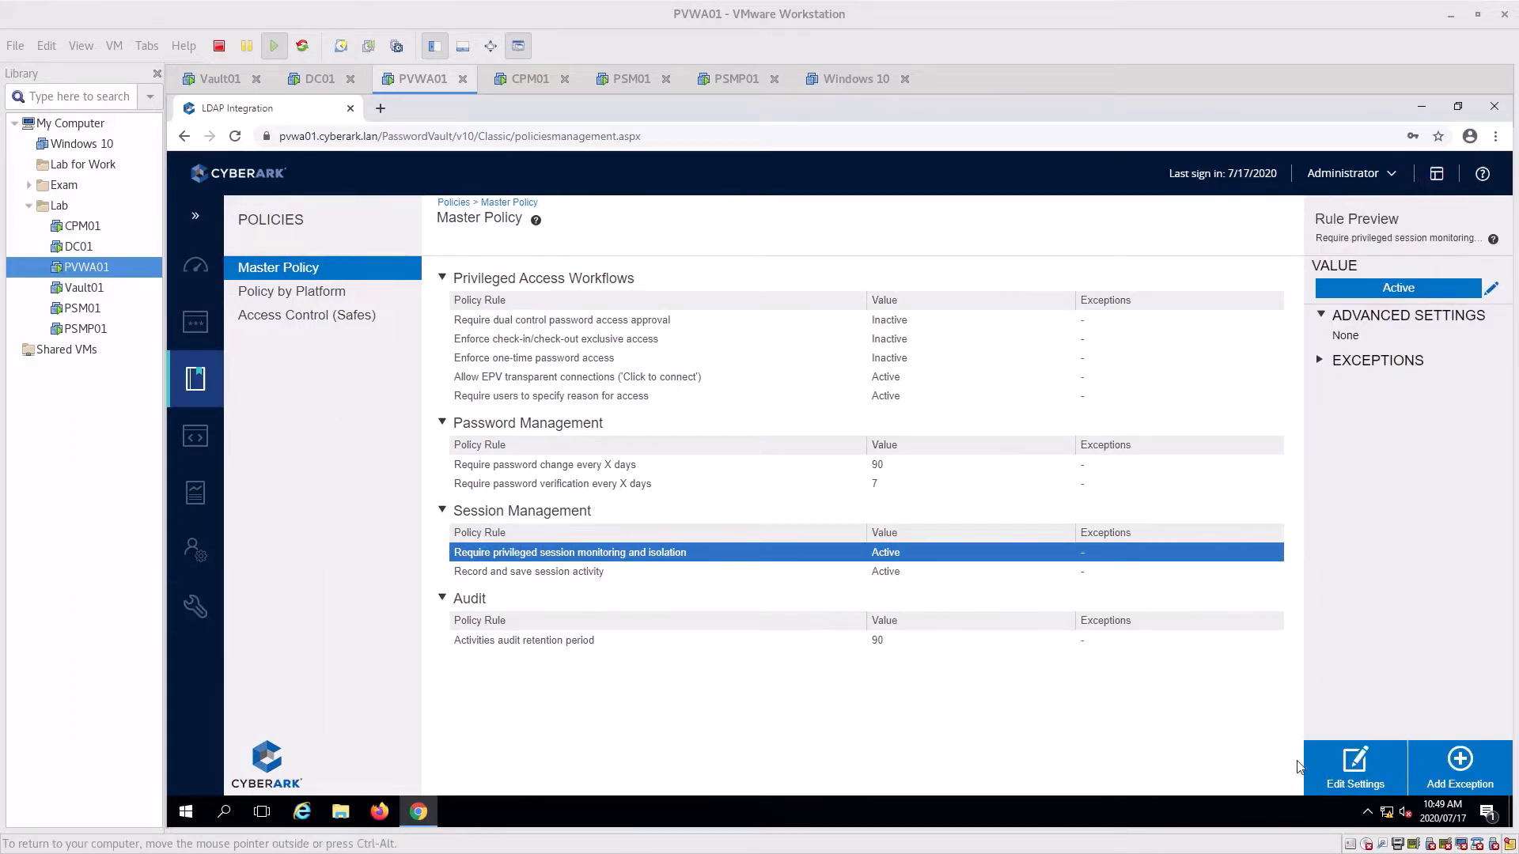
Review PSMAdminConnect's details in the PVWA Accounts View, then bring up the PSM01 virtual machine
left_click(217, 324)
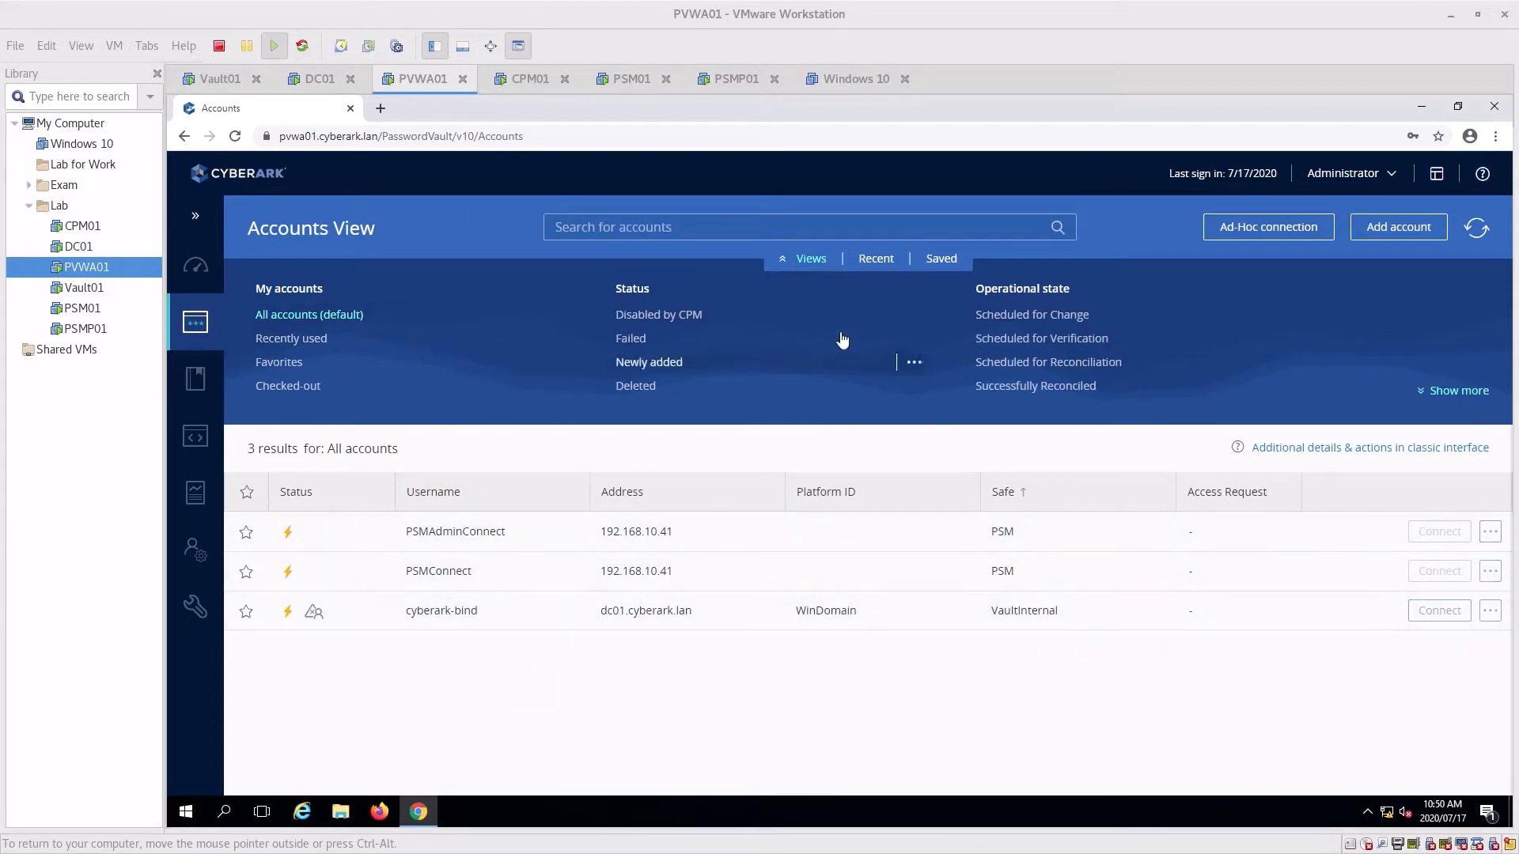
left_click(473, 544)
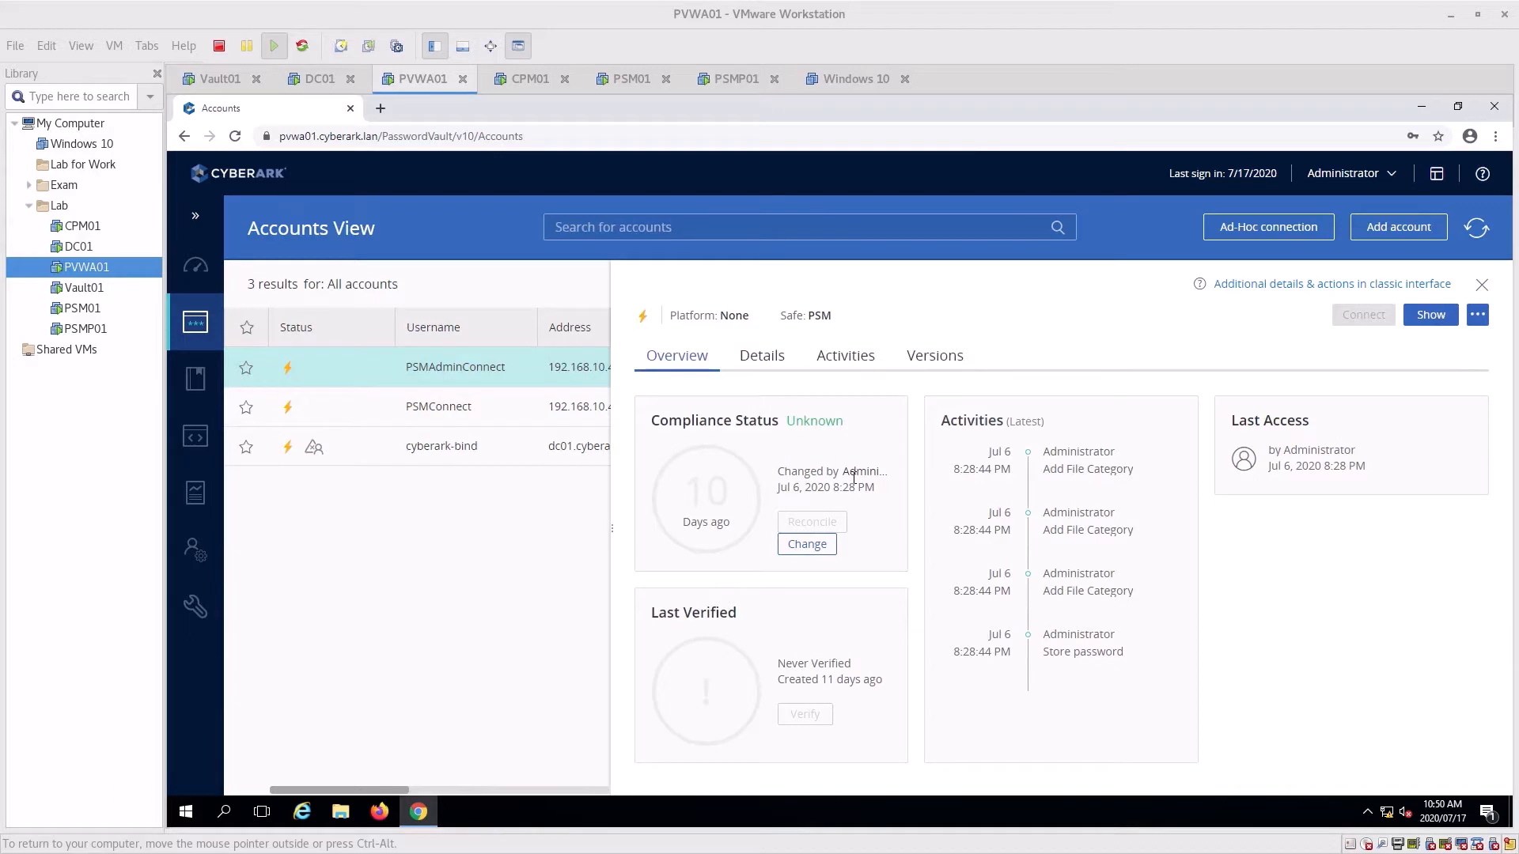
left_click(630, 82)
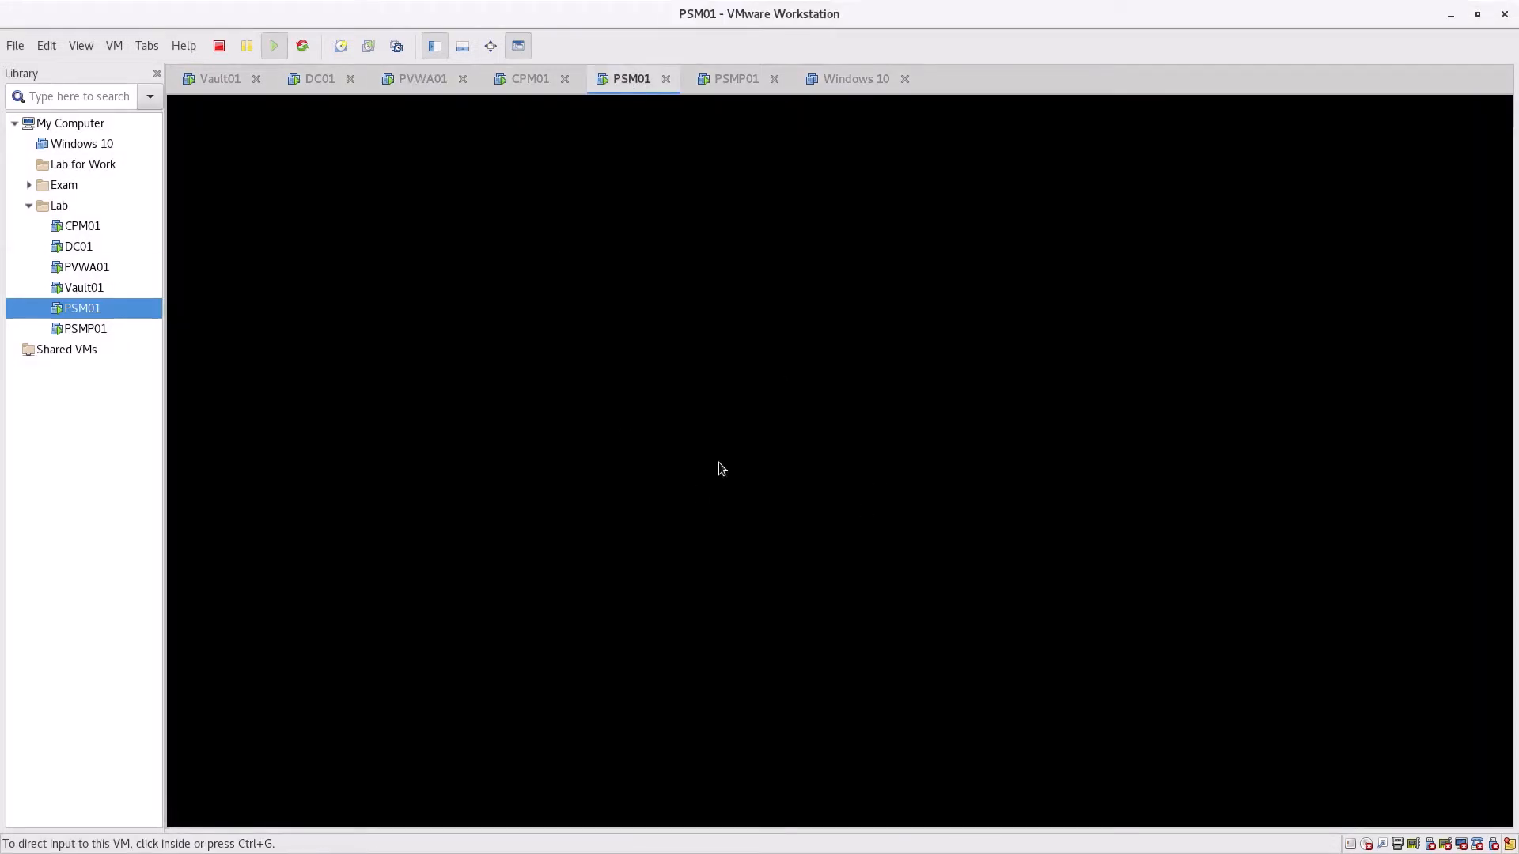
Send Ctrl+Alt+Del to PSM01 and sign in as cyberark\administrator with the account password
left_click(719, 463)
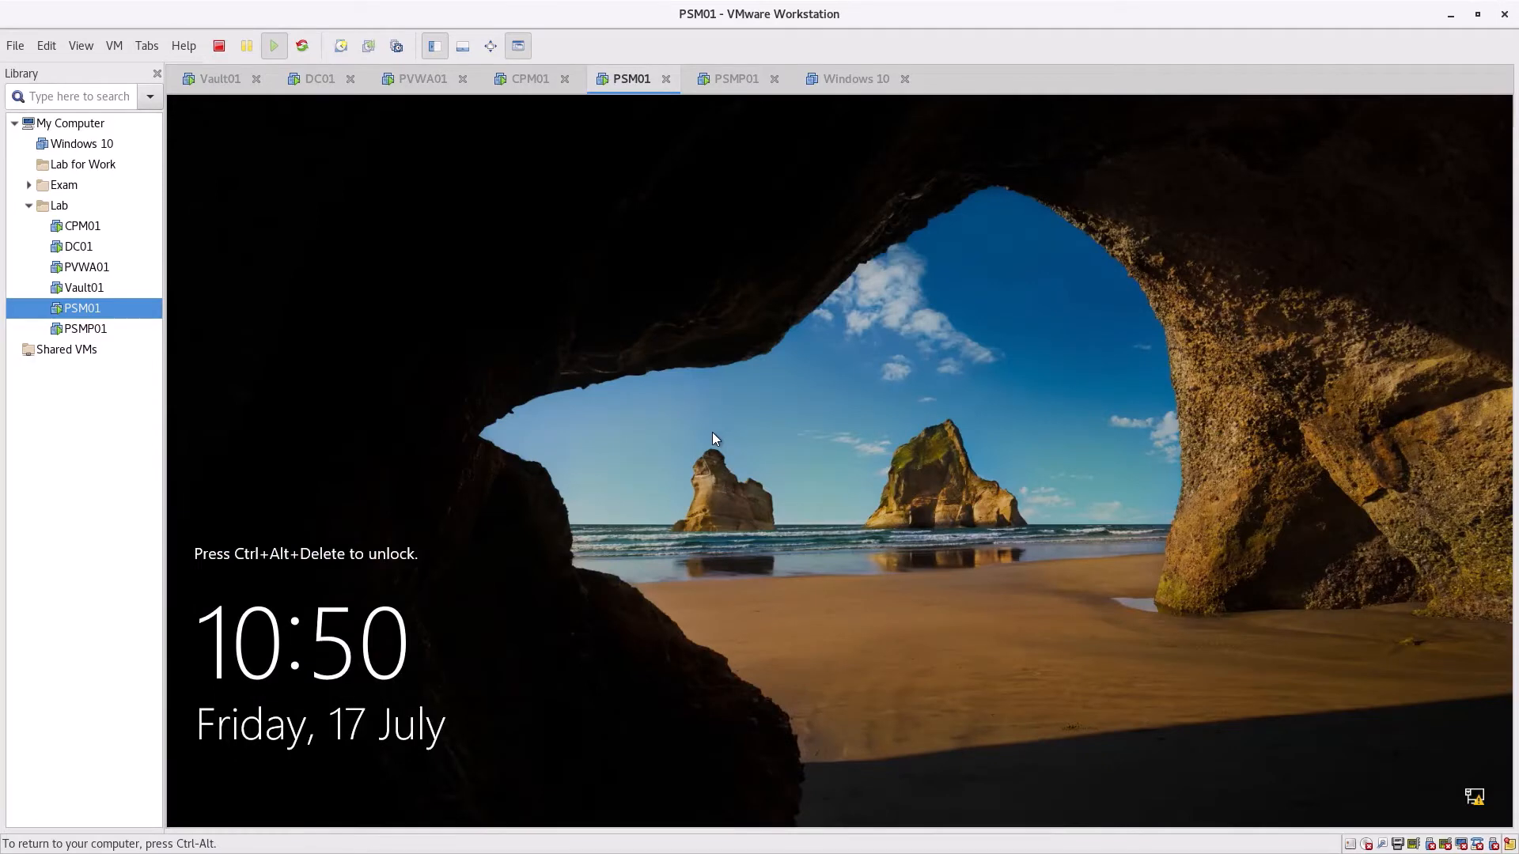
key("ctrl+alt")
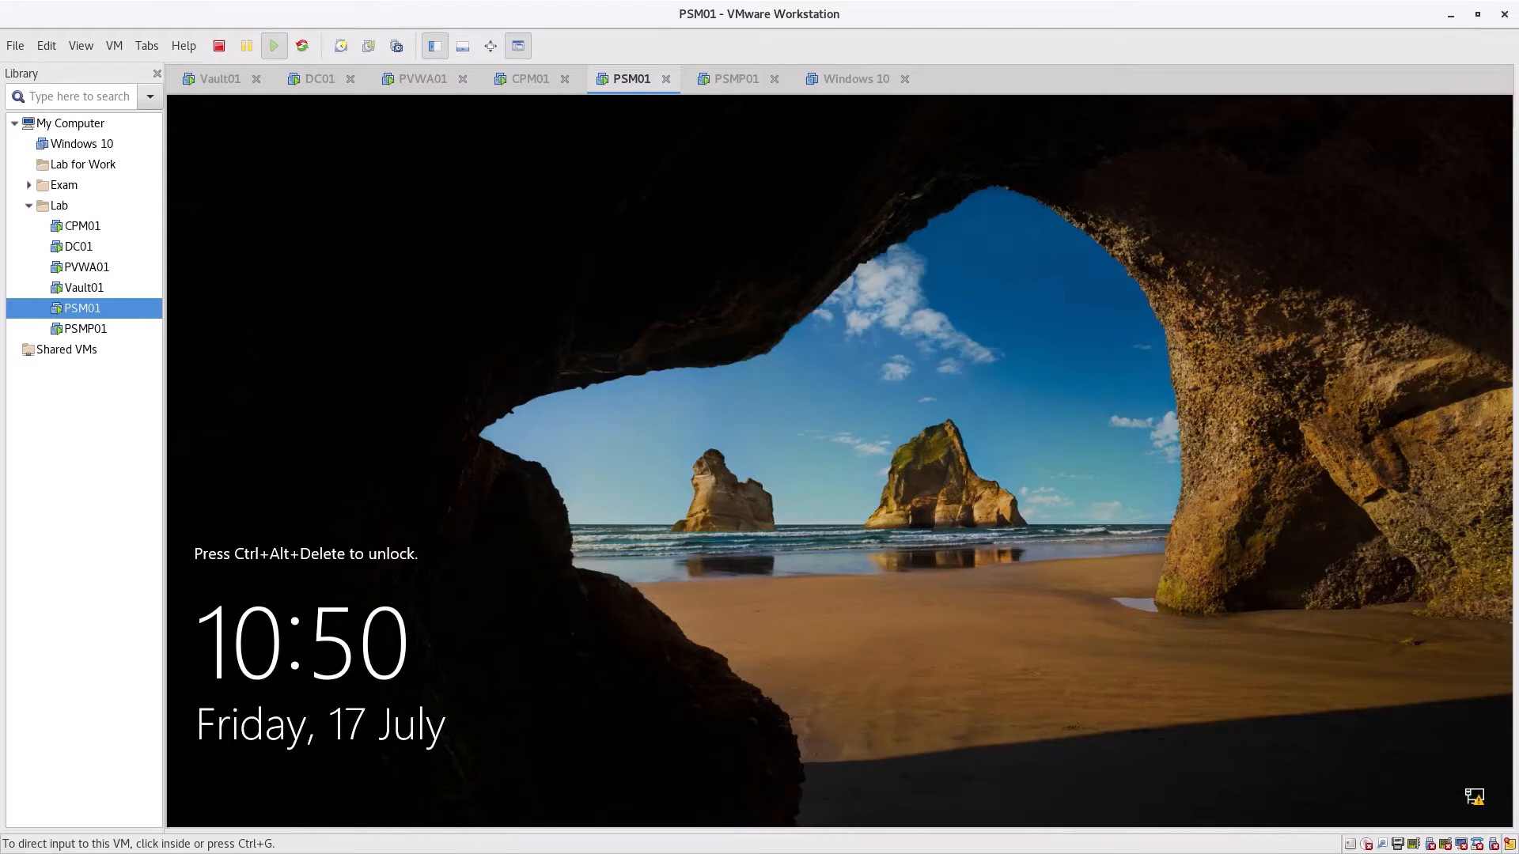
left_click(113, 45)
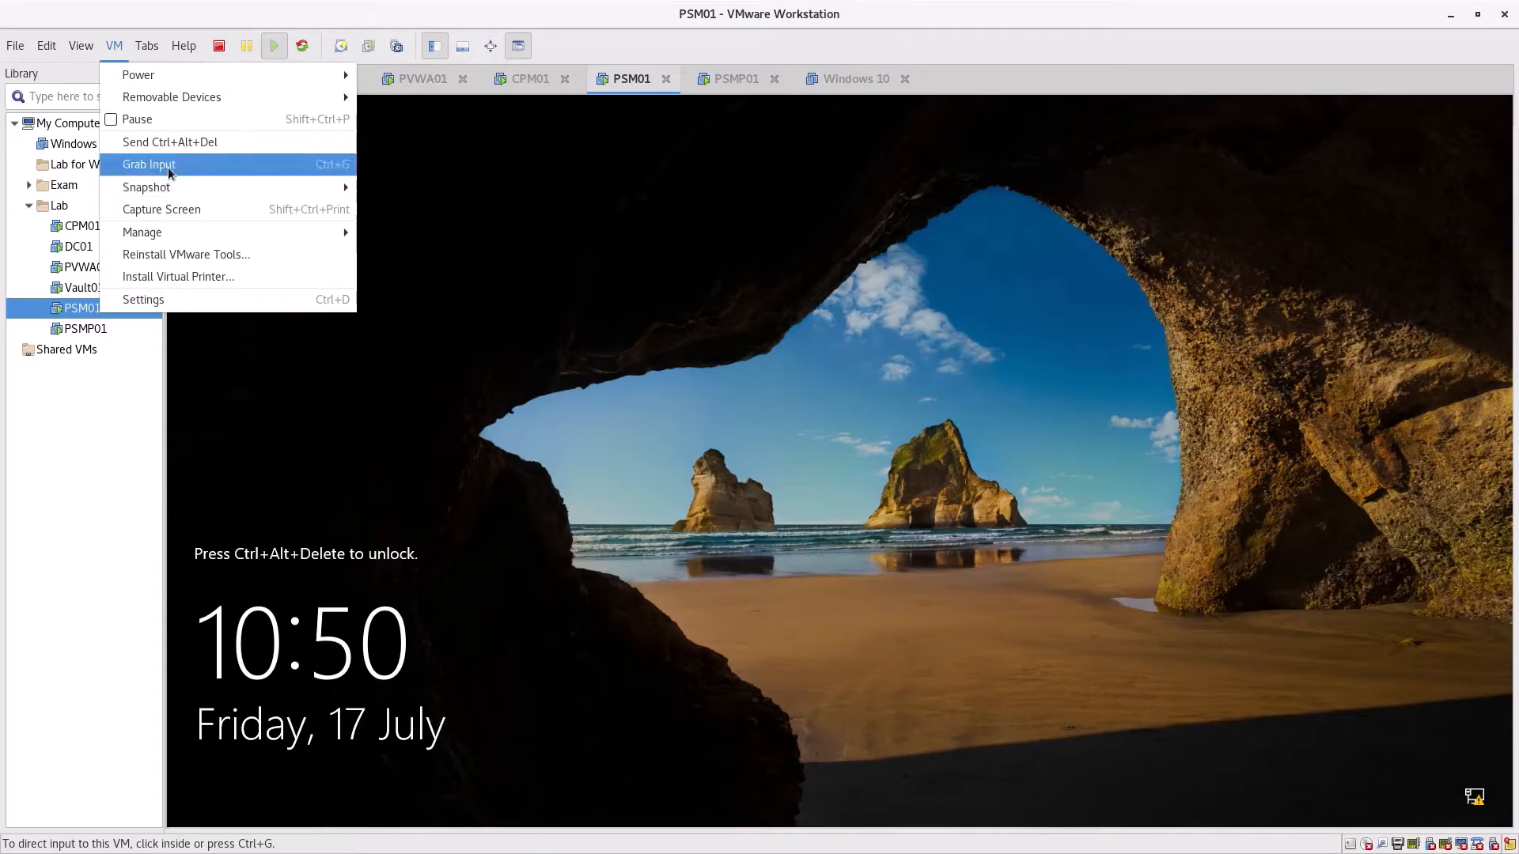
left_click(170, 142)
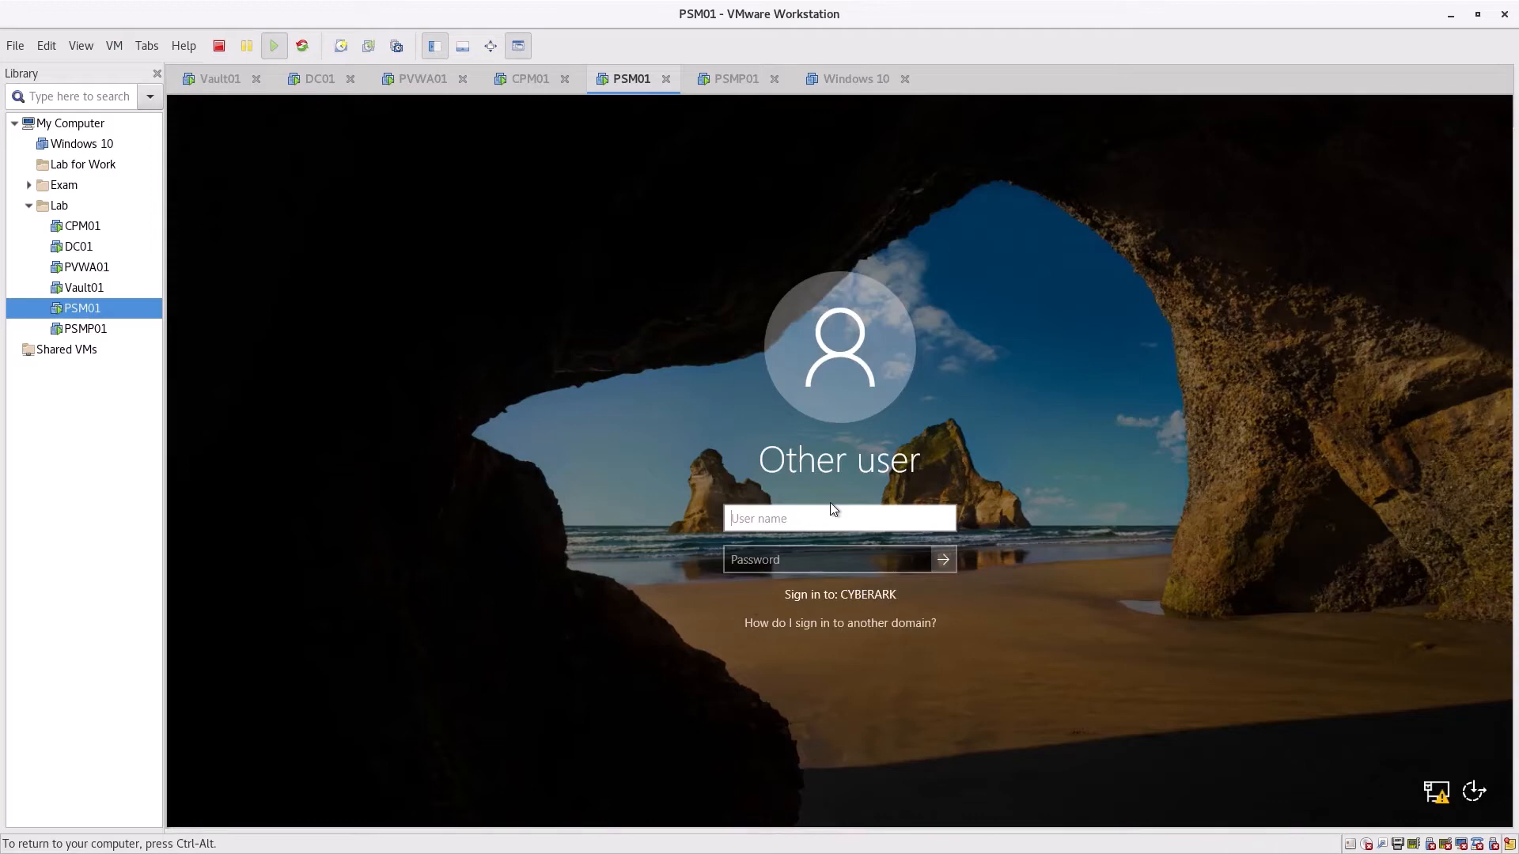
type("cyberark\\administ")
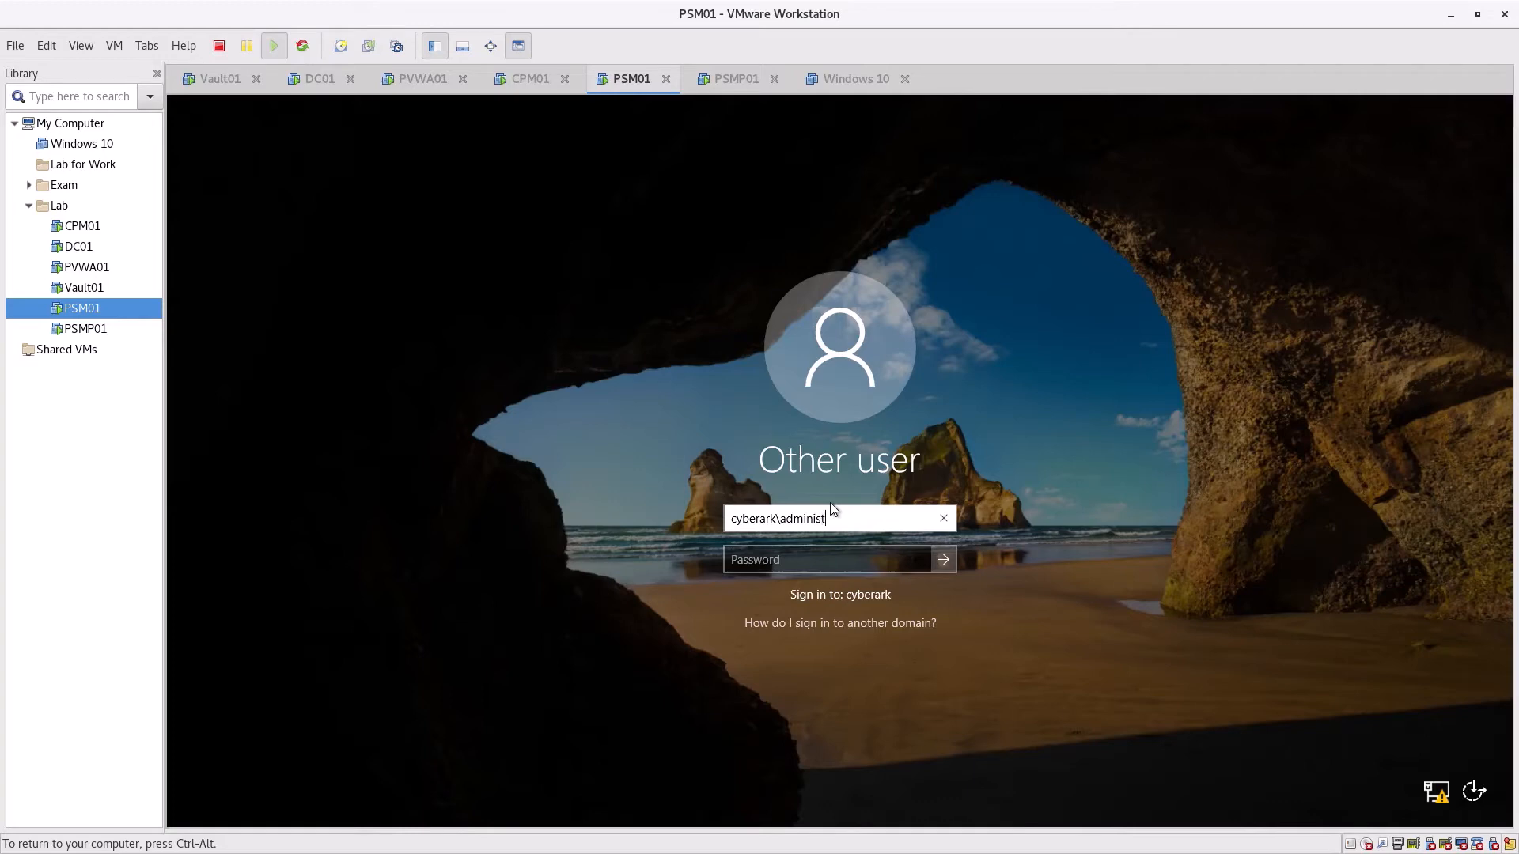
type("rator")
key("Tab")
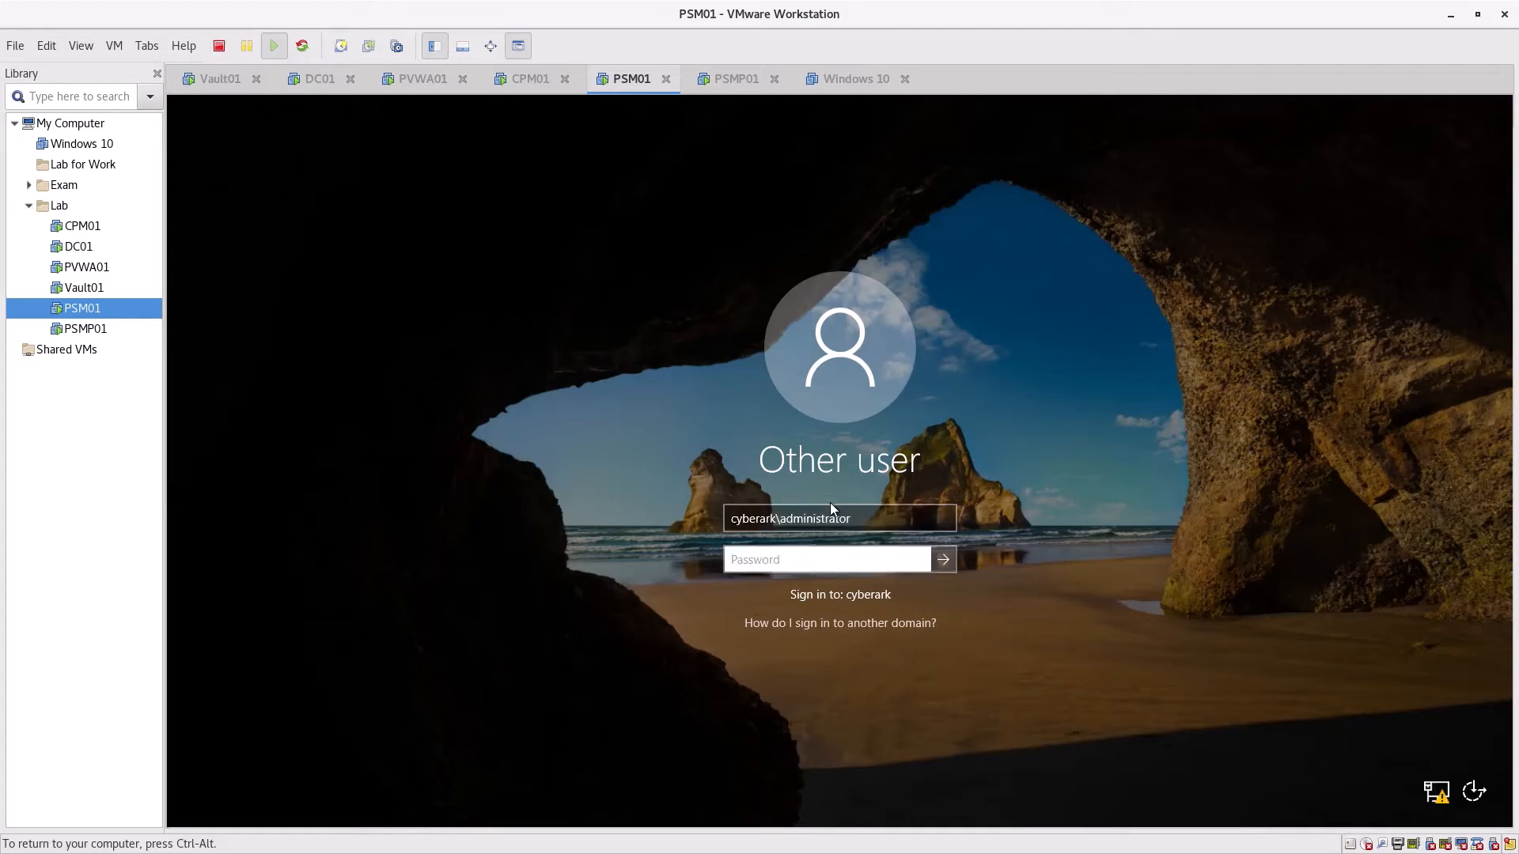
type("••••••••")
key("Return")
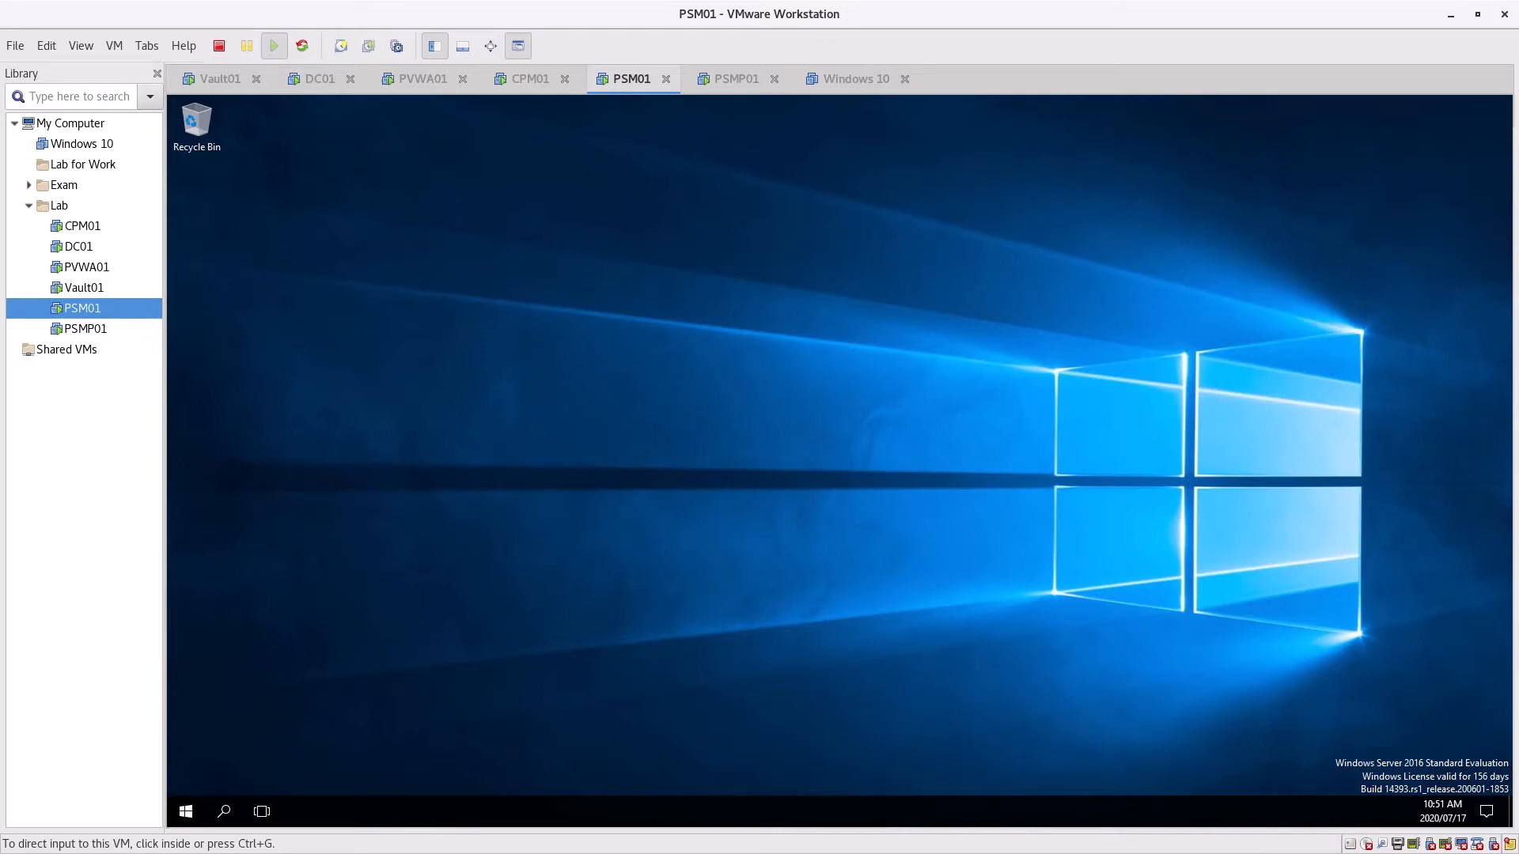
Launch the Services console from Windows Administrative Tools on PSM01
left_click(639, 217)
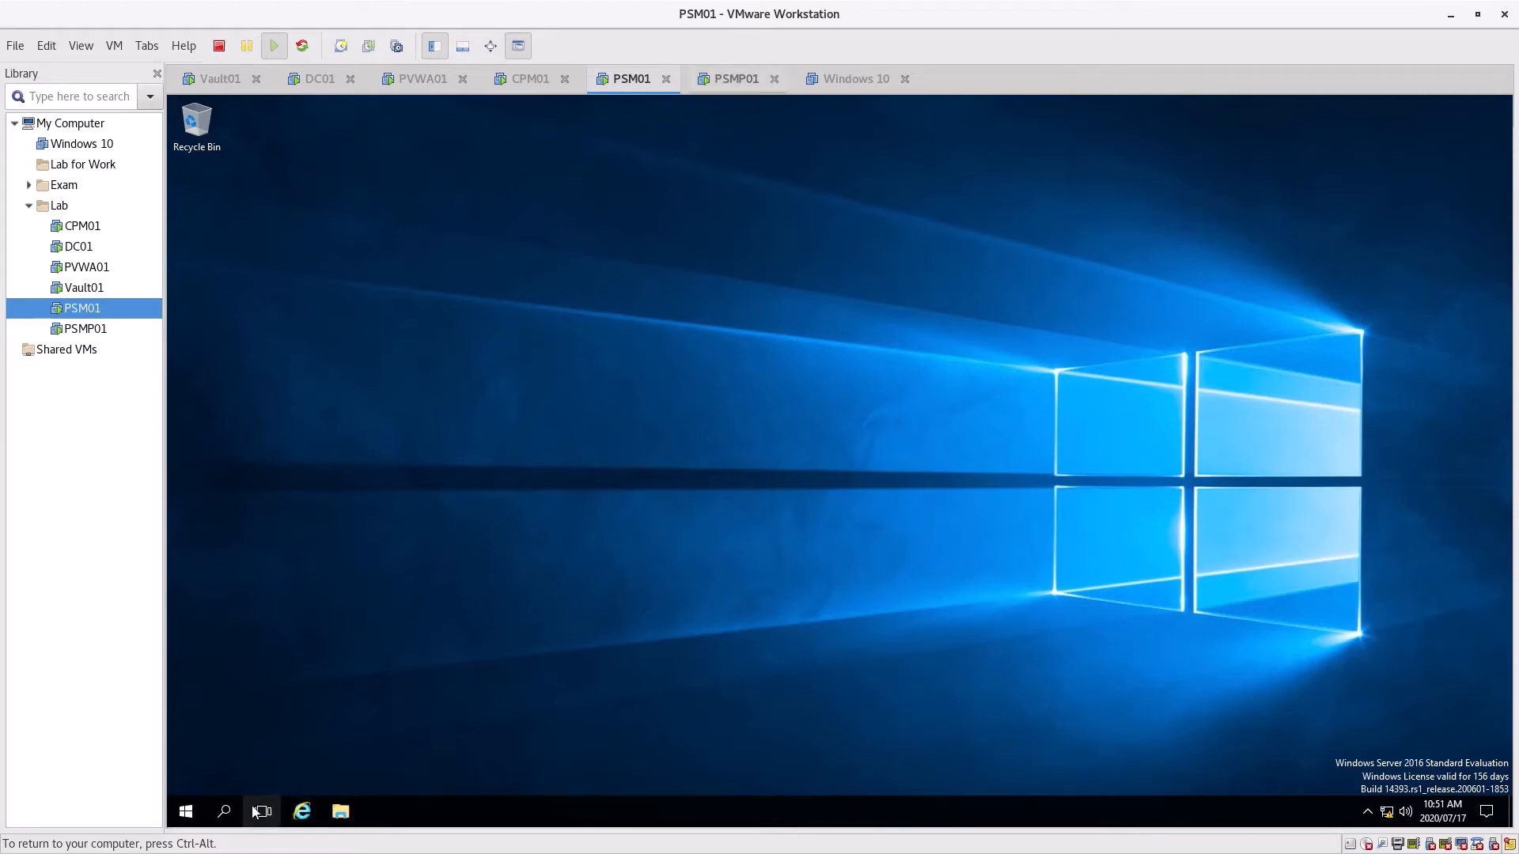
left_click(186, 812)
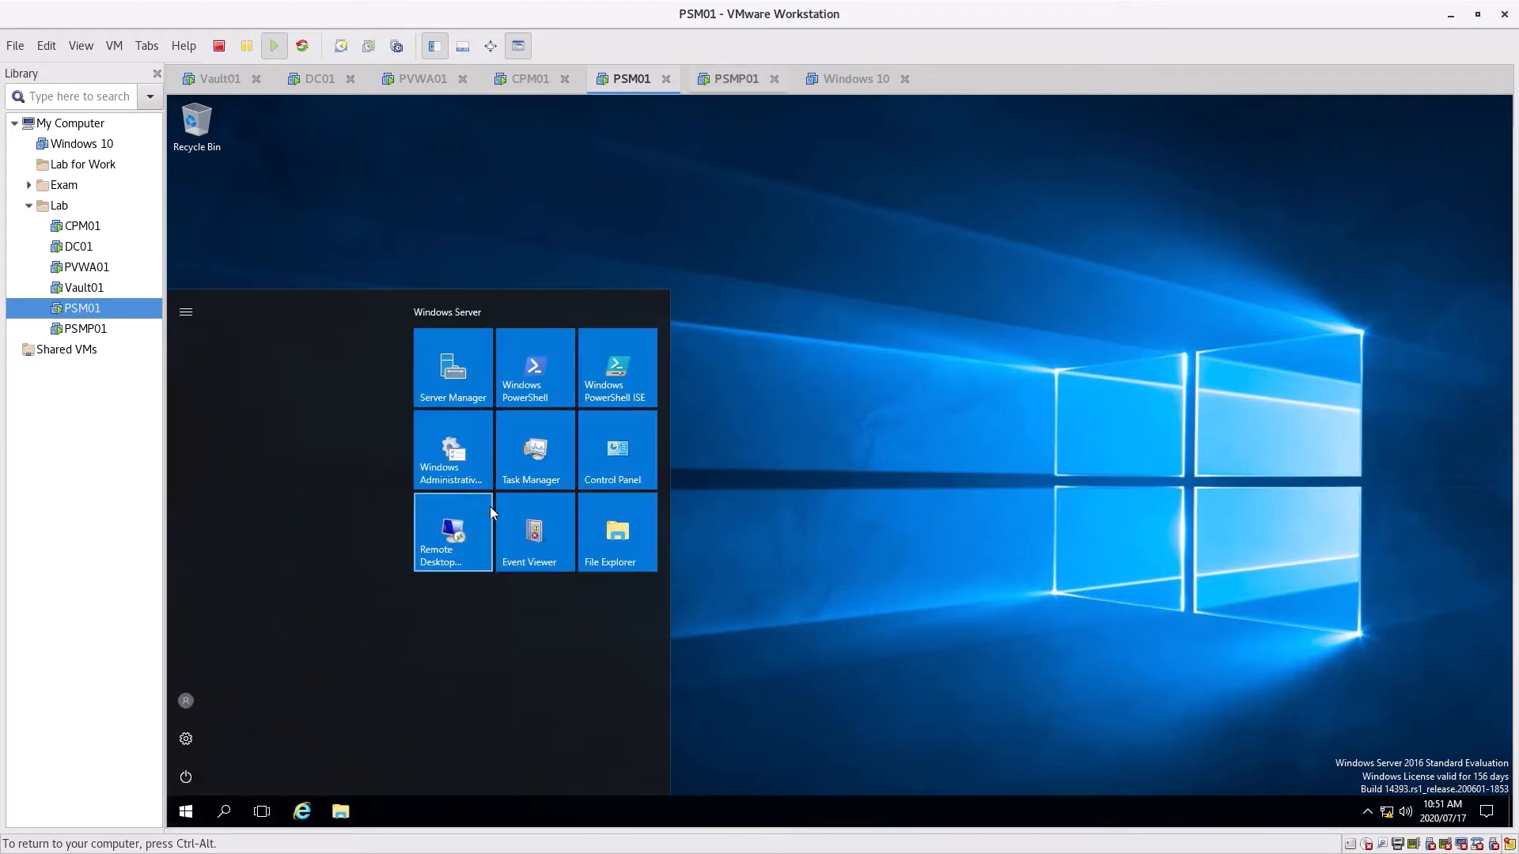
left_click(455, 472)
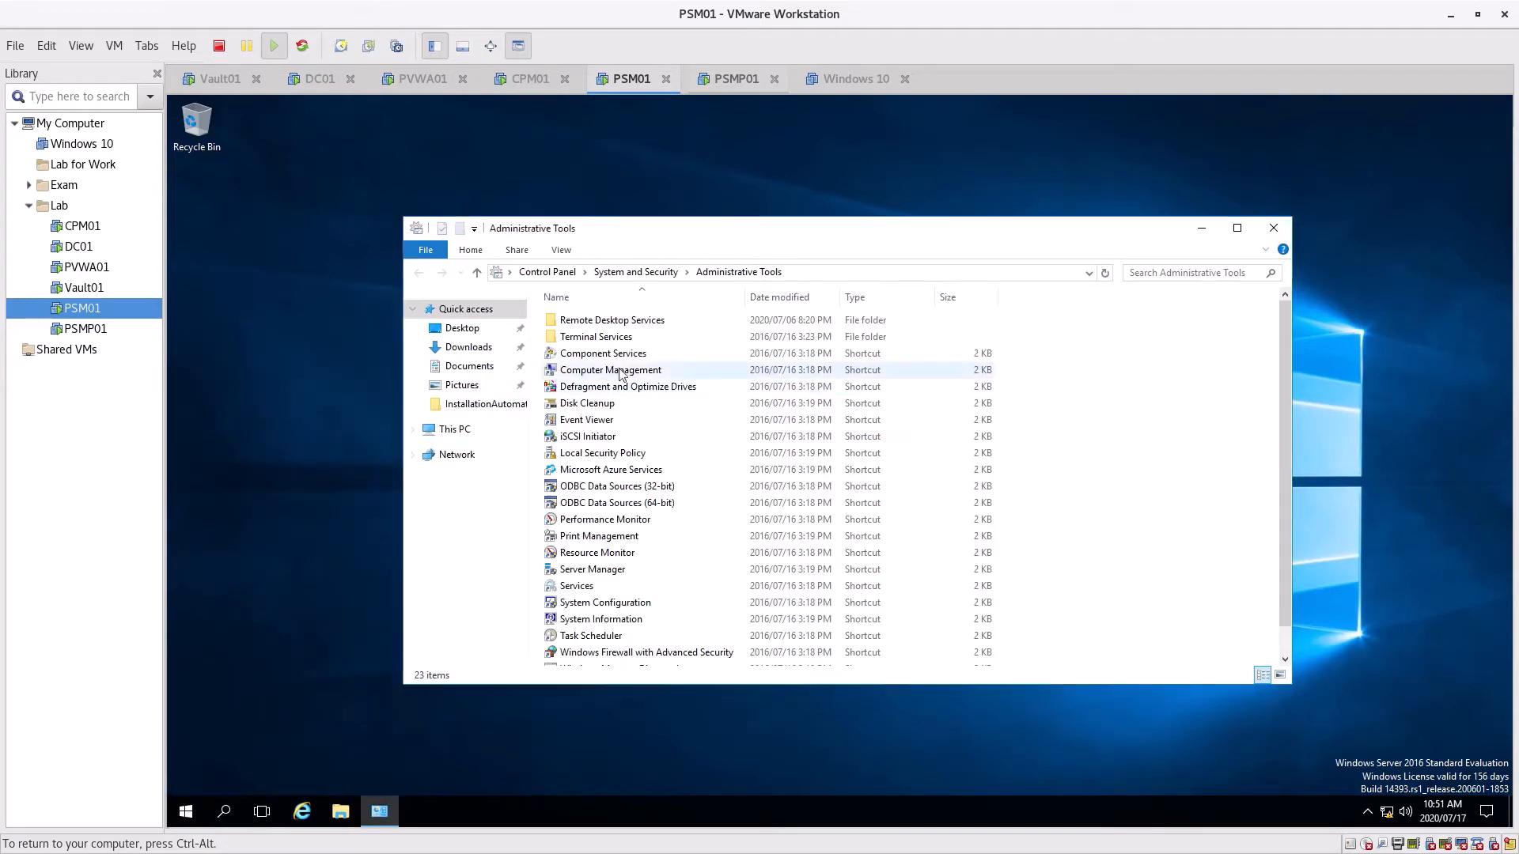
double_click(587, 591)
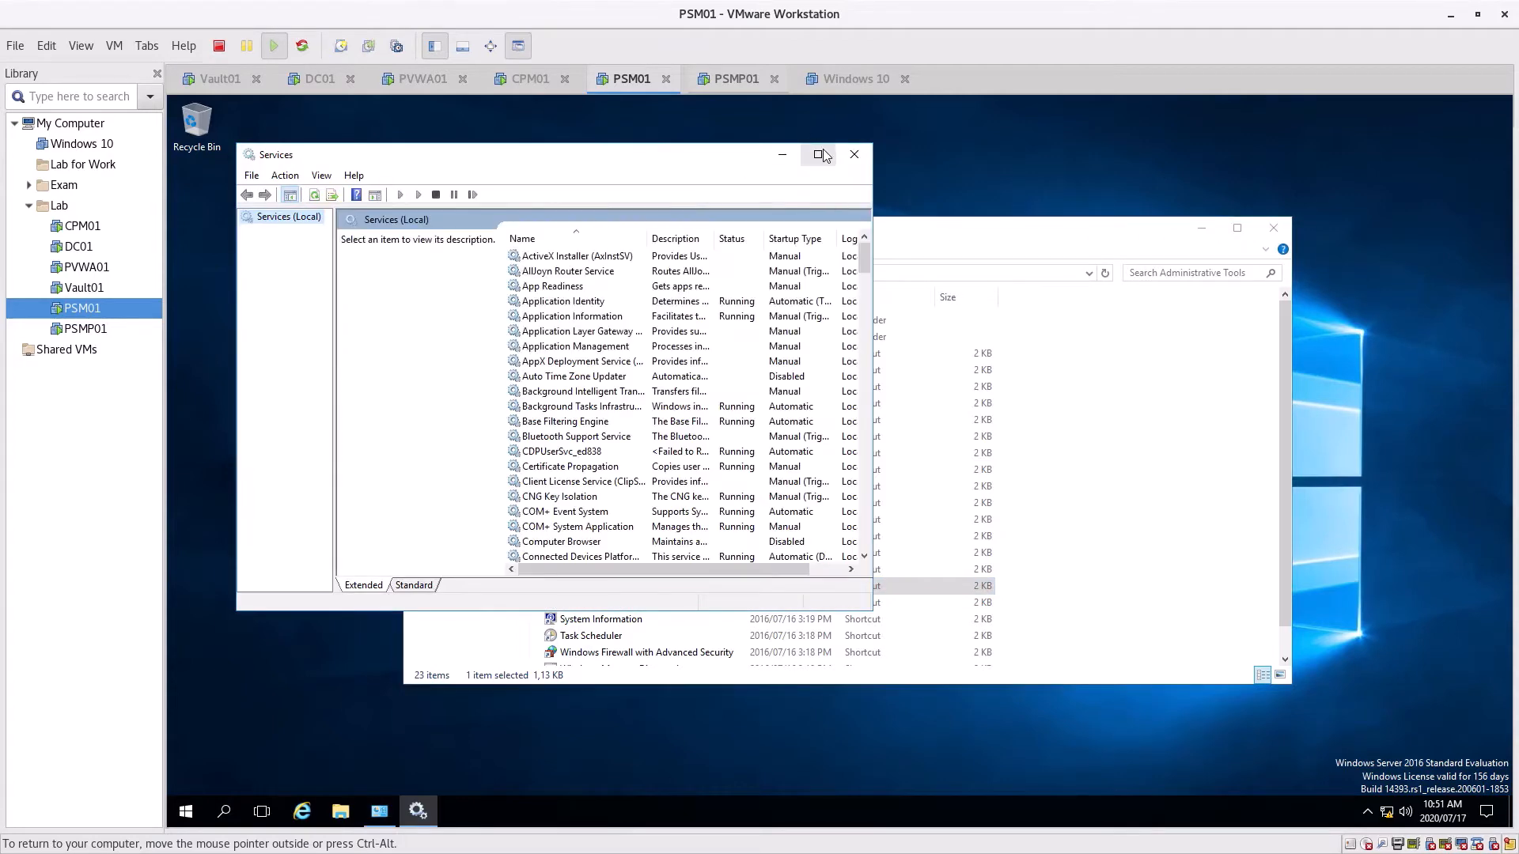
Maximize Services, widen the Name column, and select Cyber-Ark Privileged Session Manager (Running, Automatic)
left_click(818, 155)
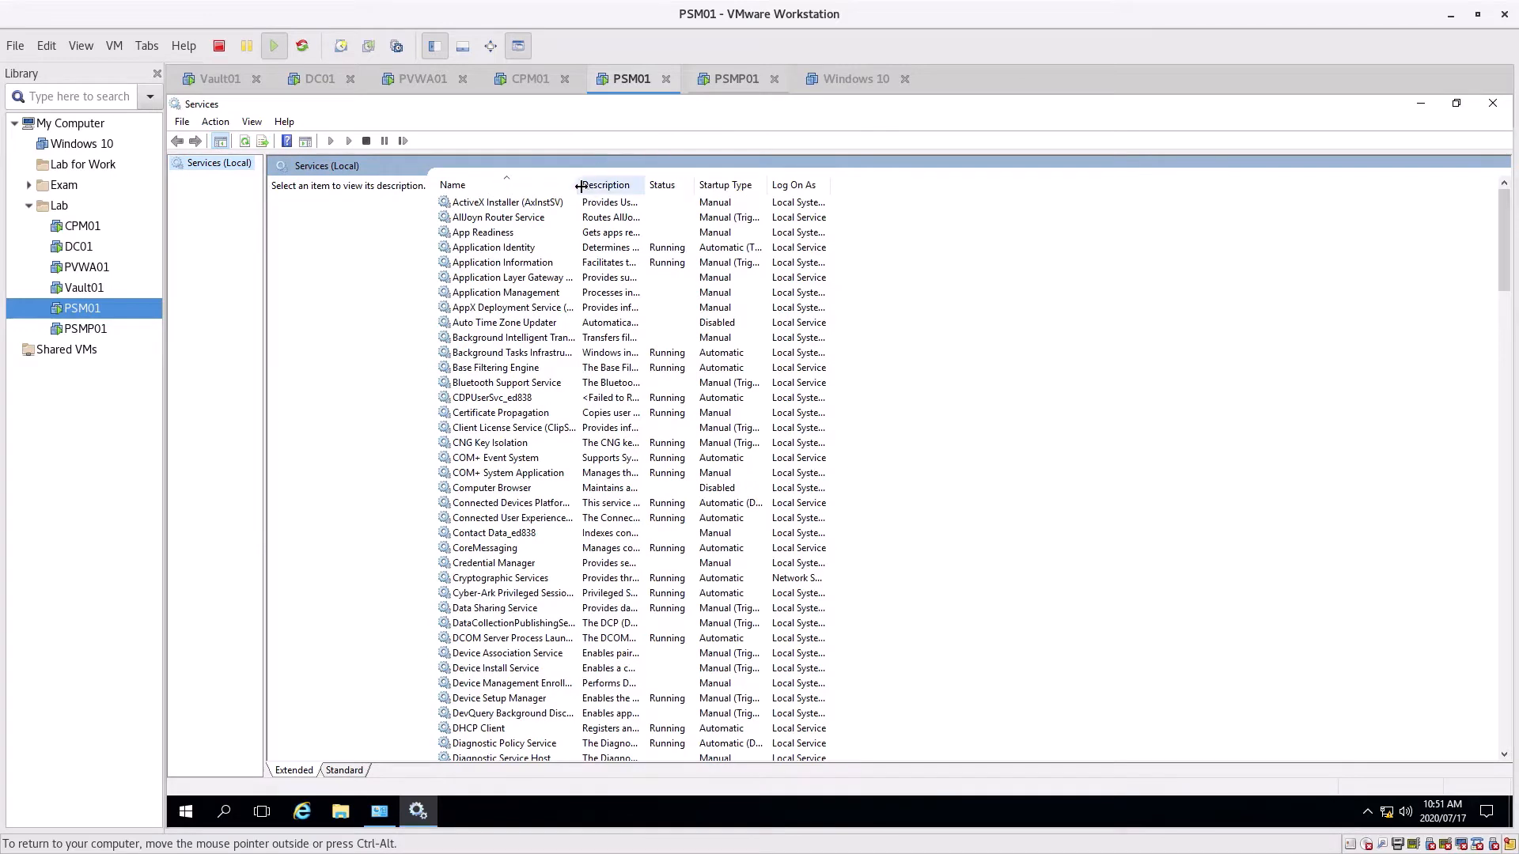
left_click_drag(577, 184, 788, 184)
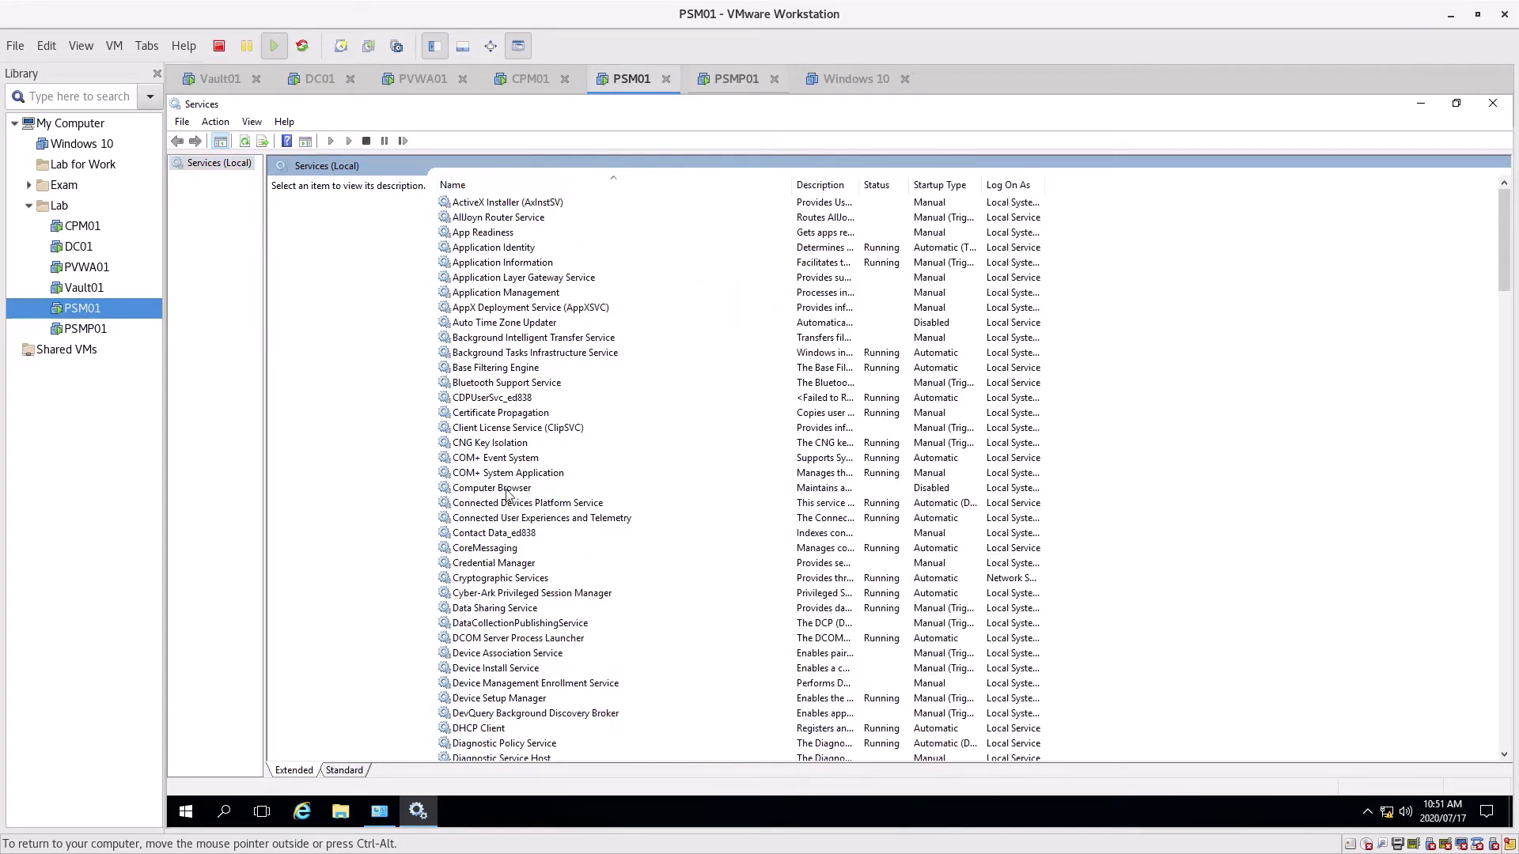
scroll(497, 528, "down", 1)
scroll(497, 528, "down", 2)
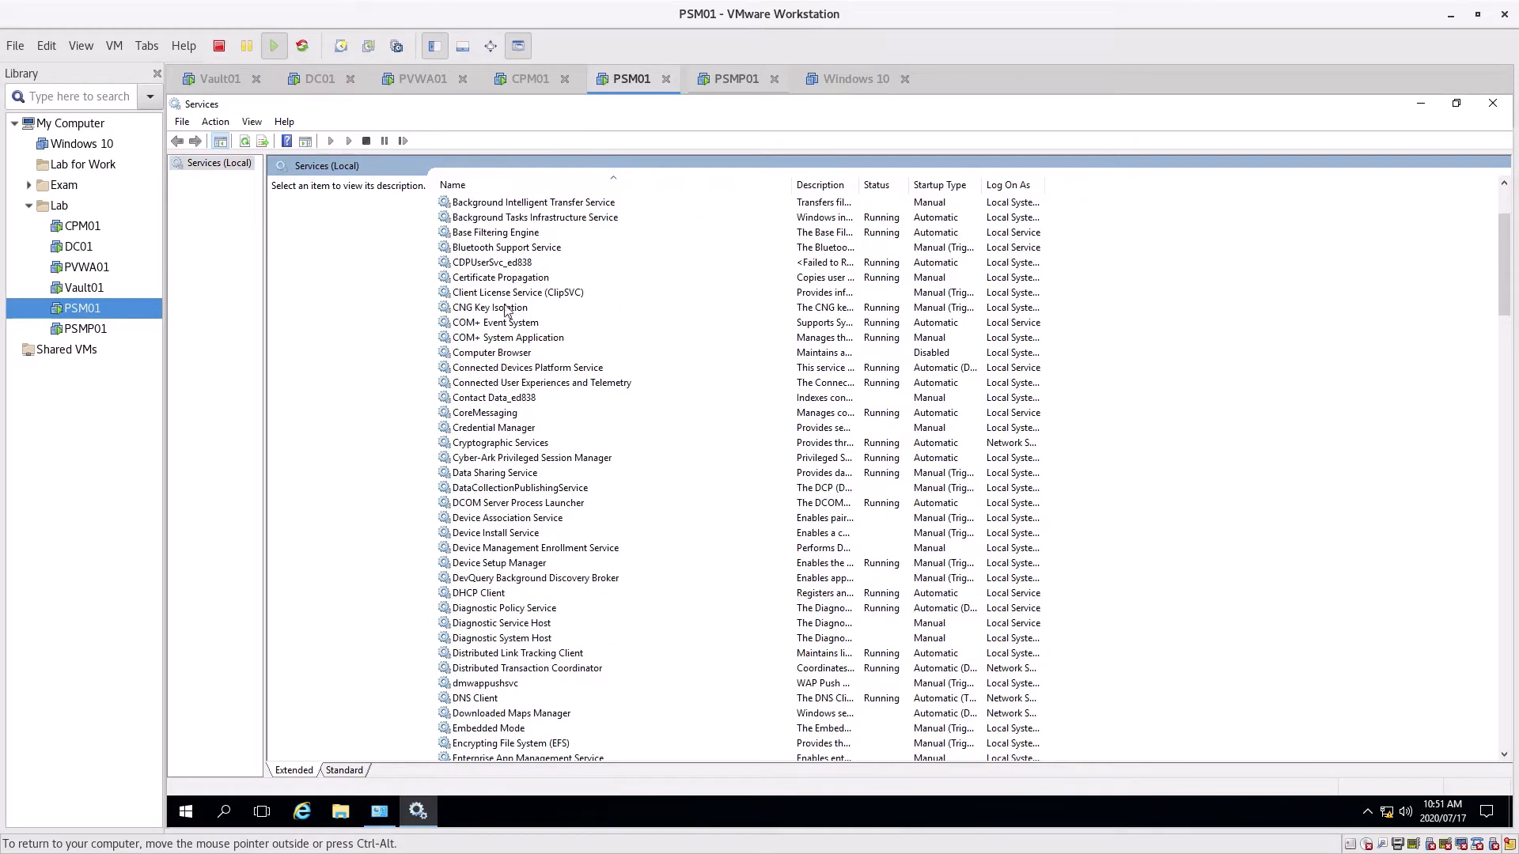
left_click(485, 461)
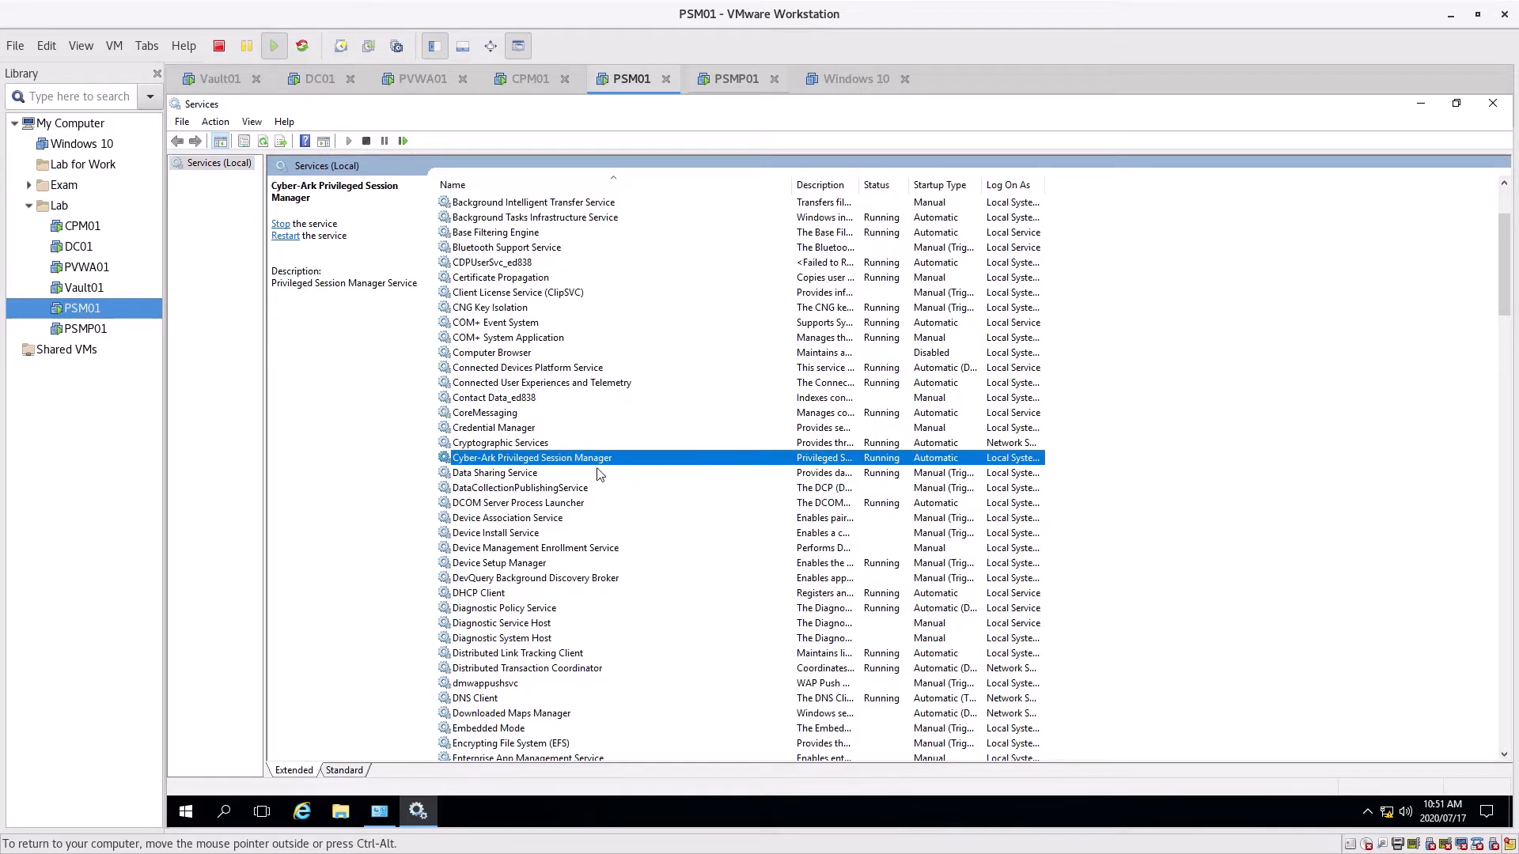
scroll(553, 474, "down", 15)
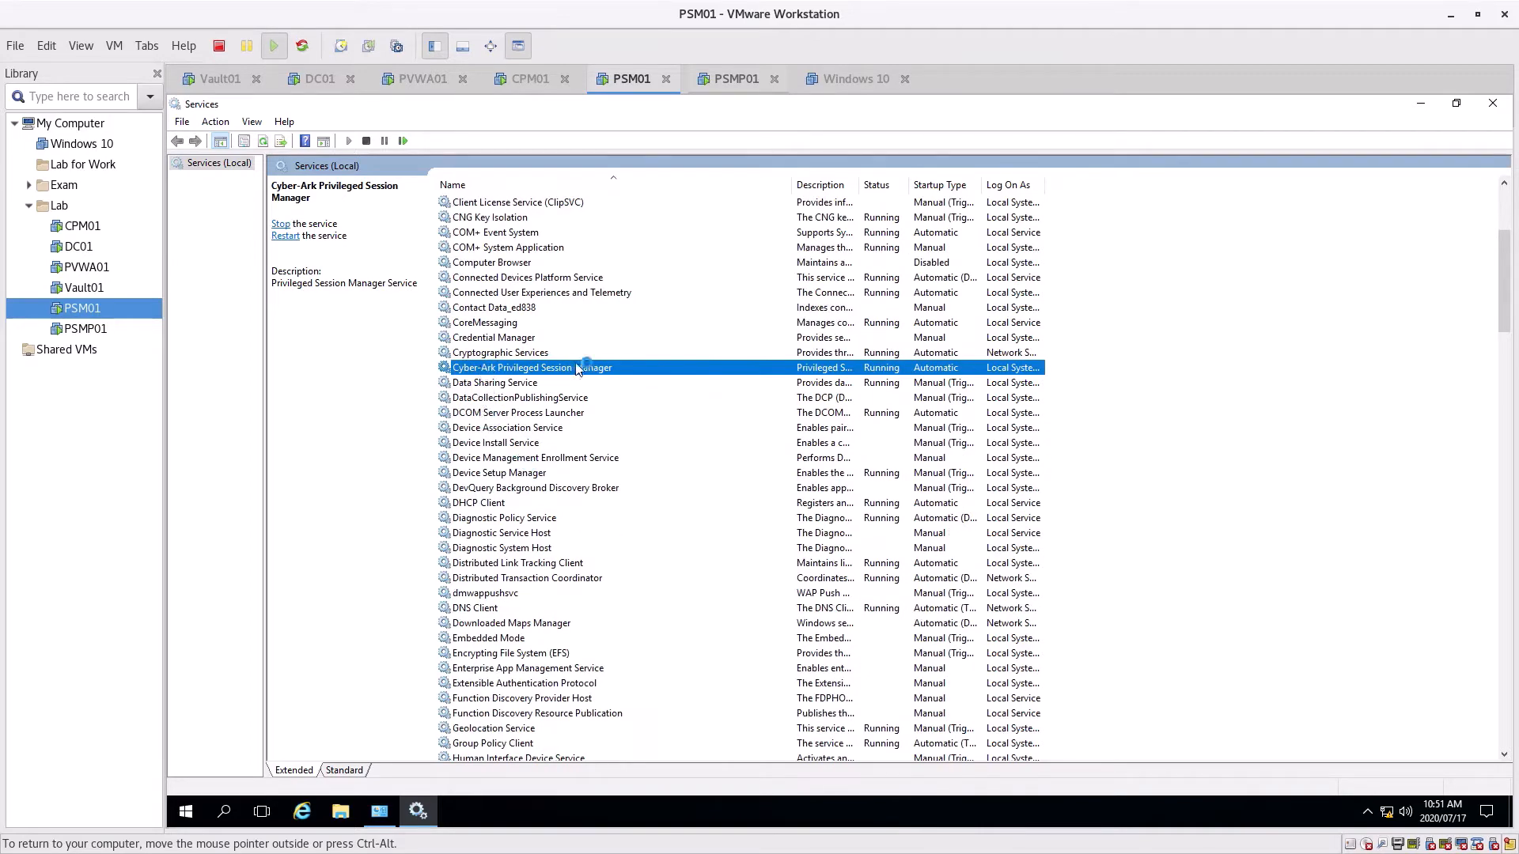
scroll(637, 485, "down", 14)
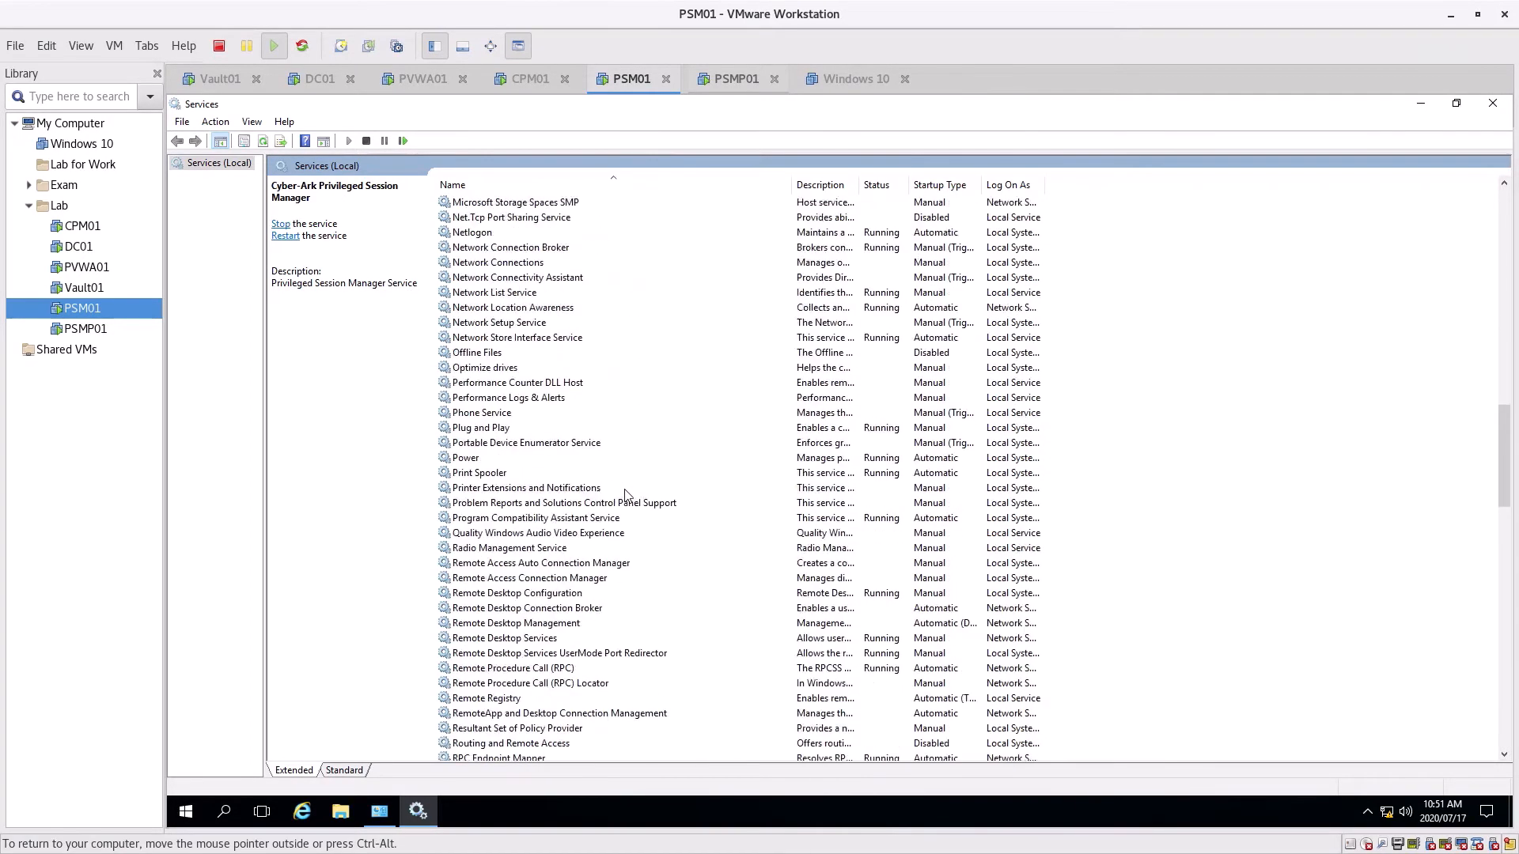
scroll(511, 619, "down", 4)
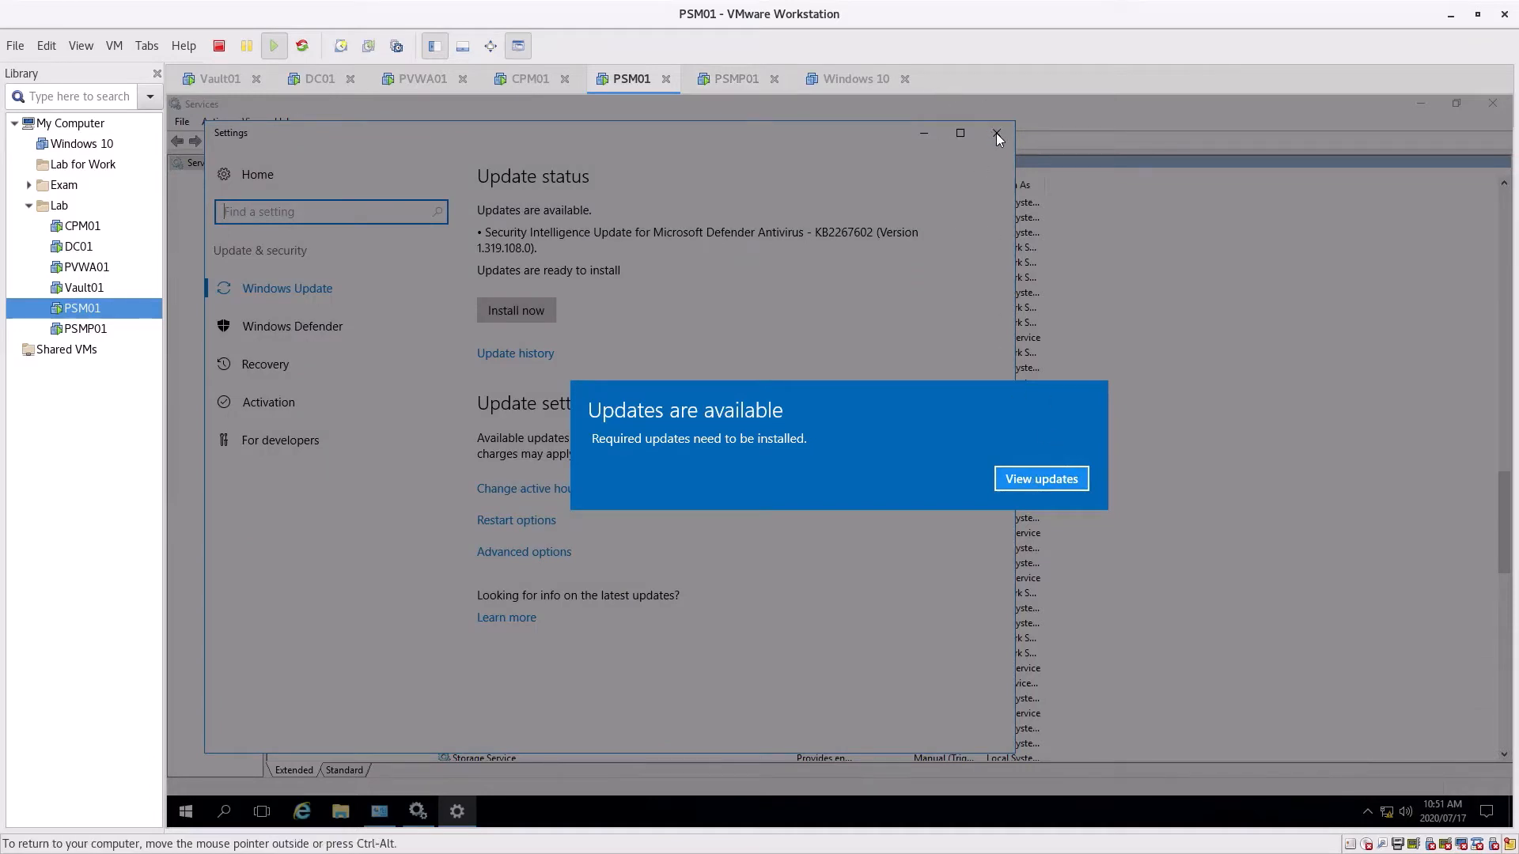
Dismiss the updates notification and close the Windows Update Settings window
left_click(1027, 483)
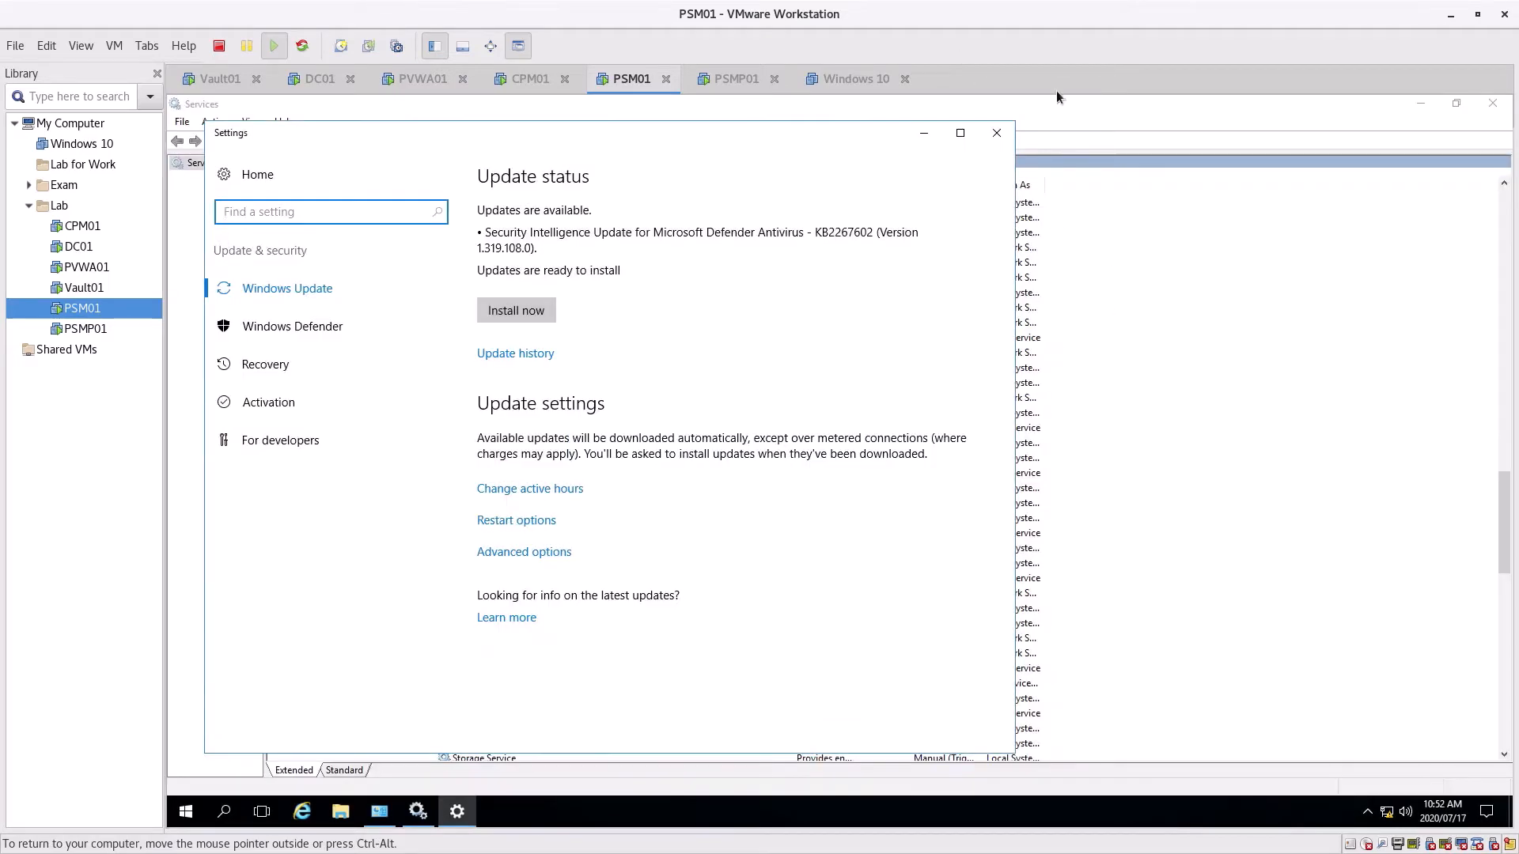
left_click(997, 133)
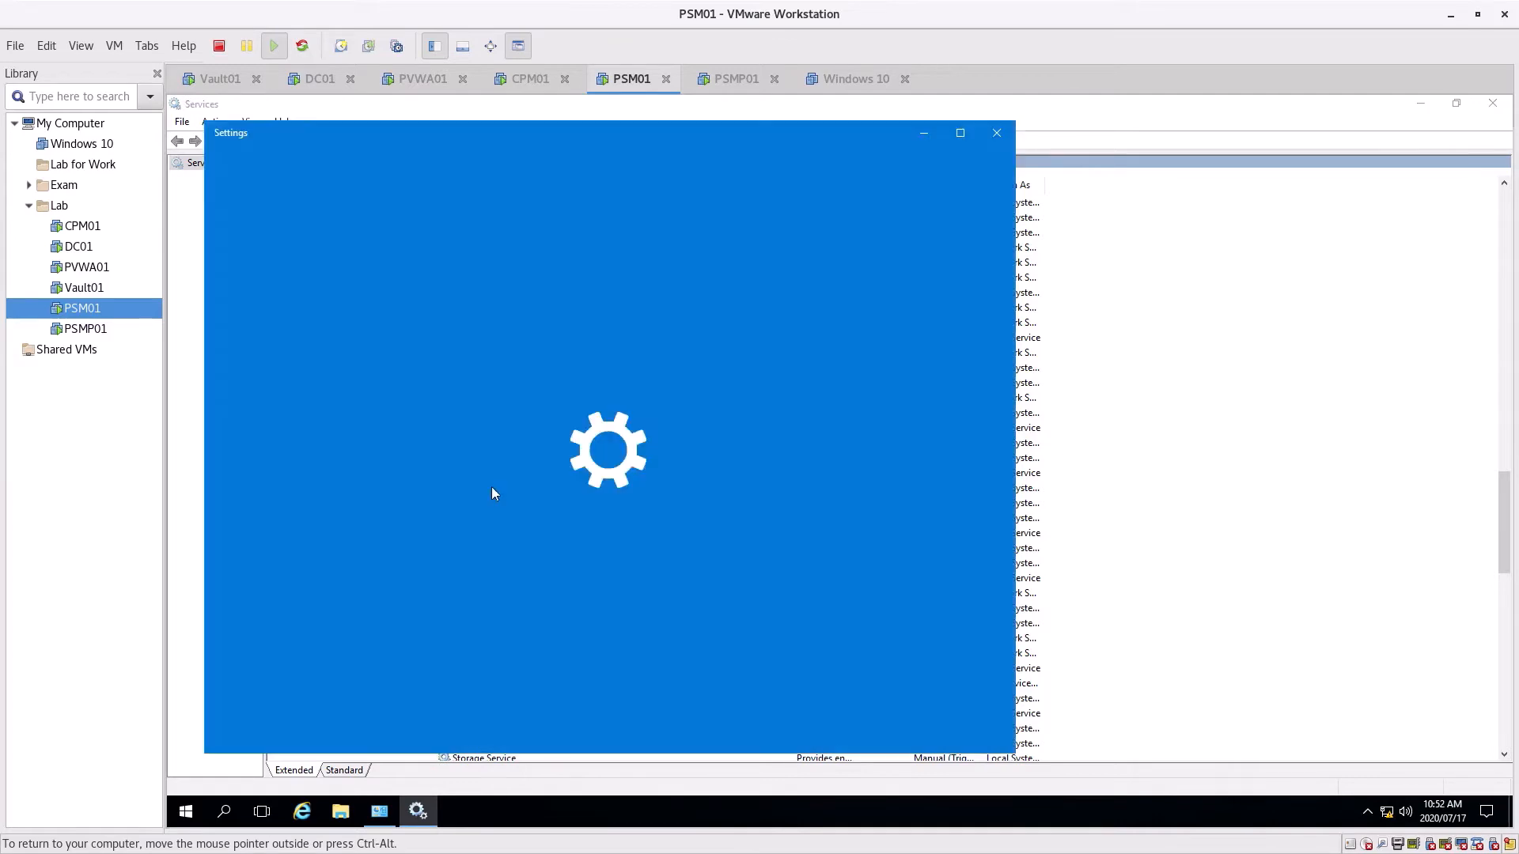
left_click(998, 133)
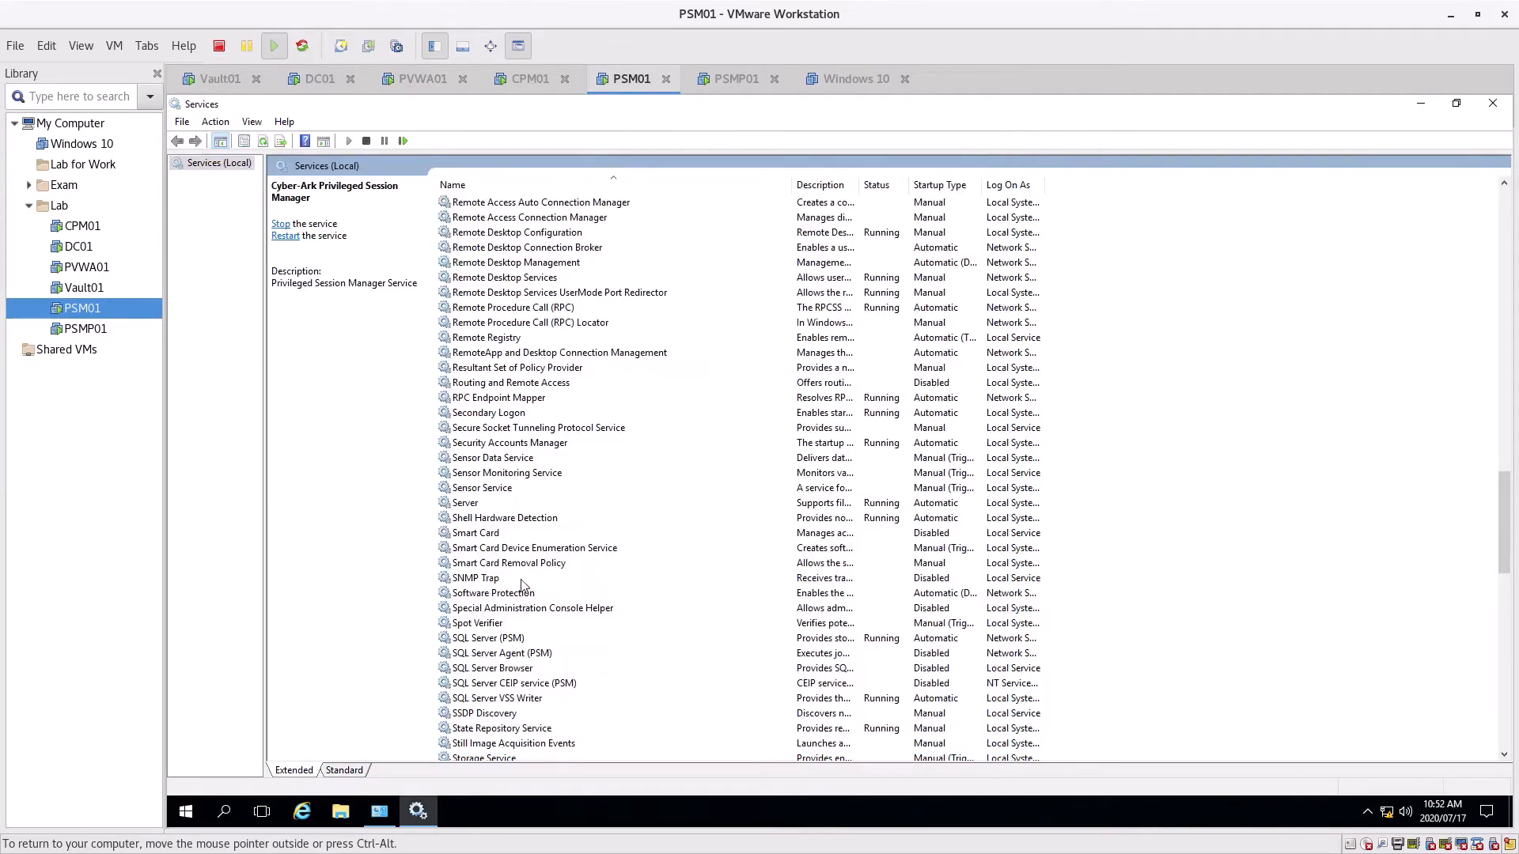
Scroll the services list back to the top and switch to the CPM01 virtual machine
scroll(513, 568, "down", 2)
scroll(512, 568, "down", 1)
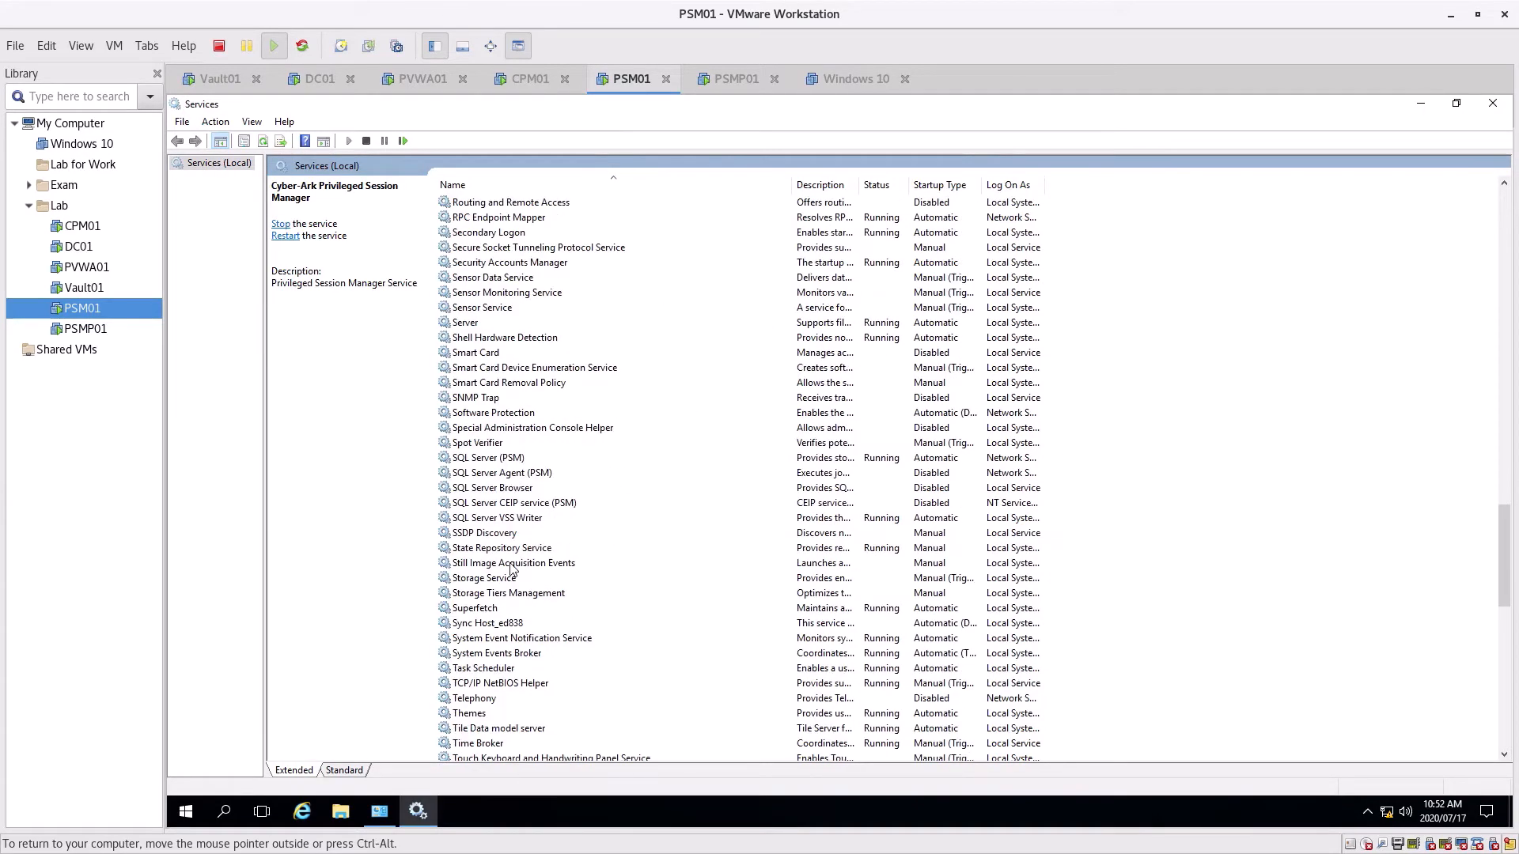
scroll(510, 563, "up", 3)
scroll(509, 557, "up", 4)
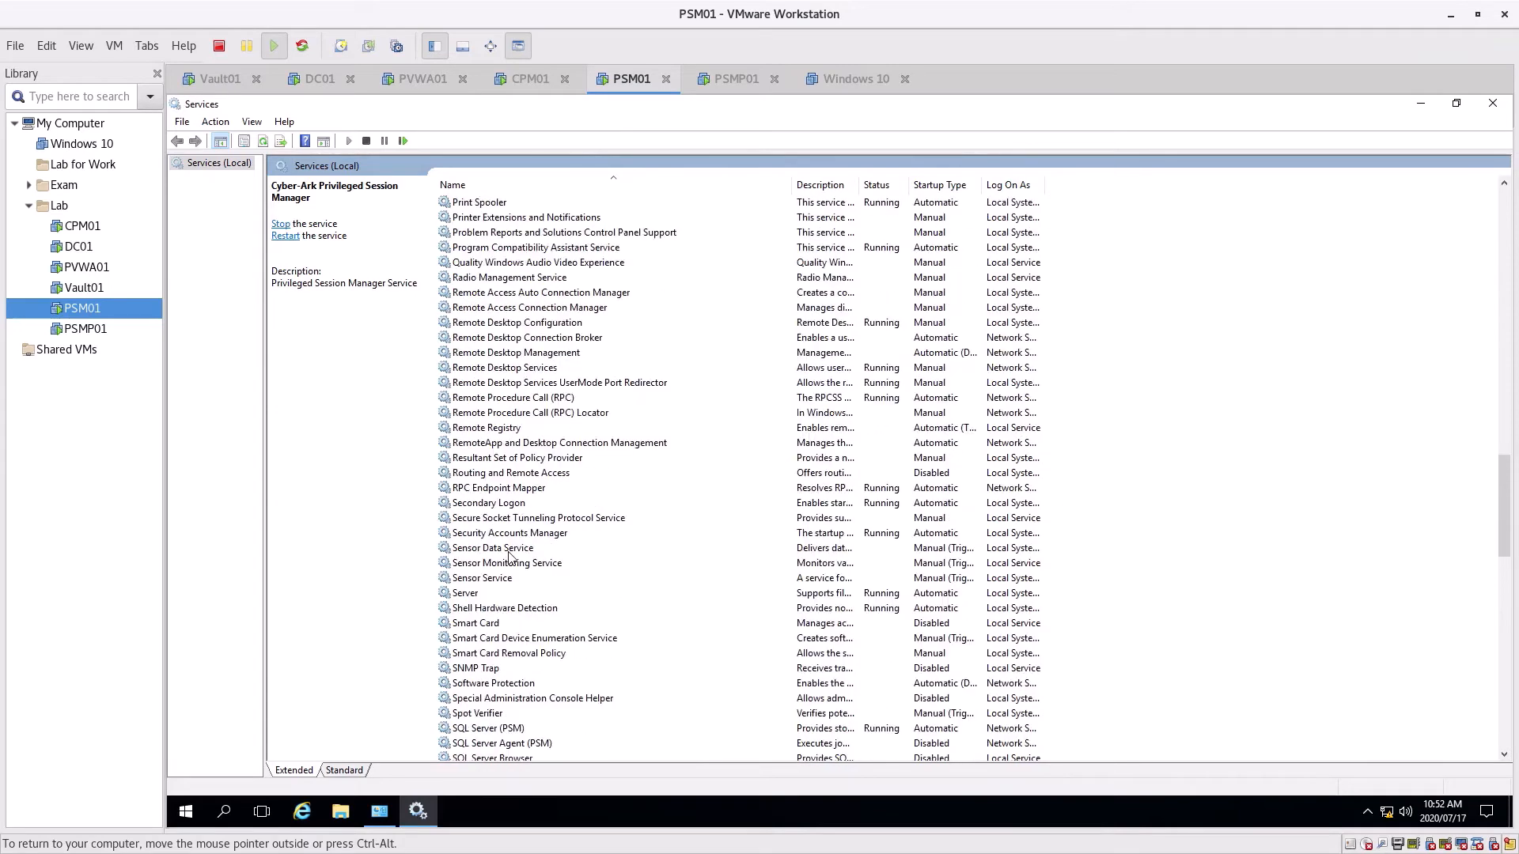
scroll(507, 364, "up", 3)
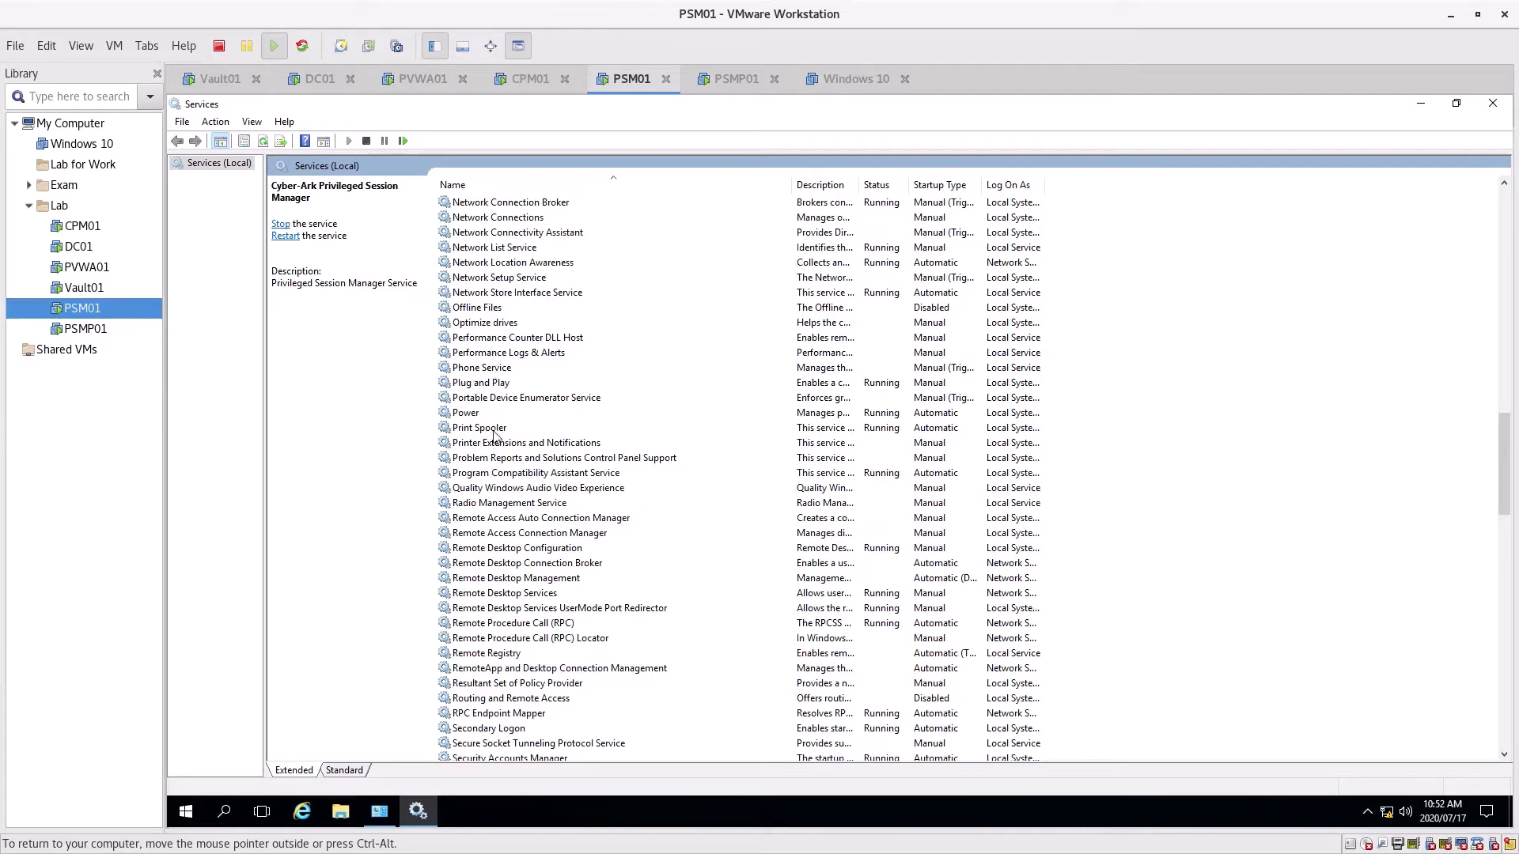
scroll(497, 437, "up", 3)
scroll(486, 428, "up", 3)
scroll(479, 435, "down", 10)
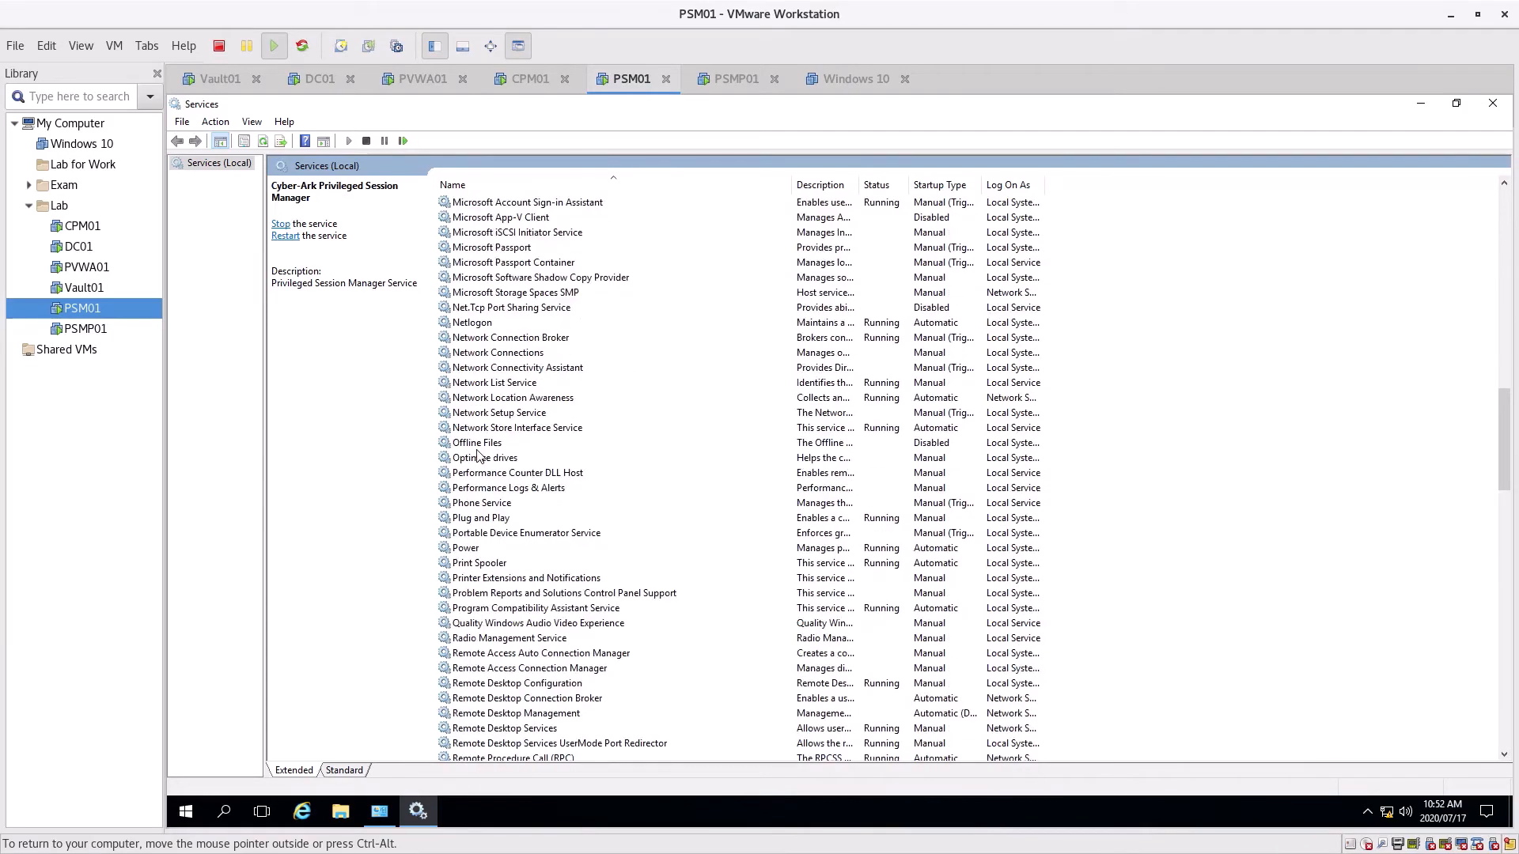
scroll(472, 440, "up", 7)
scroll(472, 439, "up", 20)
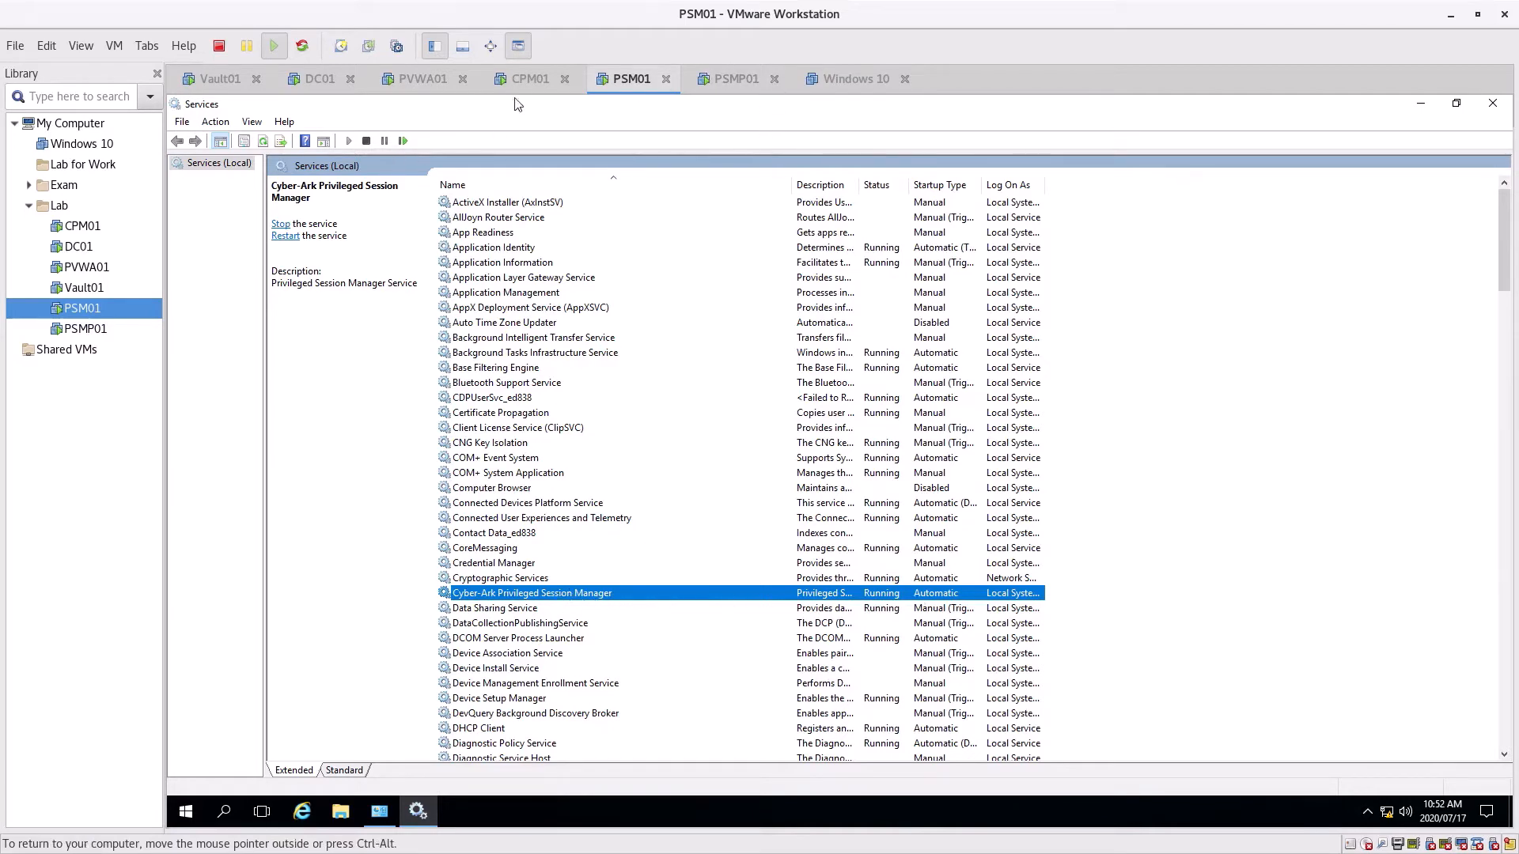
left_click(530, 79)
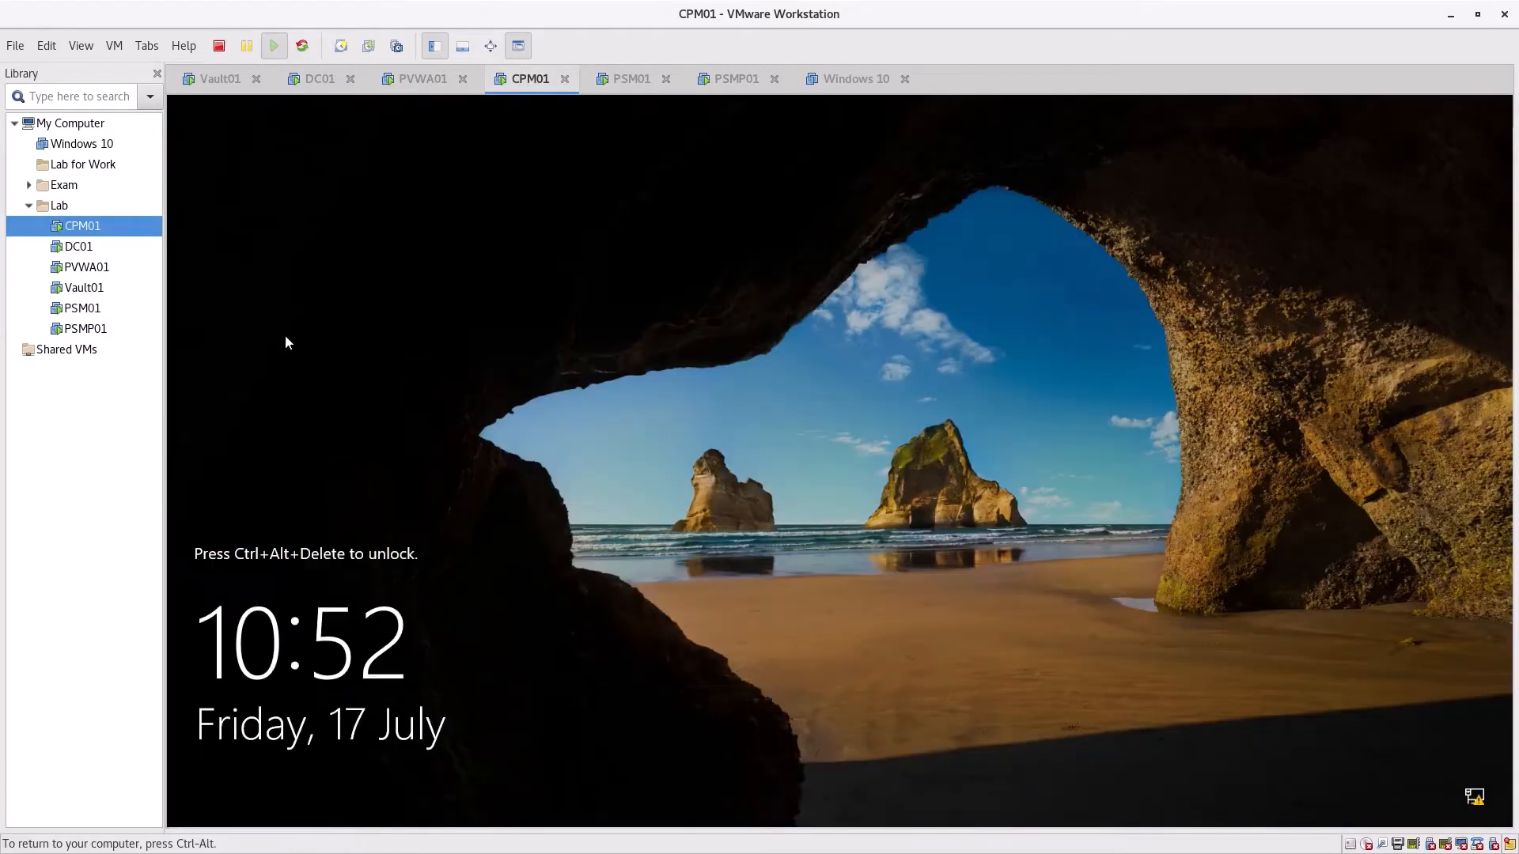
Sign in to CPM01 with the domain administrator account and release input from the VM
left_click(117, 48)
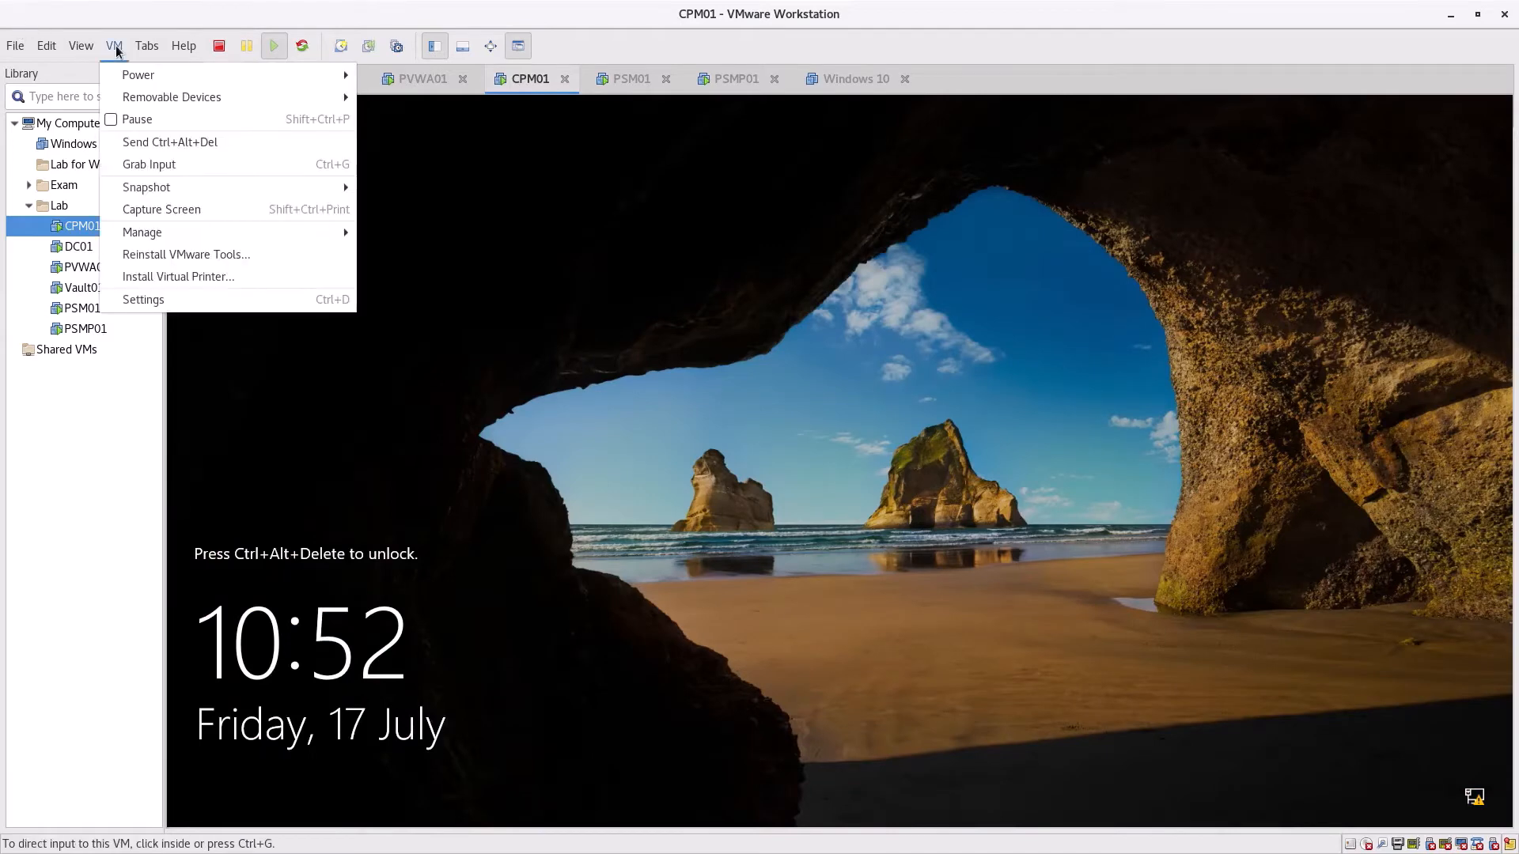
left_click(152, 143)
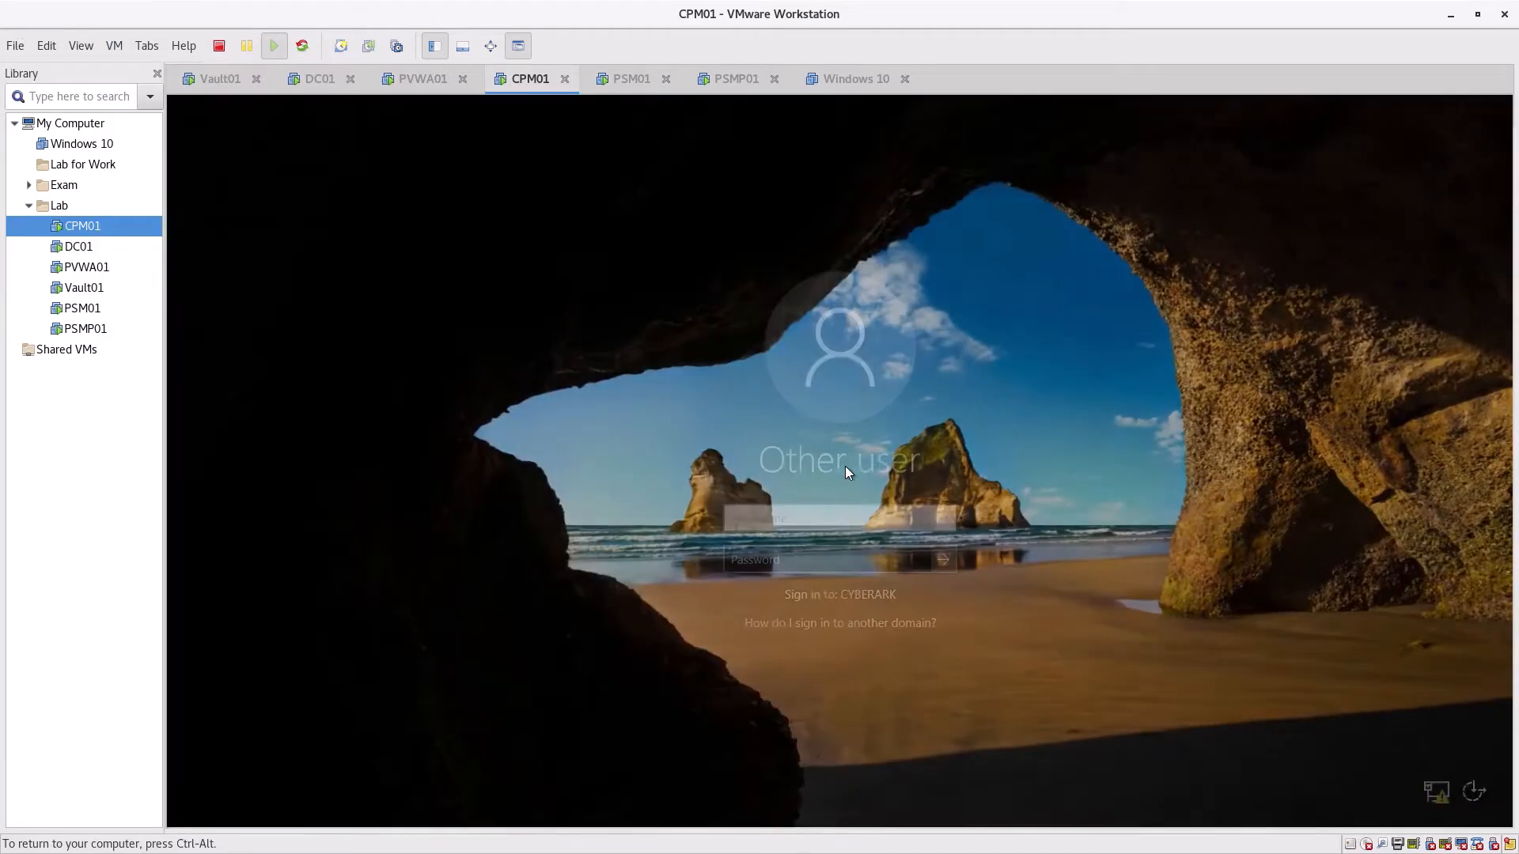
type("d")
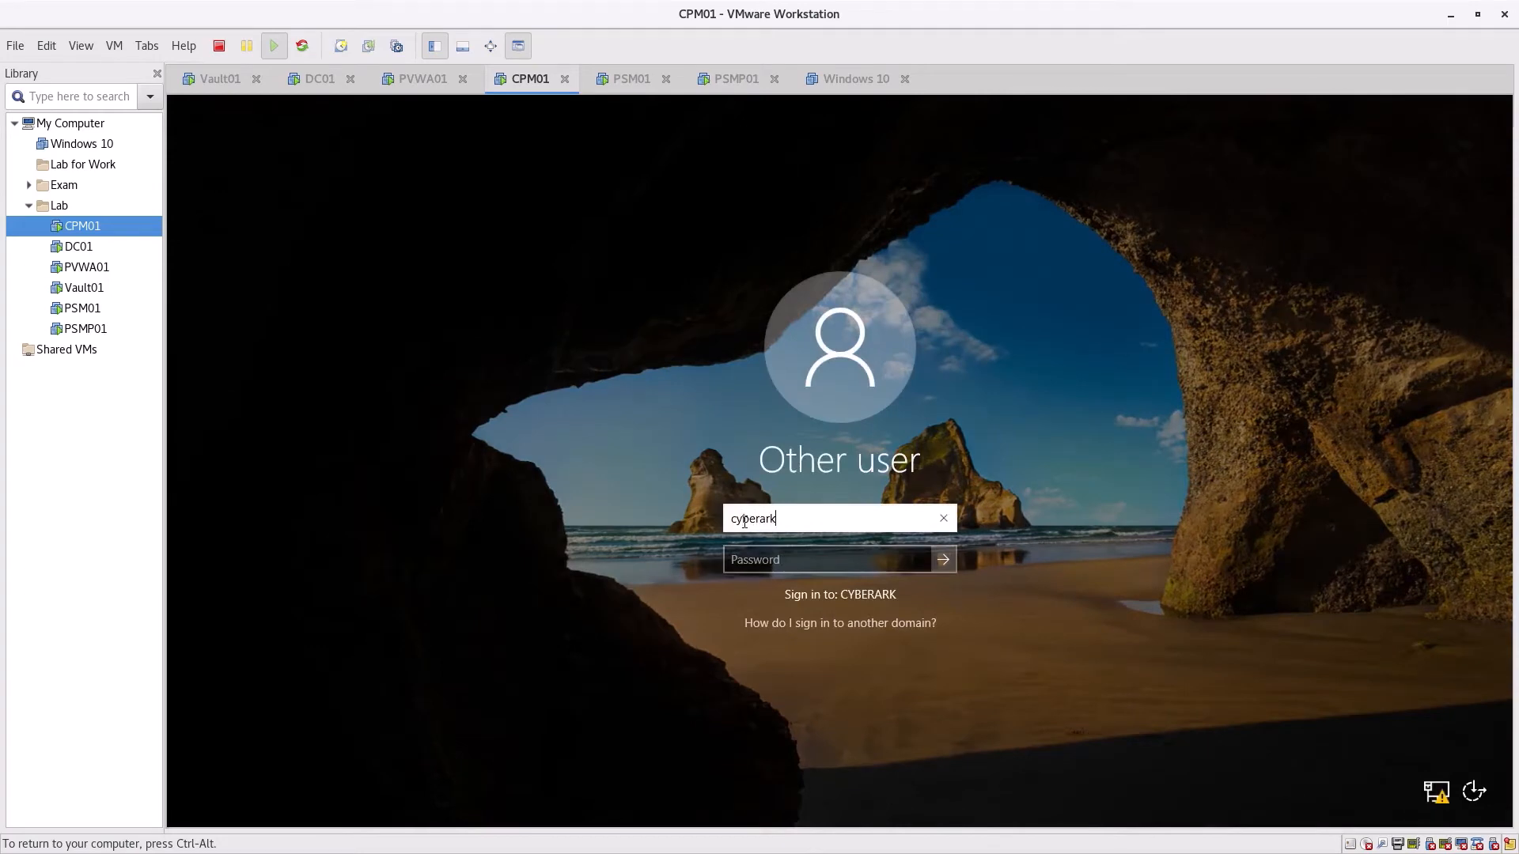
type("yberark\\administrator")
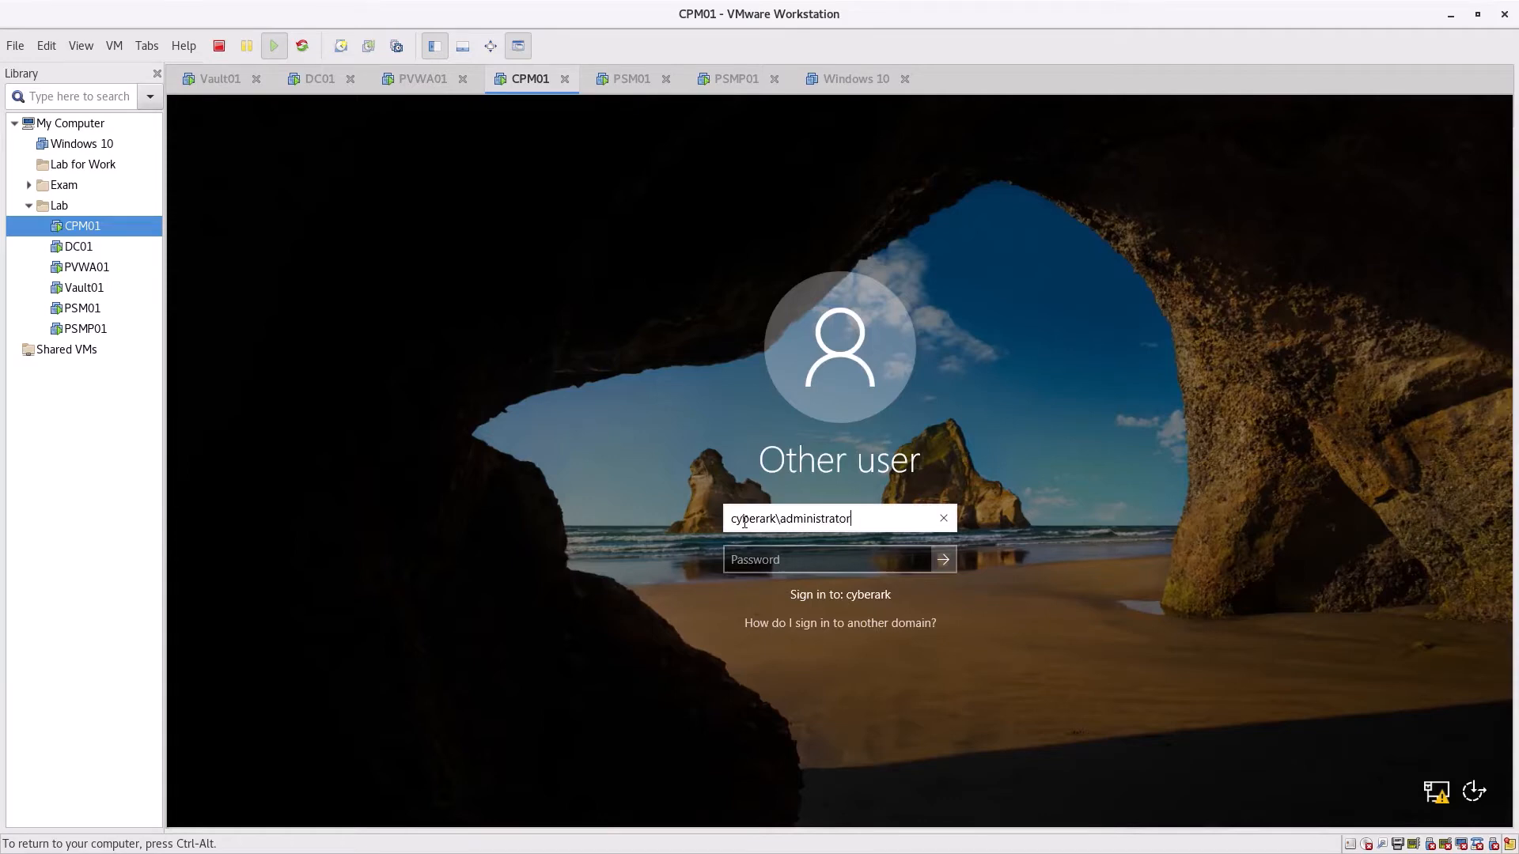
key("Tab")
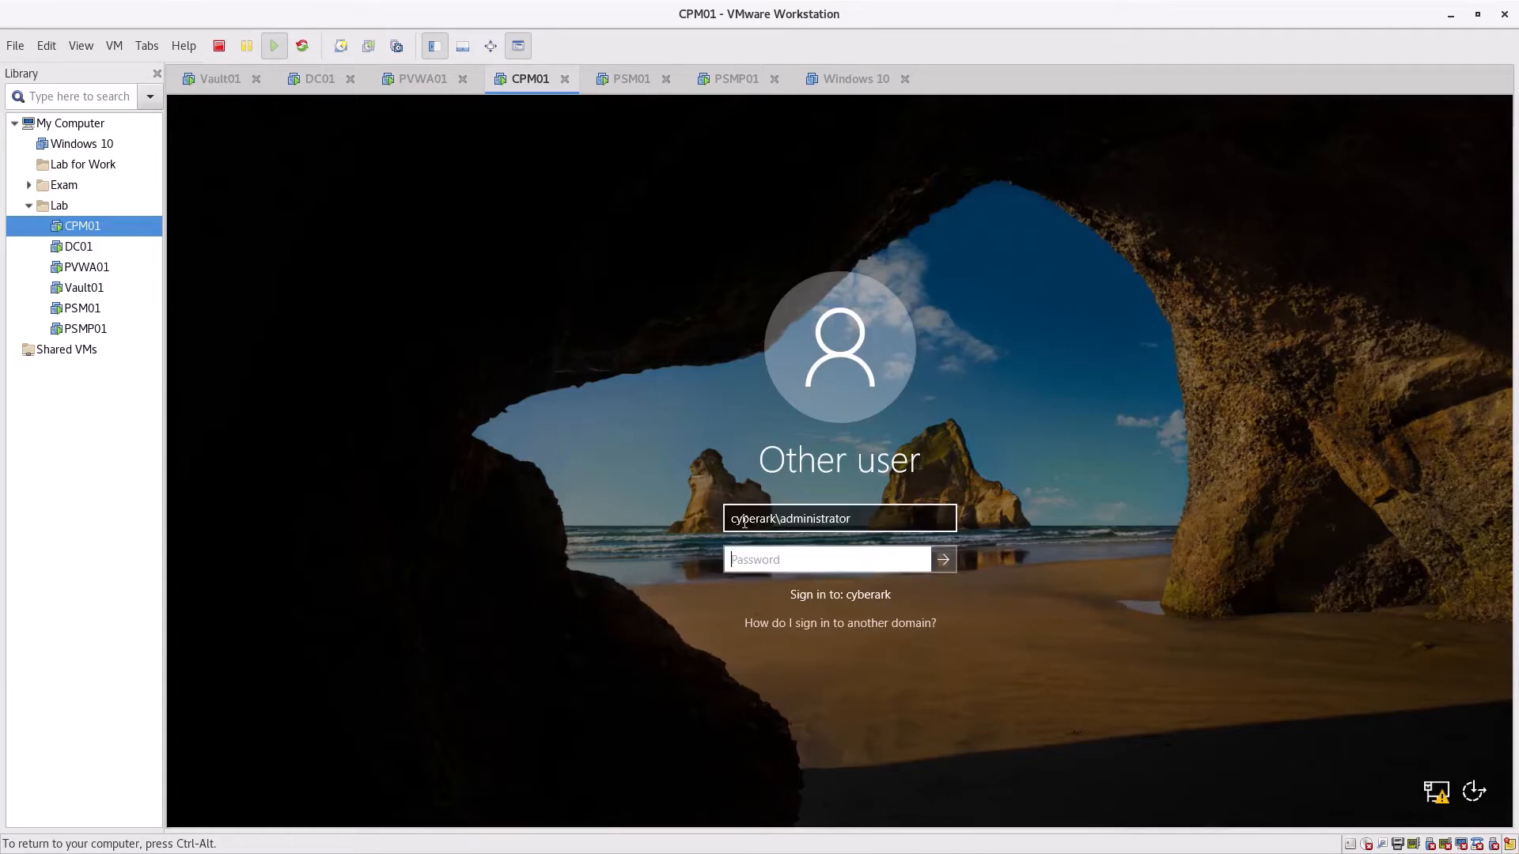
type("C")
key("Return")
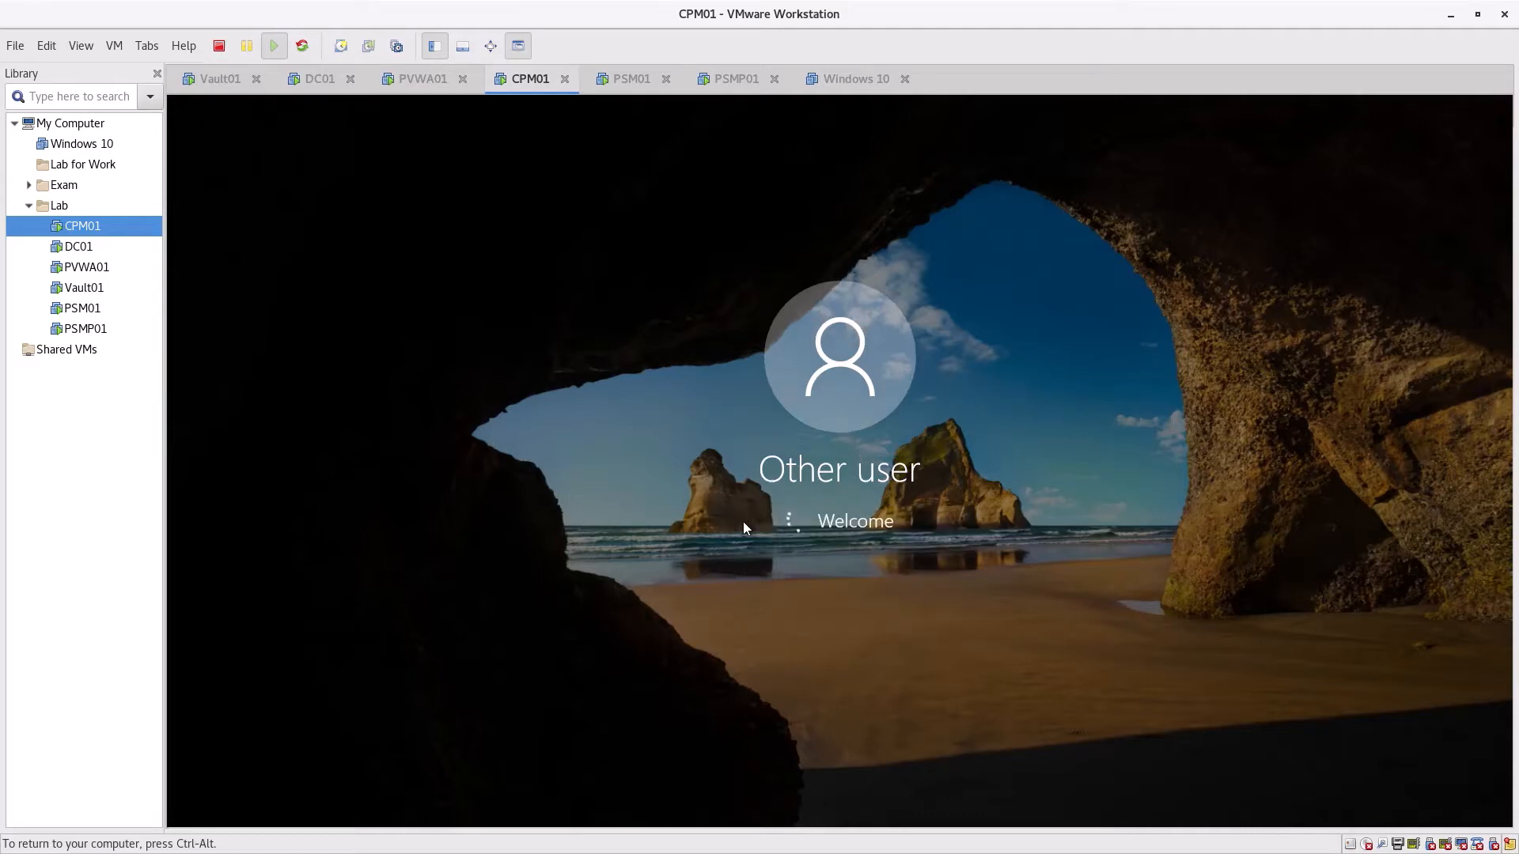
key("ctrl+alt")
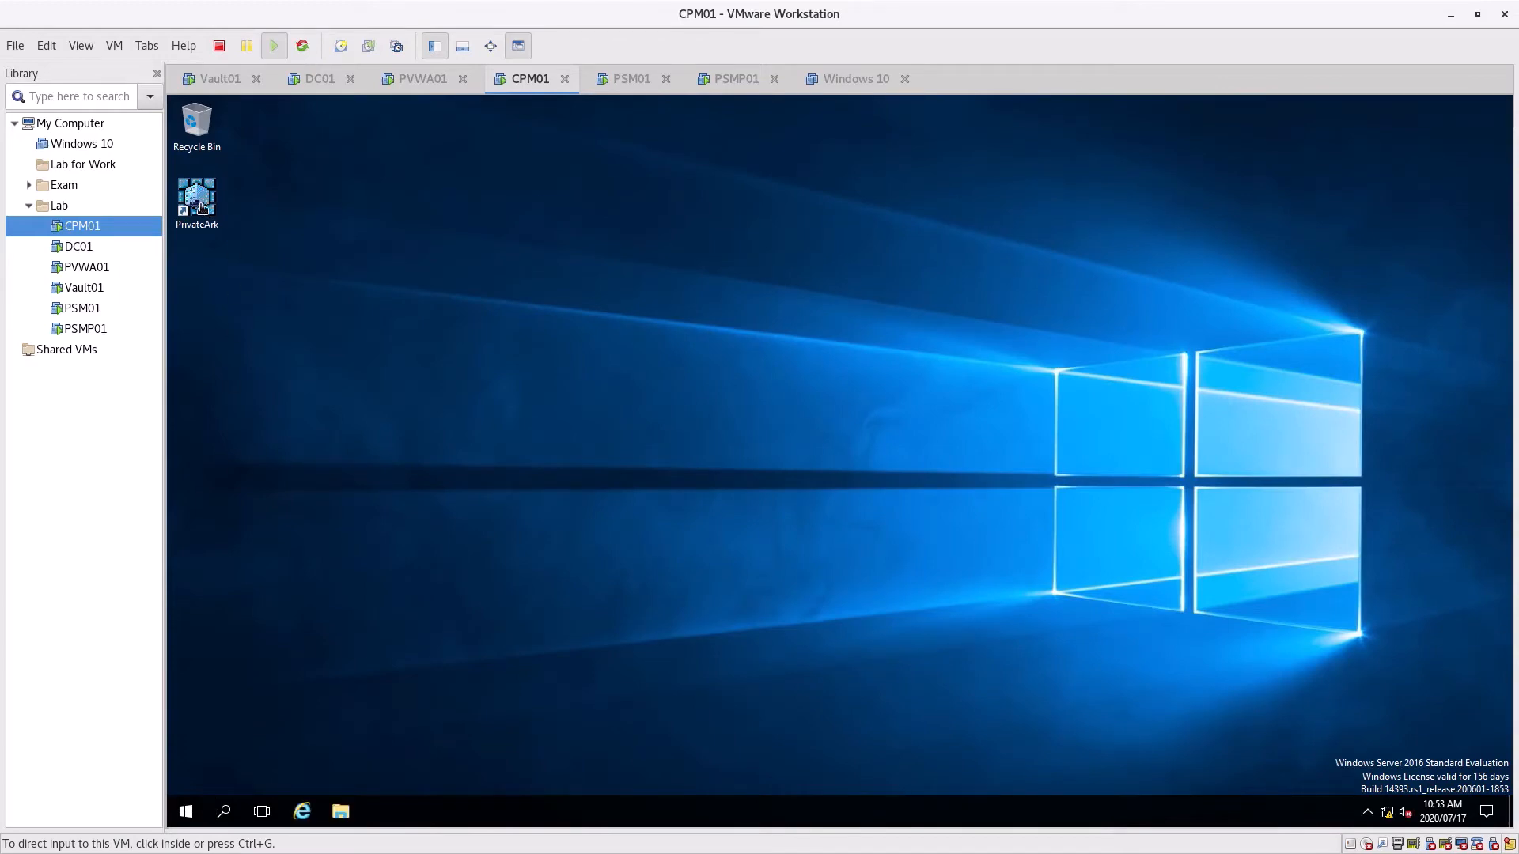
left_click(410, 77)
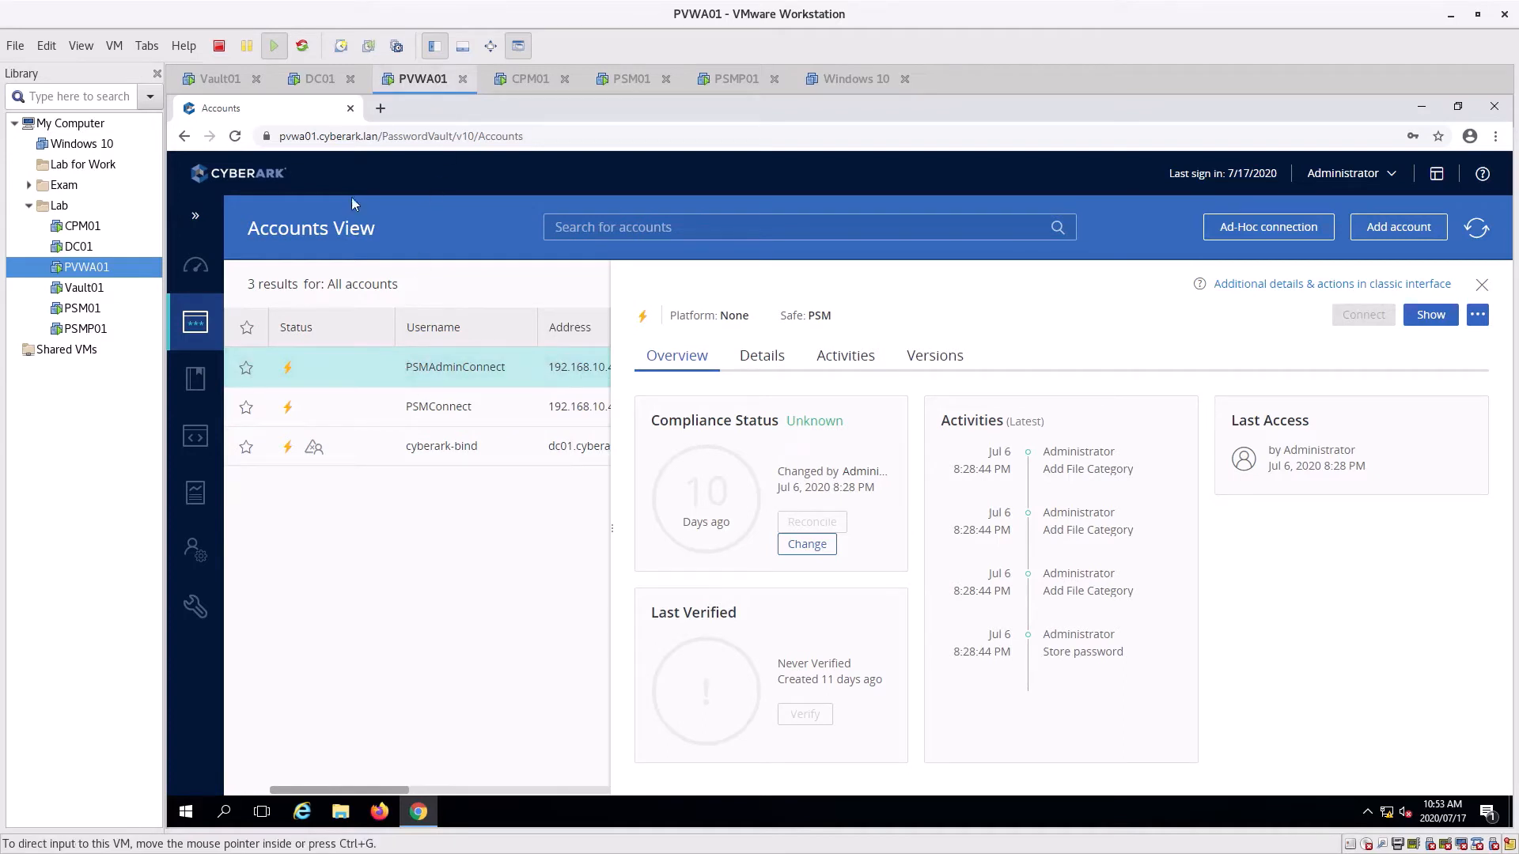
left_click(522, 79)
left_click(197, 202)
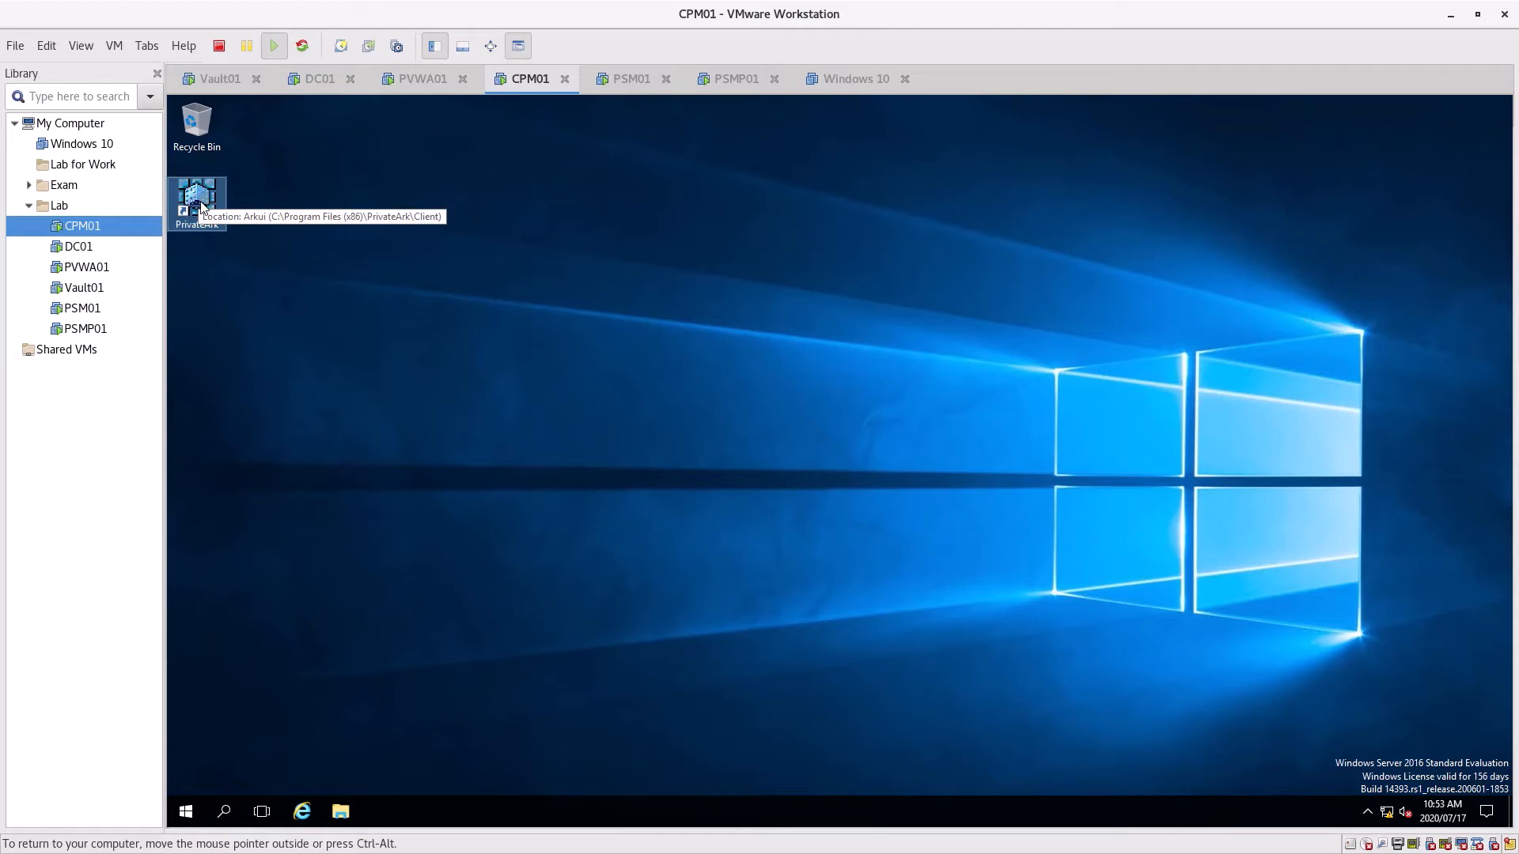
Open Services on CPM01, maximized in the Standard view with a wider Name column
left_click(188, 813)
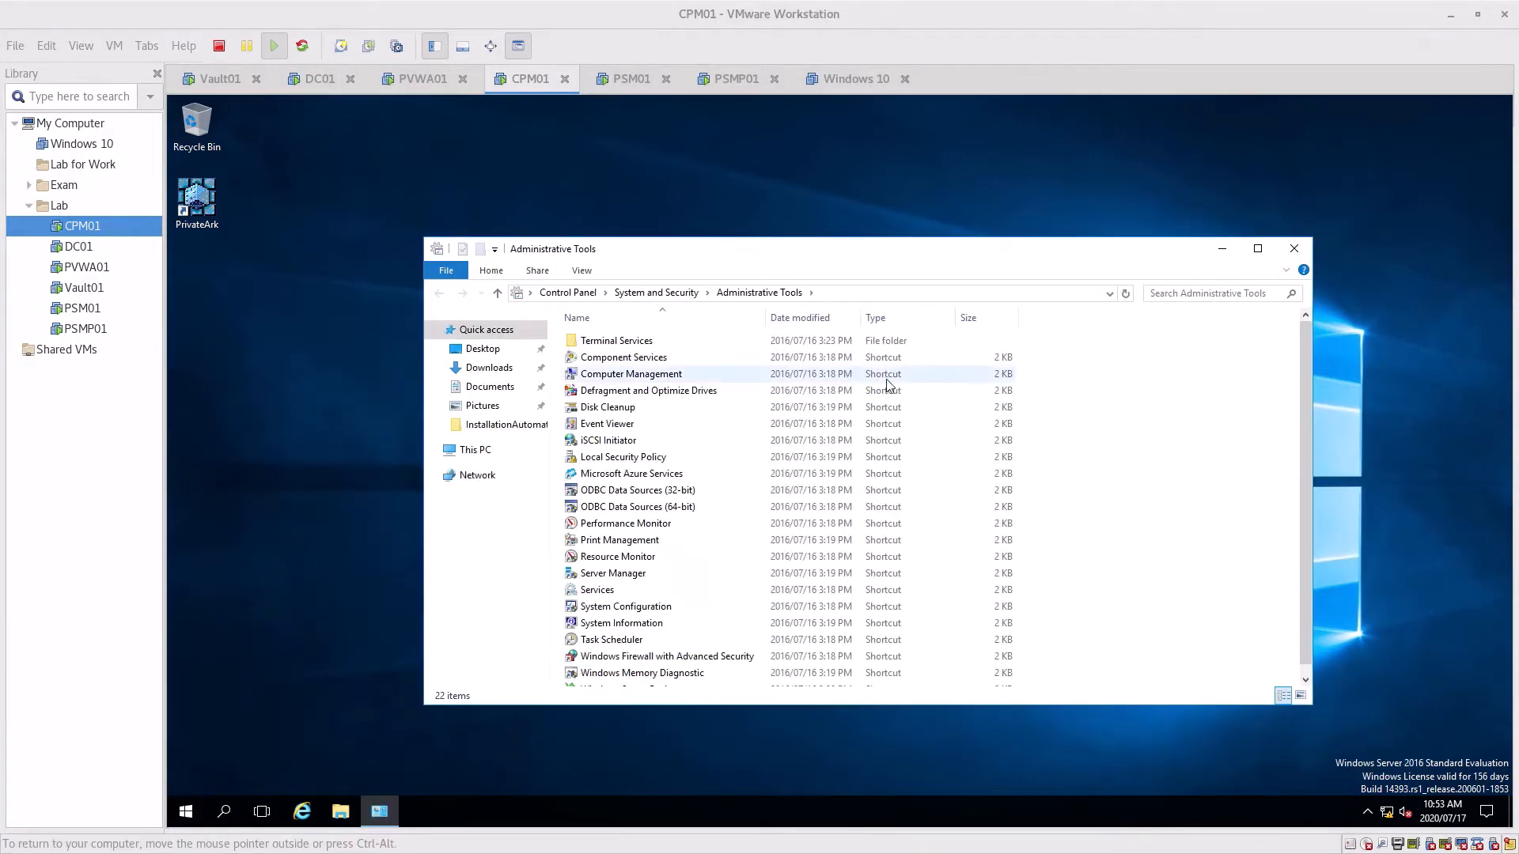
left_click(614, 593)
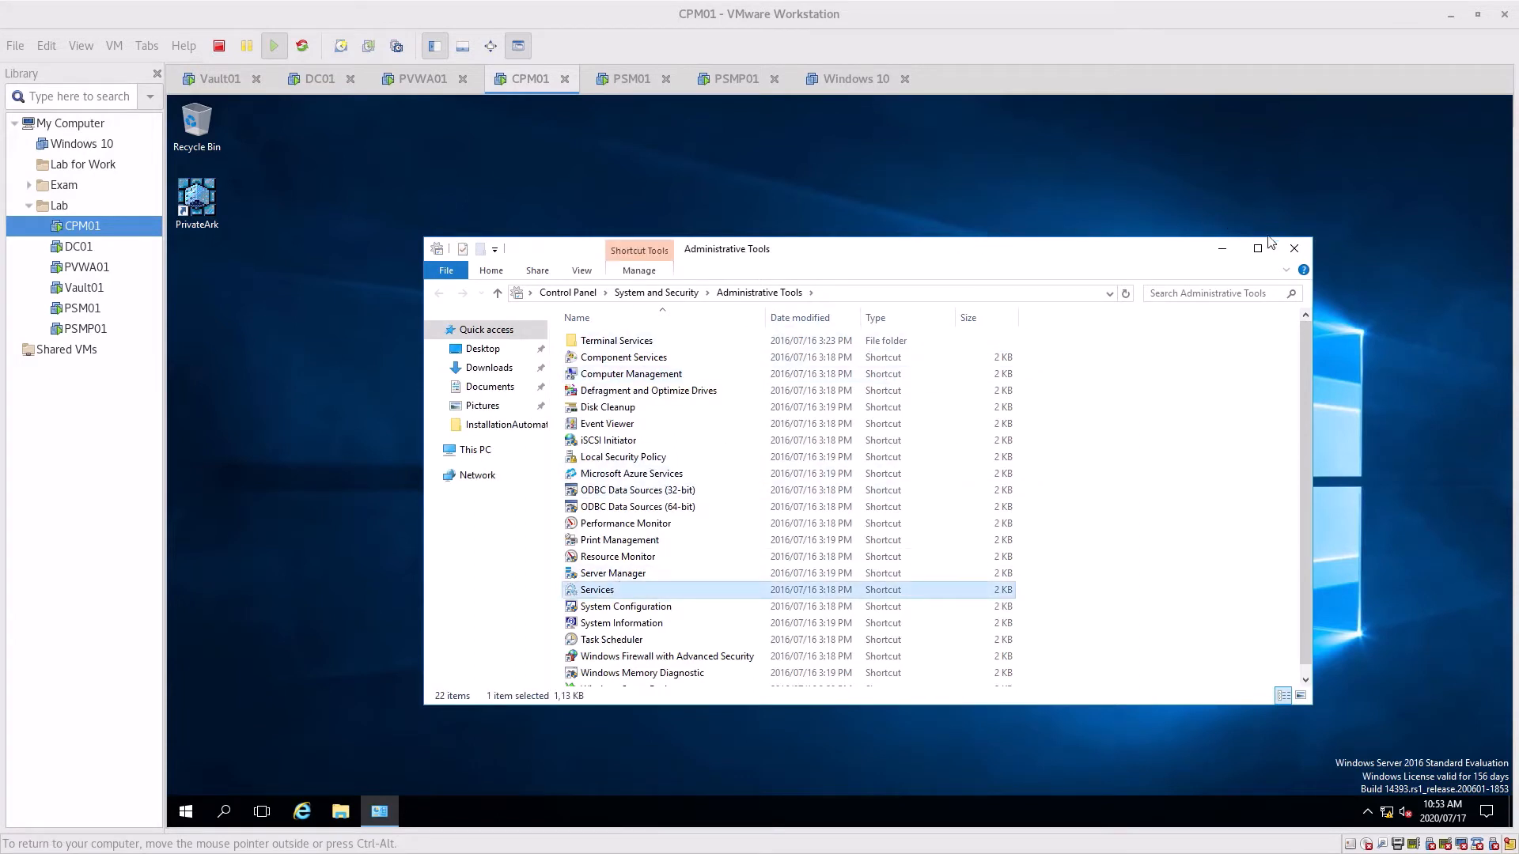
key("Return")
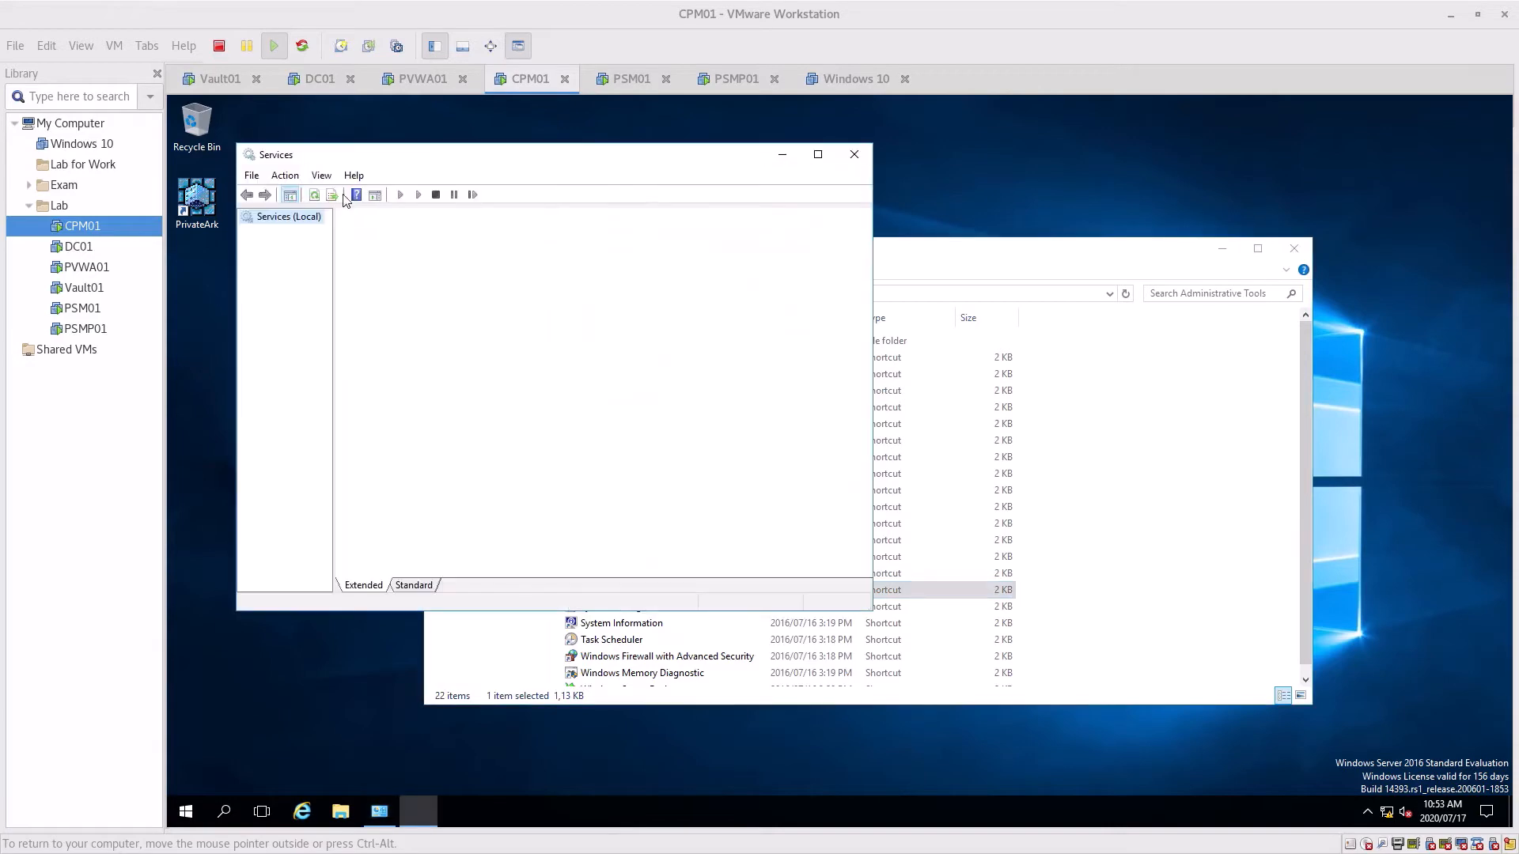
left_click(818, 154)
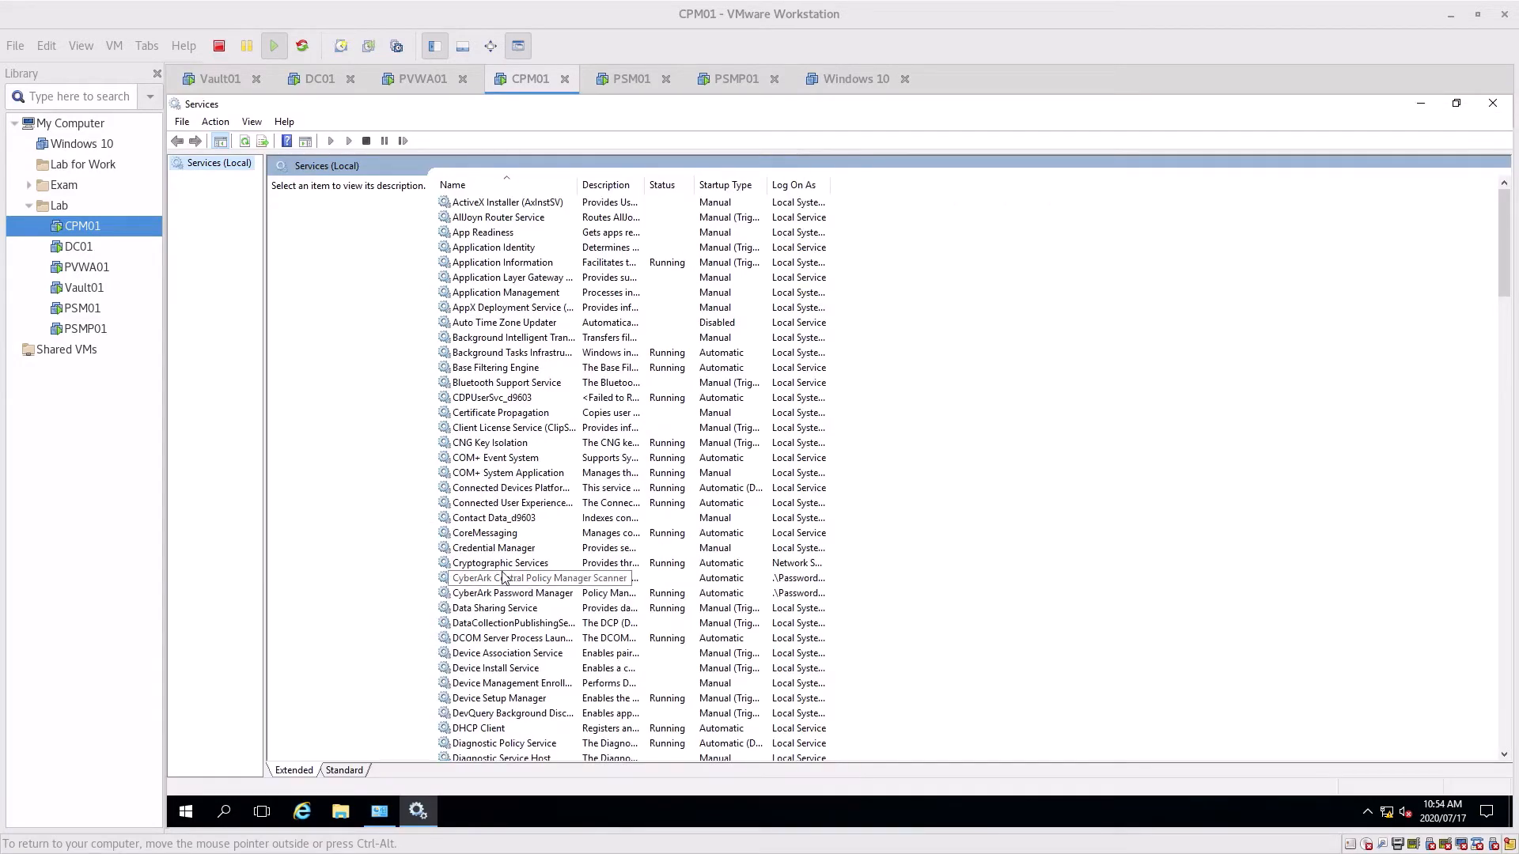
scroll(503, 573, "down", 2)
left_click(353, 772)
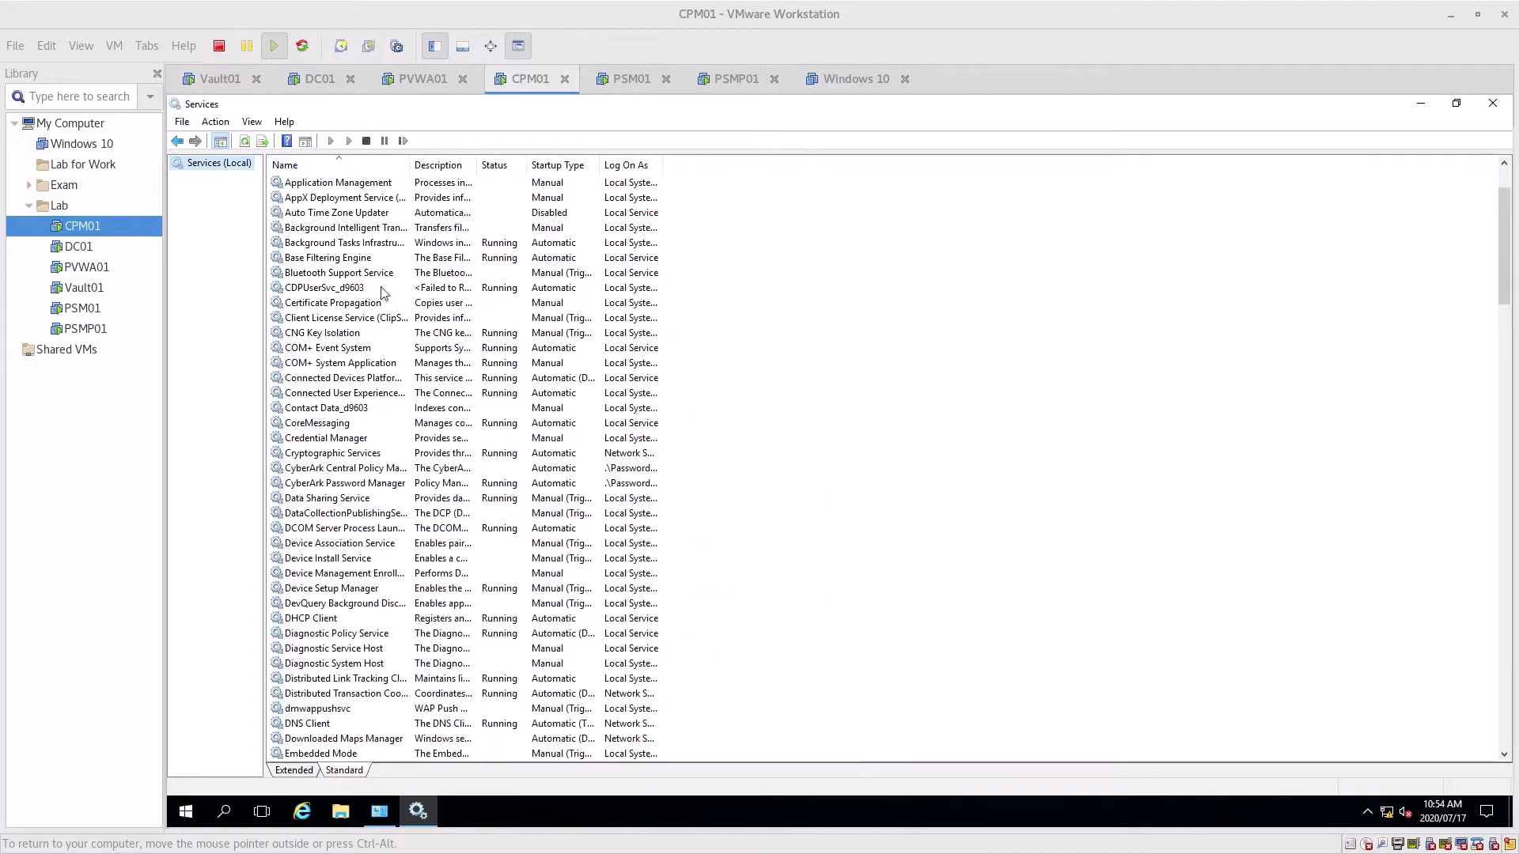
left_click_drag(411, 164, 543, 164)
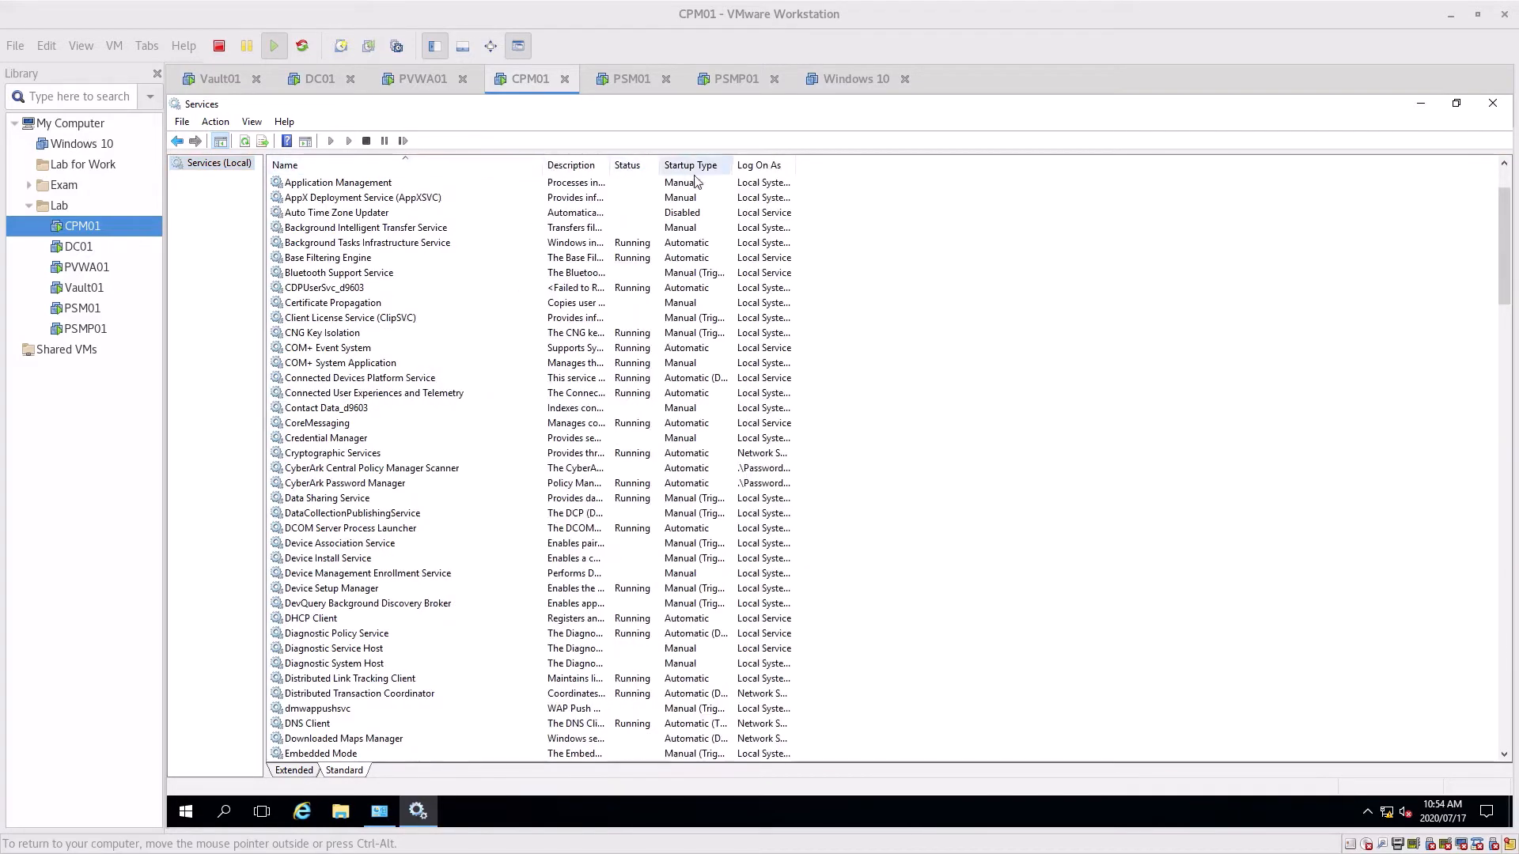
scroll(322, 632, "down", 4)
scroll(322, 633, "down", 5)
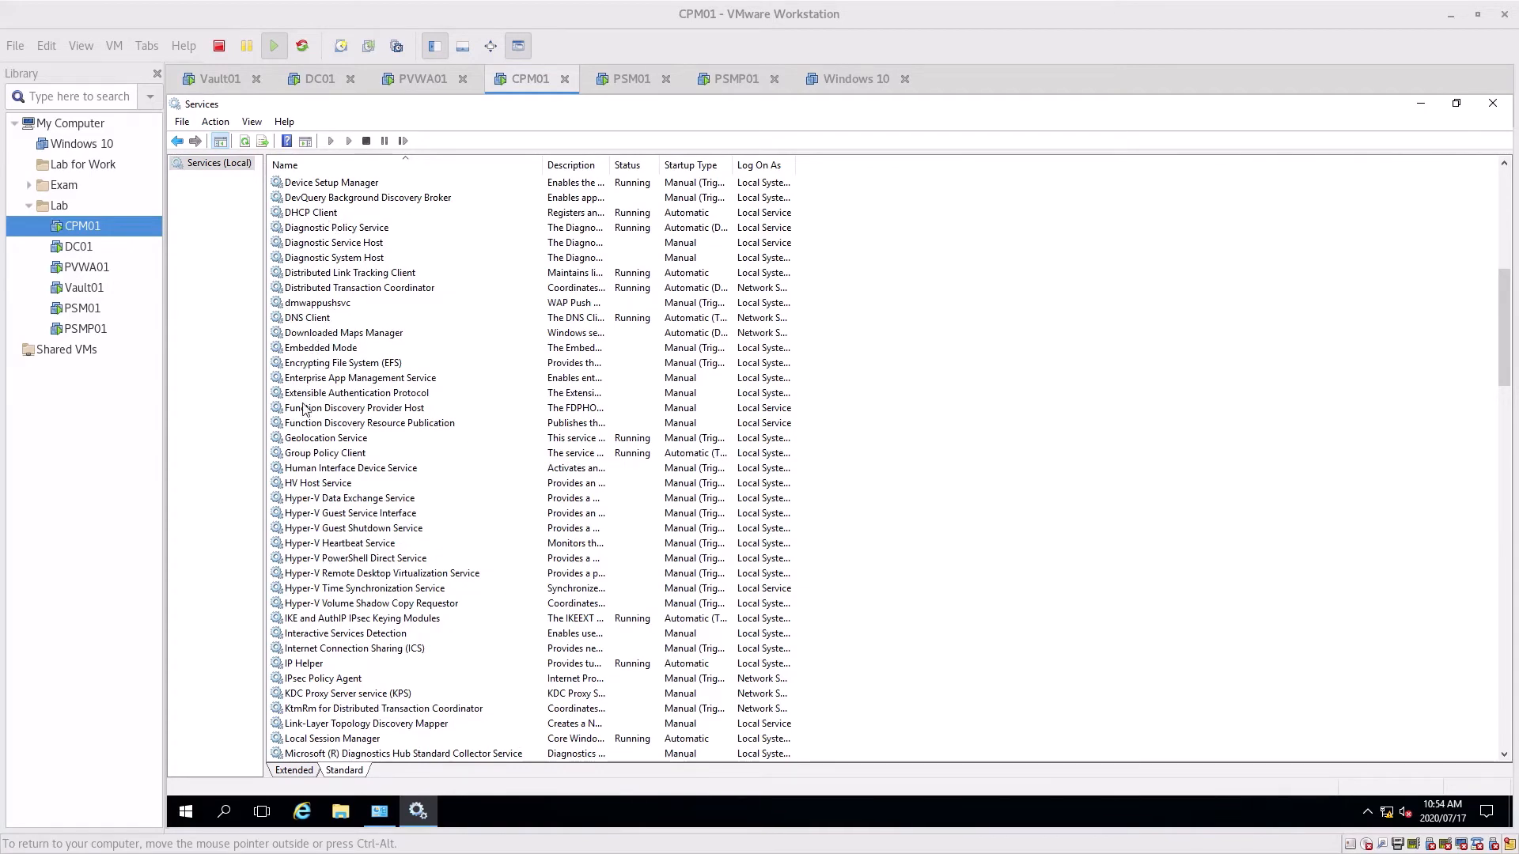
scroll(308, 373, "up", 4)
scroll(309, 373, "up", 1)
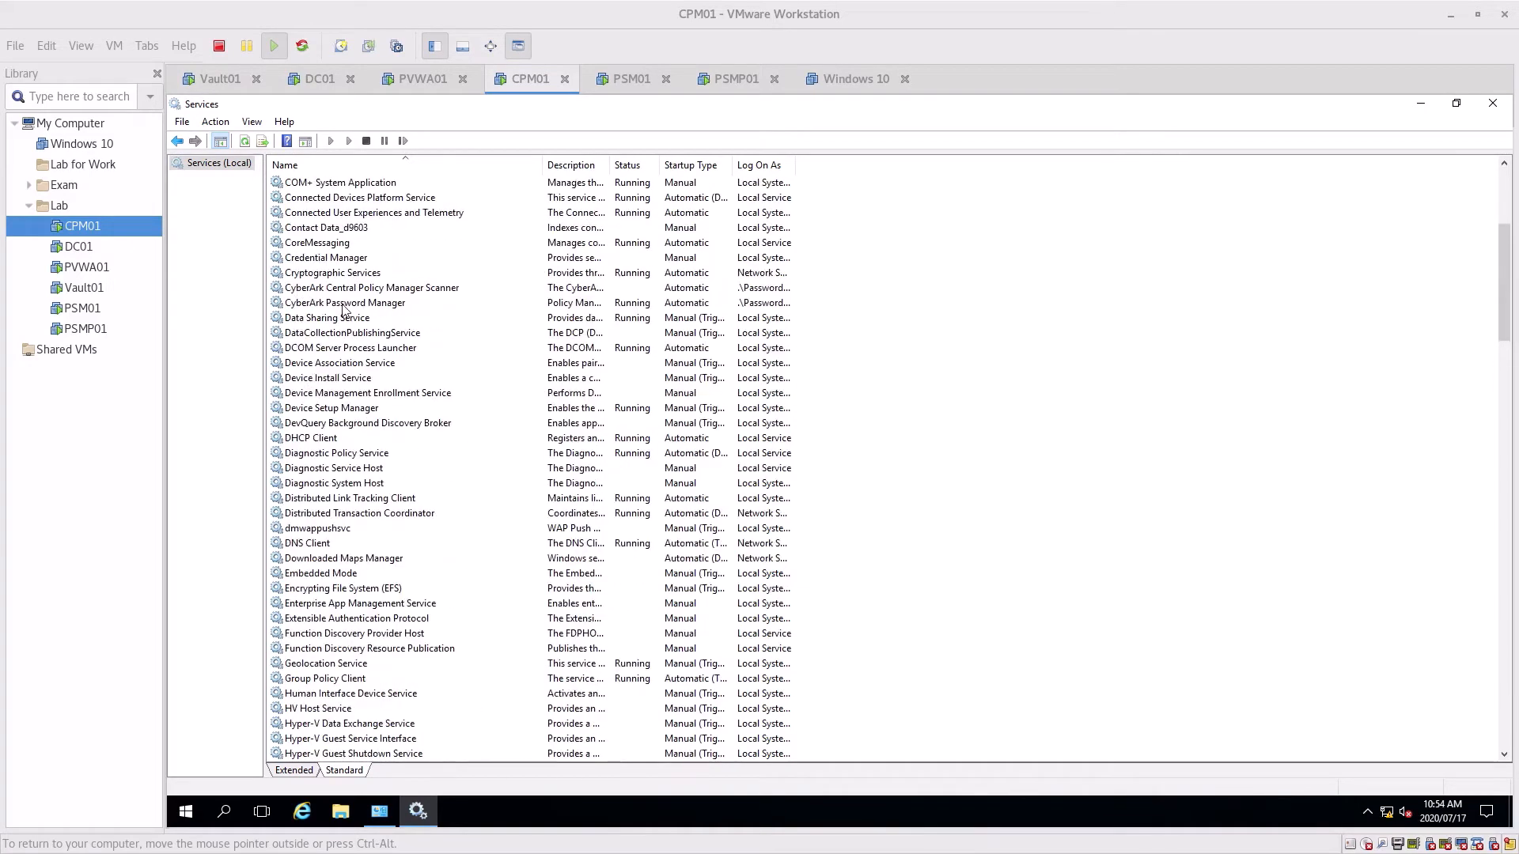
Inspect the CyberArk Central Policy Manager Scanner and Password Manager services, then close Services
left_click(344, 291)
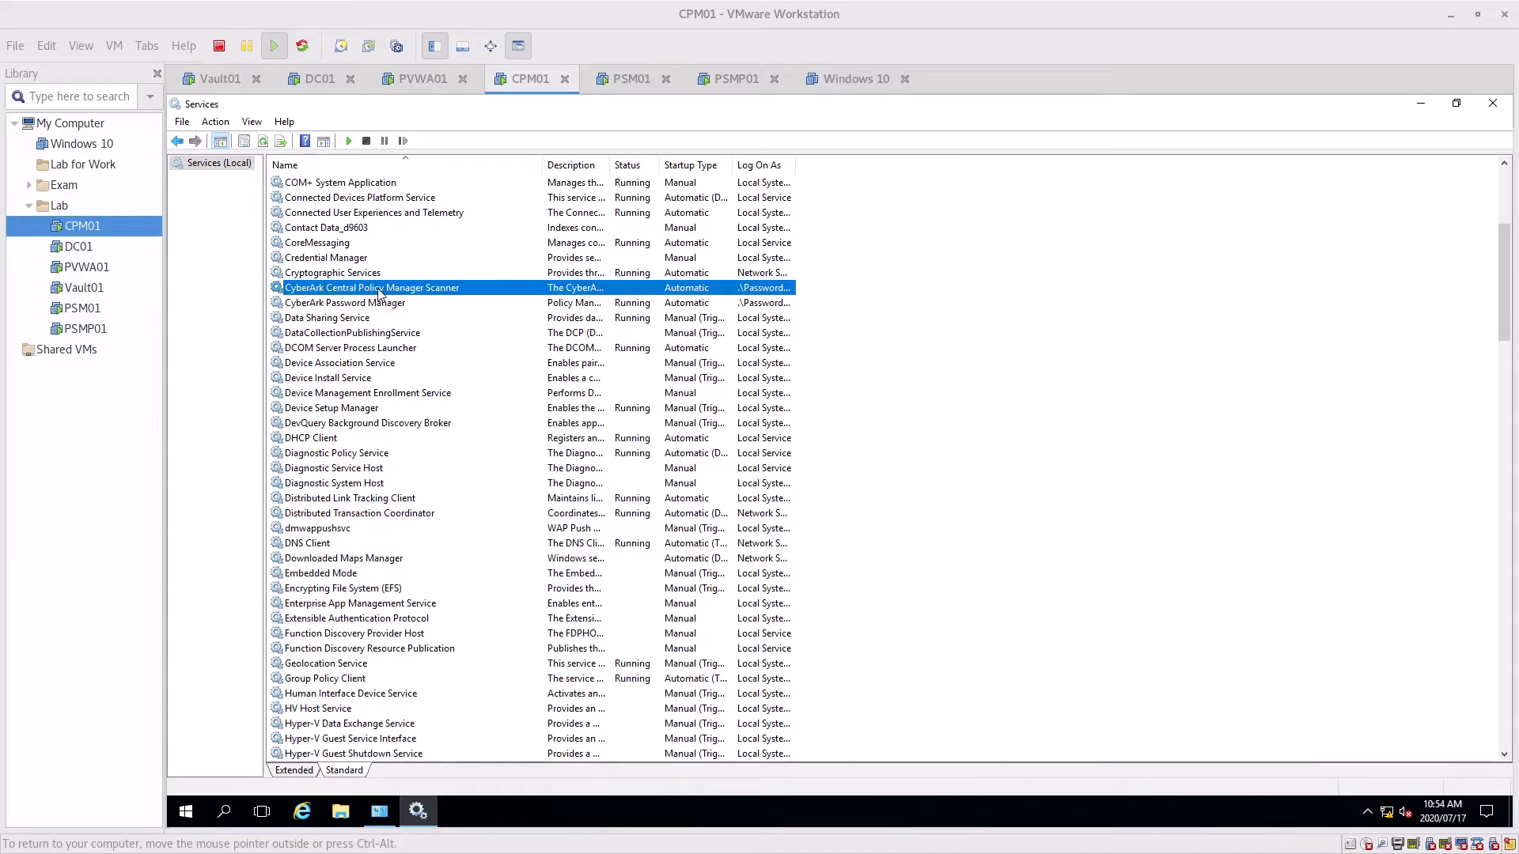
left_click(322, 307)
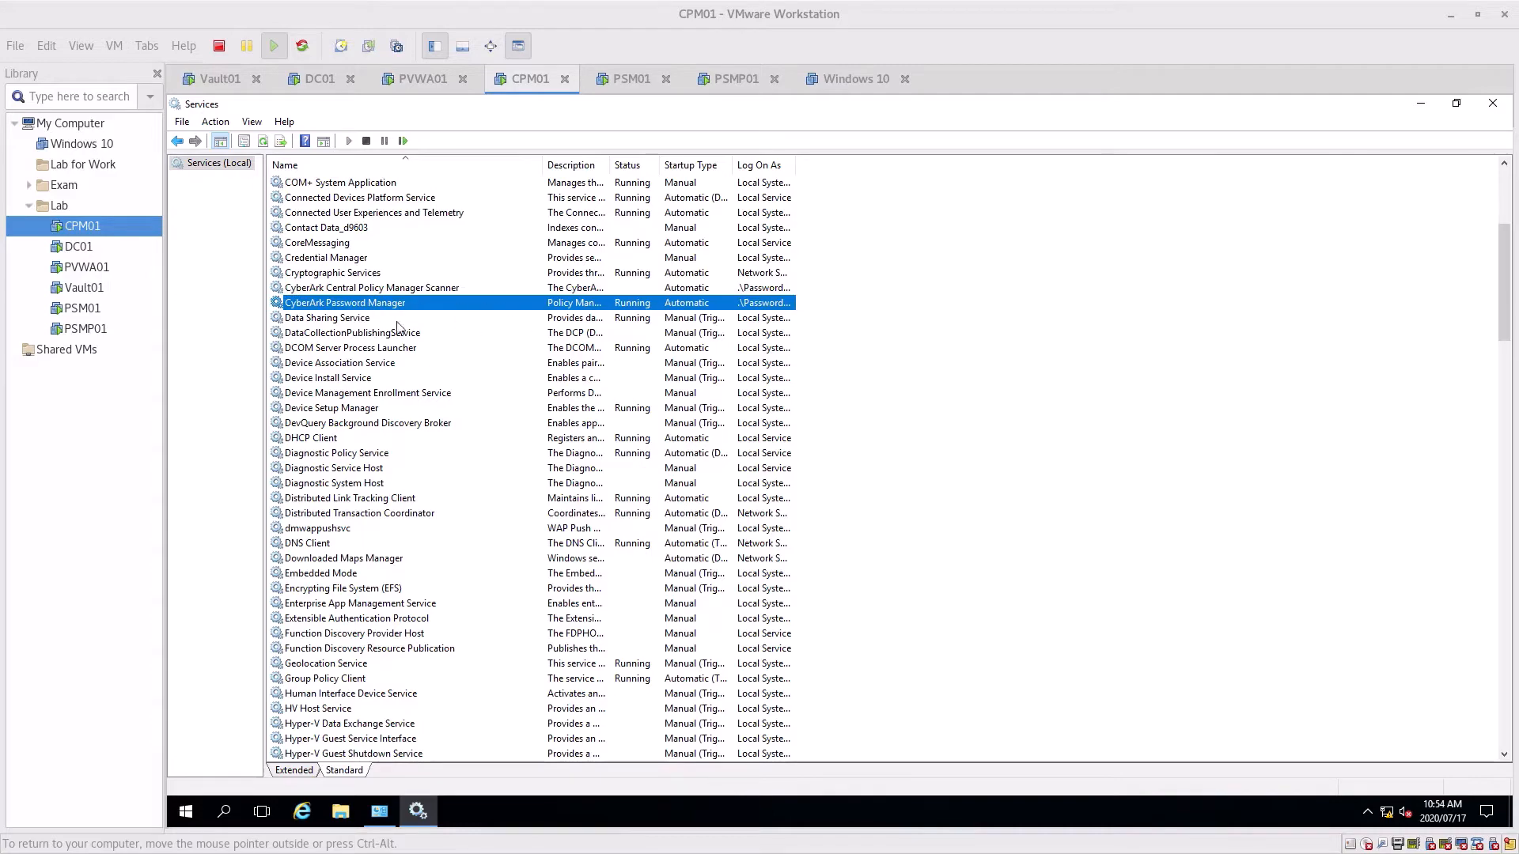
scroll(328, 366, "down", 20)
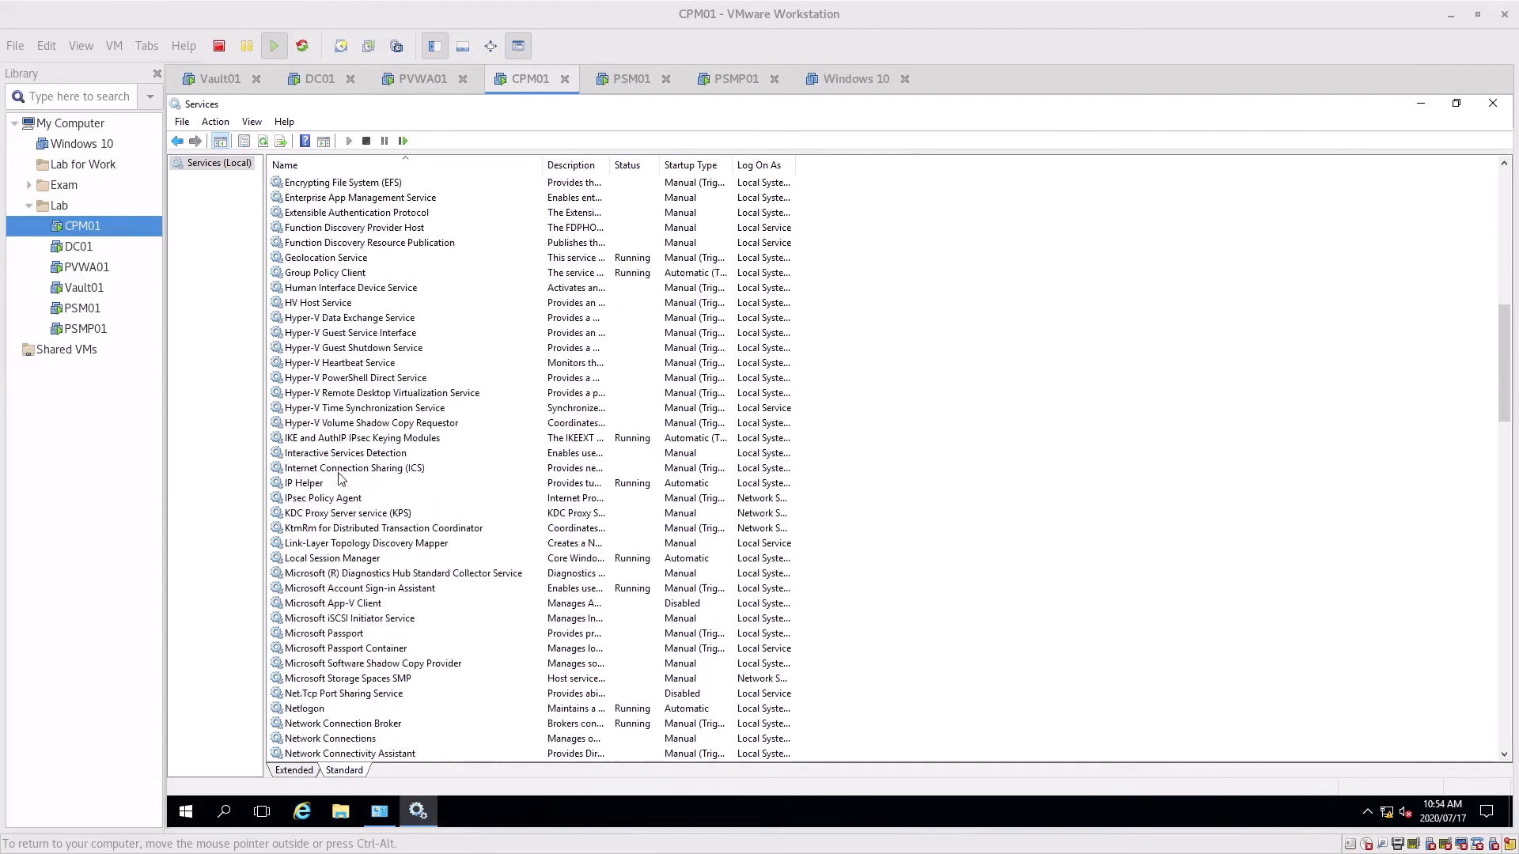
scroll(329, 465, "down", 1)
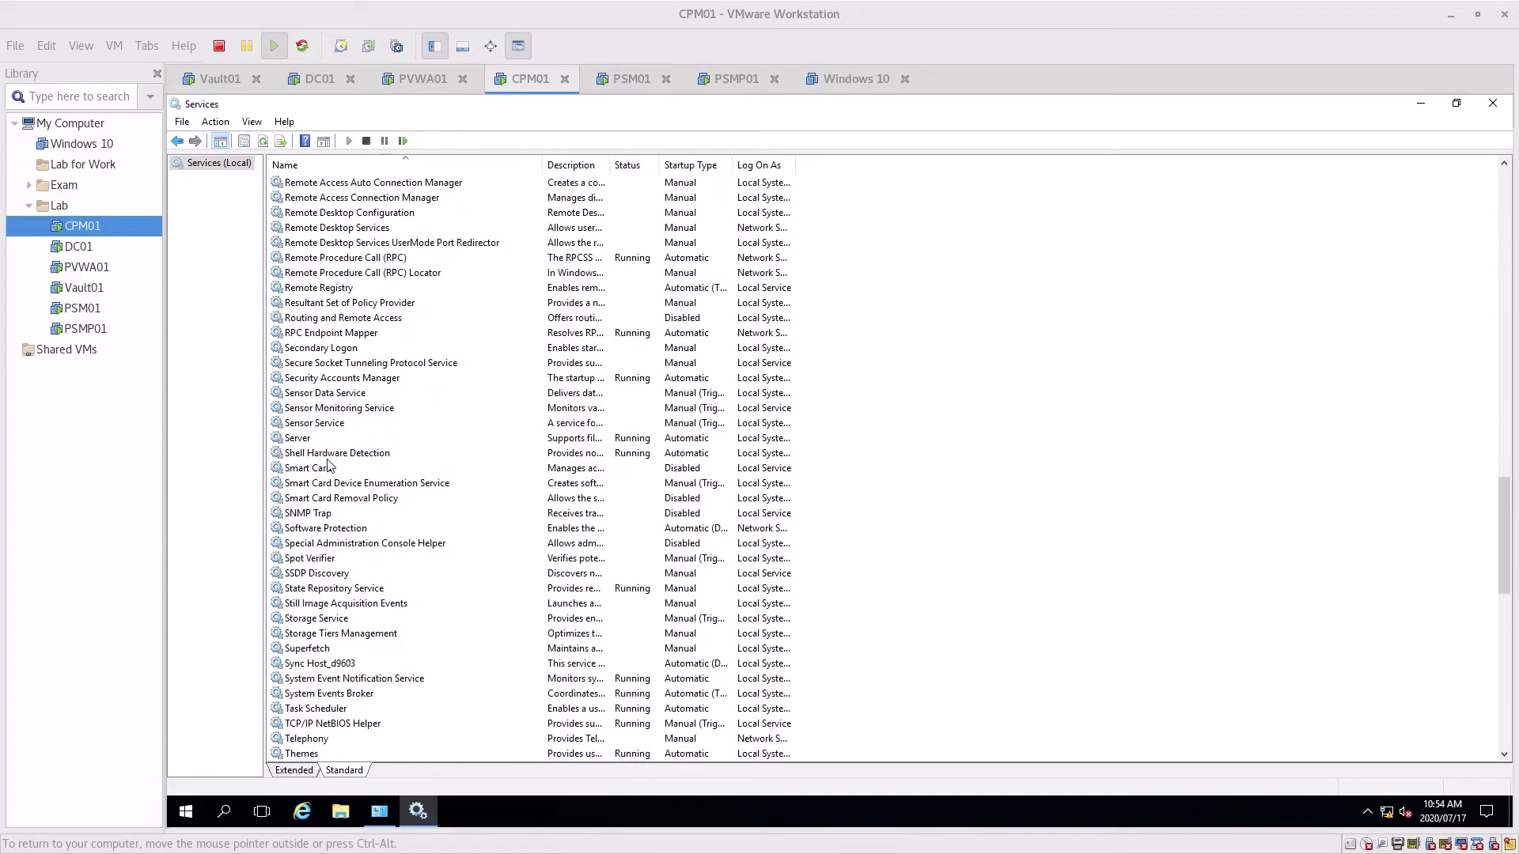
scroll(329, 467, "up", 6)
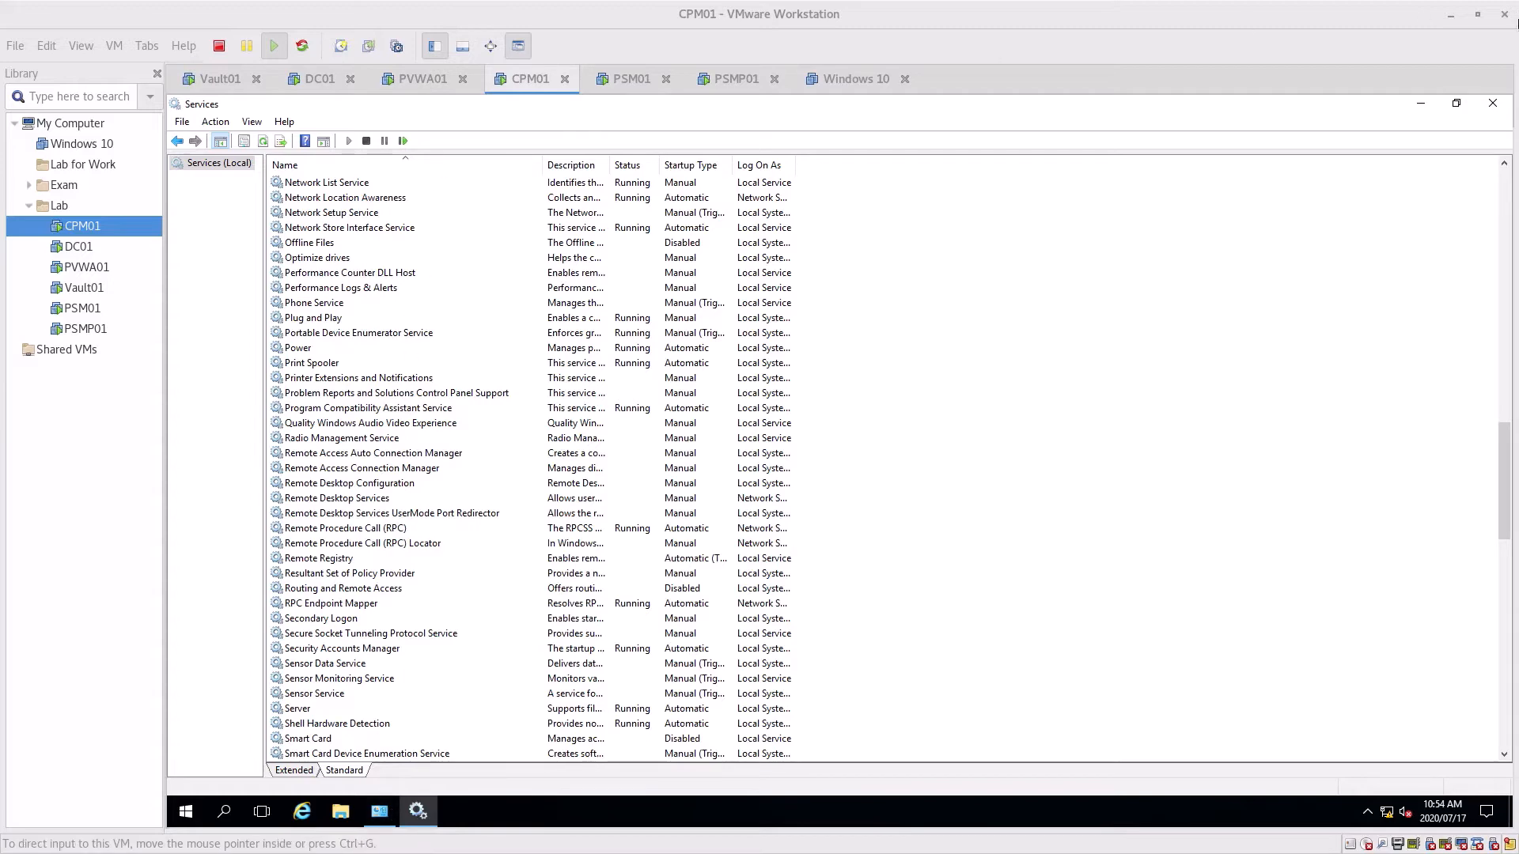
left_click(1420, 103)
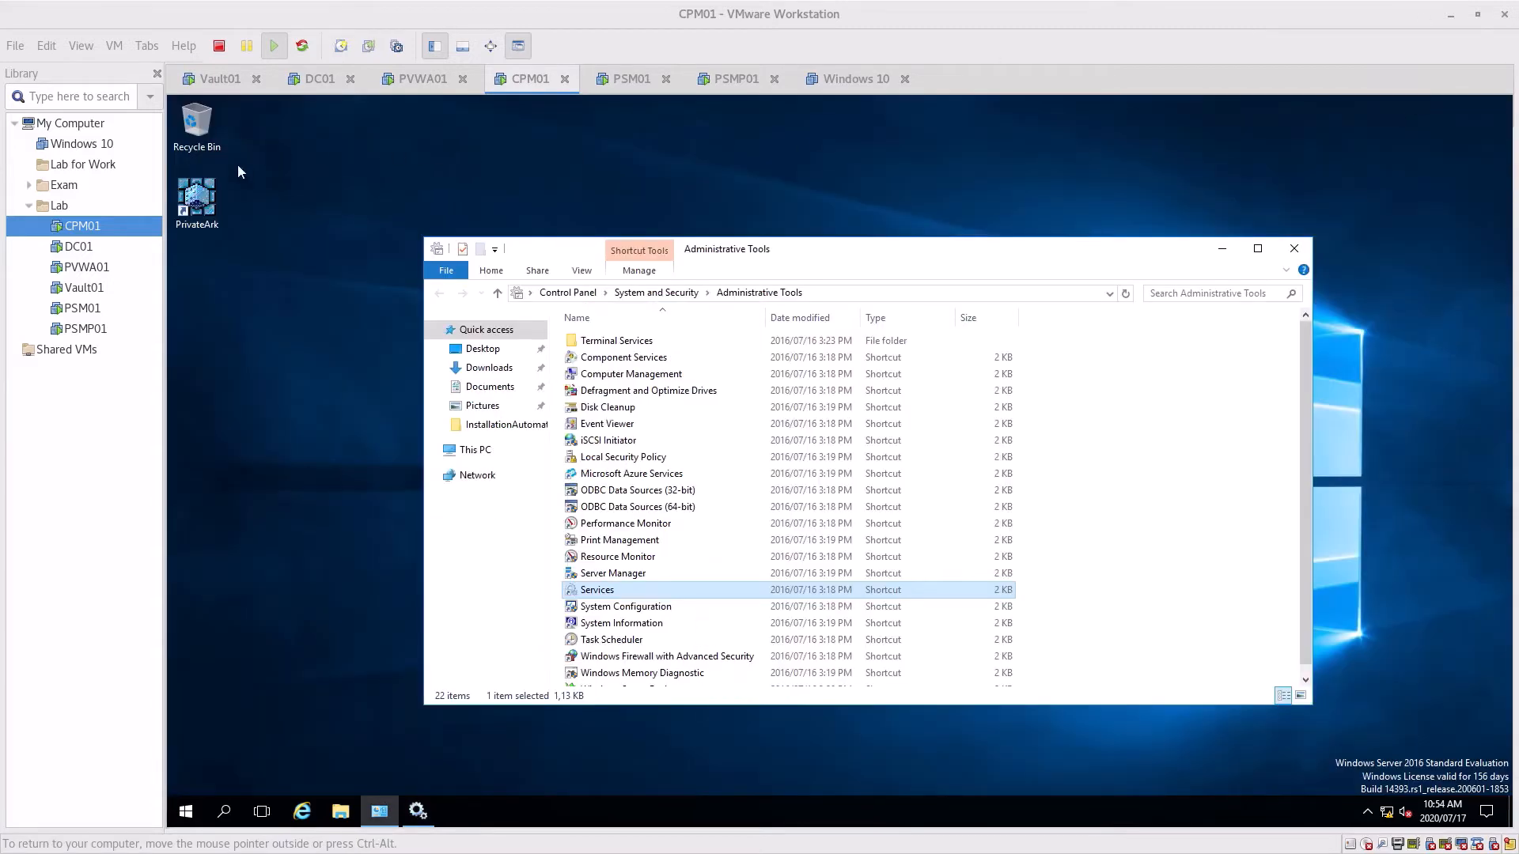
Log on to the Test vault in PrivateArk, dismiss the gateway notice, and switch to PVWA01
left_click(199, 198)
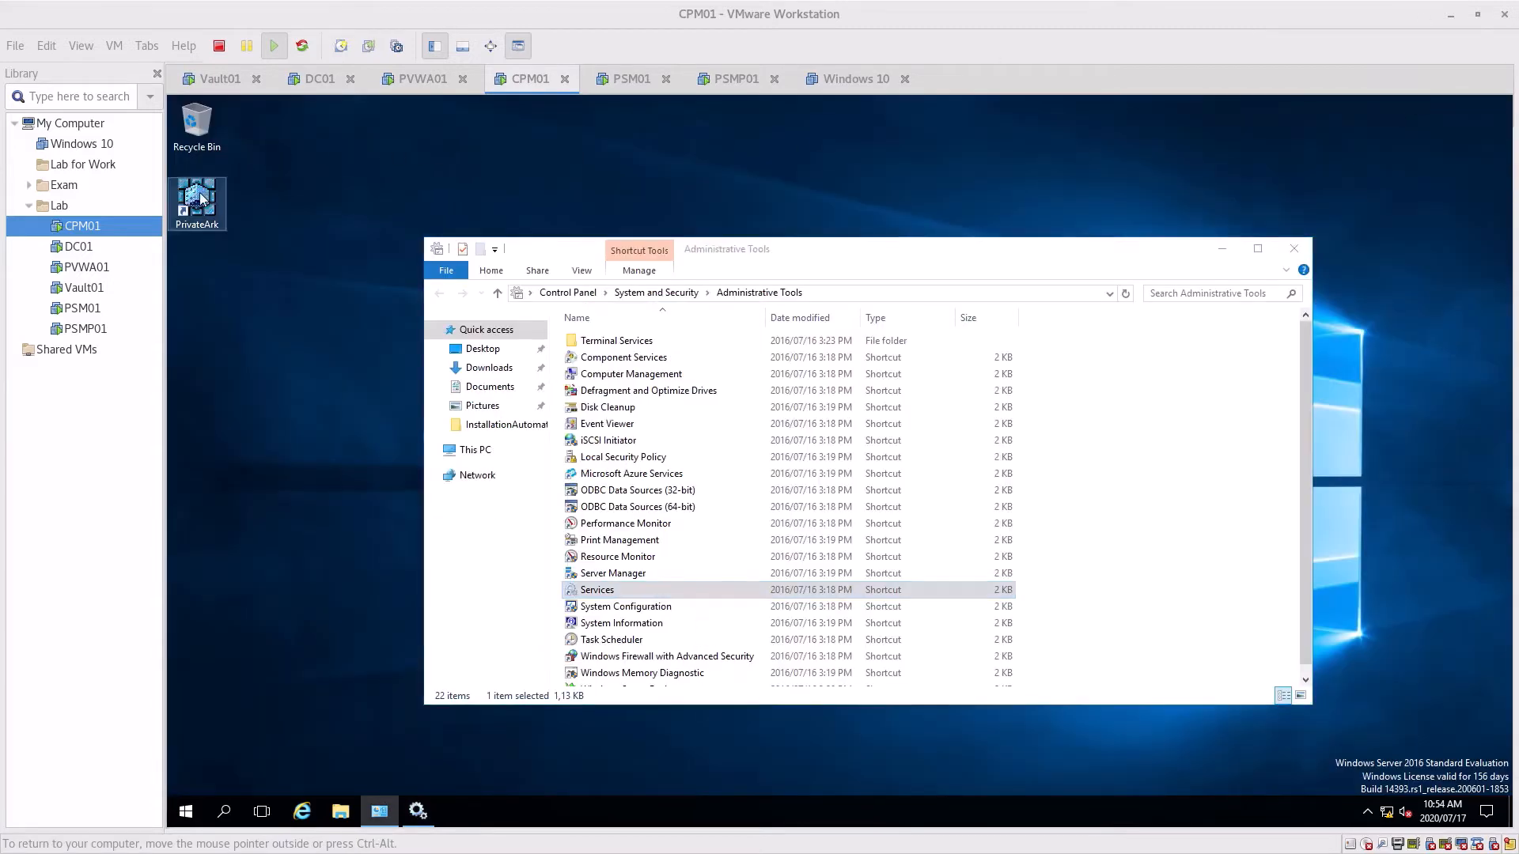
left_click(1222, 248)
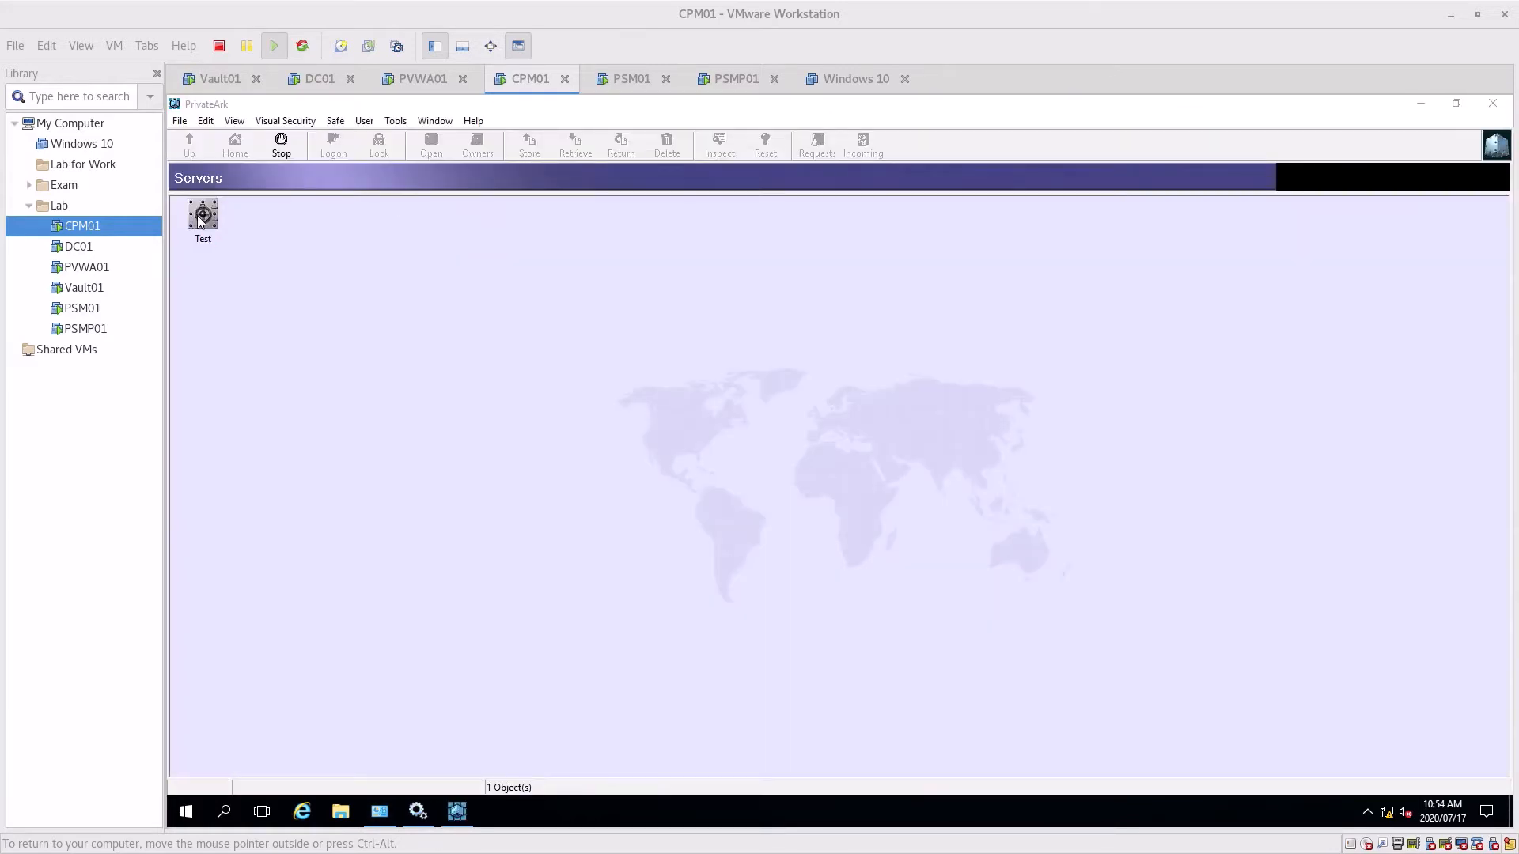
double_click(199, 215)
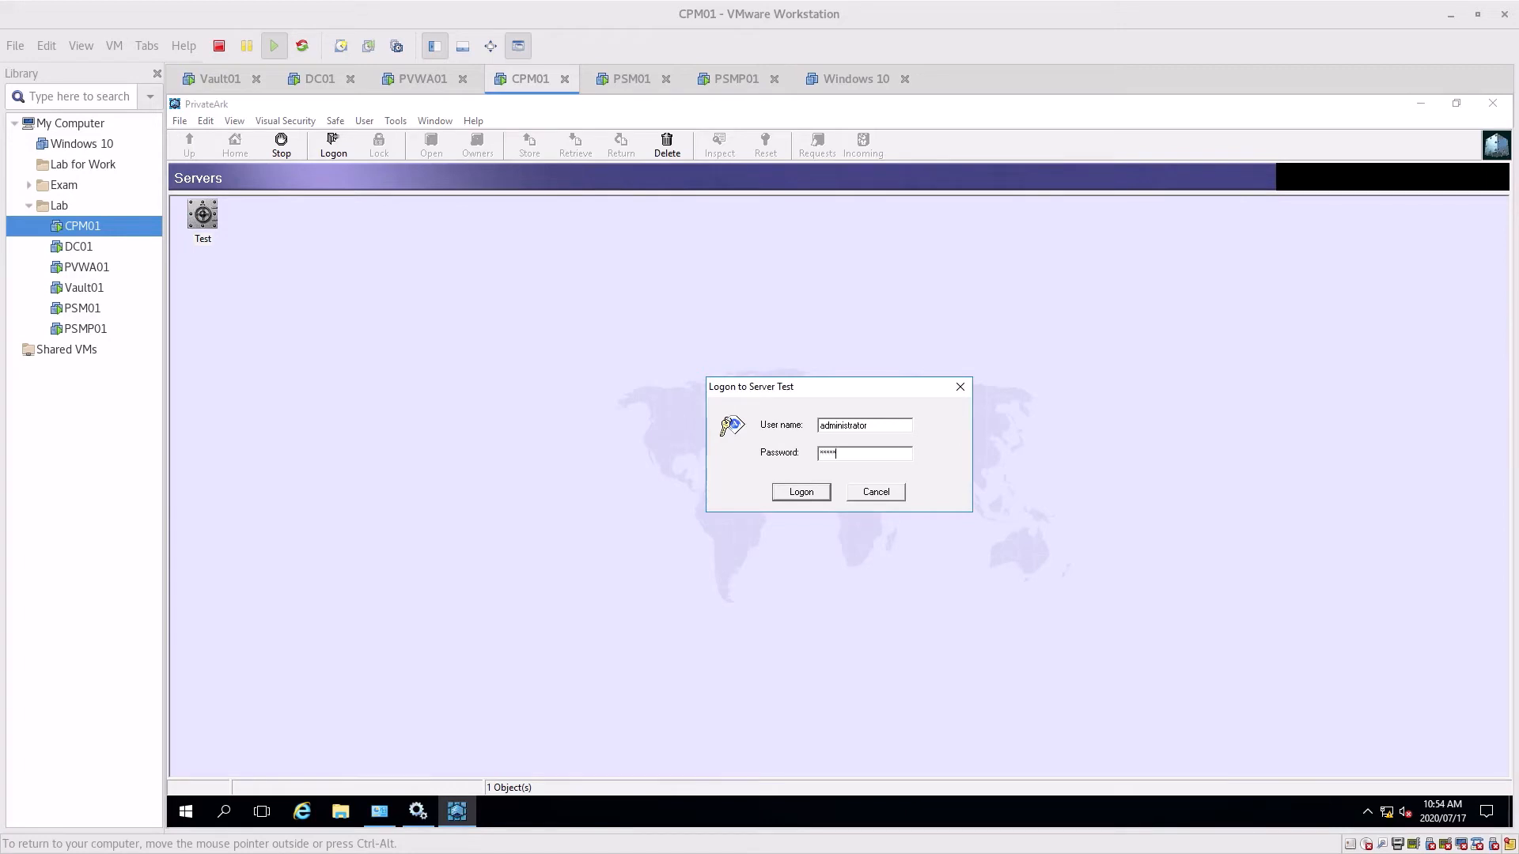
key("Return")
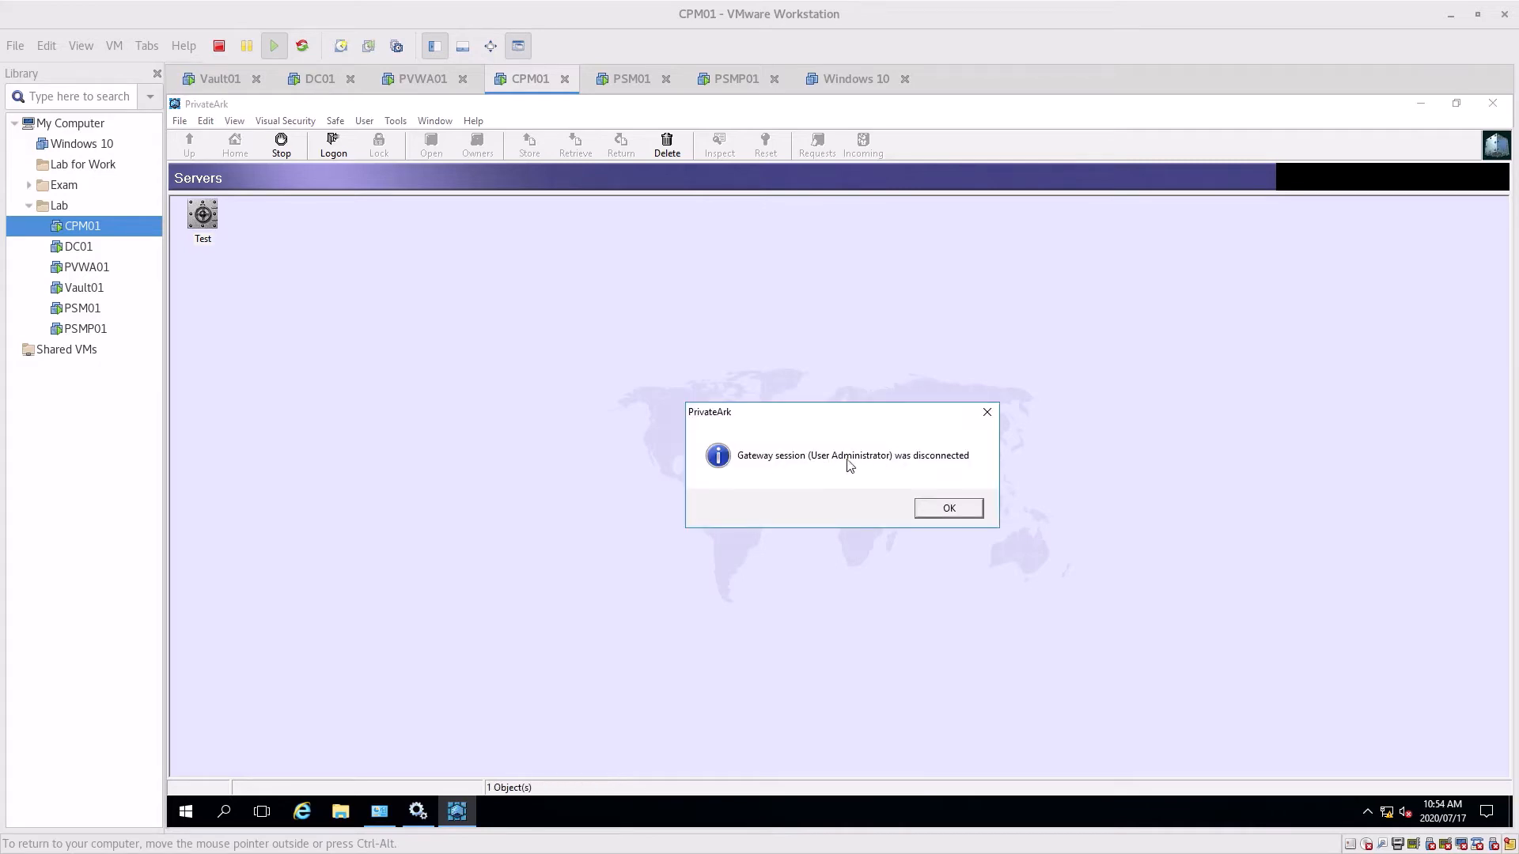
left_click(956, 515)
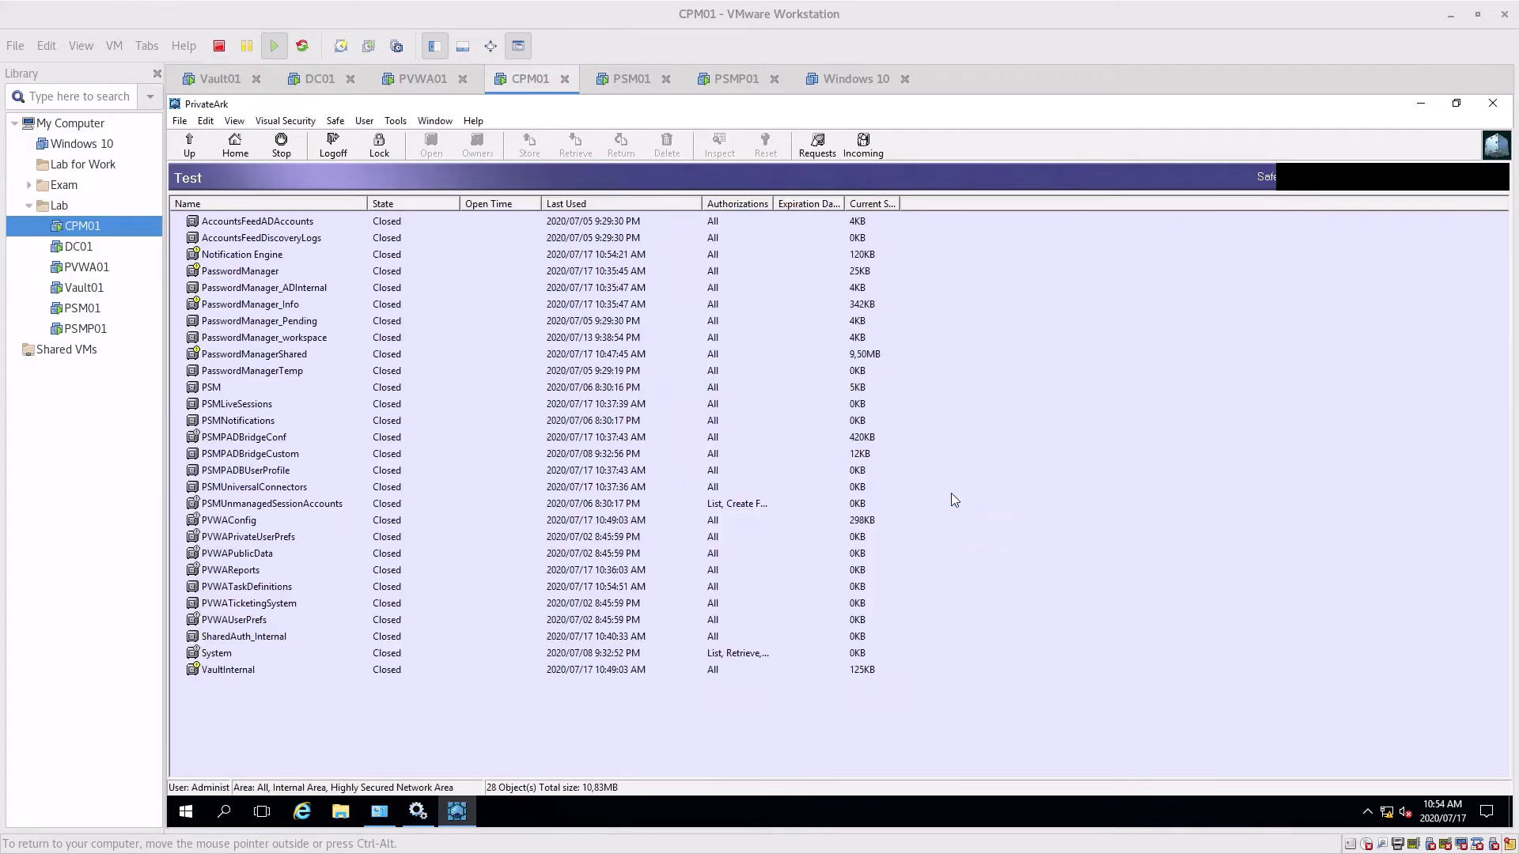
left_click(425, 73)
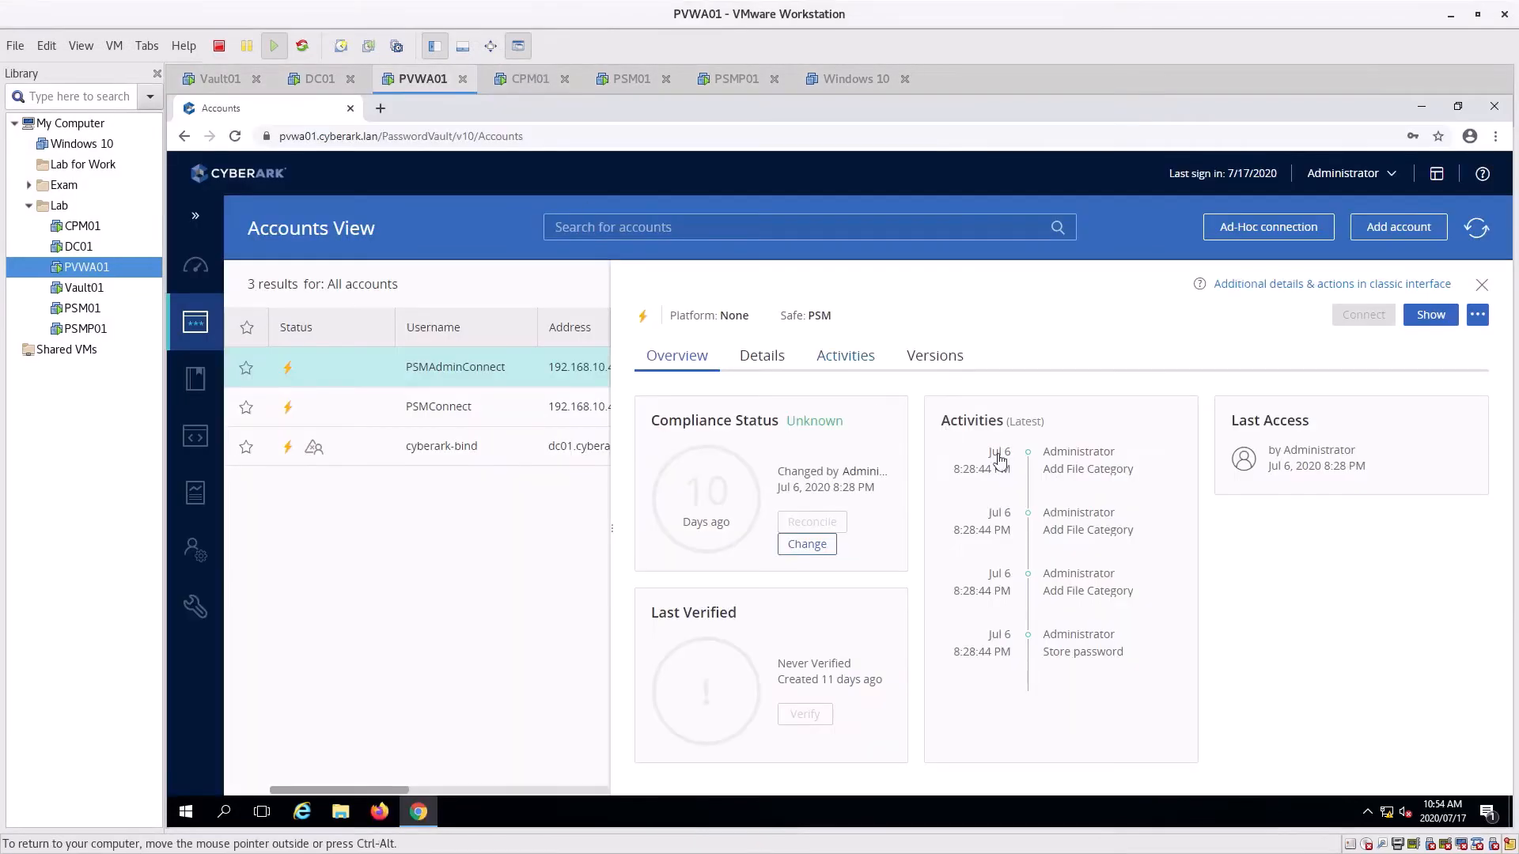
Attempt a CyberArk-authentication PVWA sign-in, refused as administrator is already logged on, then return to CPM01
left_click(1349, 173)
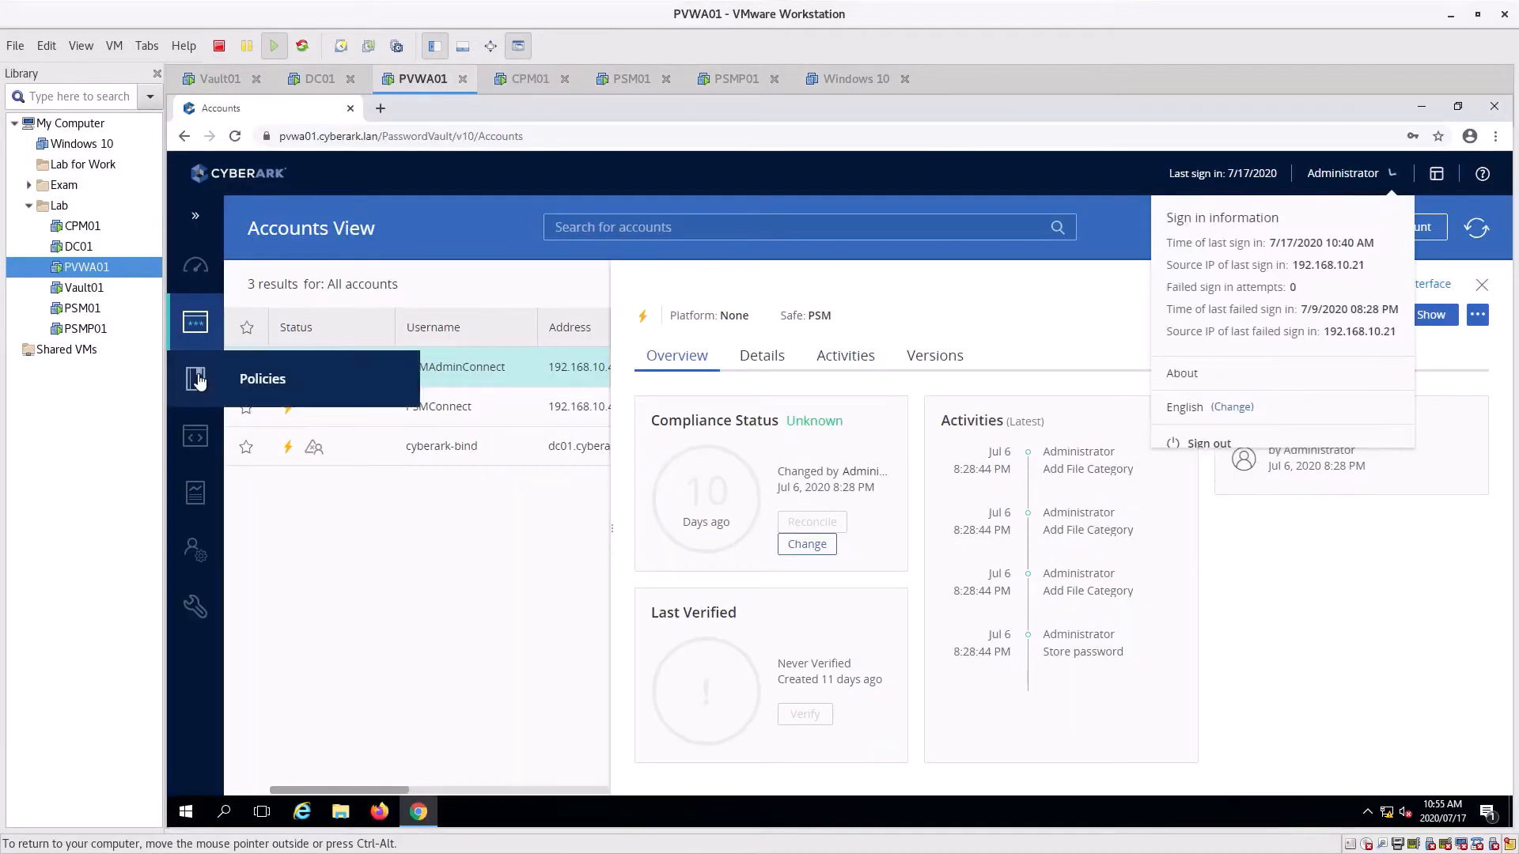
left_click(253, 381)
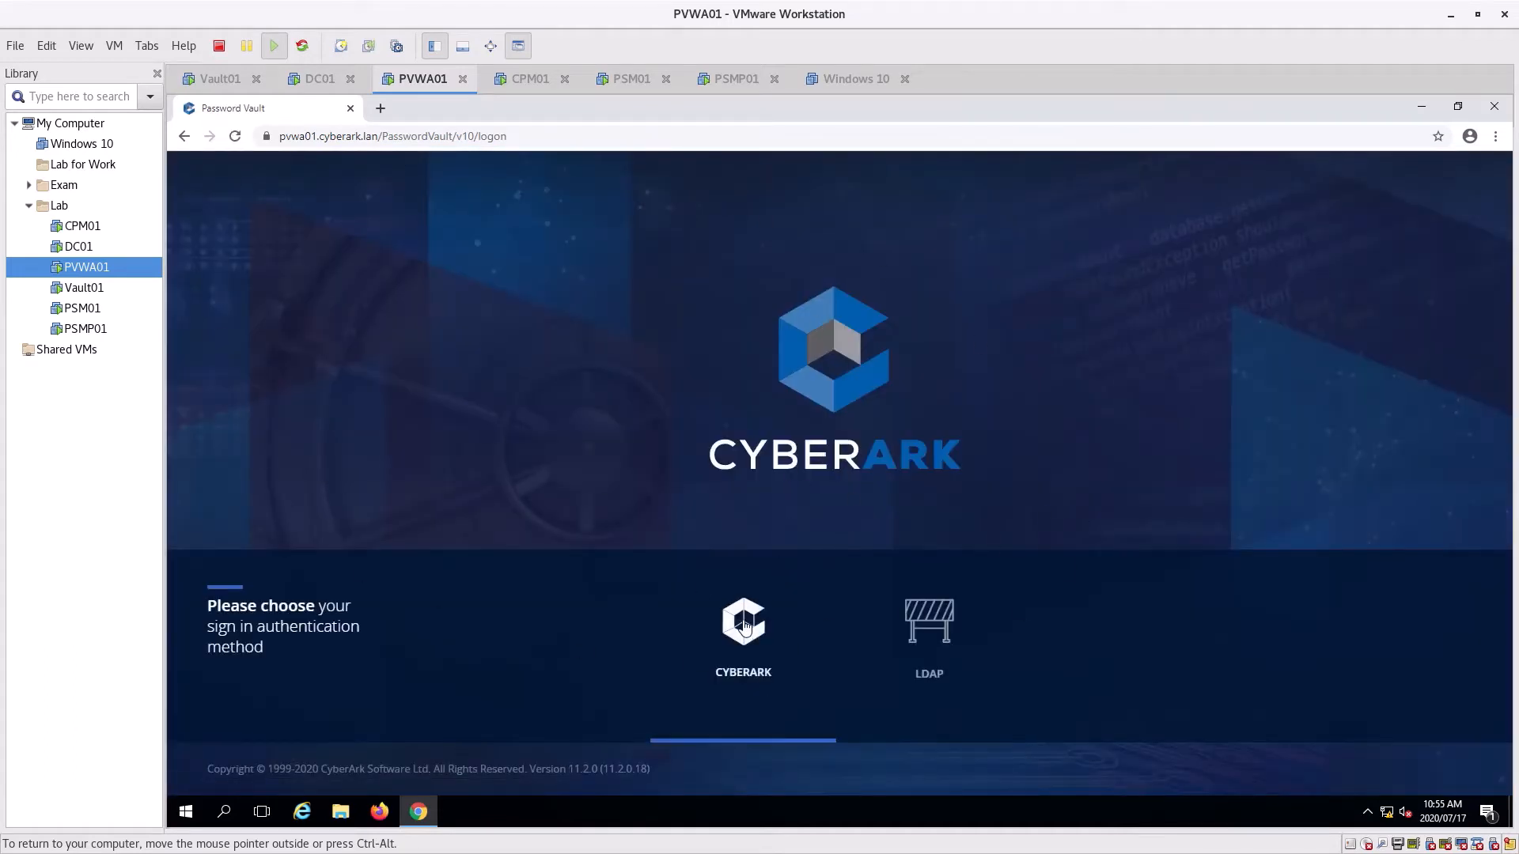
left_click(744, 627)
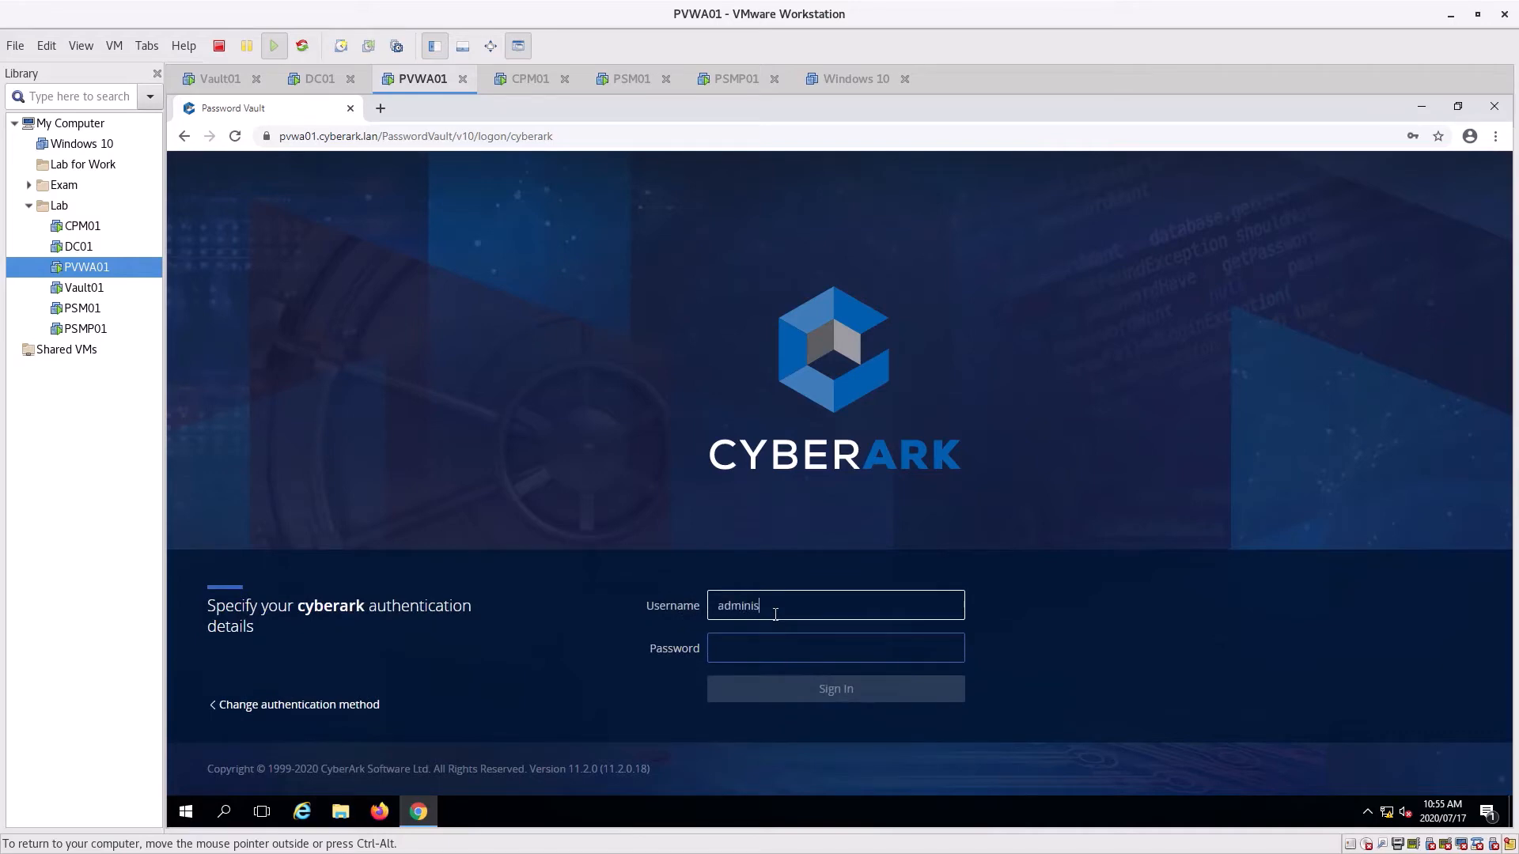
key("Tab")
type("Cy")
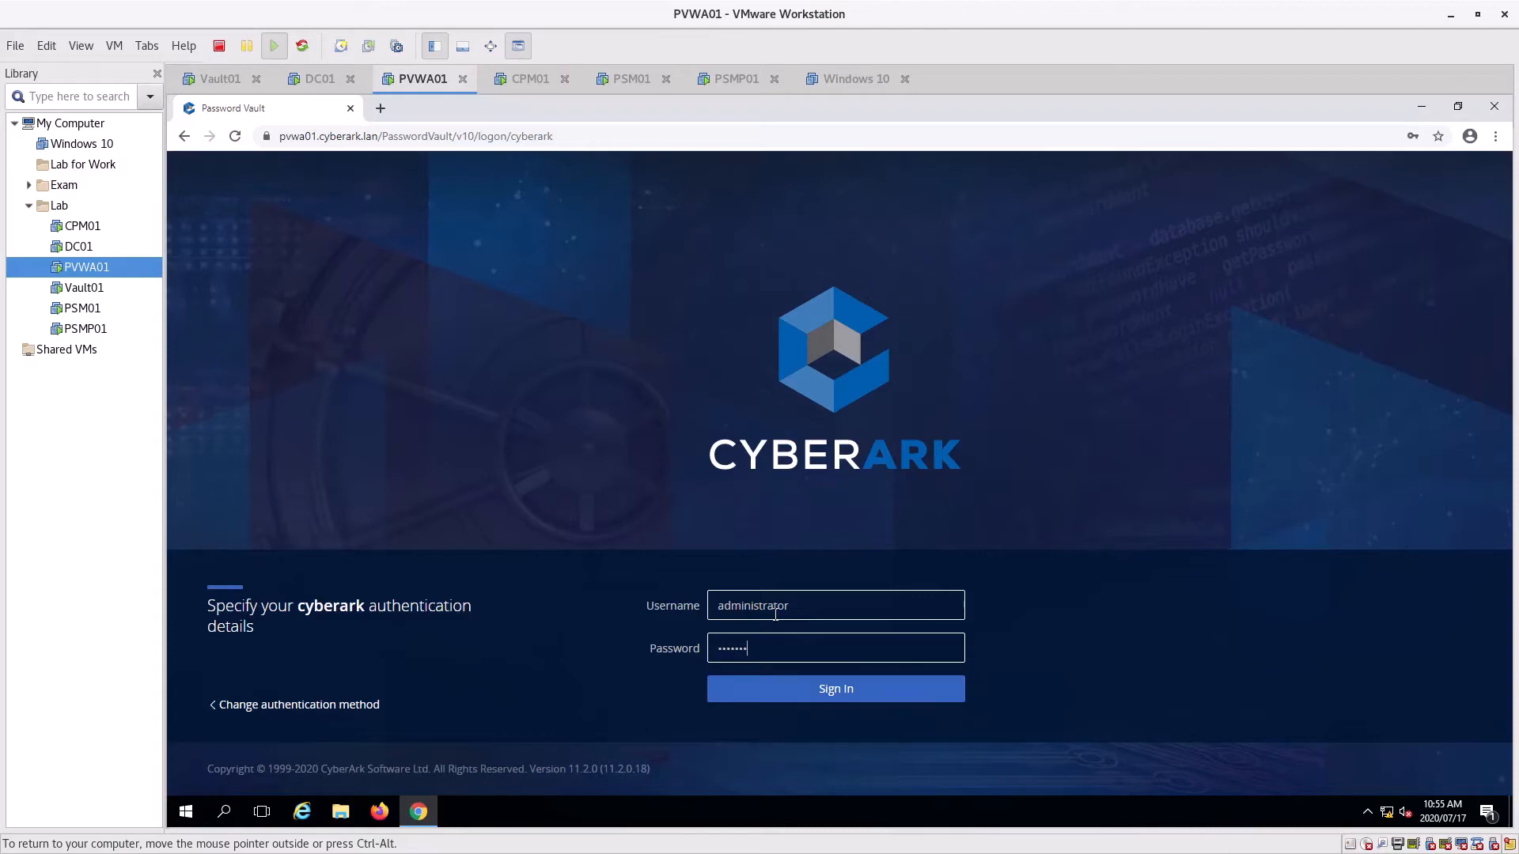
key("Return")
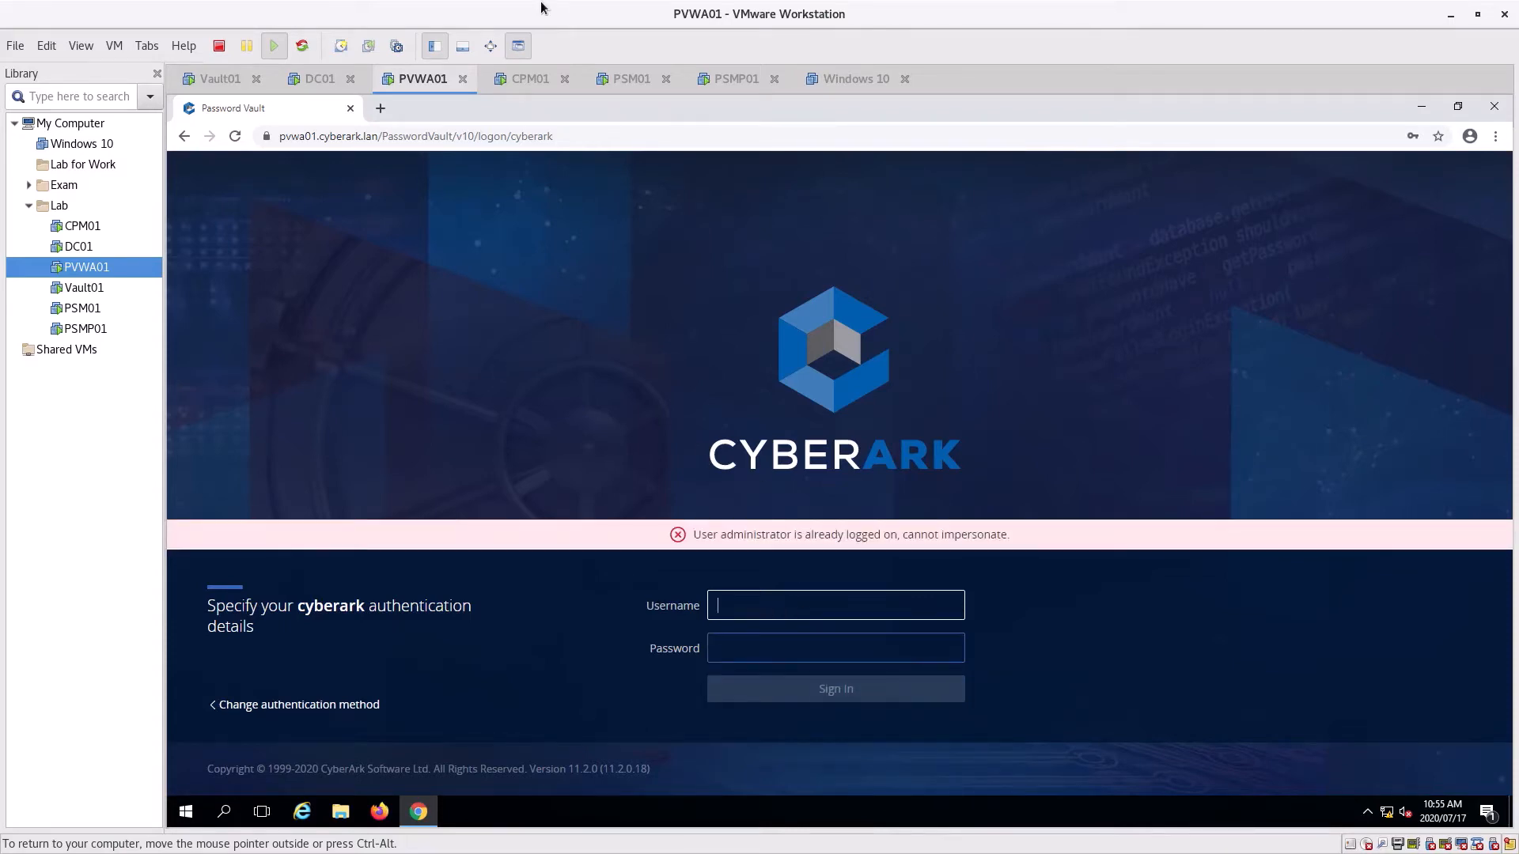
left_click(500, 71)
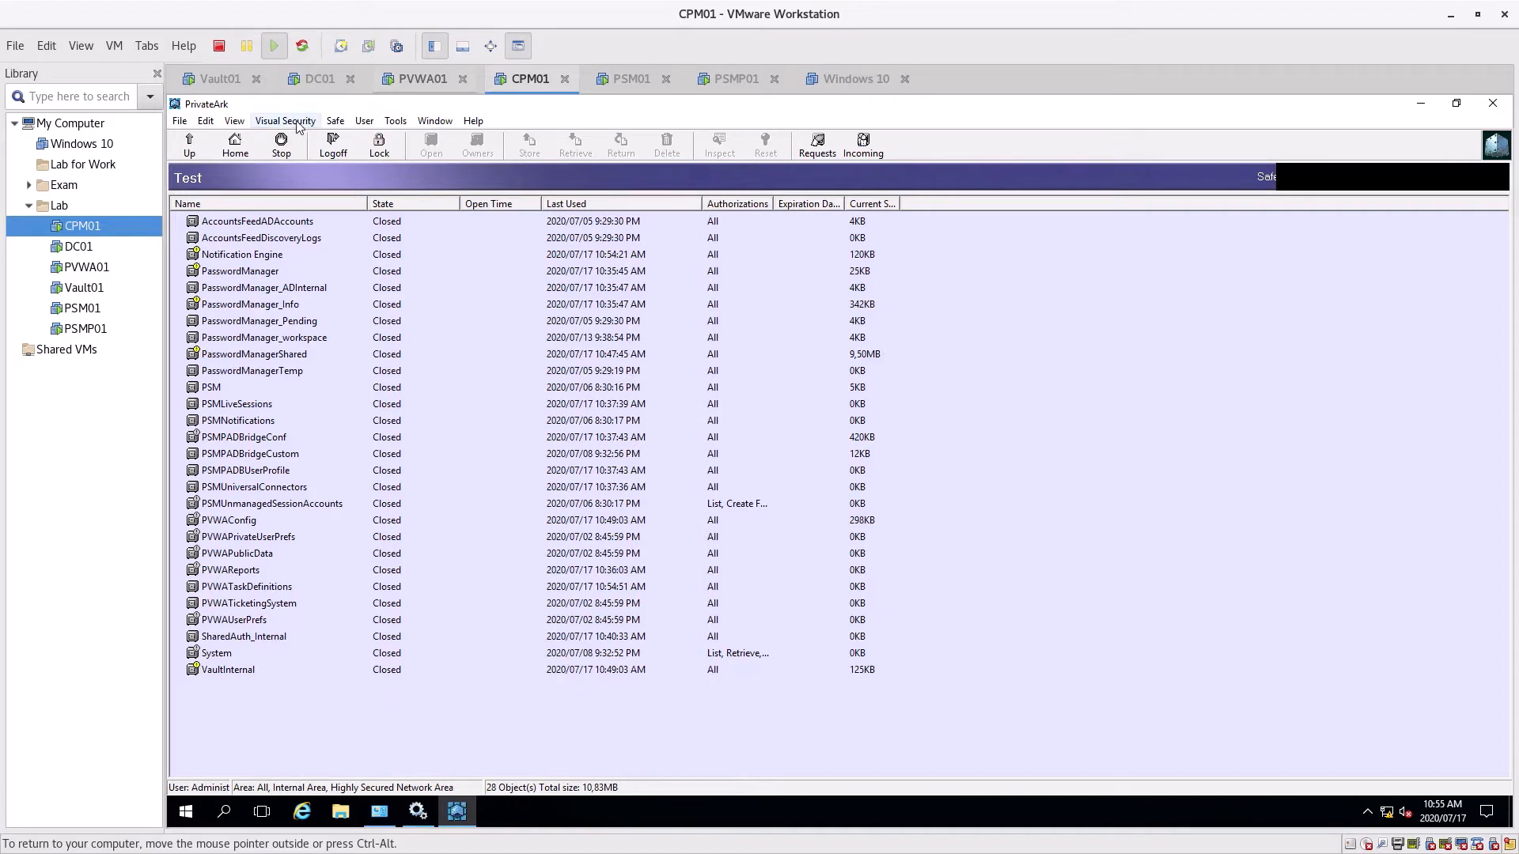
Open Users and Groups for server Test, dismiss the Master not-authorized error, and expand System
left_click(394, 120)
mouse_move(428, 201)
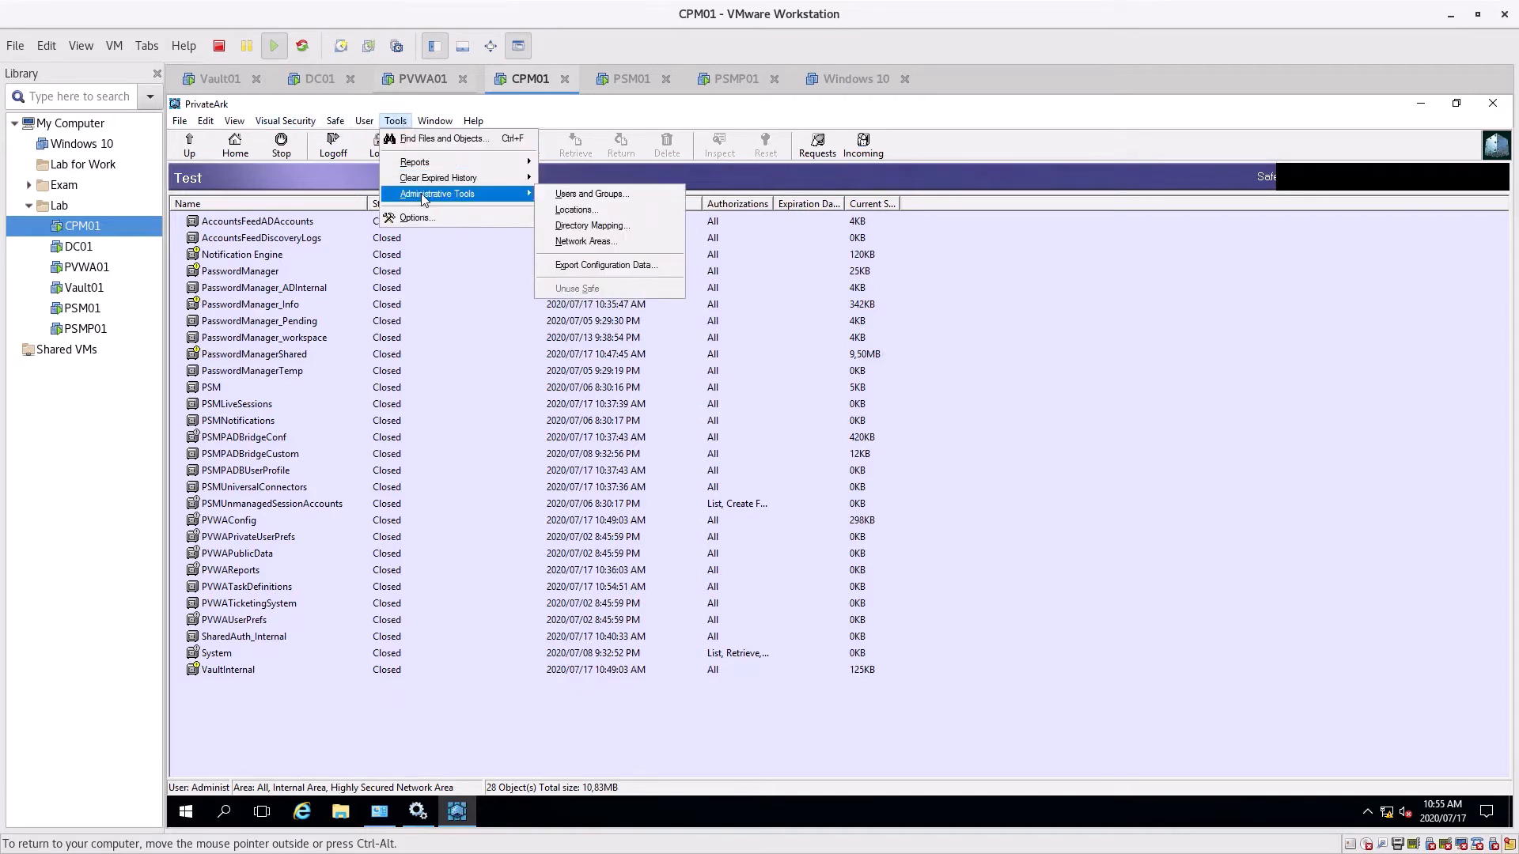
left_click(620, 200)
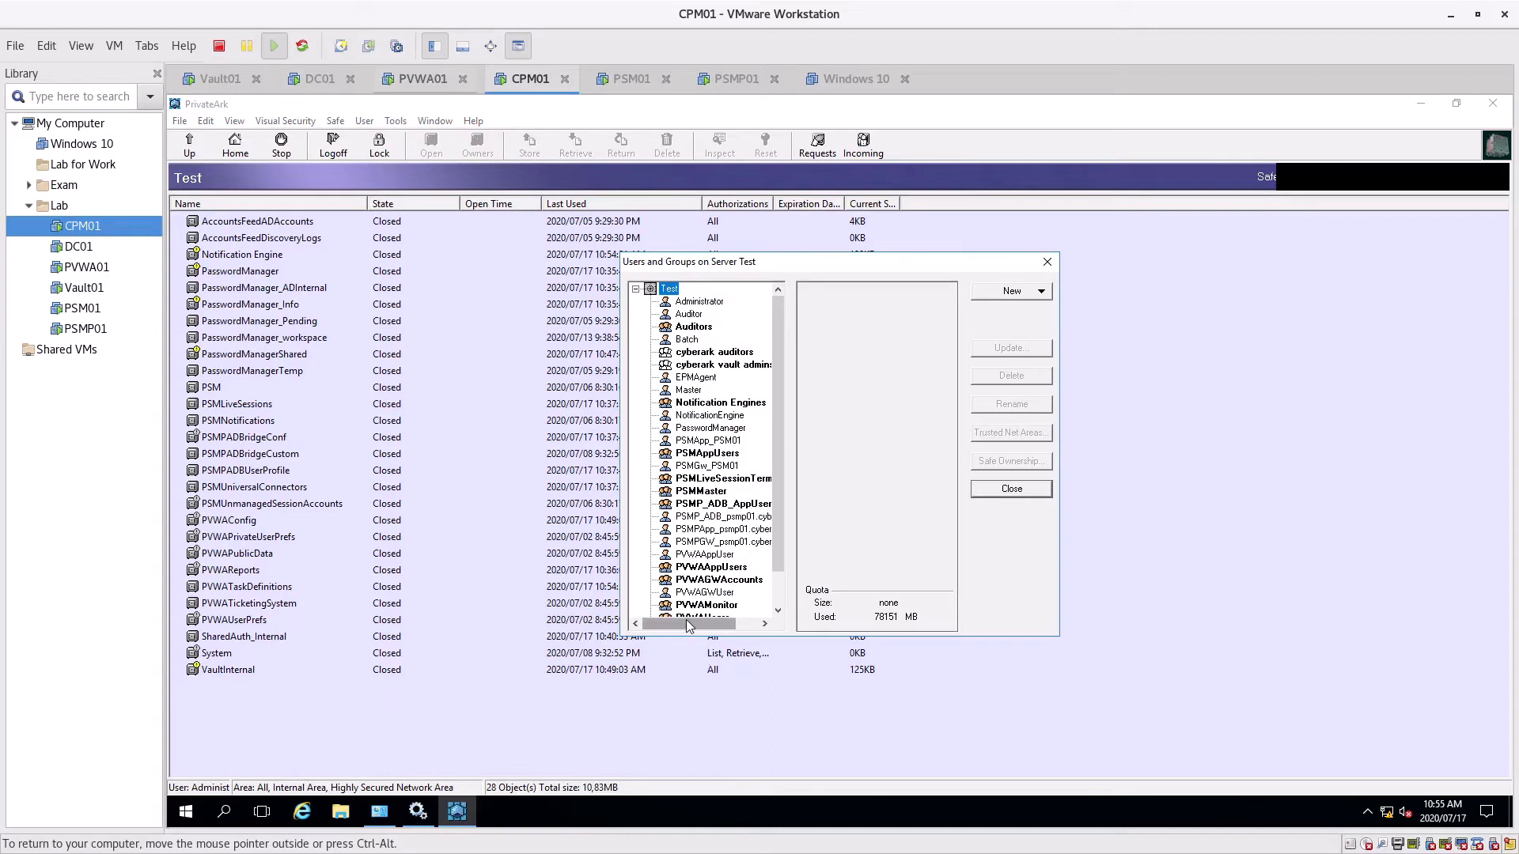
mouse_move(685, 623)
left_mouse_down()
mouse_move(745, 629)
mouse_move(692, 625)
left_mouse_up()
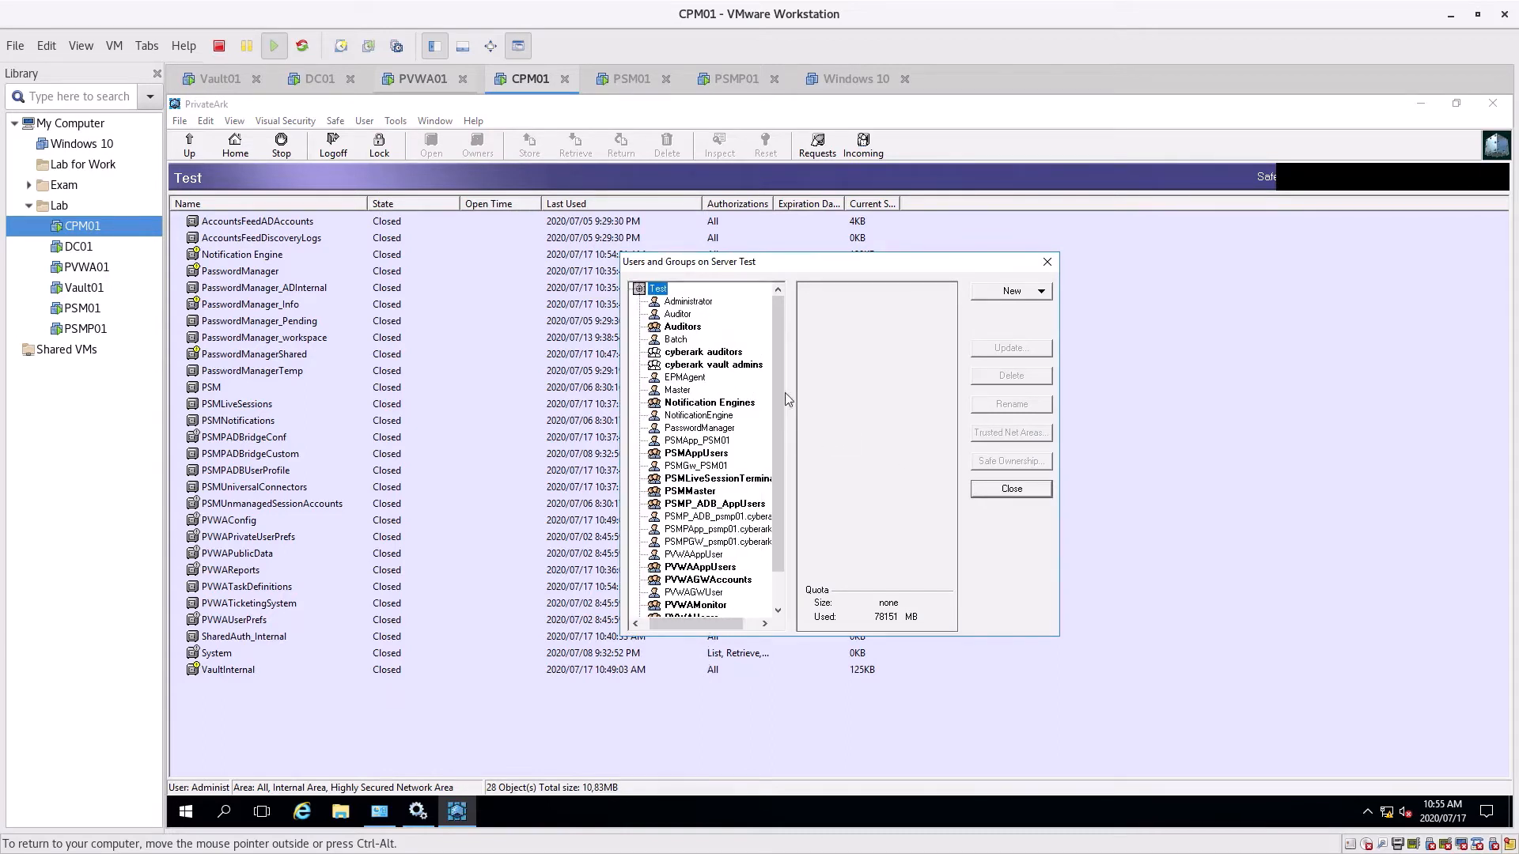
left_click(684, 392)
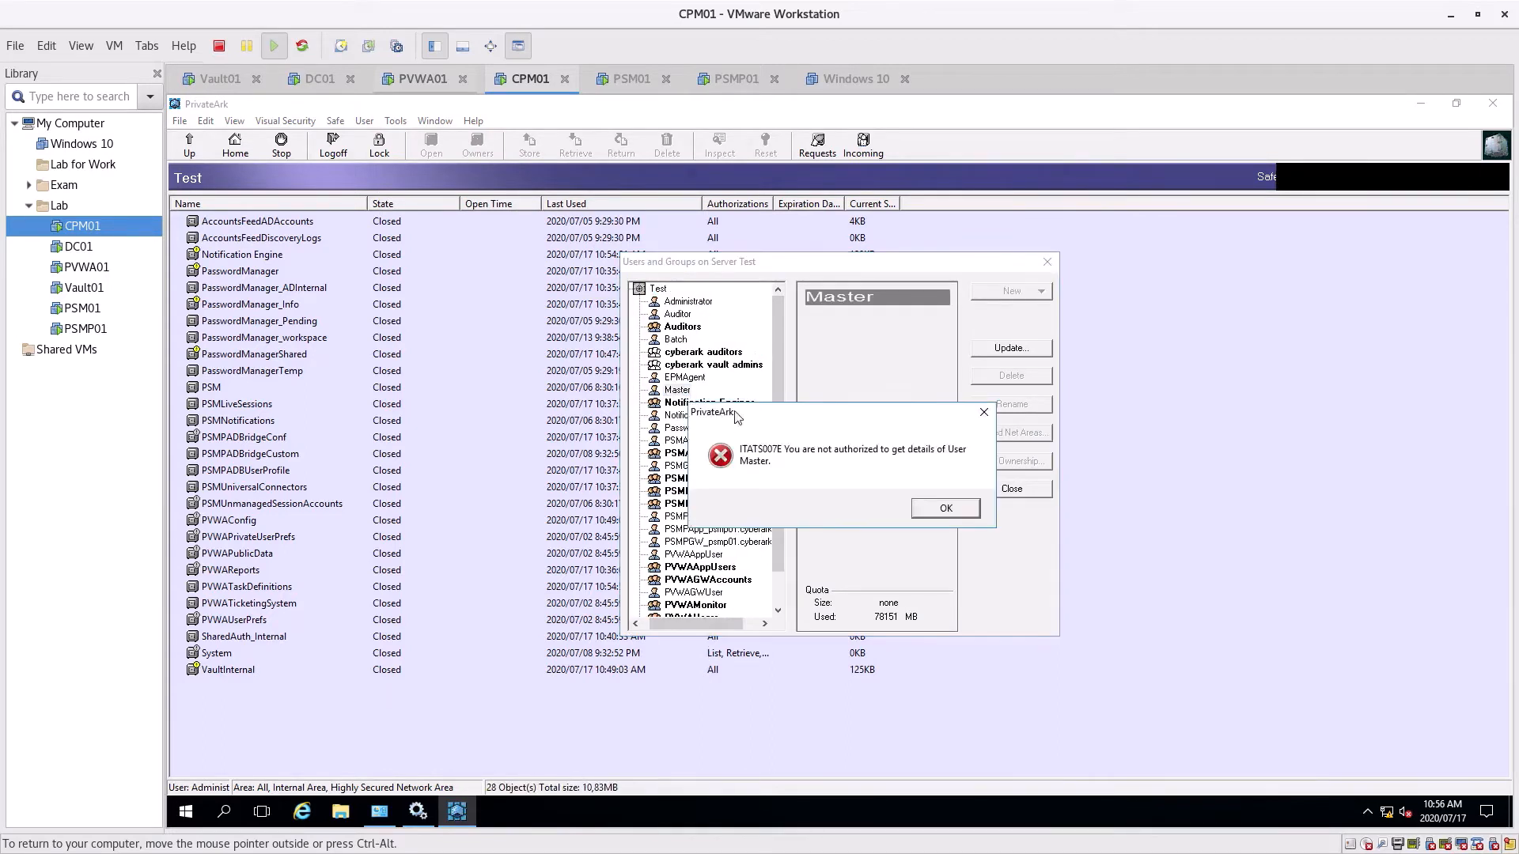
left_click(958, 512)
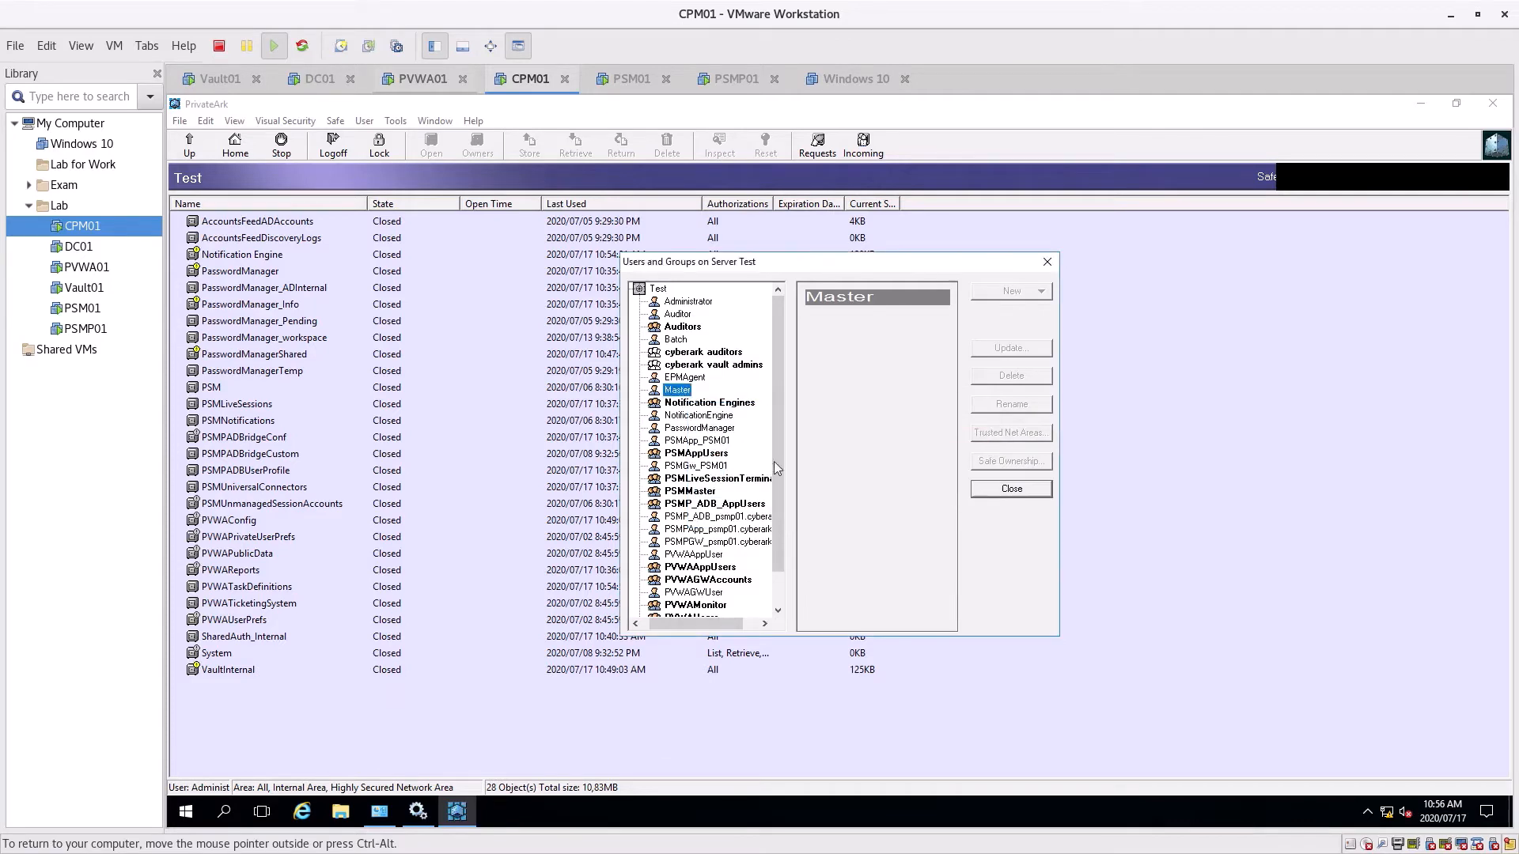
scroll(699, 457, "down", 1)
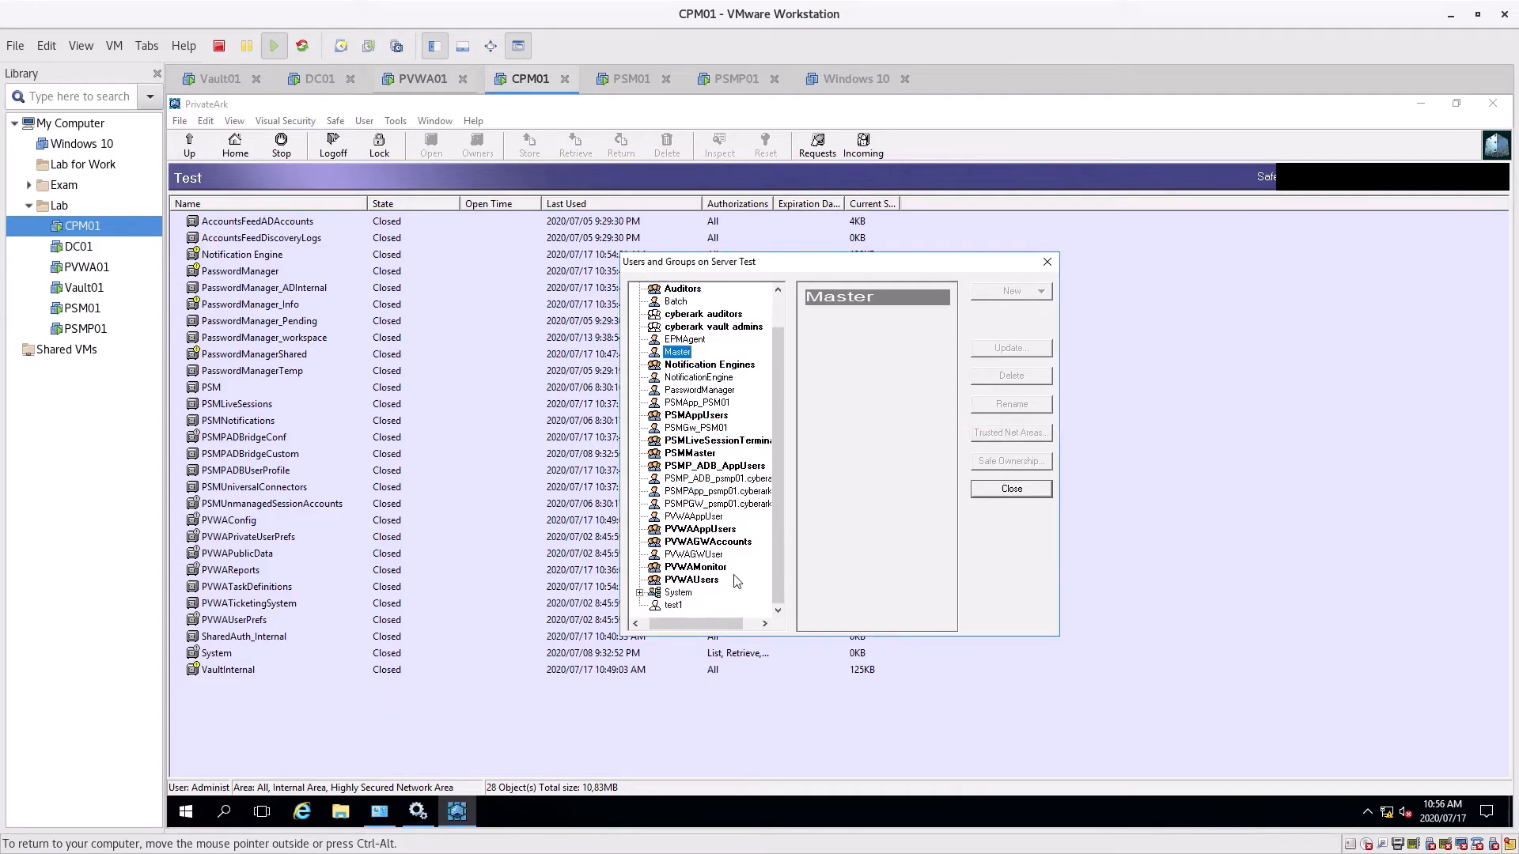
left_click(640, 593)
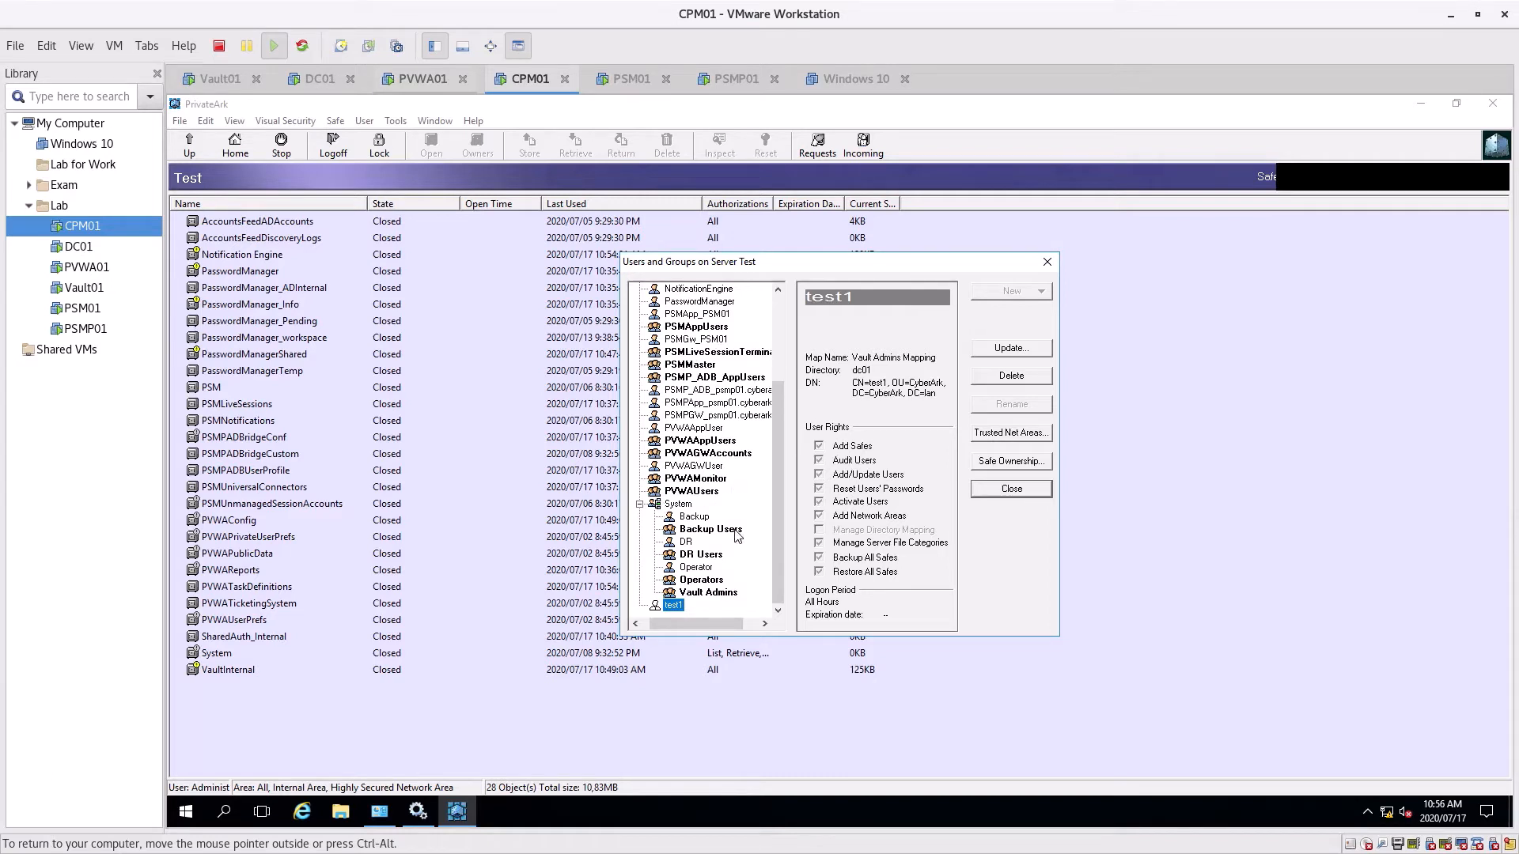
Review the Backup, DR and Operator users' settings, cancelling each without changes
left_click(686, 542)
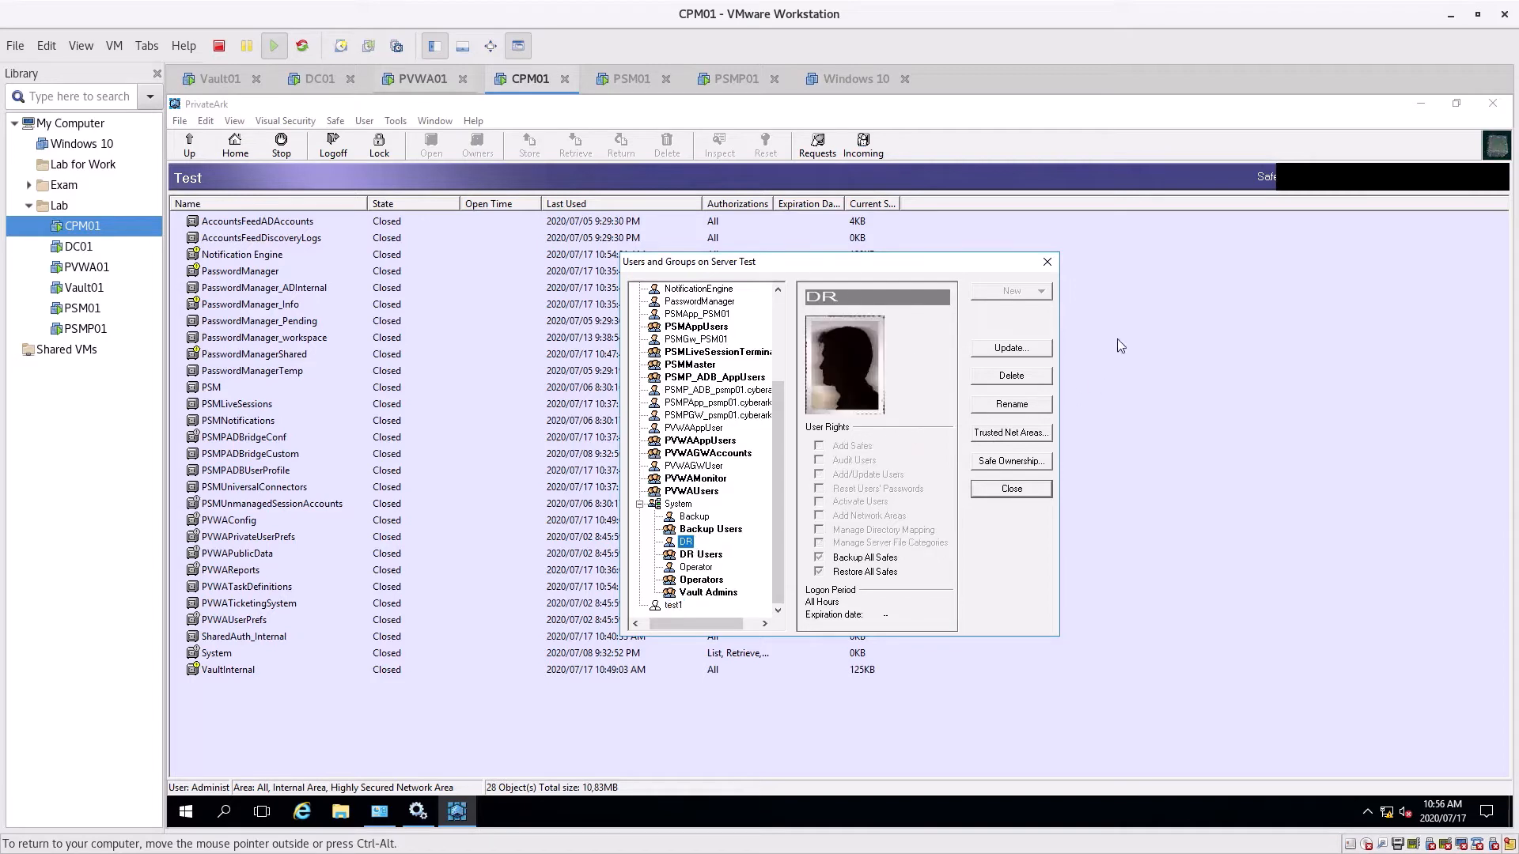
left_click(695, 516)
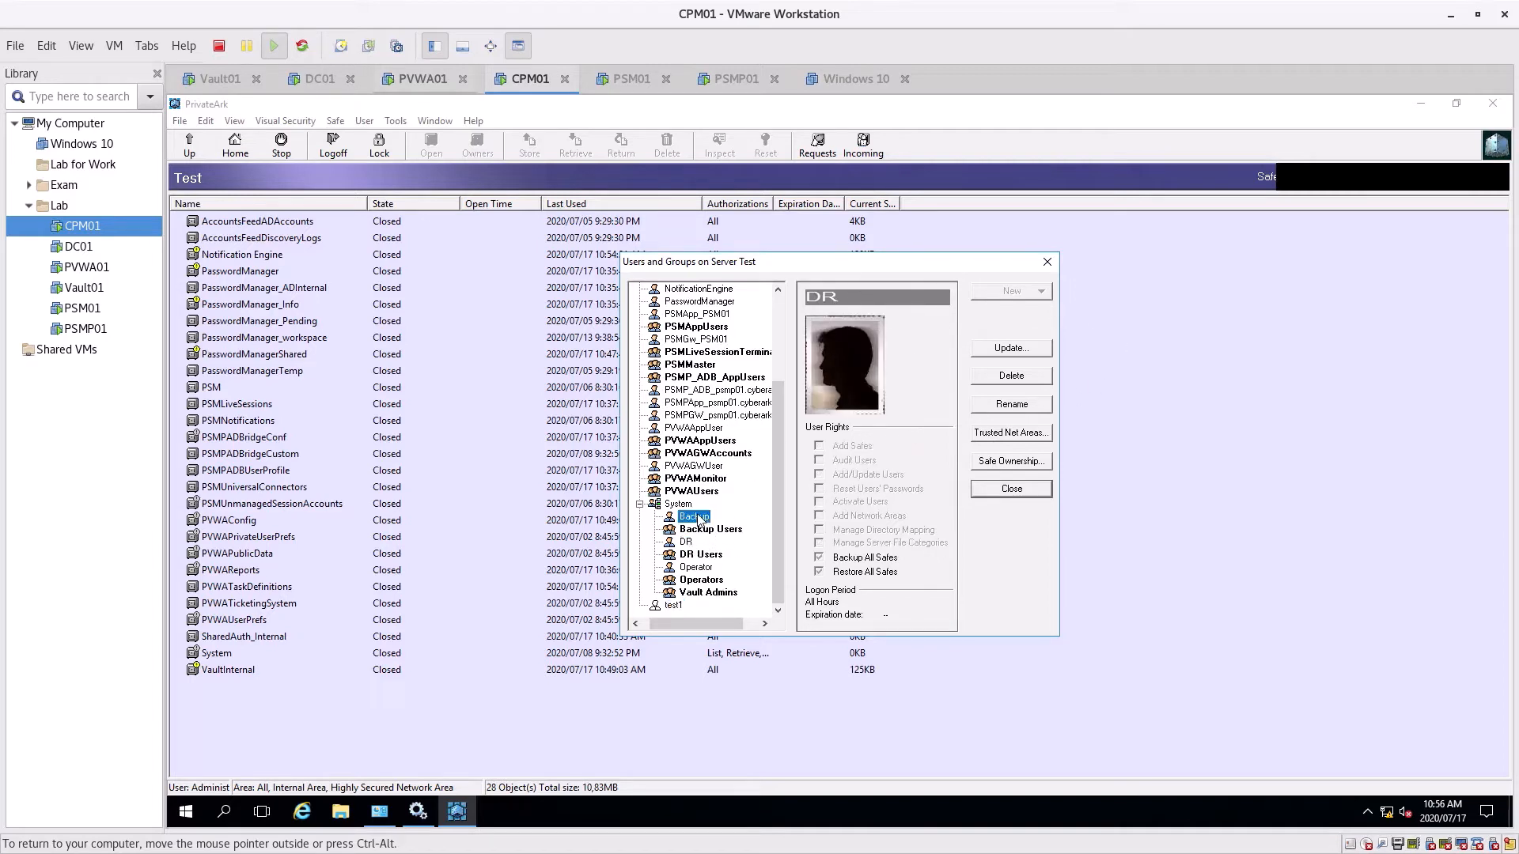
left_click(1018, 356)
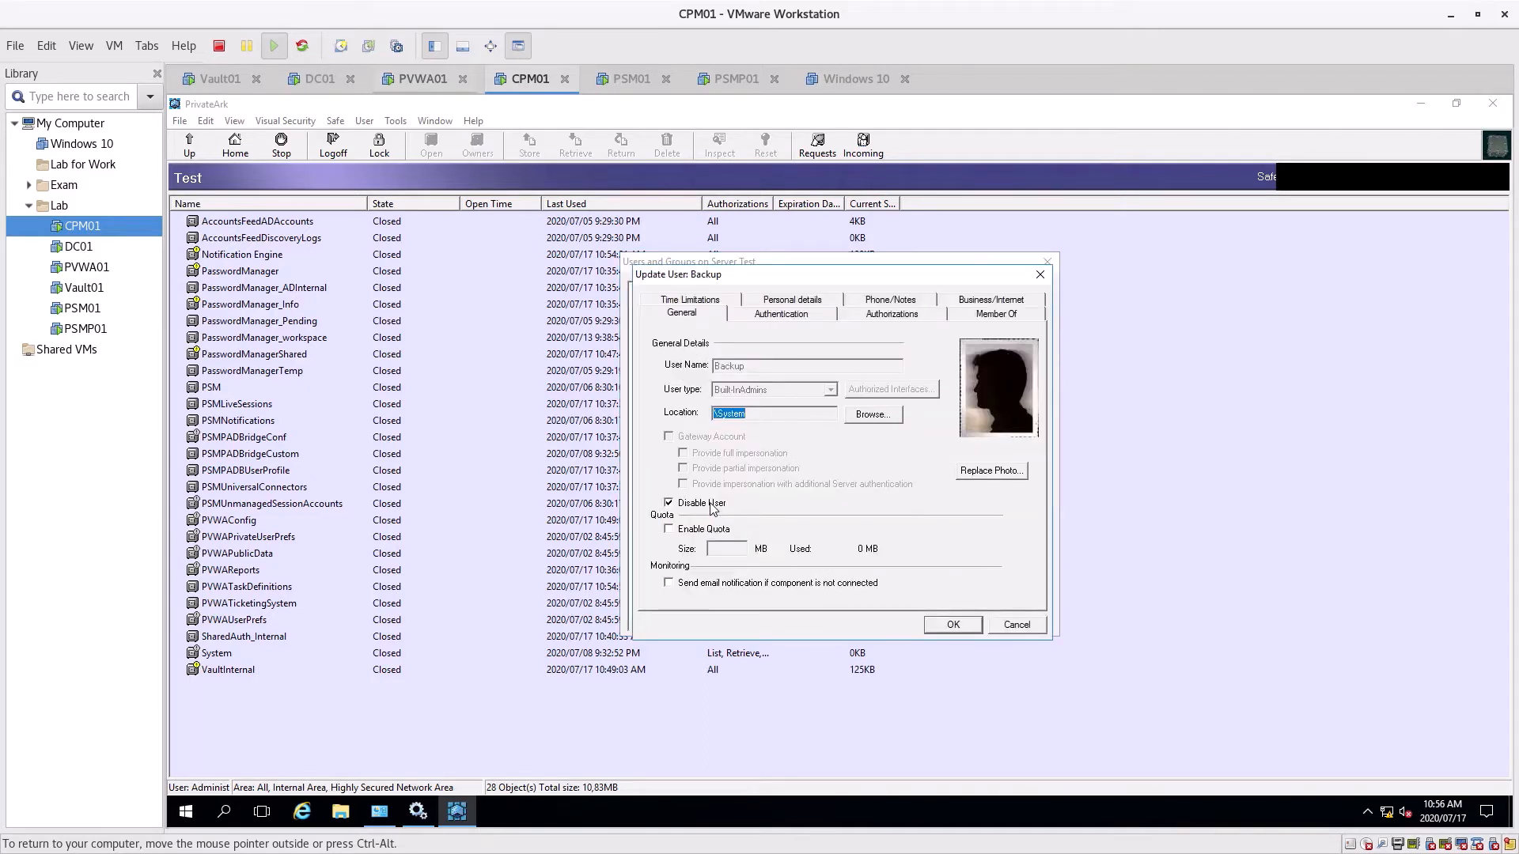
left_click(1017, 626)
left_click(685, 542)
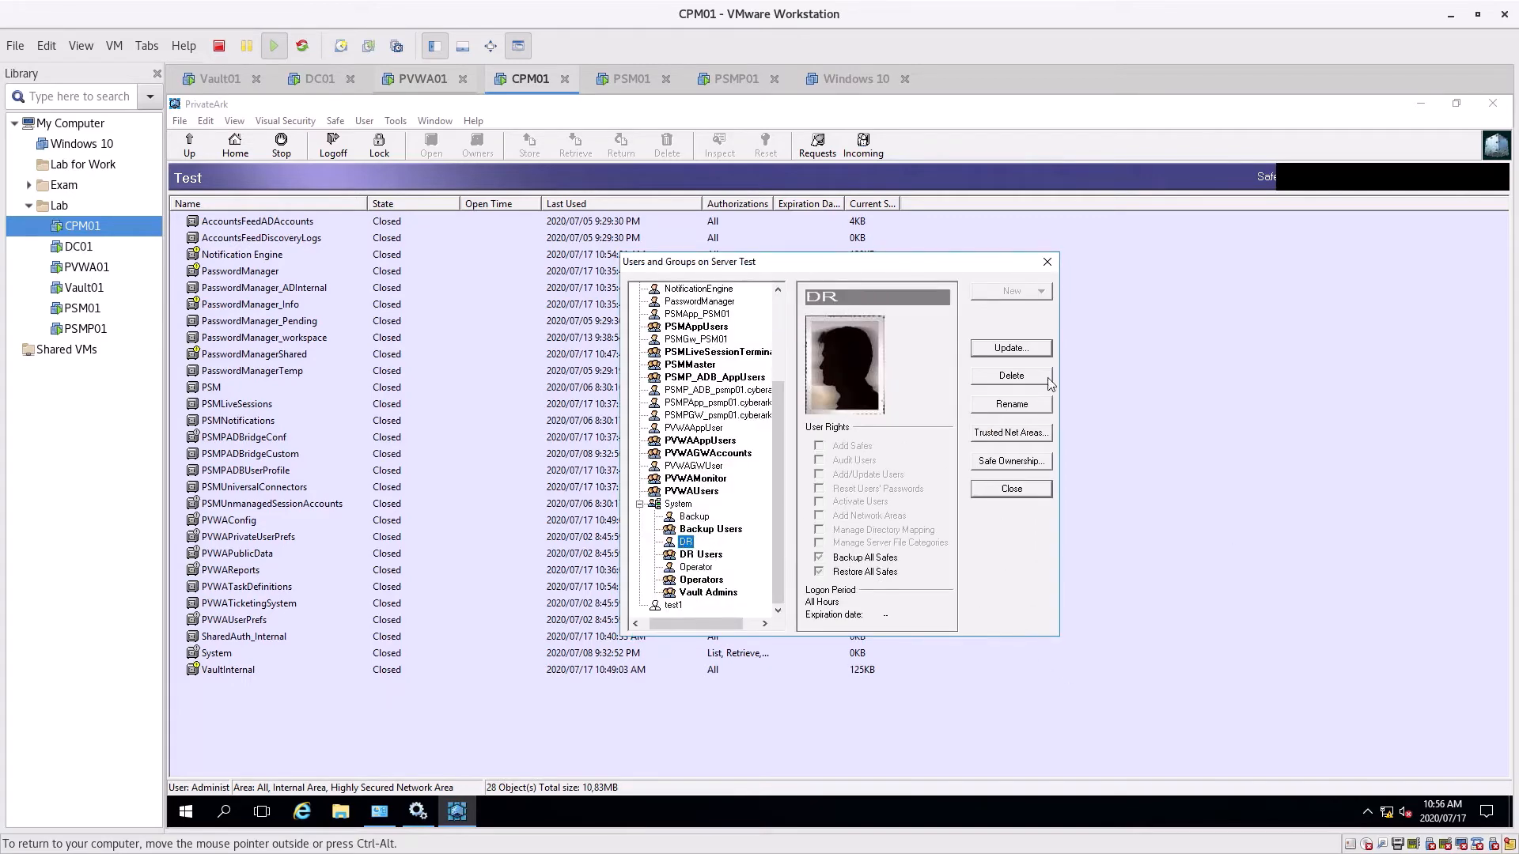
left_click(1011, 348)
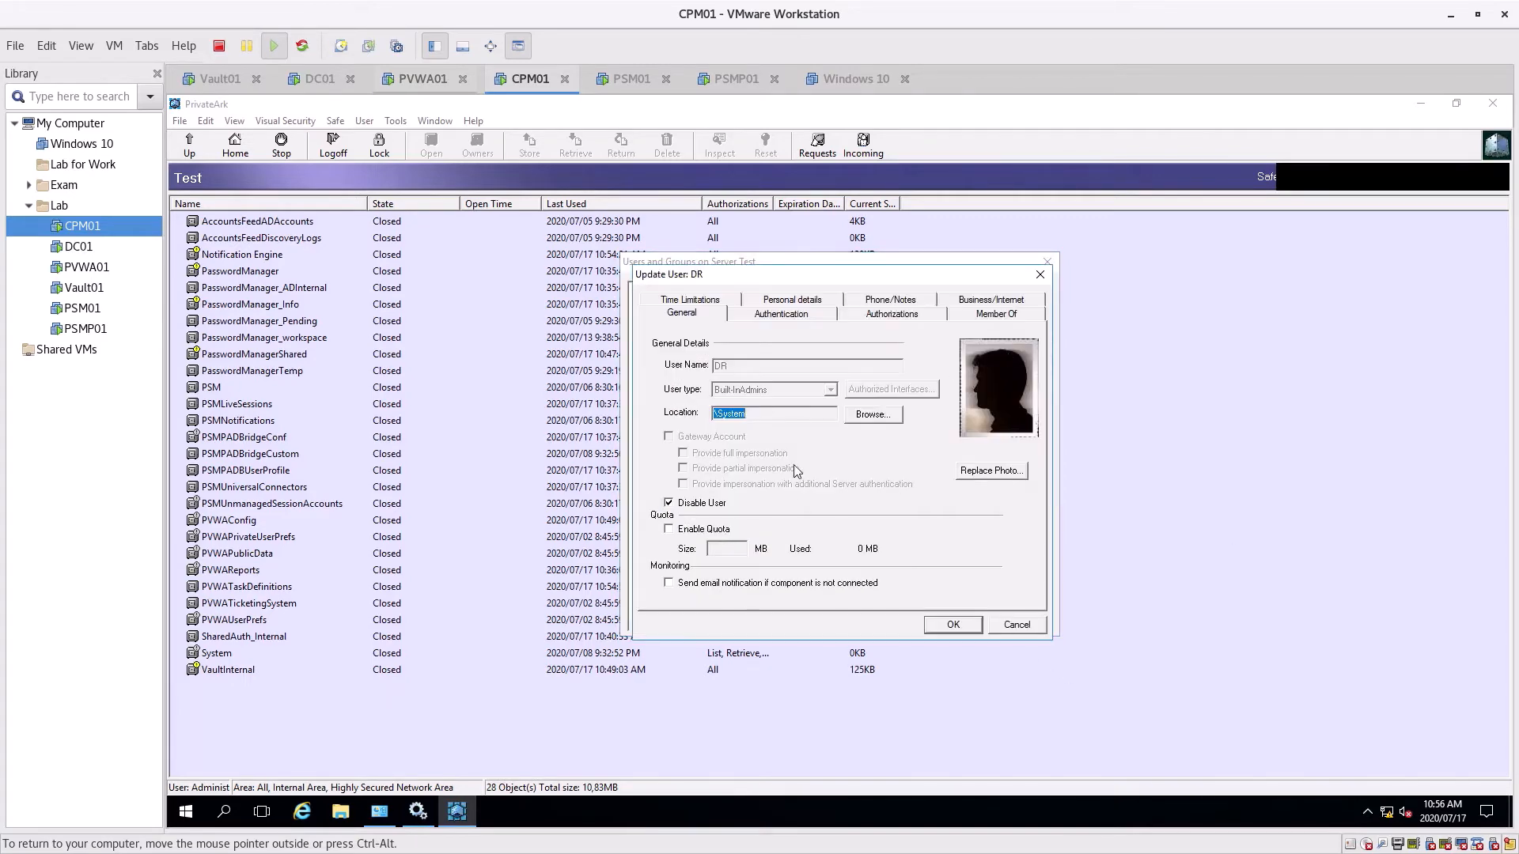
left_click(1017, 625)
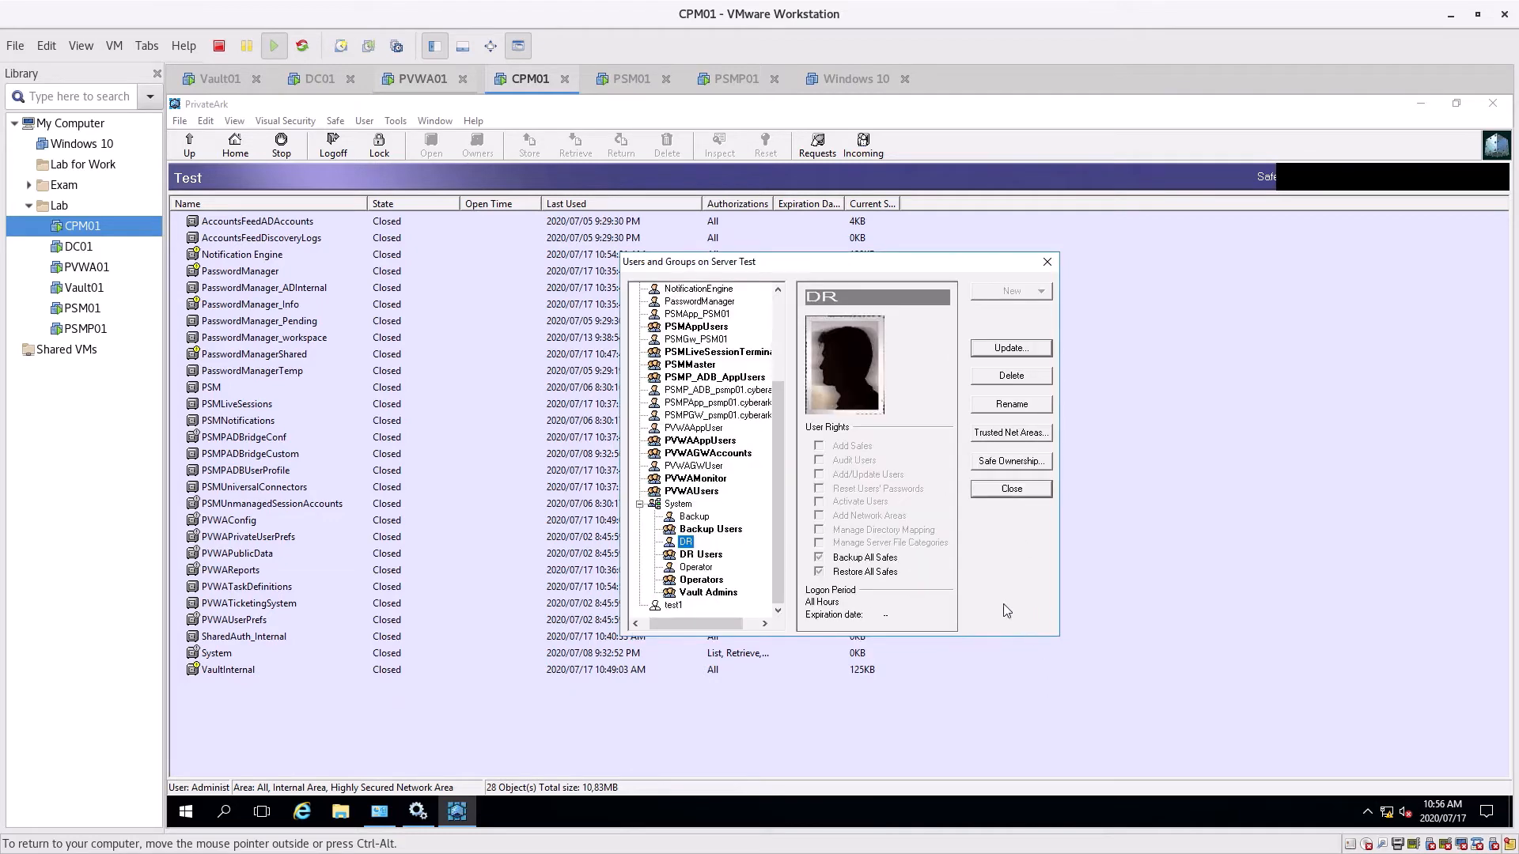
left_click(696, 566)
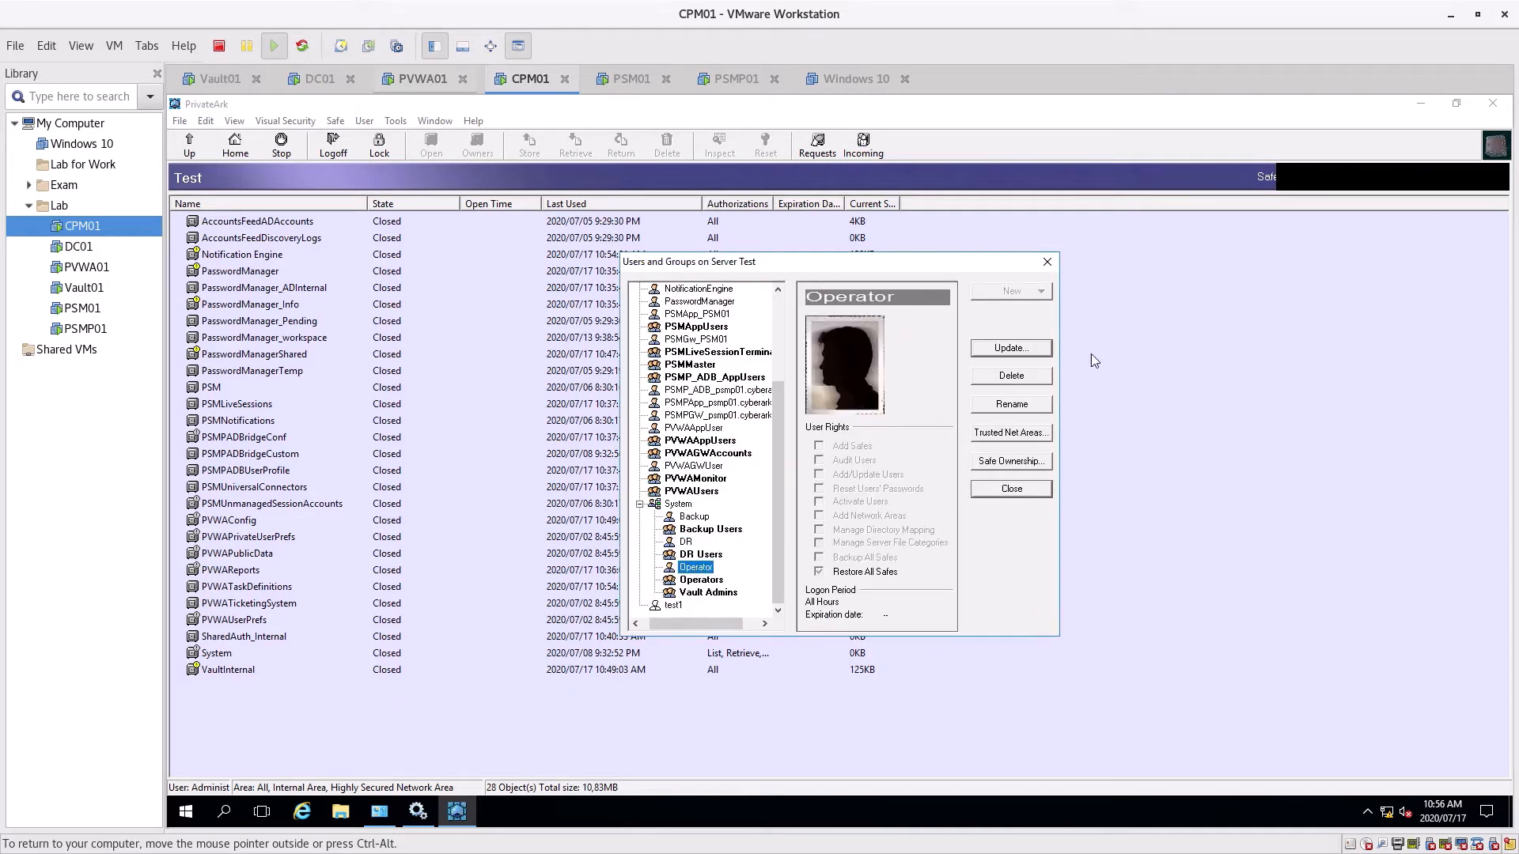
left_click(1011, 348)
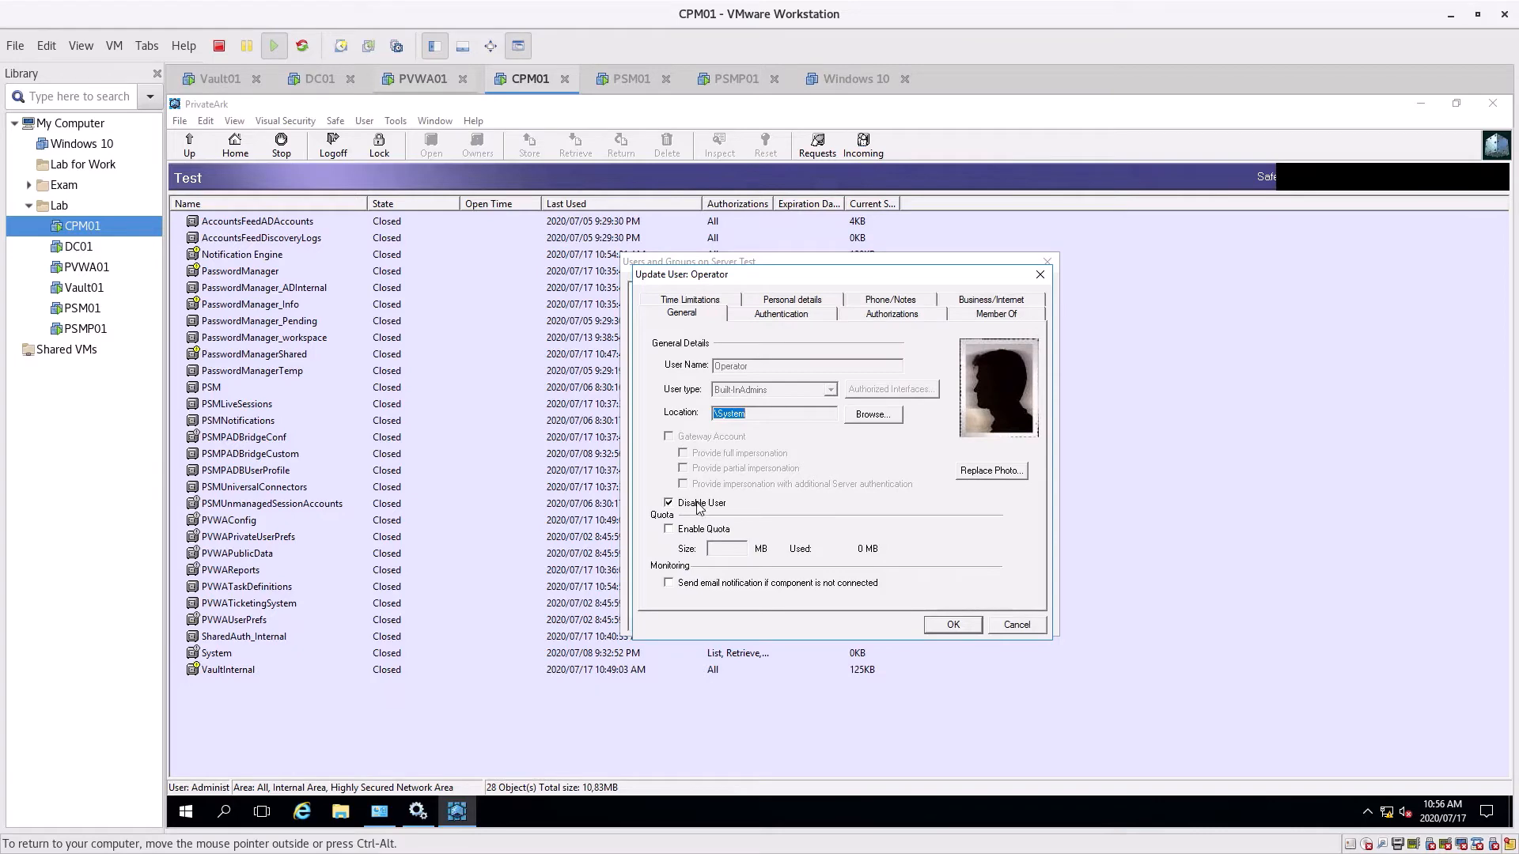
left_click(1009, 627)
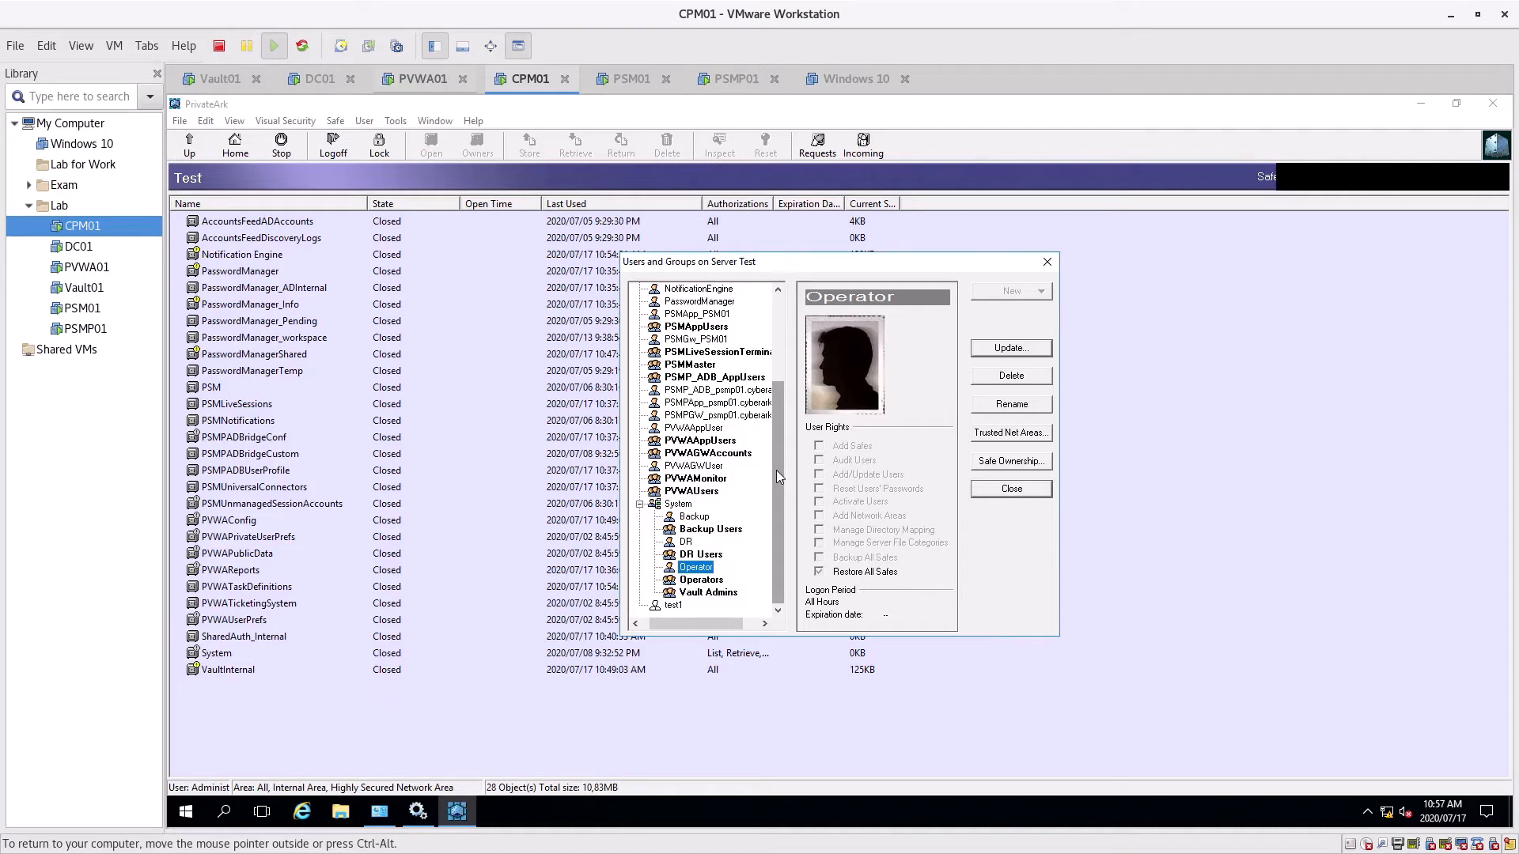
Check rights of PSMPApp_psmp01, PSMP_ADB_psmp01, PSMApp_PSM01, PSMGw_PSM01 and the Backup Users group
left_click_drag(776, 470, 795, 371)
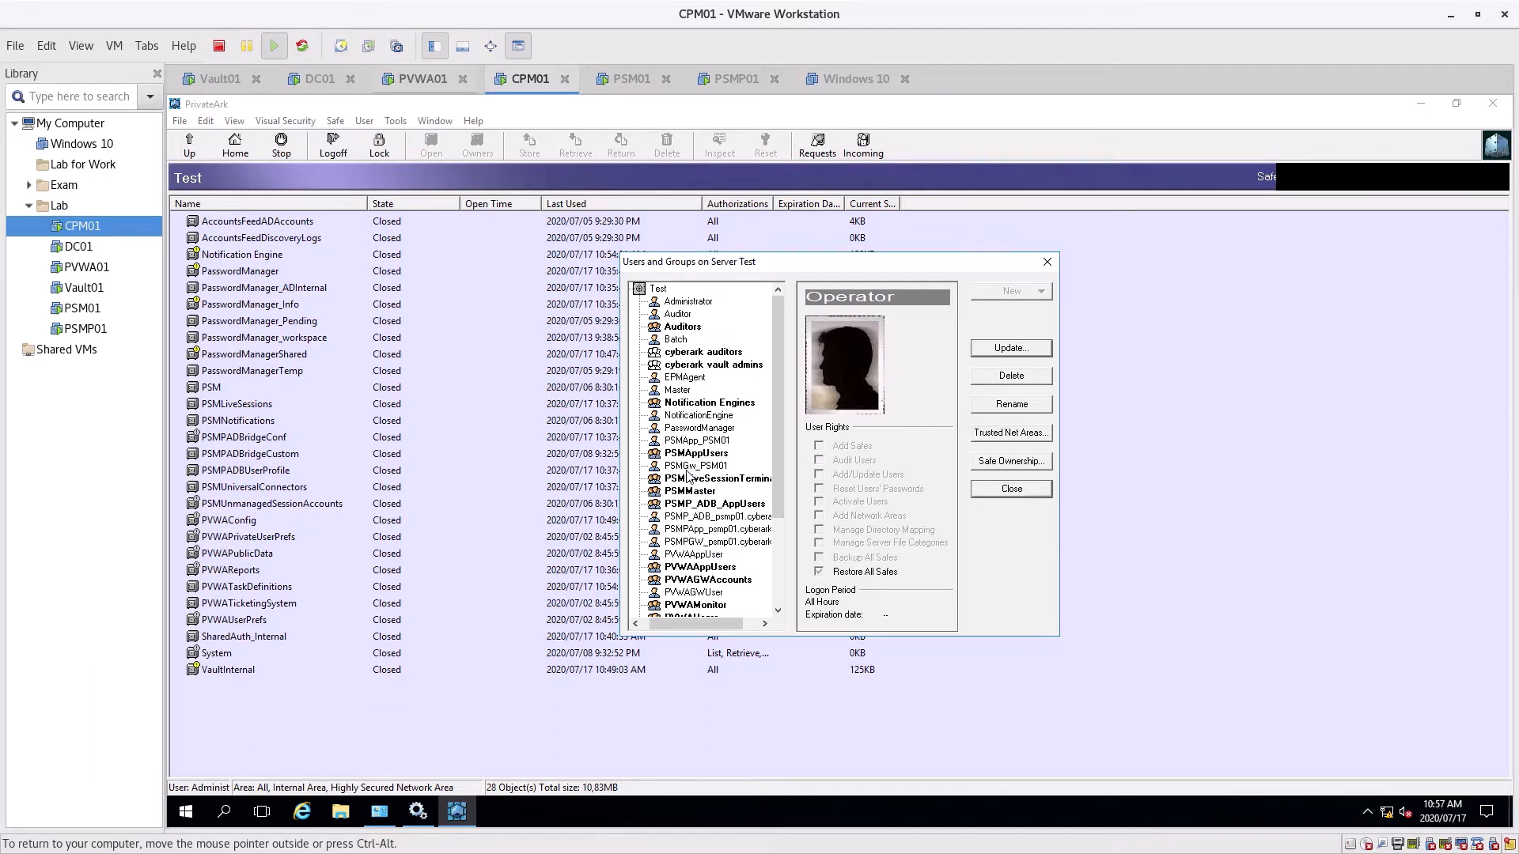
scroll(718, 492, "down", 3)
scroll(724, 415, "up", 2)
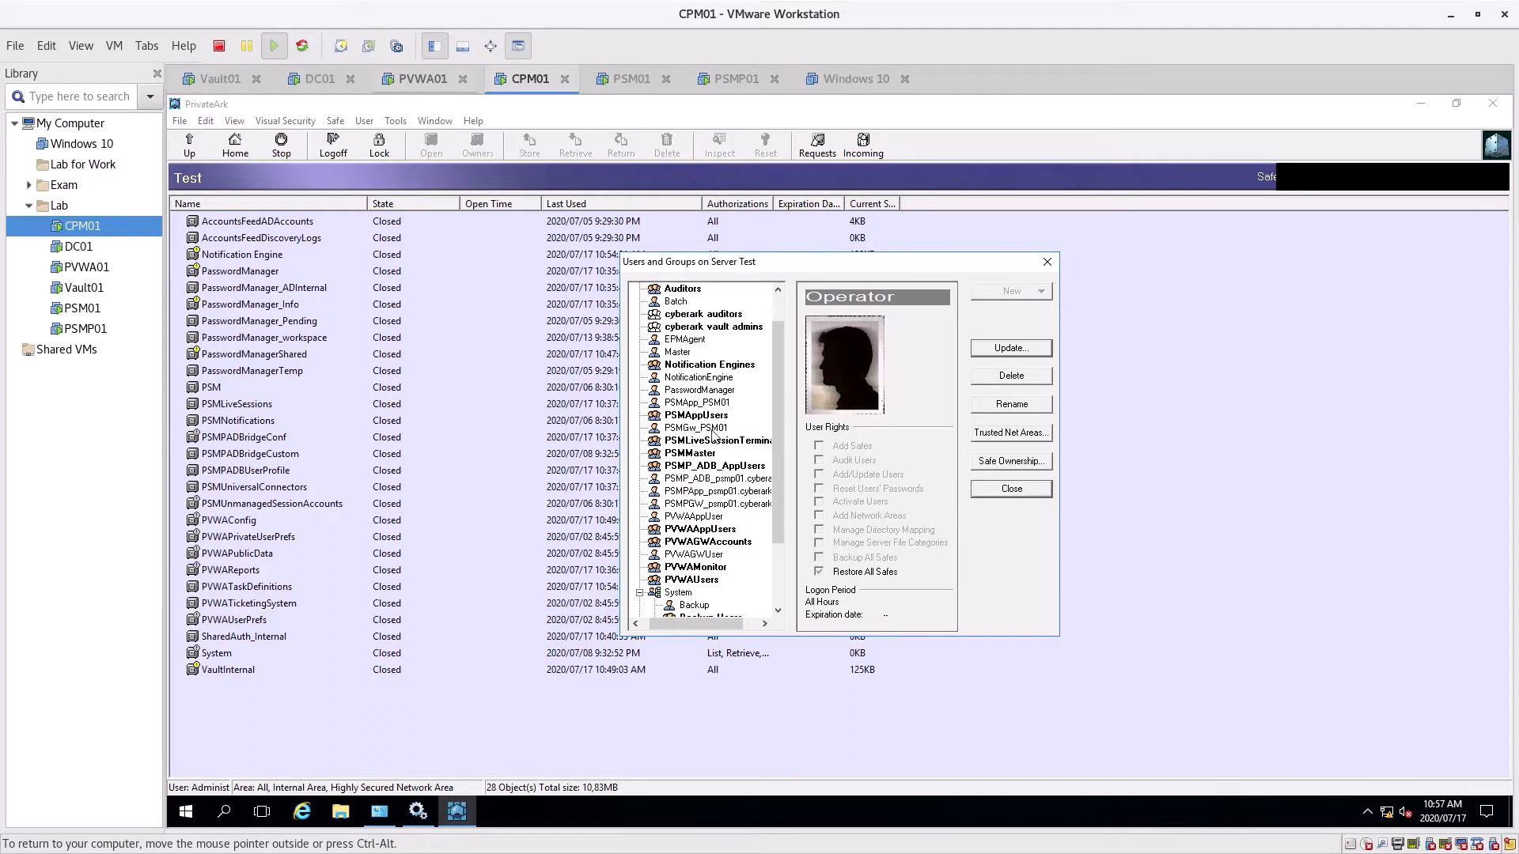
left_click(722, 492)
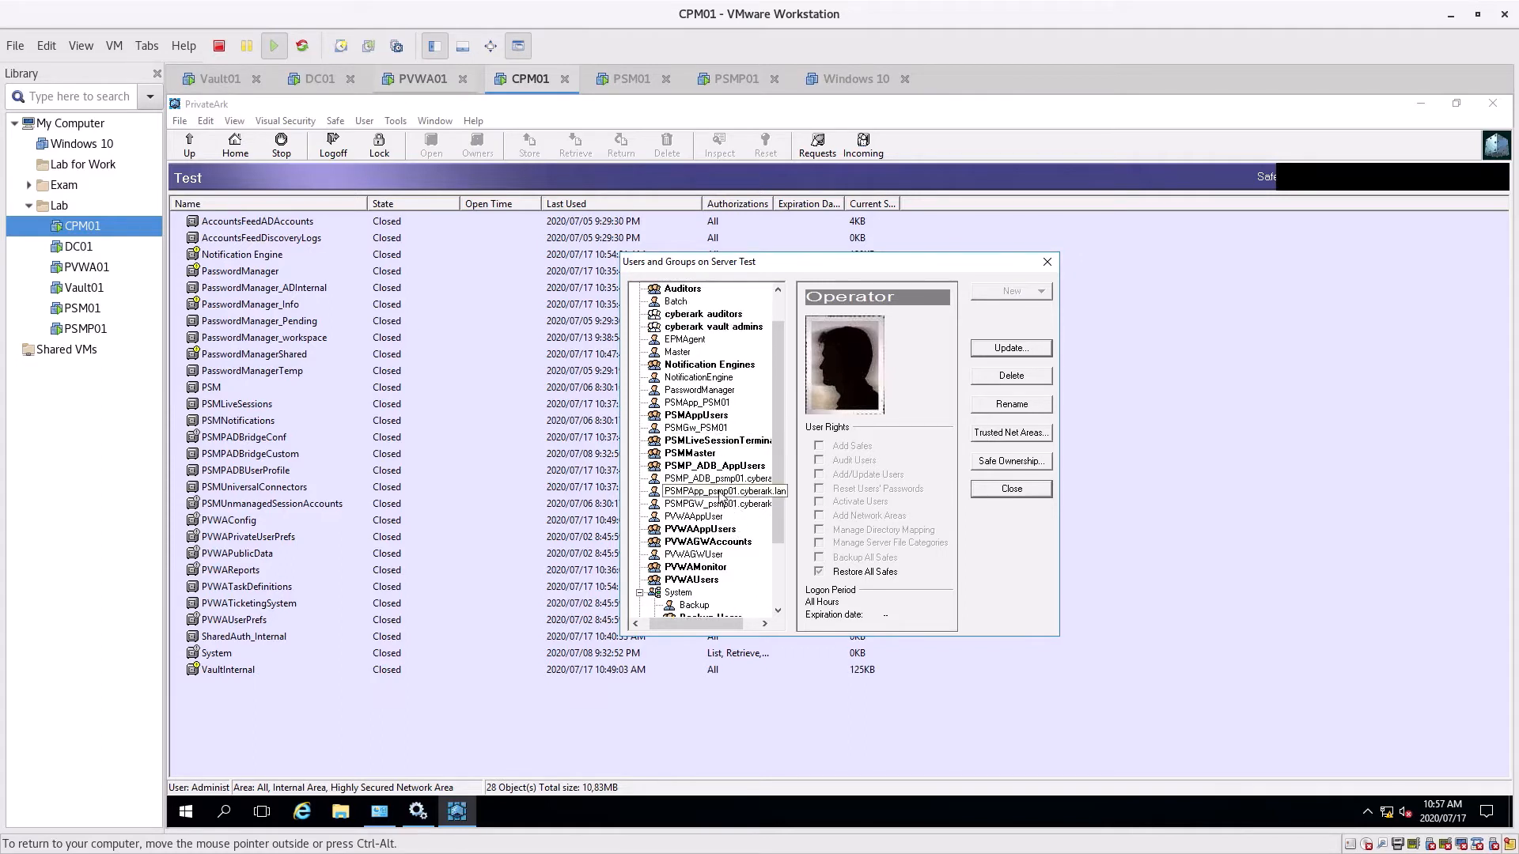
left_click(710, 618)
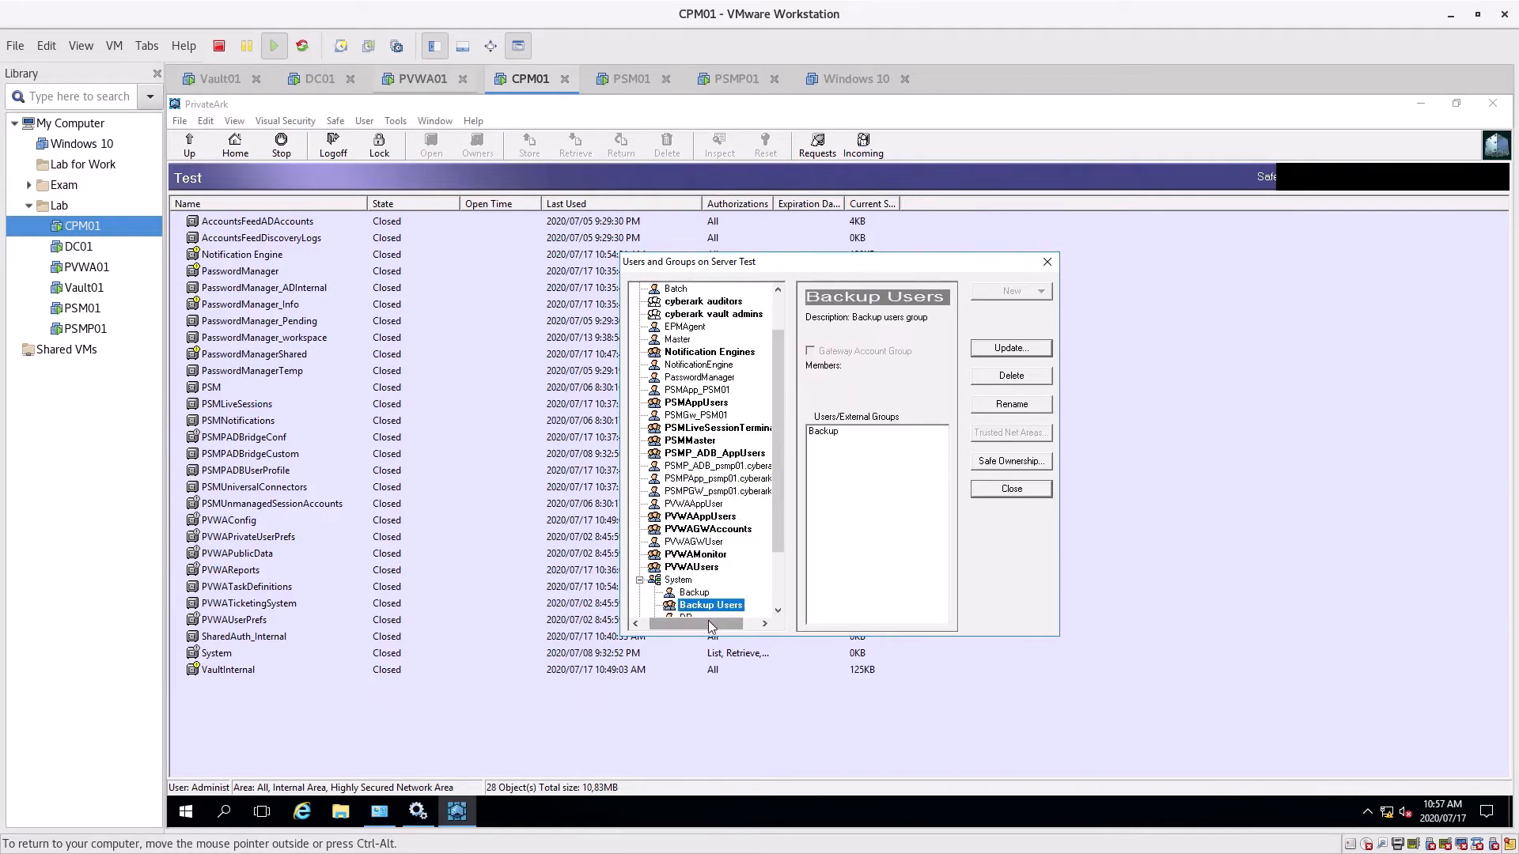
left_click(680, 467)
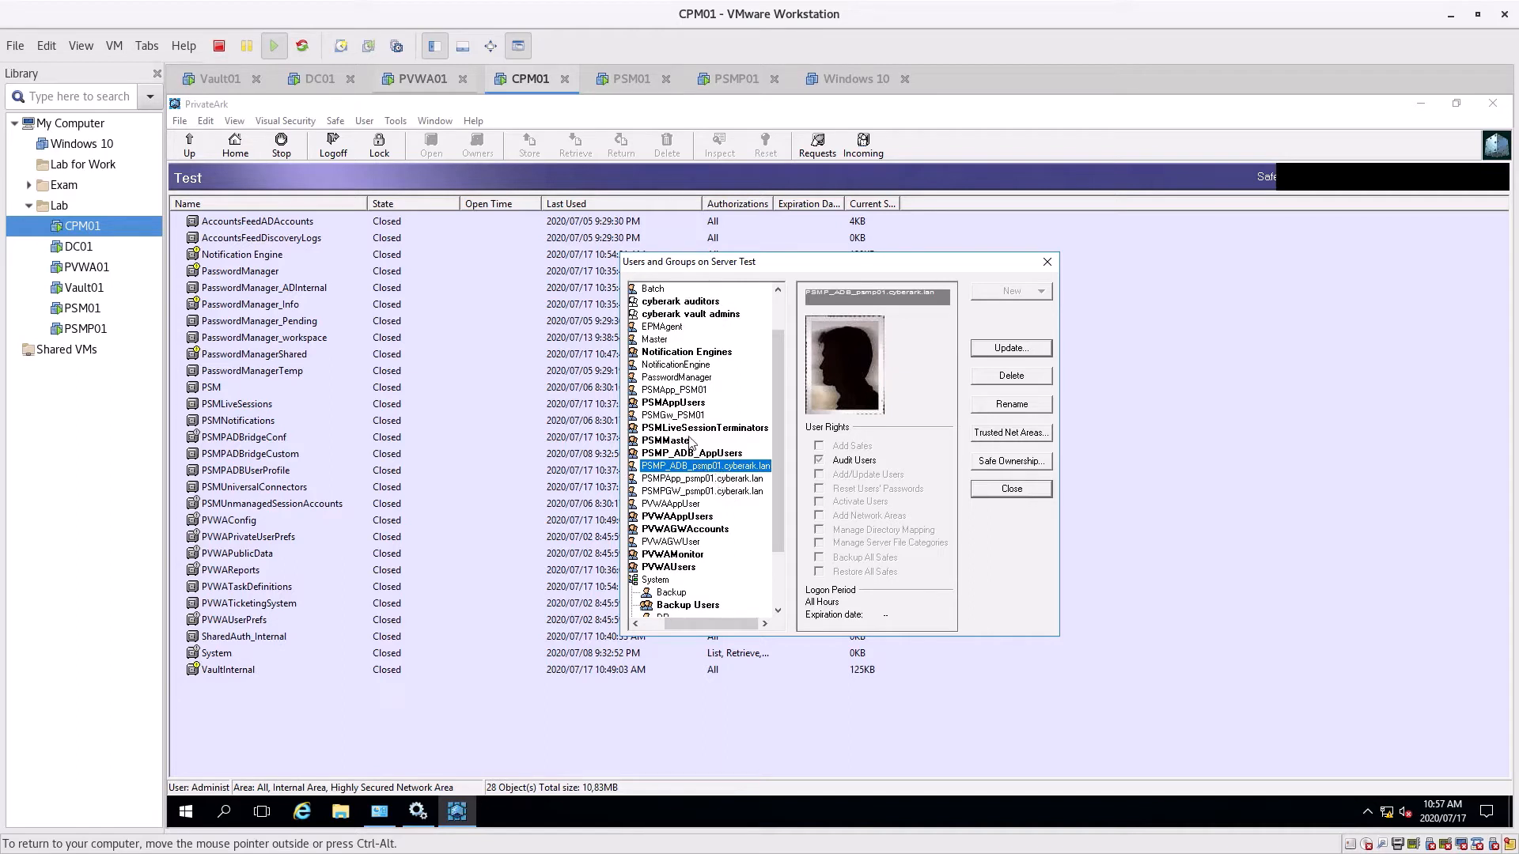
left_click(683, 390)
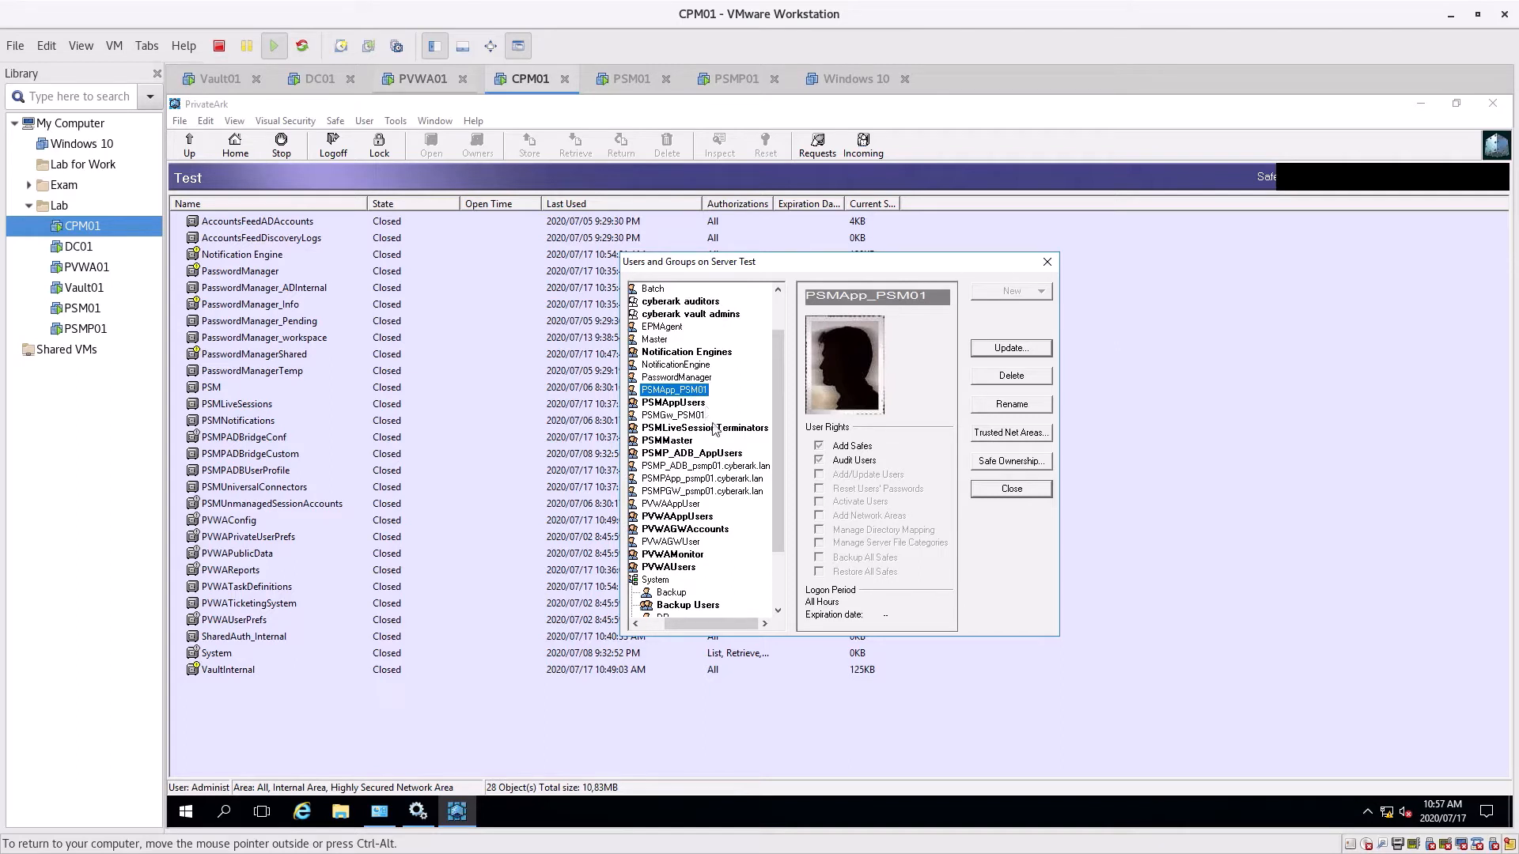
left_click(664, 415)
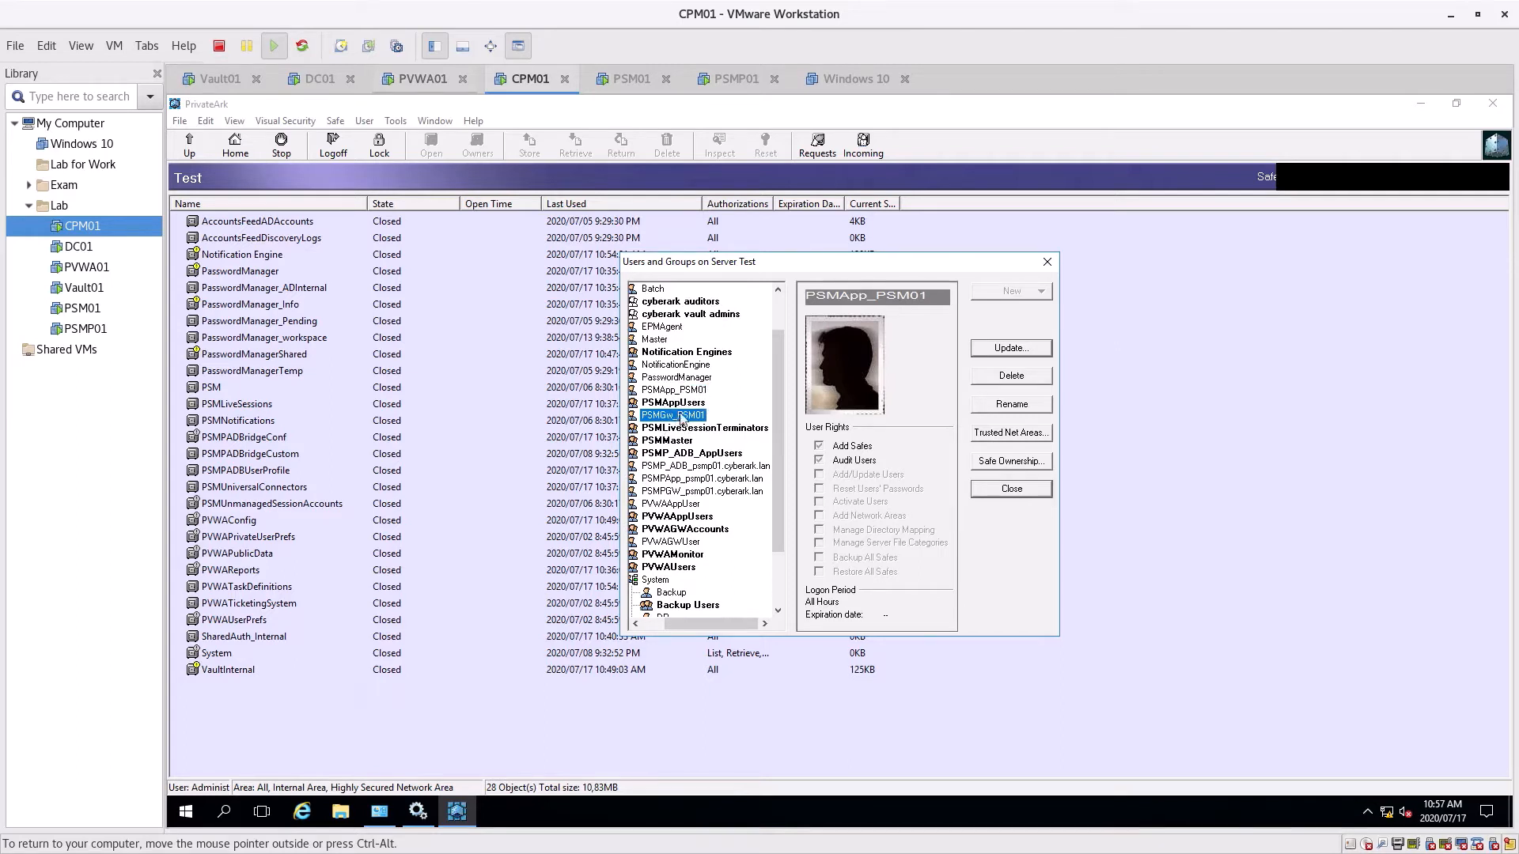
Compare PVWAGWUser and PVWAAppUser rights, ending on PVWAGWUser with only Audit Users
scroll(704, 554, "down", 3)
scroll(707, 601, "up", 3)
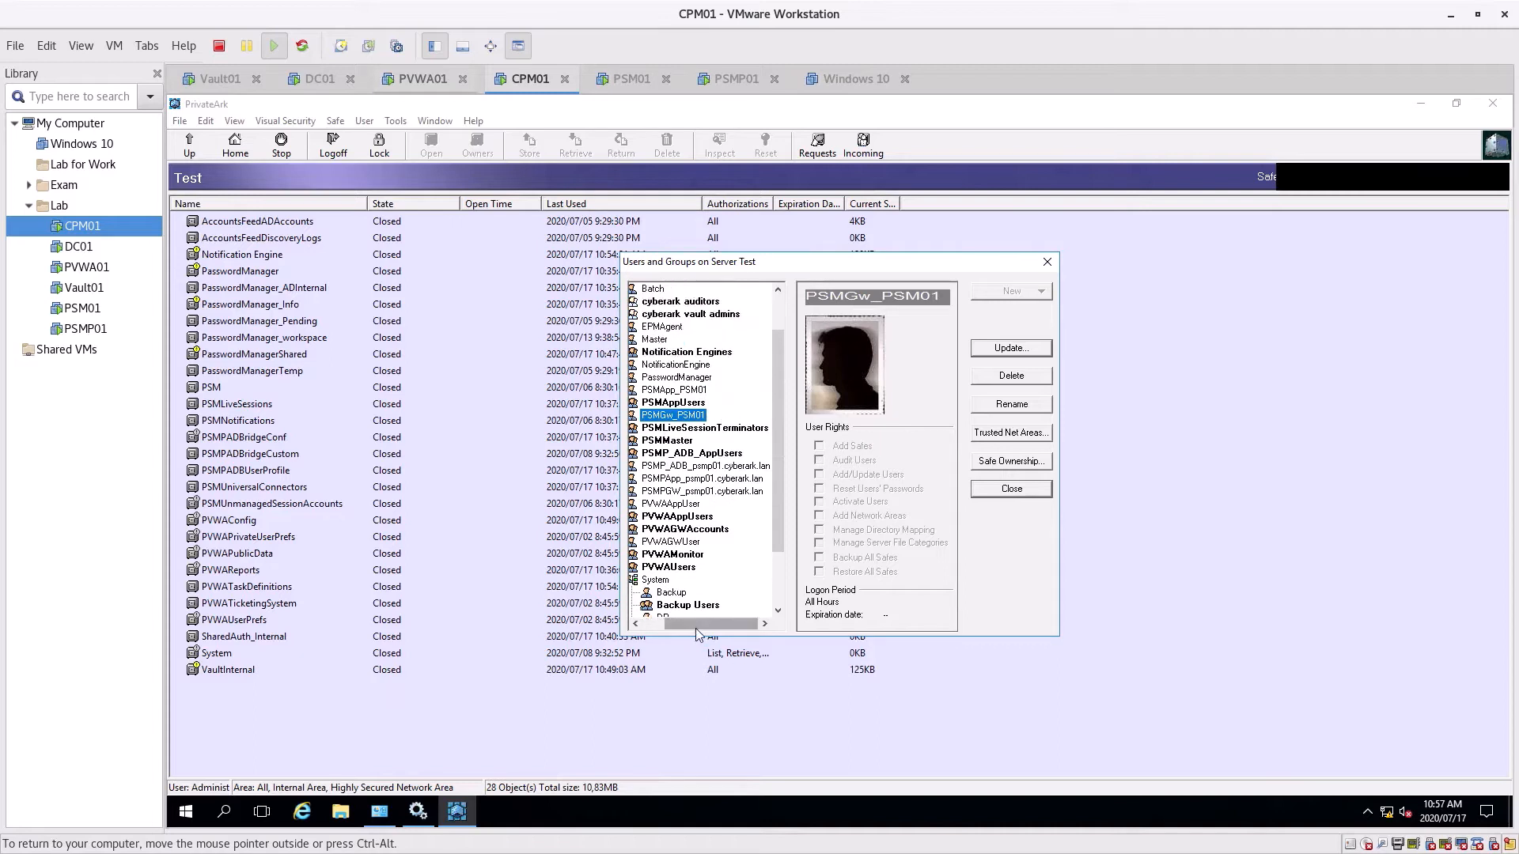
left_click_drag(709, 624, 693, 625)
scroll(704, 492, "down", 2)
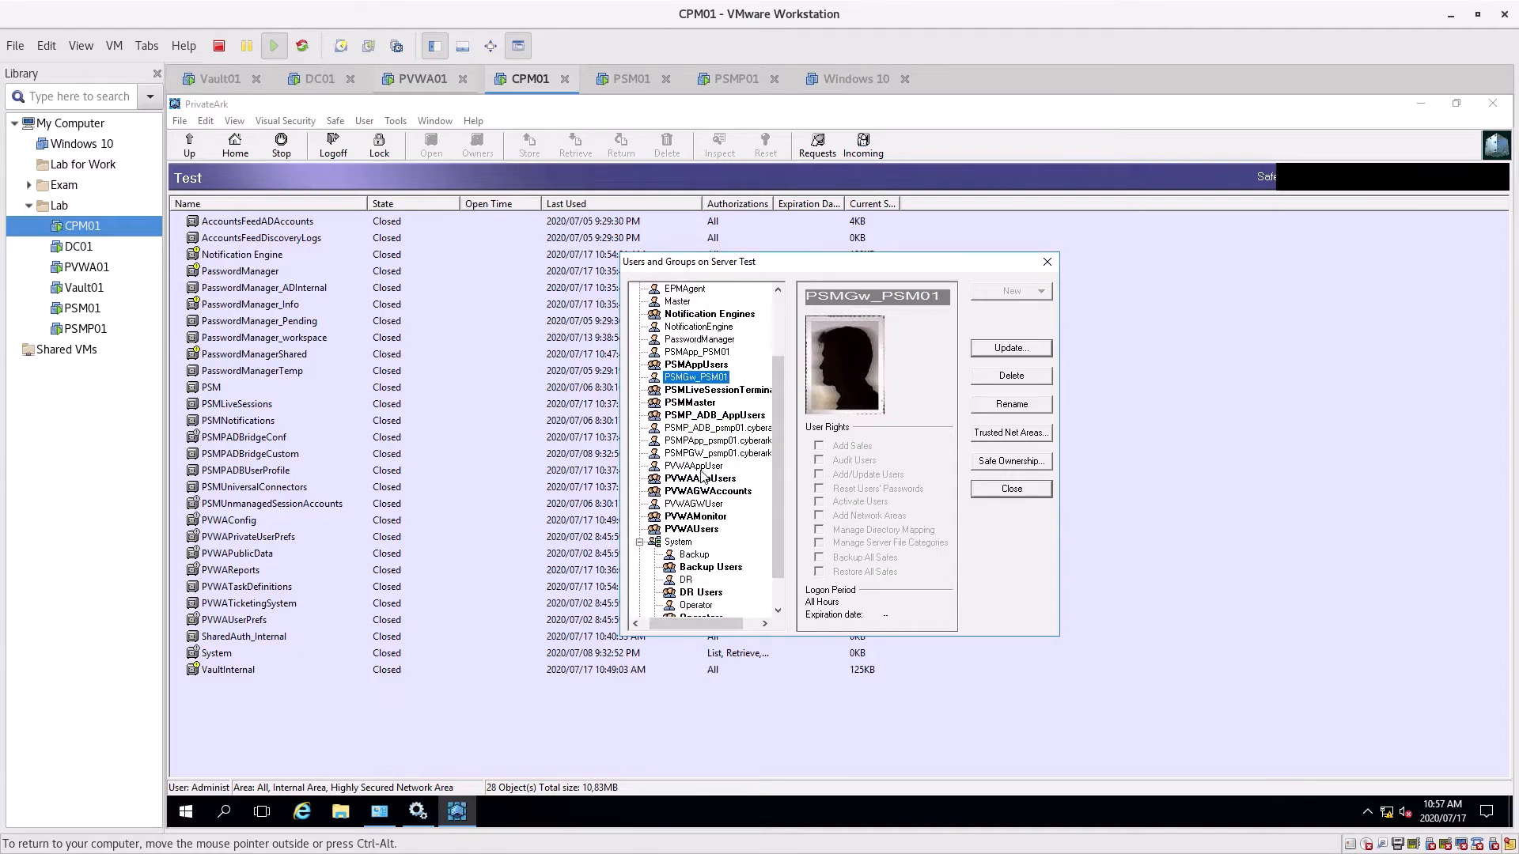
scroll(719, 493, "up", 1)
left_click(707, 504)
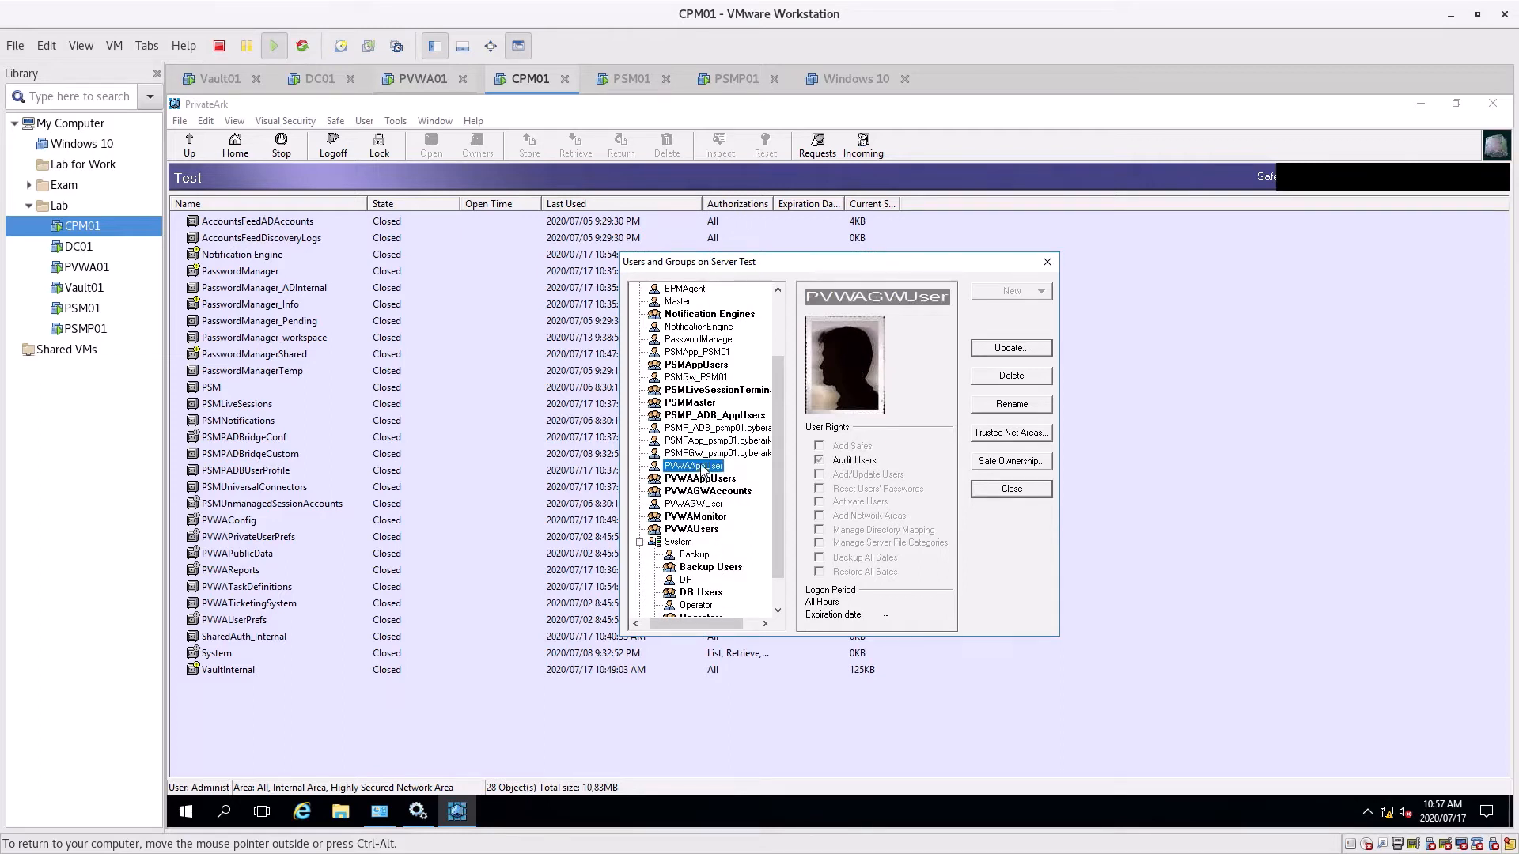
left_click(697, 468)
left_click(693, 506)
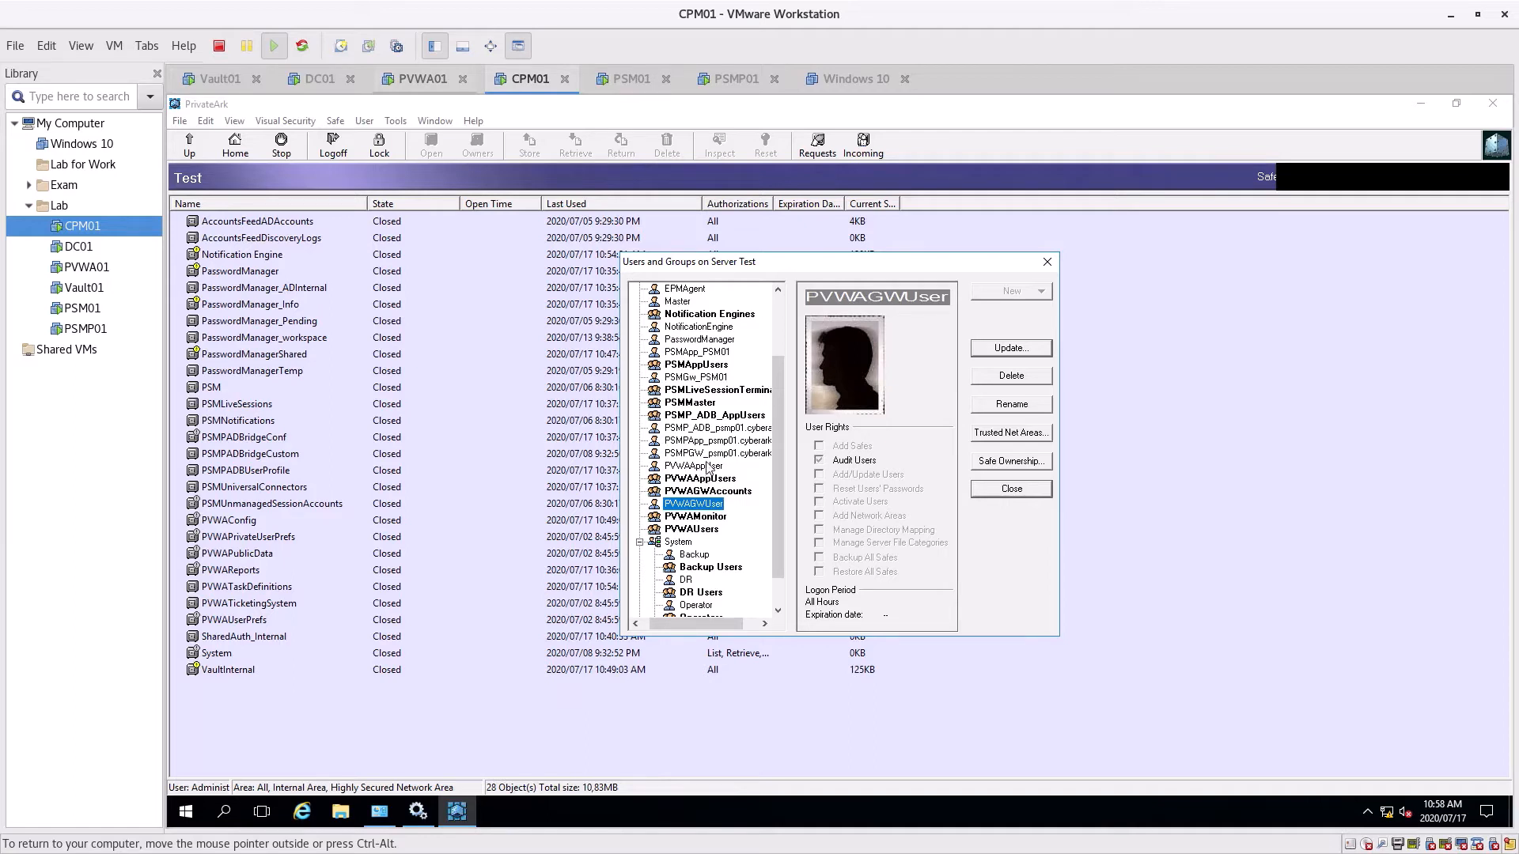
scroll(706, 468, "up", 3)
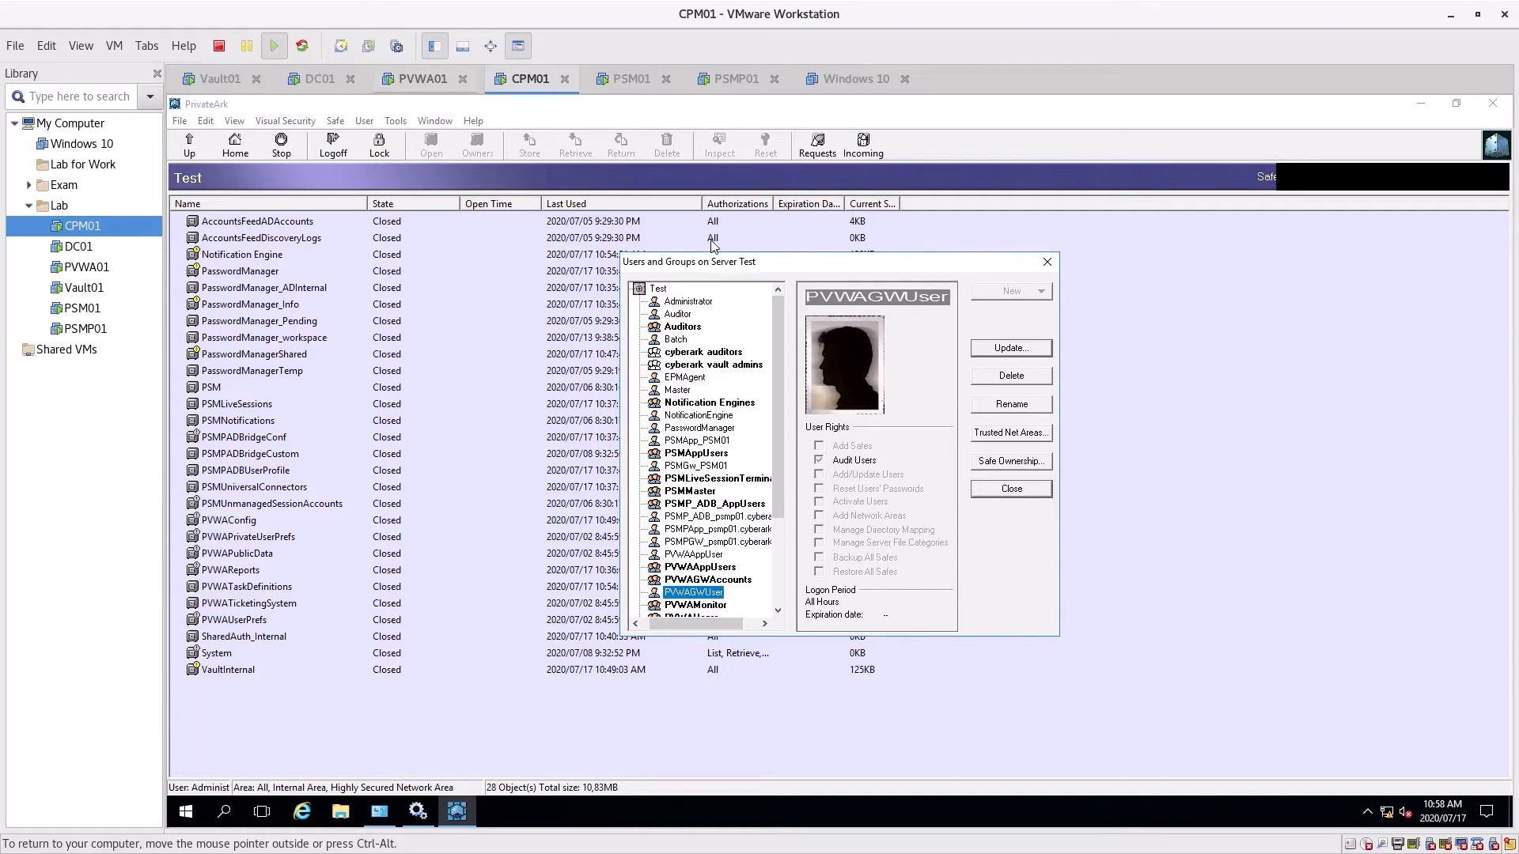
View the cyberark auditors and vault admins groups and Test server details, then cancel a new user
left_click(710, 352)
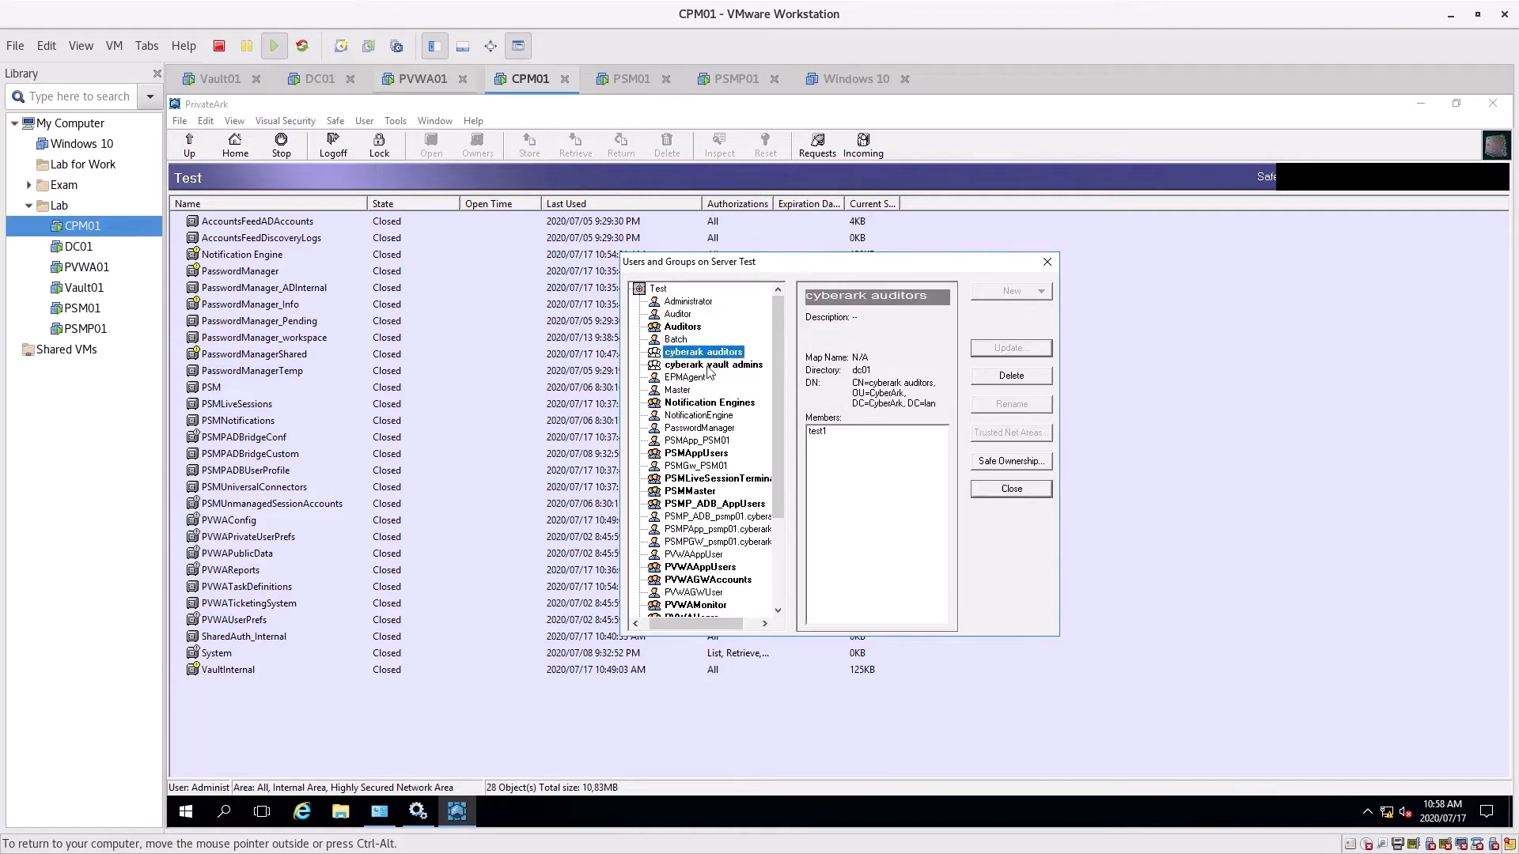
left_click(707, 366)
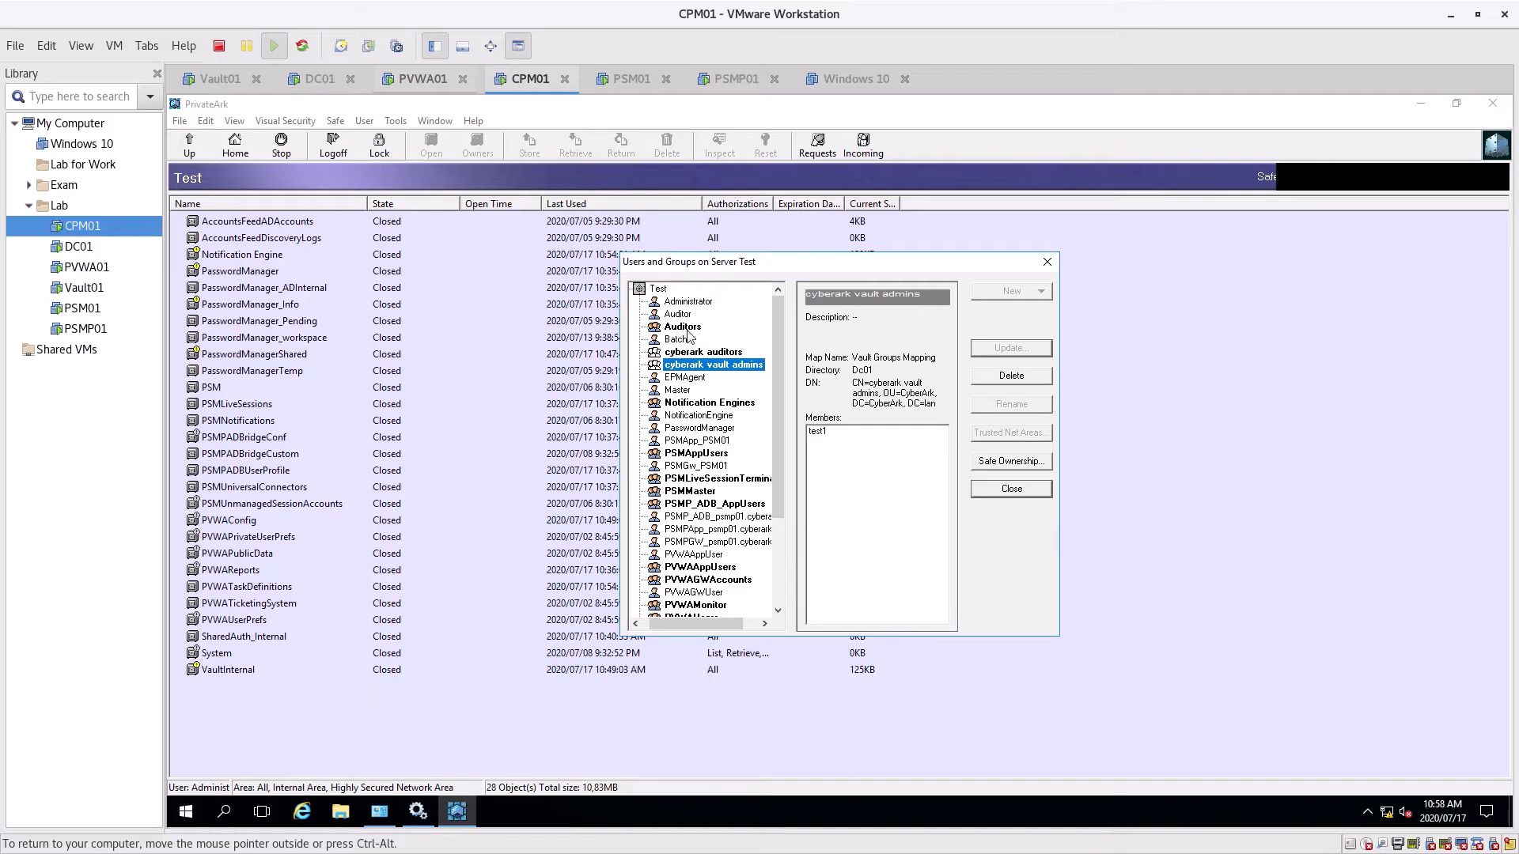
left_click(661, 290)
left_click(1010, 293)
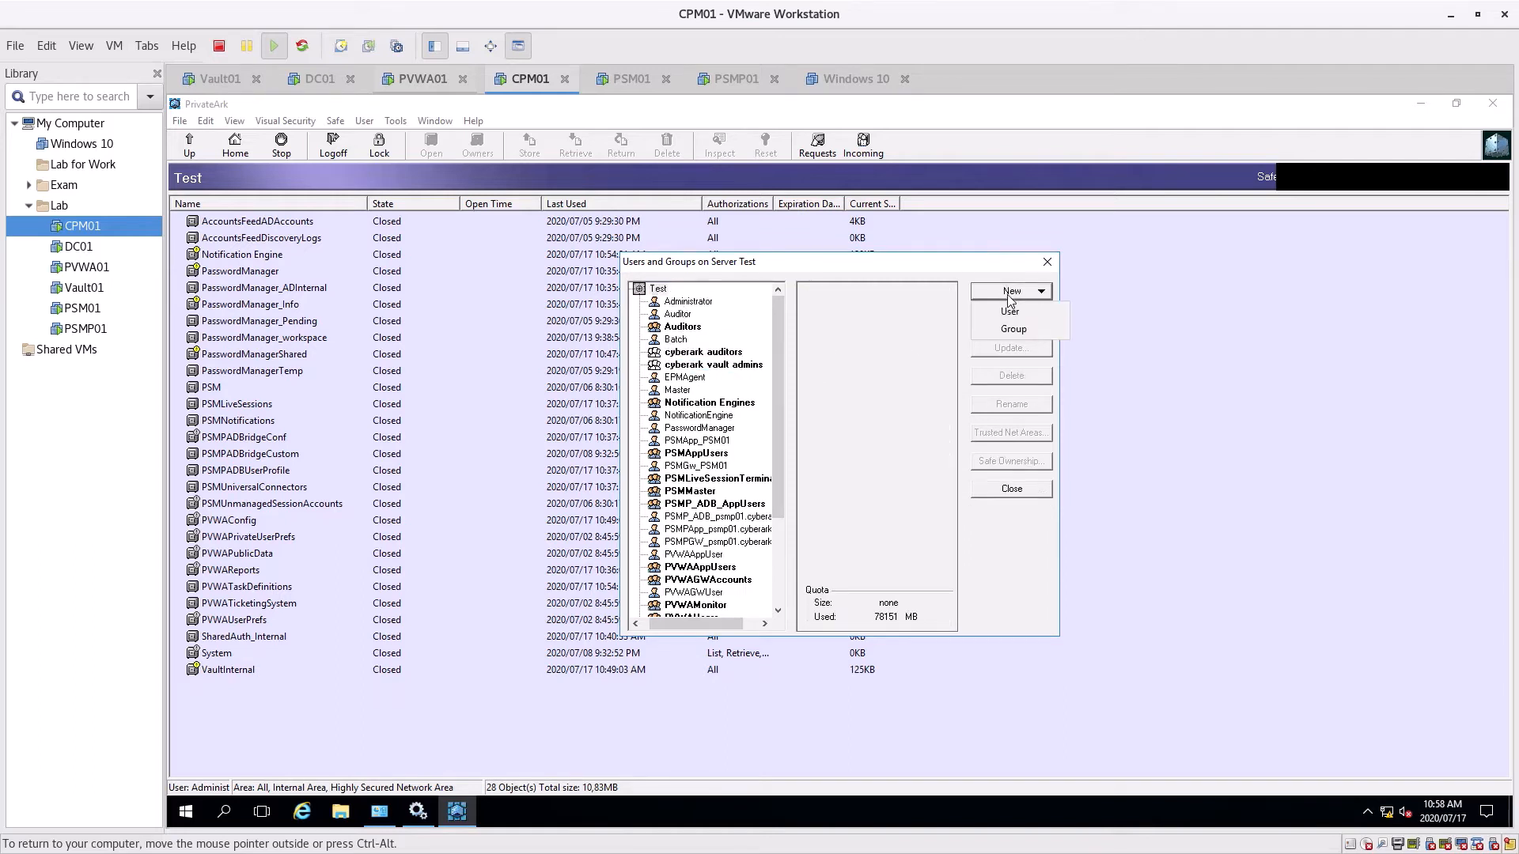
left_click(1020, 313)
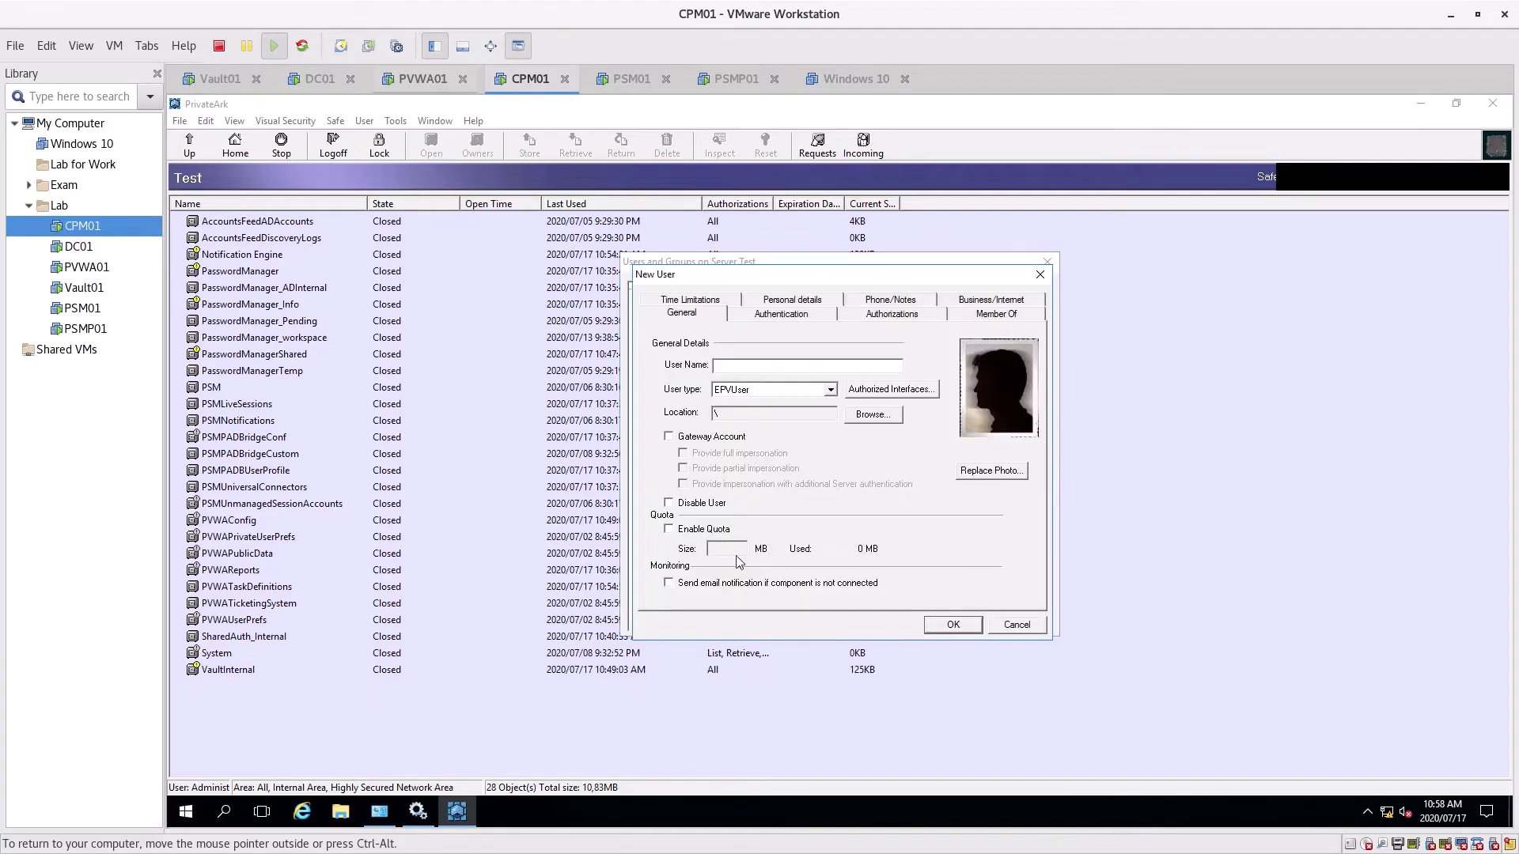
left_click(1024, 629)
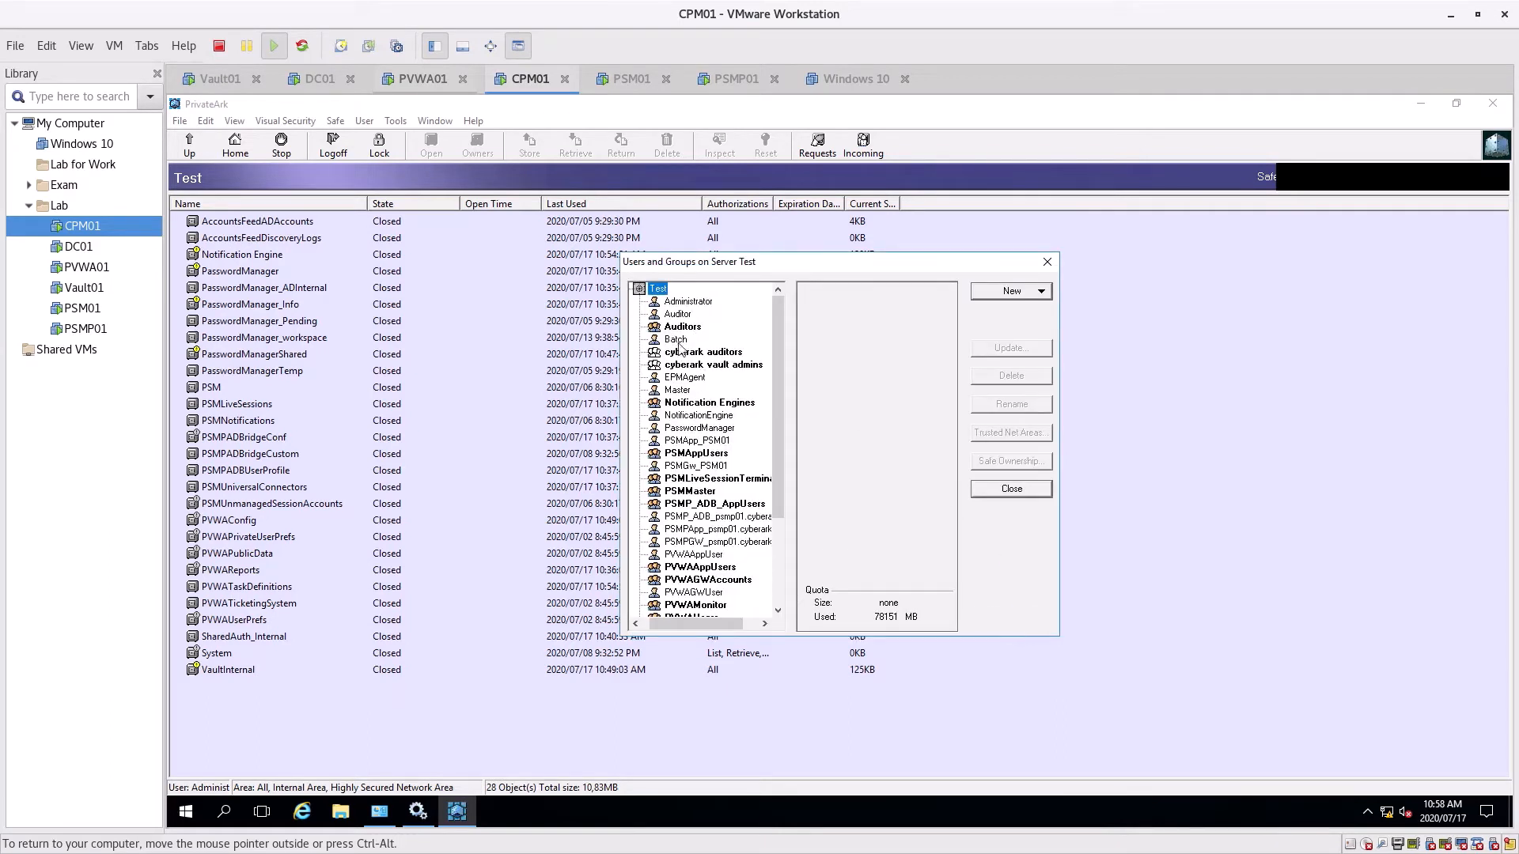
Recheck the auditors and vault admins groups and test1's rights, then close Users and Groups
left_click(692, 354)
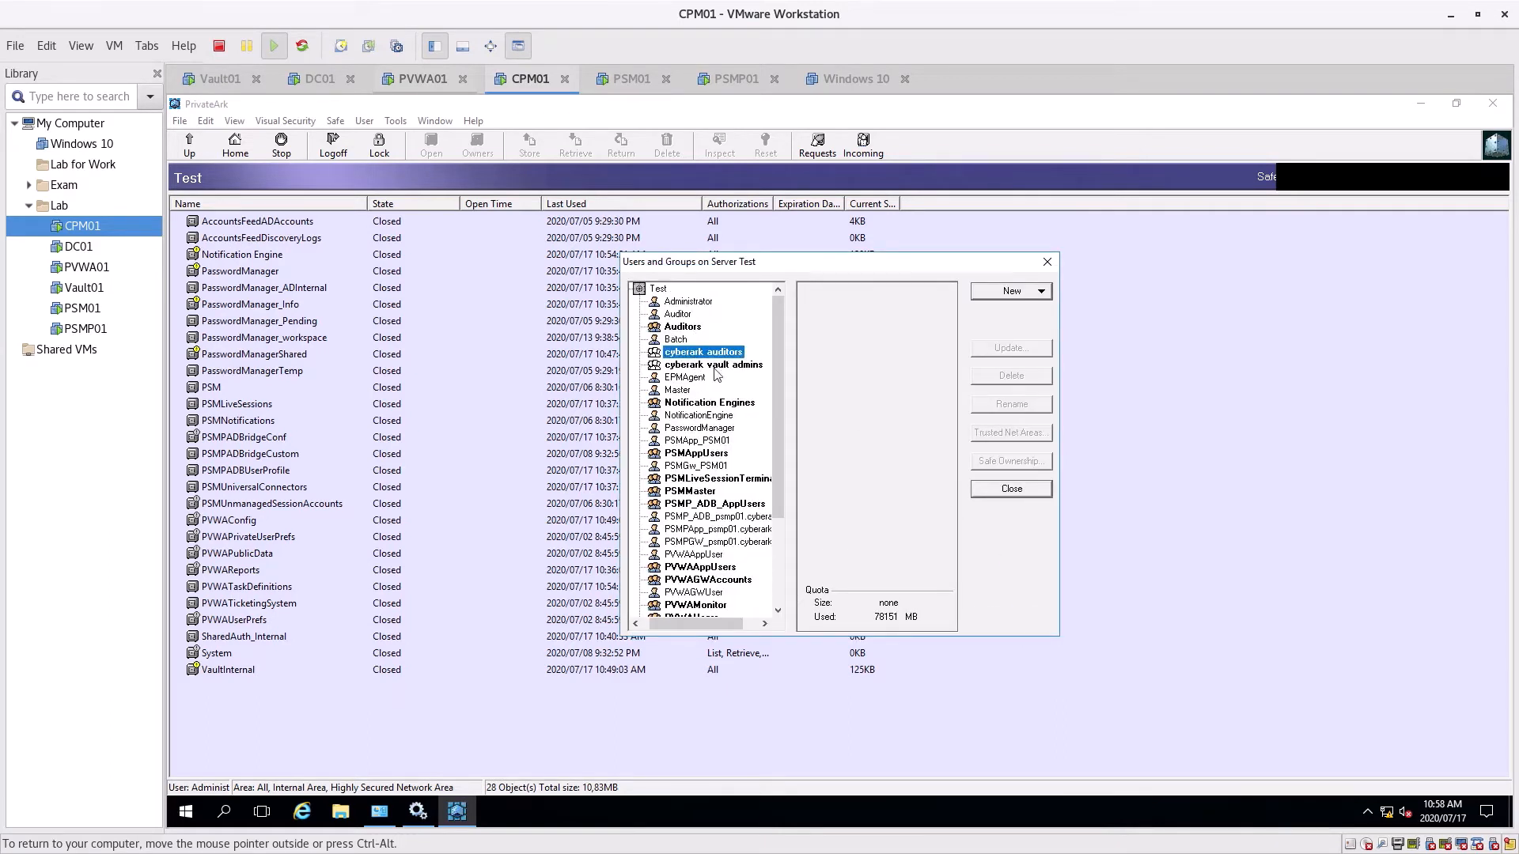
left_click(696, 366)
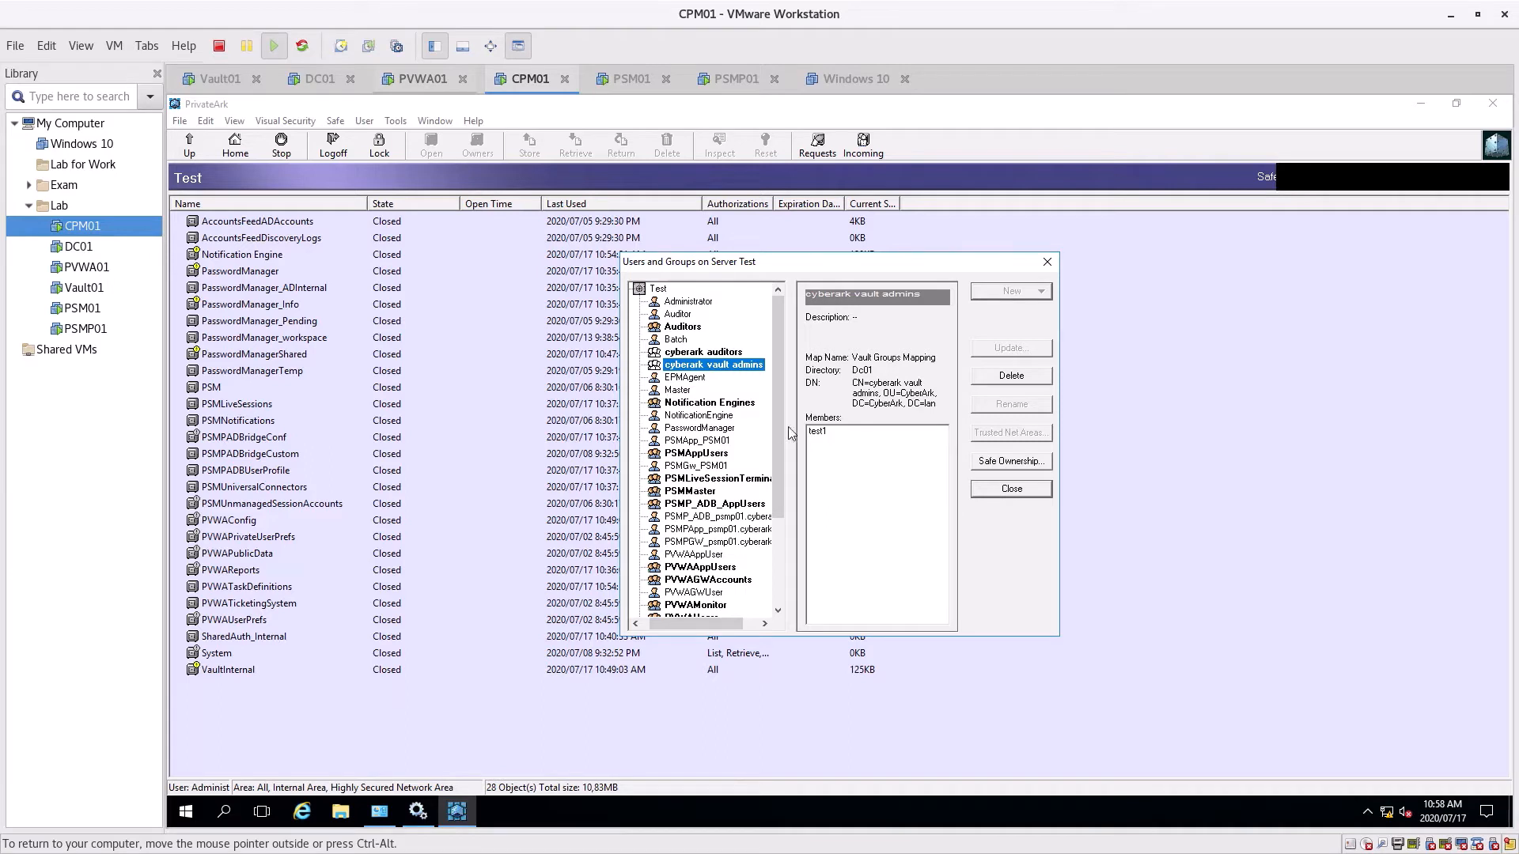
left_click(828, 433)
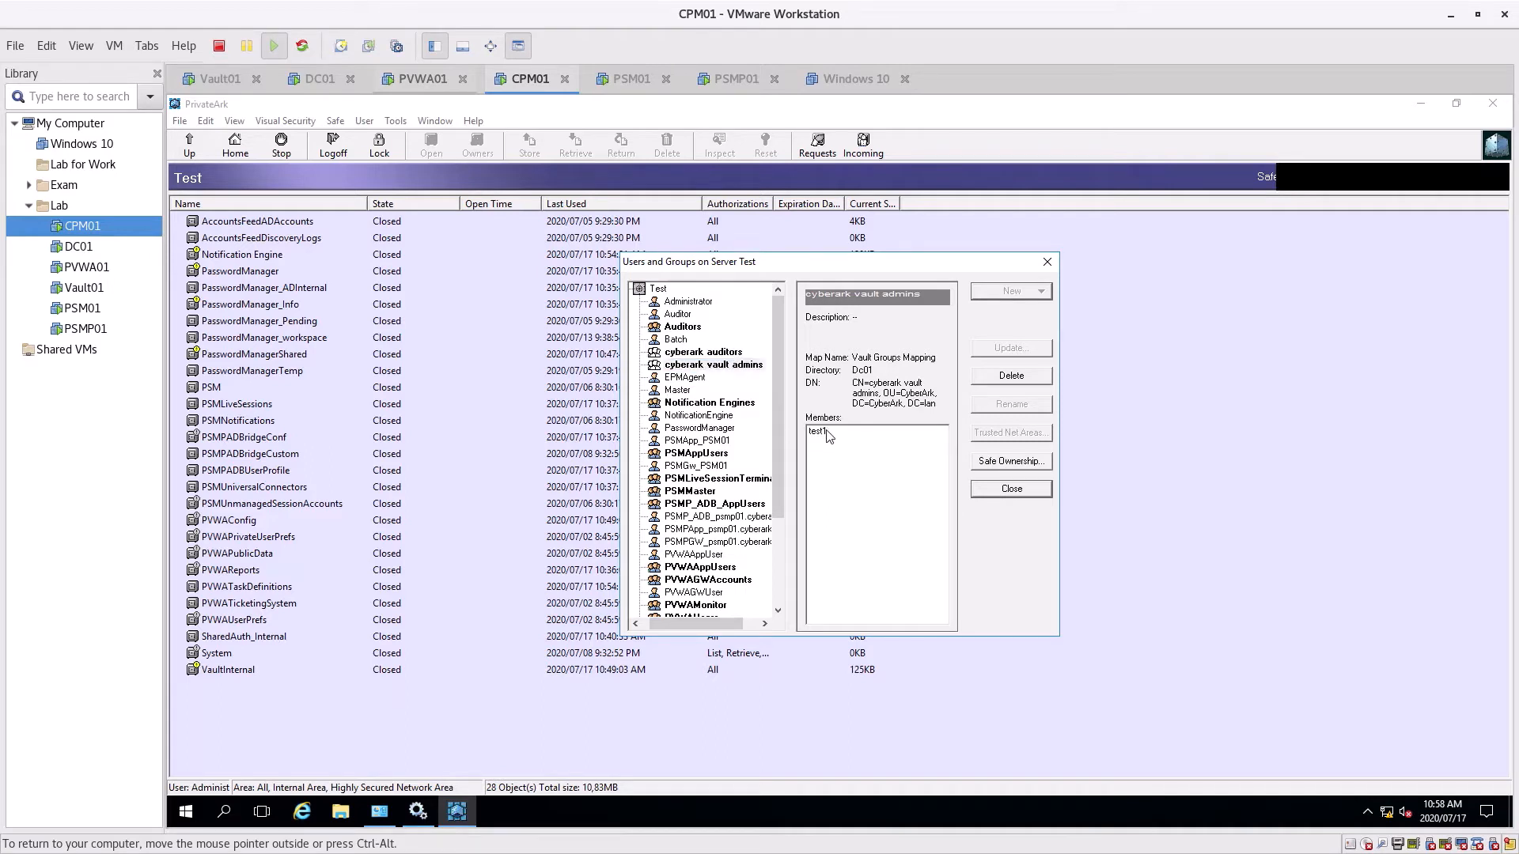
left_click(695, 353)
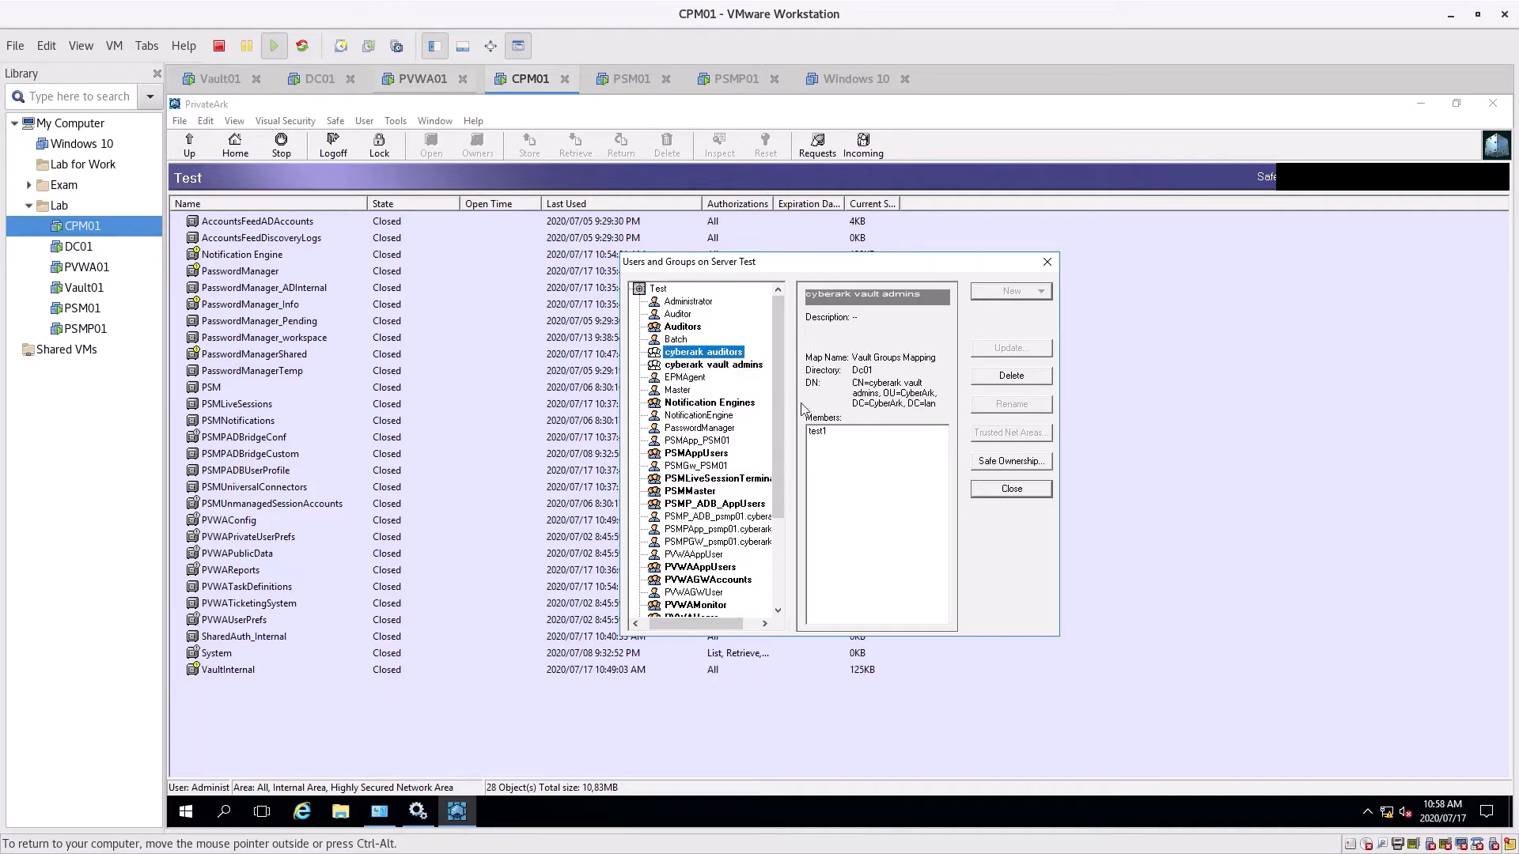
scroll(706, 484, "down", 3)
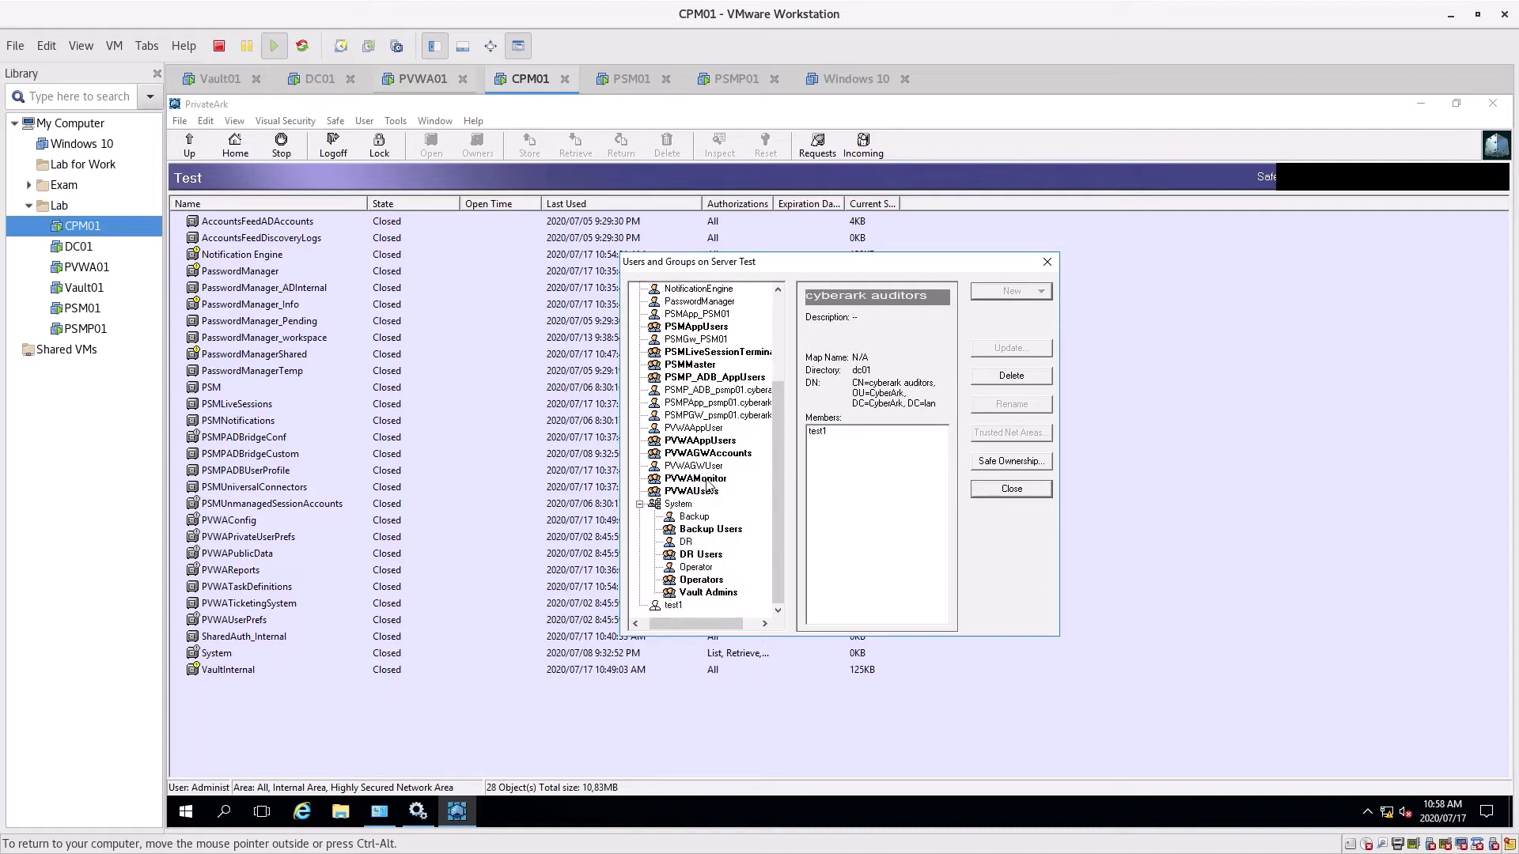
left_click(673, 606)
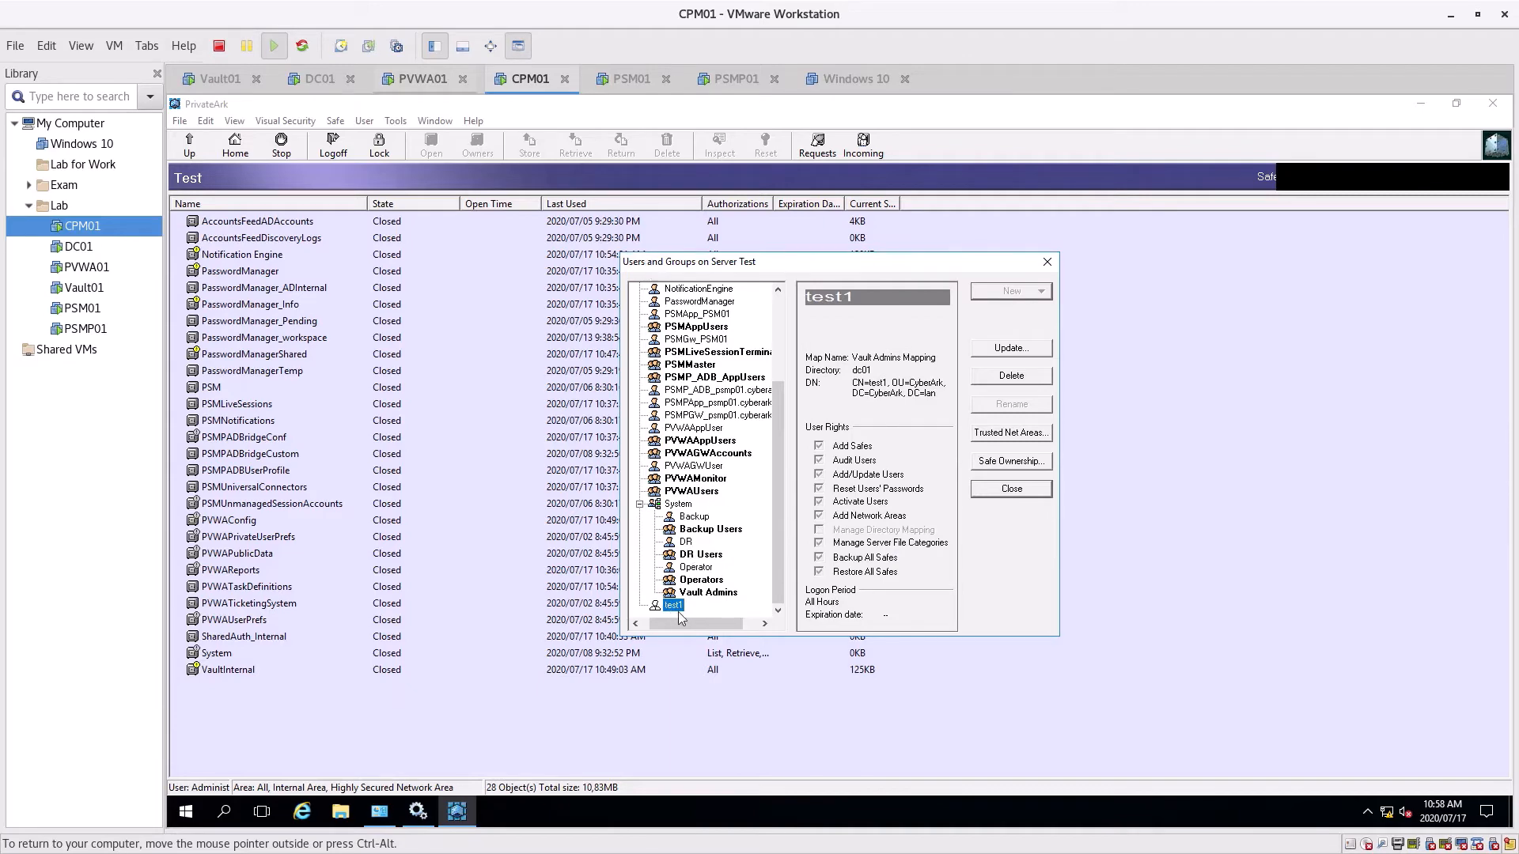
scroll(704, 437, "up", 4)
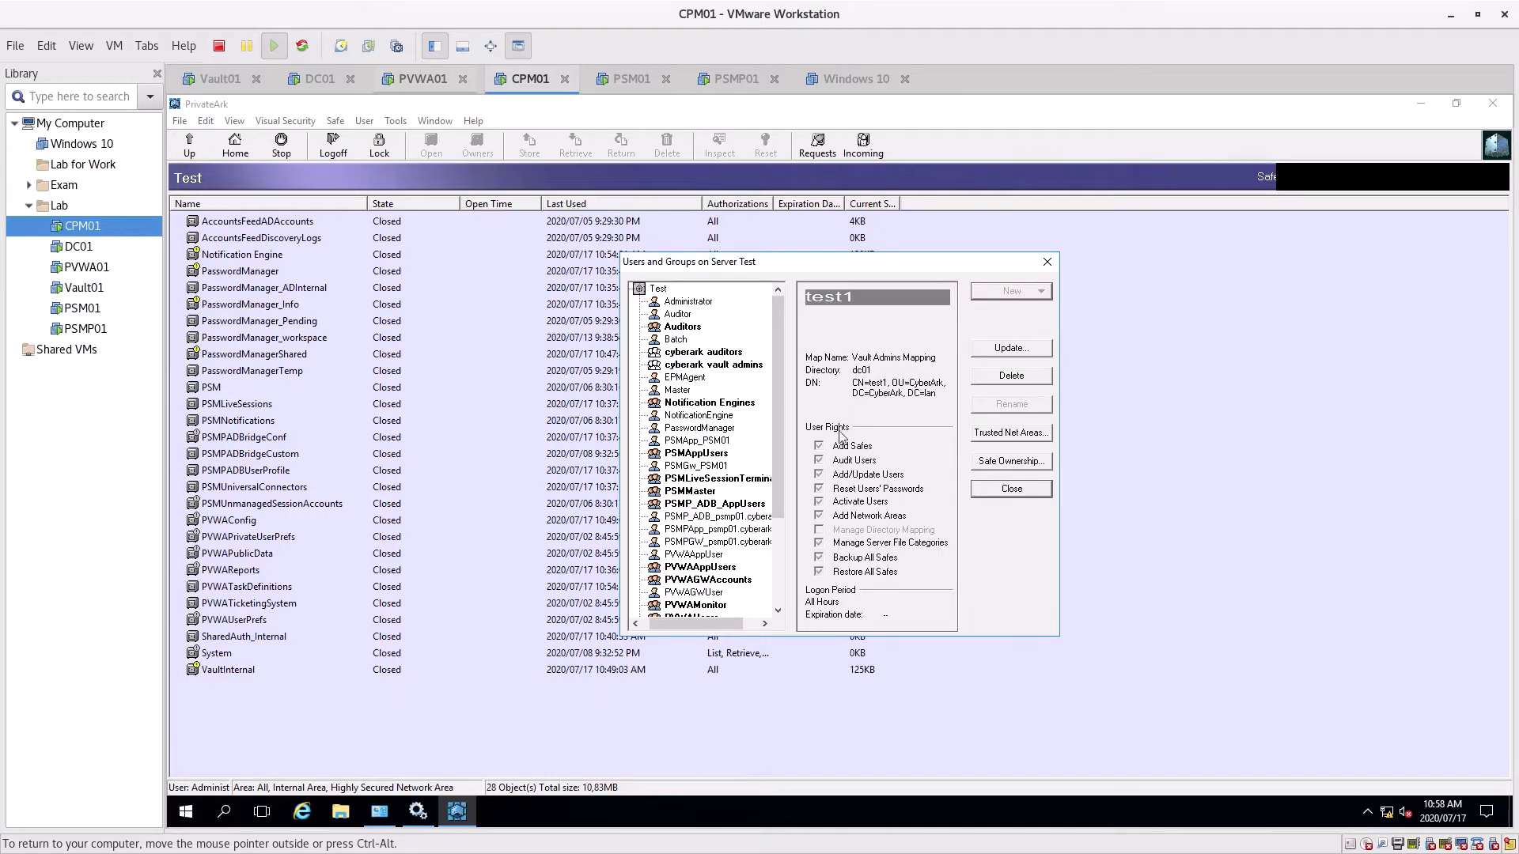
left_click(1025, 489)
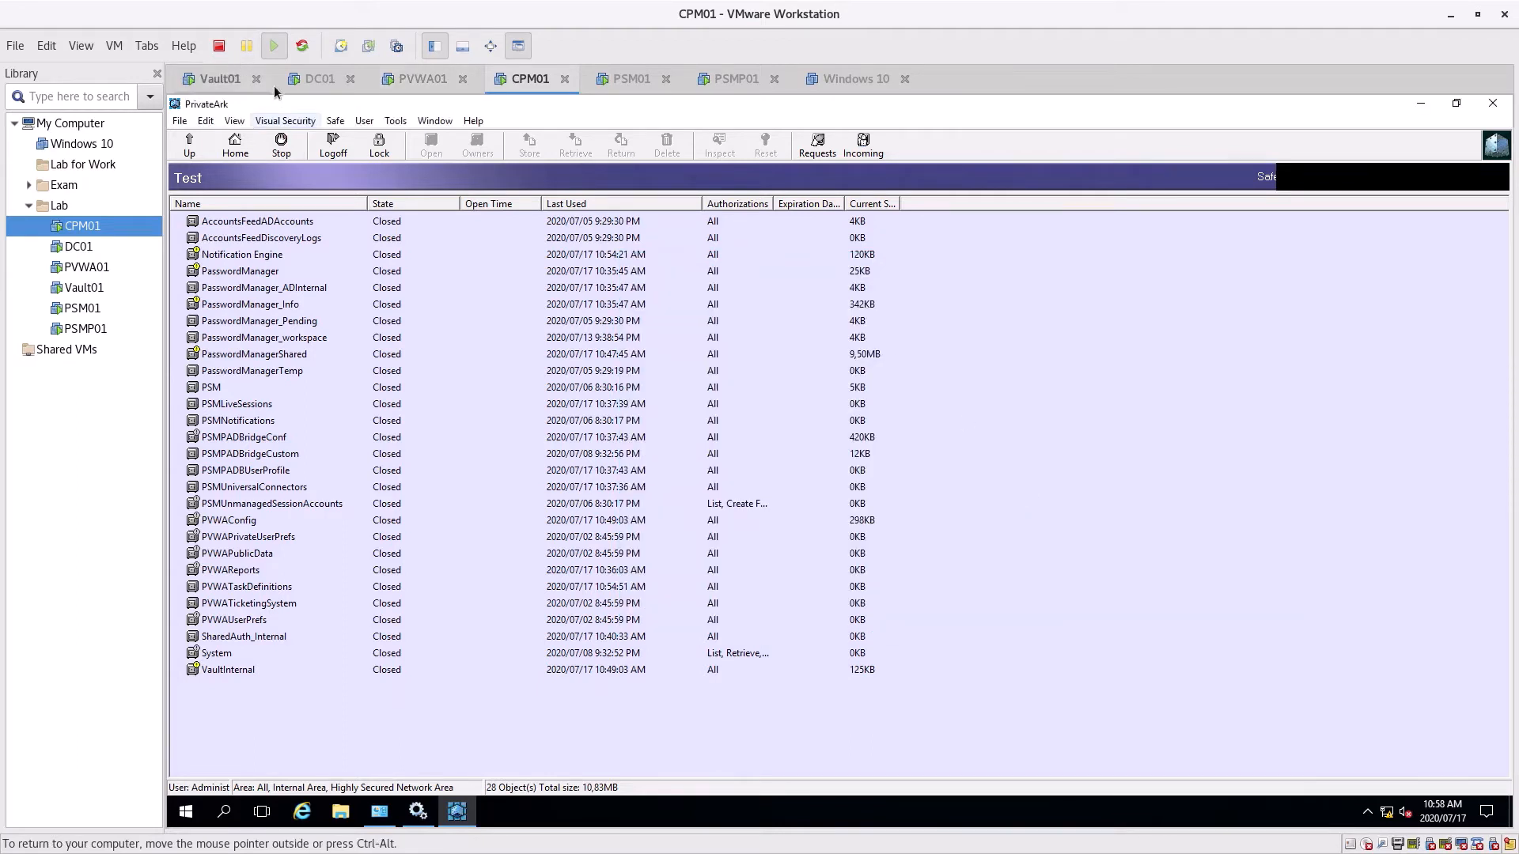
Unlock the Vault01 machine with Ctrl+Alt+Del and the account password
left_click(222, 82)
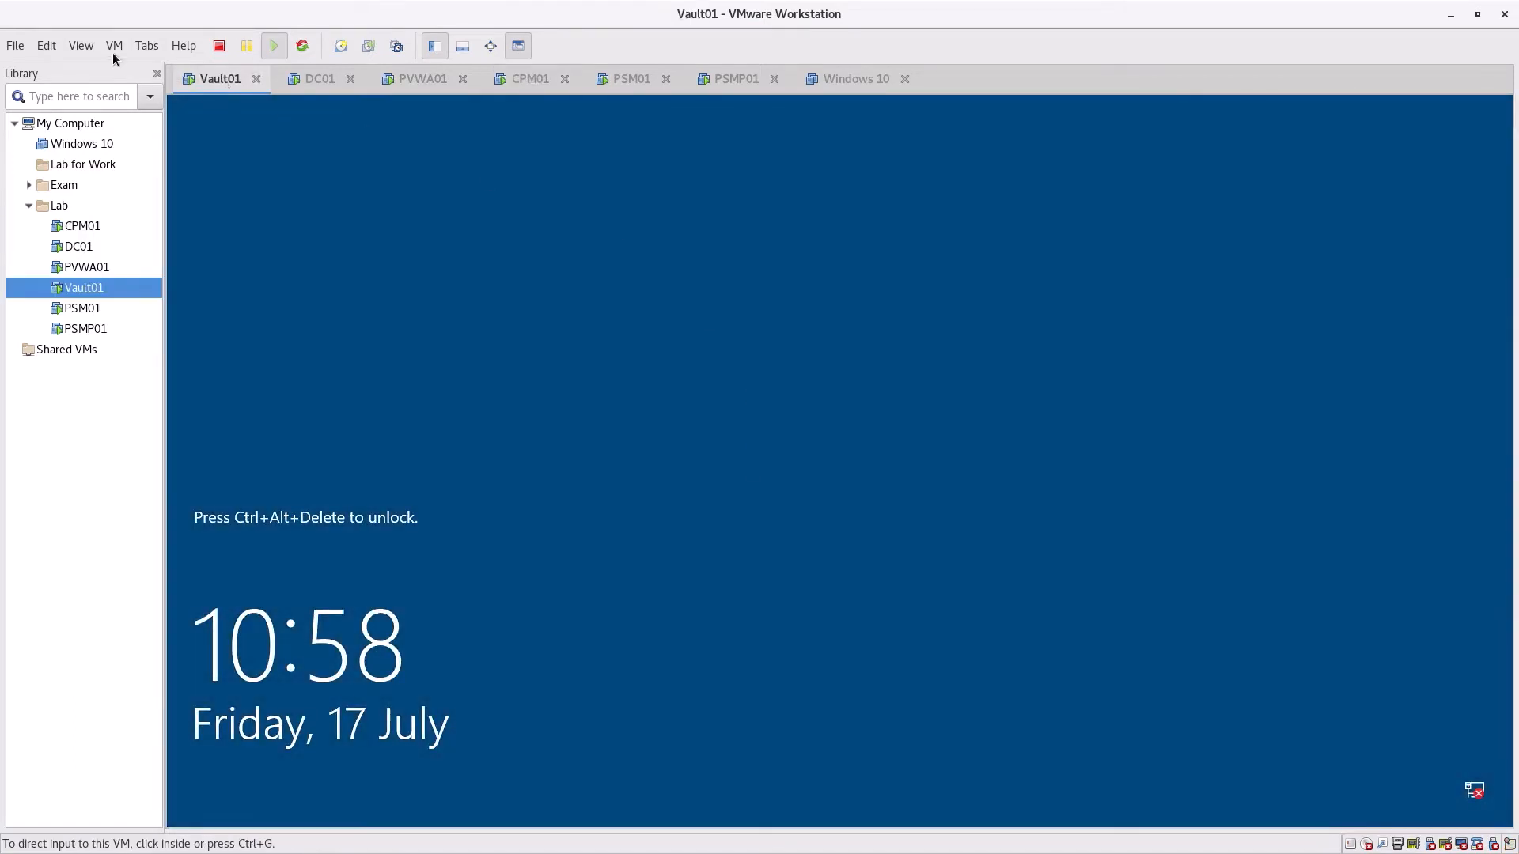
left_click(115, 46)
left_click(198, 150)
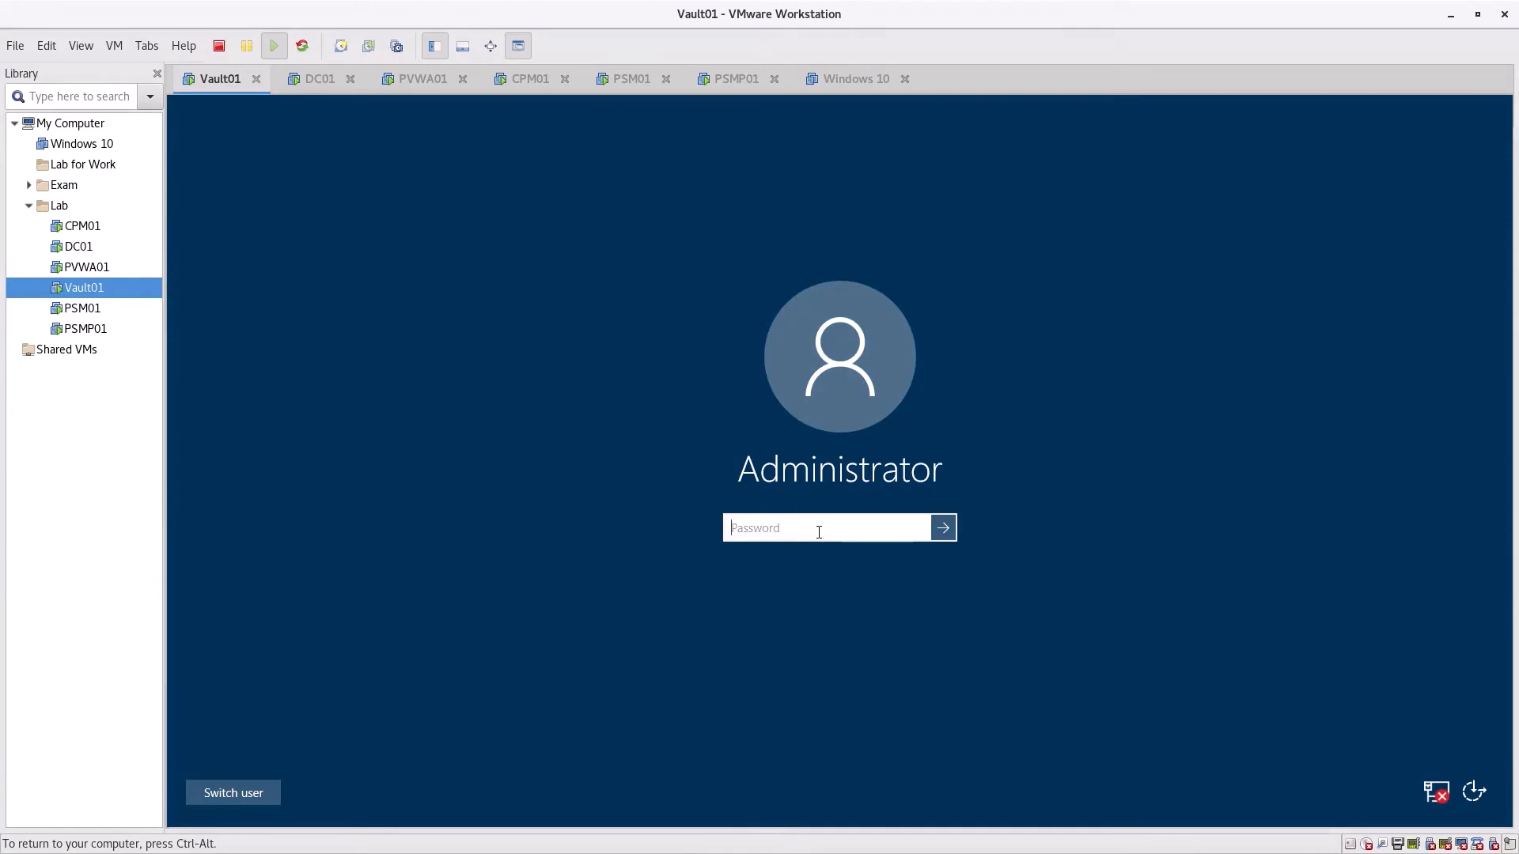
type("C•••••••")
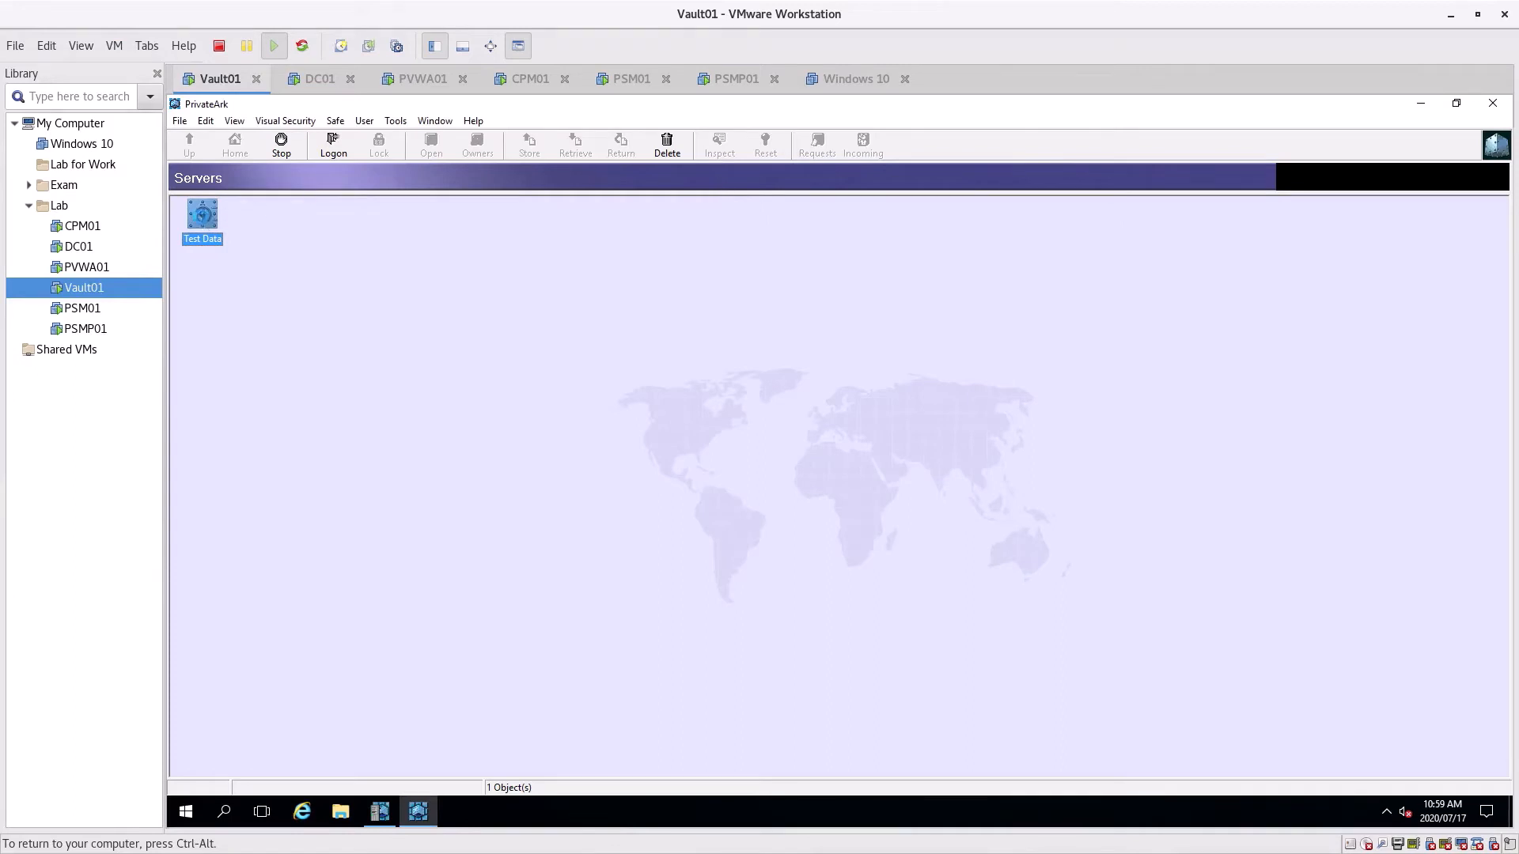
Log on to the Test Data server and acknowledge that the old session was disconnected
double_click(203, 218)
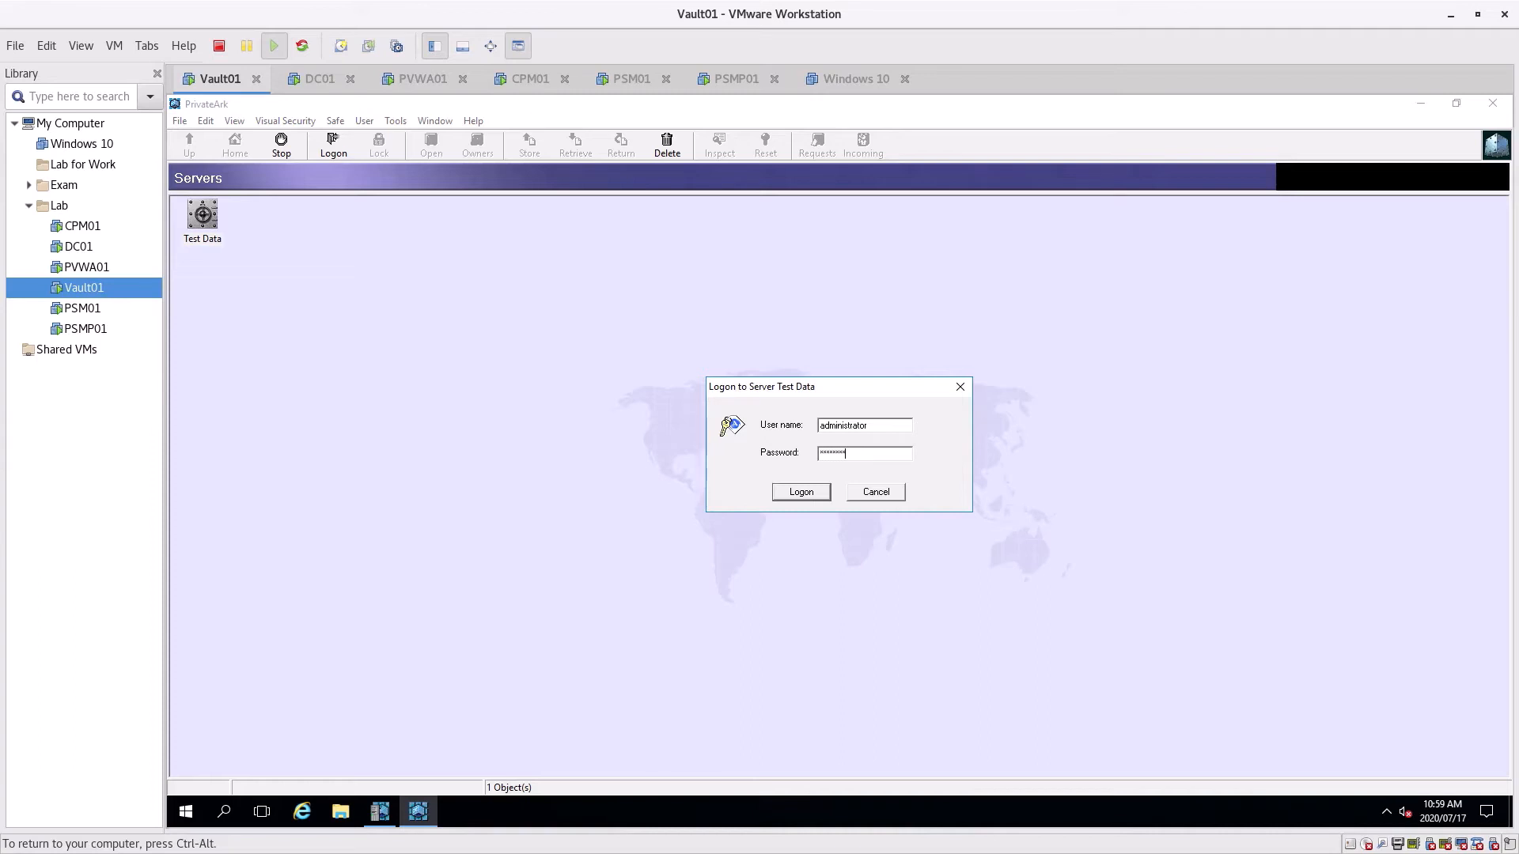
key("Return")
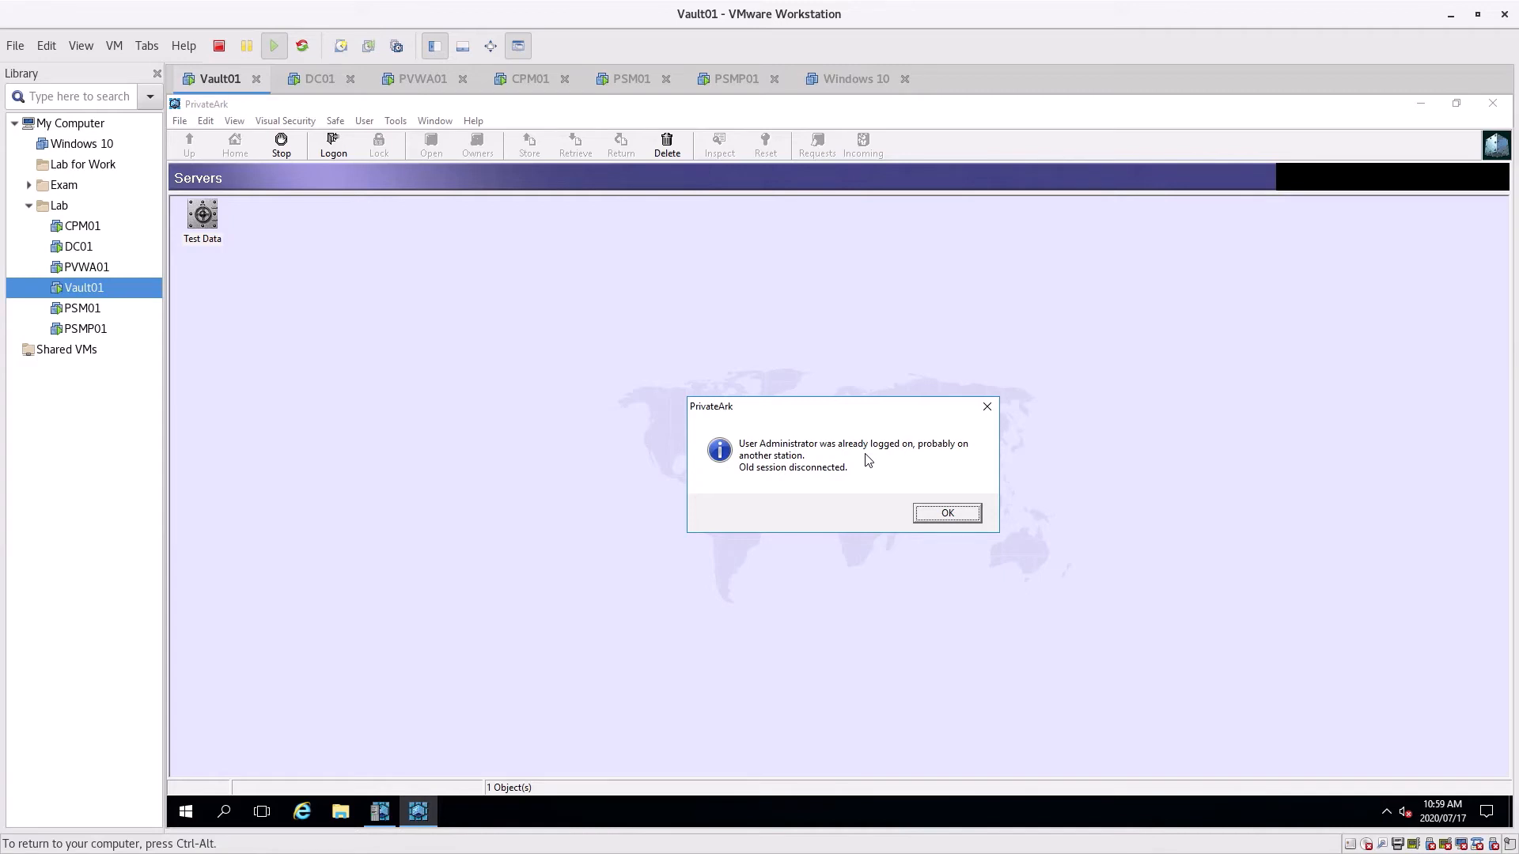
left_click(940, 514)
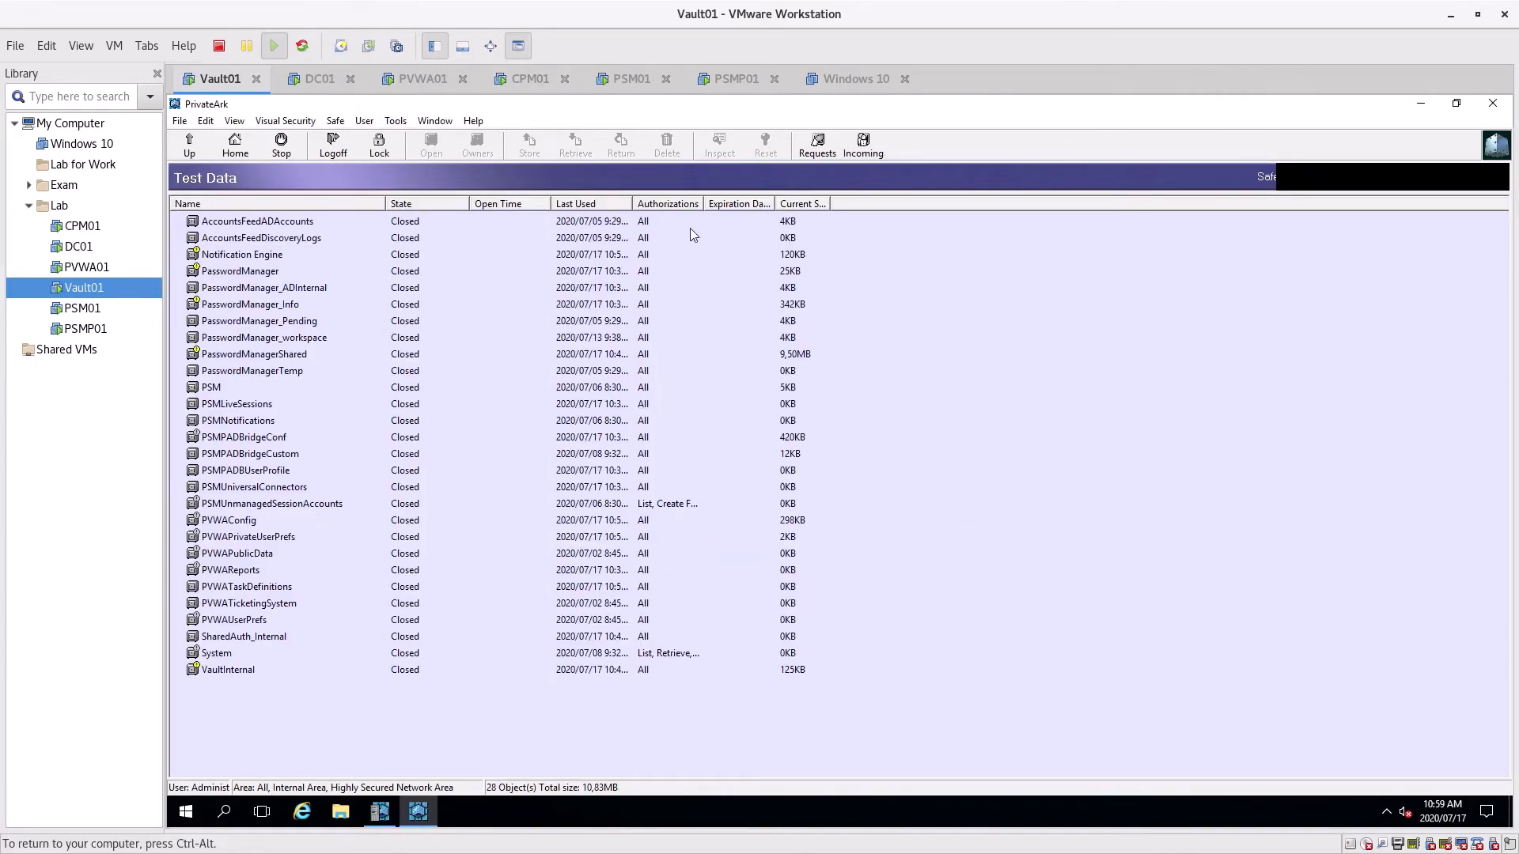
Widen Vault01's Authorizations column, then try opening the PVWAConfig safe on CPM01
left_click_drag(704, 203, 762, 203)
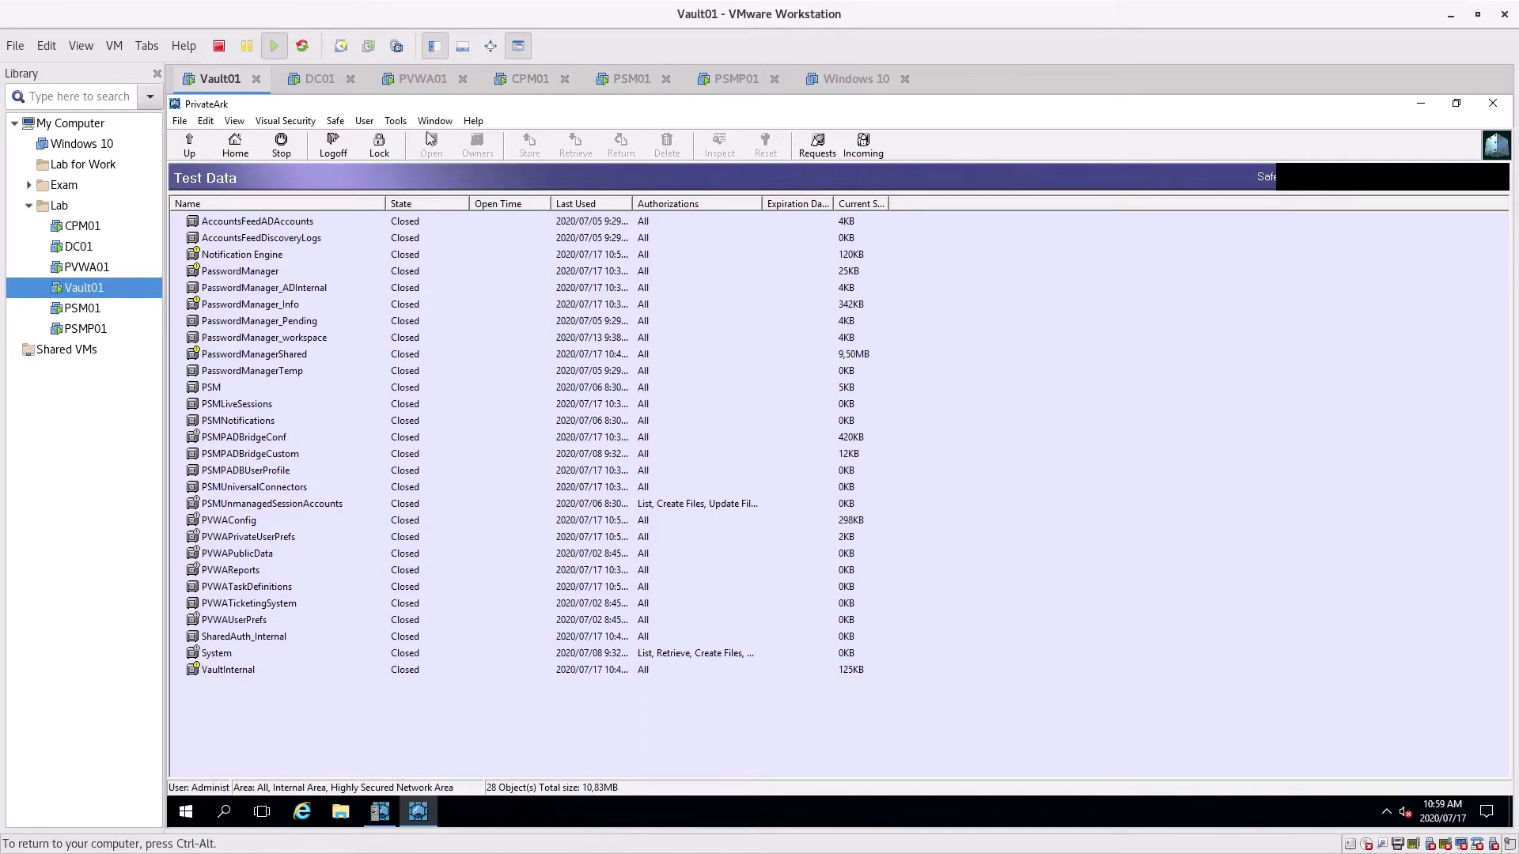
left_click(530, 81)
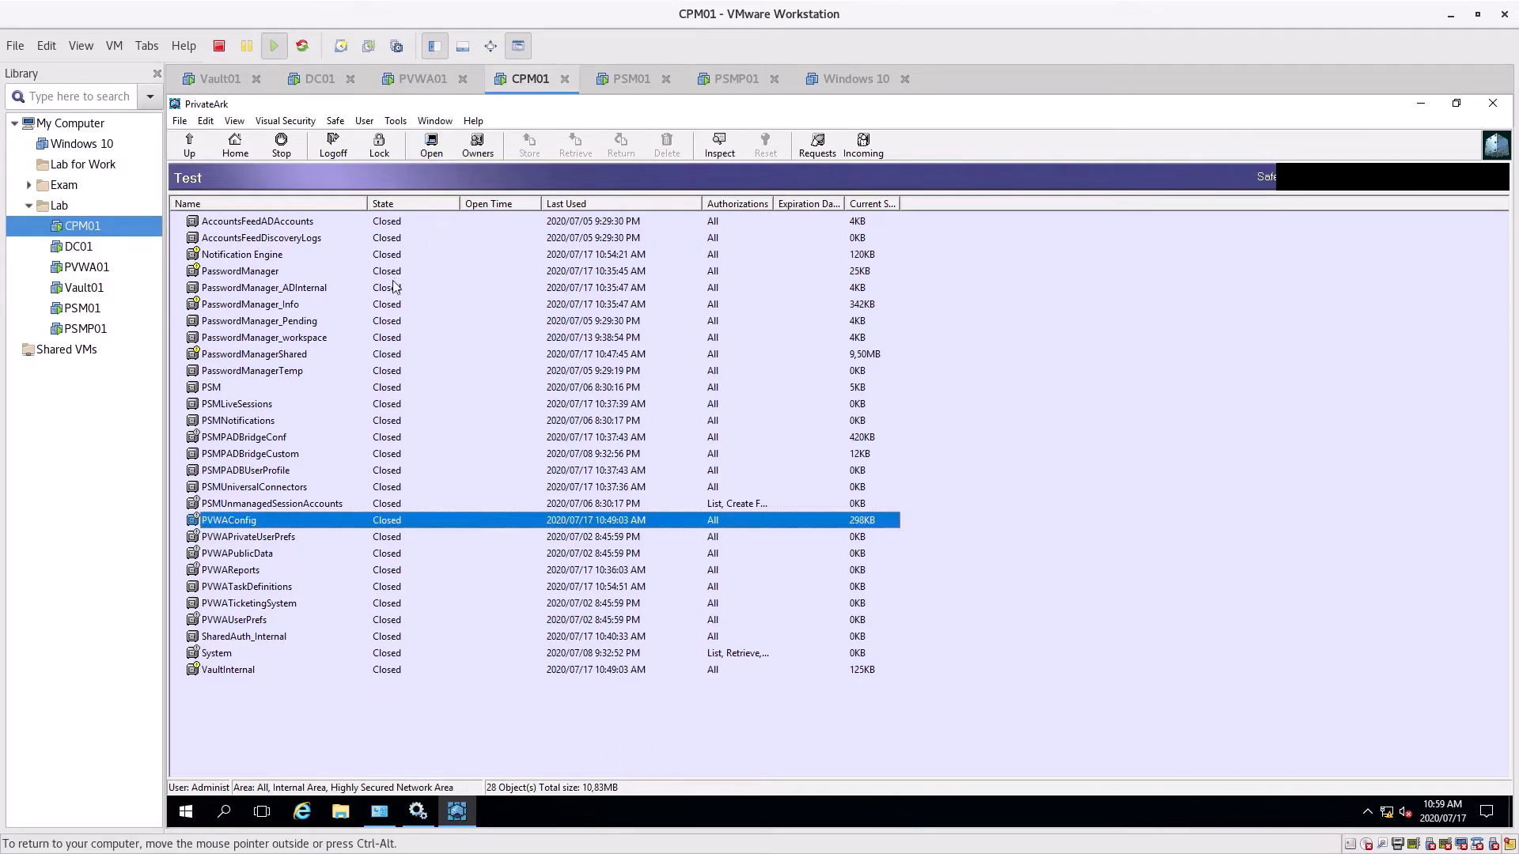
left_click(332, 147)
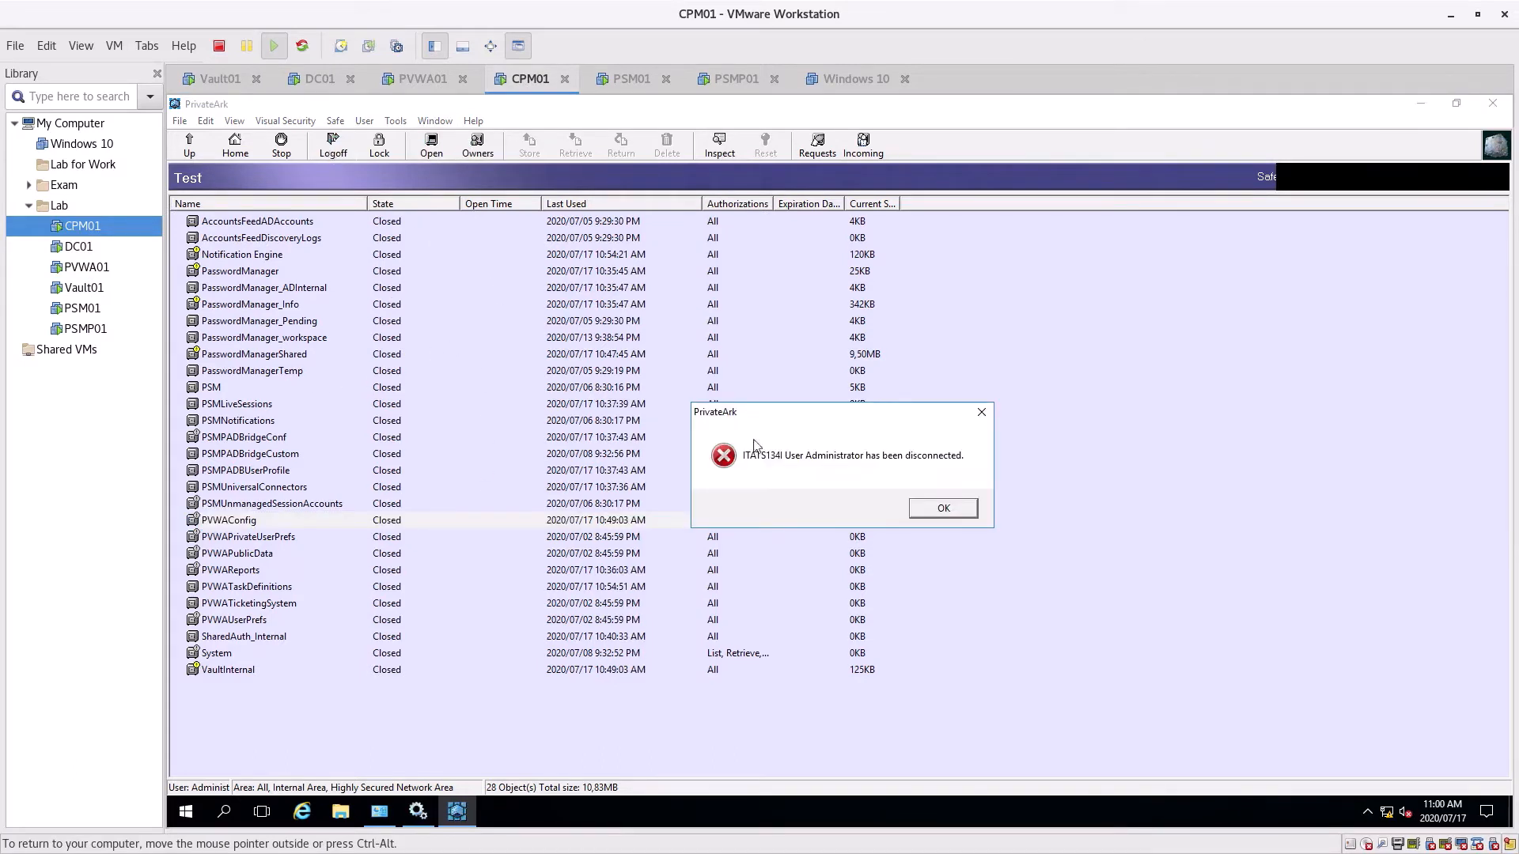
Dismiss CPM01's disconnection error, then close the PrivateArk client on Vault01
left_click(939, 508)
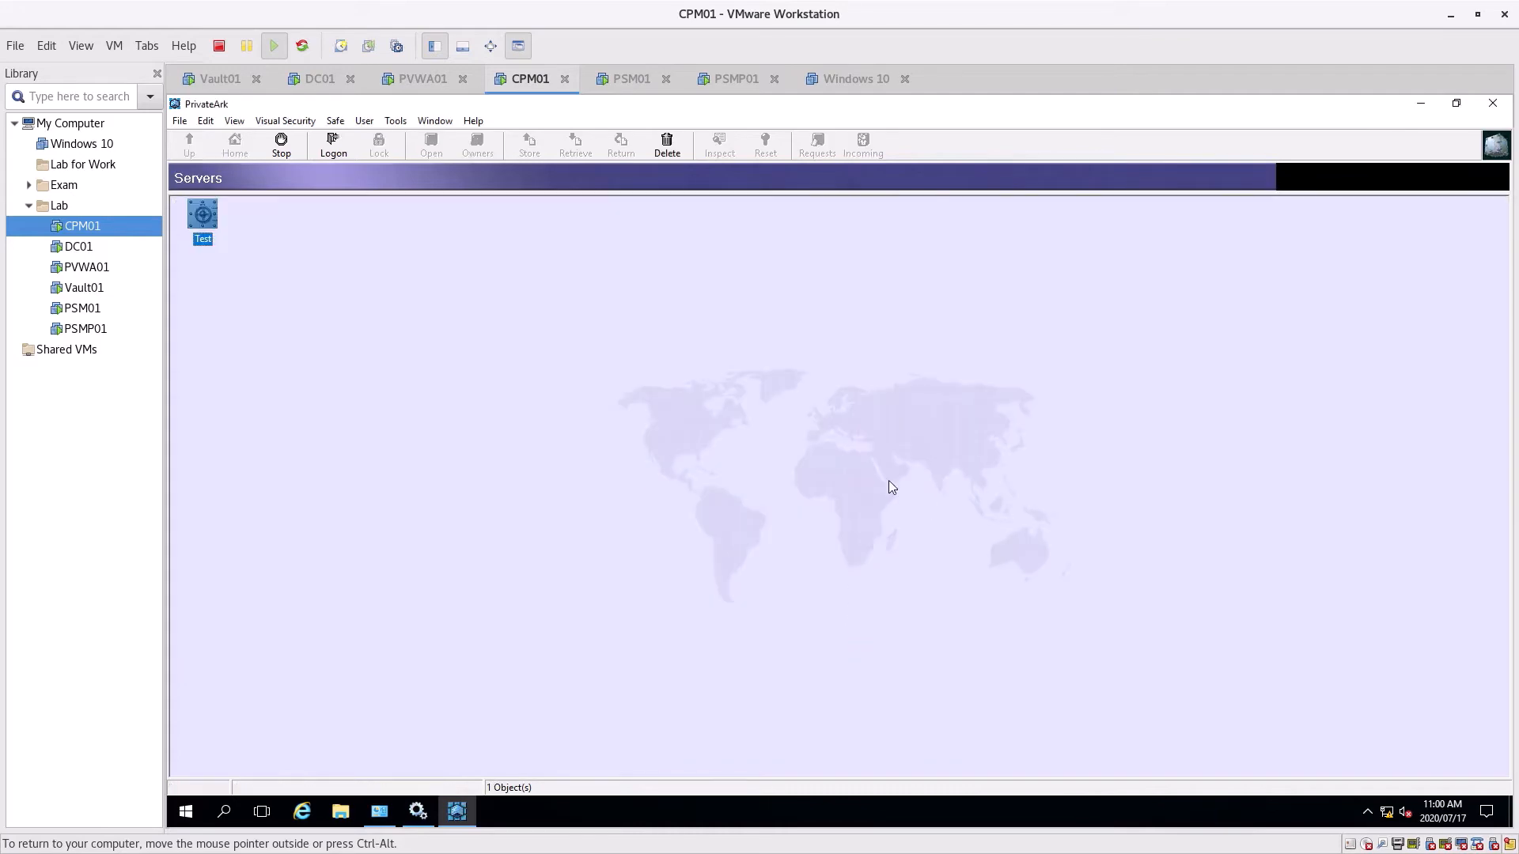
left_click(207, 86)
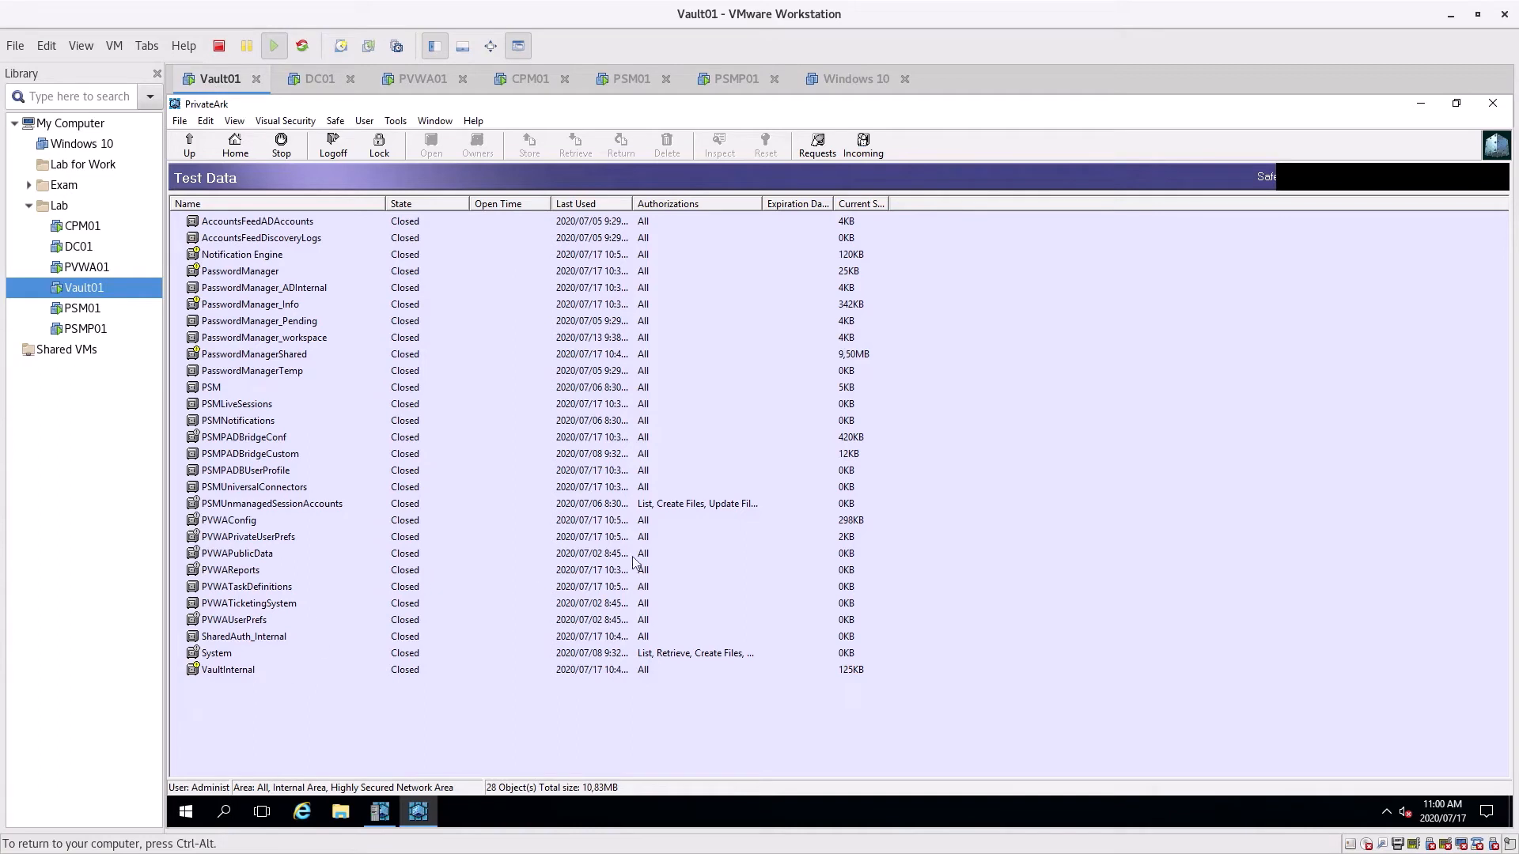
left_click(1492, 111)
Relaunch and close the PrivateArk client, then bring up PrivateArk Server Central Administration
left_click(181, 282)
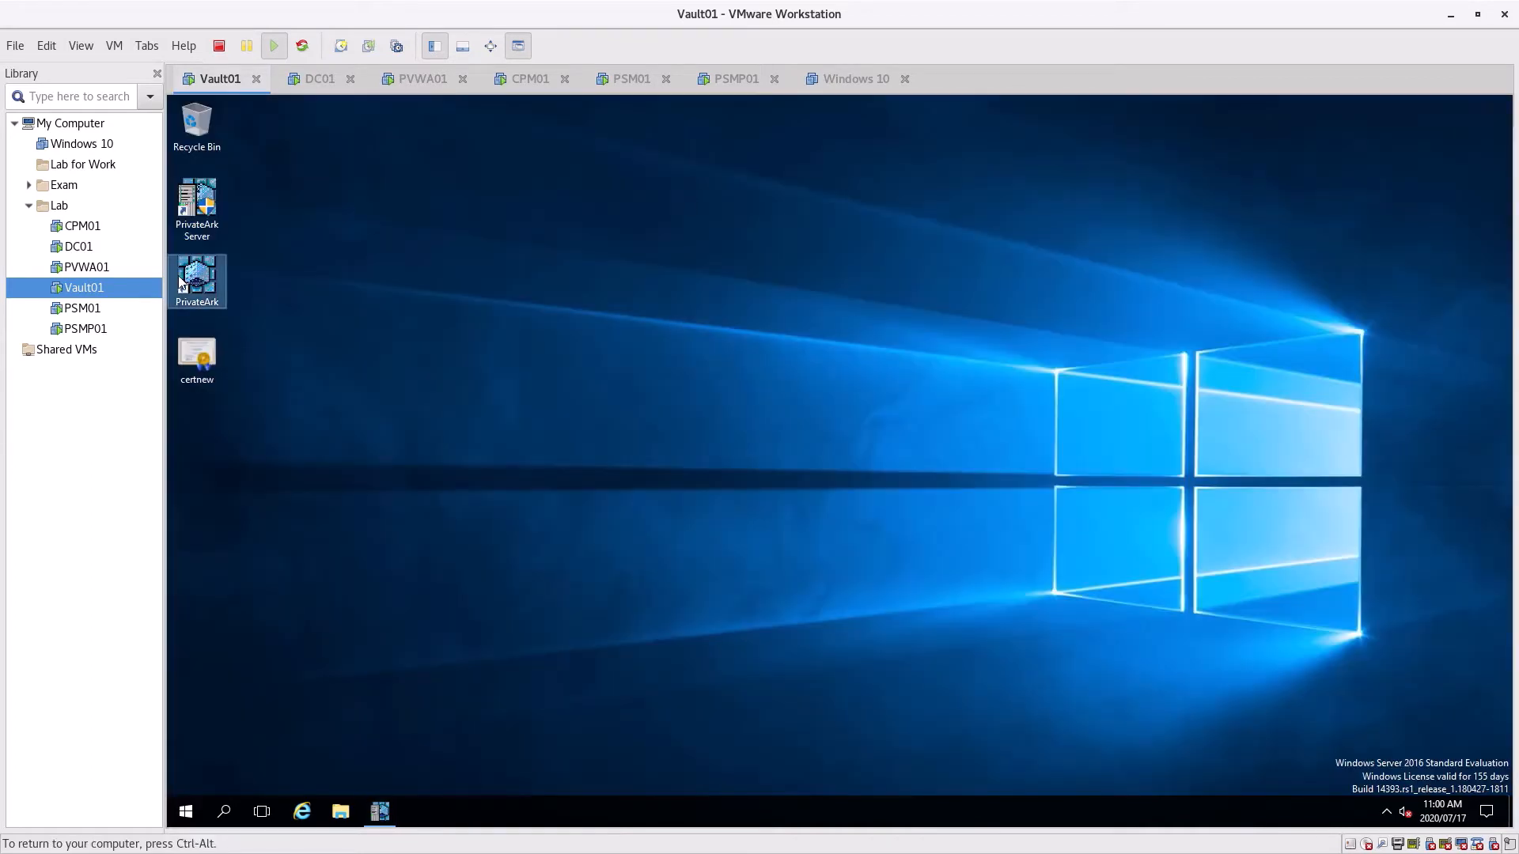
double_click(181, 282)
left_click(1492, 107)
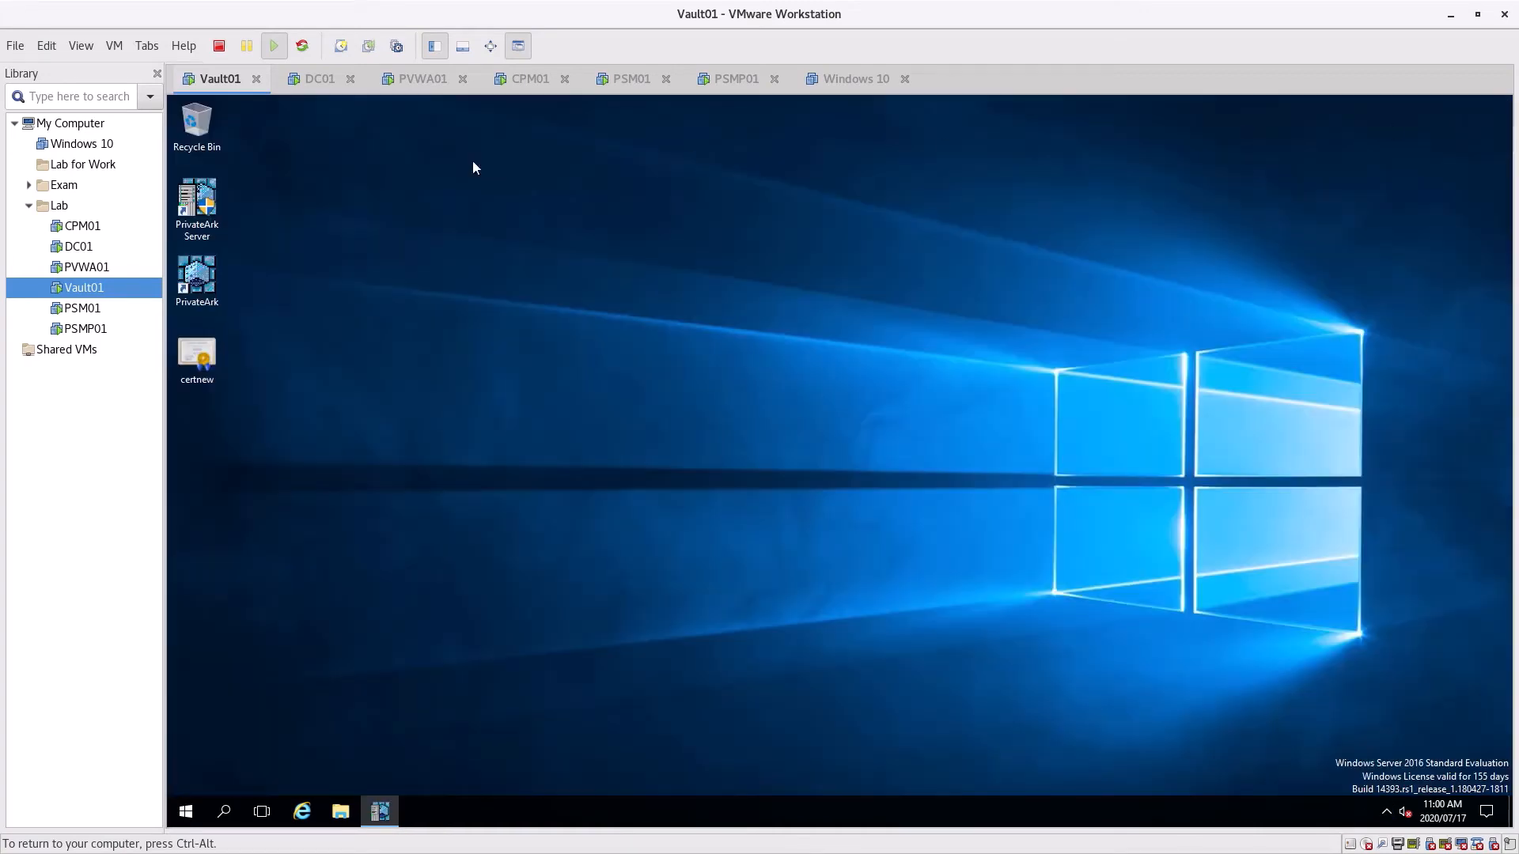
left_click(378, 813)
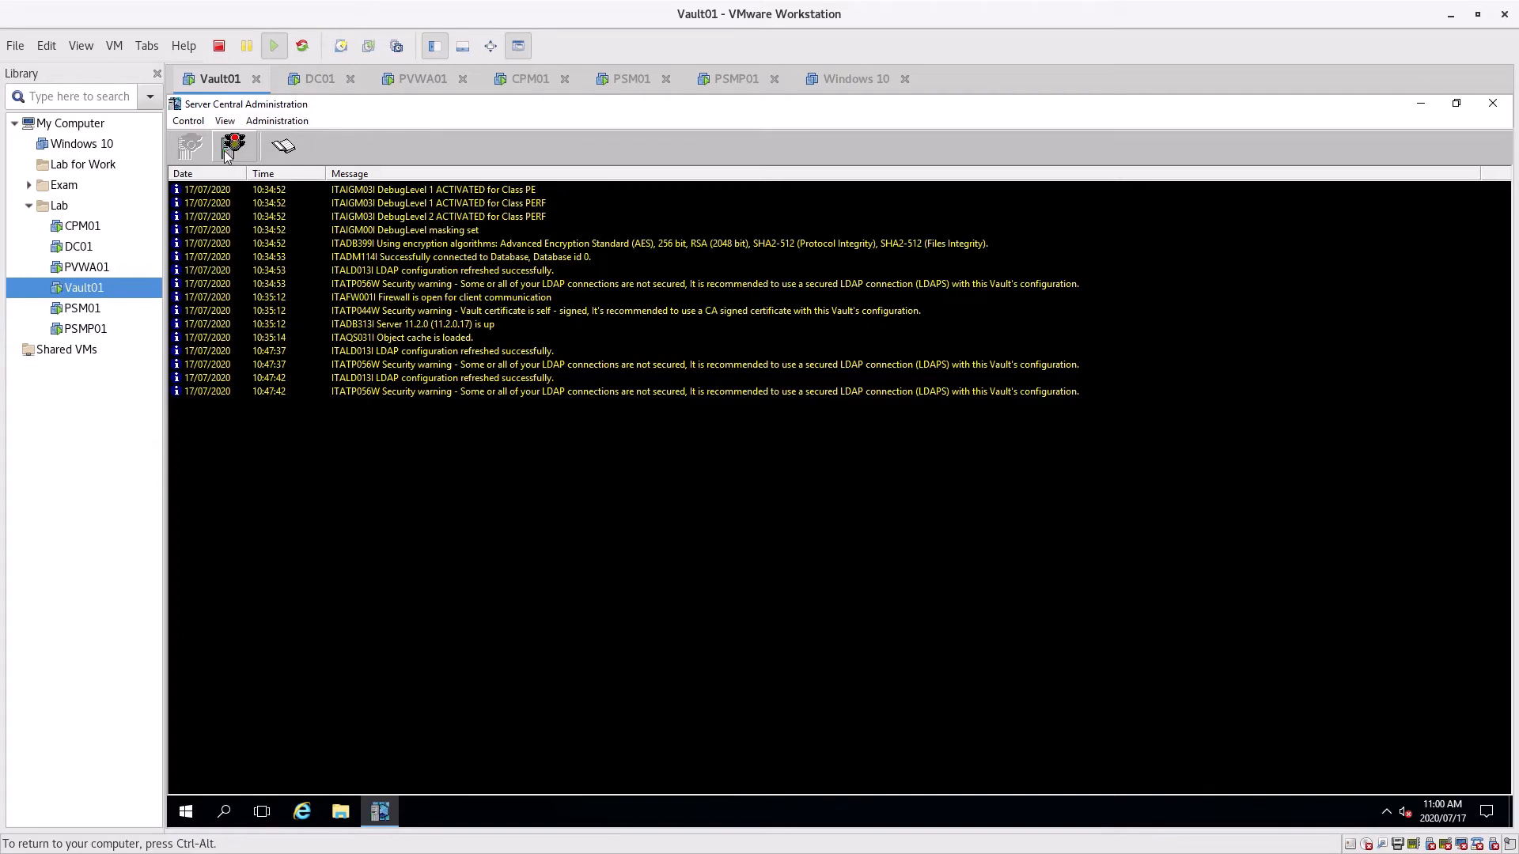
Review the full server log's authentication failures and LDAP refresh entry, then close the log window
left_click(282, 148)
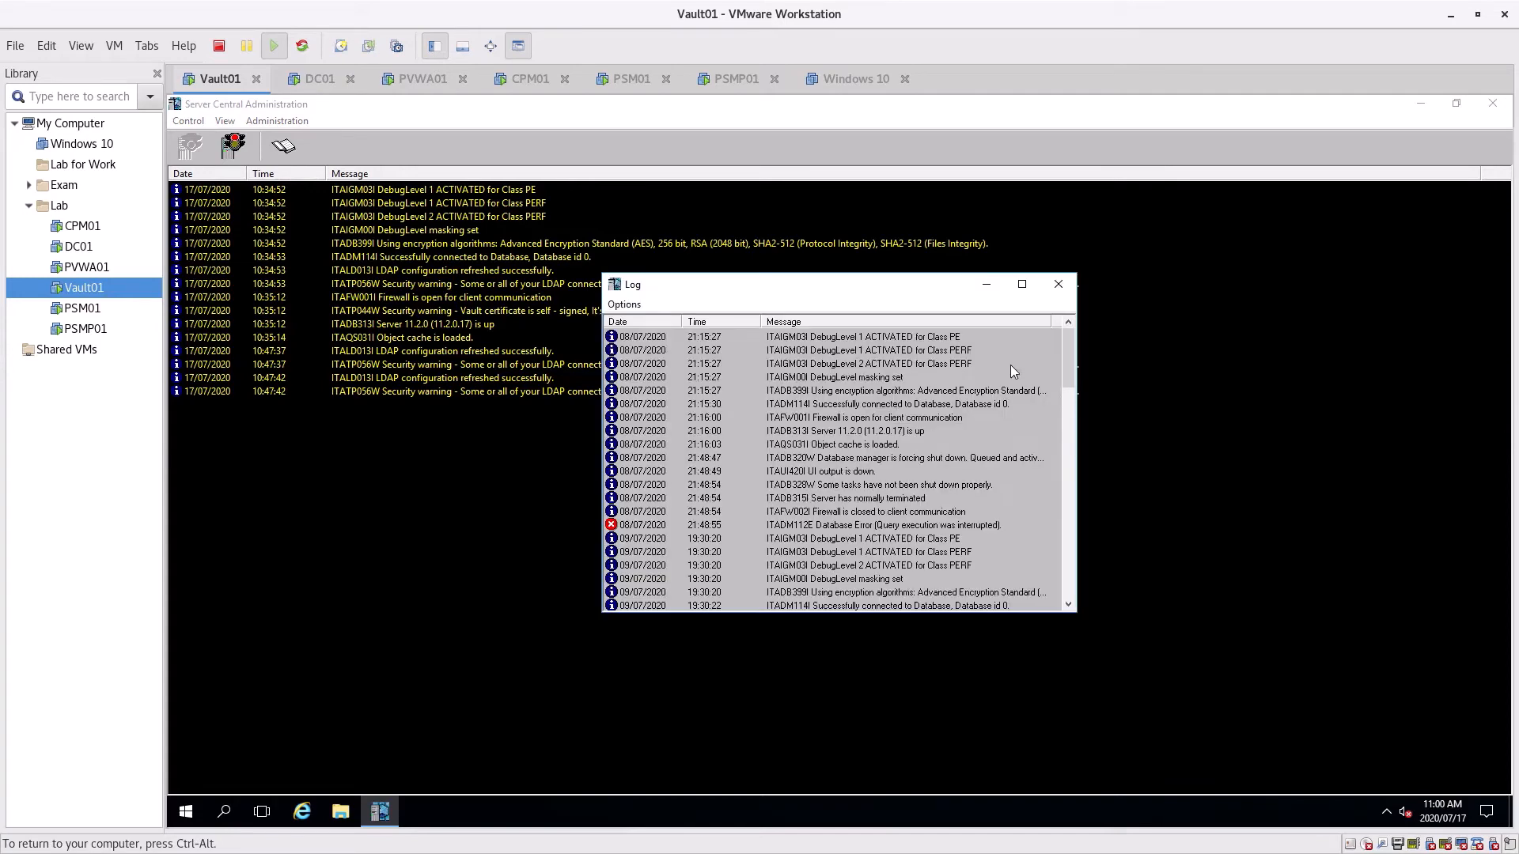
left_click_drag(1061, 356, 1069, 581)
scroll(1051, 533, "up", 4)
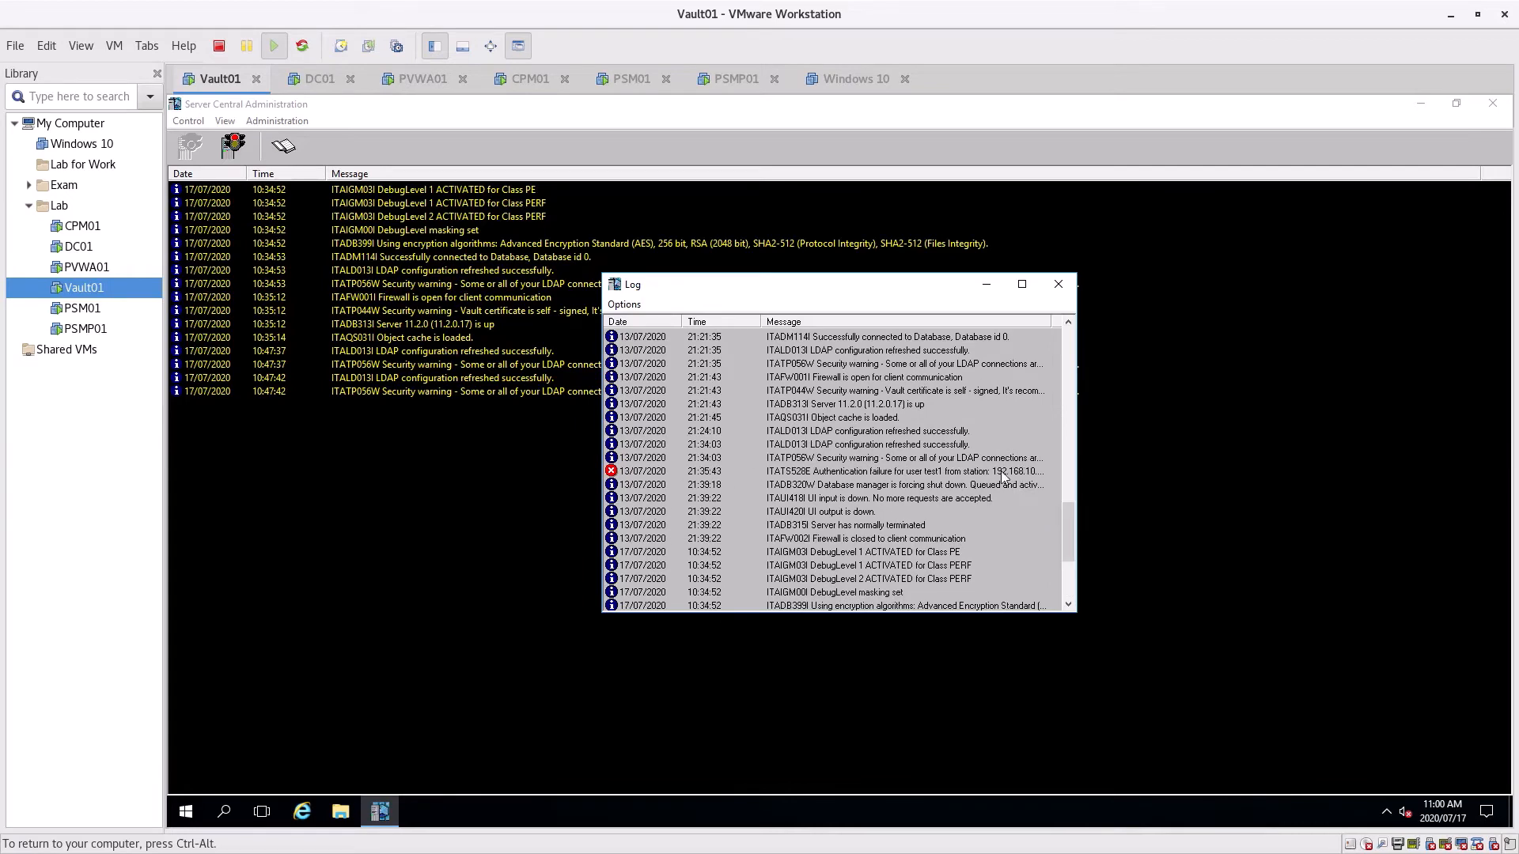
left_click(971, 473)
left_click_drag(1069, 518, 1069, 427)
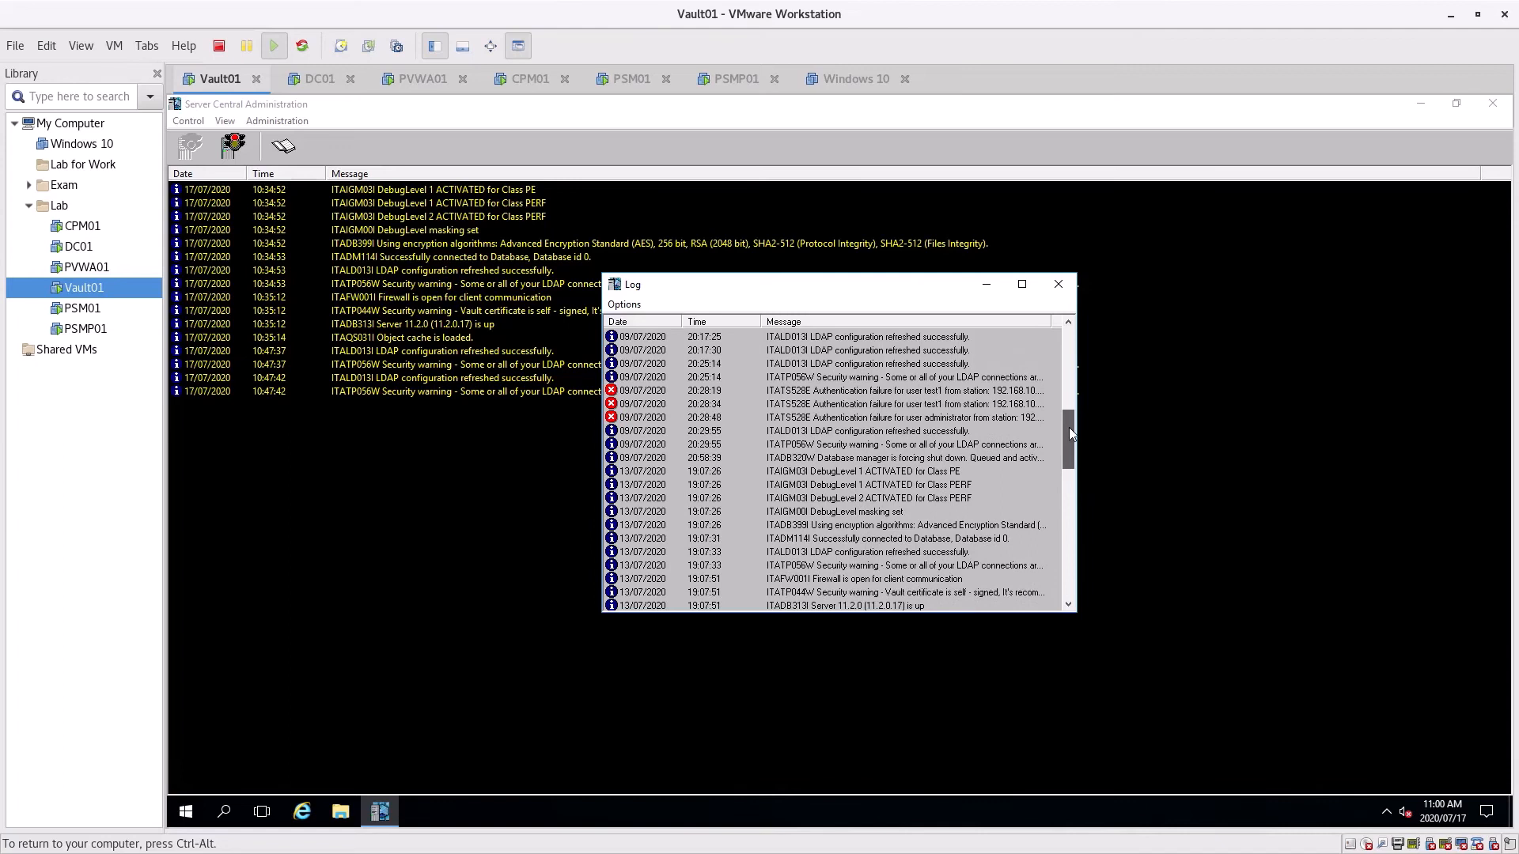
left_click(794, 421)
left_click(801, 402)
left_click(807, 390)
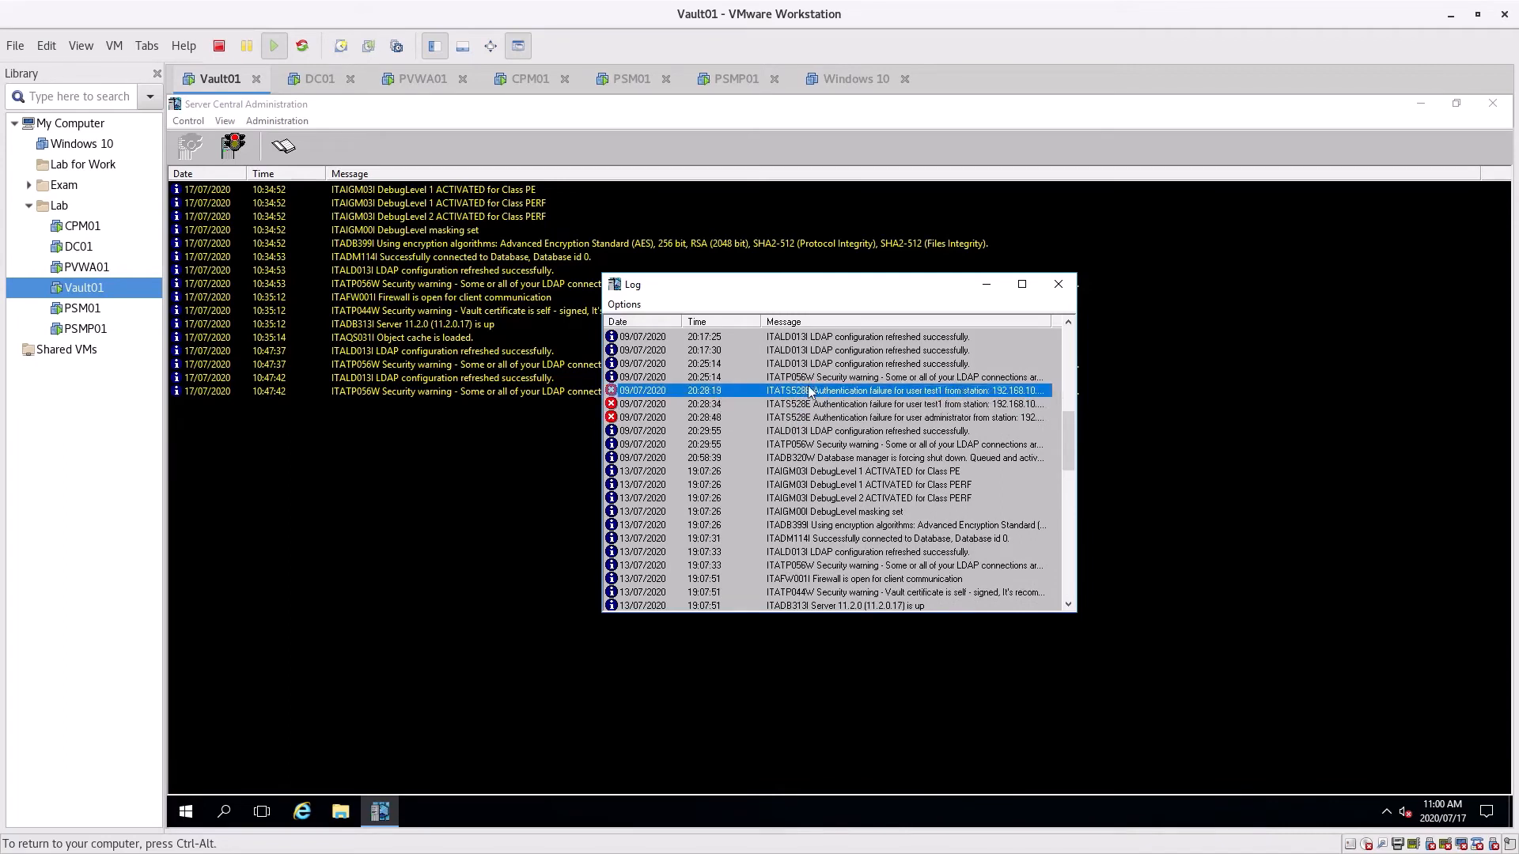
left_click(809, 368)
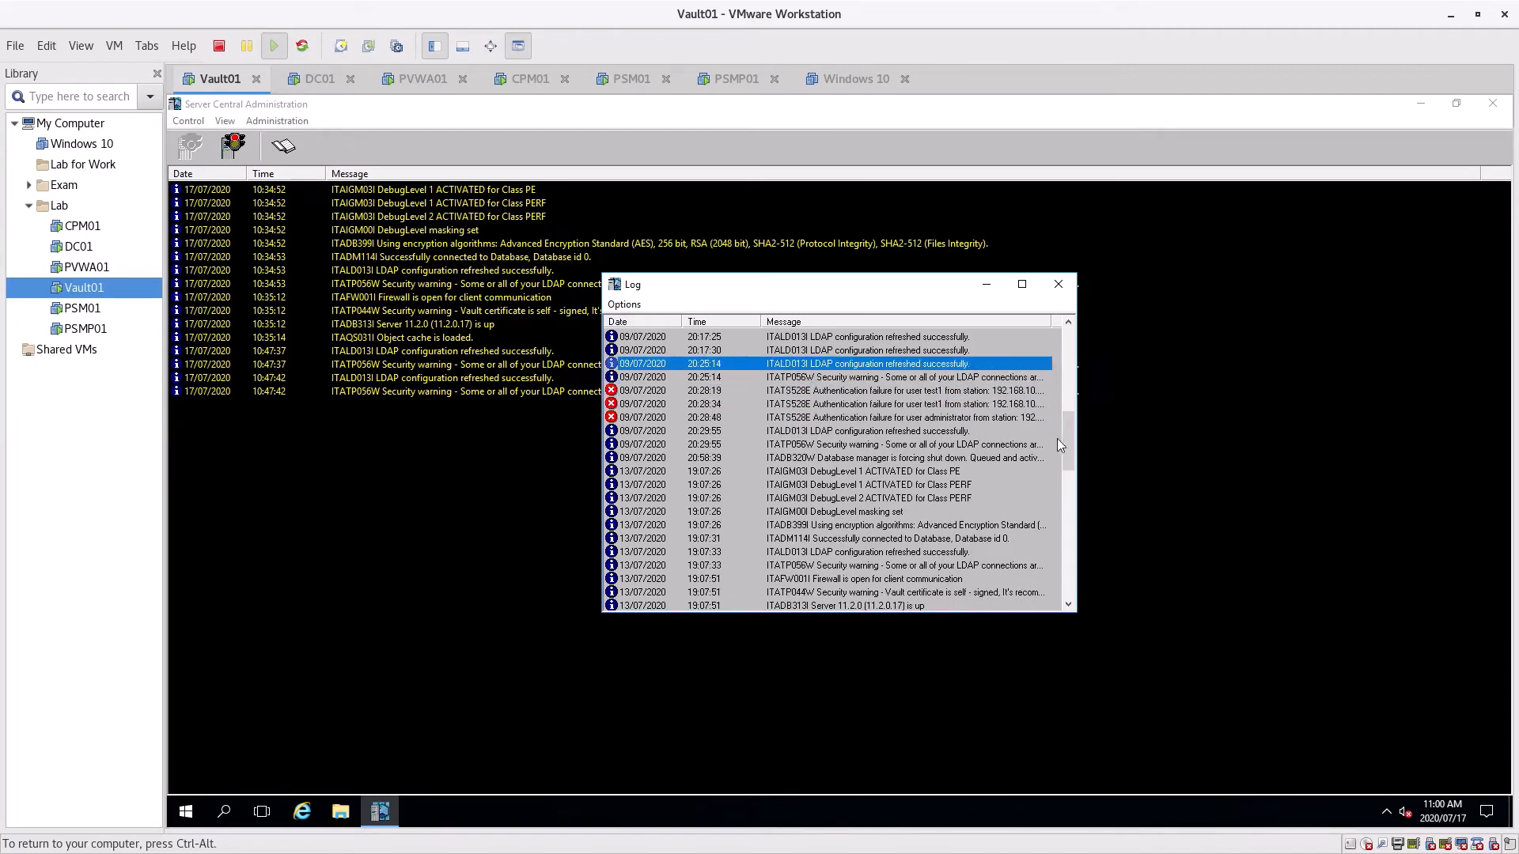
left_click_drag(1064, 435, 1071, 618)
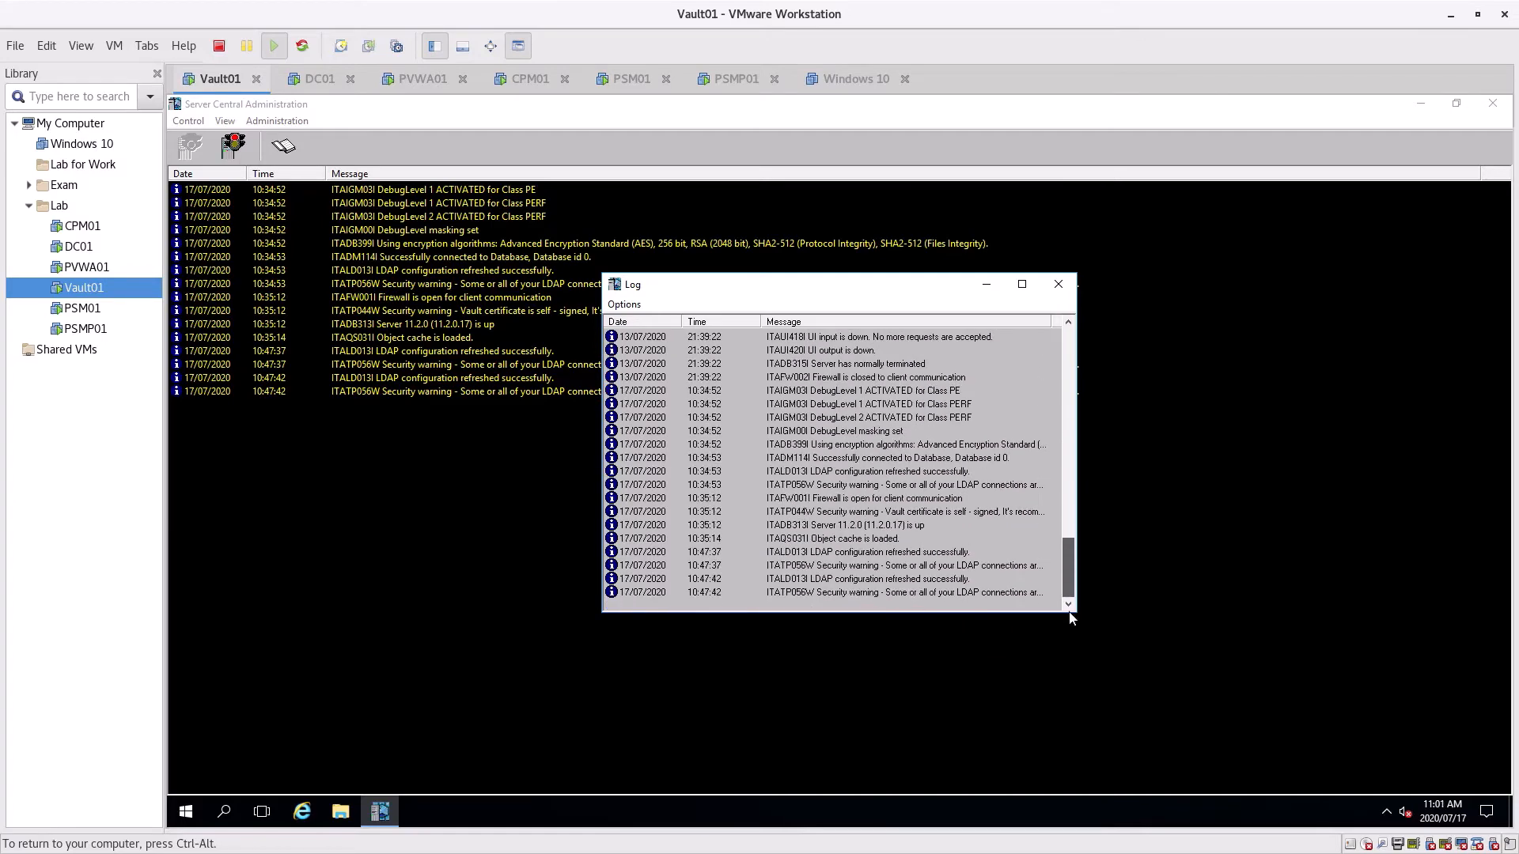
left_click(1056, 286)
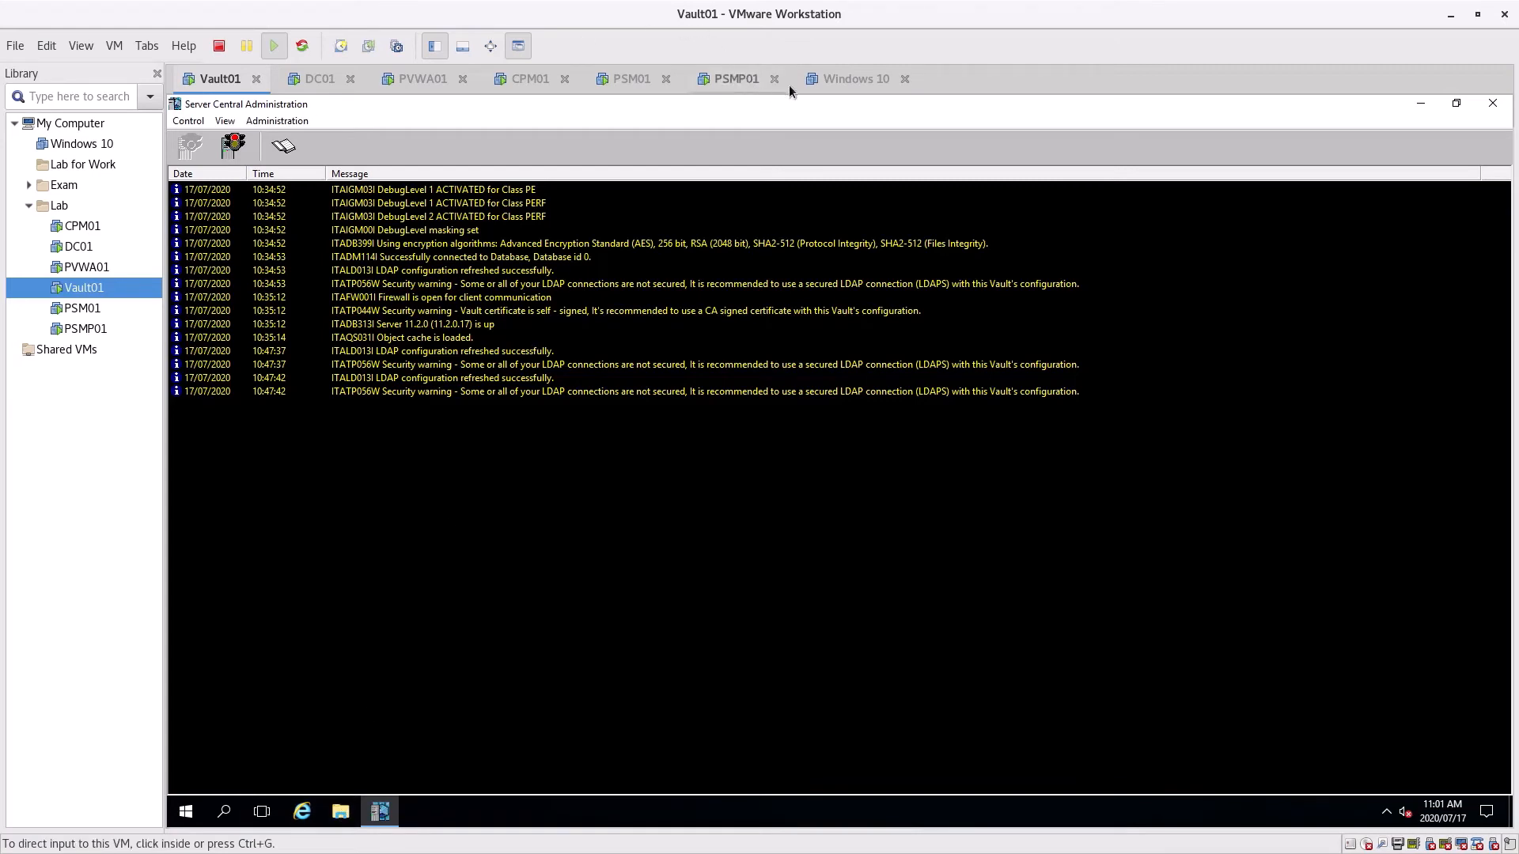
Log in to the PSMP01 console as root
left_click(704, 83)
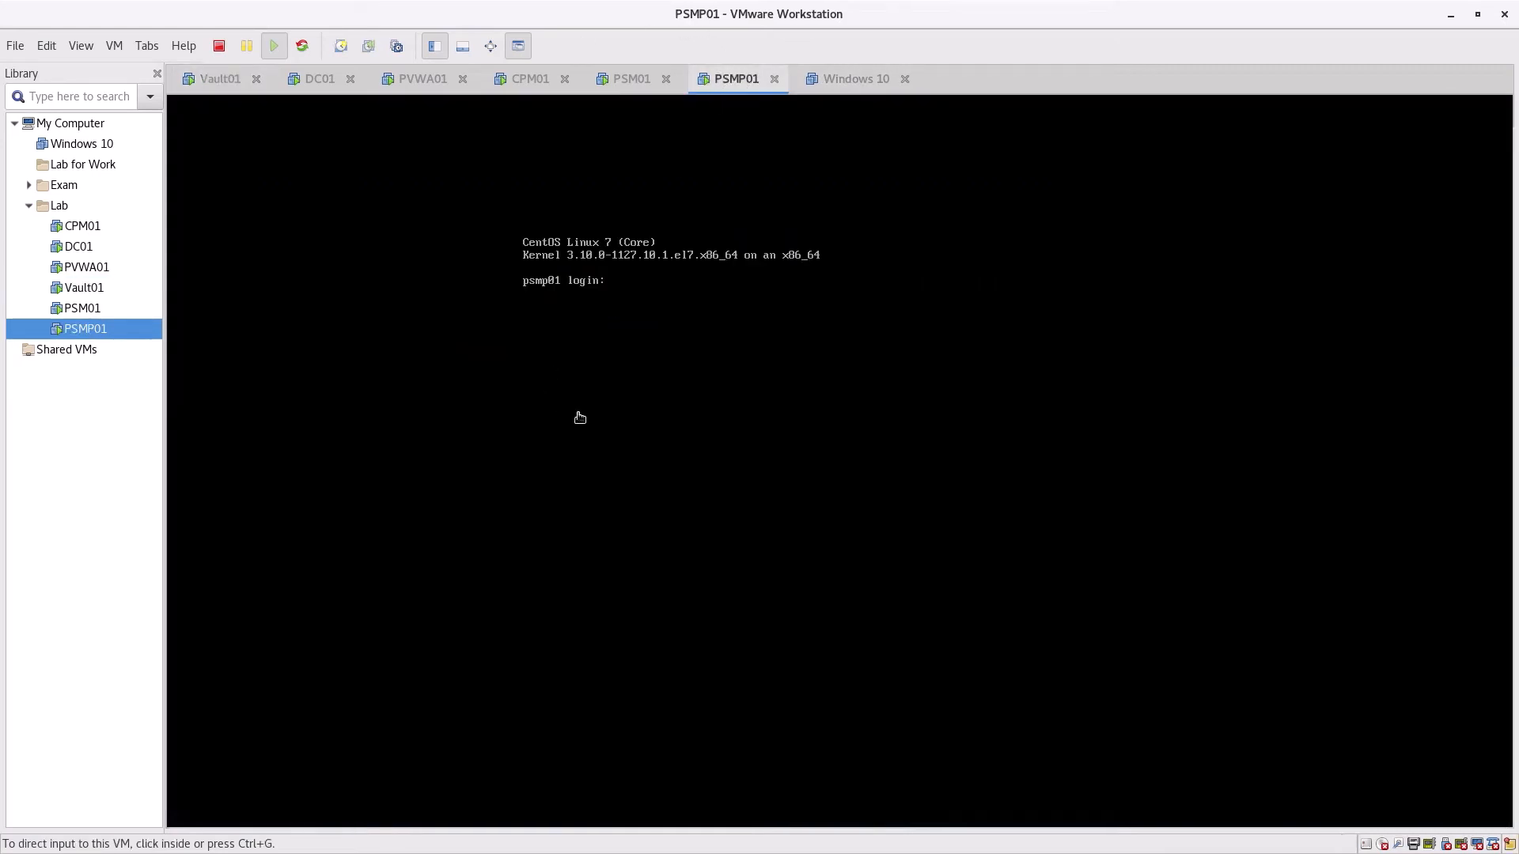
left_click(677, 386)
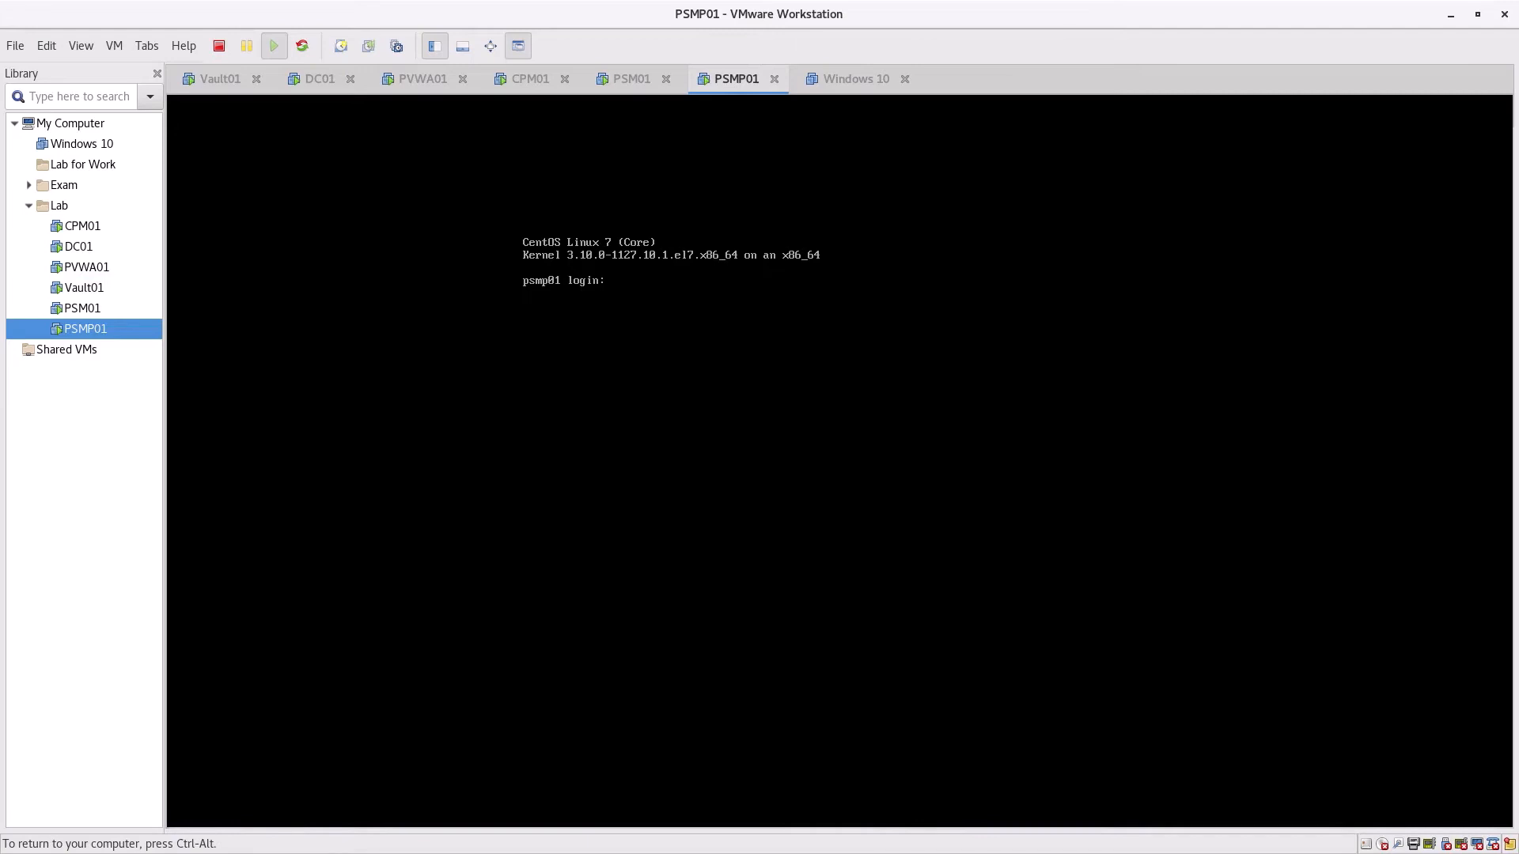
type("root")
key("Return")
key("Return")
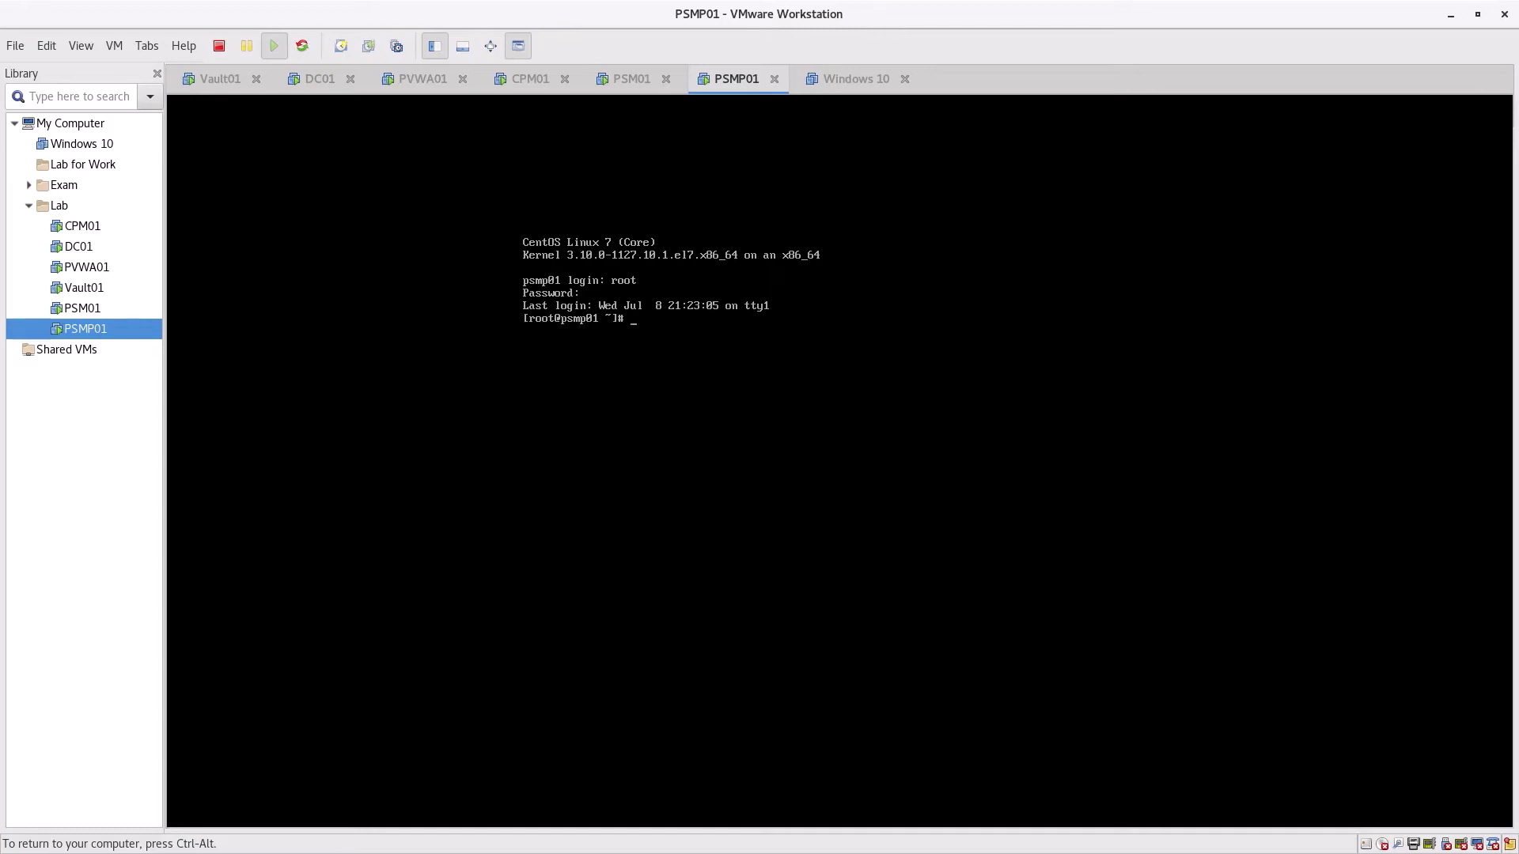
Run df -h to display filesystem disk usage
type("df -h")
key("Return")
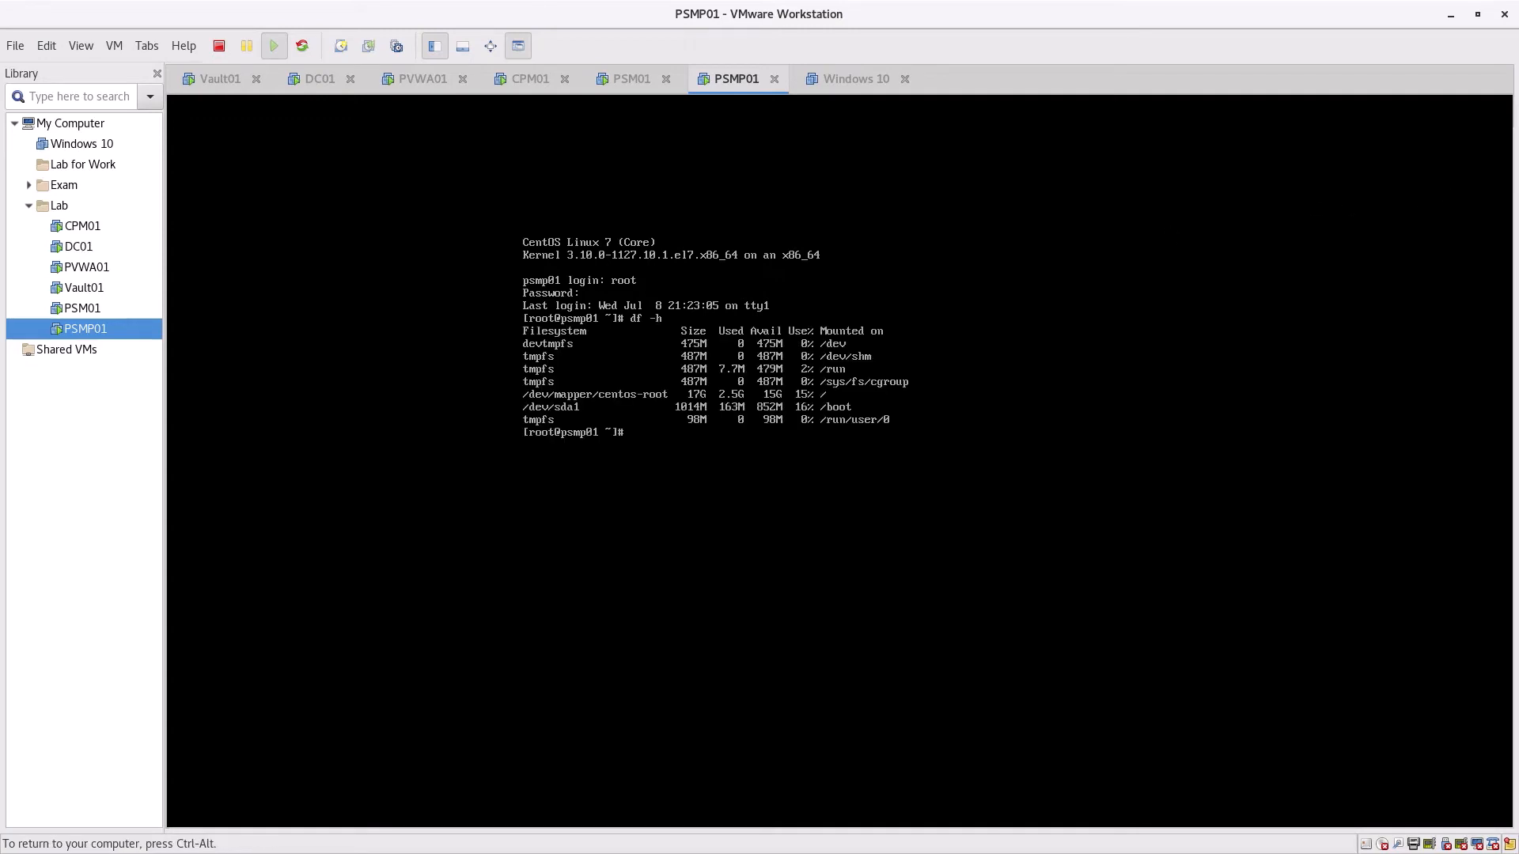
key("ctrl+alt")
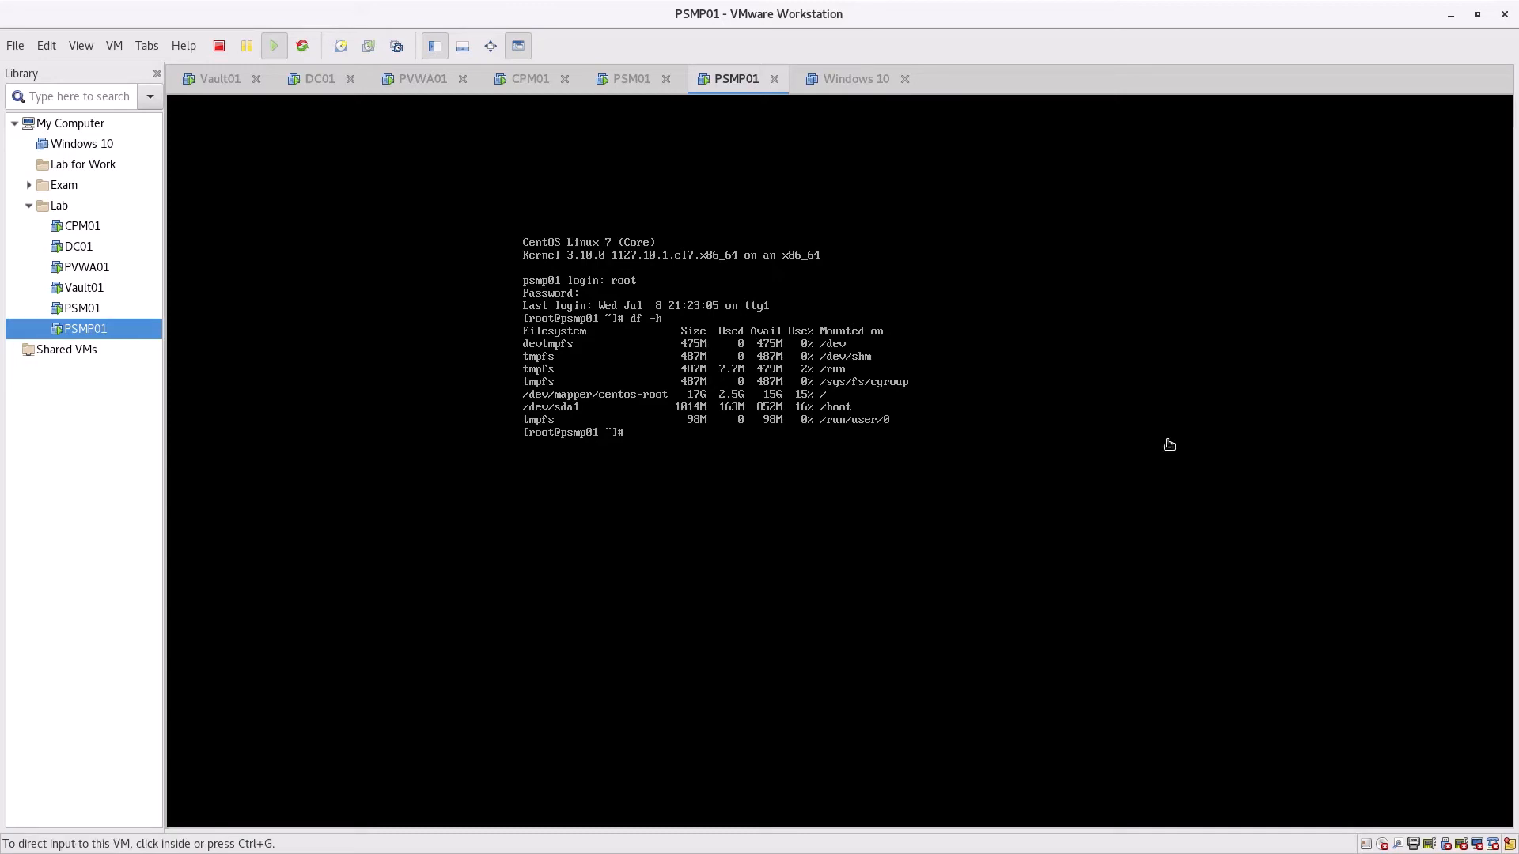
left_click(1169, 444)
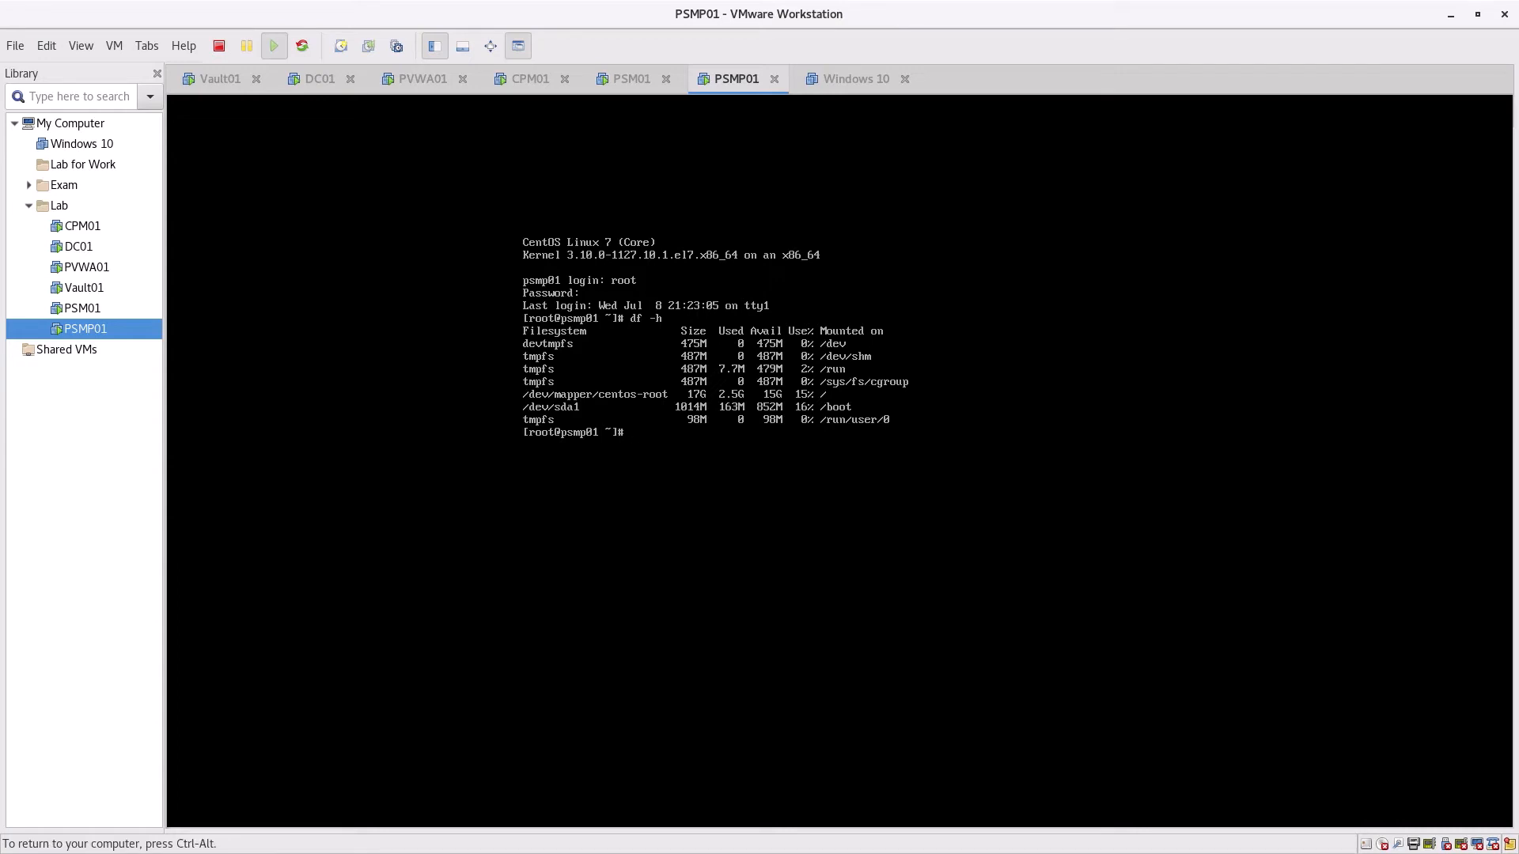
Run top to review running processes, then quit it
type("top")
key("Return")
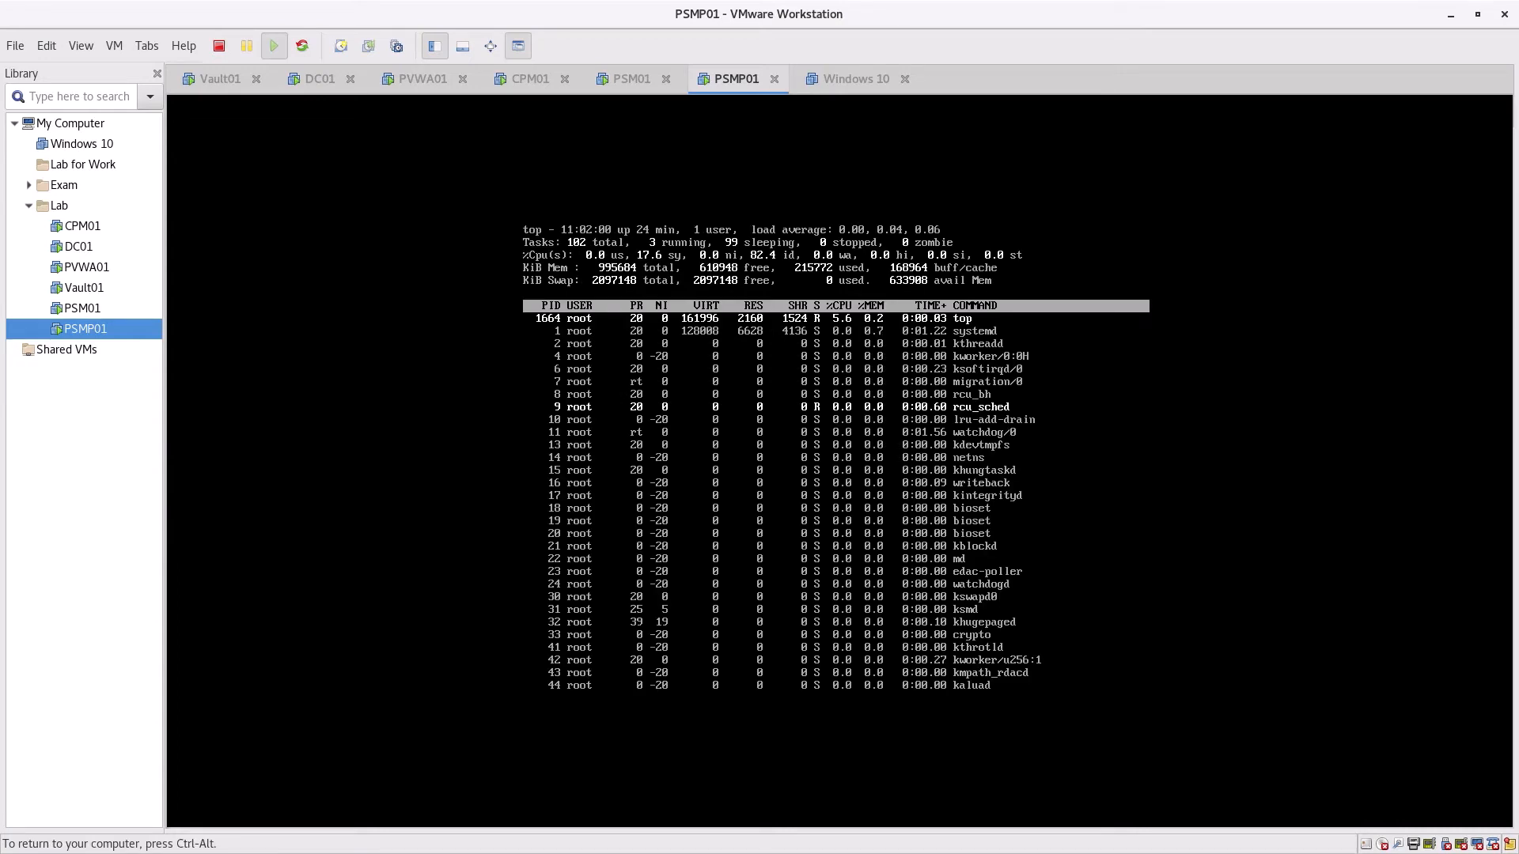
key("q")
key("ctrl+alt")
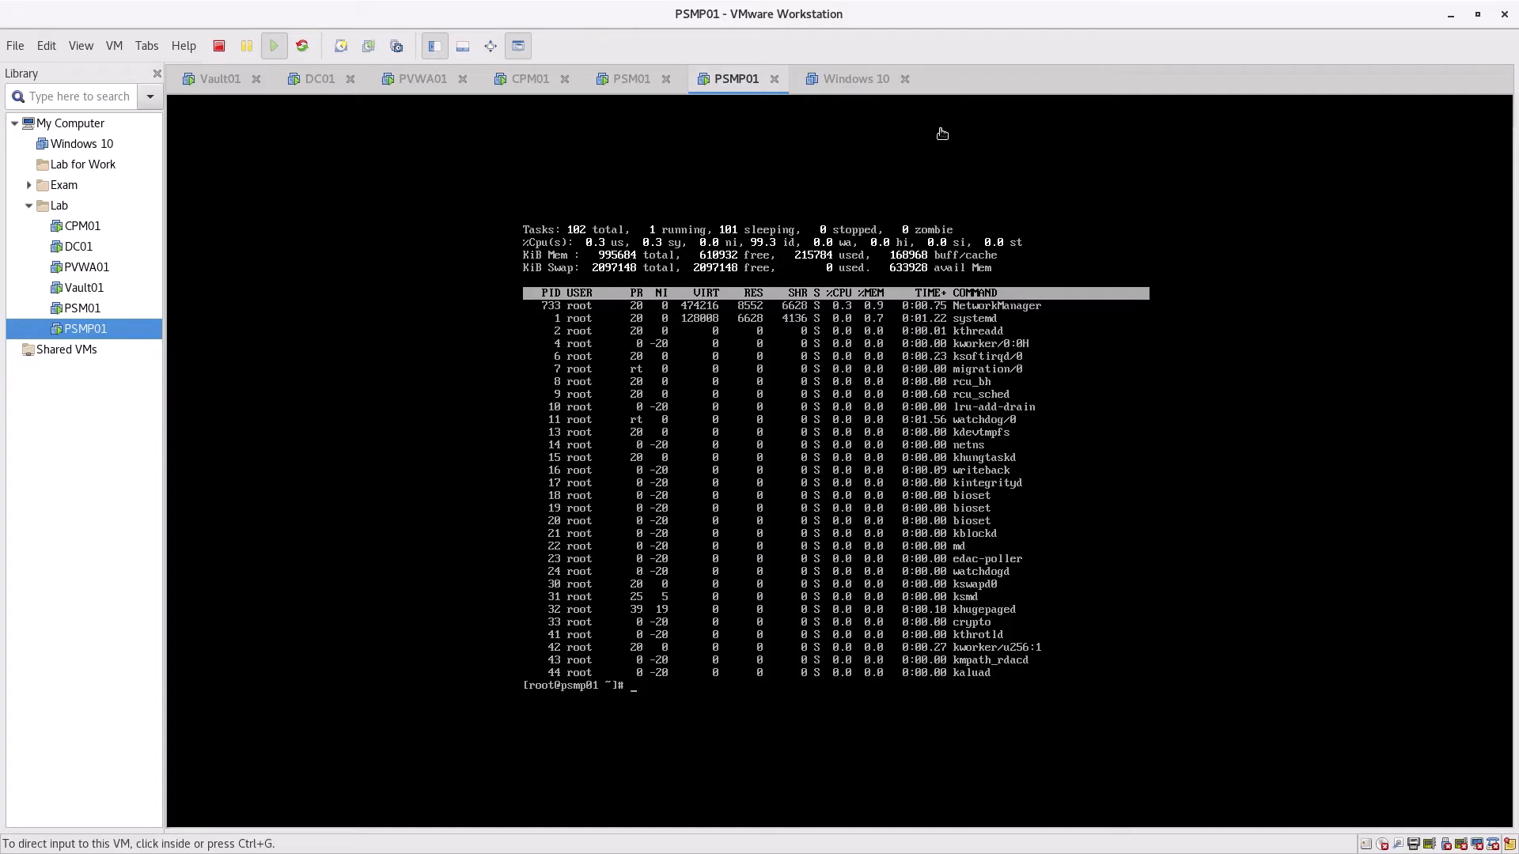
left_click(941, 132)
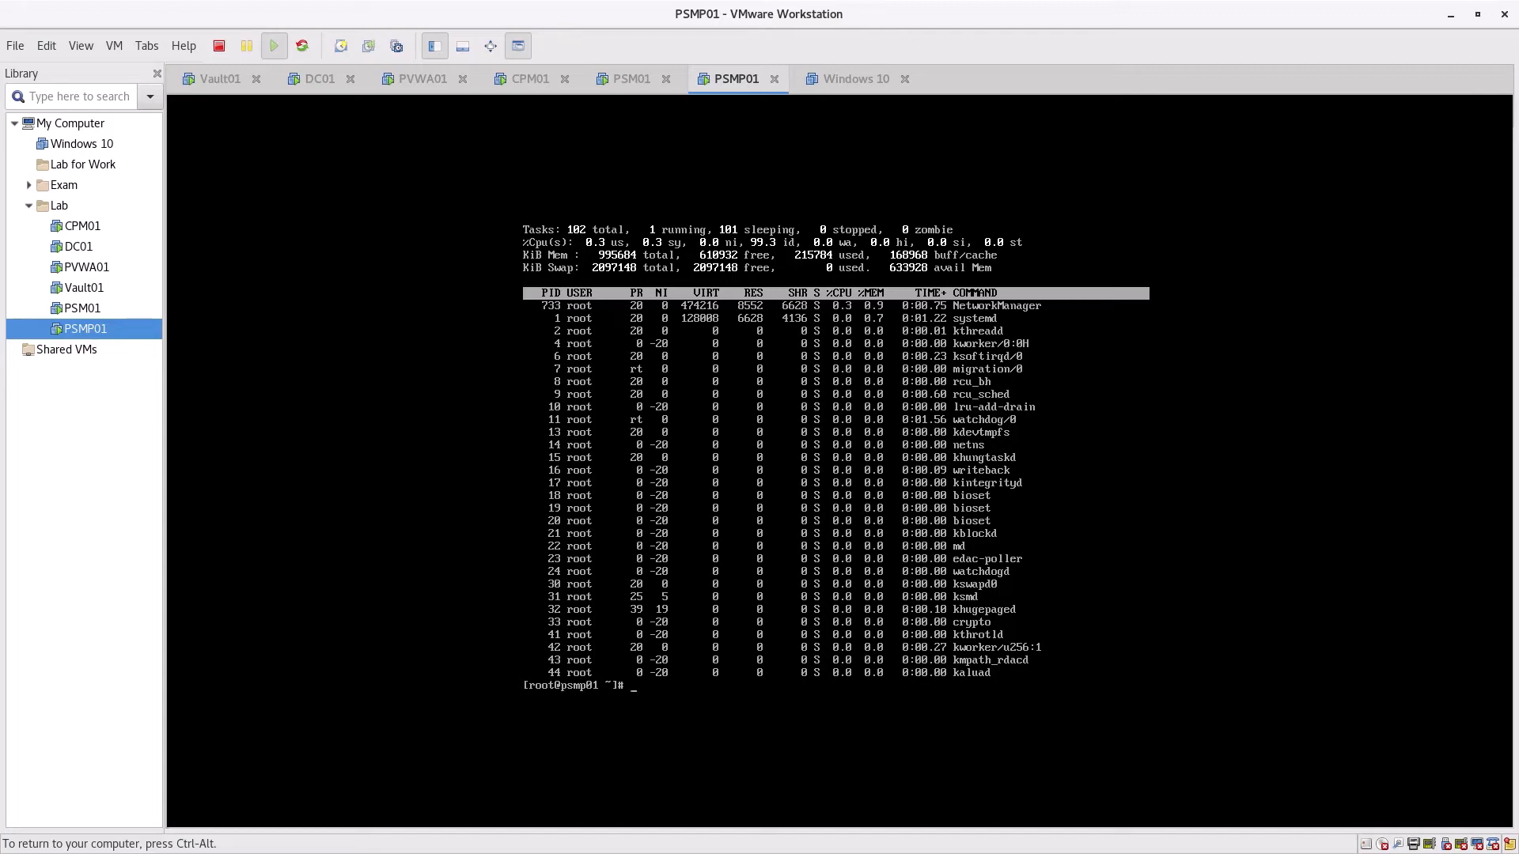
Clear the terminal down to a fresh root prompt
type("ear")
key("Return")
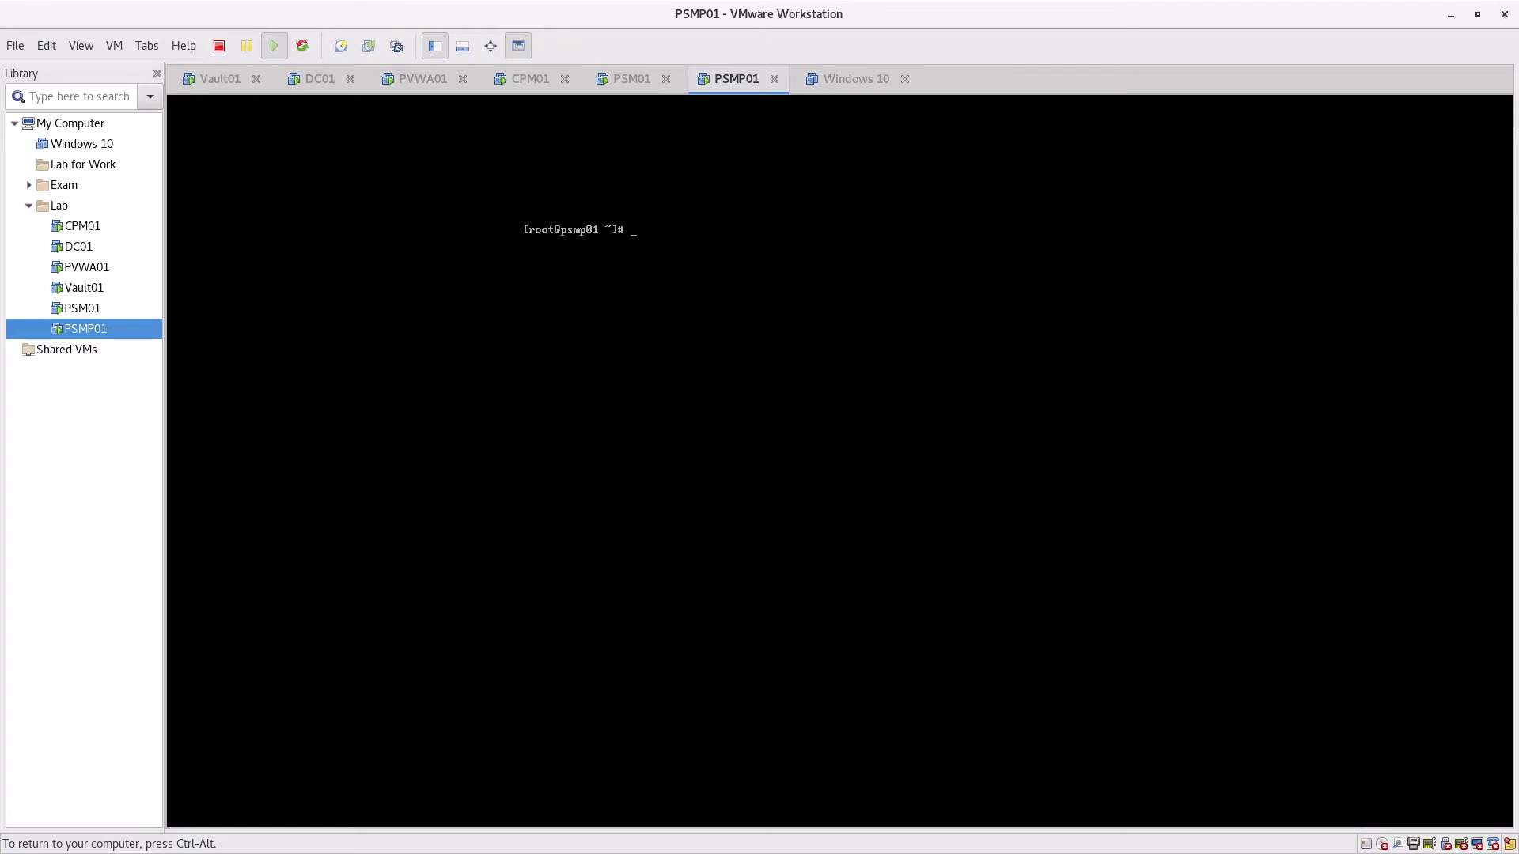
key("ctrl+alt")
left_click(329, 690)
key("ctrl+alt")
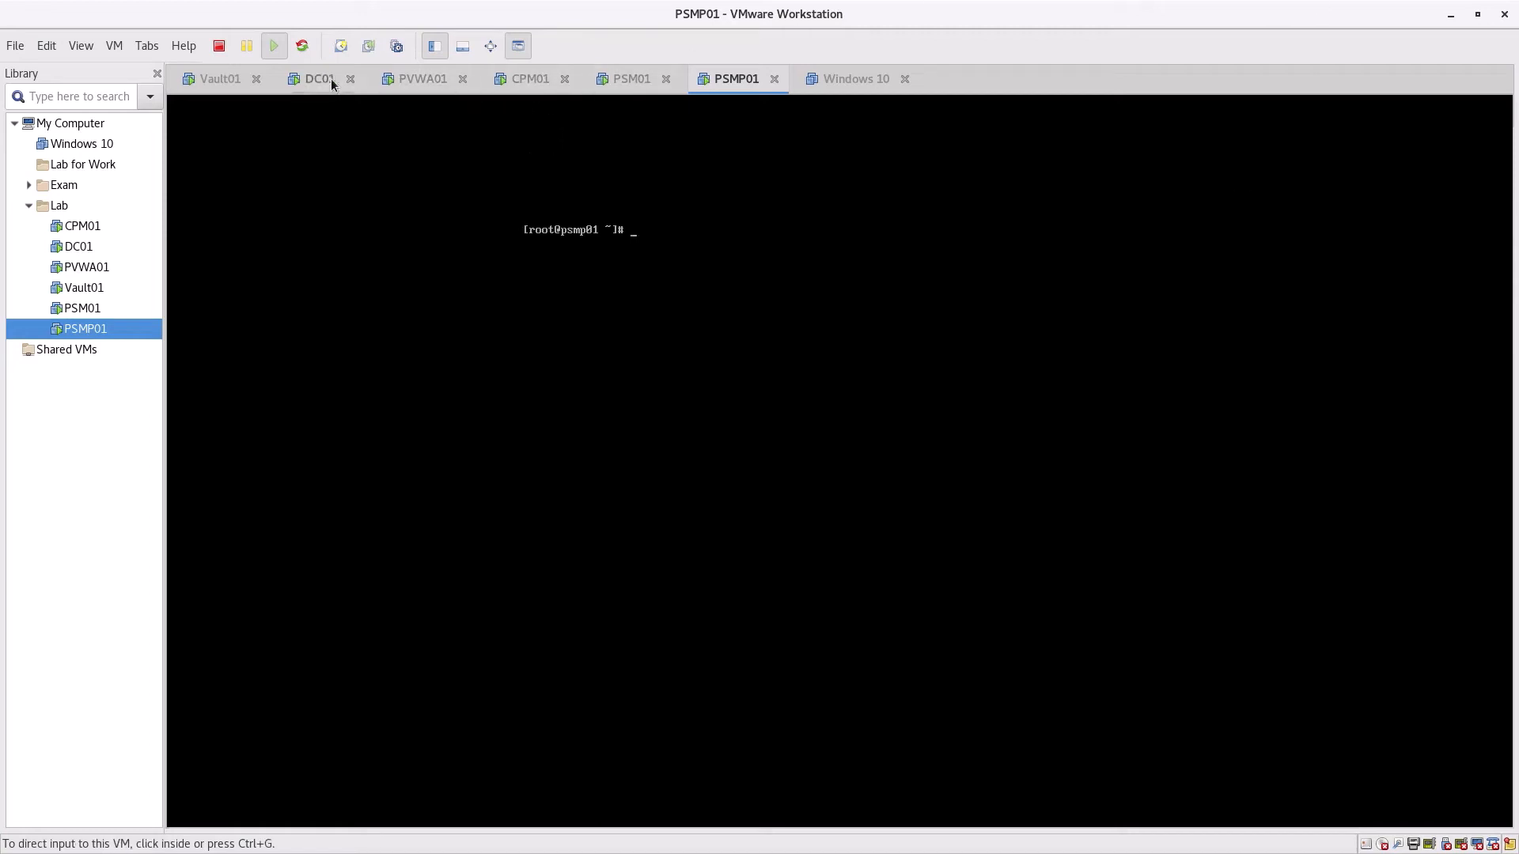
Switch to DC01 and wake it to its lock screen
left_click(299, 80)
left_click(848, 418)
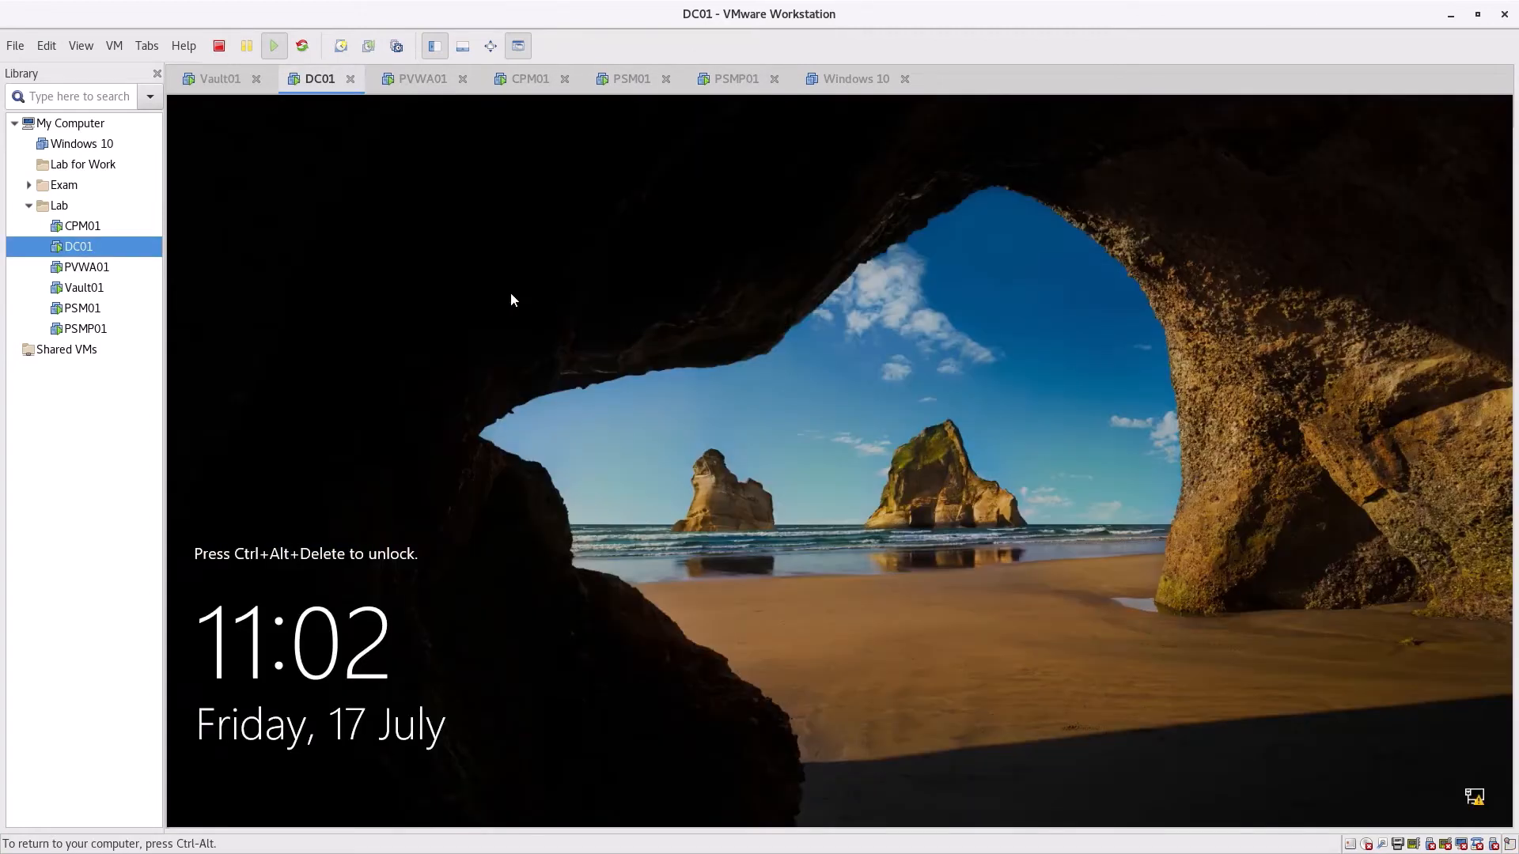
key("ctrl+alt")
left_click(244, 117)
key("ctrl+alt")
Sign in to DC01 as Administrator via Ctrl+Alt+Del, then open and close Start
left_click(113, 45)
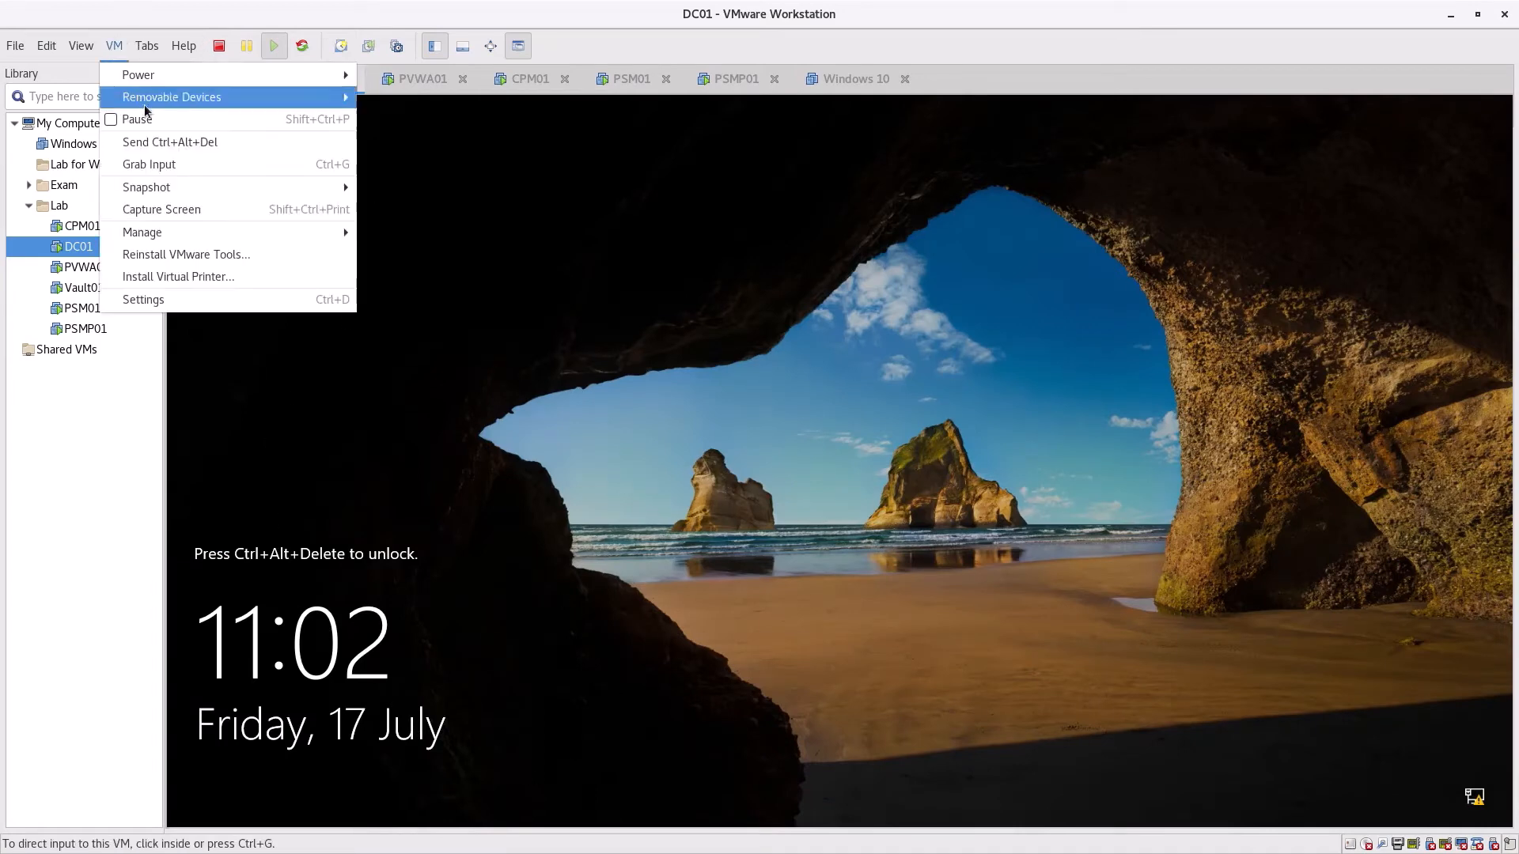
left_click(177, 144)
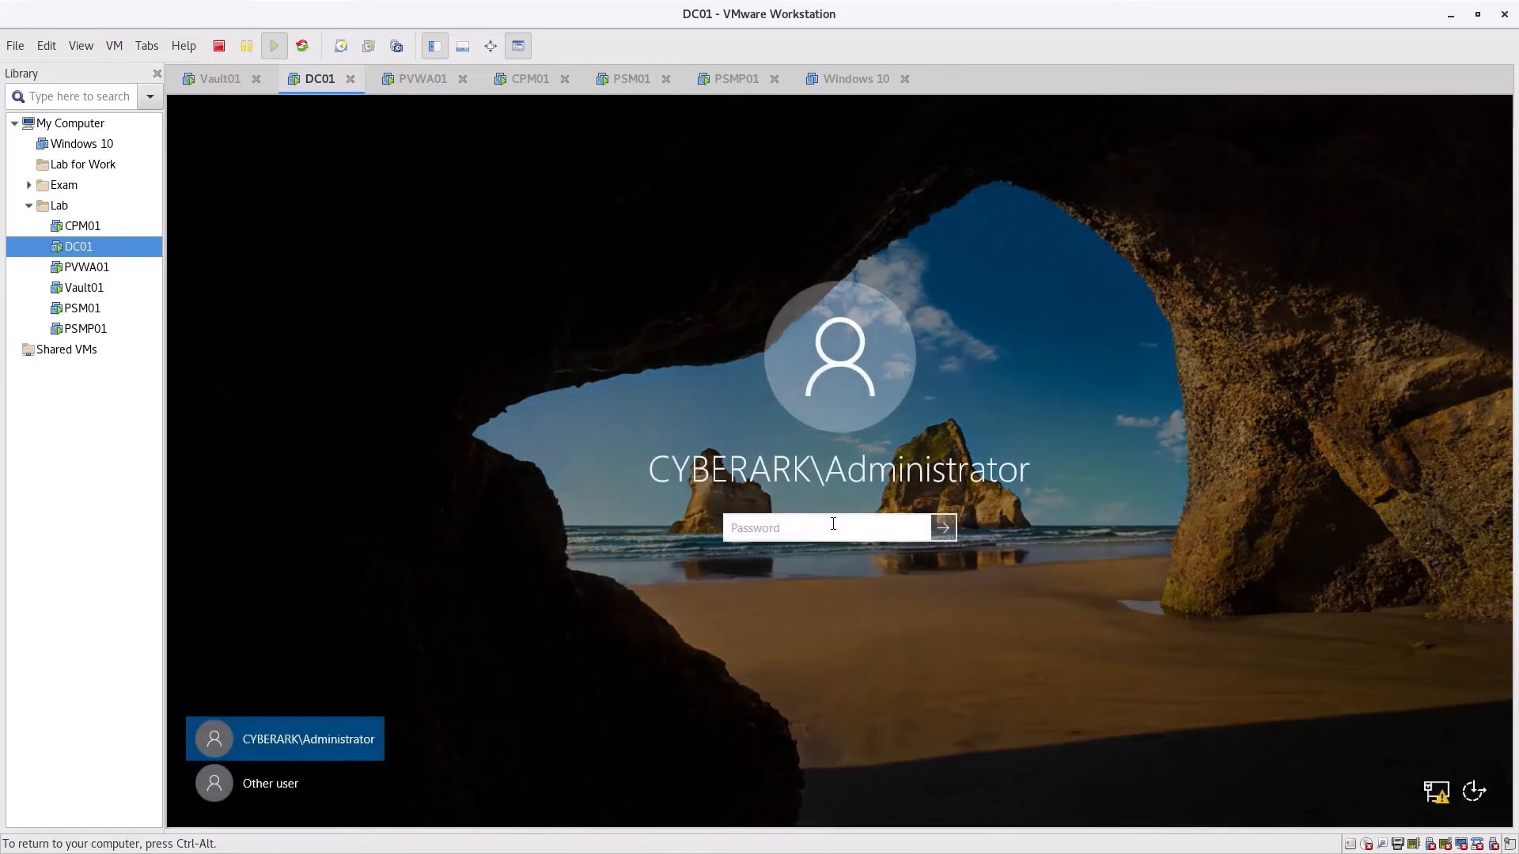
type("*********")
key("Return")
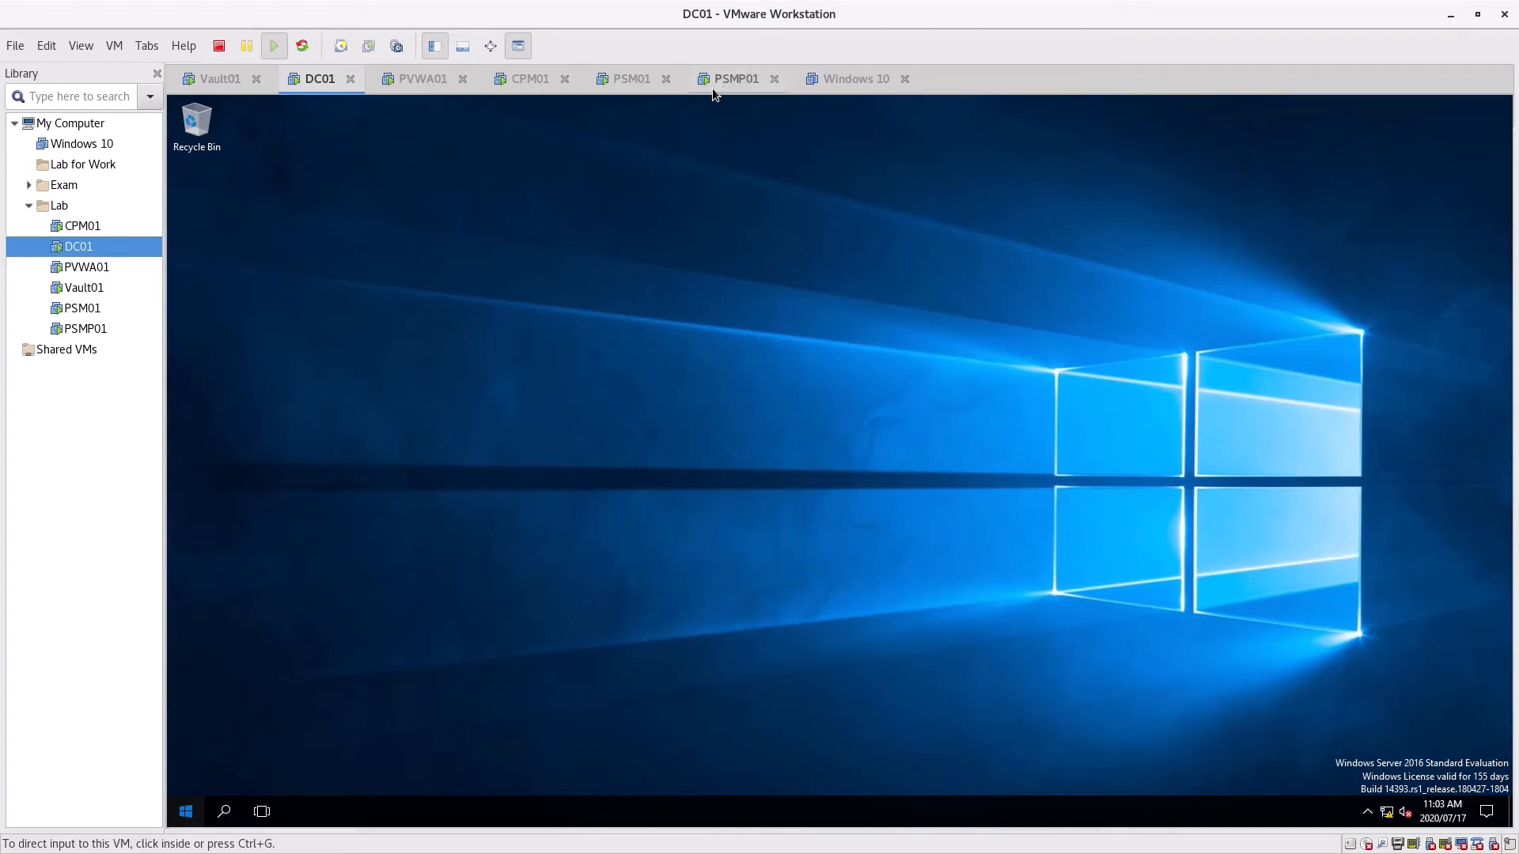
key("super")
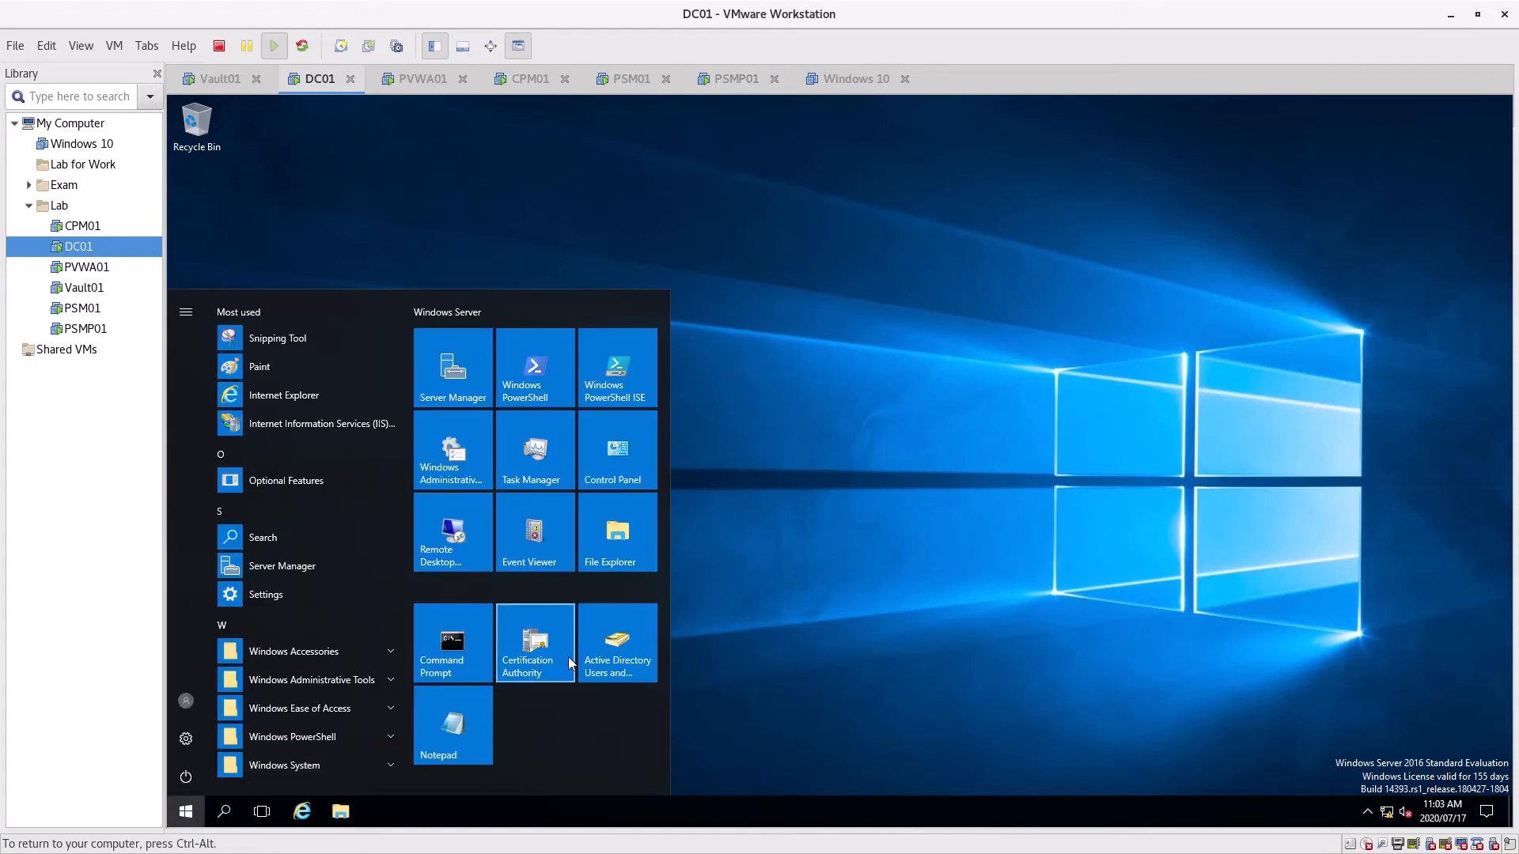
left_click(717, 314)
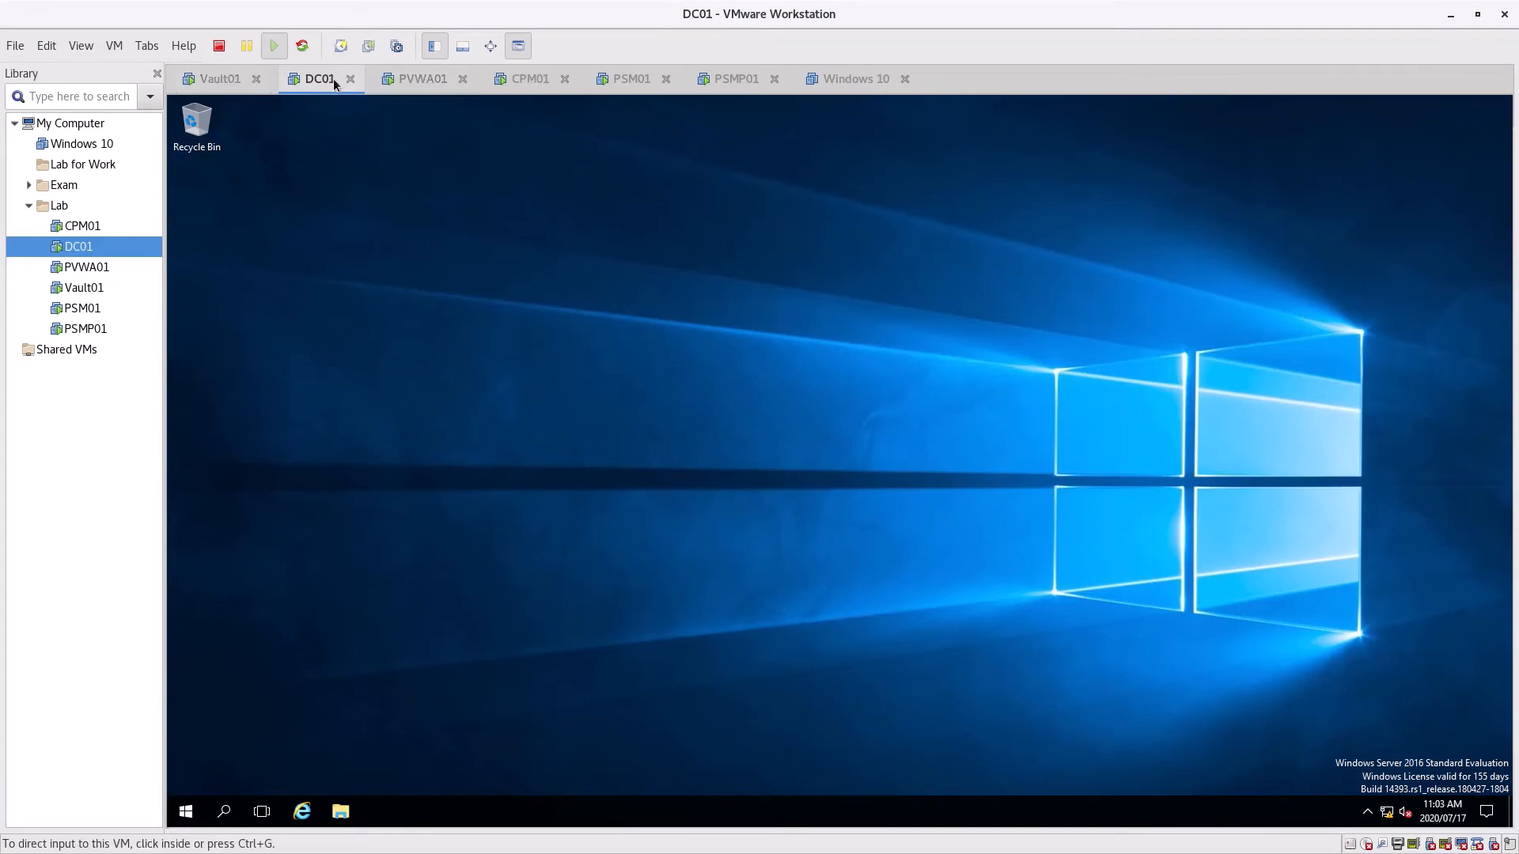
Minimize Vault01's Server Central Administration, then sign in to PVWA01 as administrator
left_click(222, 77)
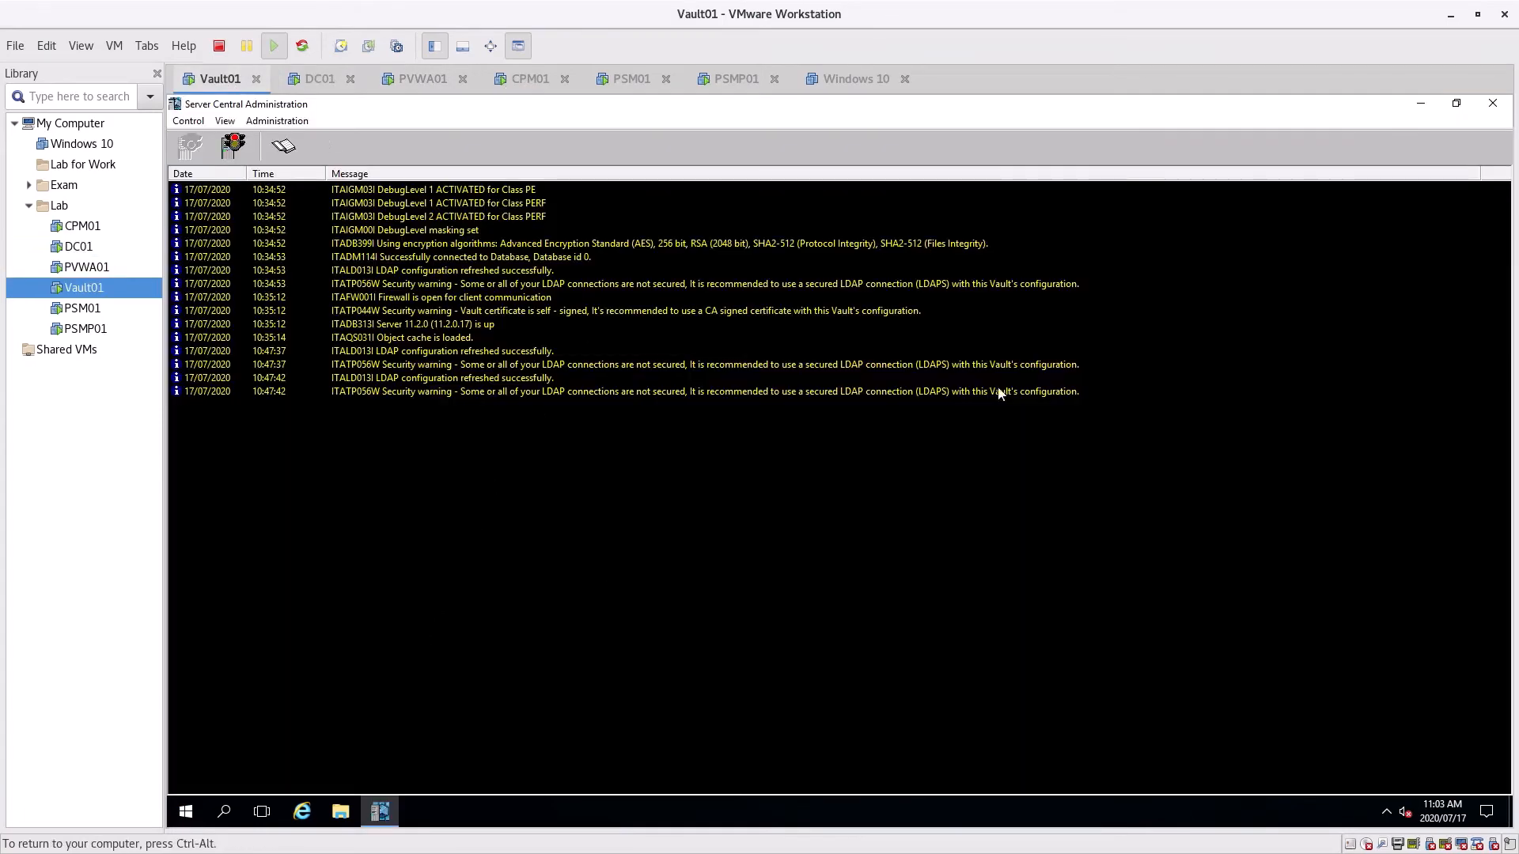
left_click(1417, 108)
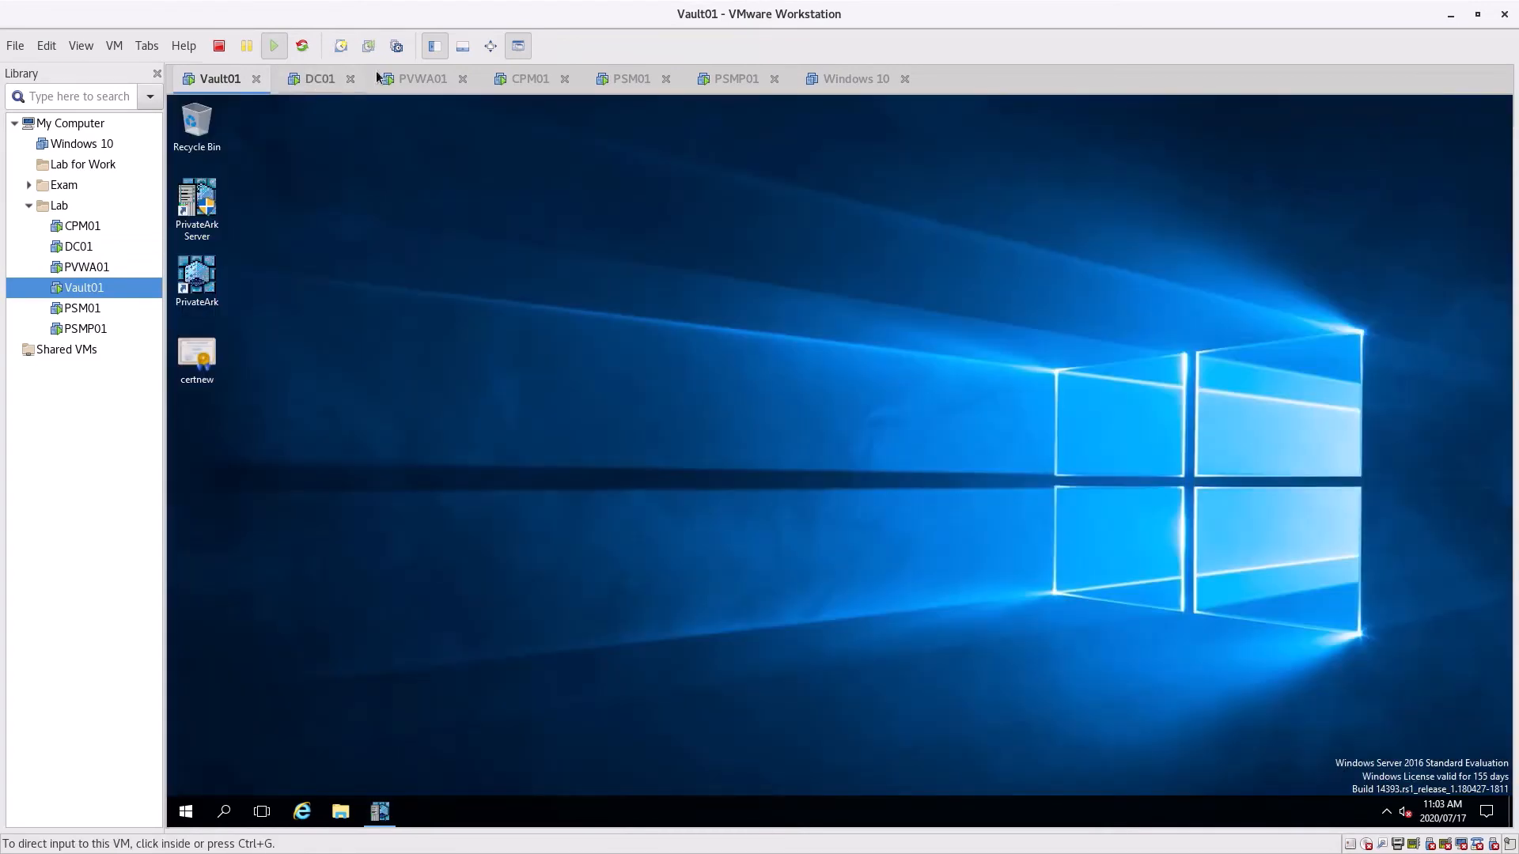
left_click(324, 79)
left_click(423, 78)
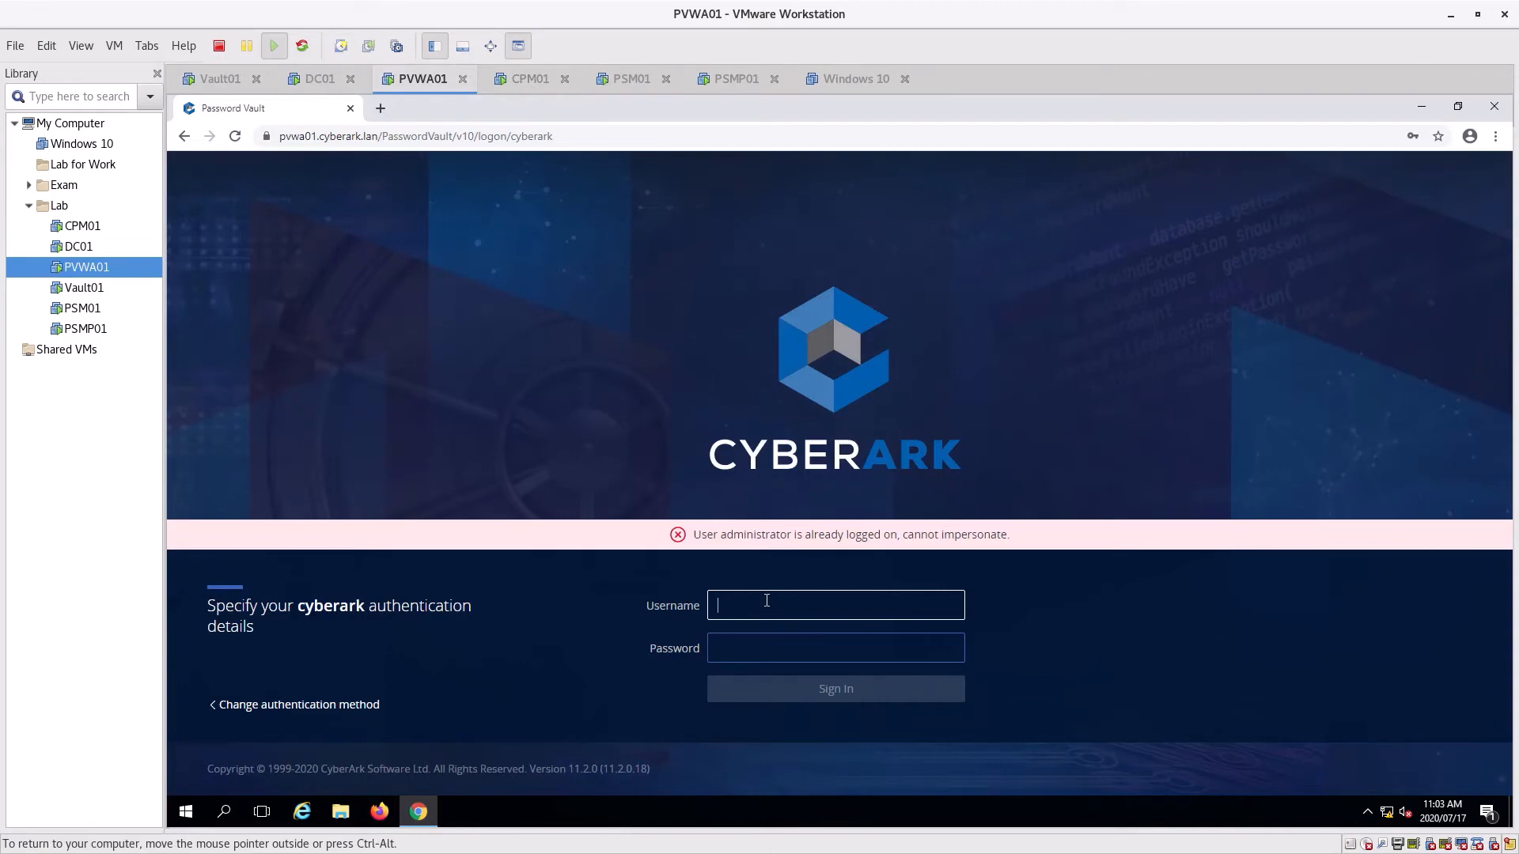
type("administrator")
key("Tab")
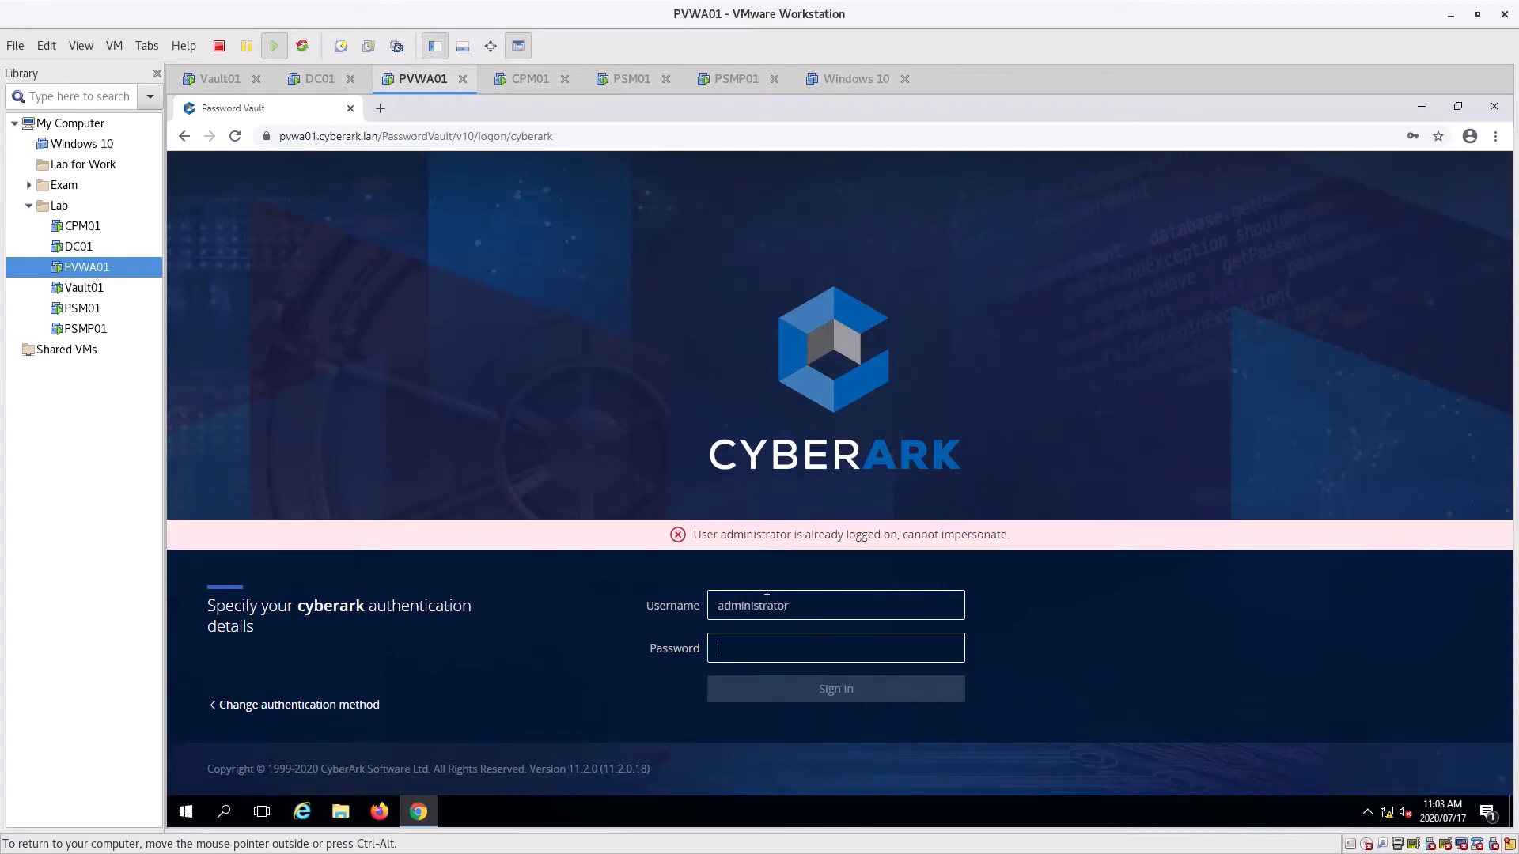
type("********")
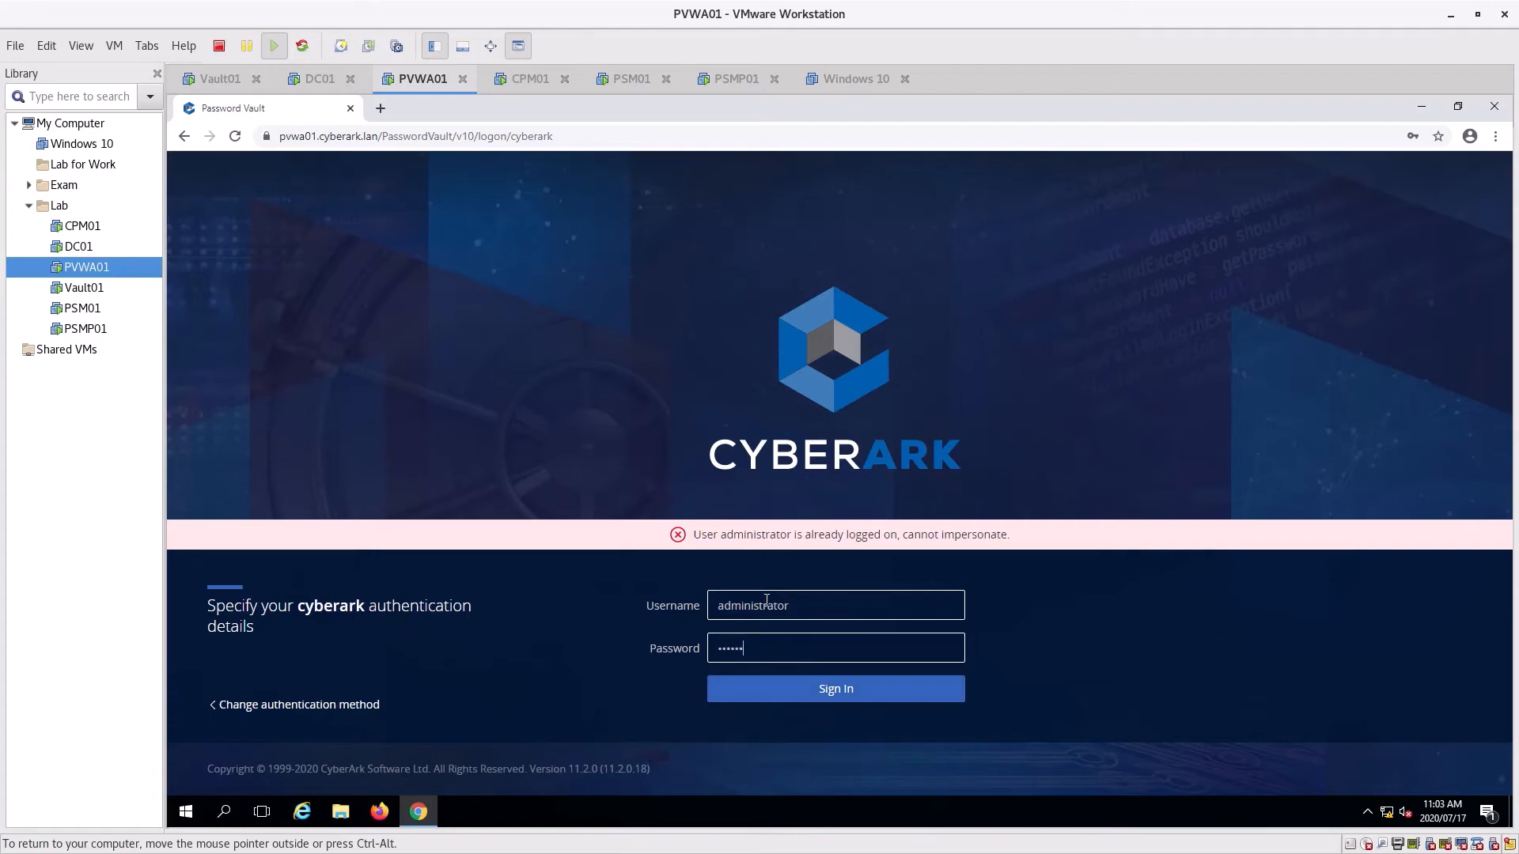
key("Return")
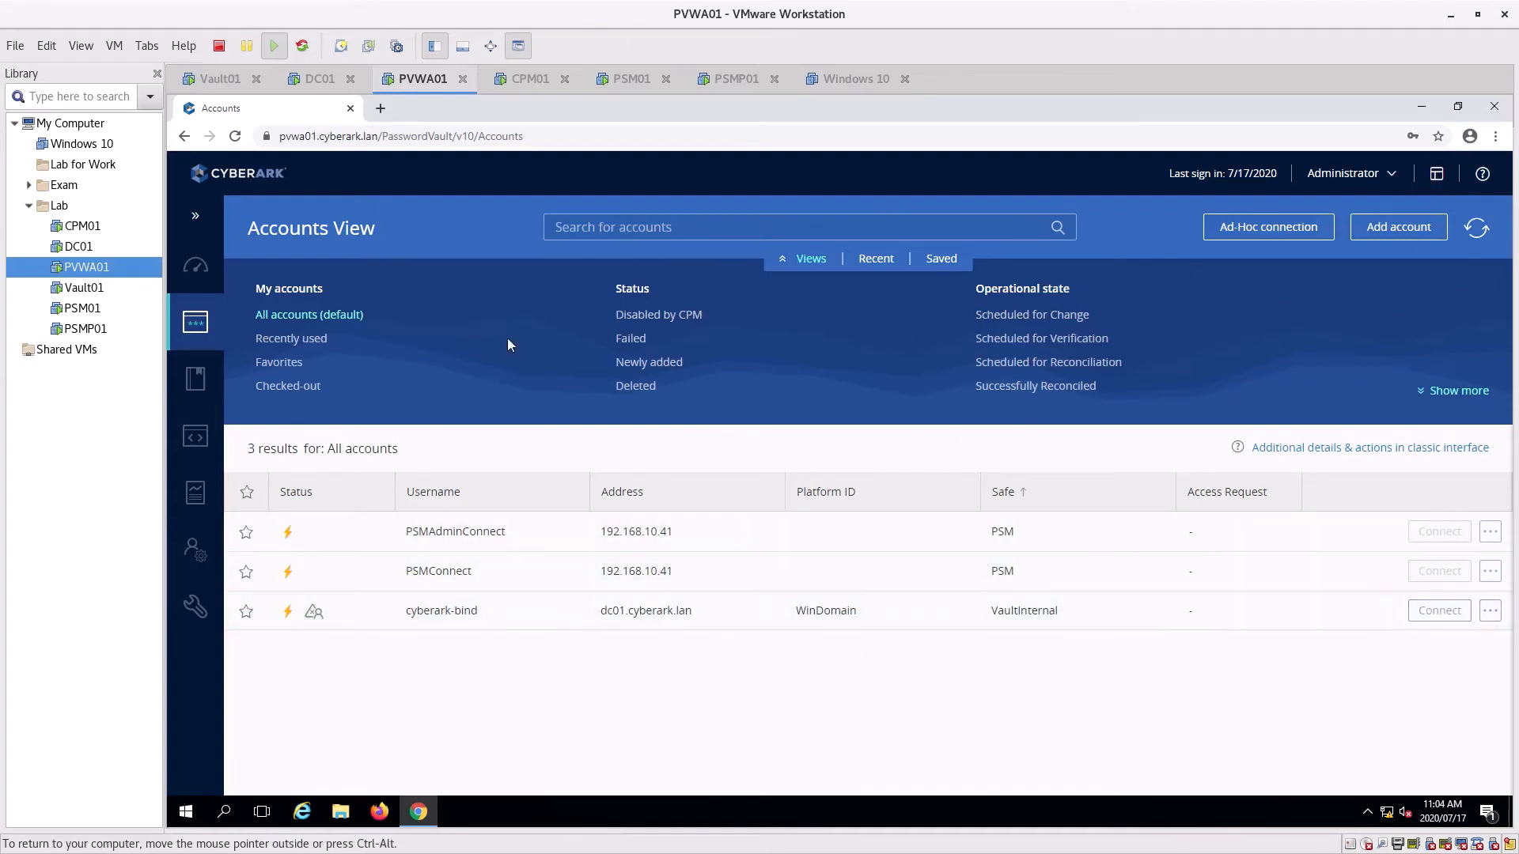
Open the cyberark-bind account and view its details in the classic interface
left_click(449, 614)
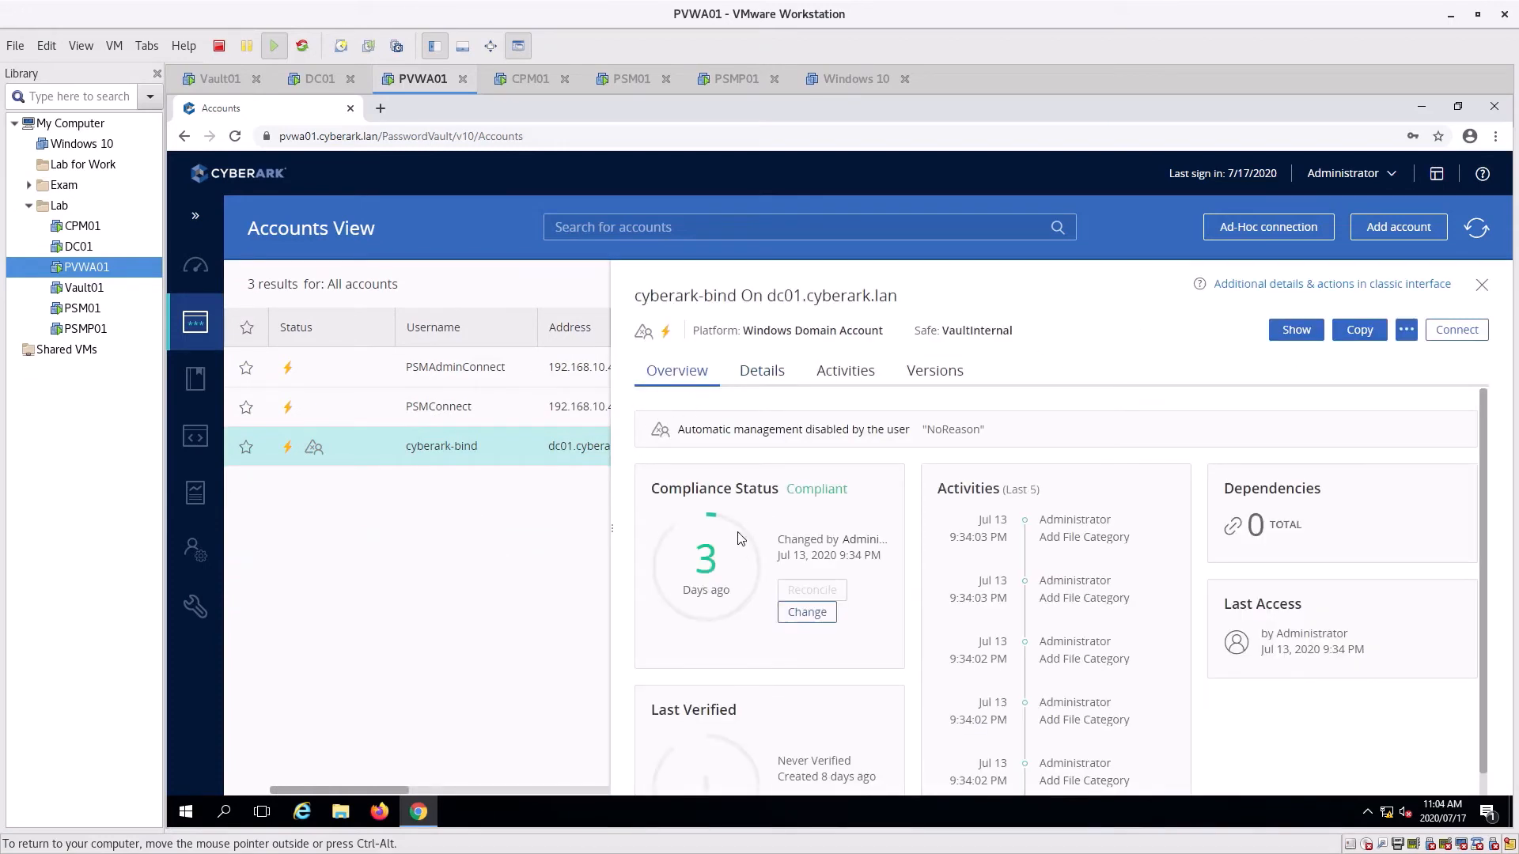
scroll(710, 551, "down", 1)
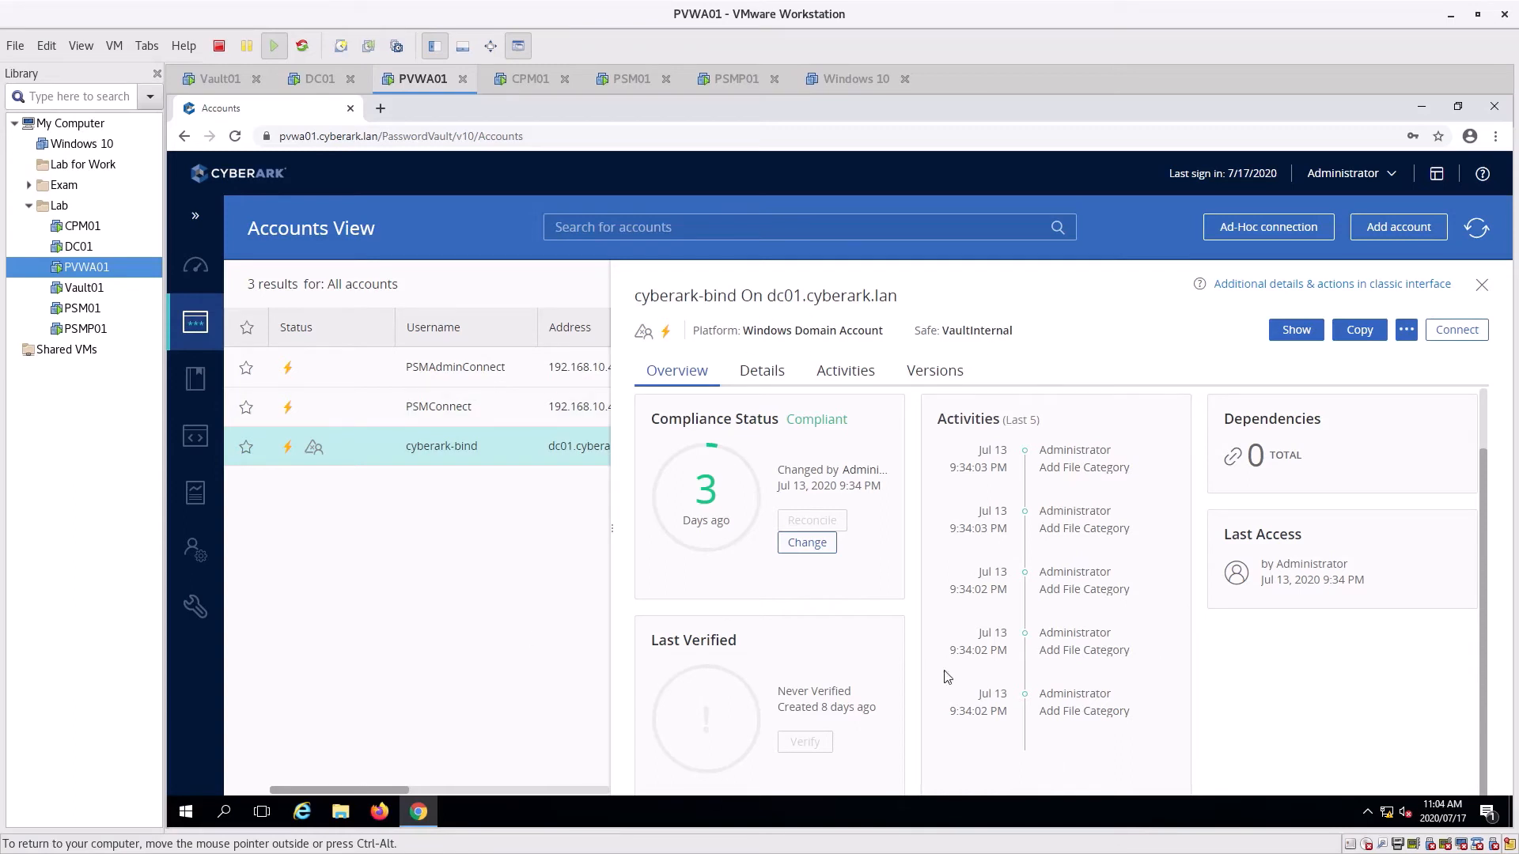
left_click(1344, 286)
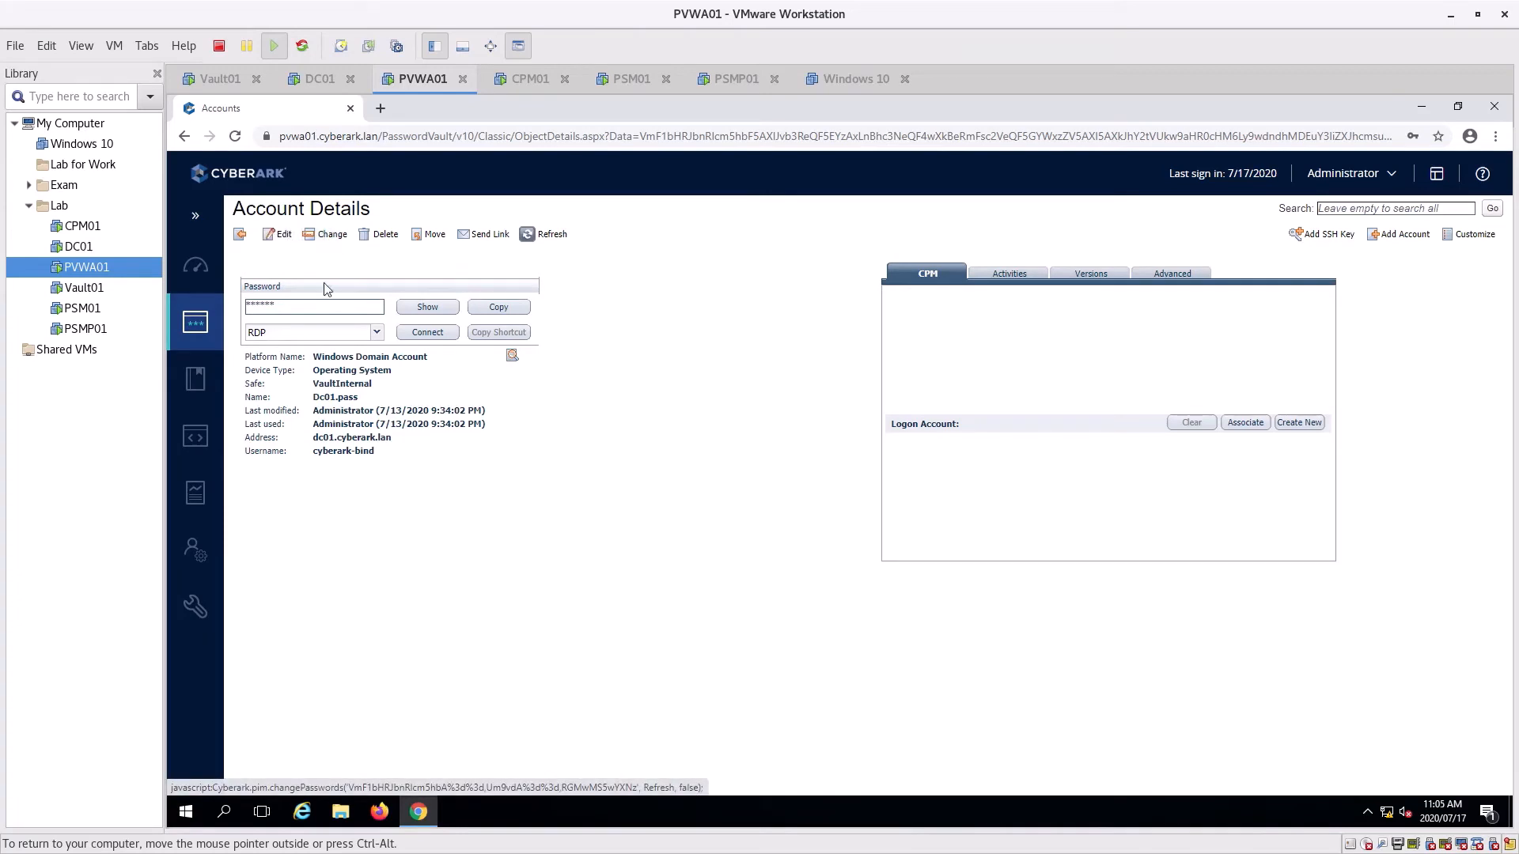
Cancel a started password change, then show Dc01.pass's password after giving a reason
left_click(332, 236)
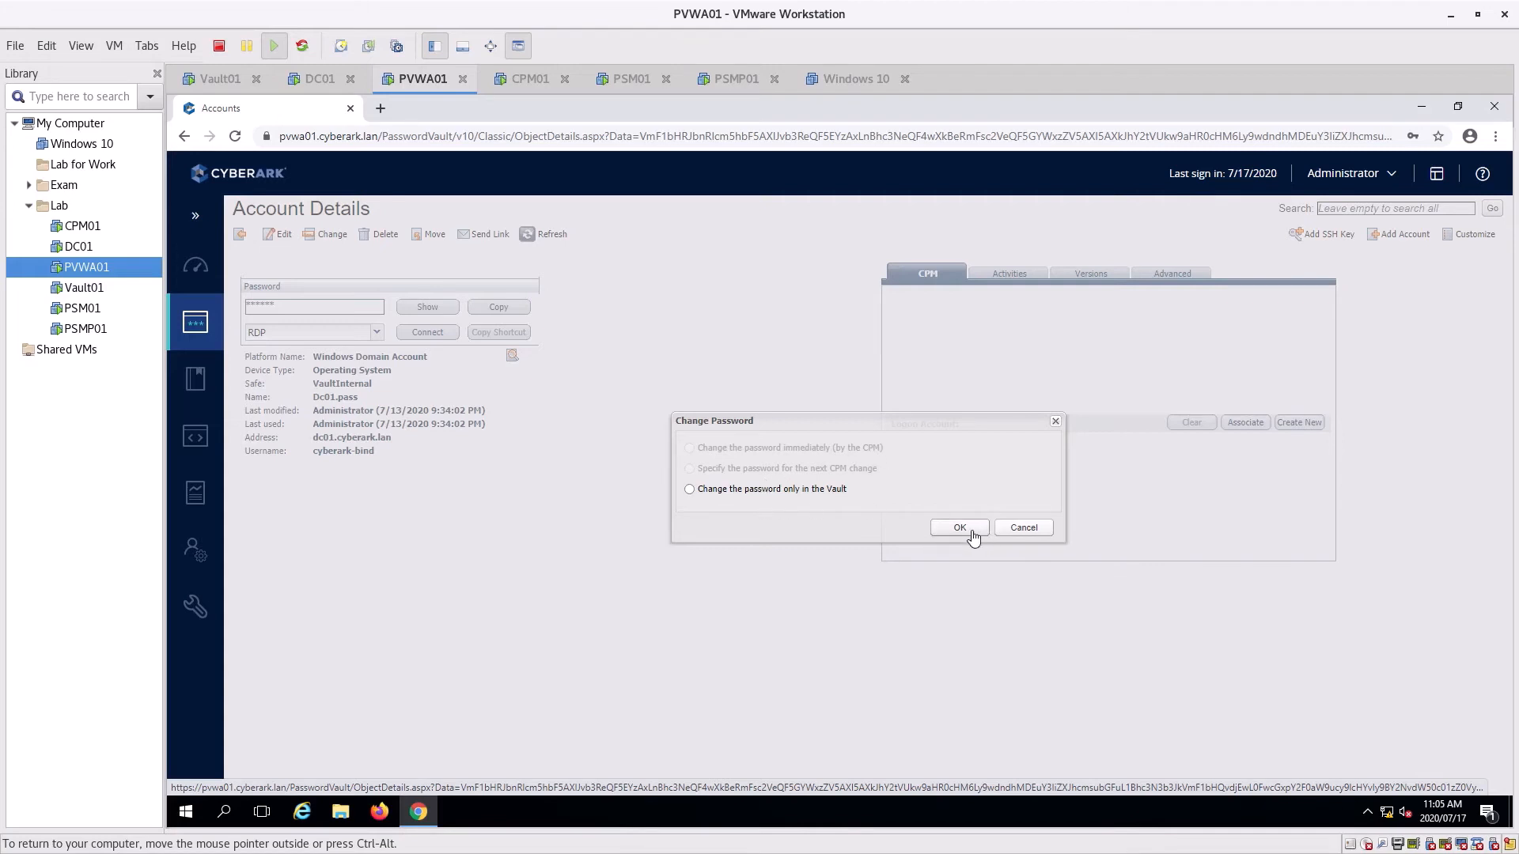
left_click(1022, 528)
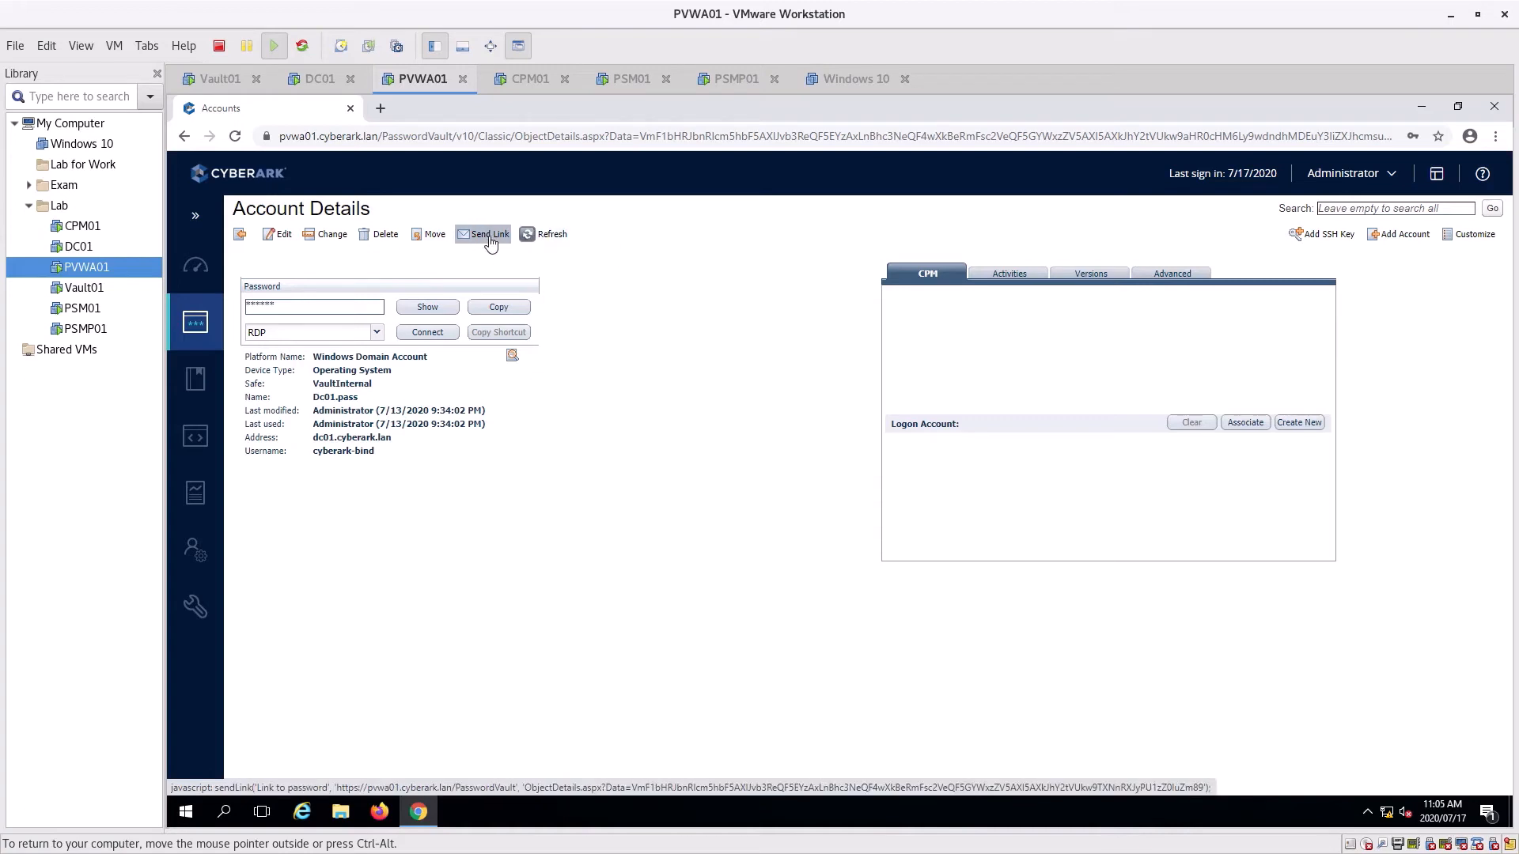
left_click(426, 309)
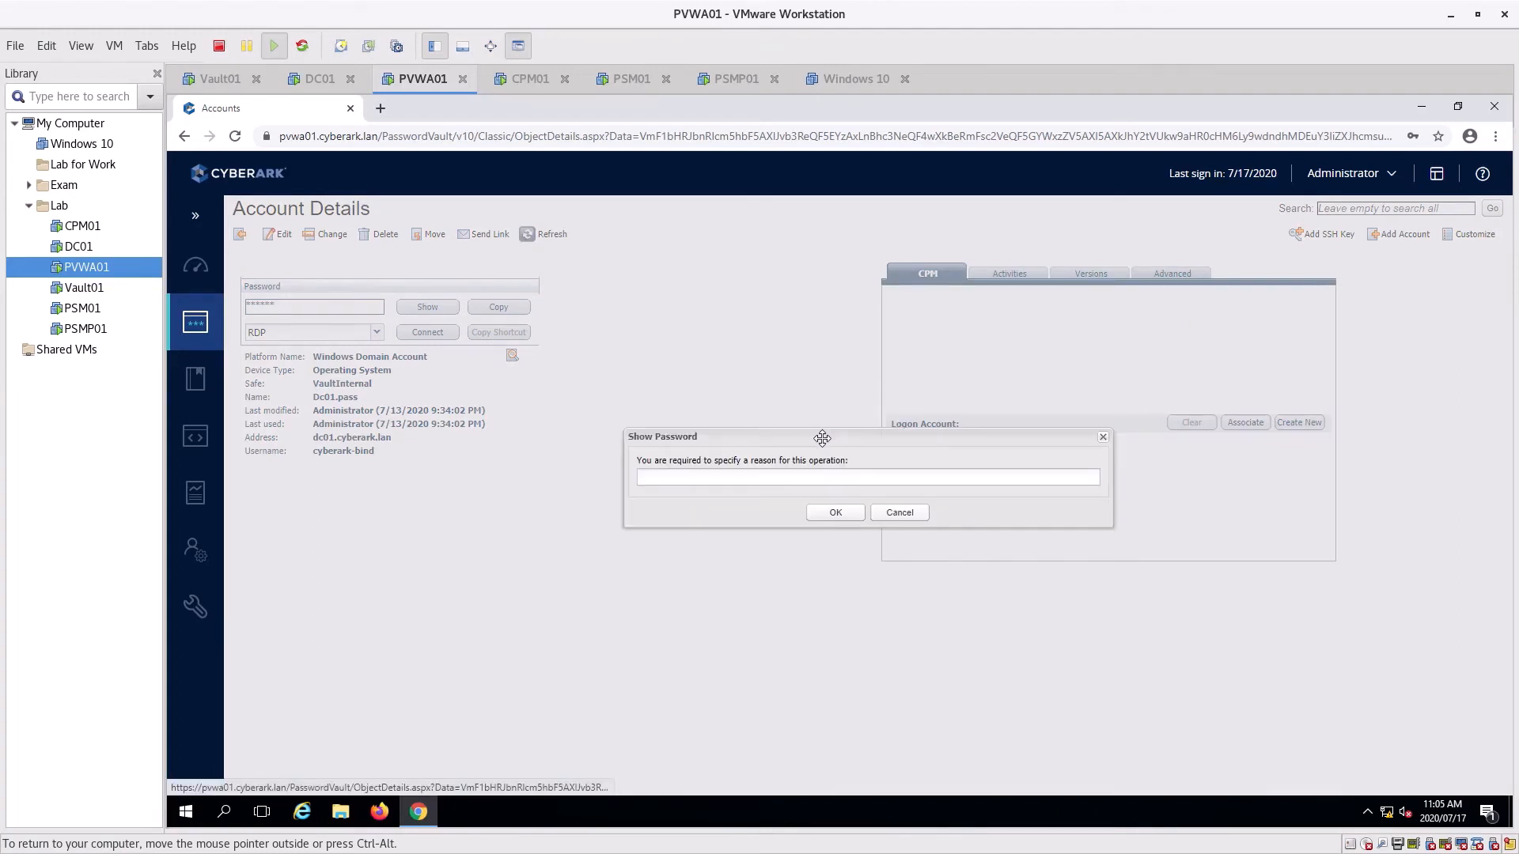
left_click(830, 514)
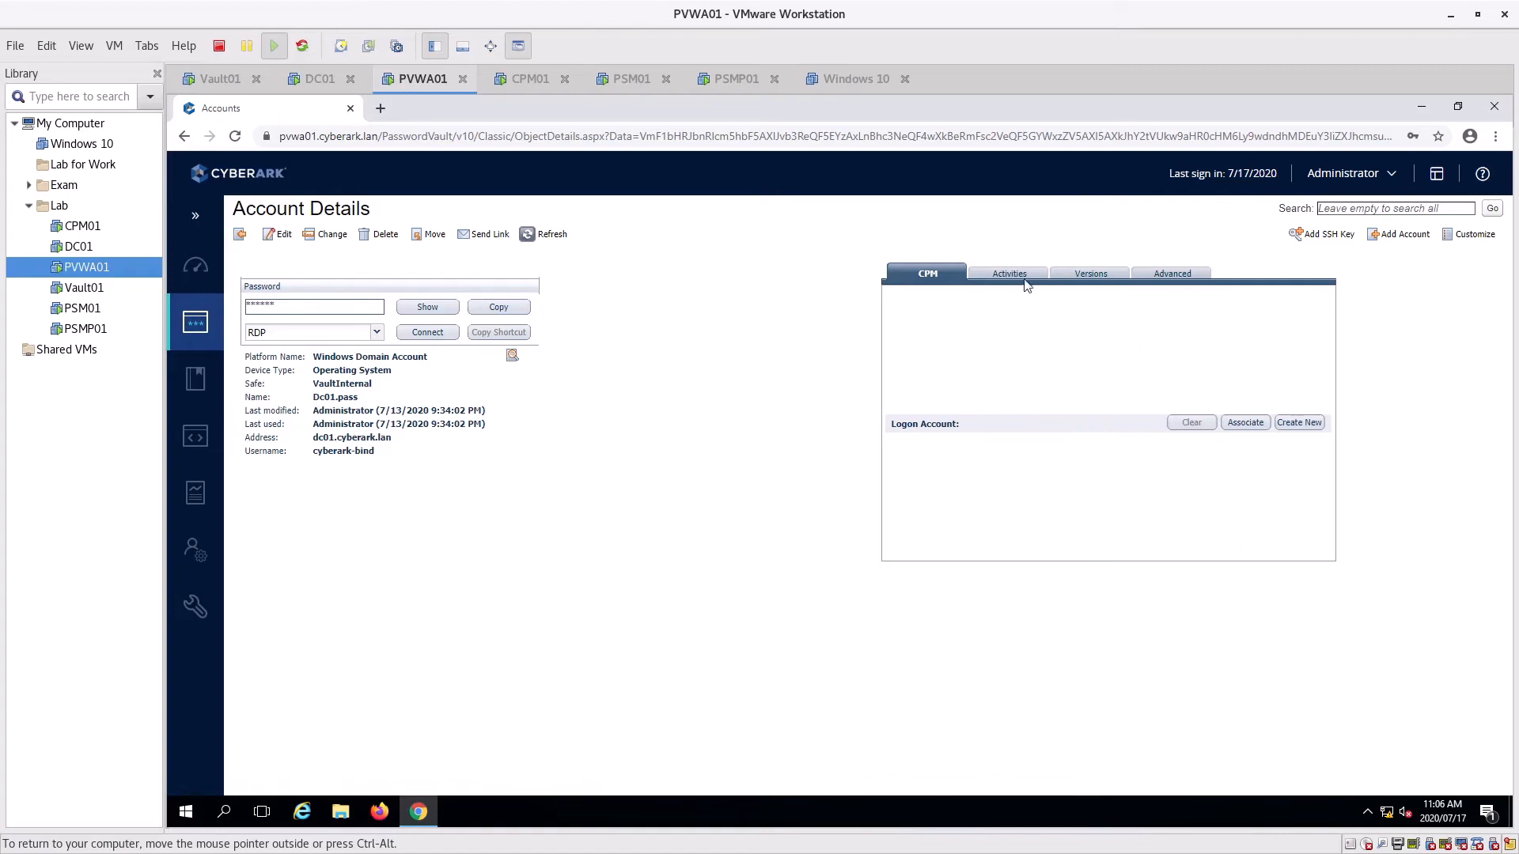
Review the account's Activities, Versions and Advanced tabs
left_click(999, 276)
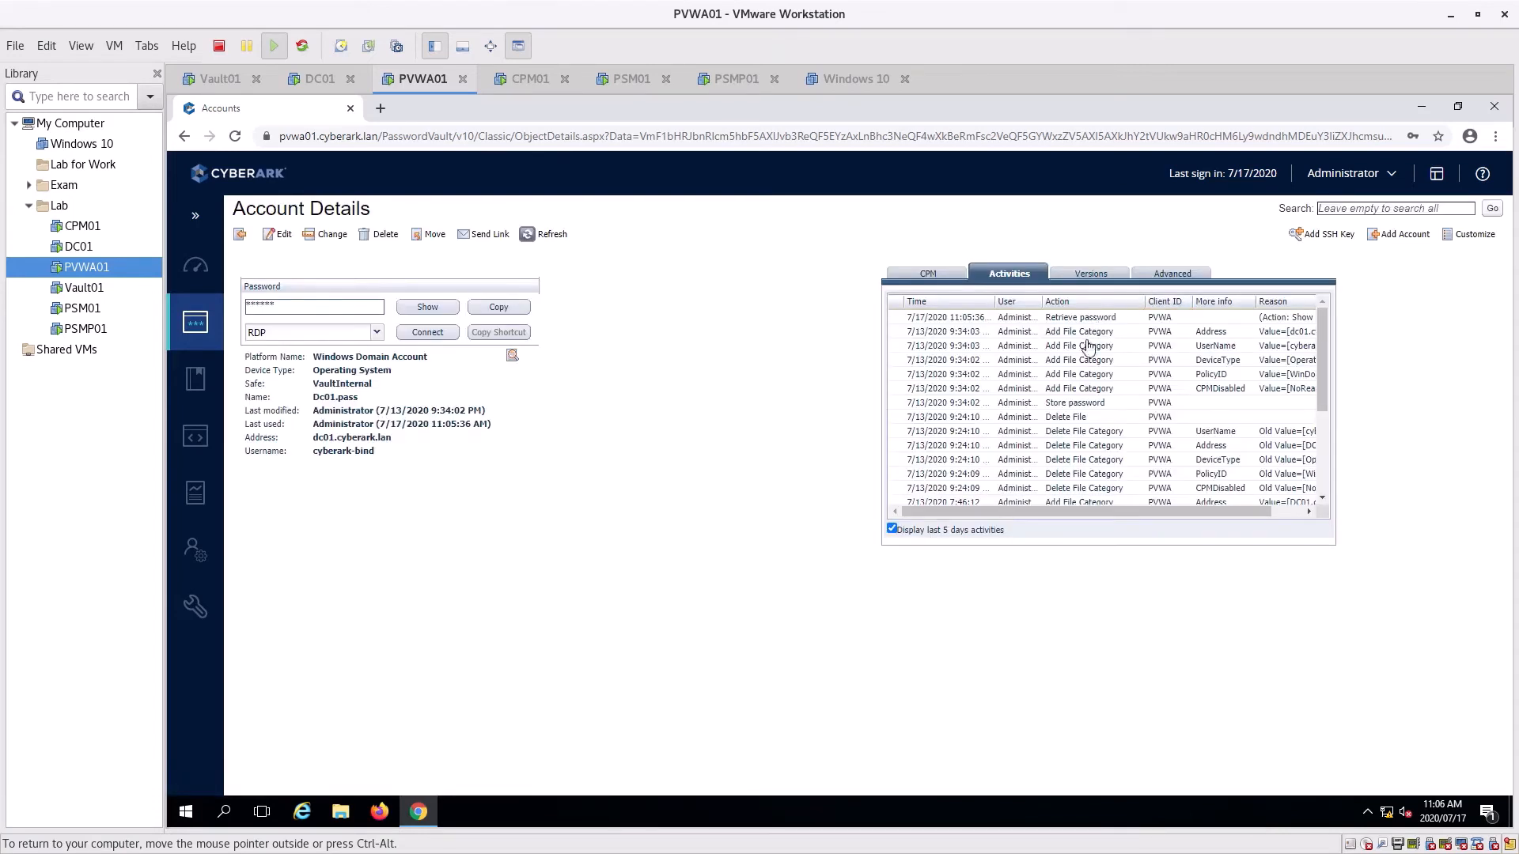
scroll(1102, 398, "down", 3)
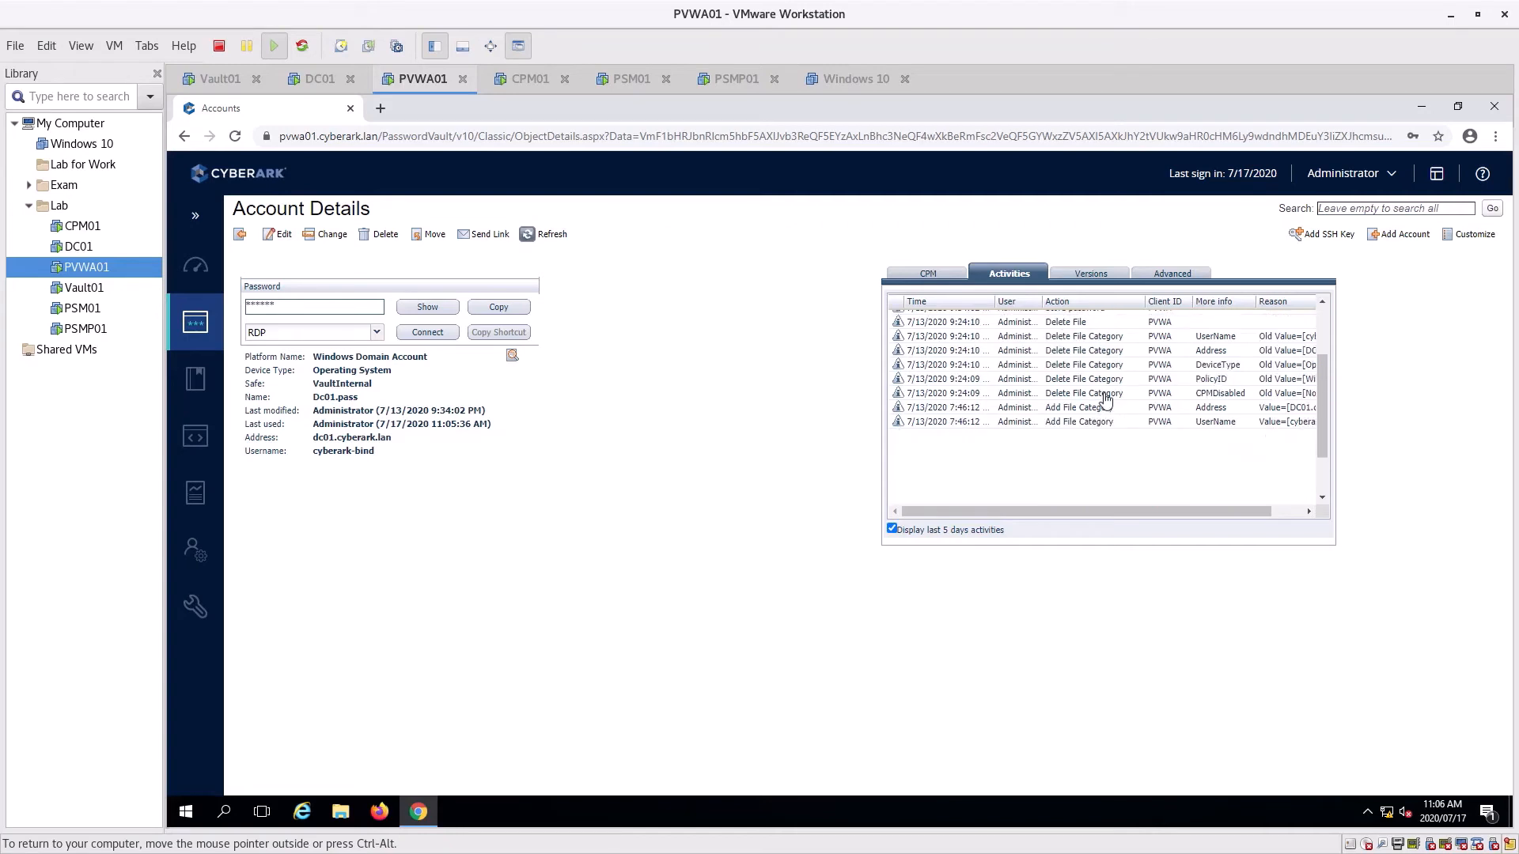
scroll(1100, 399, "up", 3)
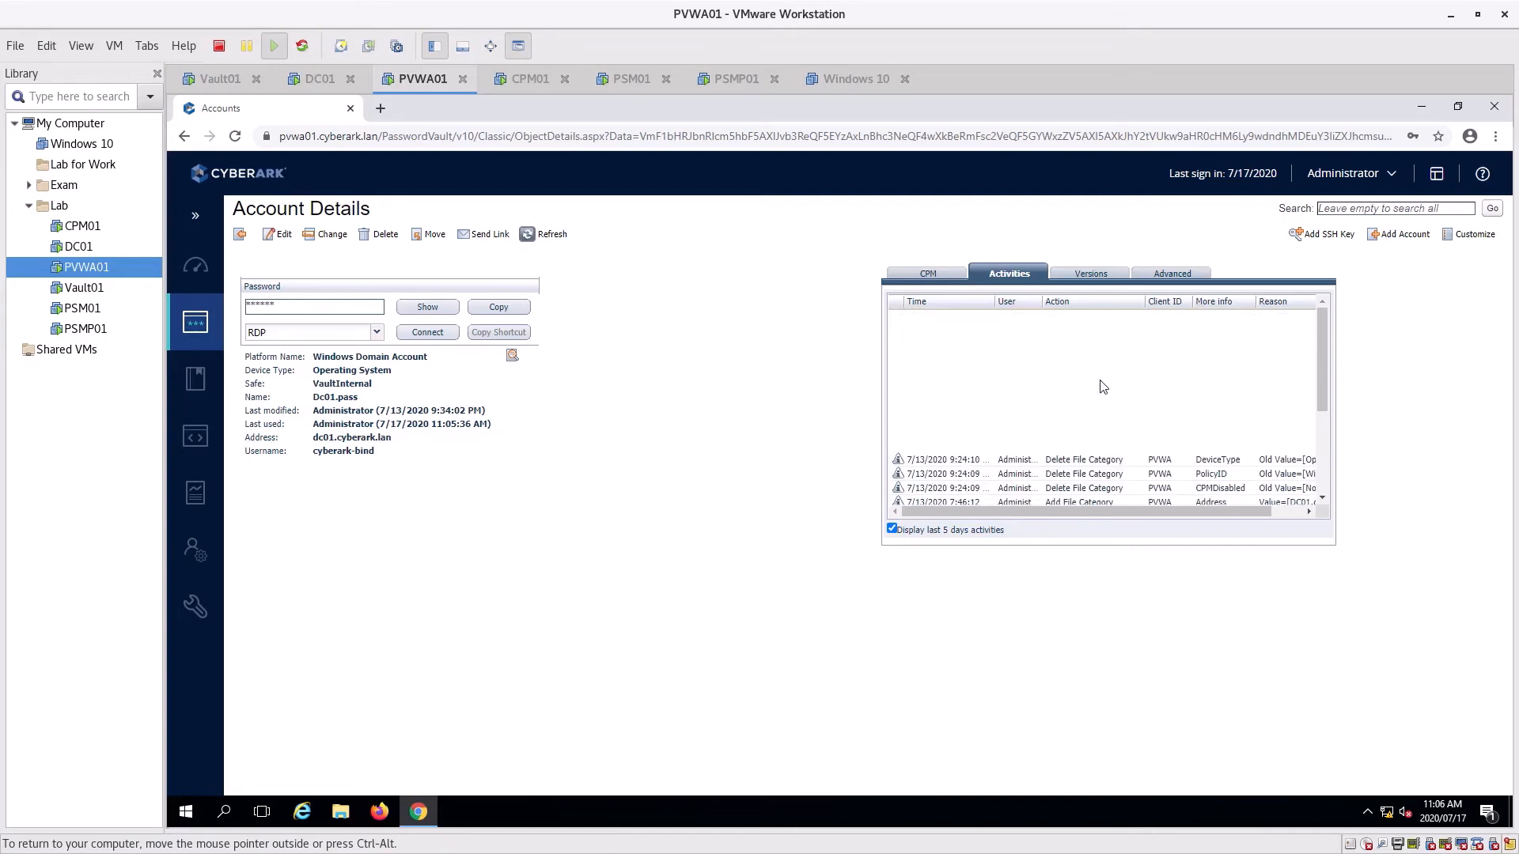
left_click(1089, 270)
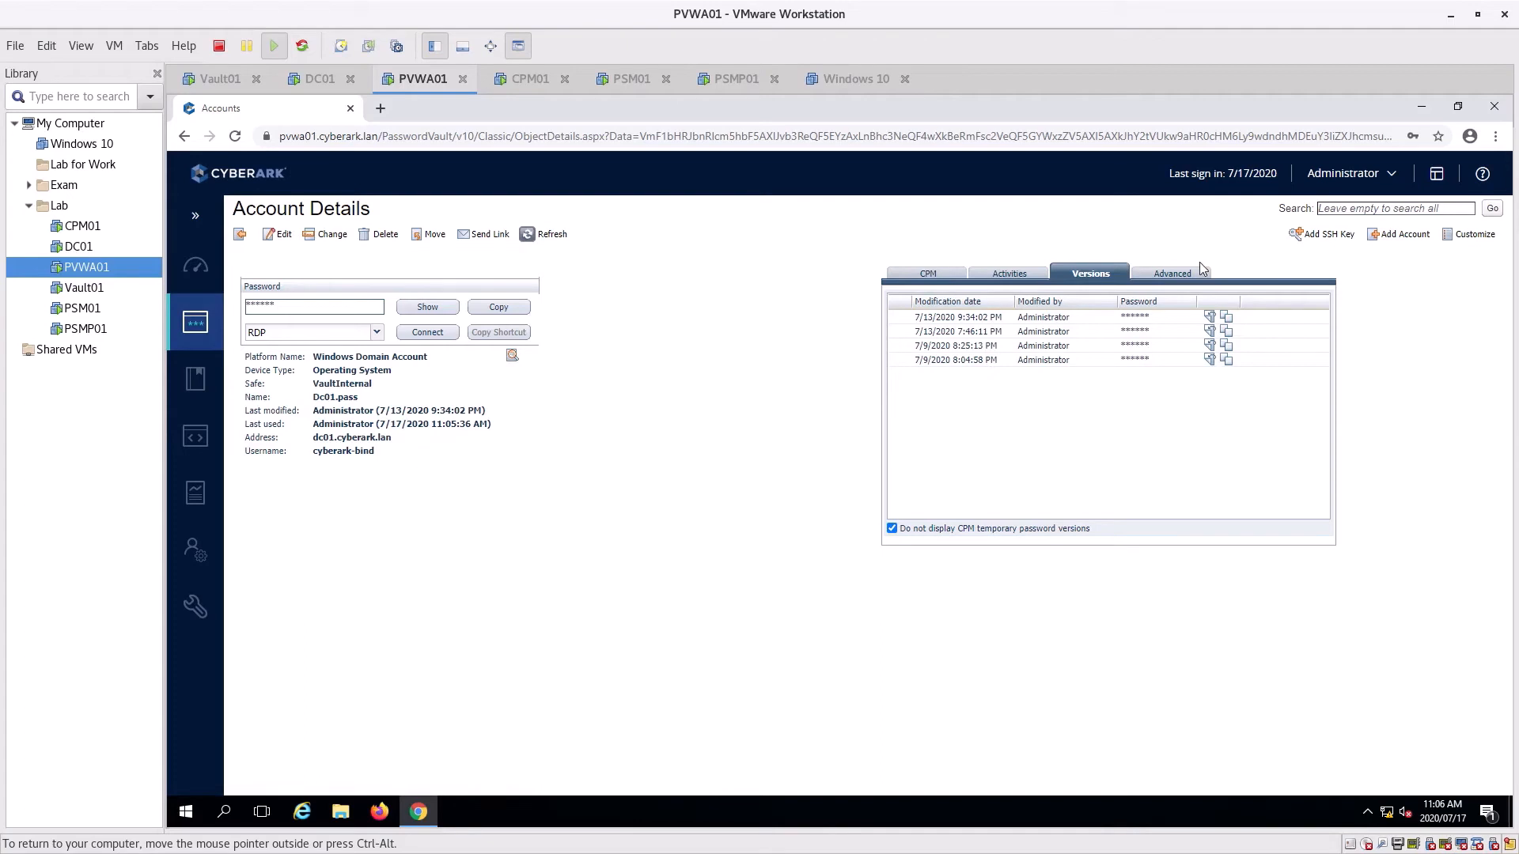
left_click(1167, 277)
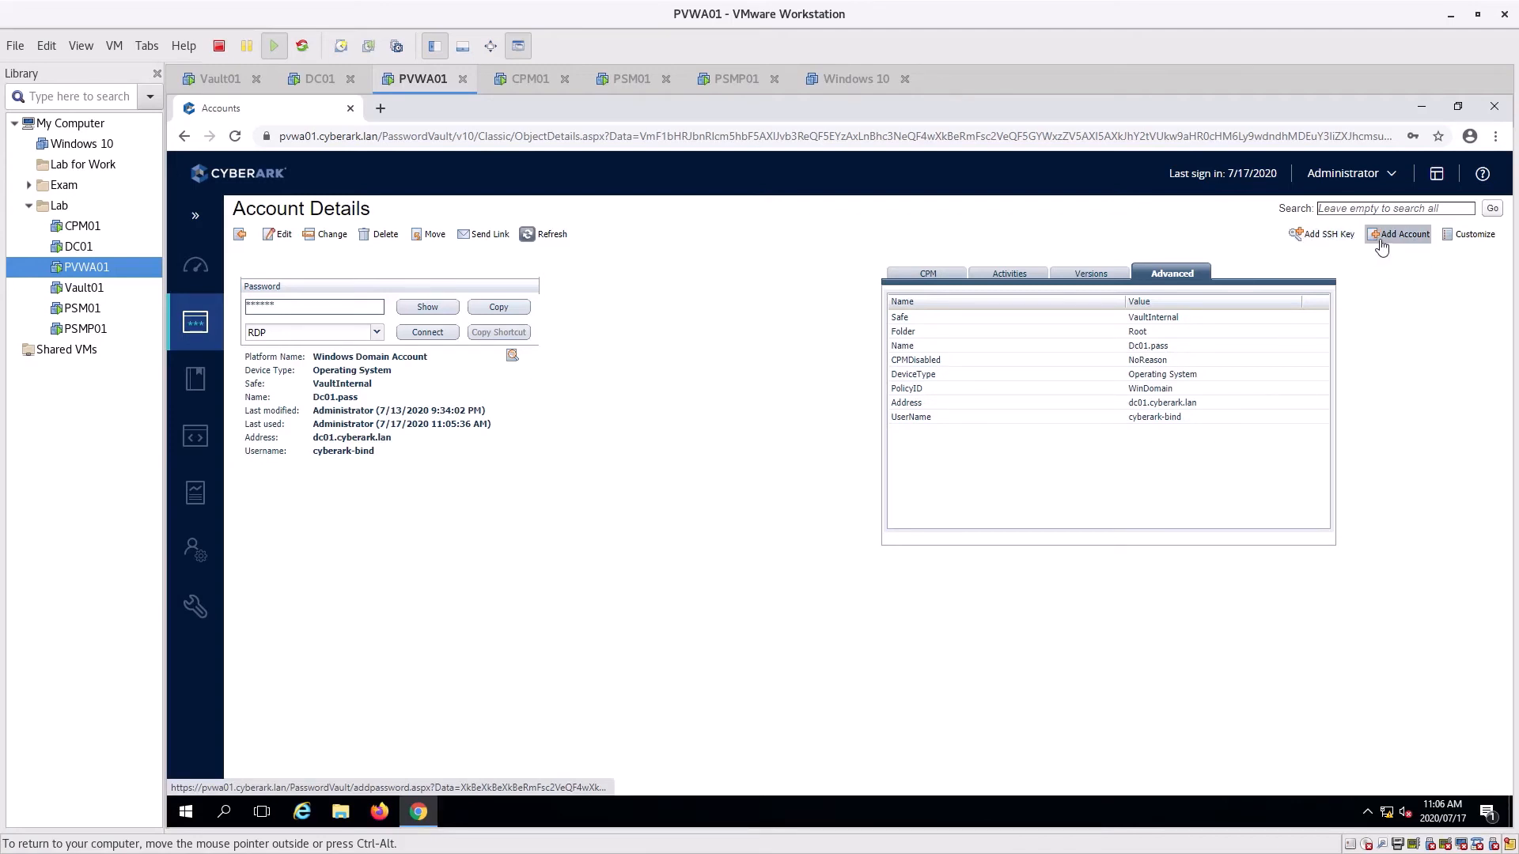
Go from System Health to the Configuration Options page listing component settings
left_click(197, 273)
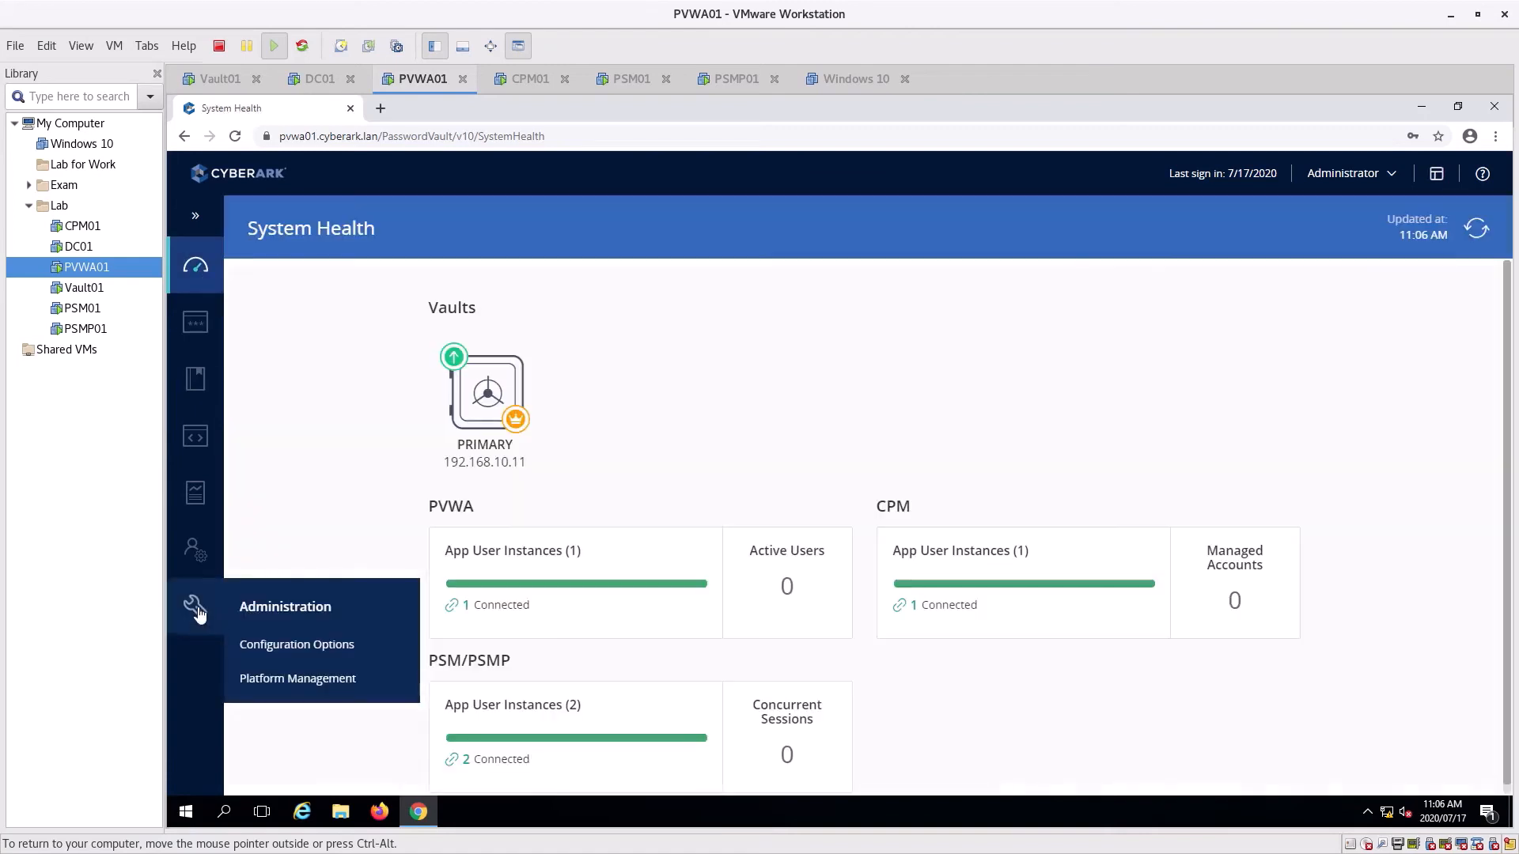
left_click(198, 613)
mouse_move(198, 551)
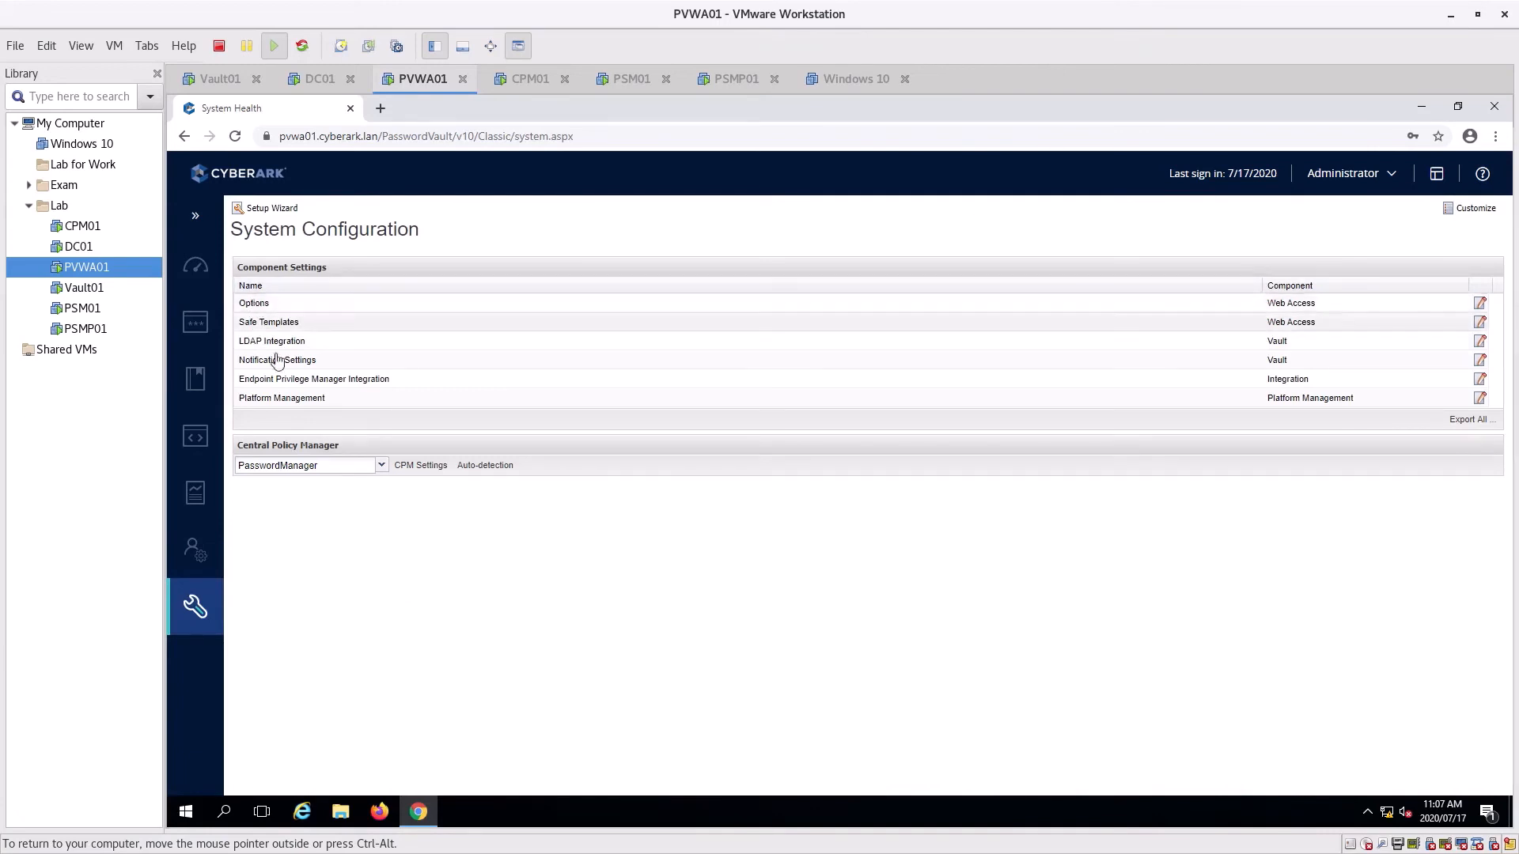
In Options, expand the PSM UI and Privileged Session Management branches and open Recording Details
left_click(251, 304)
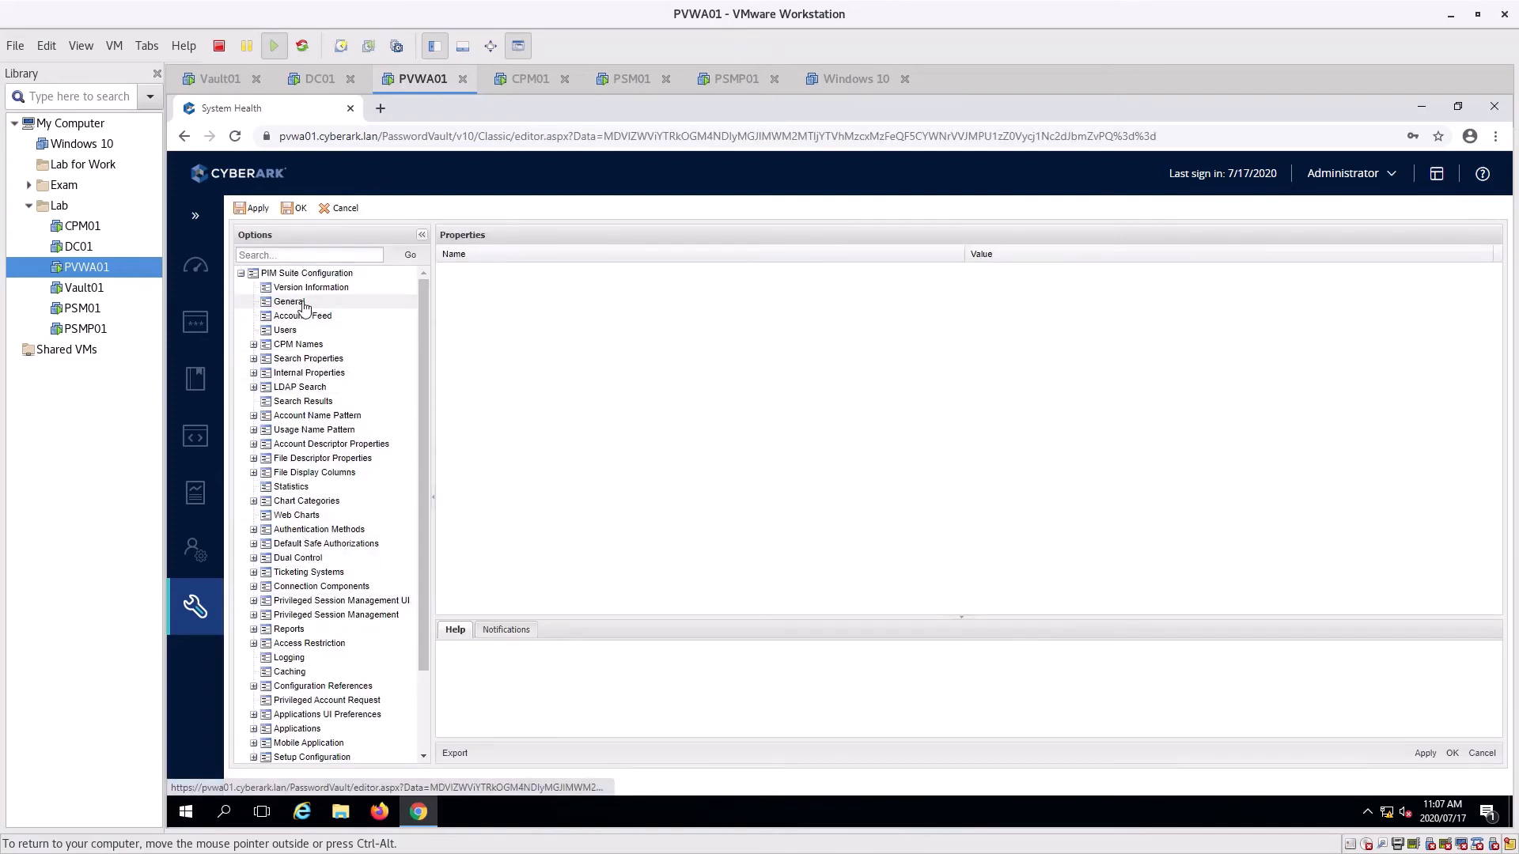
left_click(328, 601)
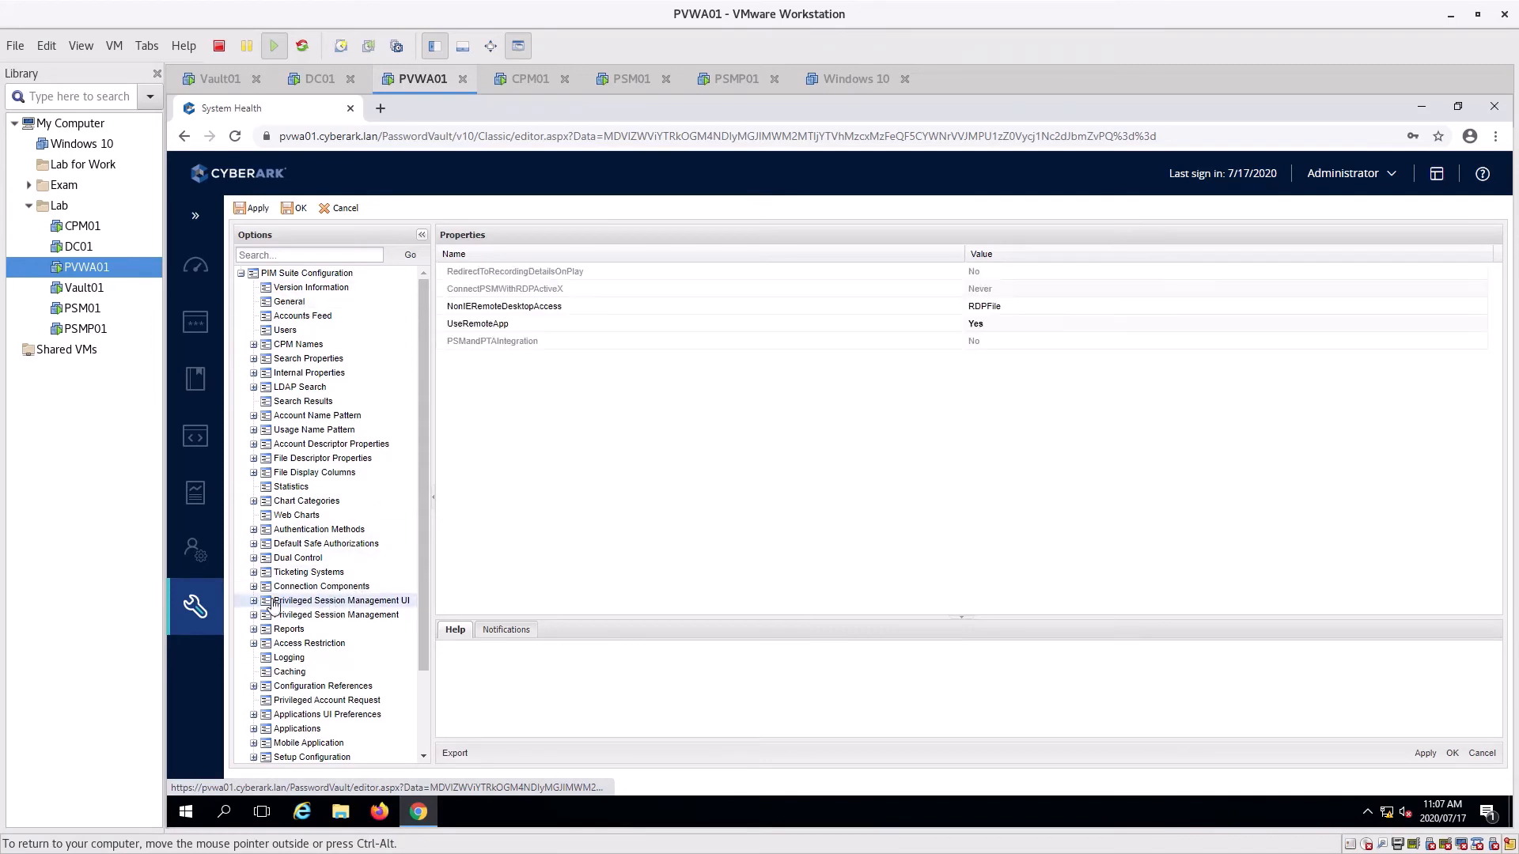
left_click(254, 601)
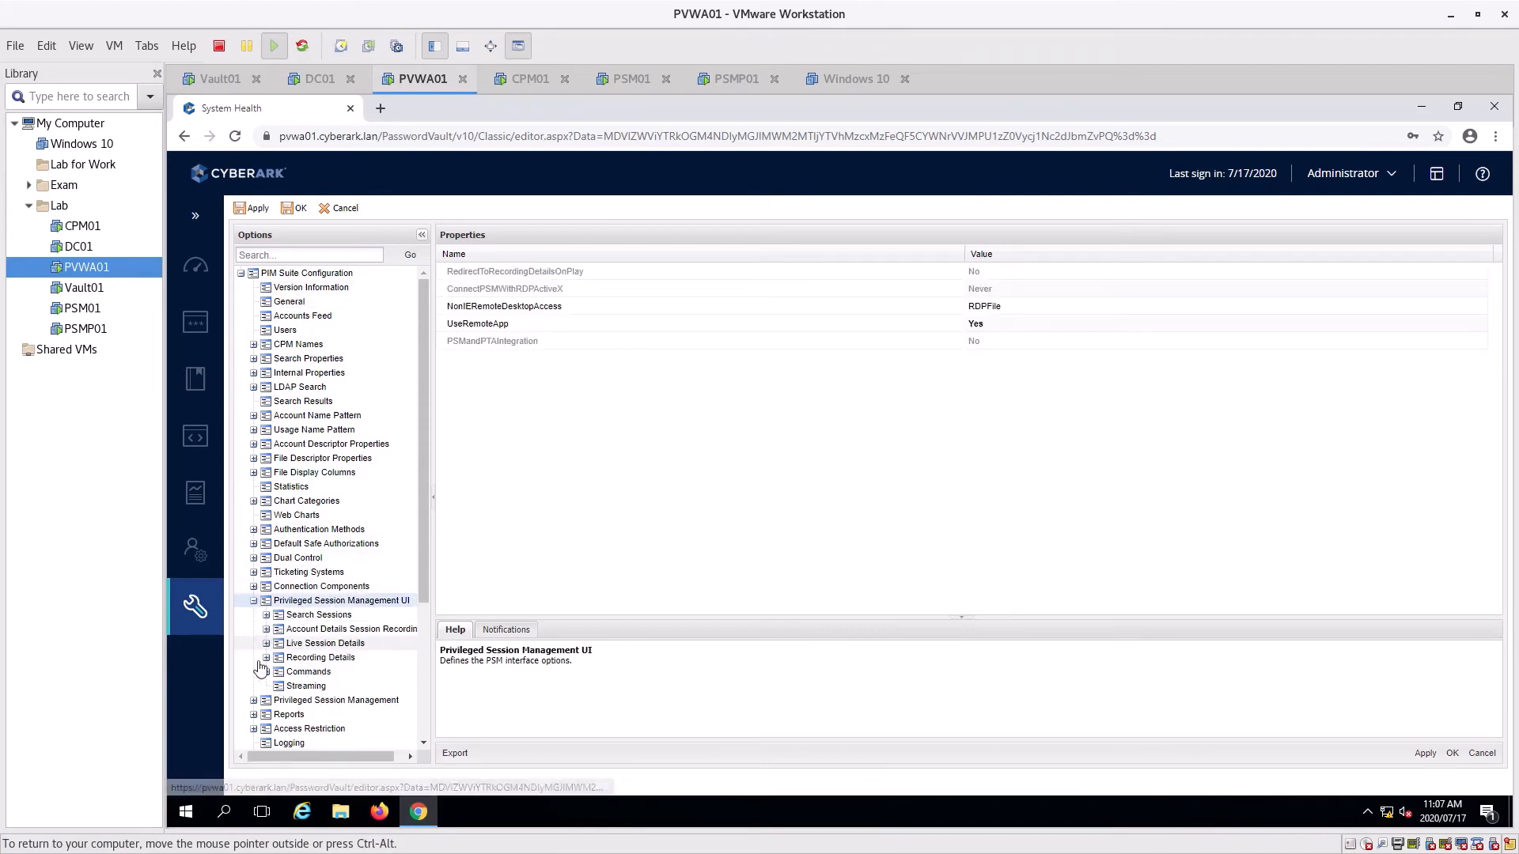
scroll(295, 617, "down", 3)
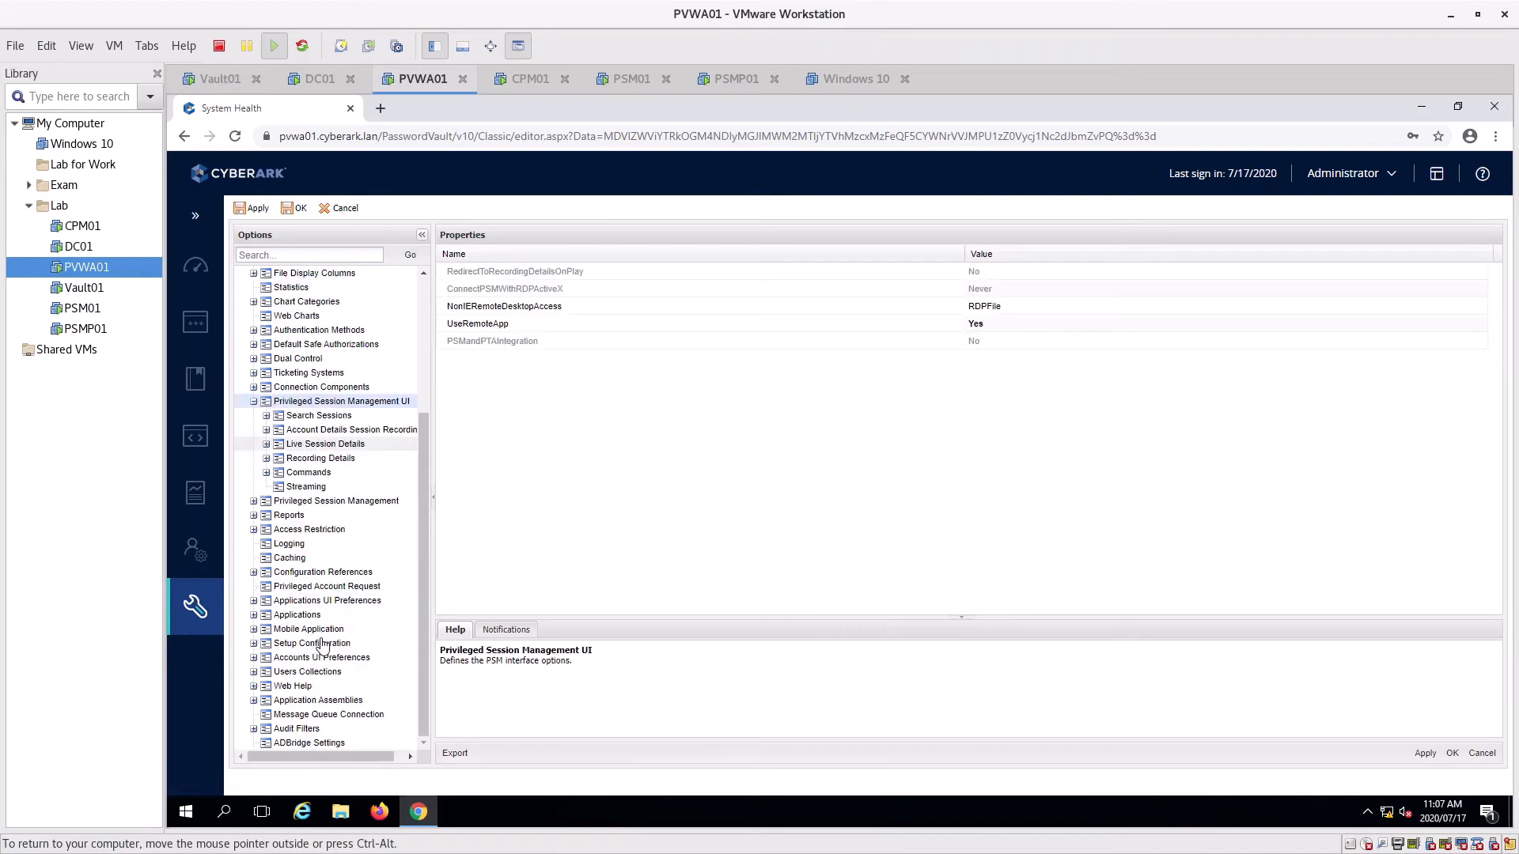
left_click(254, 501)
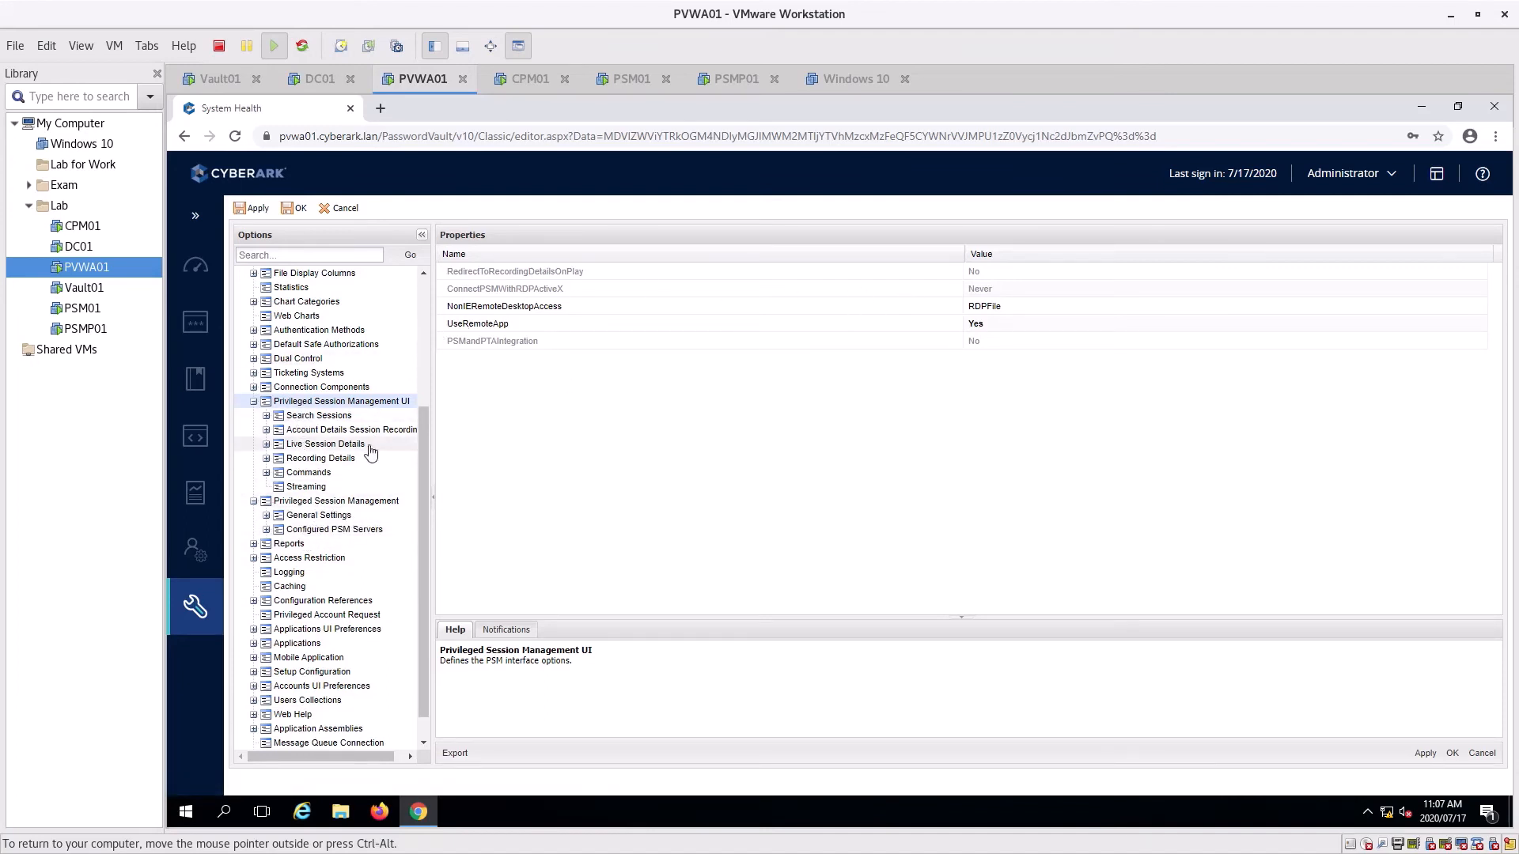
left_click(318, 417)
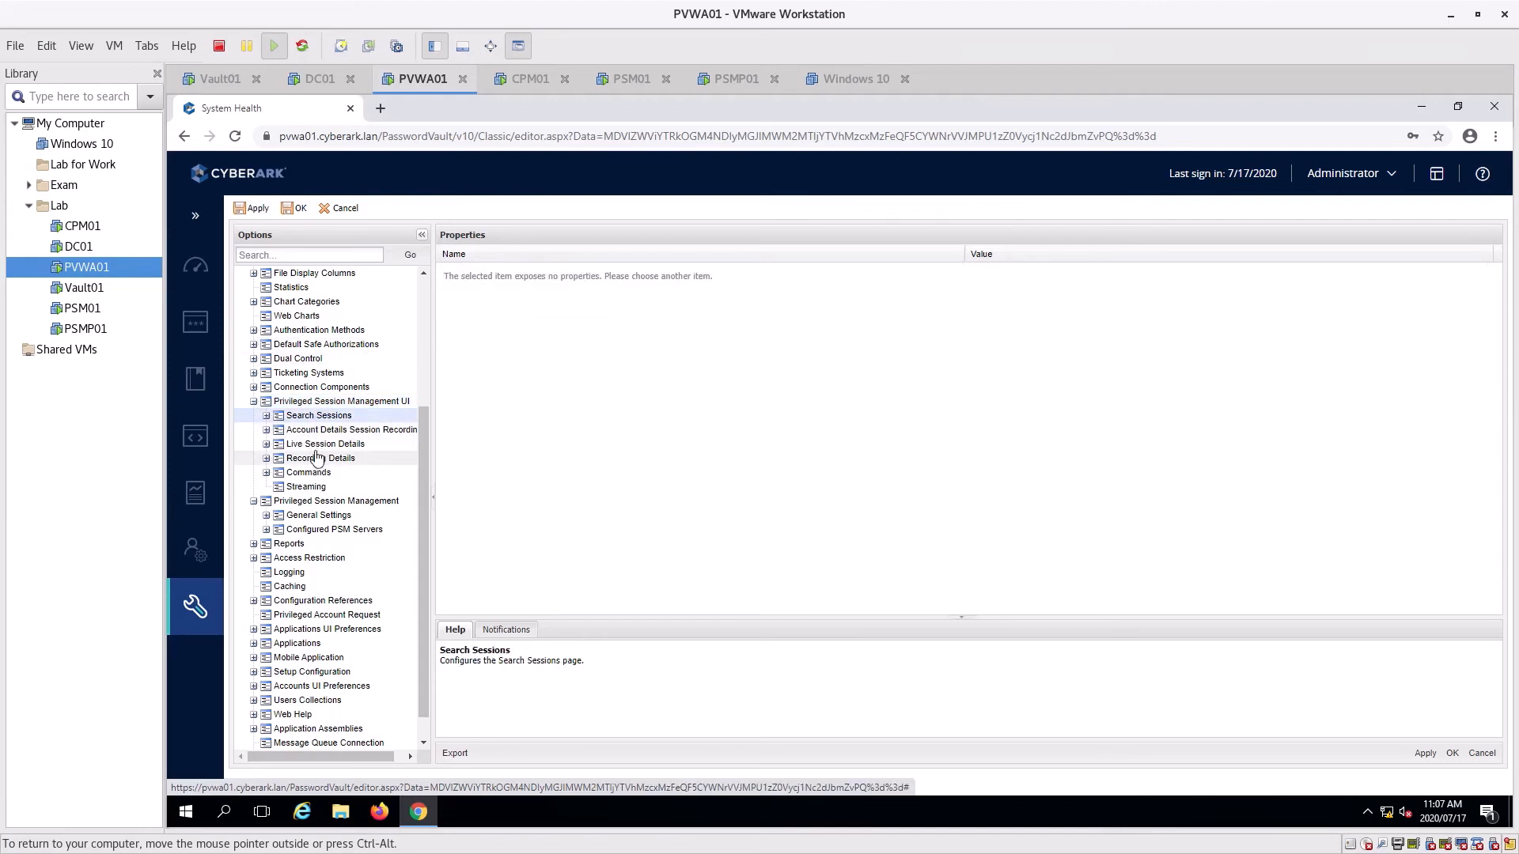
left_click(322, 444)
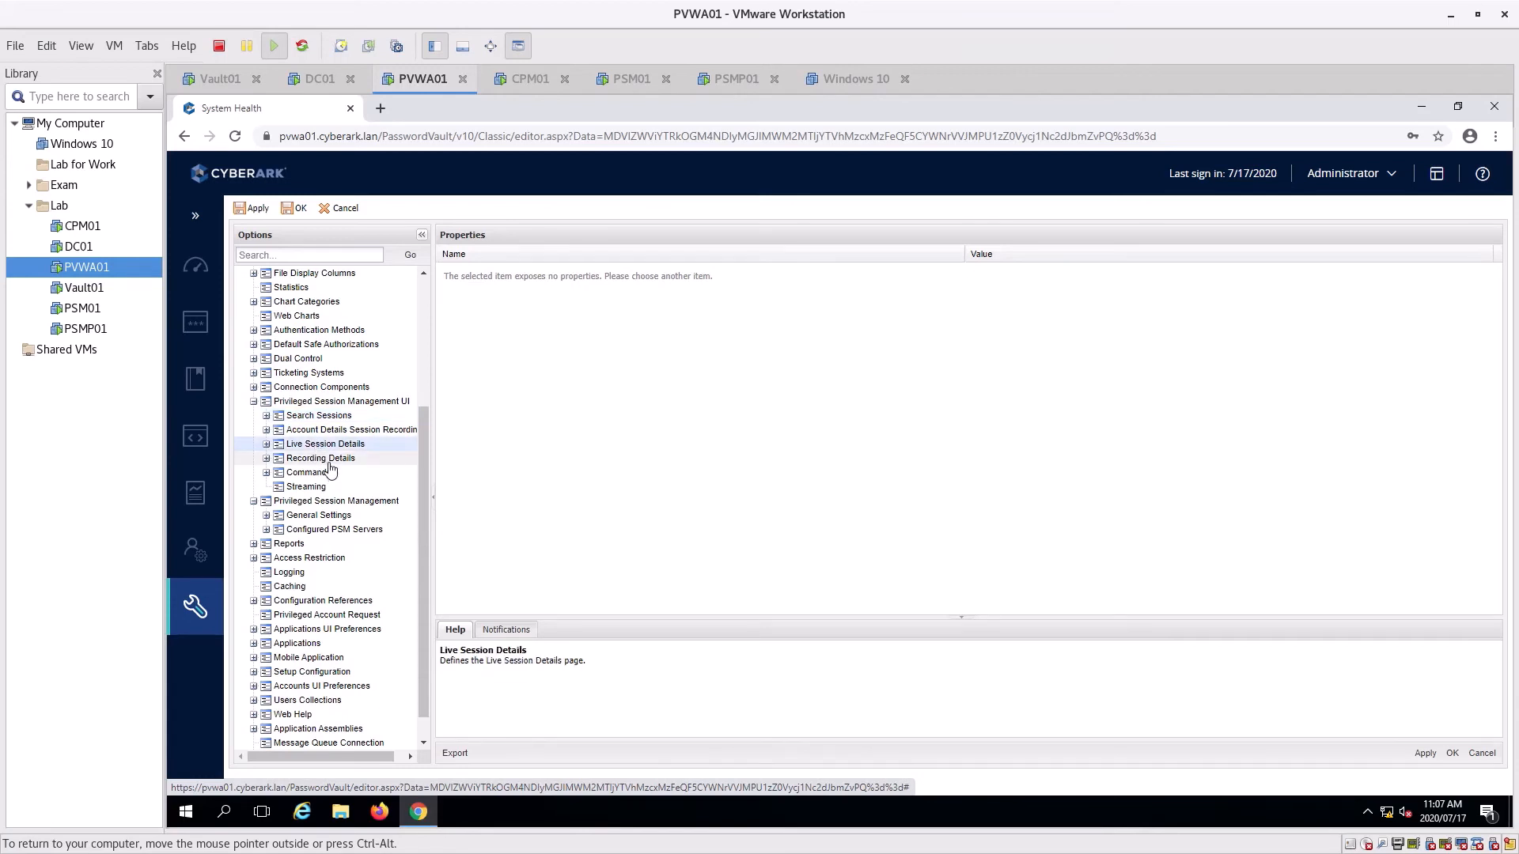
left_click(267, 459)
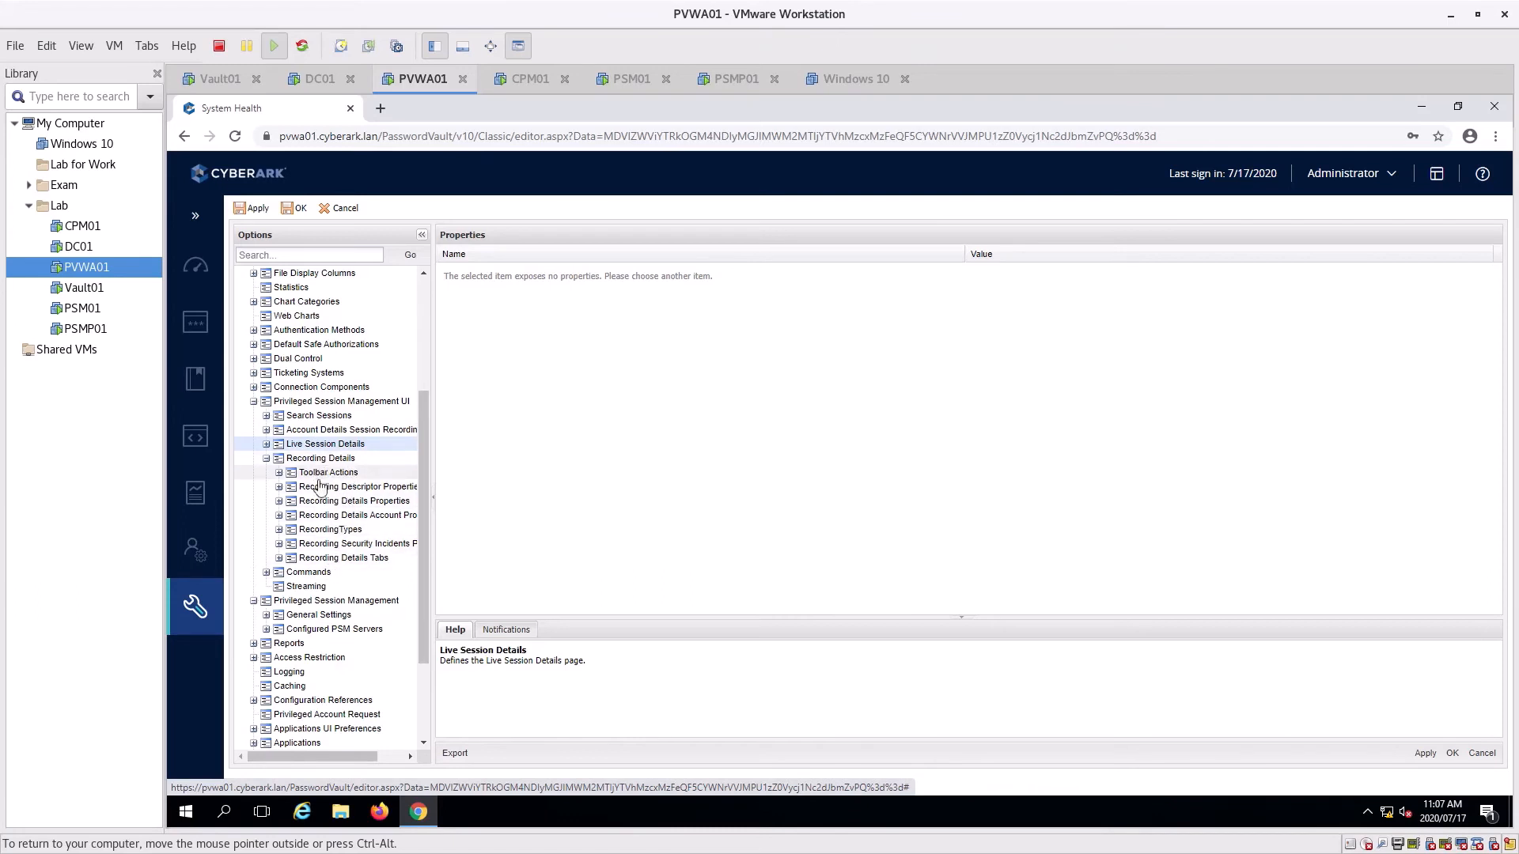
Inspect PSMServer connection details: server 192.168.10.41 with TS Gateway disabled
left_click(266, 629)
left_click(274, 647)
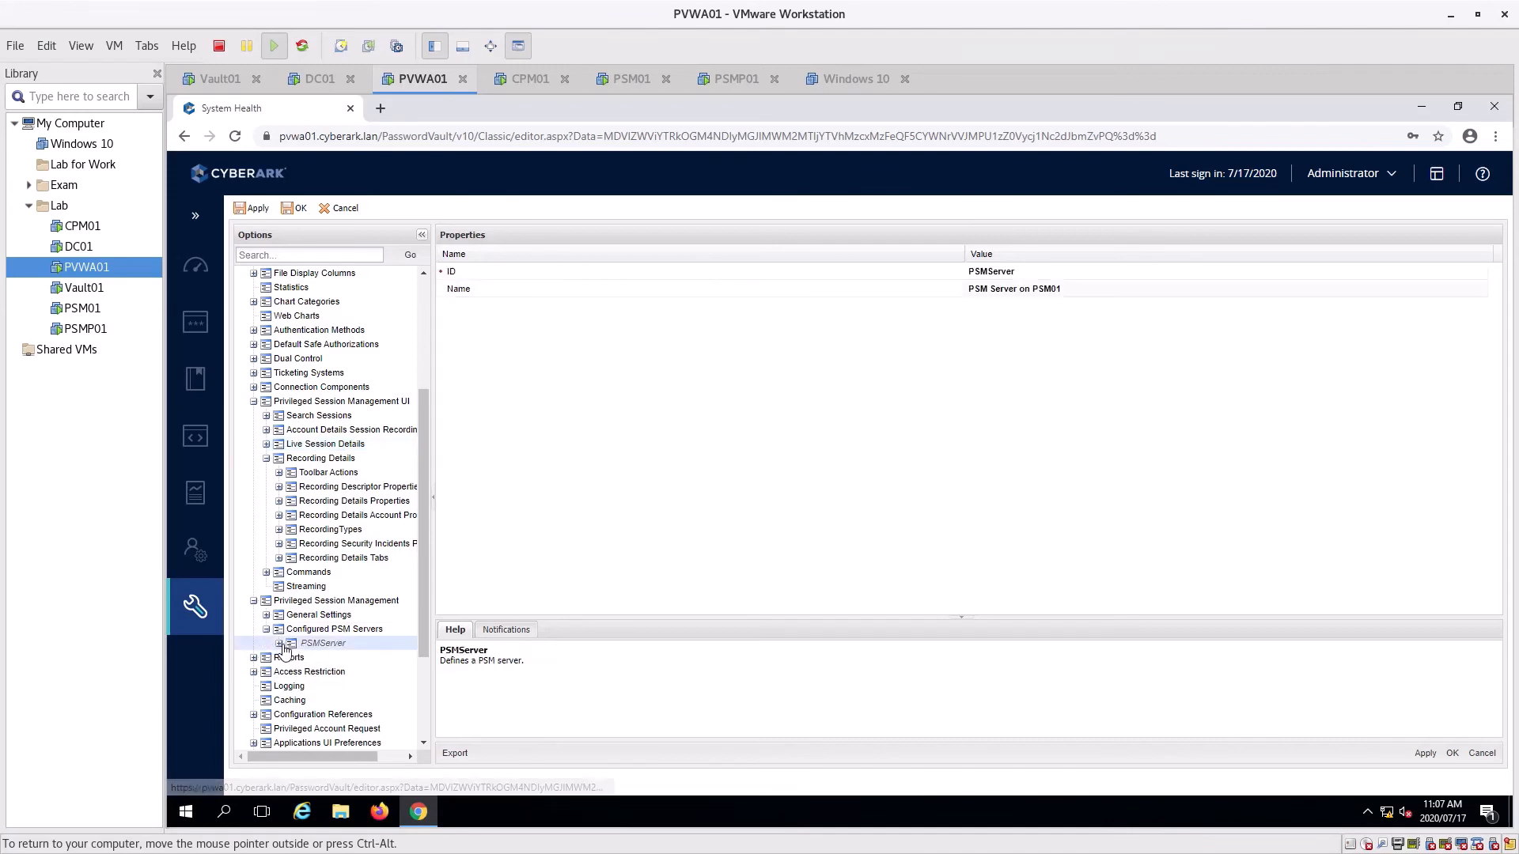
left_click(280, 643)
scroll(366, 613, "down", 2)
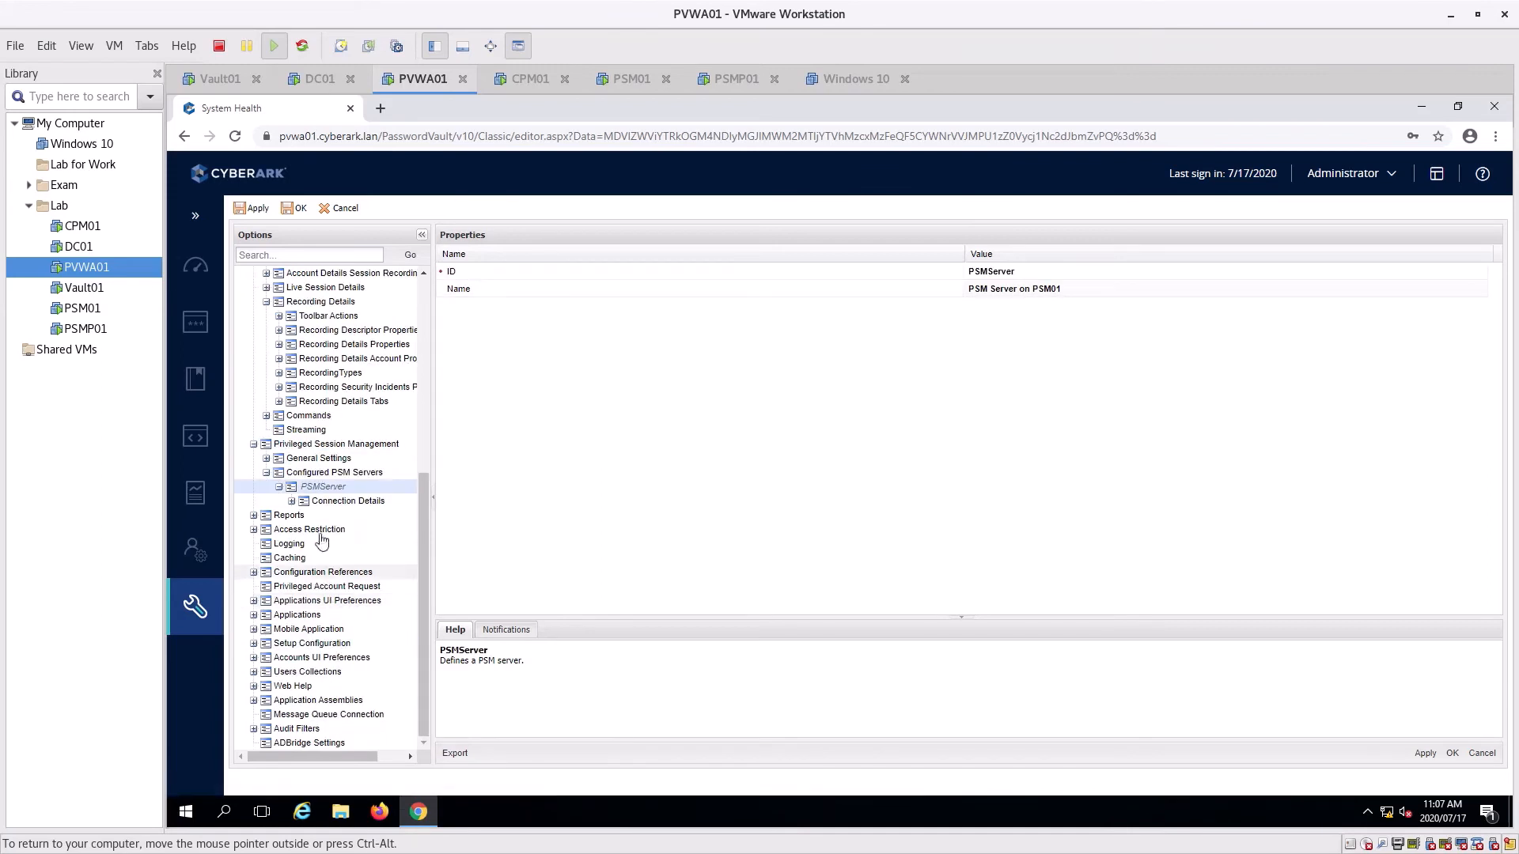
left_click(292, 501)
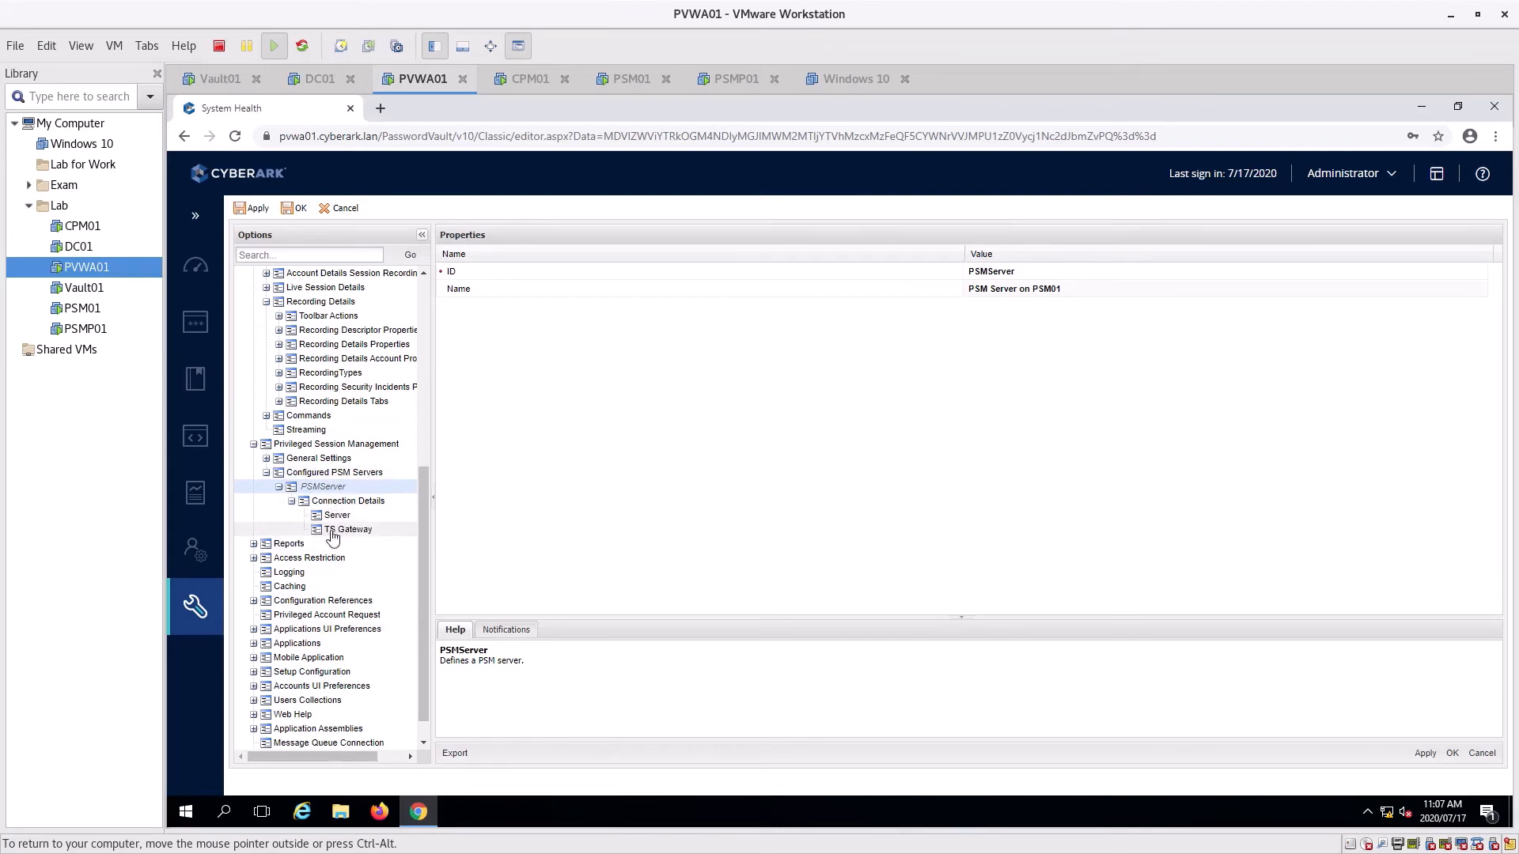
left_click(338, 516)
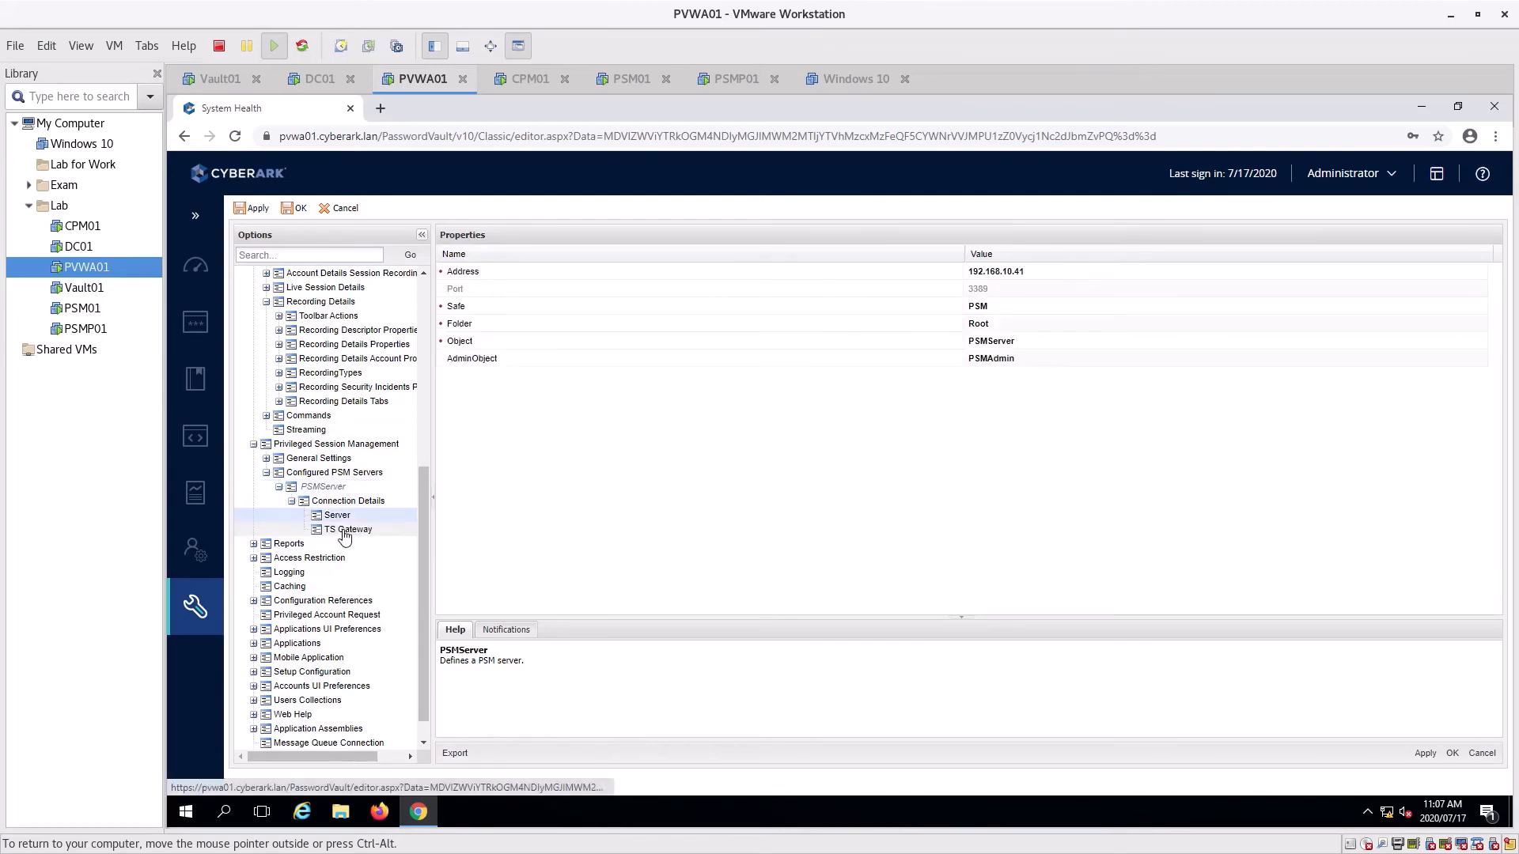
left_click(345, 529)
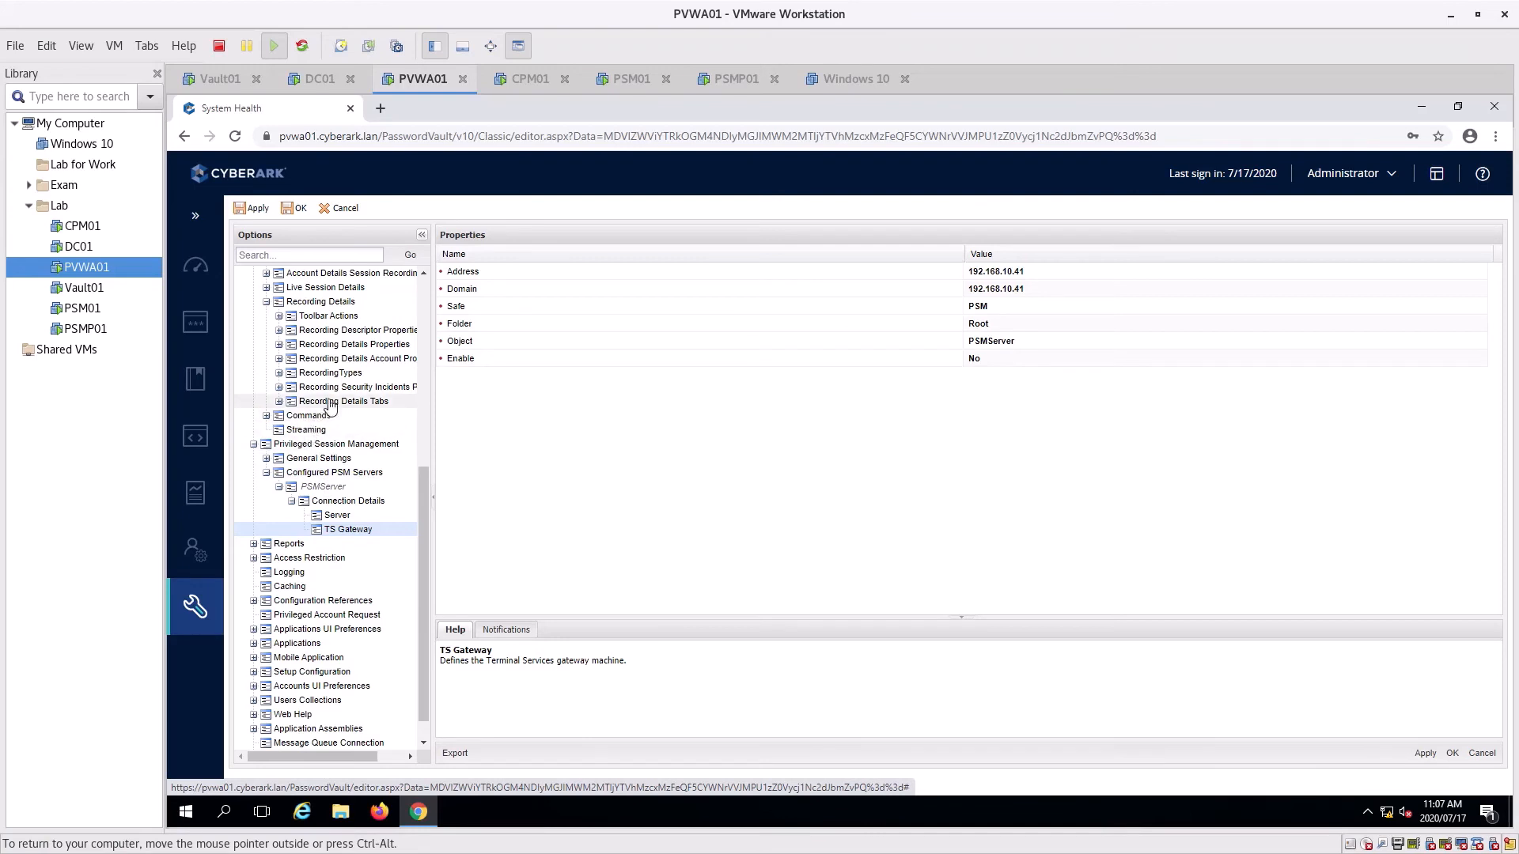
left_click(333, 374)
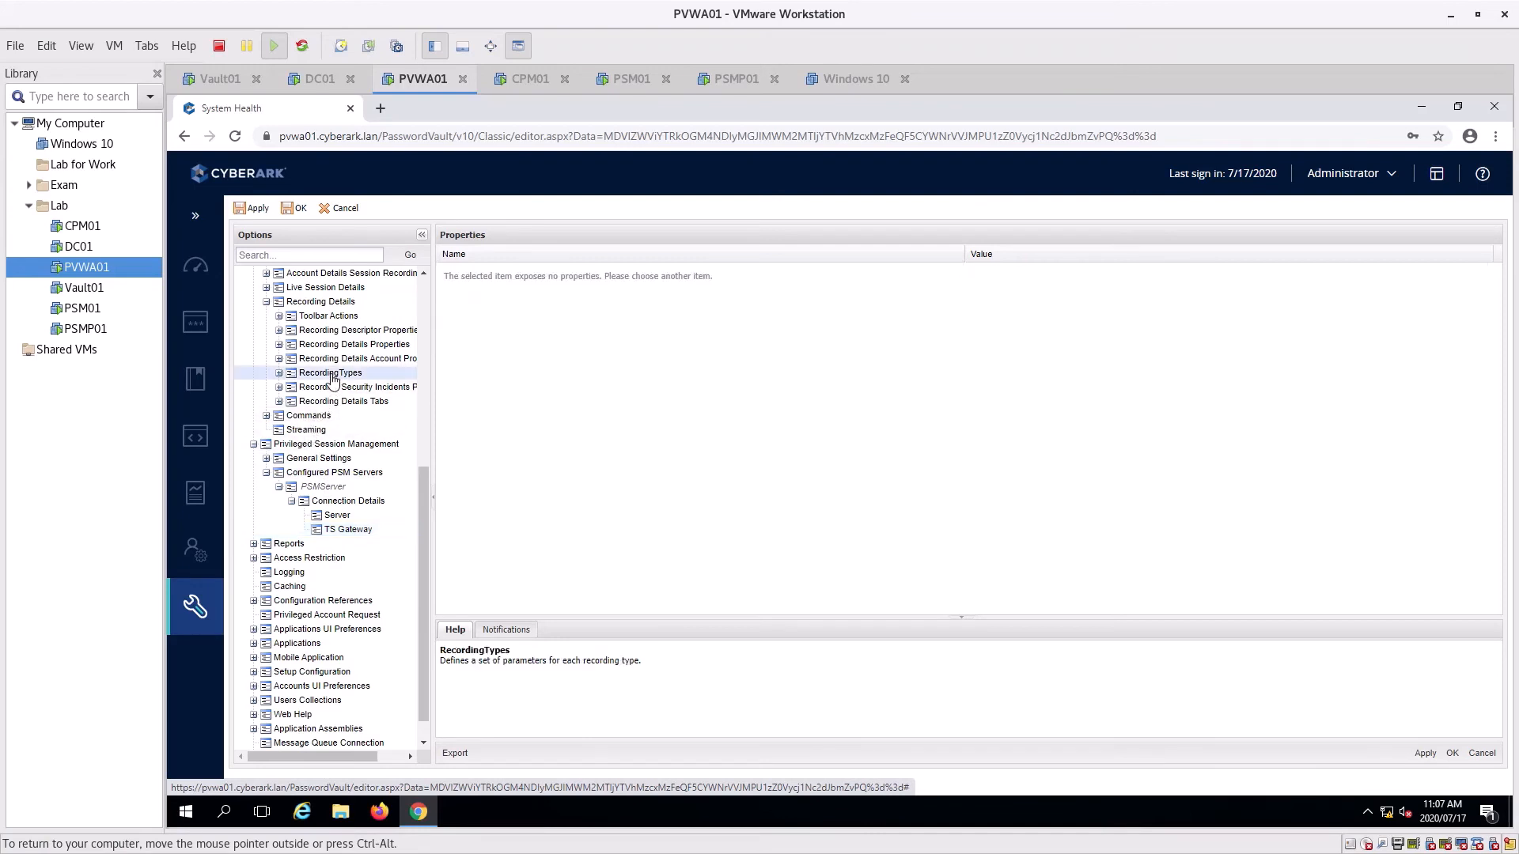
Check the Video recording type's displayed properties: Size, UncompressedSize, LastReviewedBy and LastReviewDate
left_click(278, 372)
left_click(324, 387)
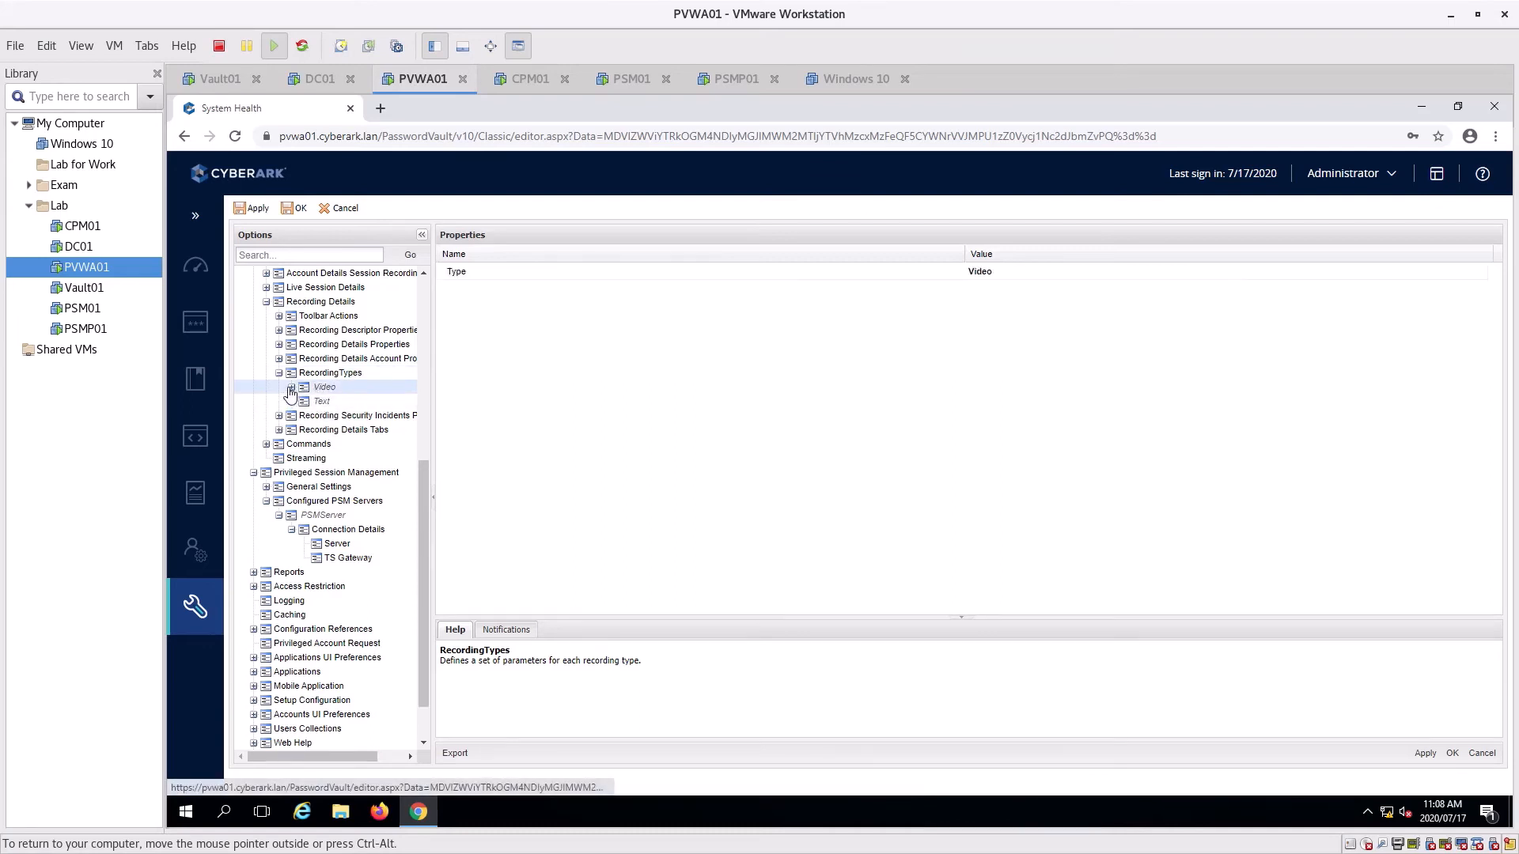
left_click(292, 387)
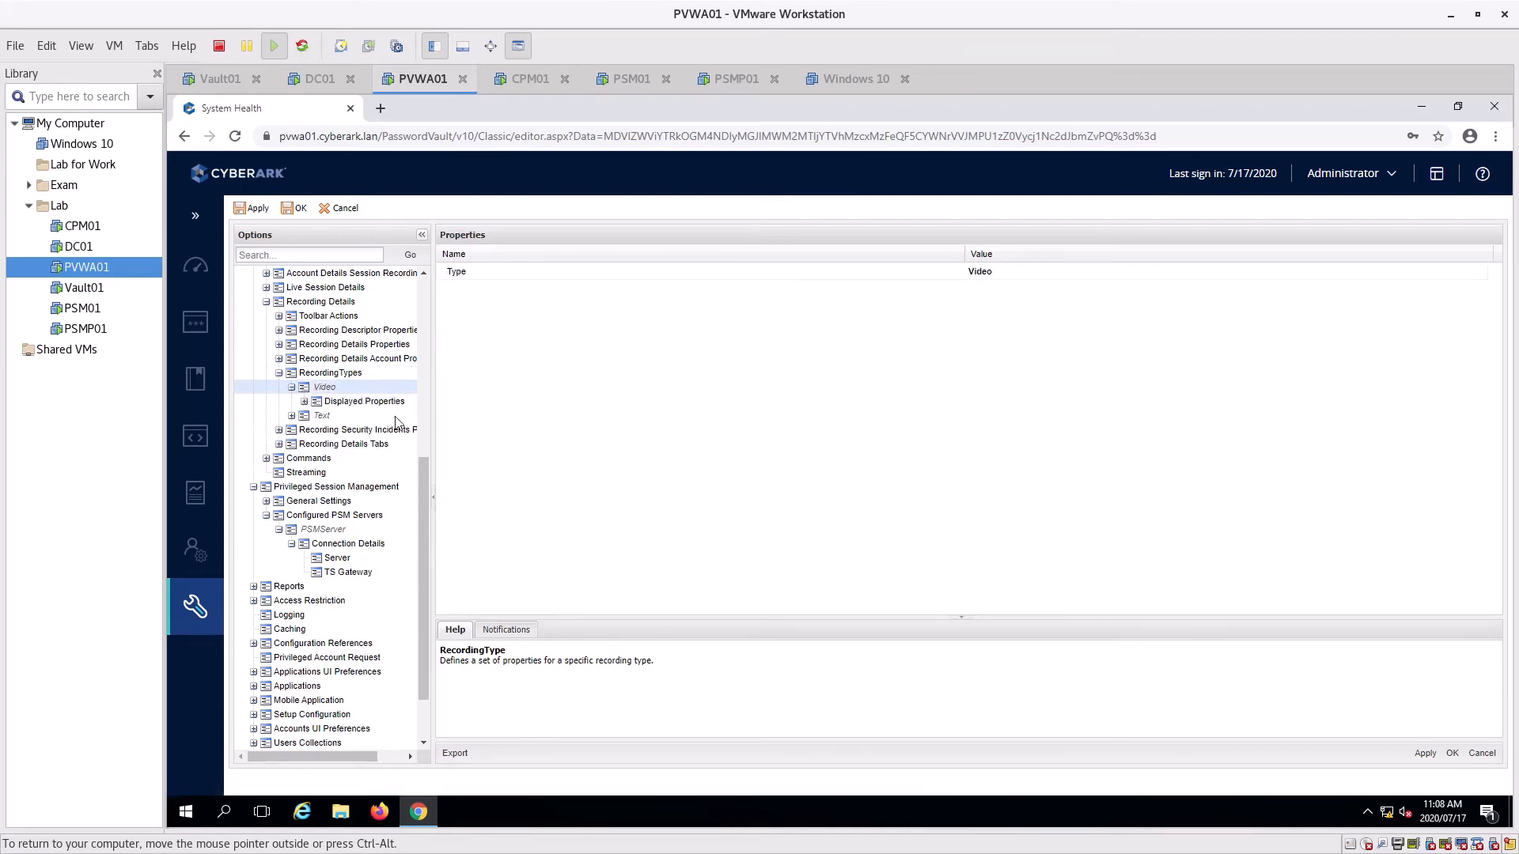
left_click(309, 403)
left_click(304, 402)
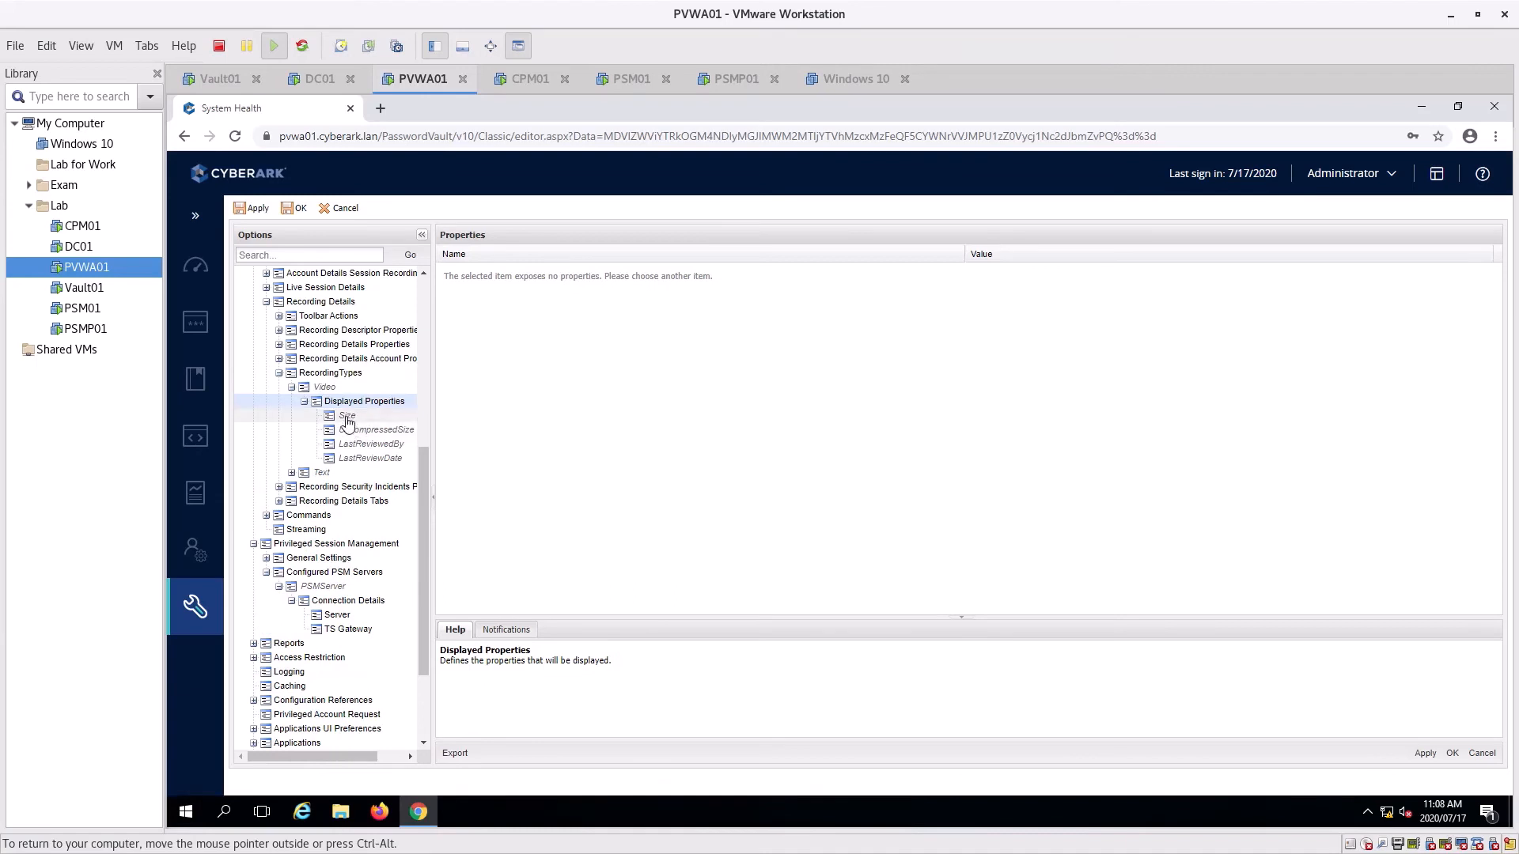
left_click(366, 418)
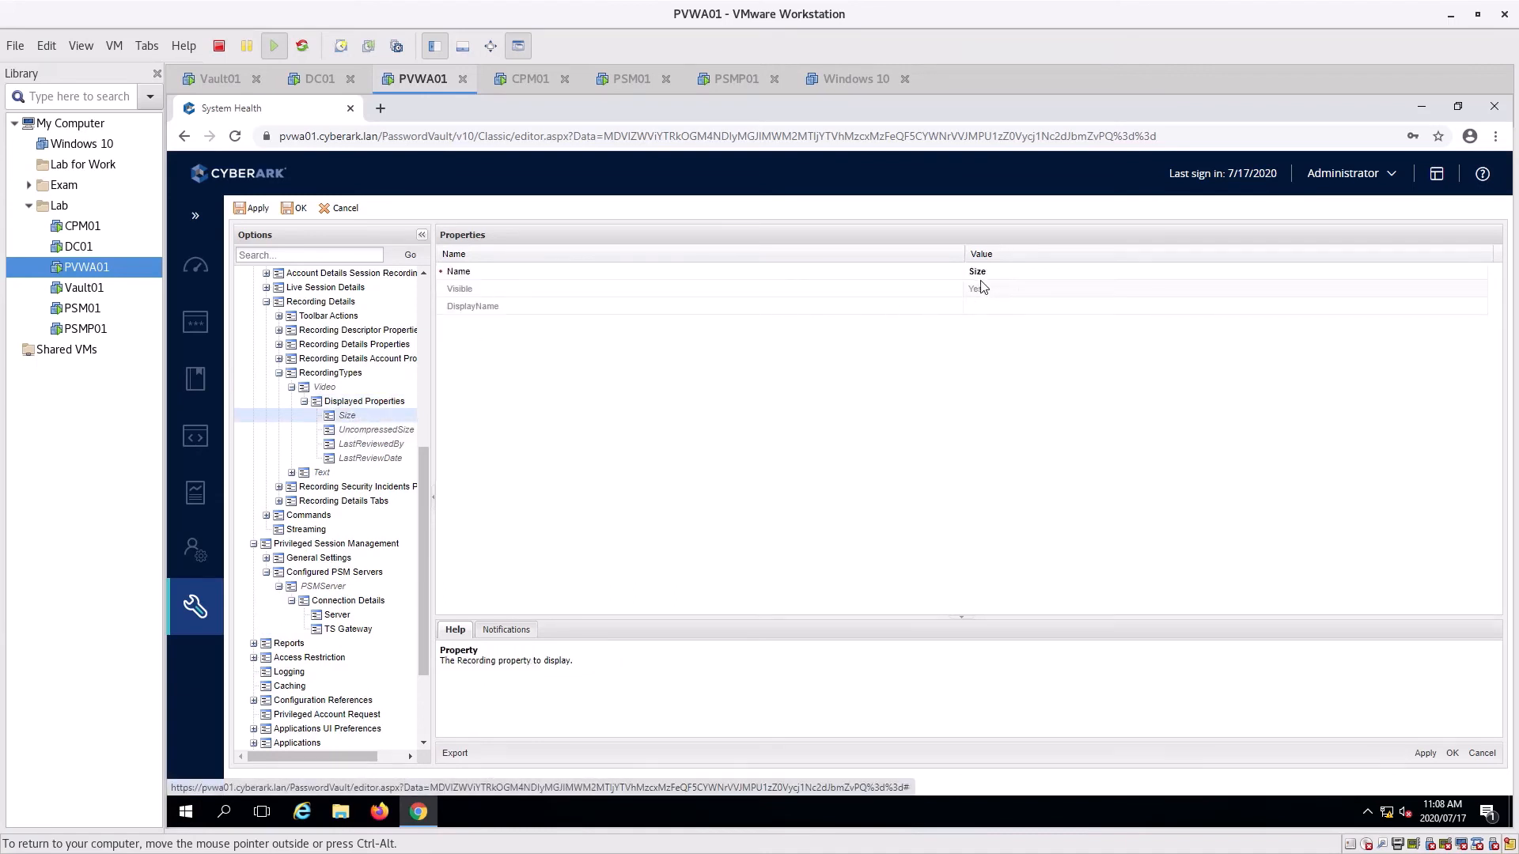
left_click(364, 432)
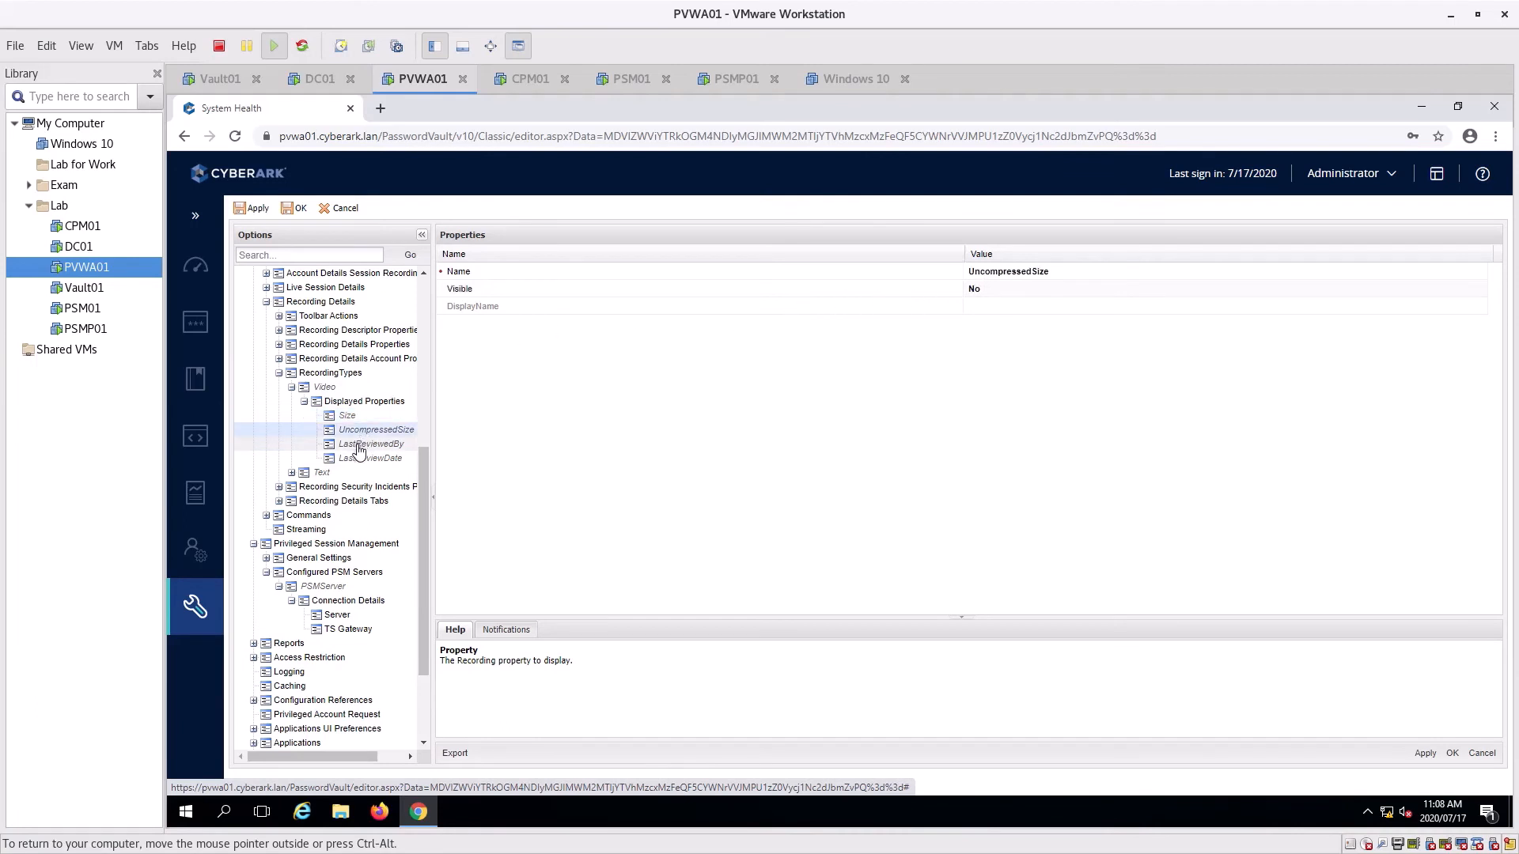
left_click(358, 448)
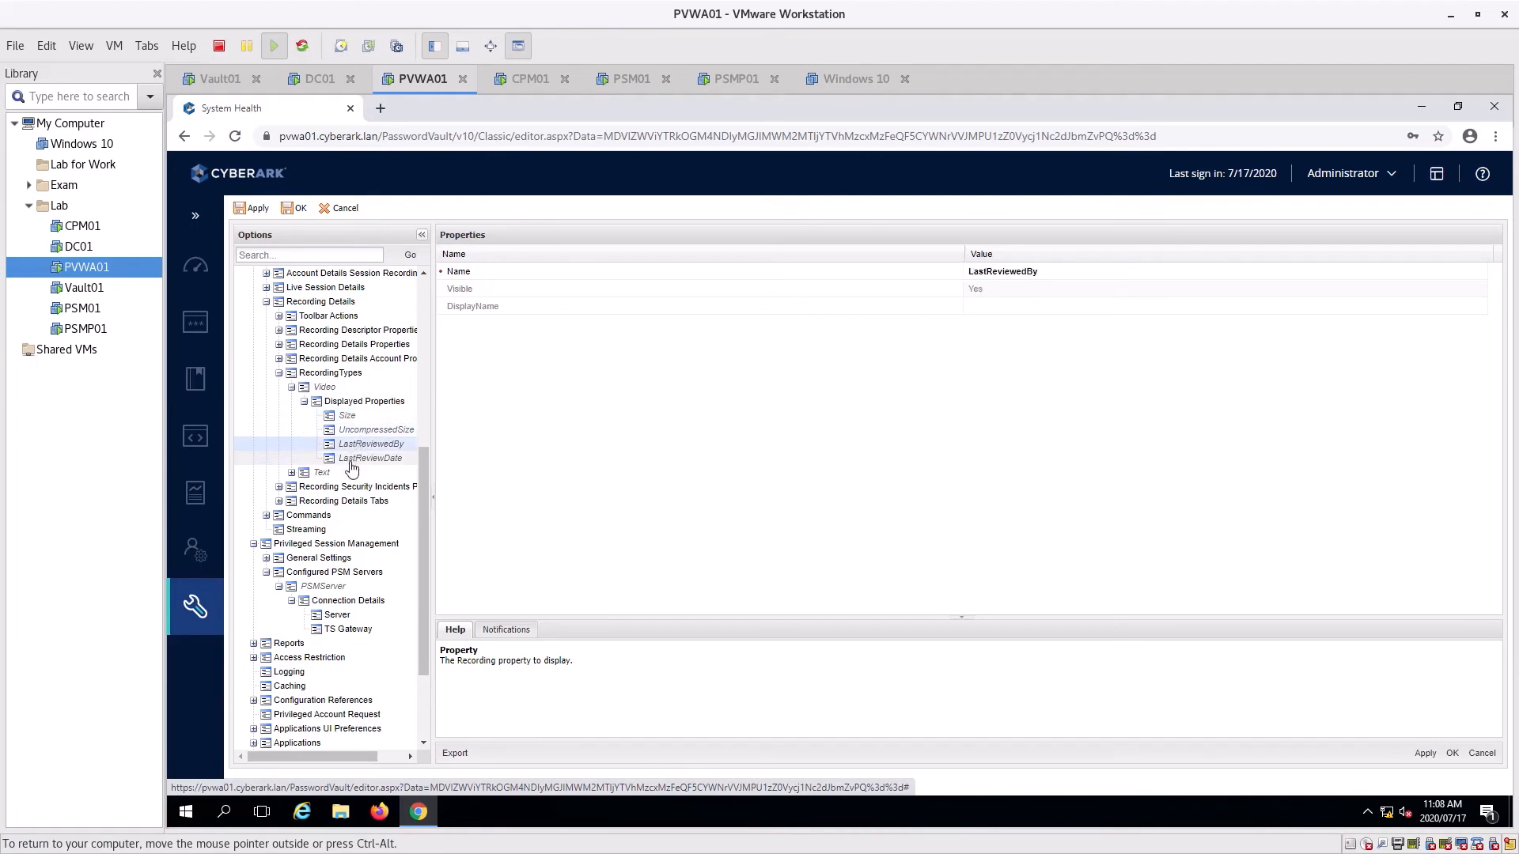
left_click(352, 460)
left_click(292, 473)
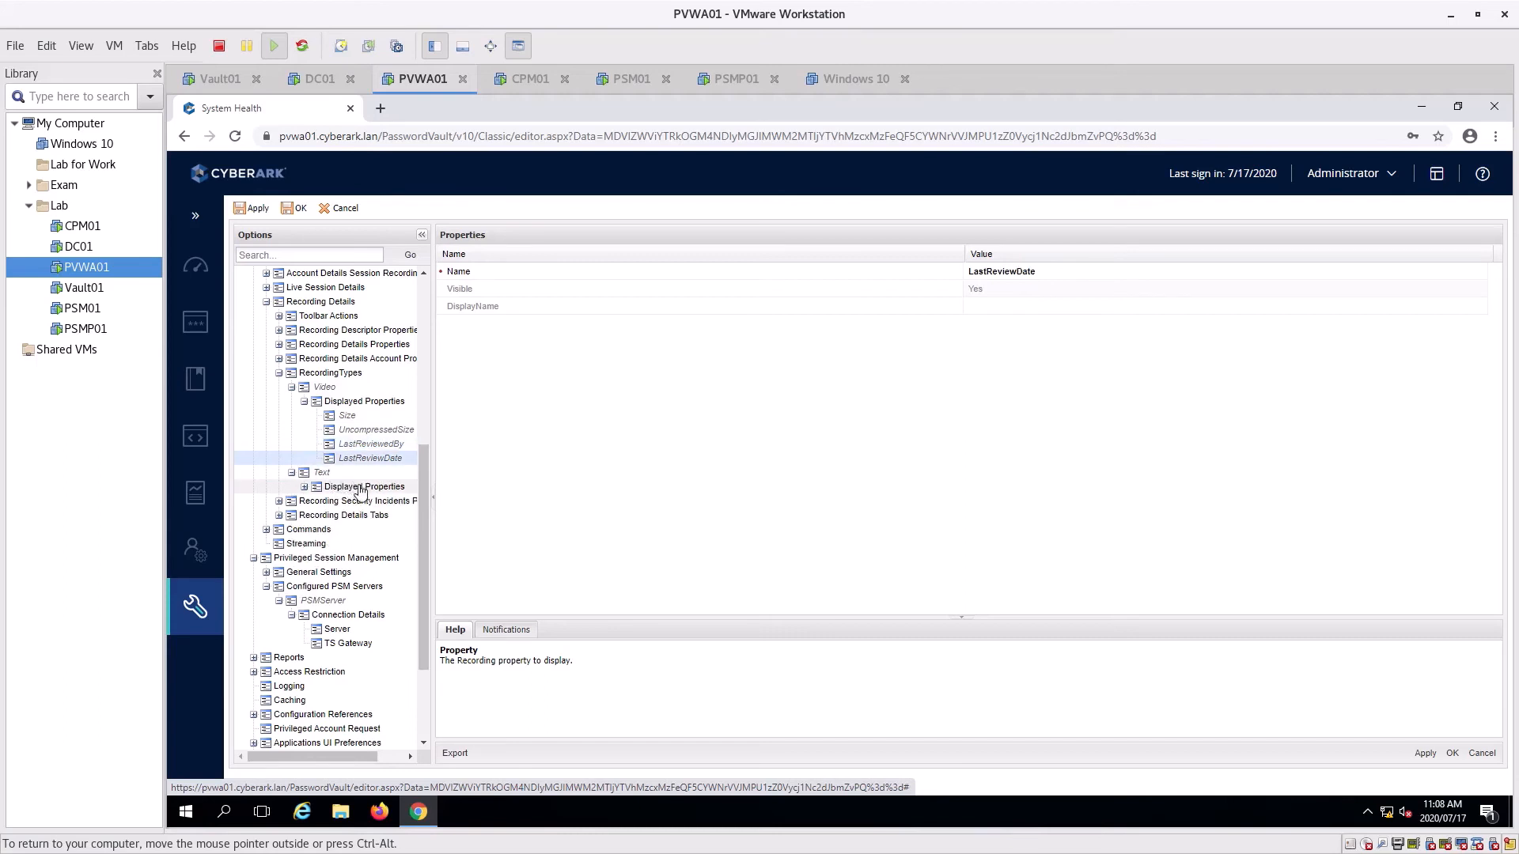
Check the Text recording's Size, UncompressedSize and LastReviewDate displayed properties
left_click(304, 488)
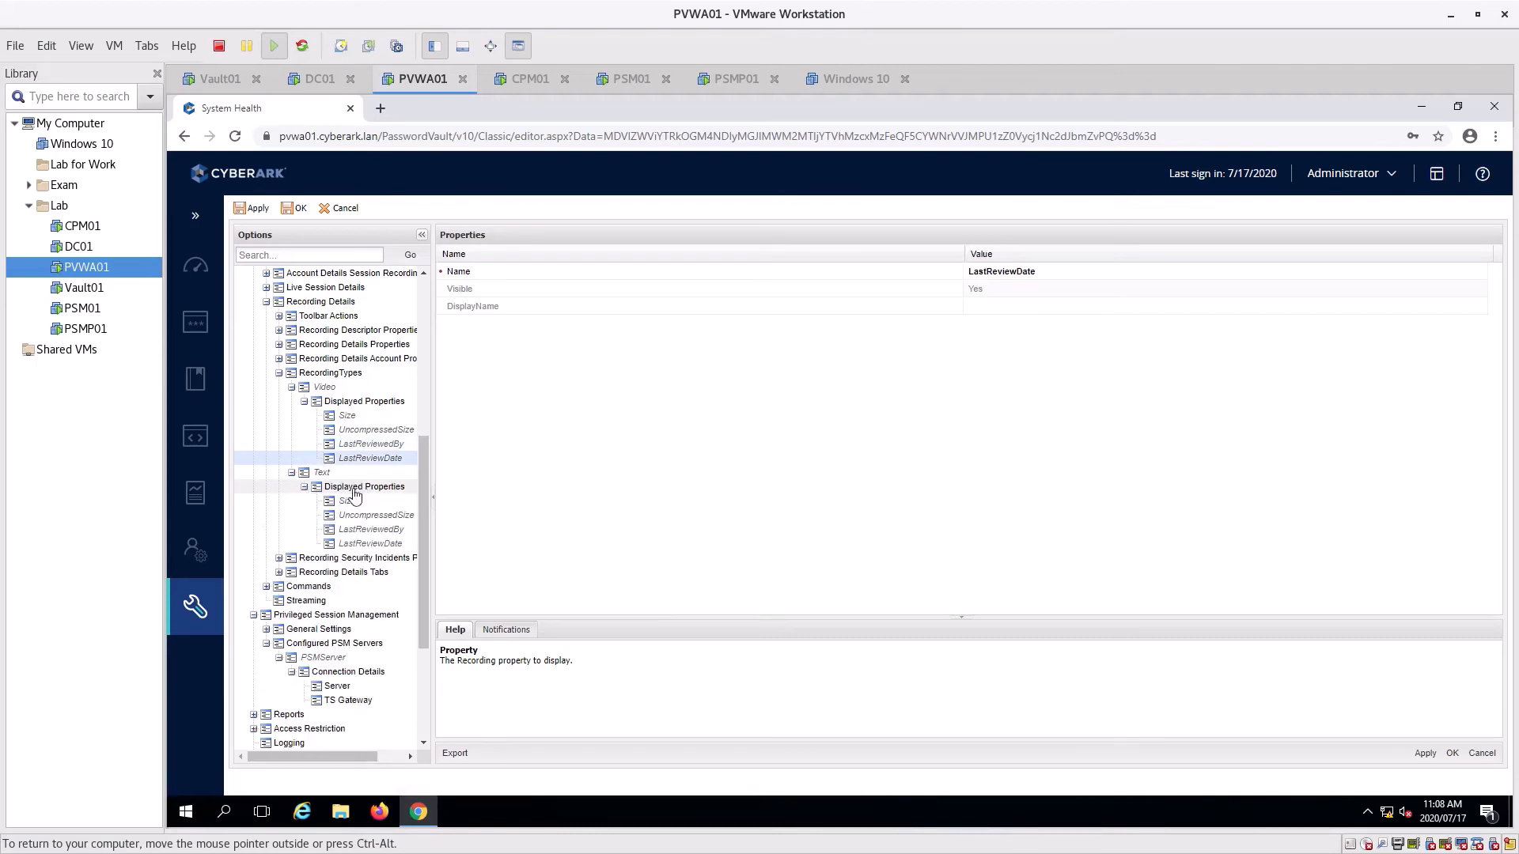
left_click(347, 500)
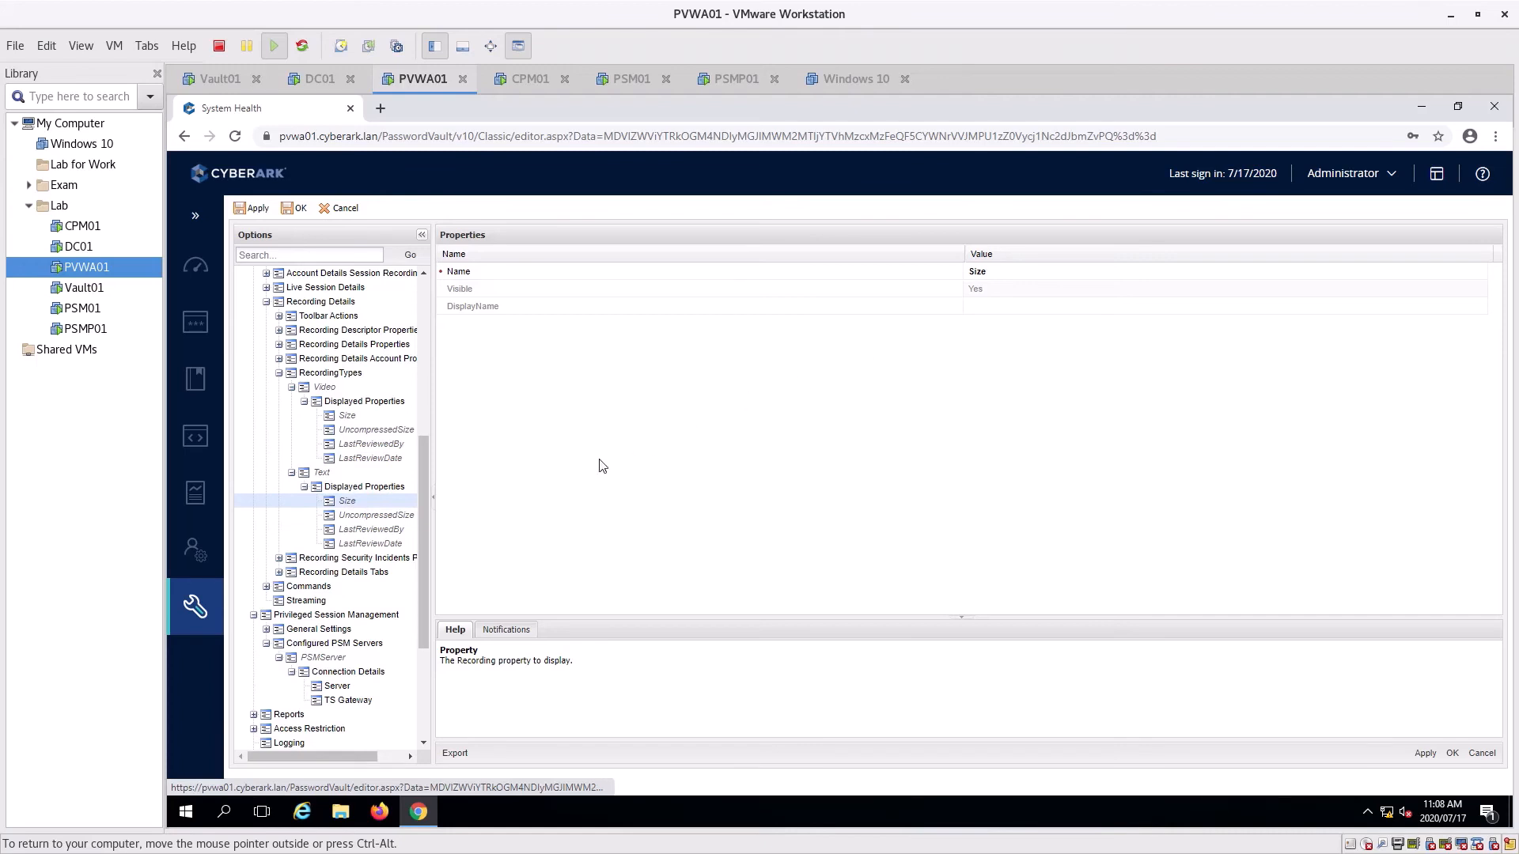
left_click(371, 515)
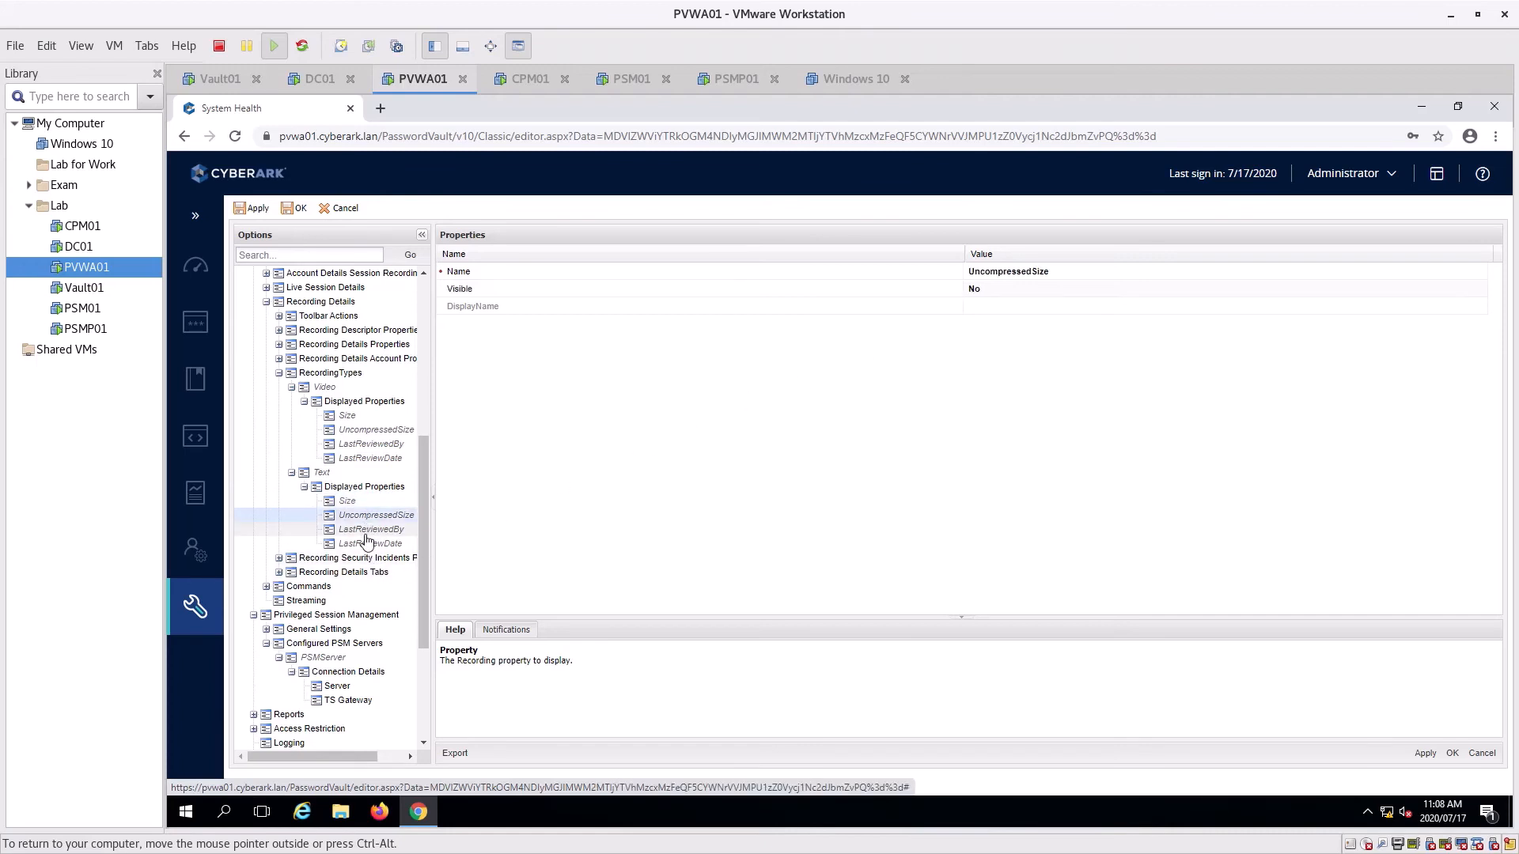
left_click(367, 543)
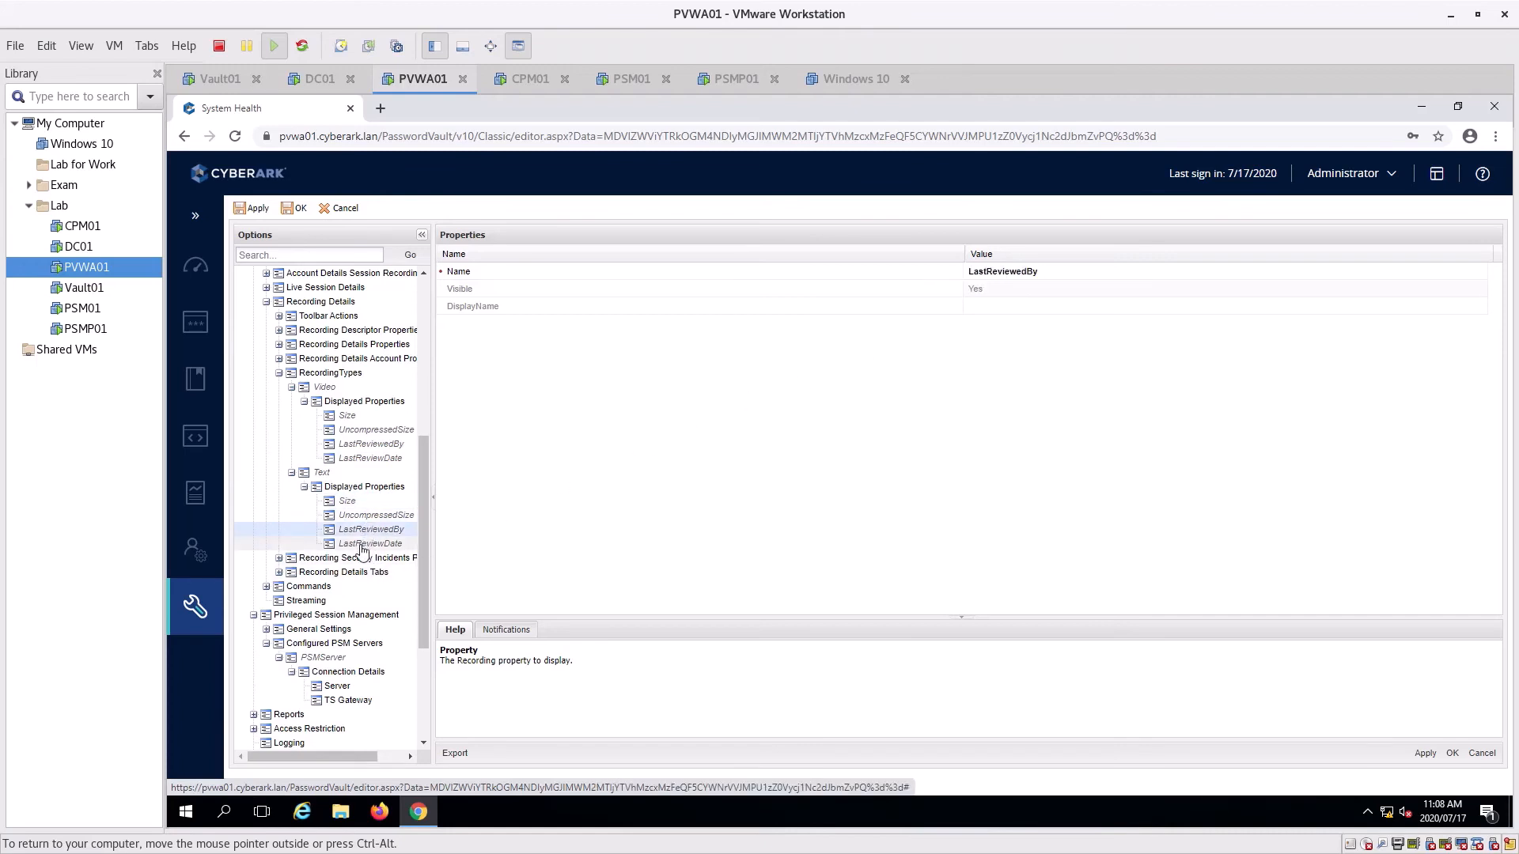
Collapse Text, Video and RecordingTypes back shut
left_click(292, 472)
left_click(292, 387)
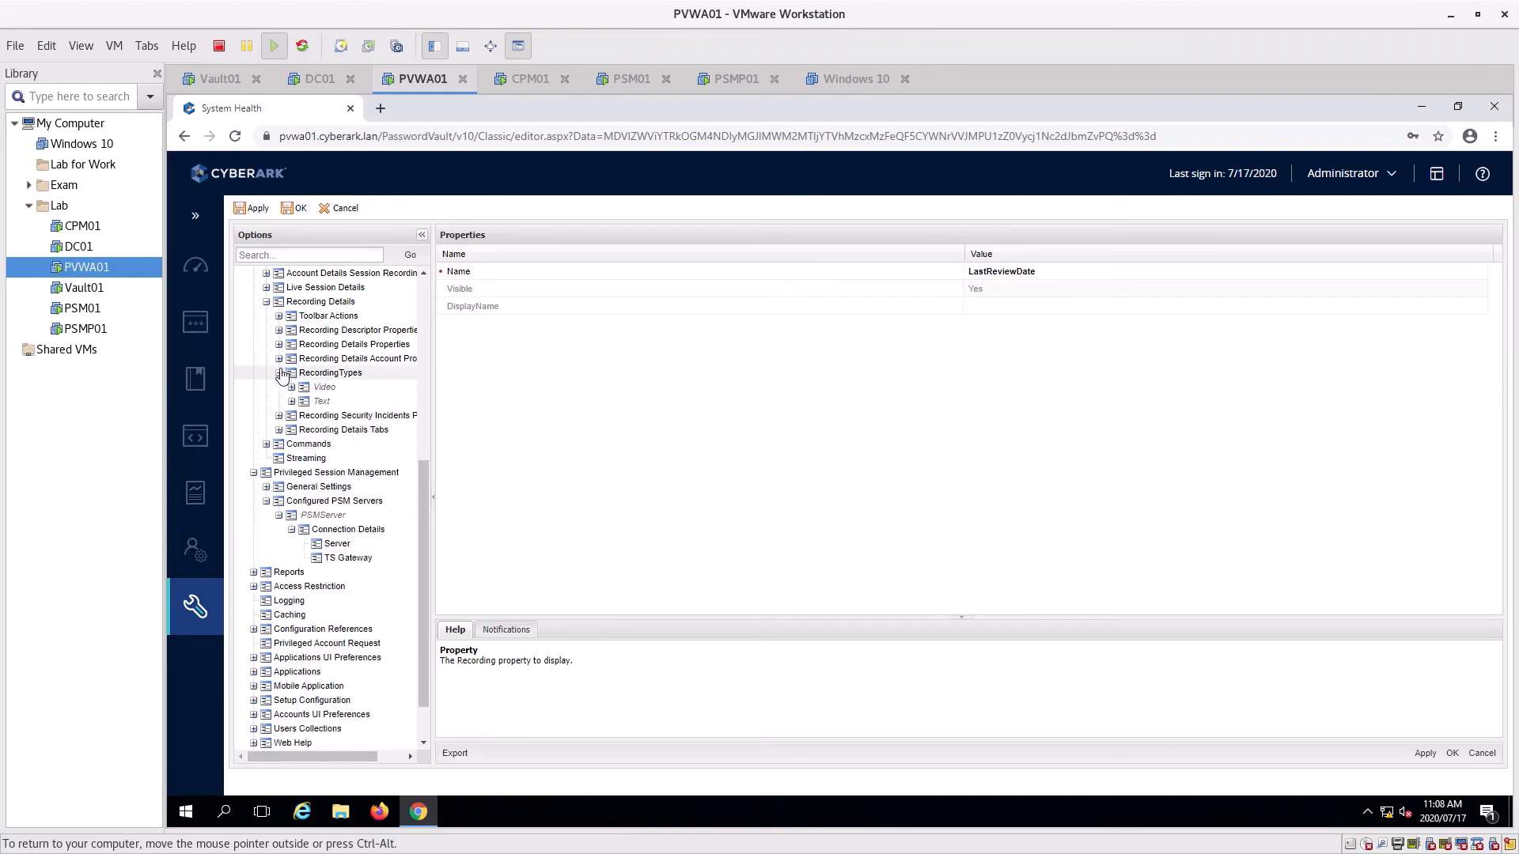
left_click(279, 372)
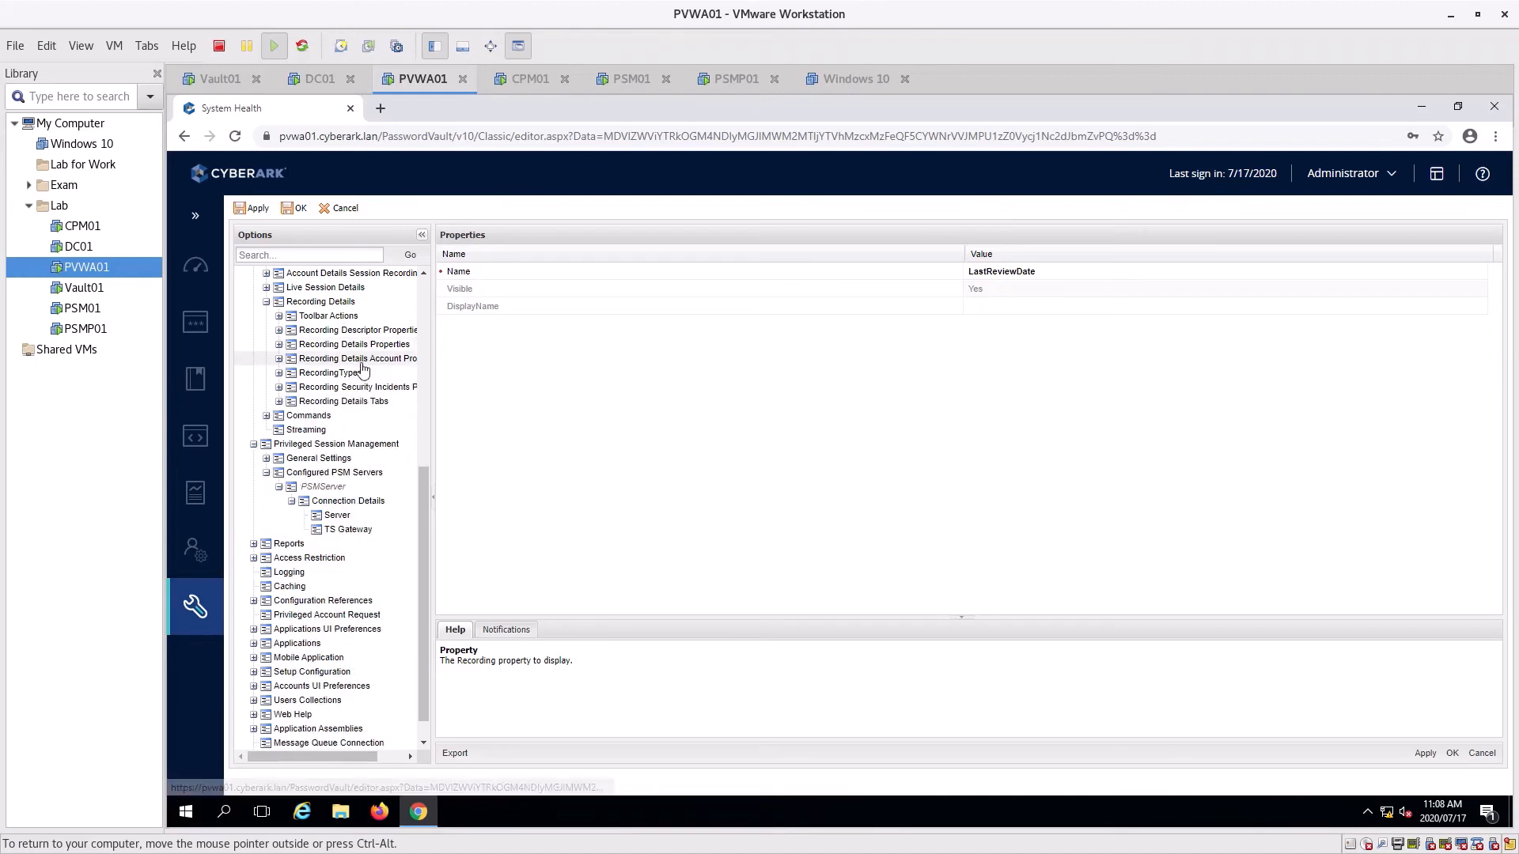
scroll(269, 546, "up", 3)
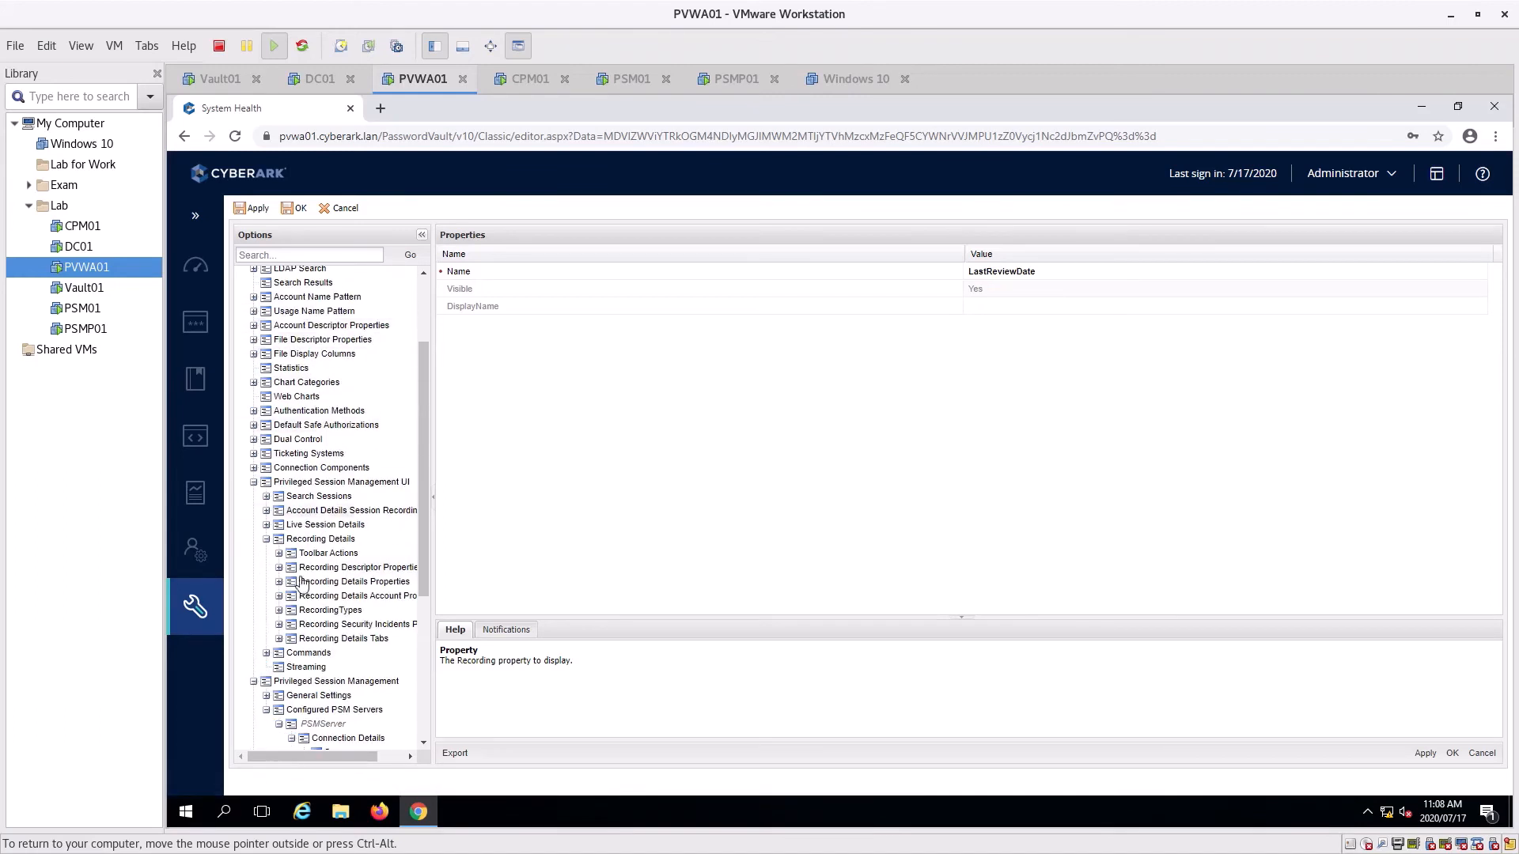
Collapse Recording Details and briefly inspect Account Details Session Recording's Displayed Columns
left_click(266, 540)
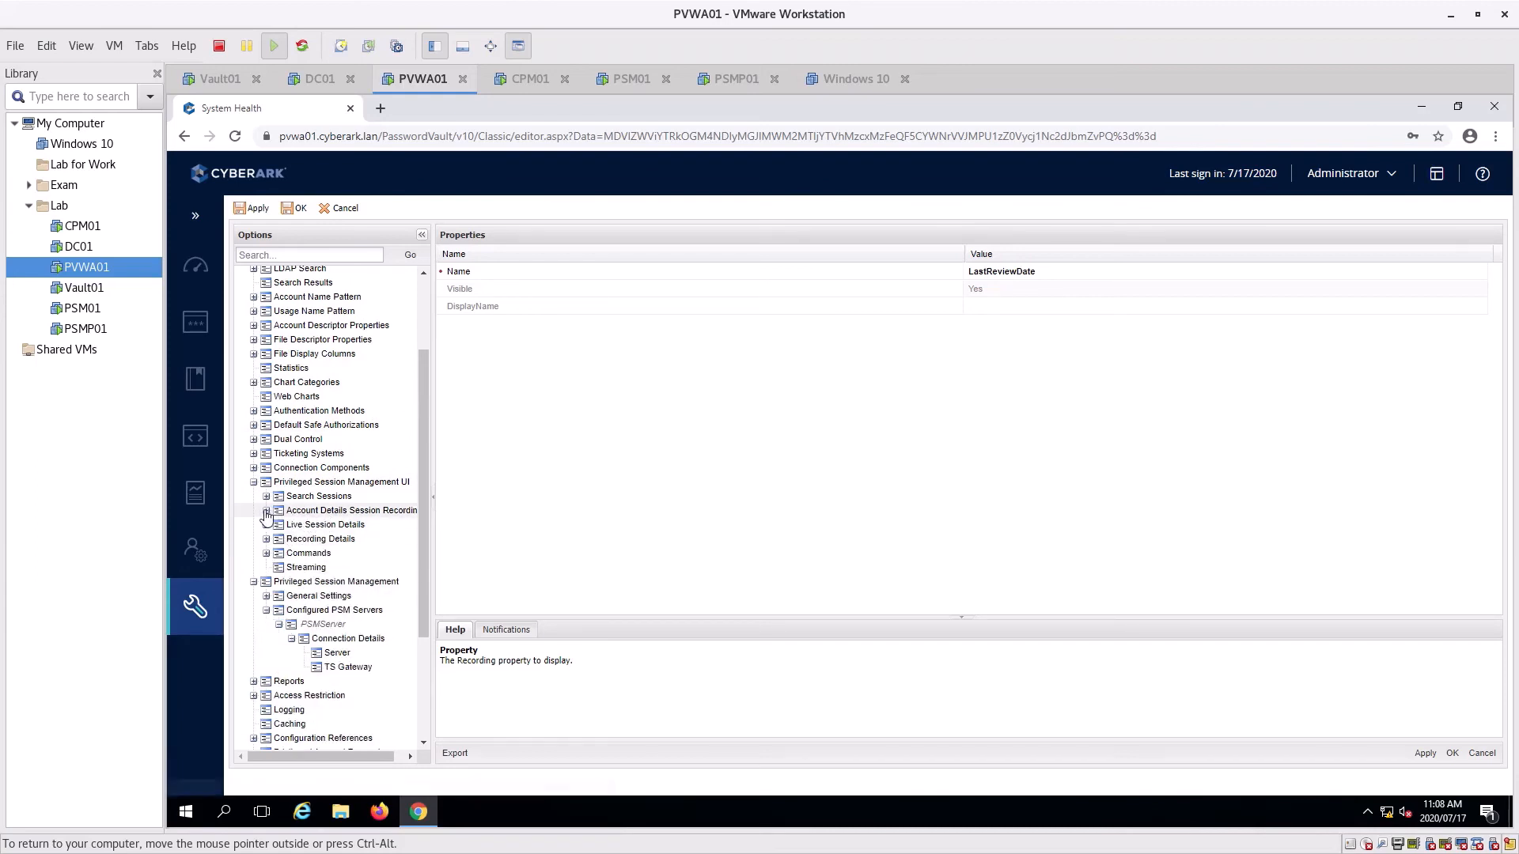
left_click(266, 511)
left_click(279, 525)
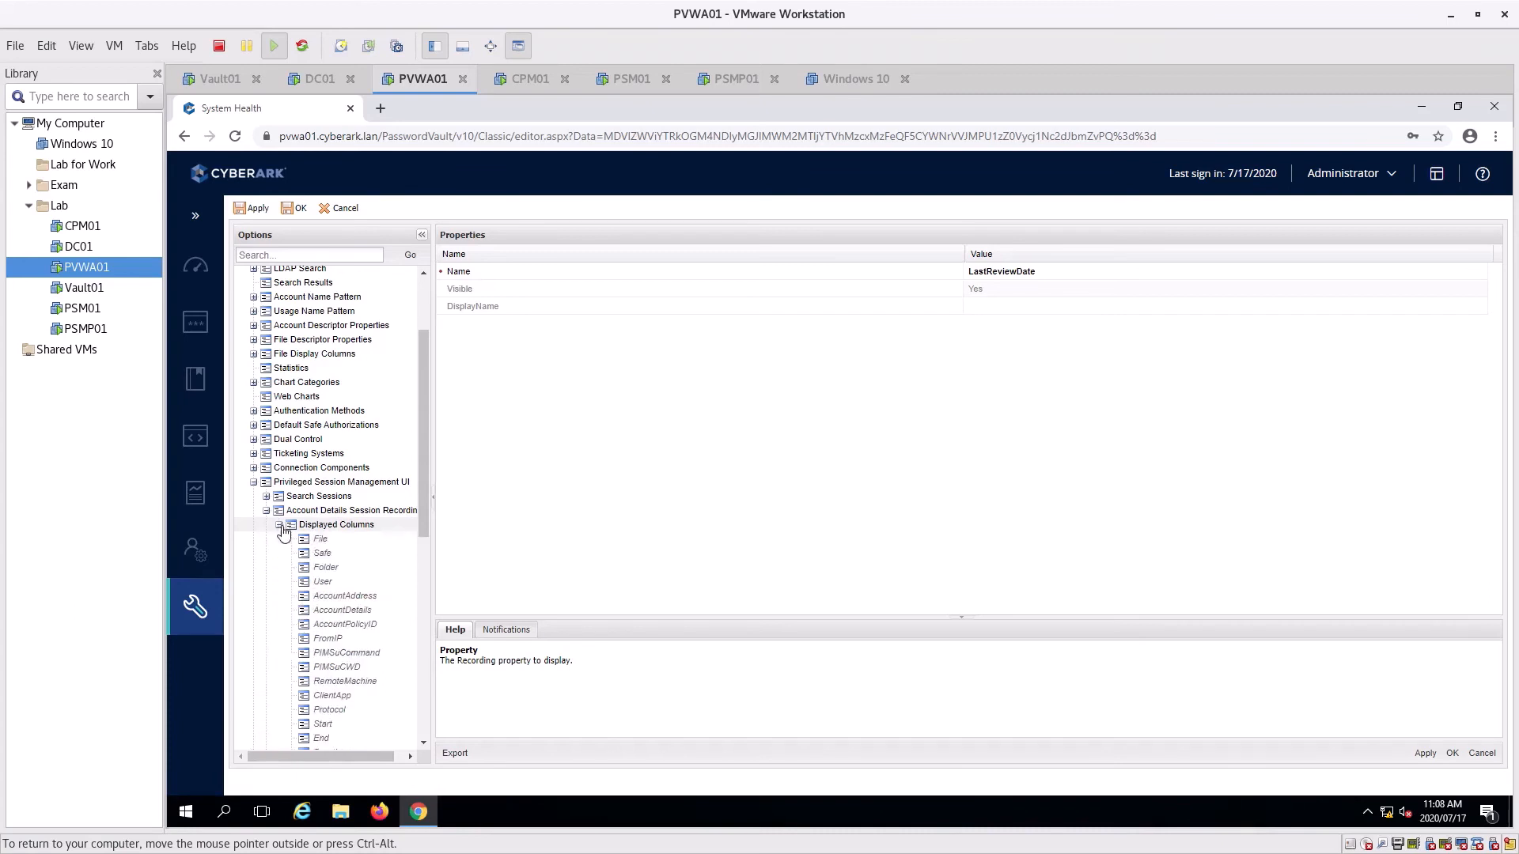
scroll(348, 554, "down", 2)
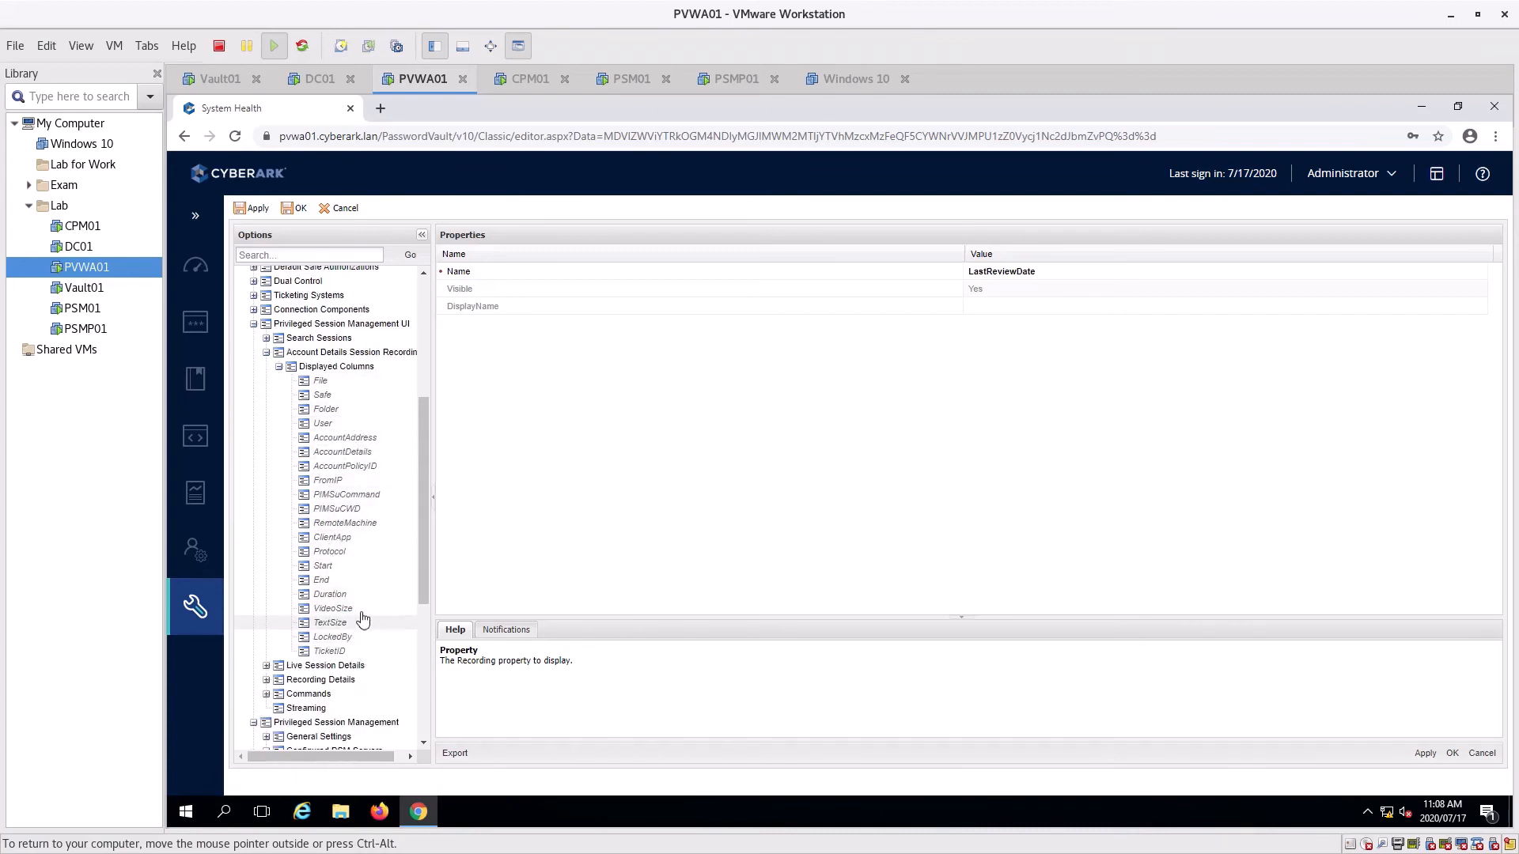
left_click(267, 353)
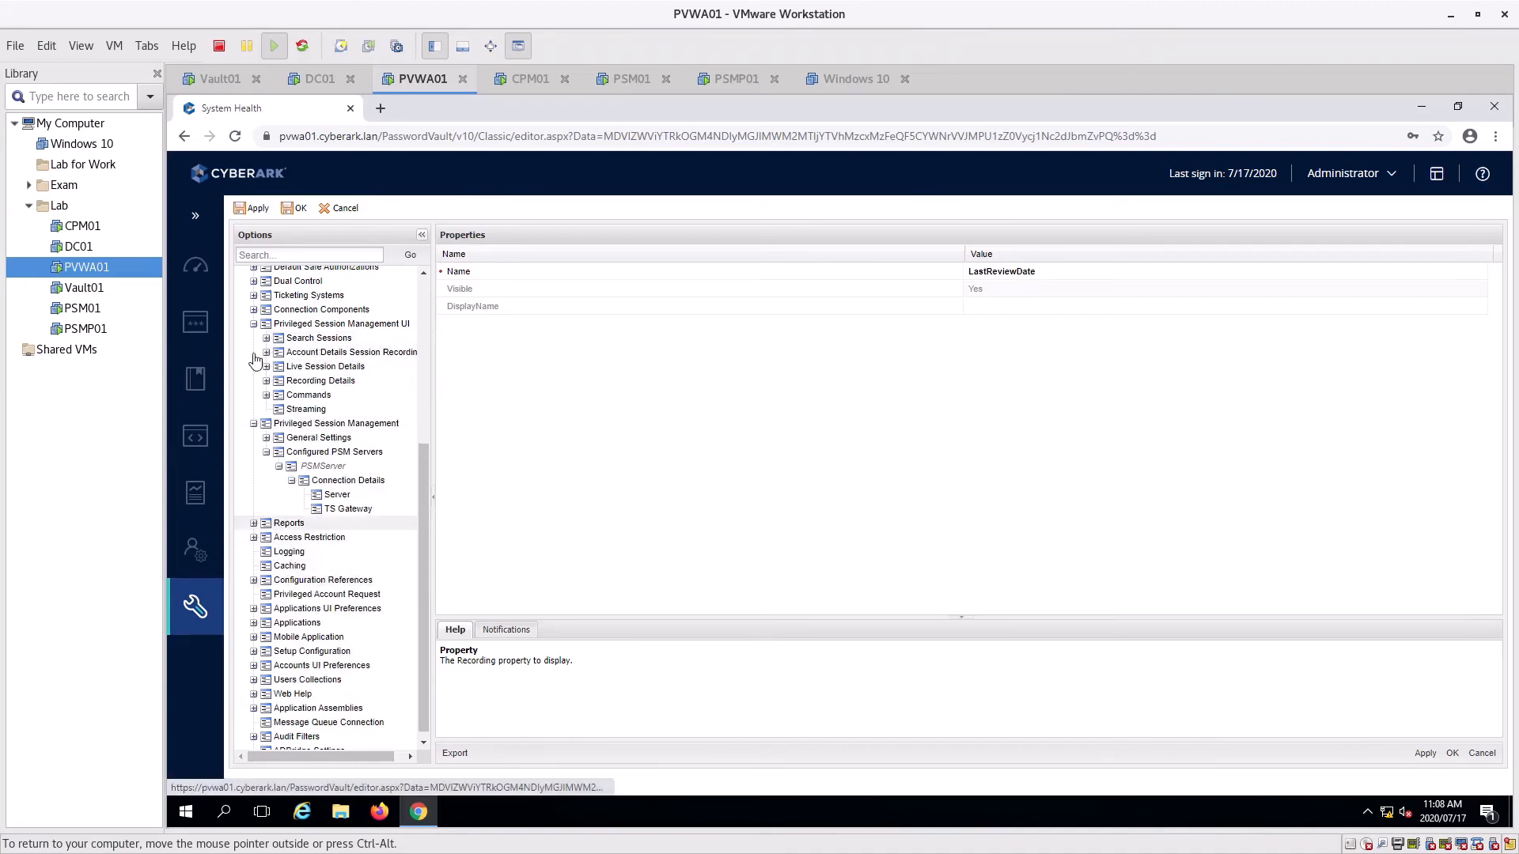
Show Commands' Displayed Columns sorted by Command, then expand Users Collections
left_click(308, 397)
left_click(266, 395)
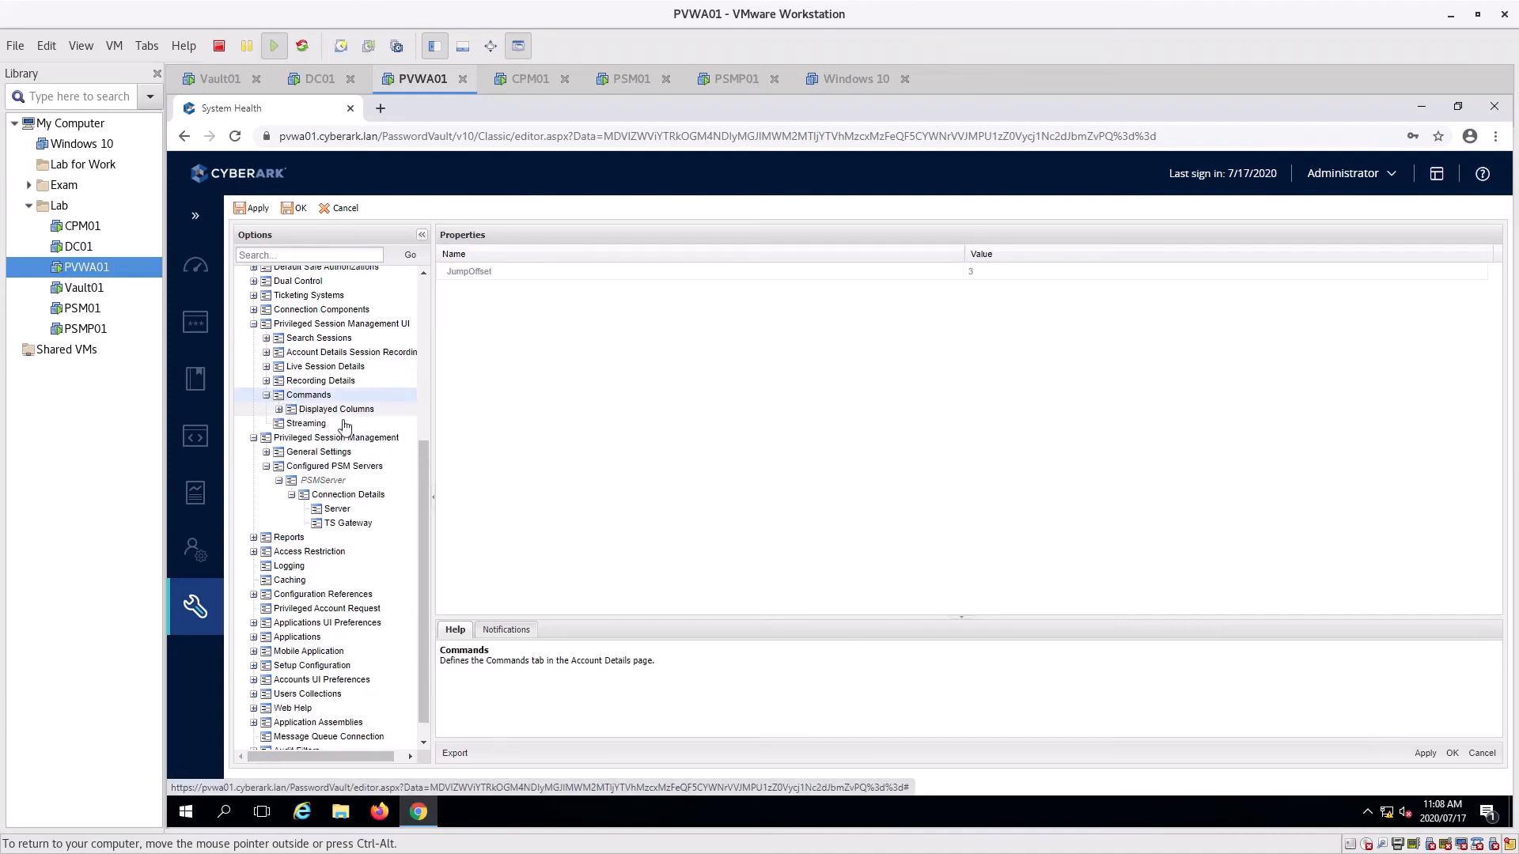
double_click(338, 410)
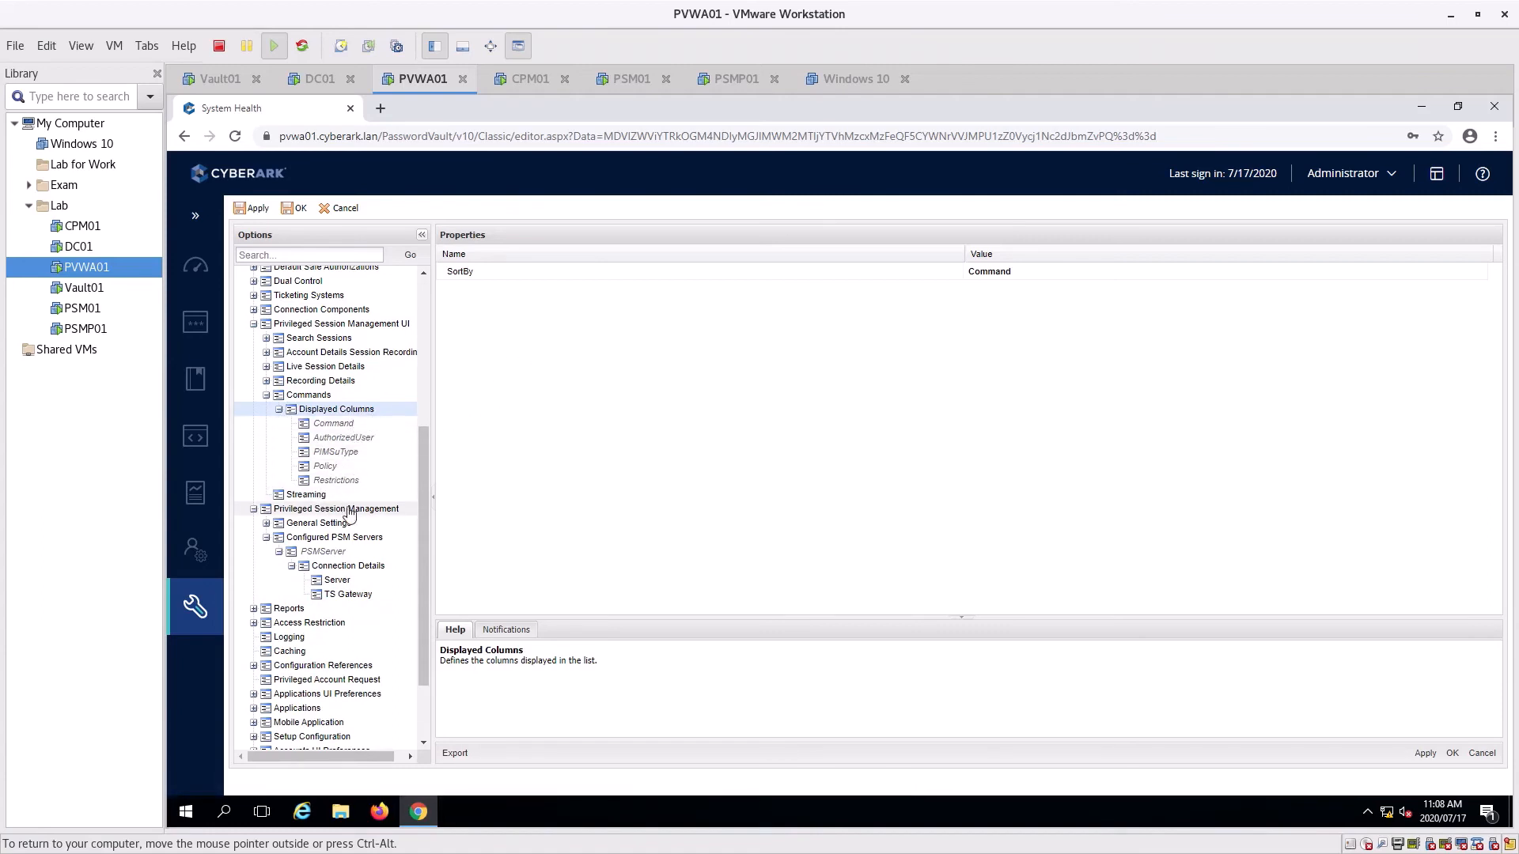
scroll(351, 624, "down", 2)
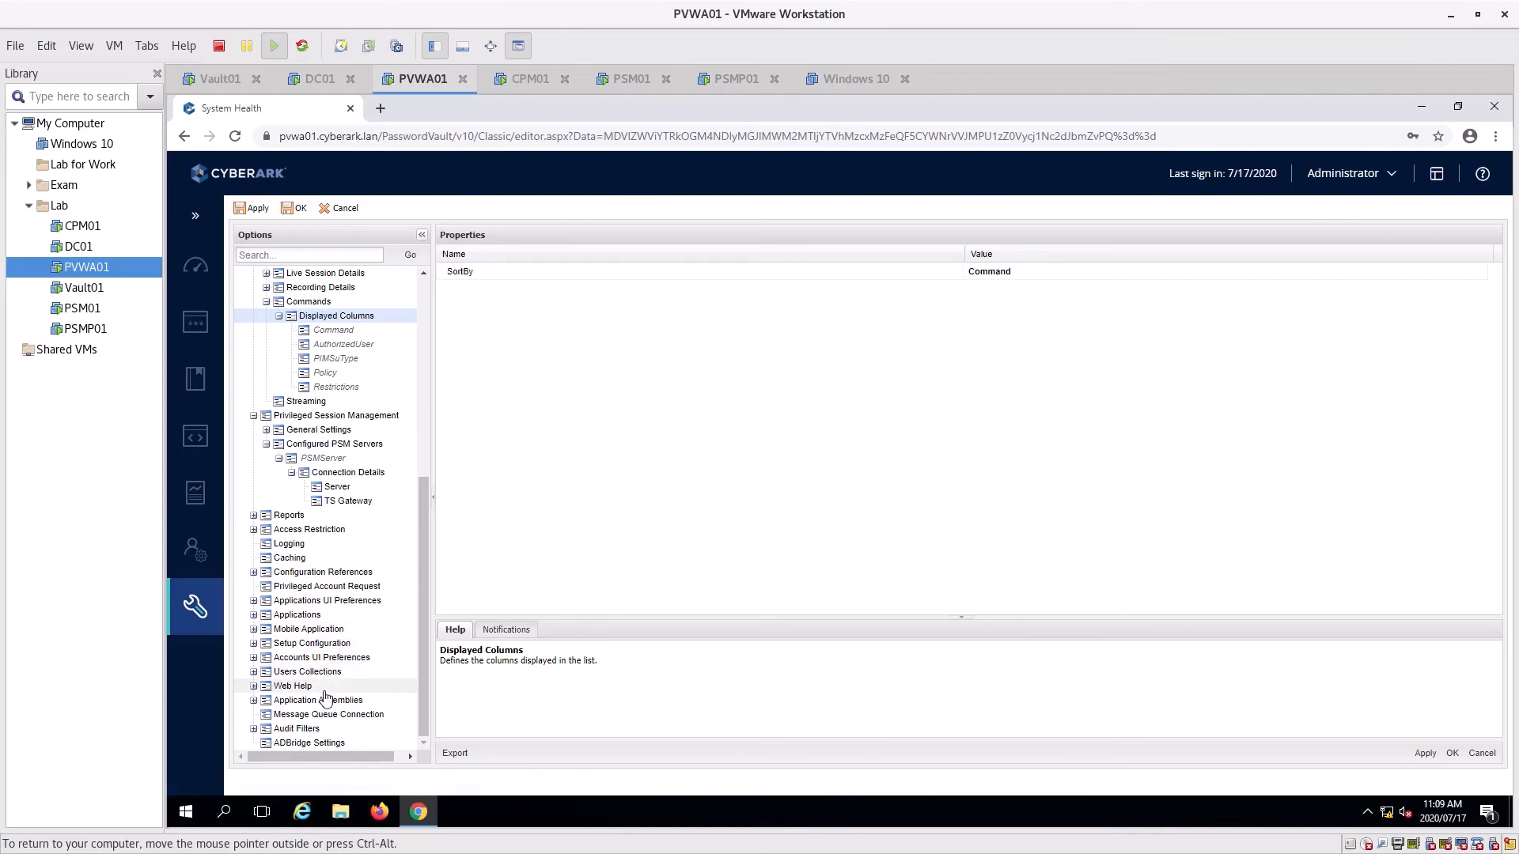
left_click(254, 672)
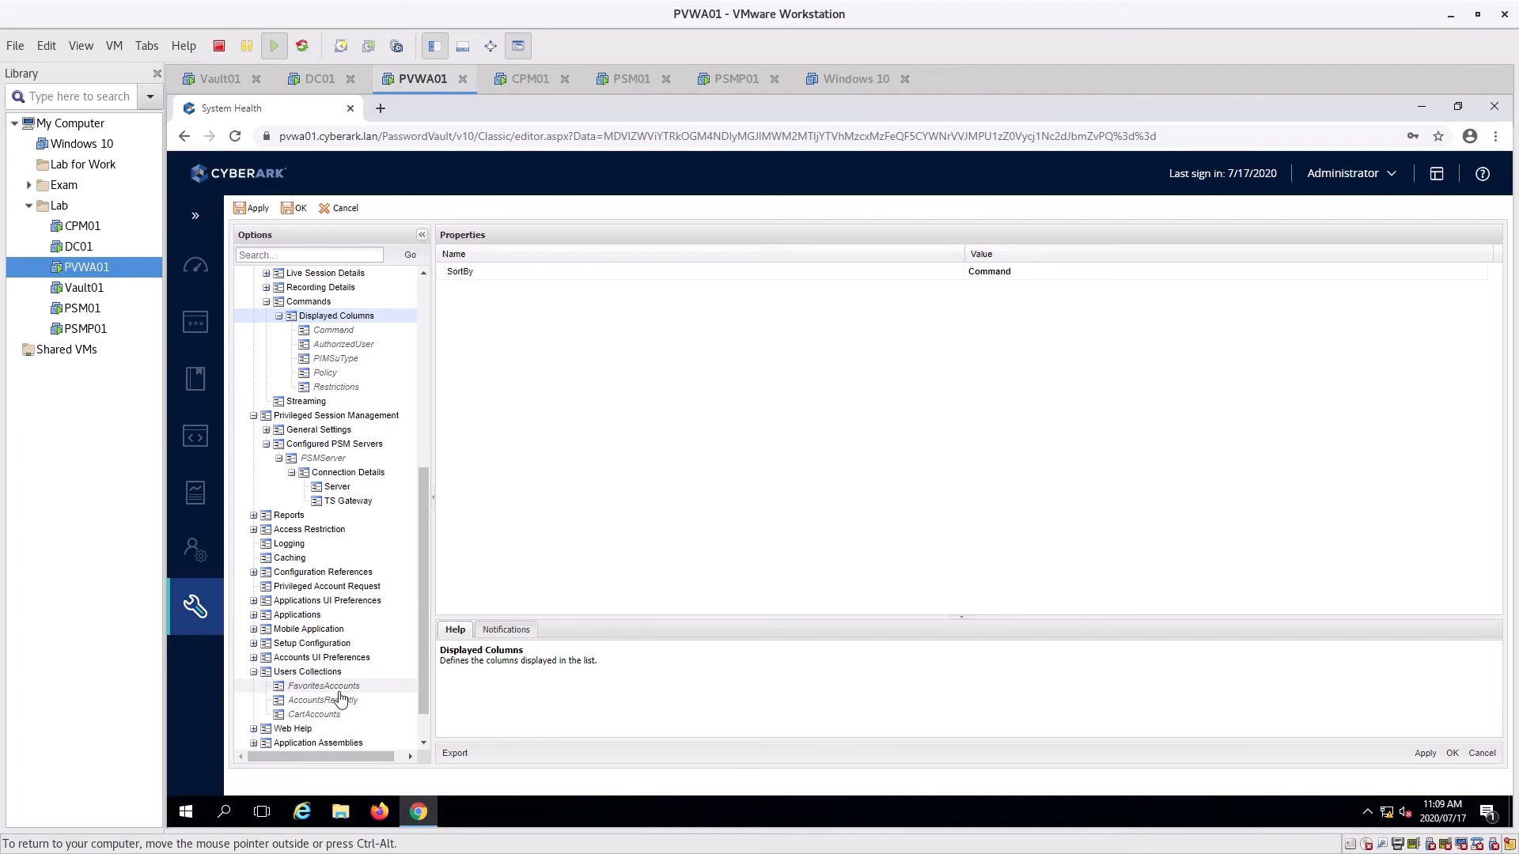
scroll(317, 522, "up", 5)
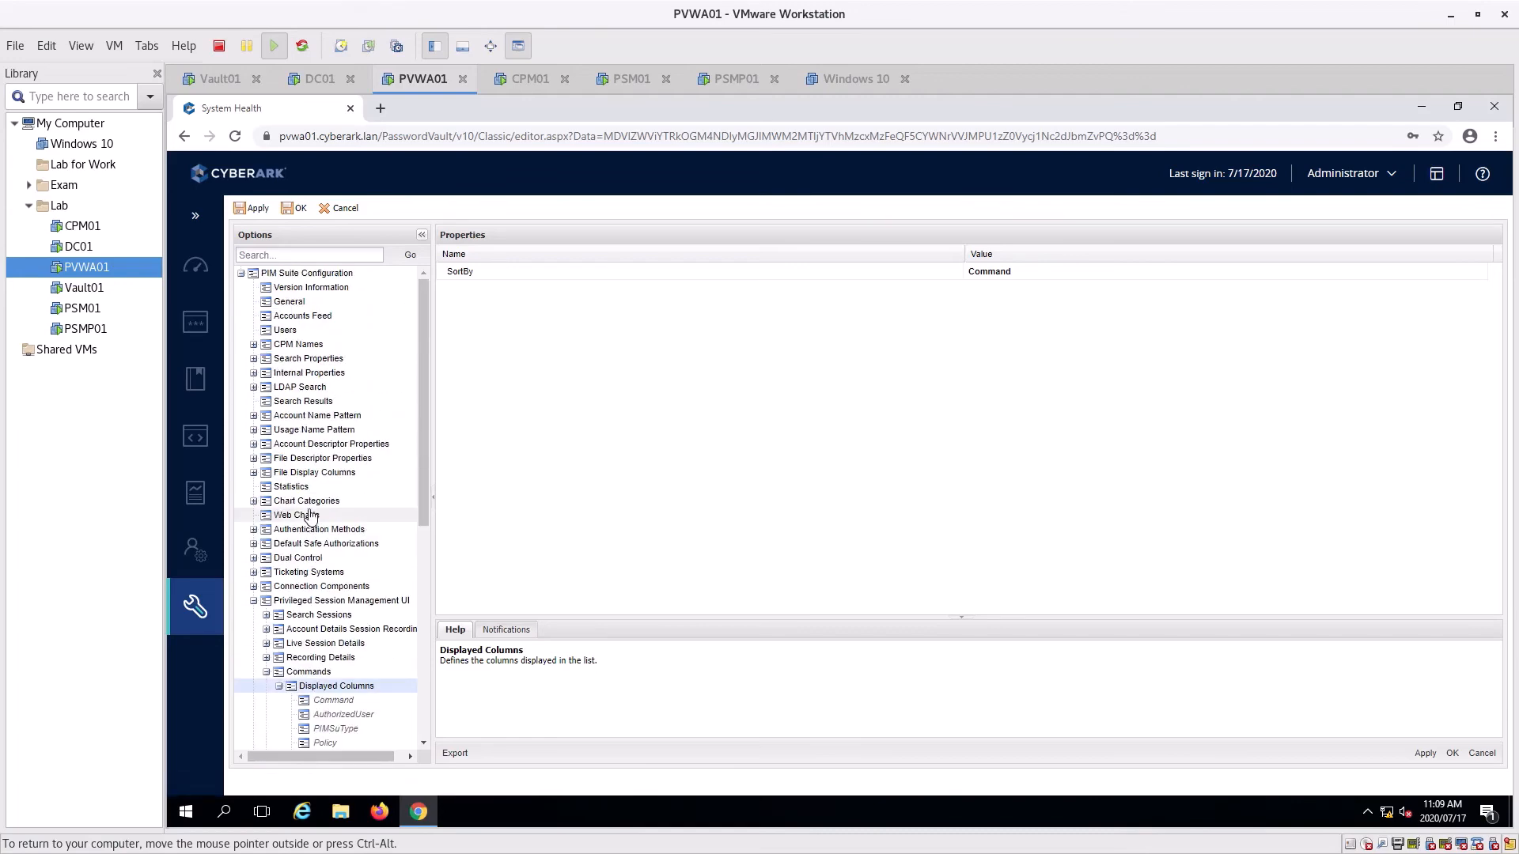
Inspect LDAP Search settings and confirm the CPM name is PasswordManager
left_click(254, 387)
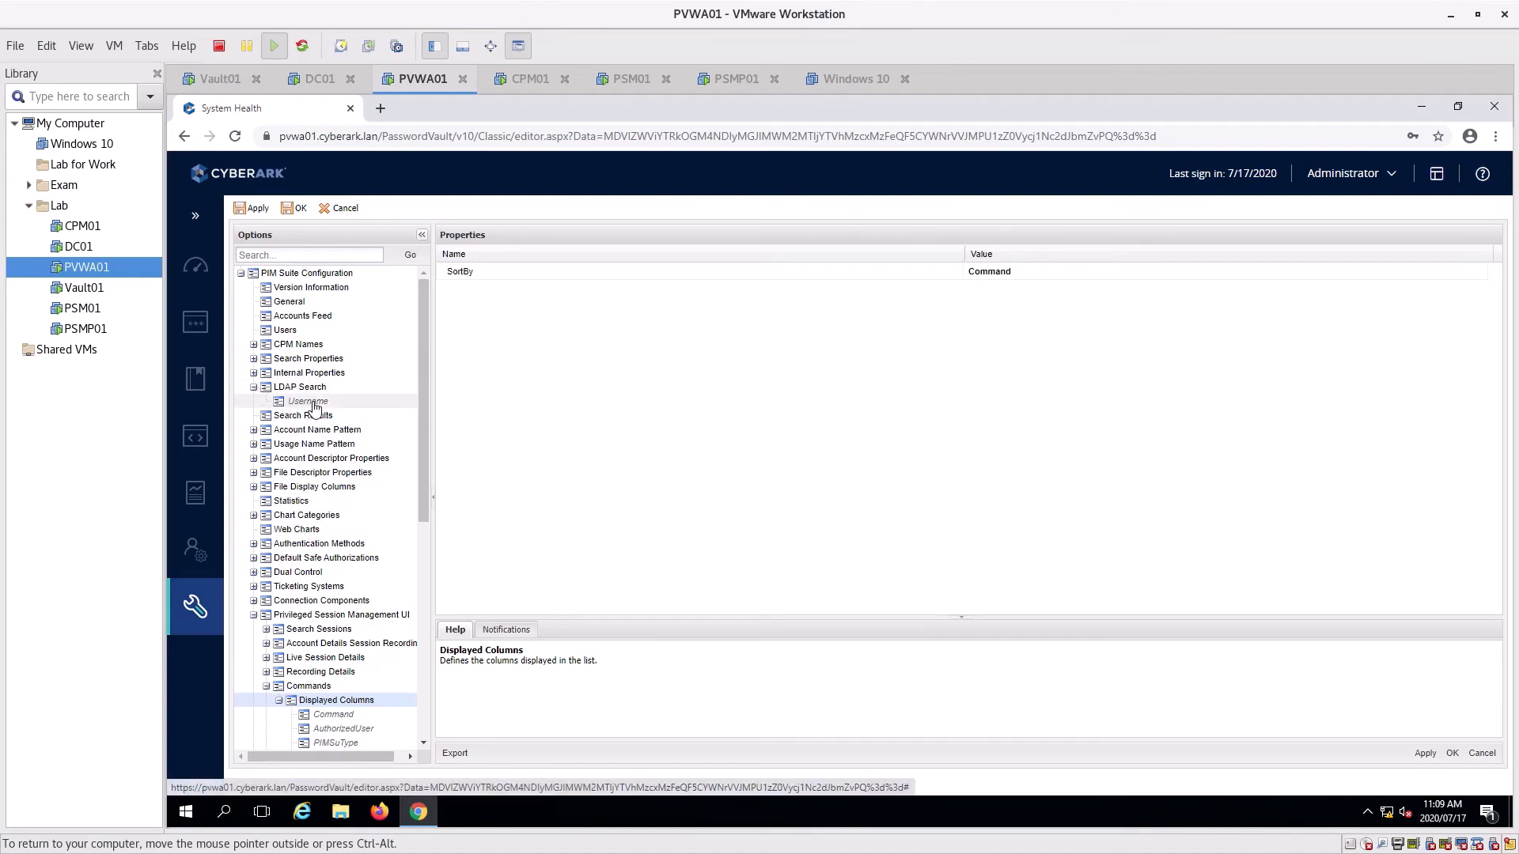
left_click(320, 403)
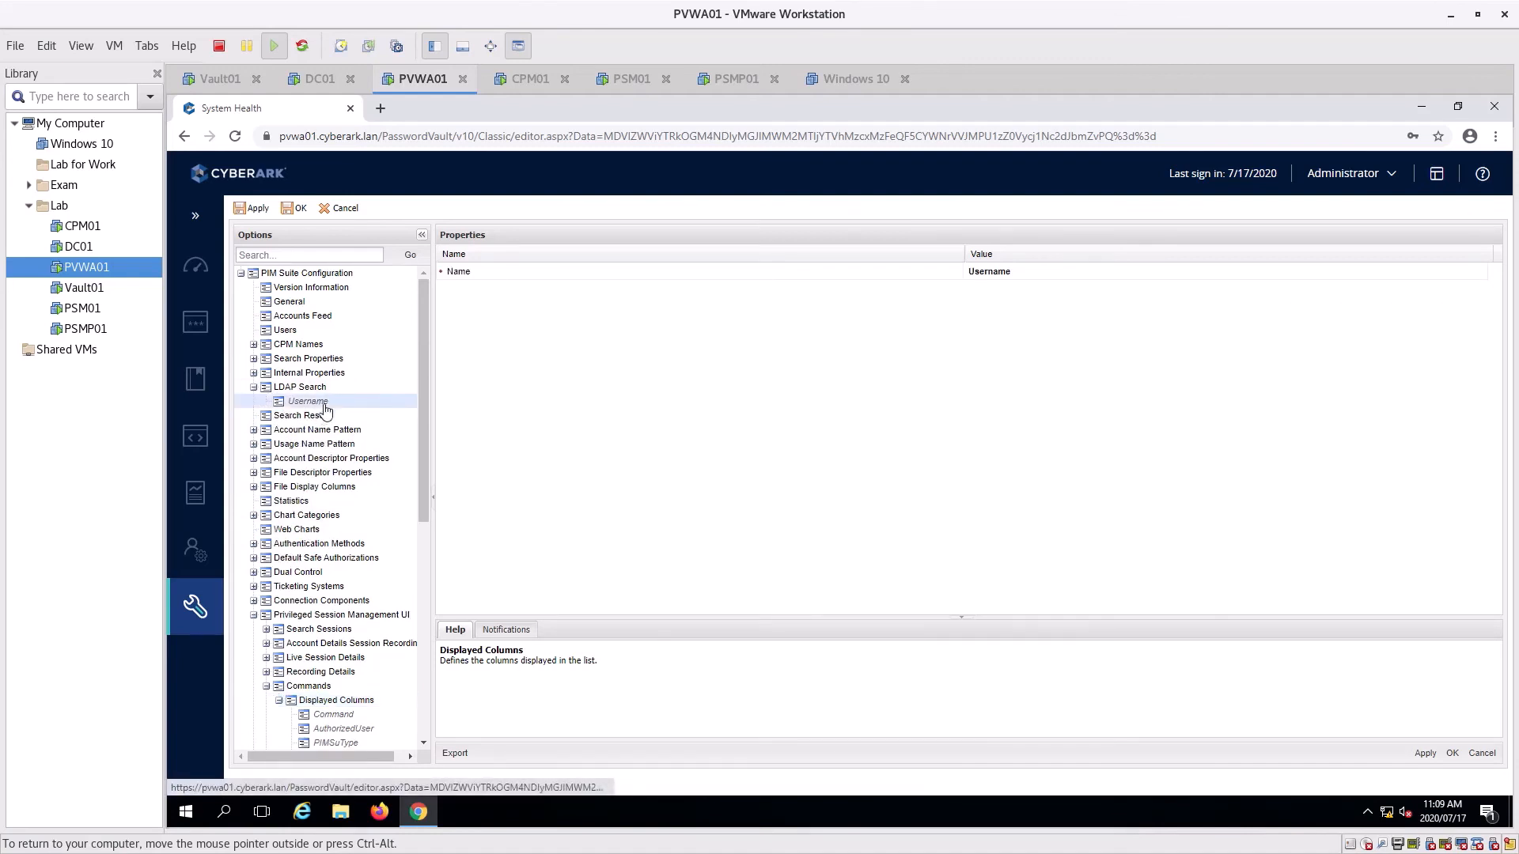
left_click(254, 345)
left_click(325, 359)
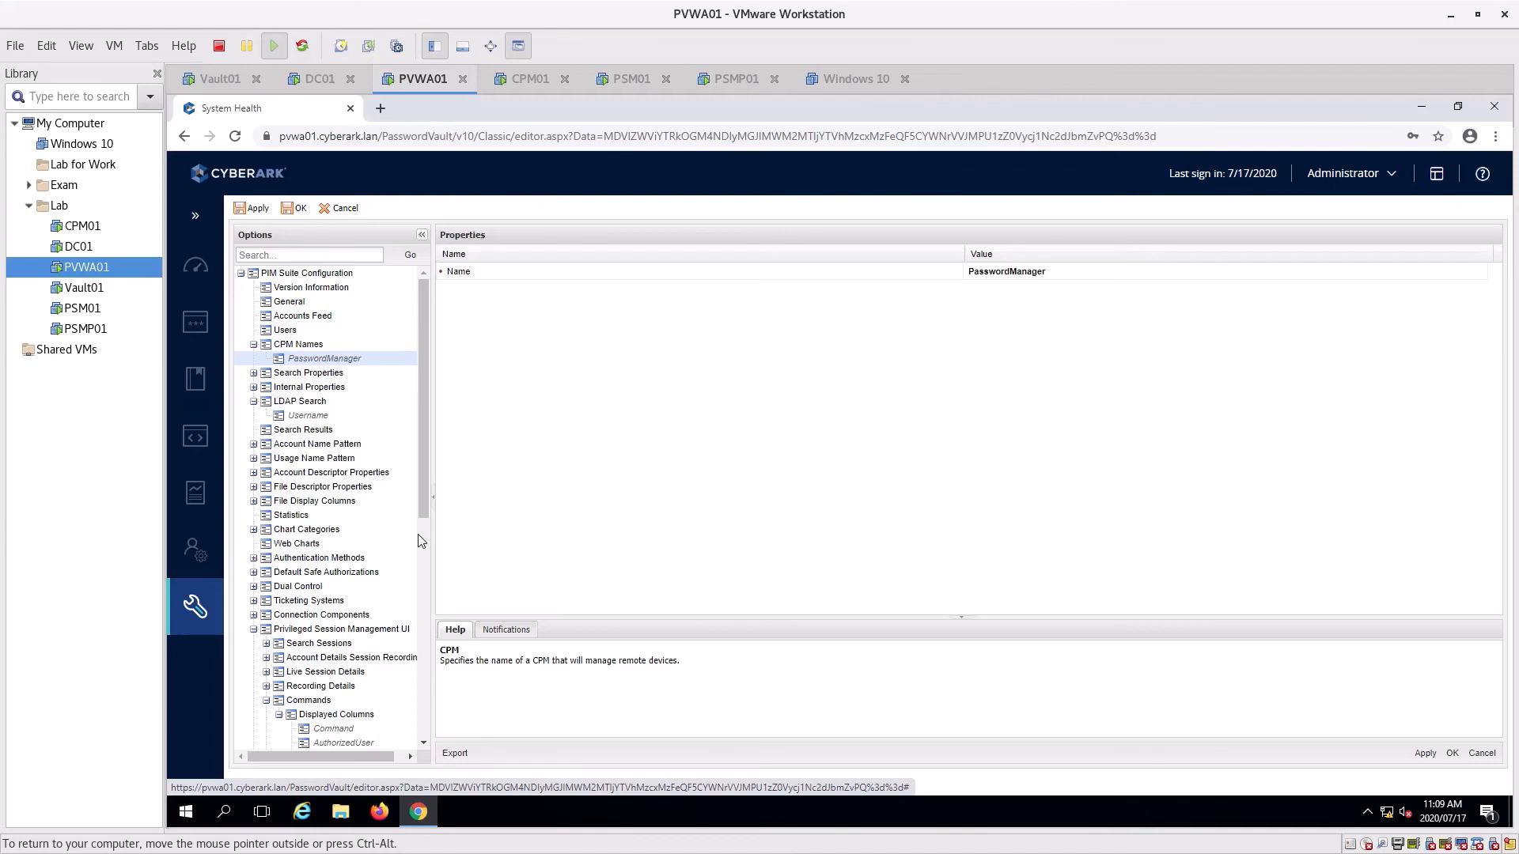
left_click(253, 444)
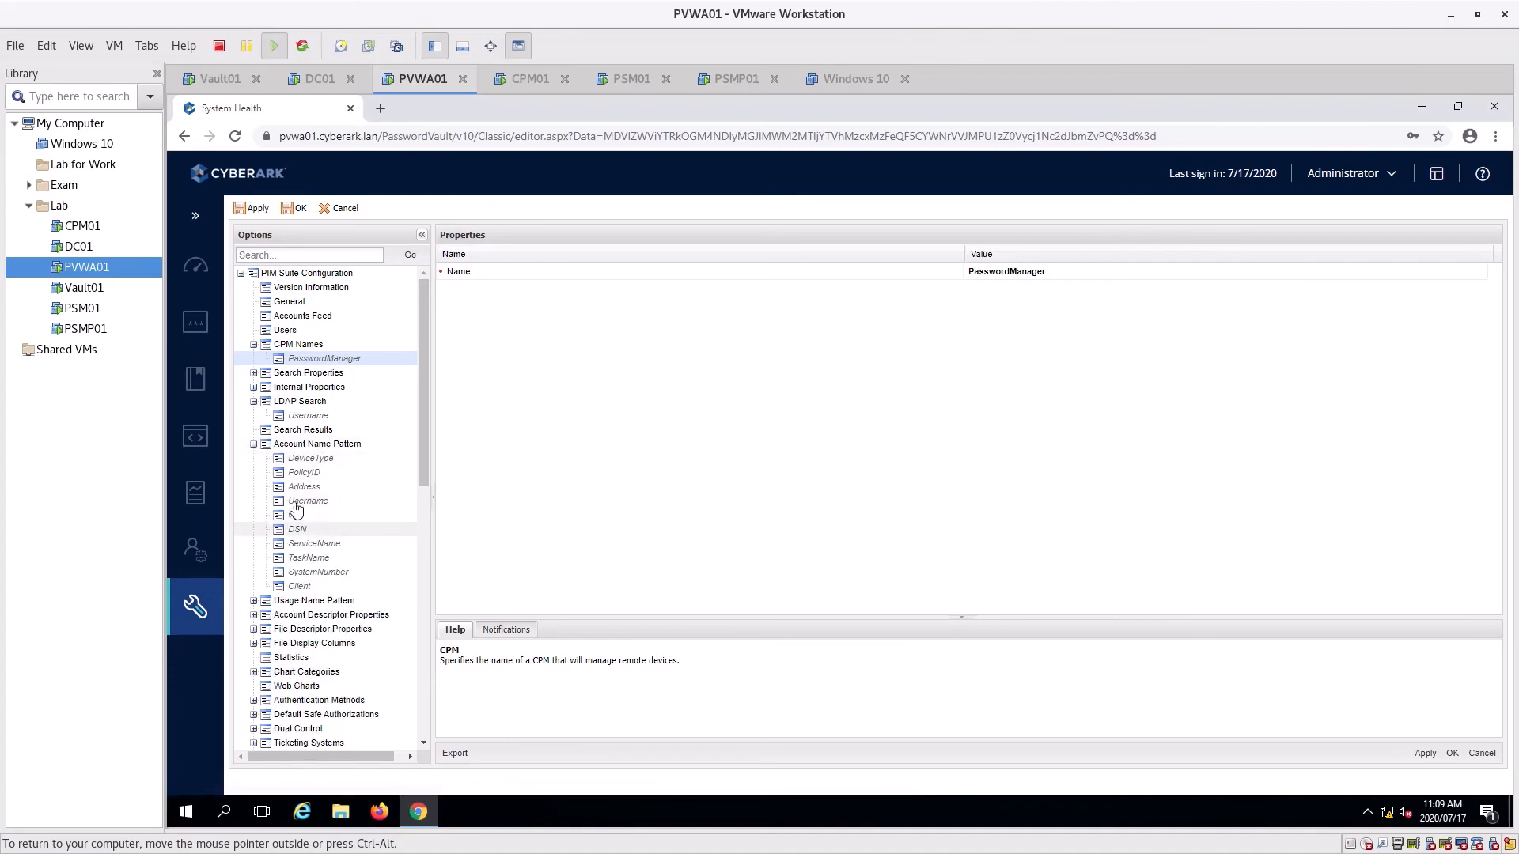
left_click(254, 444)
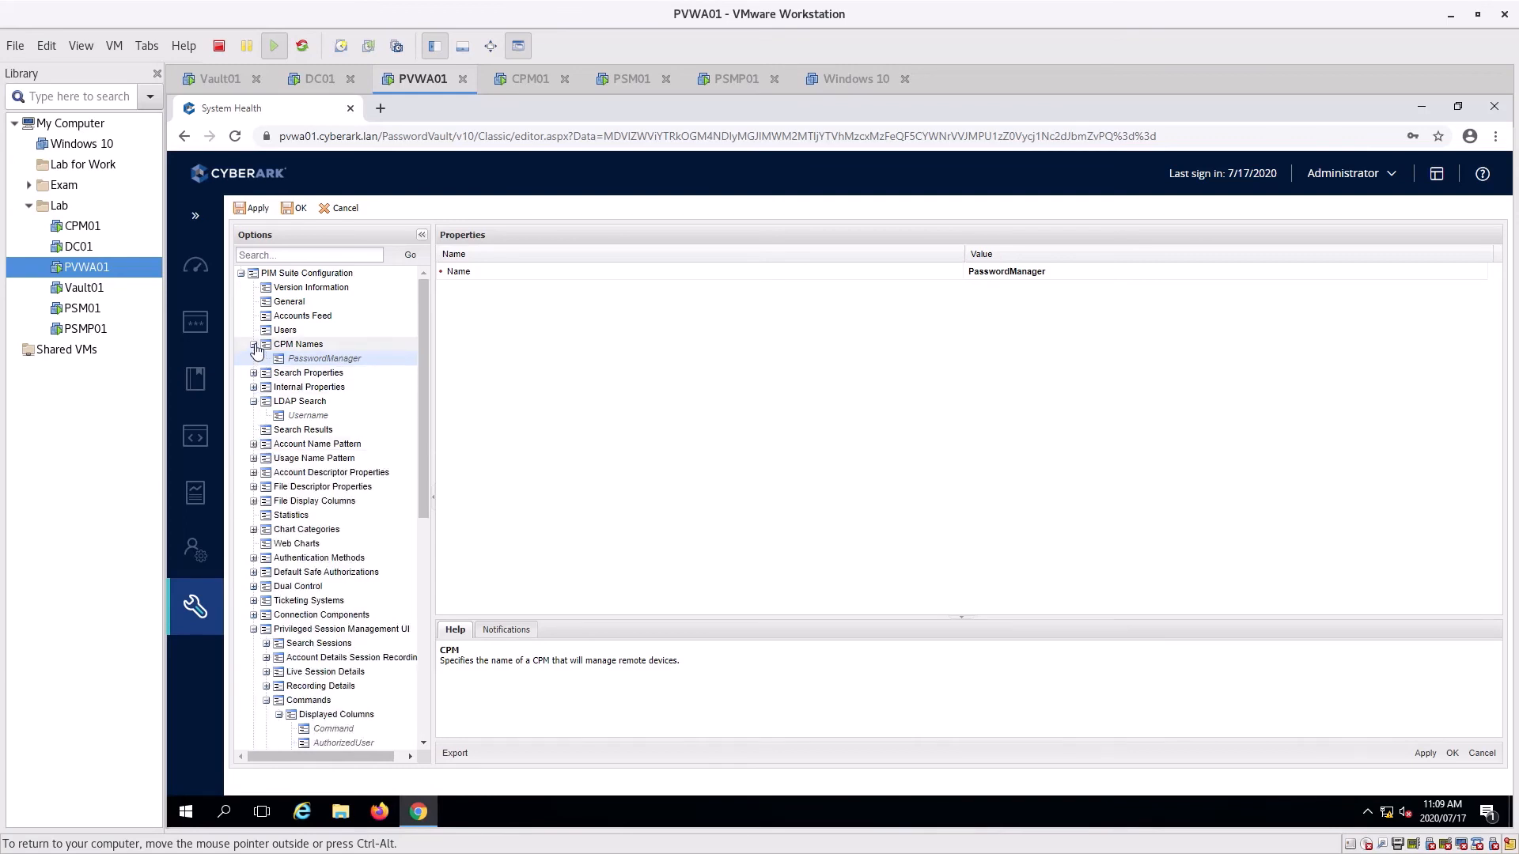
Collapse CPM Names, Privileged Session Management, Users Collections and LDAP Search to top level
left_click(254, 345)
left_click(241, 273)
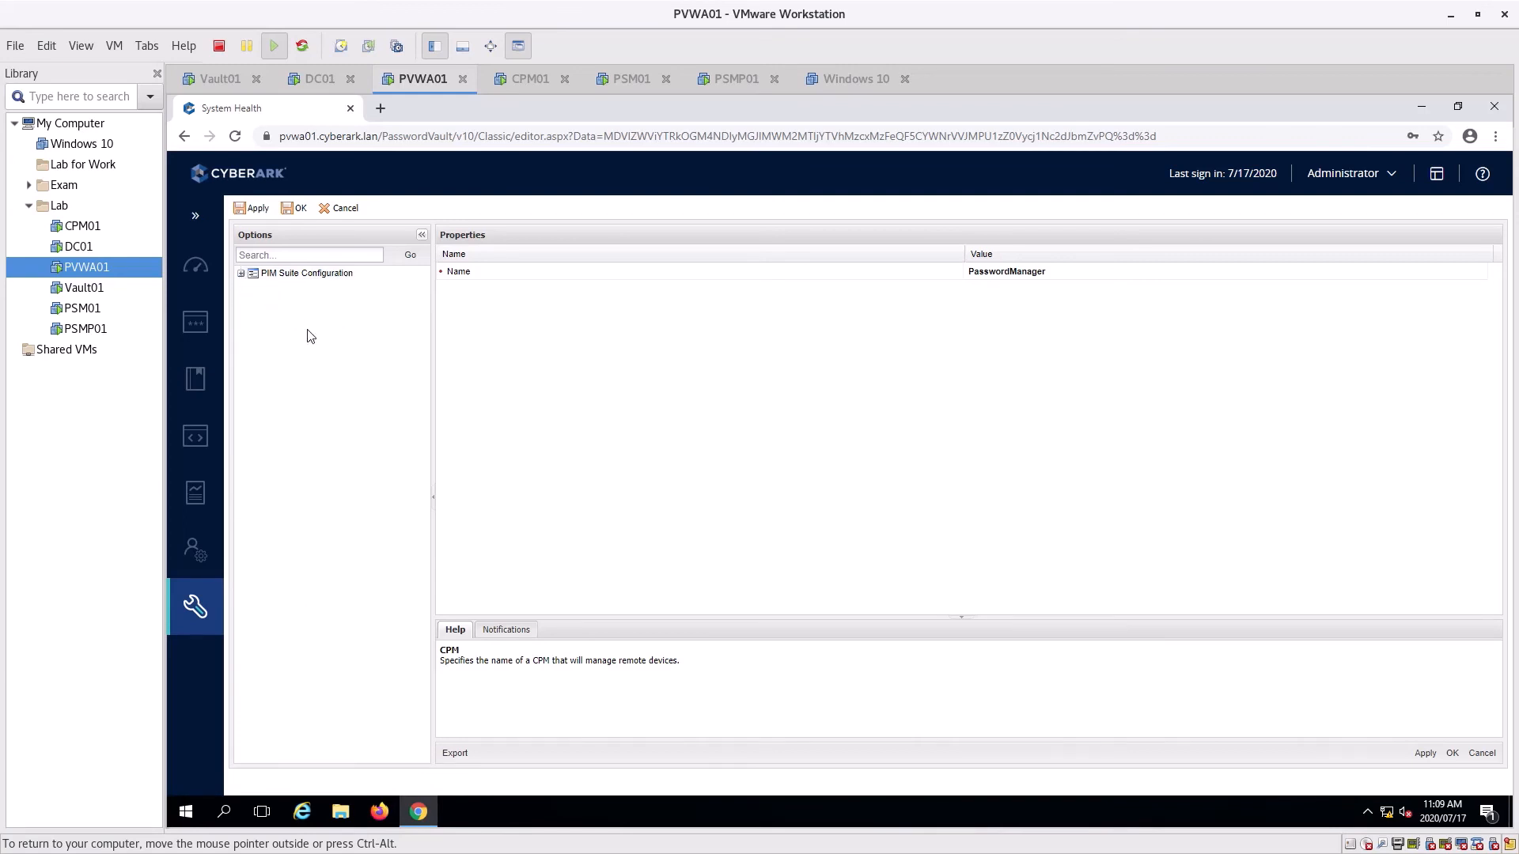
left_click(241, 273)
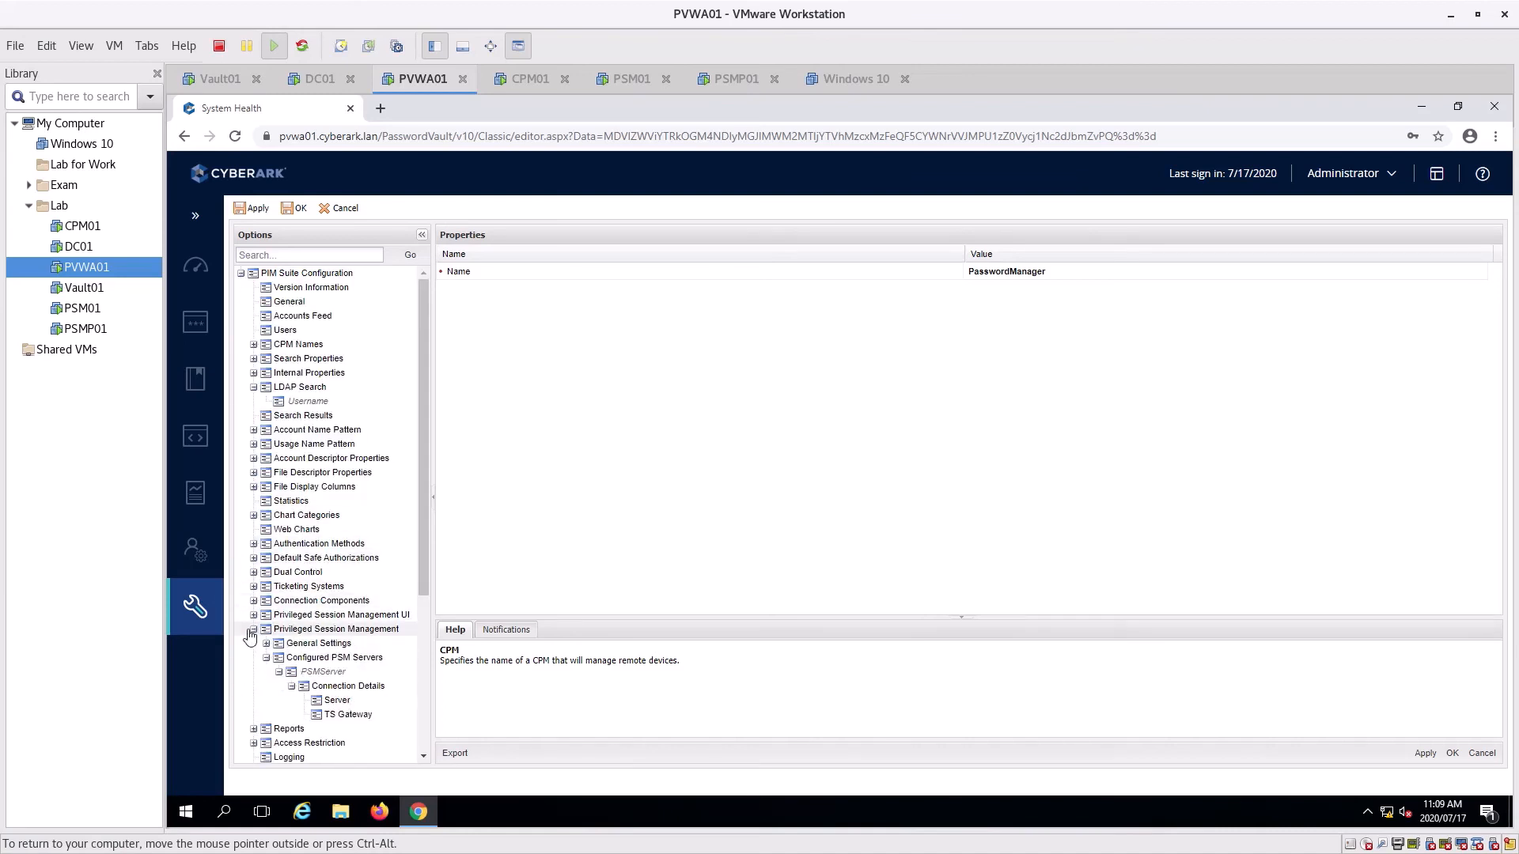
left_click(253, 629)
scroll(257, 637, "down", 3)
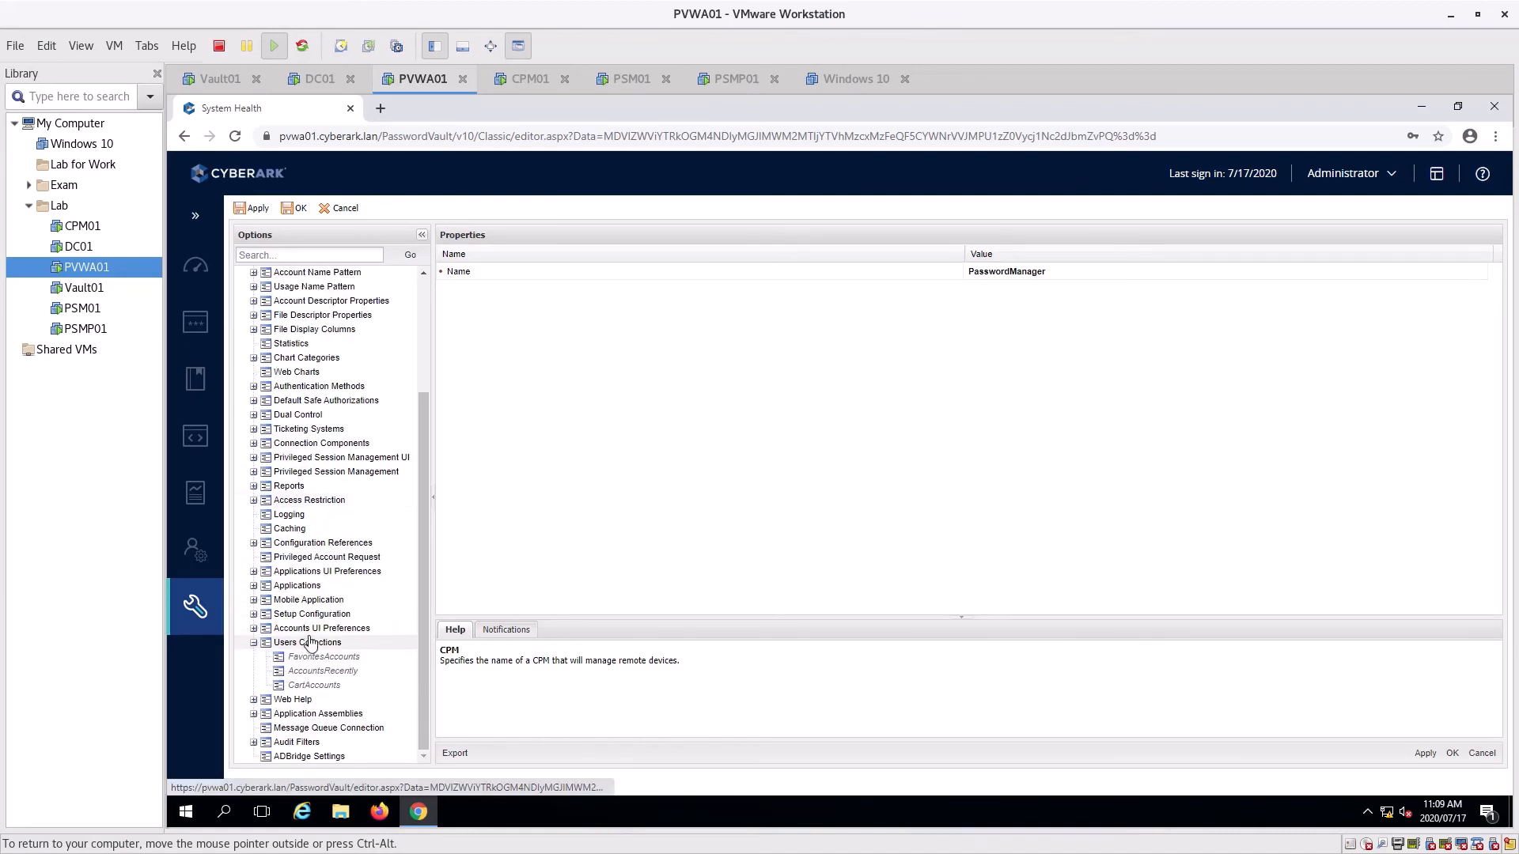
left_click(255, 643)
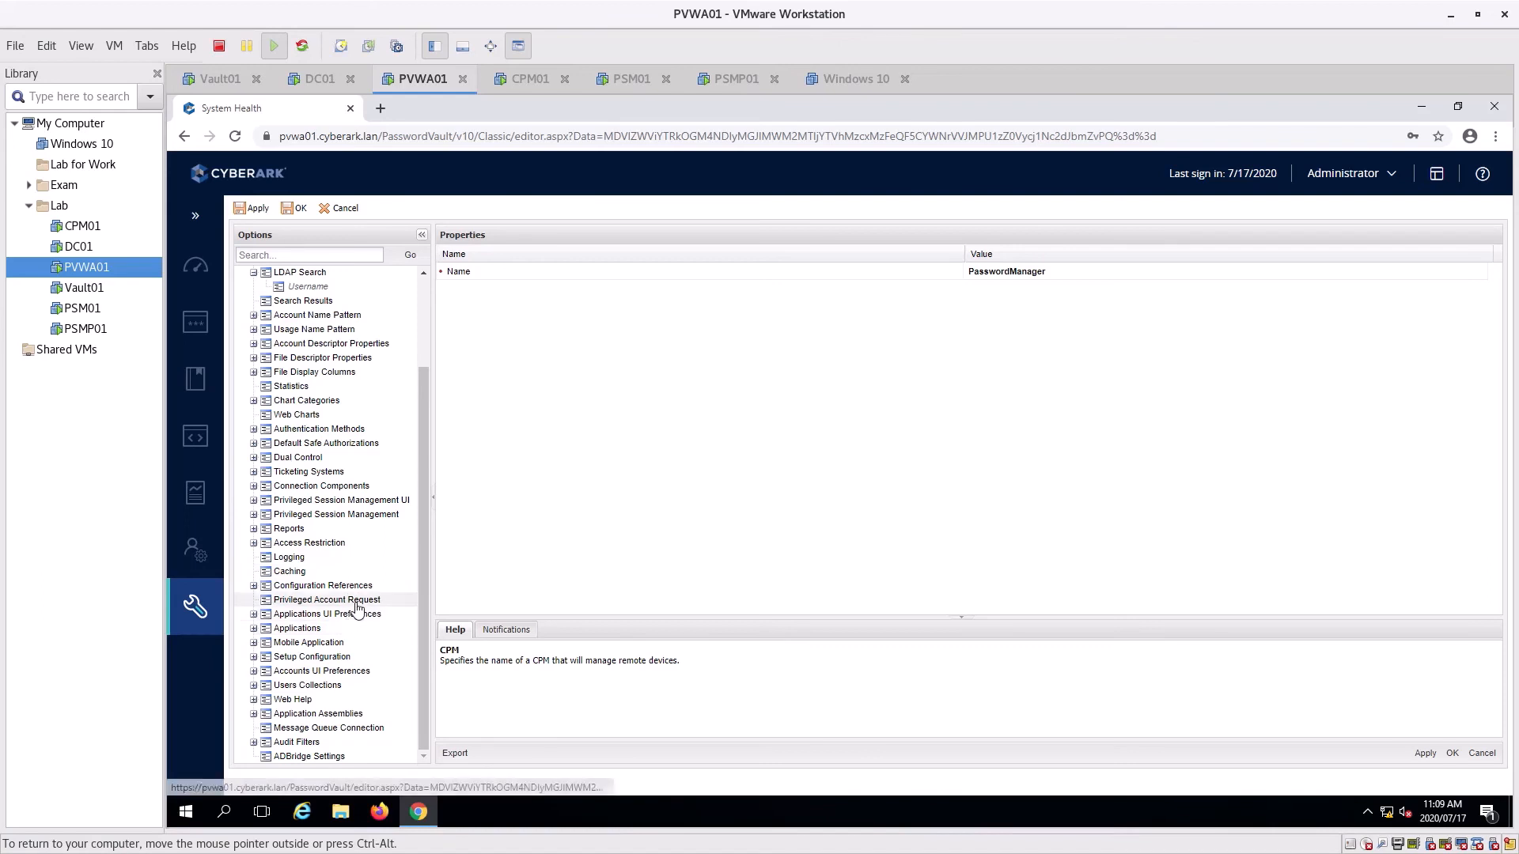
scroll(360, 609, "up", 3)
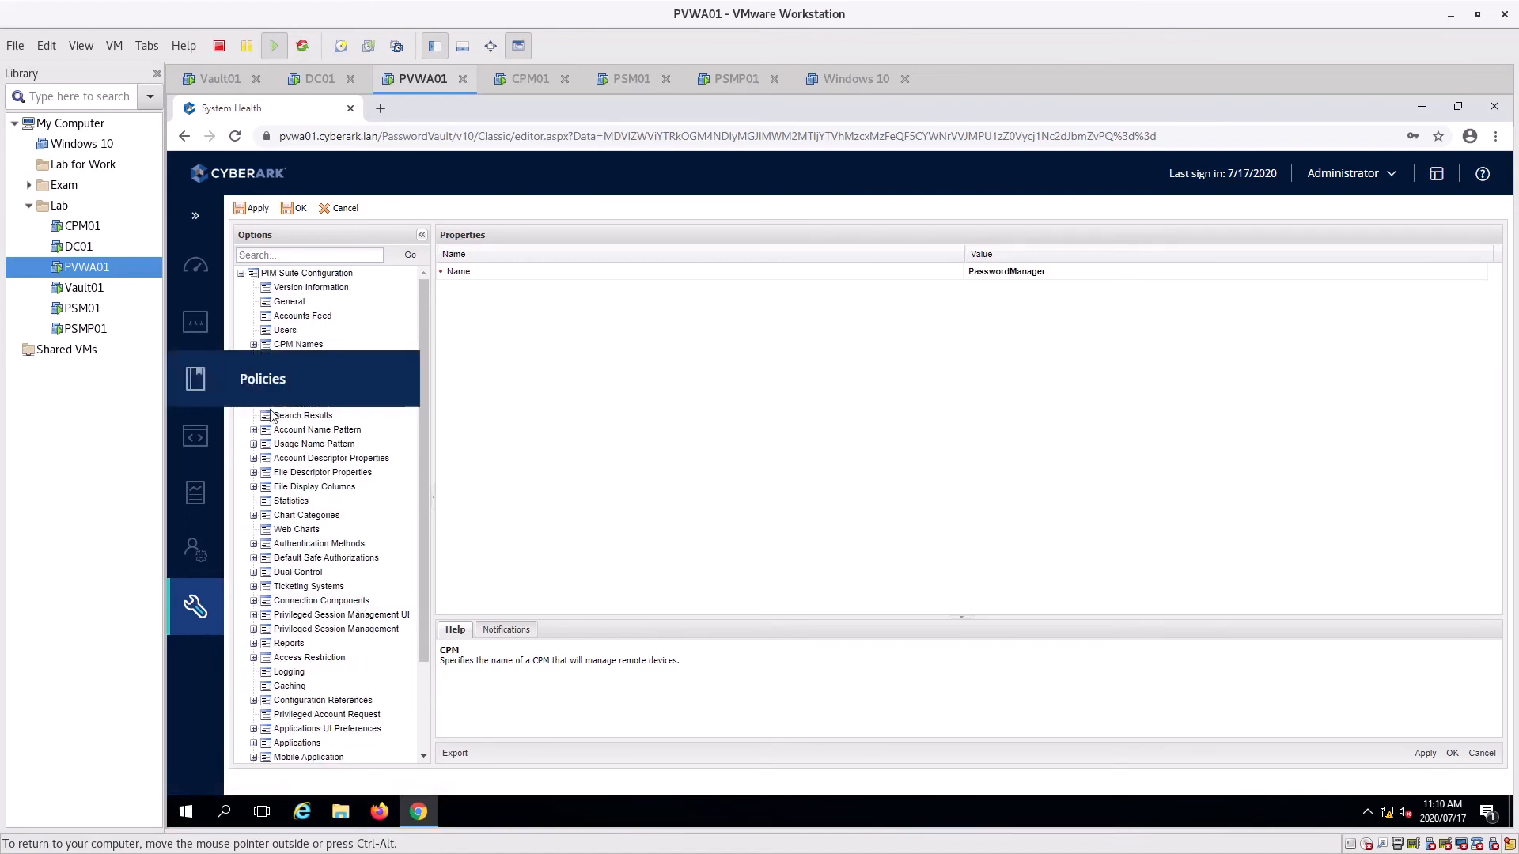
left_click(254, 386)
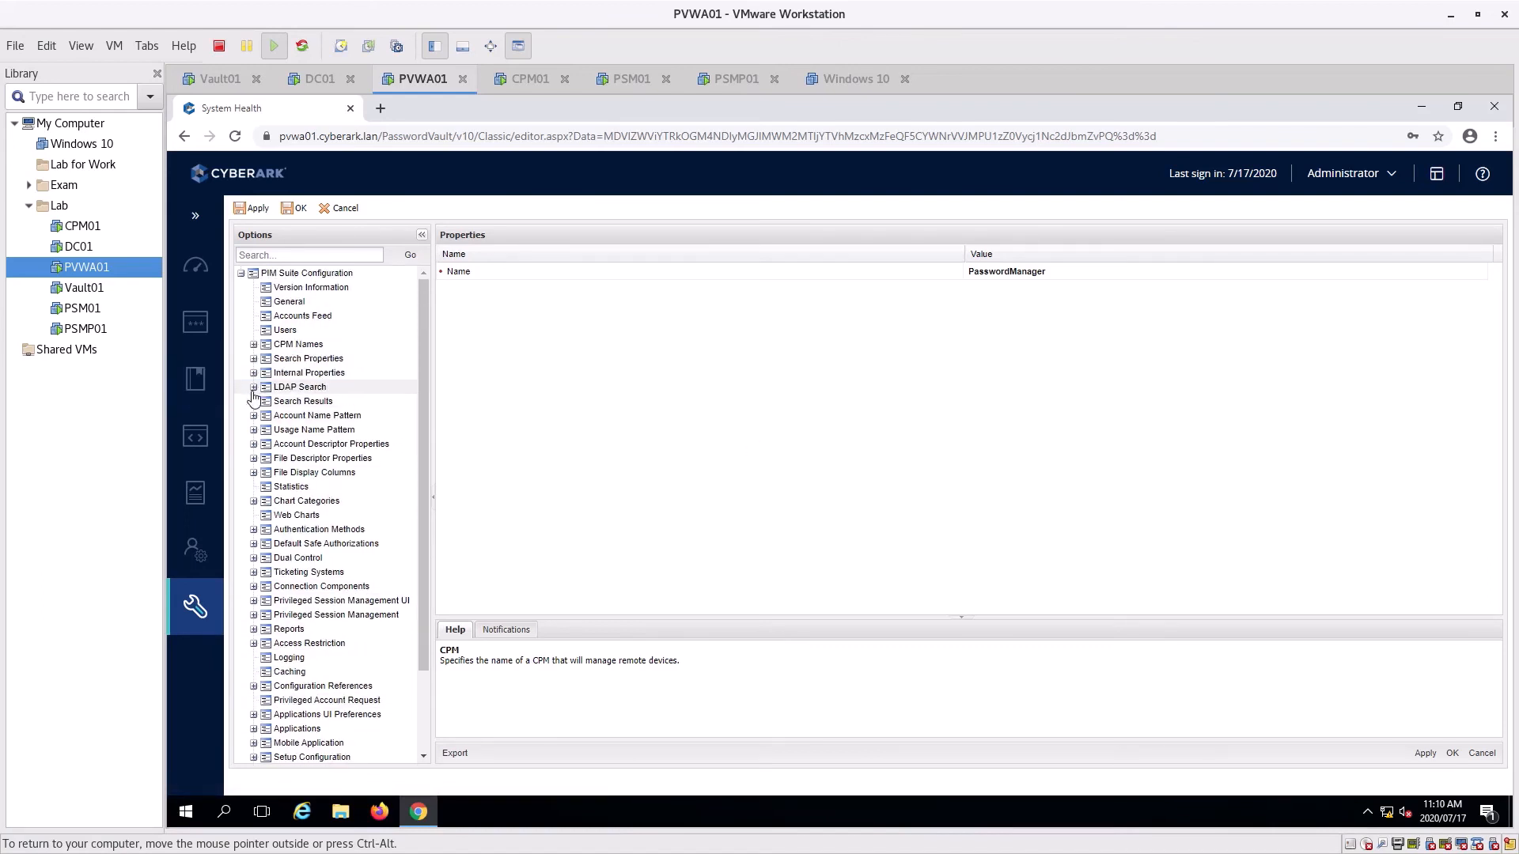
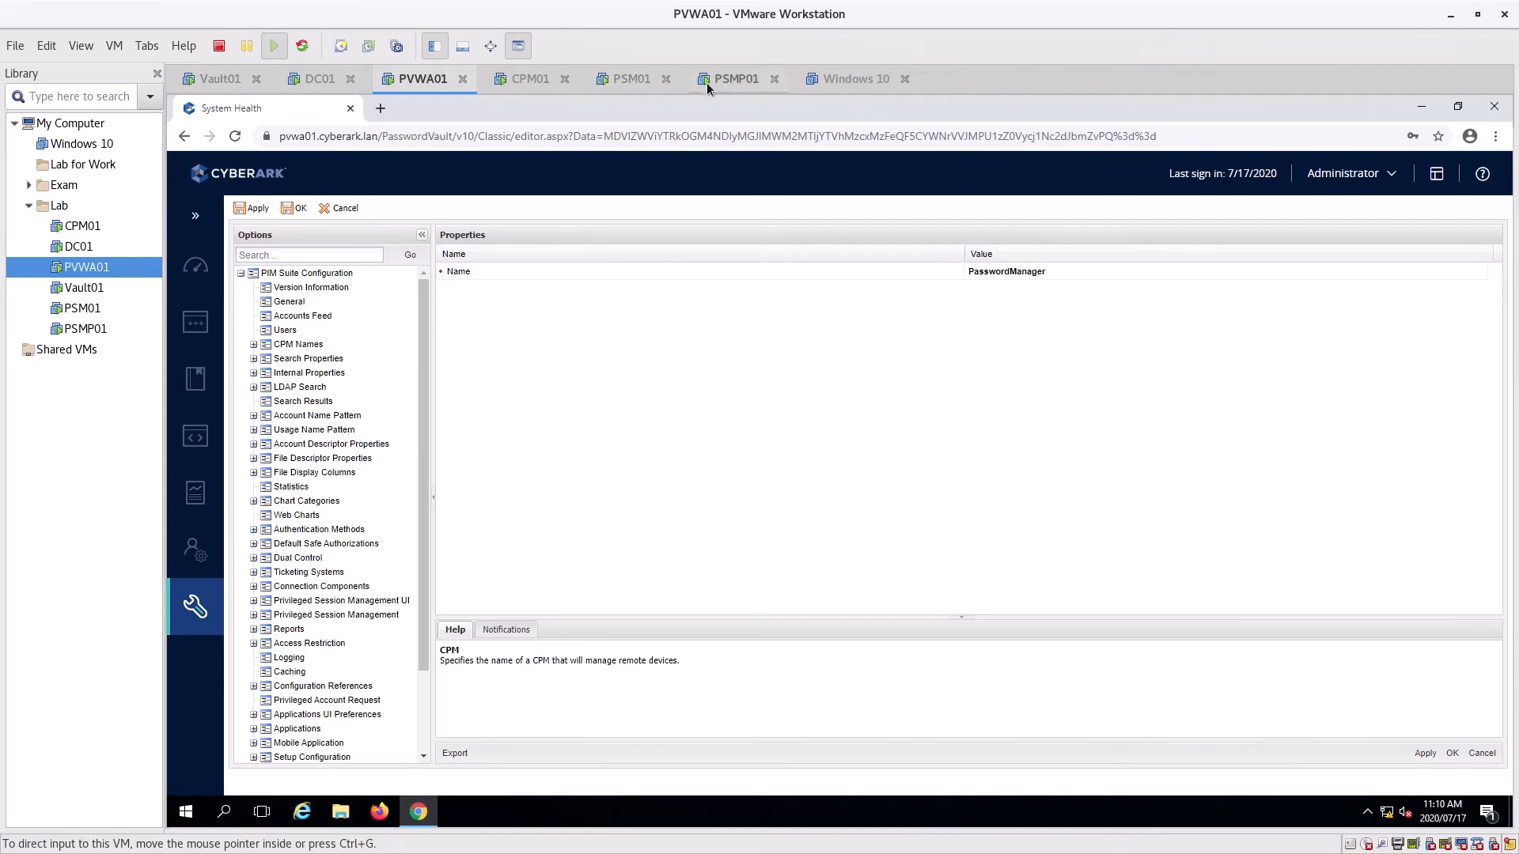
Switch to the DC01 virtual machine, showing Active Directory Users and Computers with the CyberArk OU
left_click(322, 87)
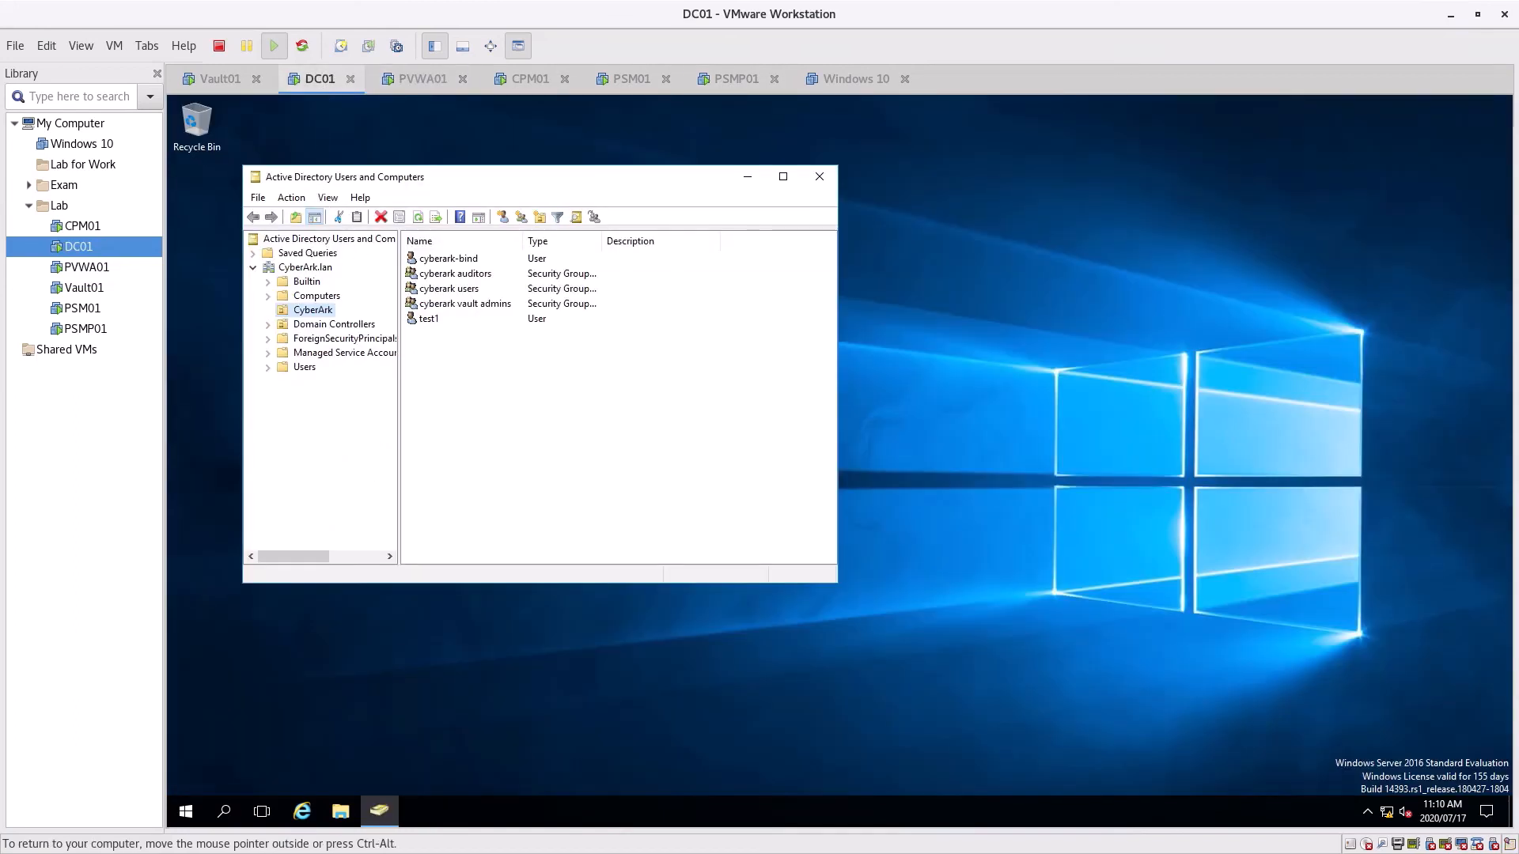
Launch Internet Explorer, skip its setup, and browse to 192.168.10.2 in a maximized window
left_click(300, 813)
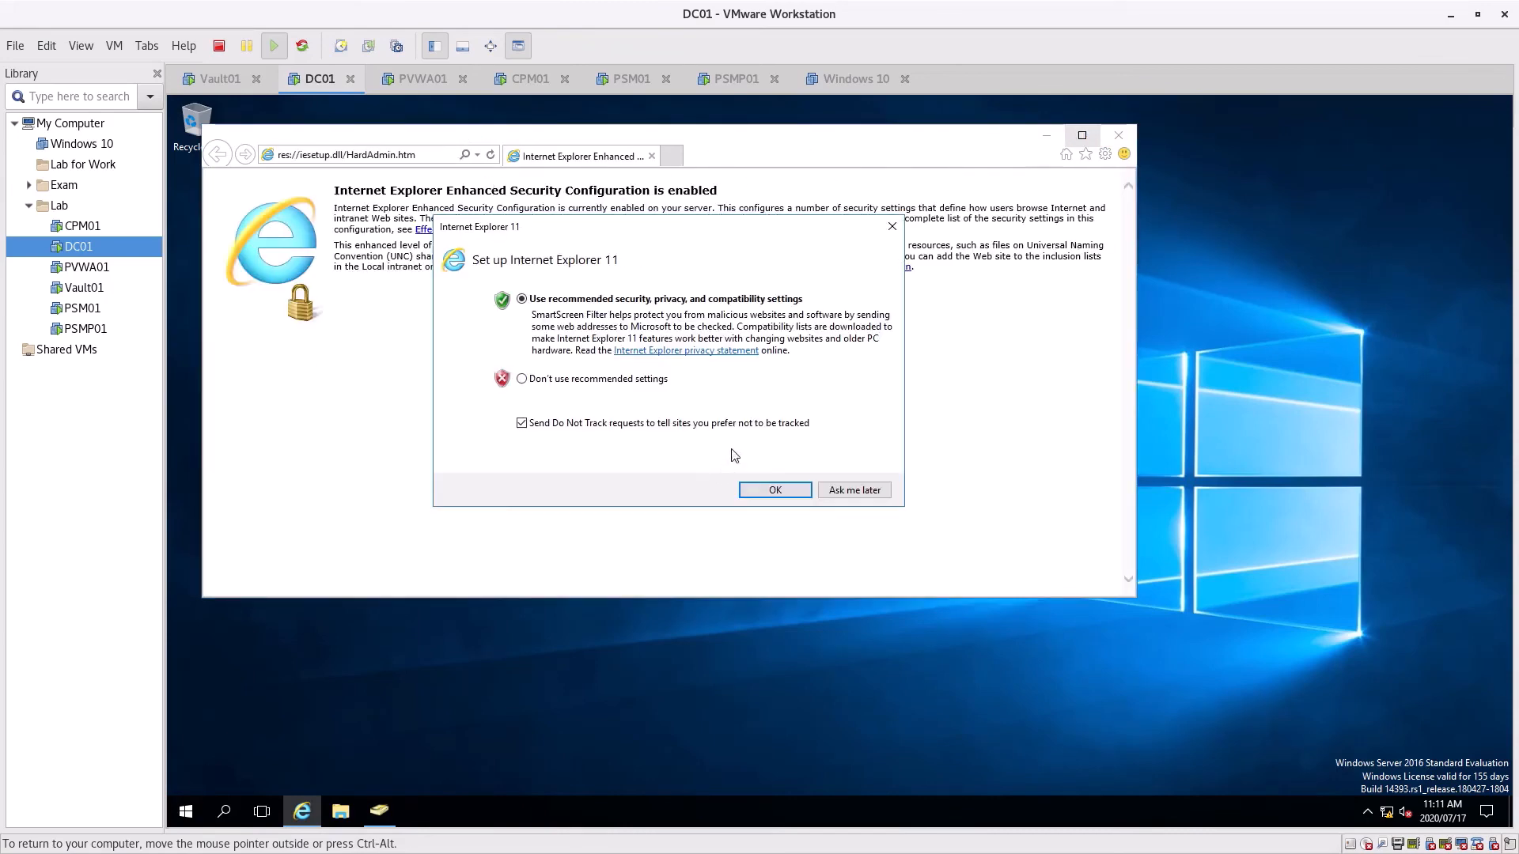
left_click(843, 491)
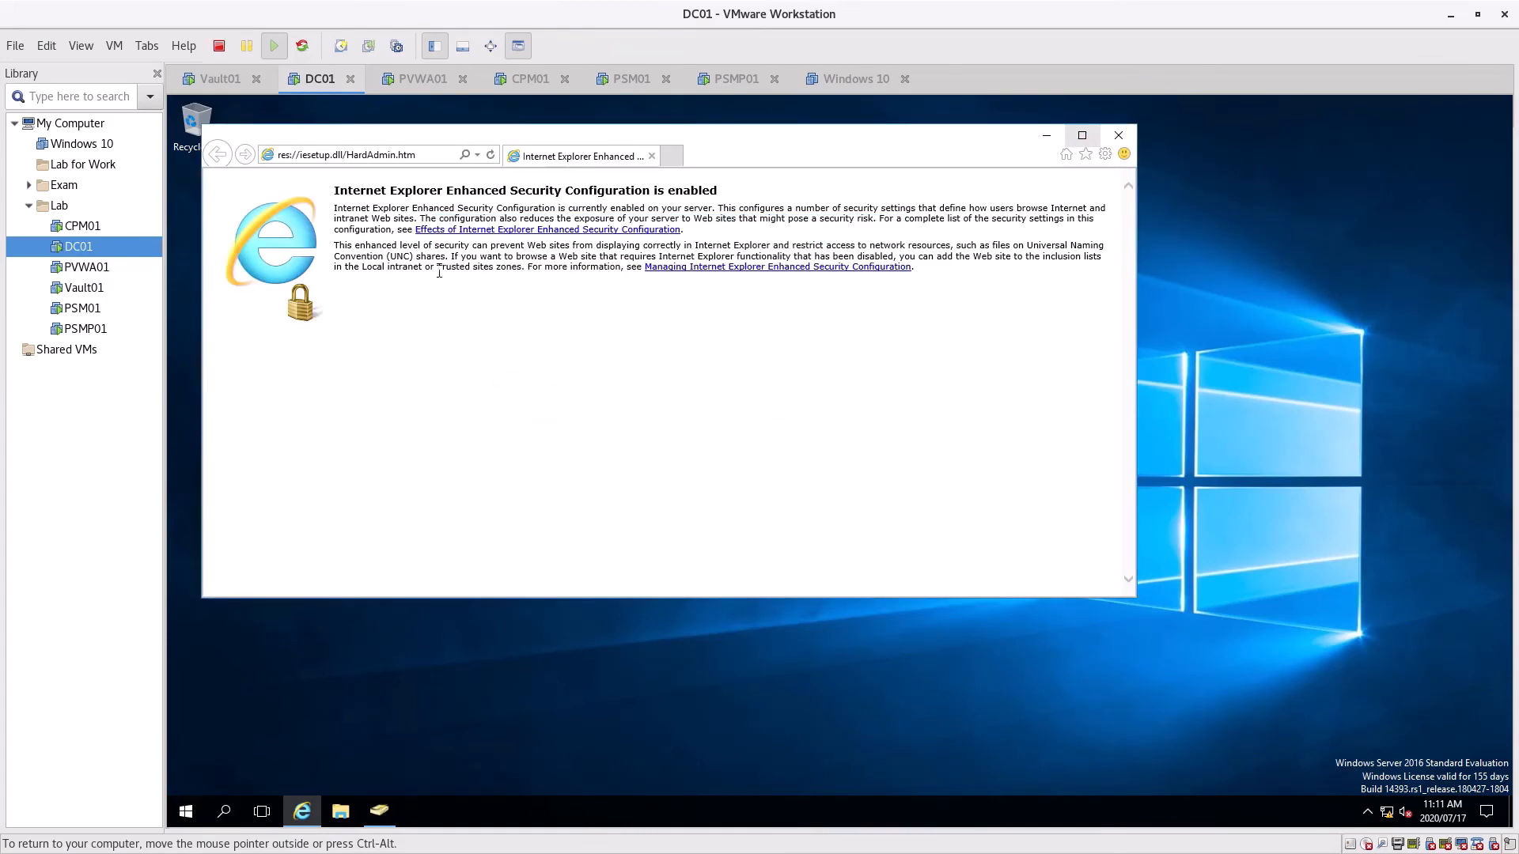
left_click(412, 155)
type("19")
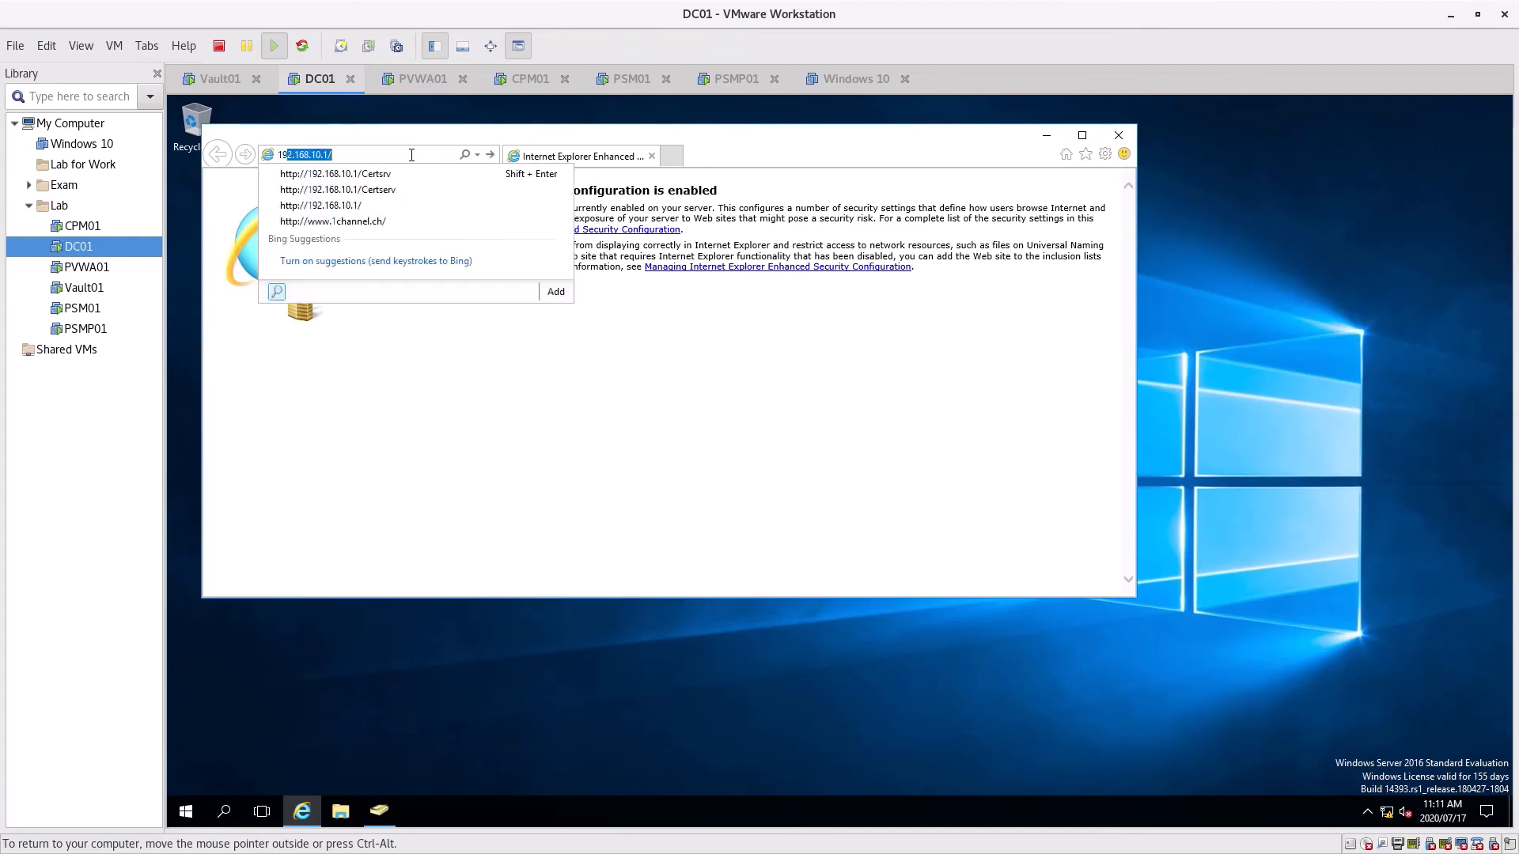
type("2.168.")
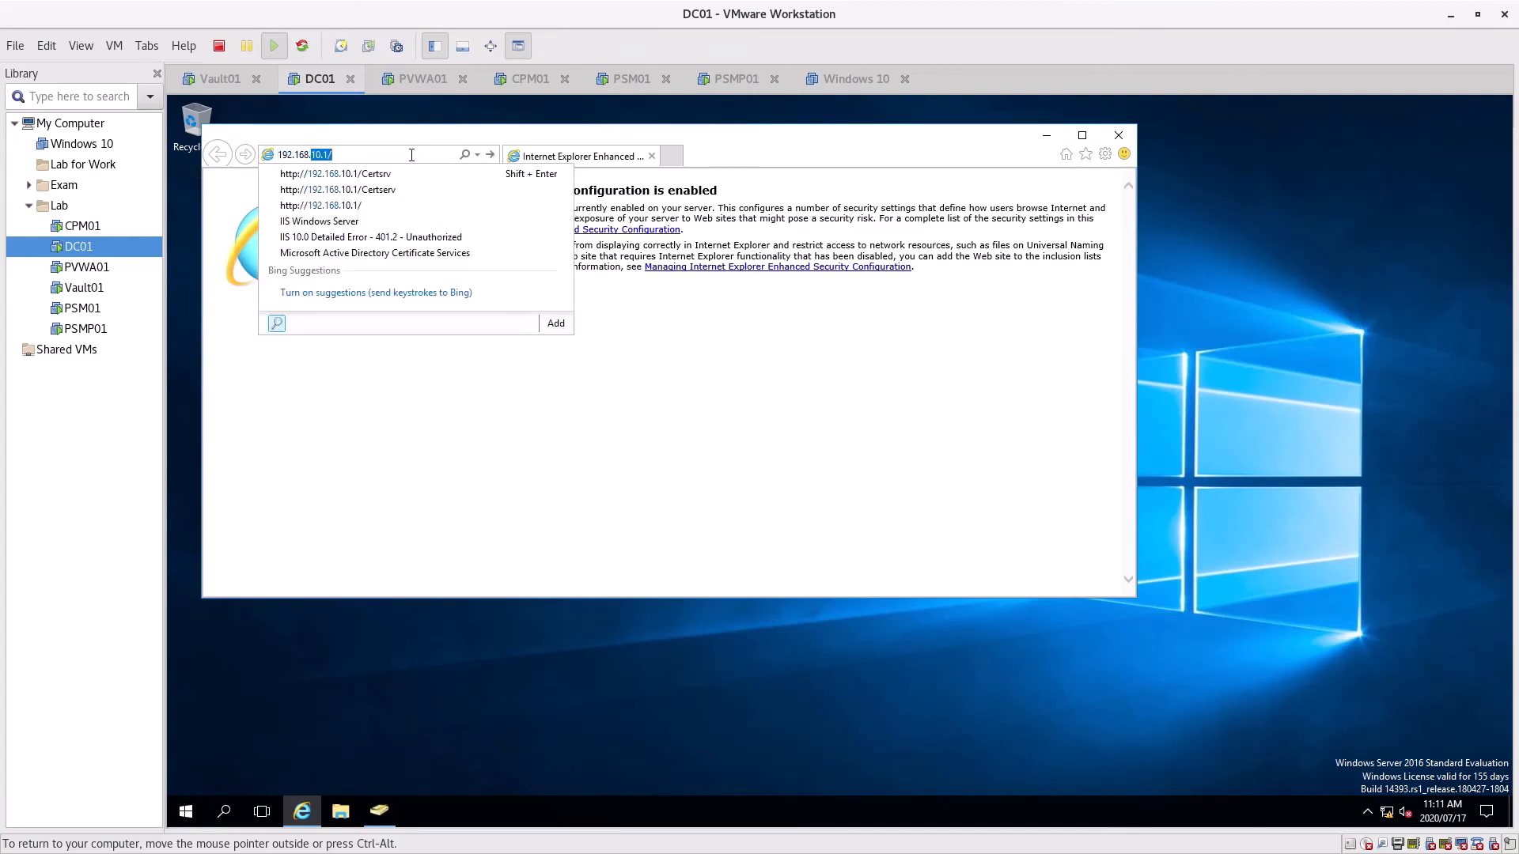
type("10.21")
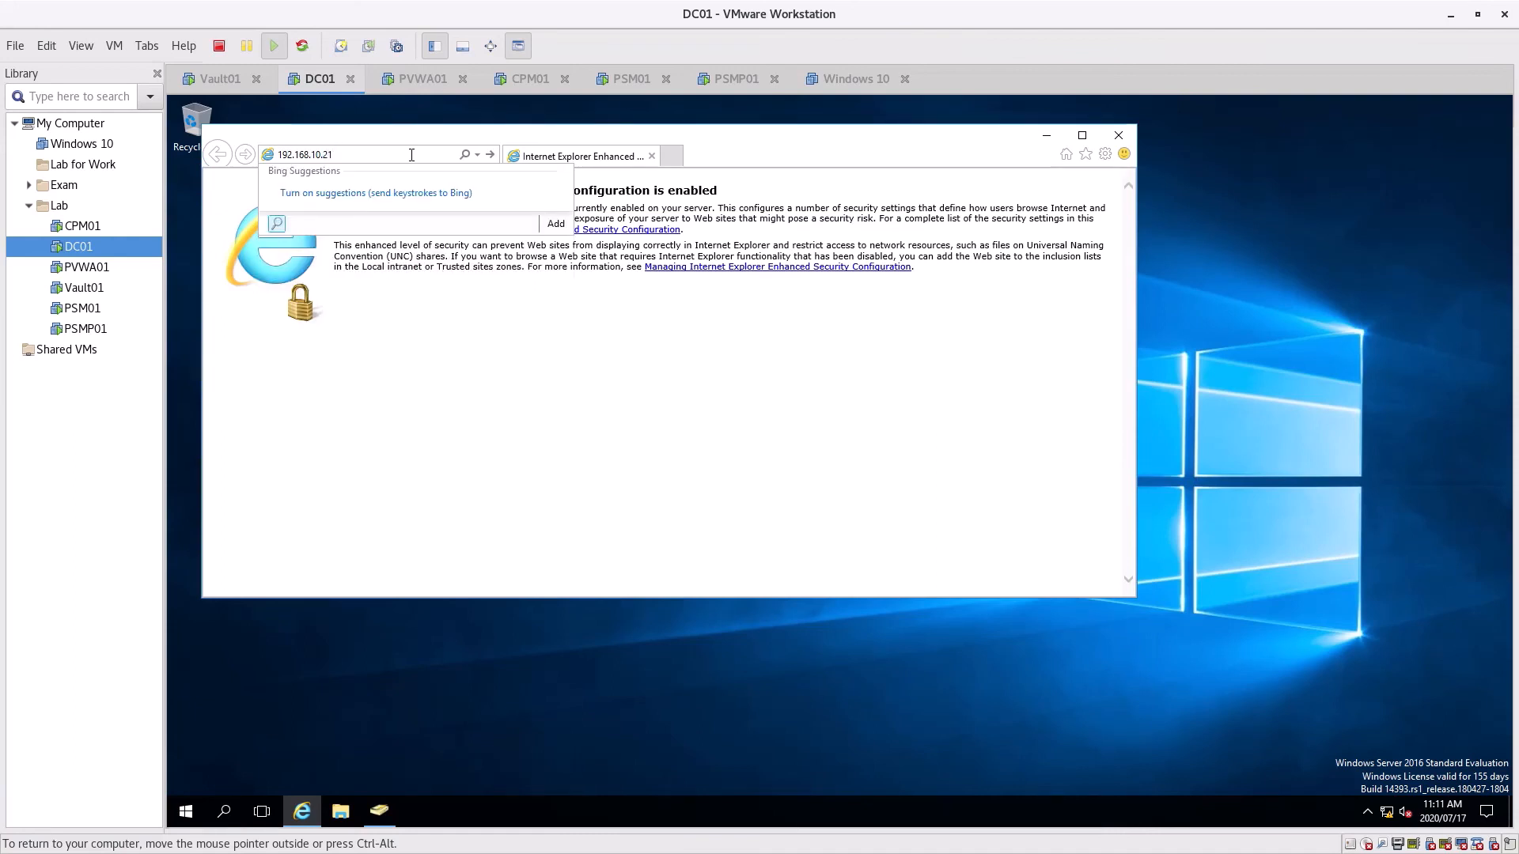
key("Return")
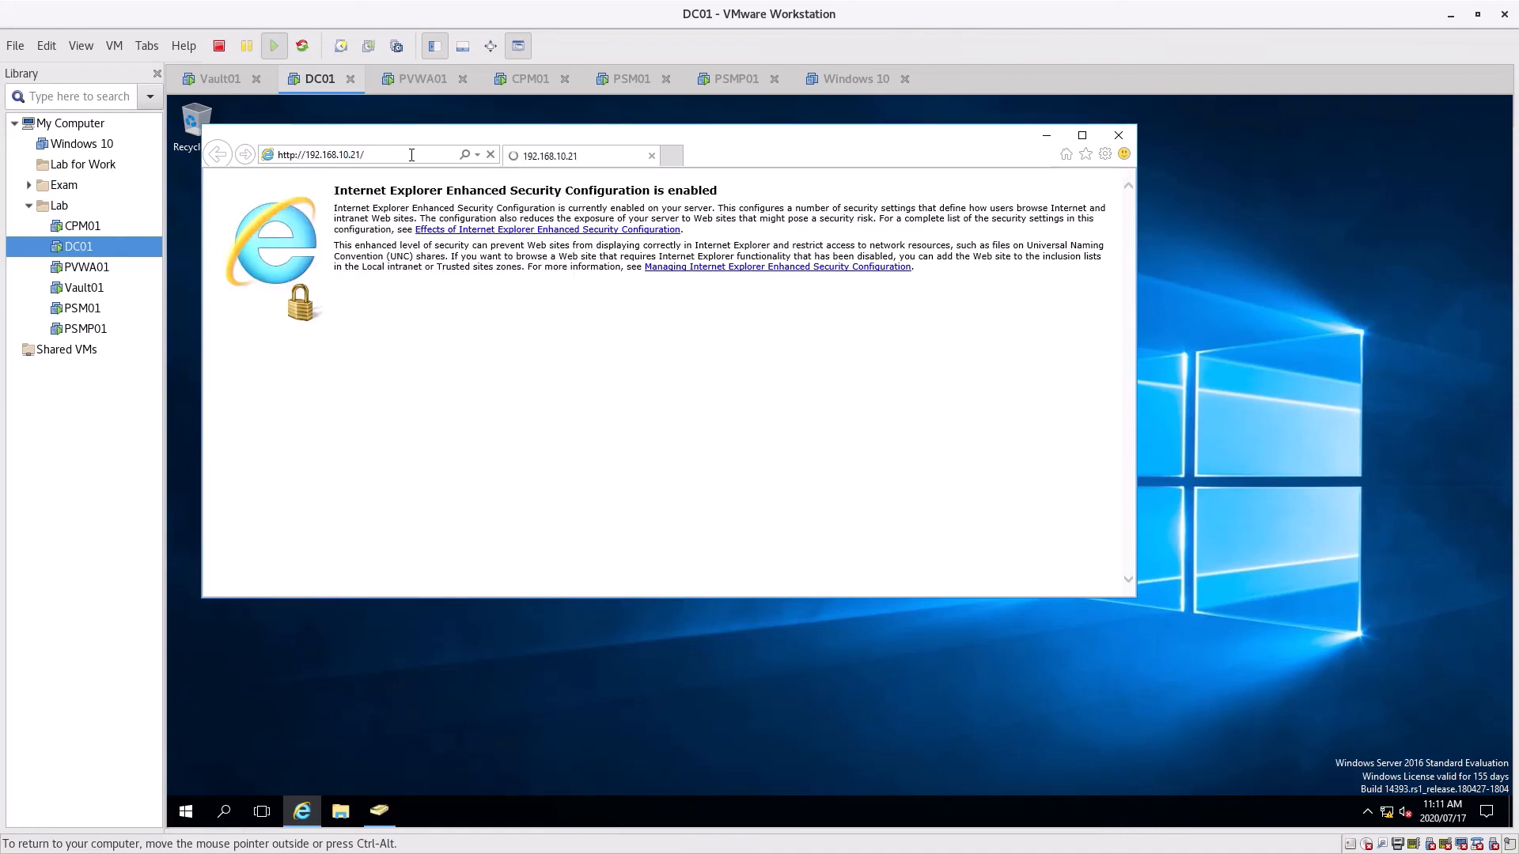
left_click(1082, 135)
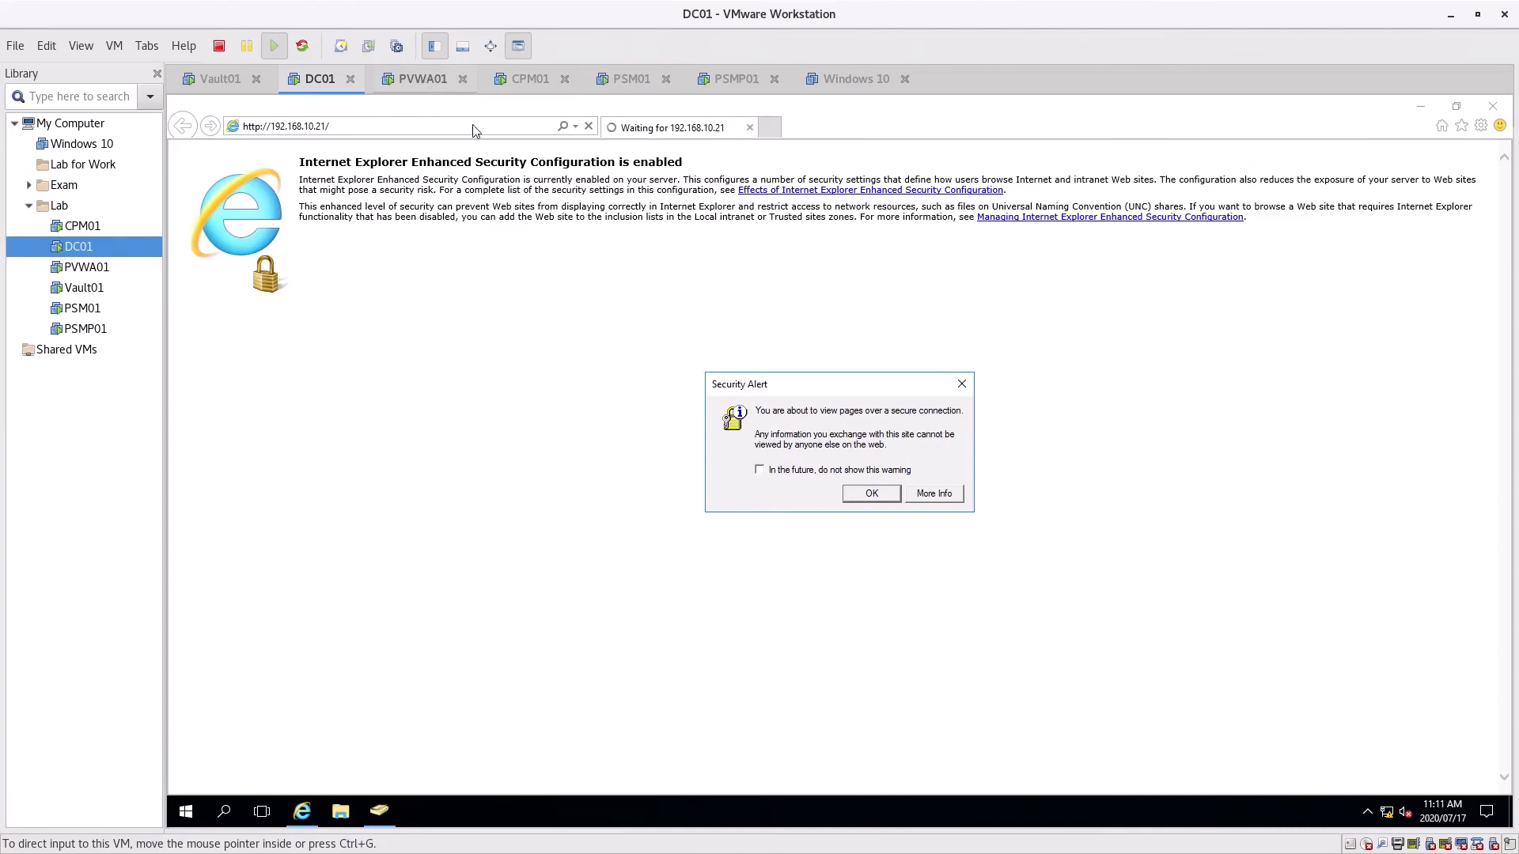
left_click(862, 496)
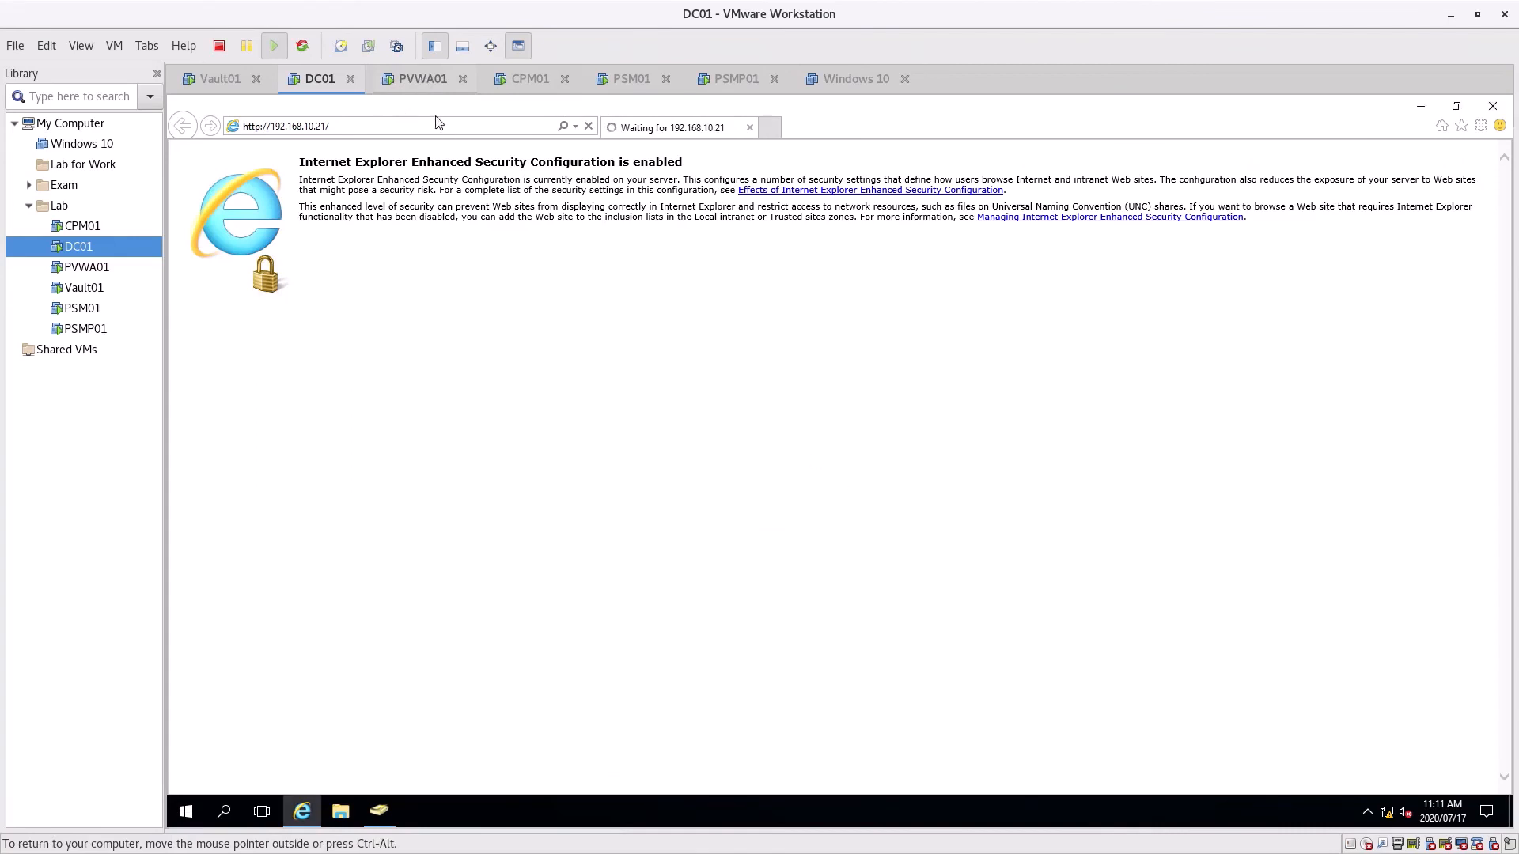
Copy the PVWA address up to PasswordVault from the browser on PVWA01
left_click(419, 76)
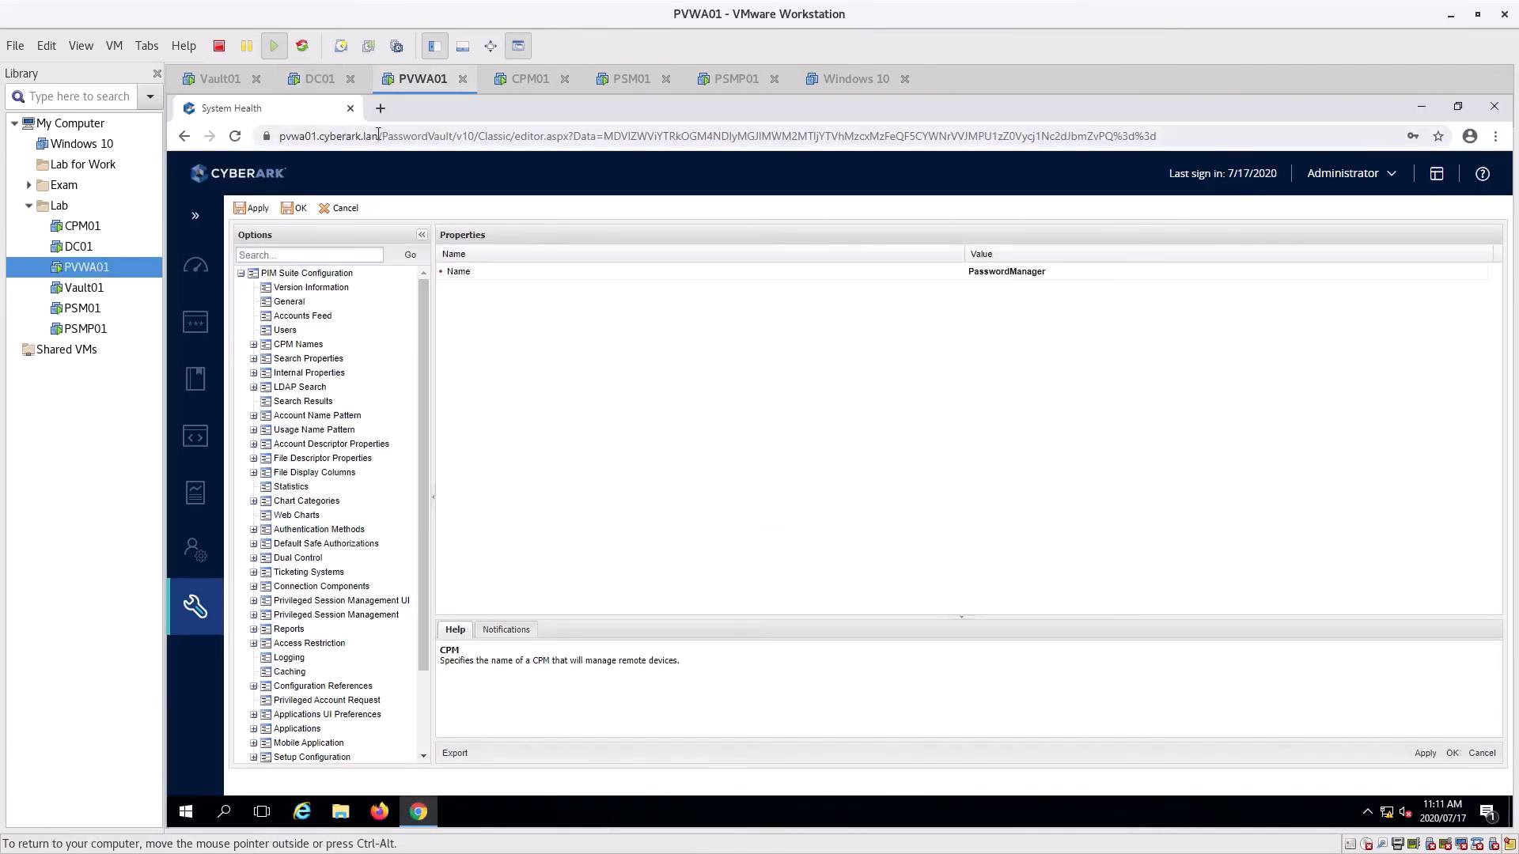
left_click(378, 134)
left_click_drag(278, 136, 412, 137)
right_click(466, 141)
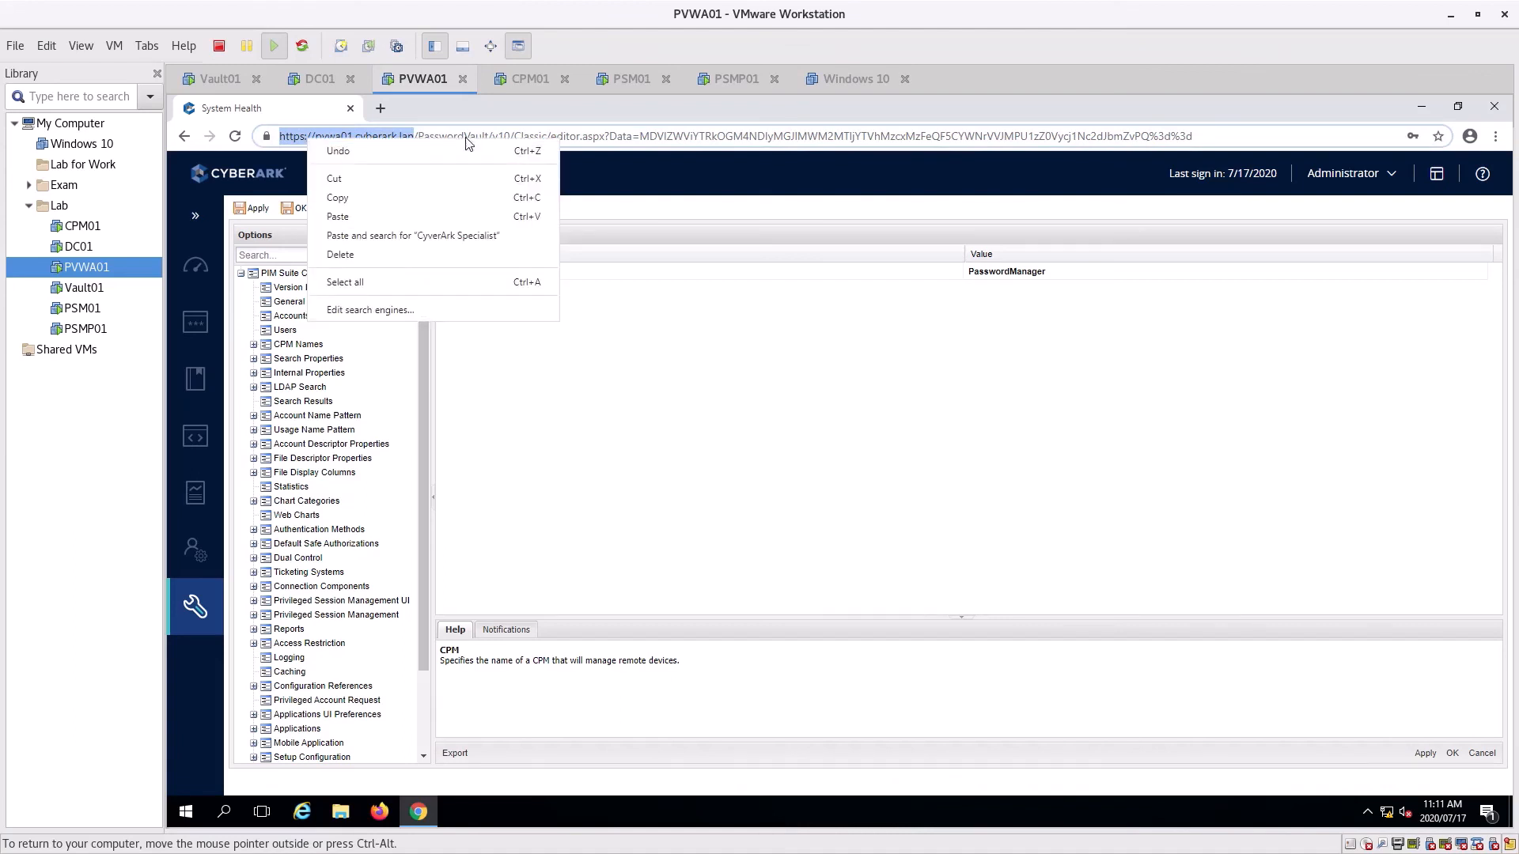
left_click(466, 138)
left_click_drag(488, 136, 272, 134)
right_click(306, 140)
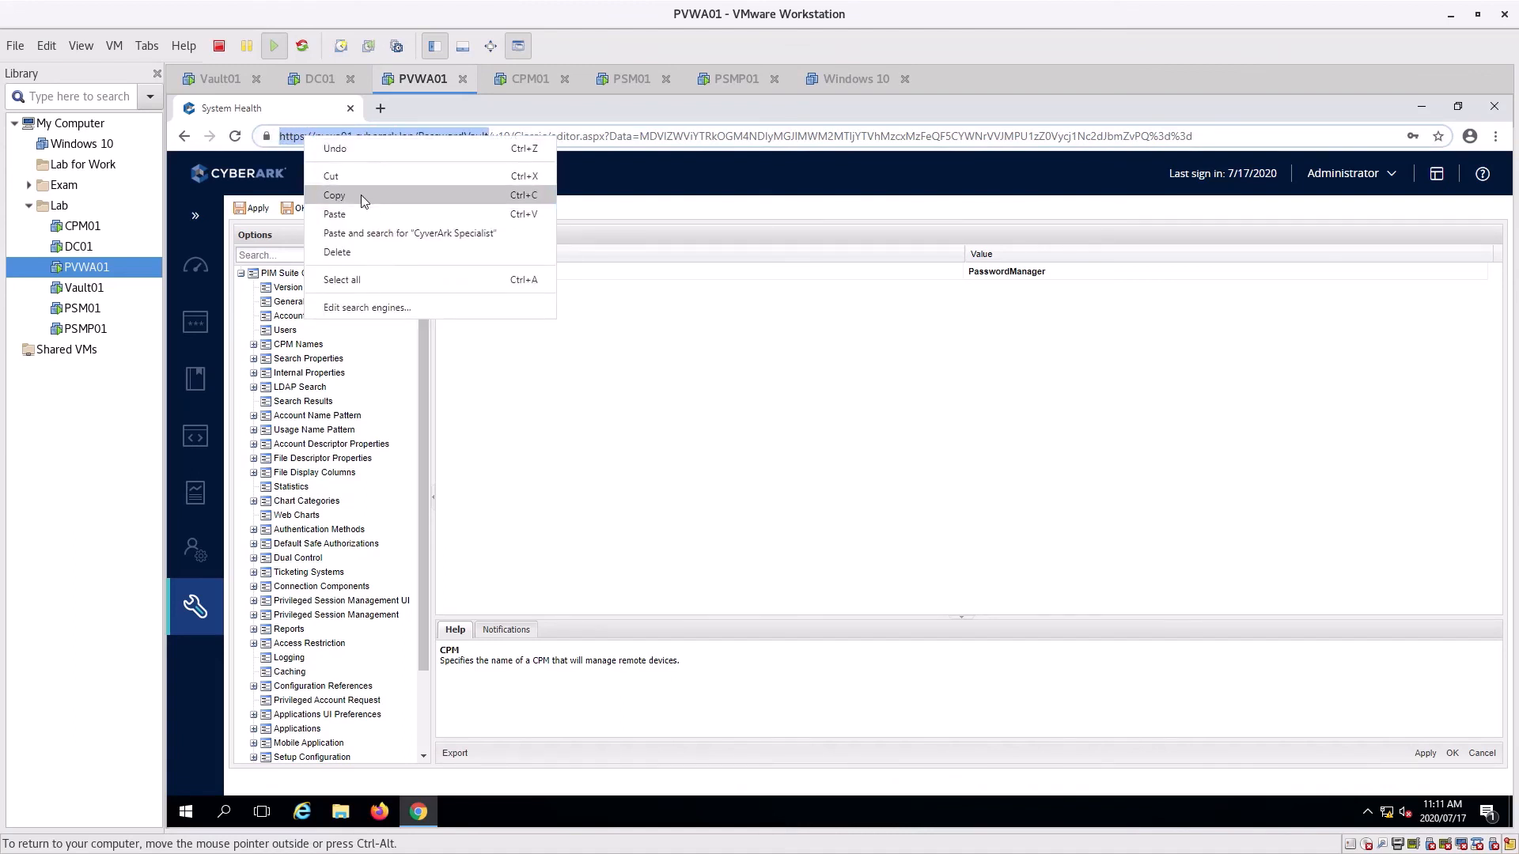
left_click(360, 193)
Paste the copied PVWA address into Internet Explorer on DC01 and load it
left_click(316, 79)
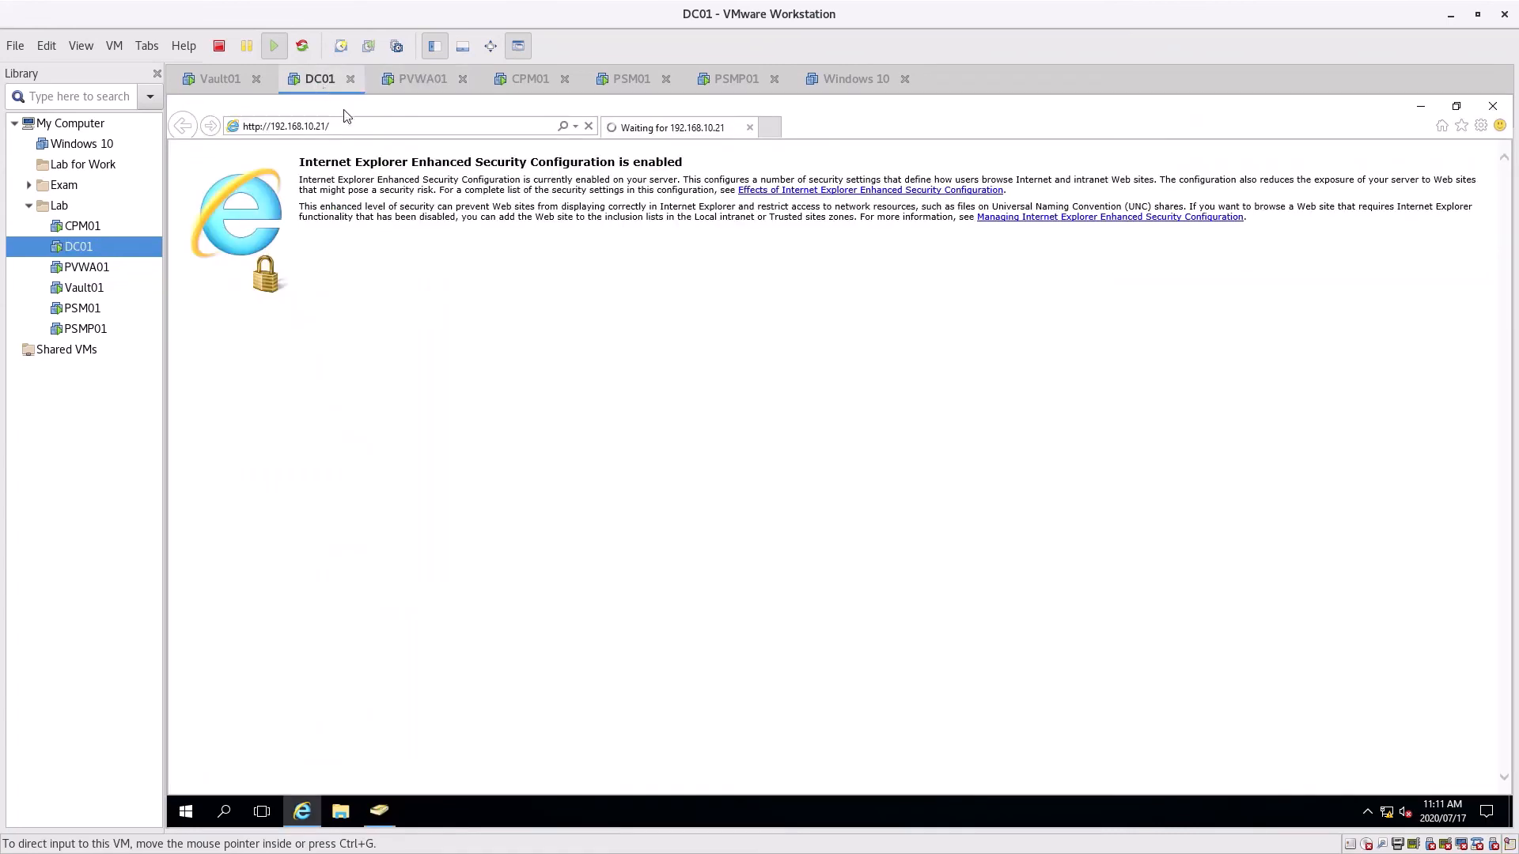
left_click(388, 127)
key("ctrl+v")
key("Return")
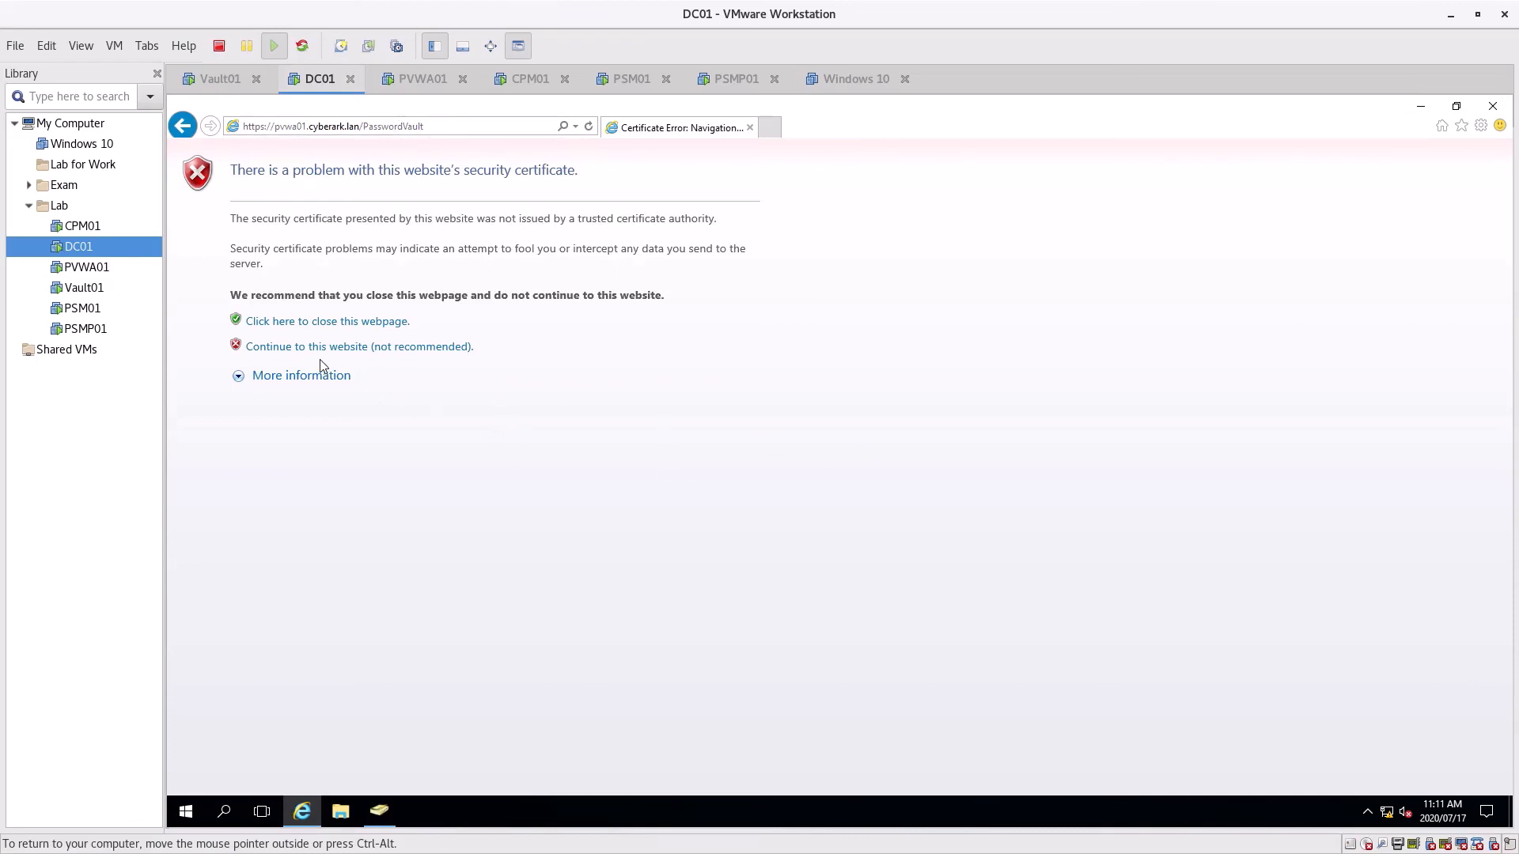
left_click(443, 127)
left_click(441, 124)
key("Return")
Continue past the certificate warning and add pvwa01.cyberark.lan to Trusted sites
left_click(327, 348)
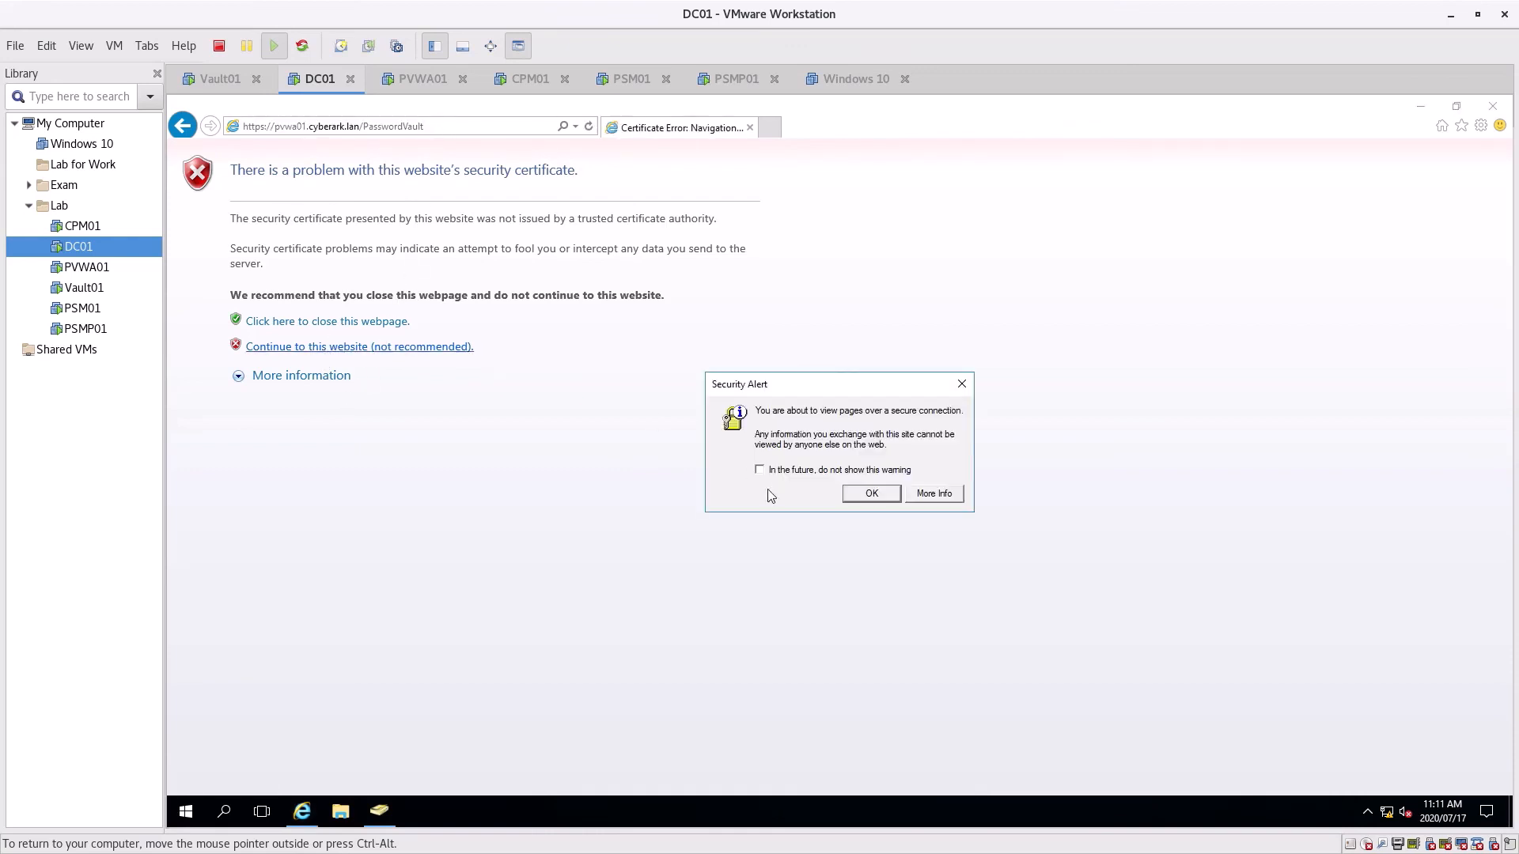
left_click(854, 497)
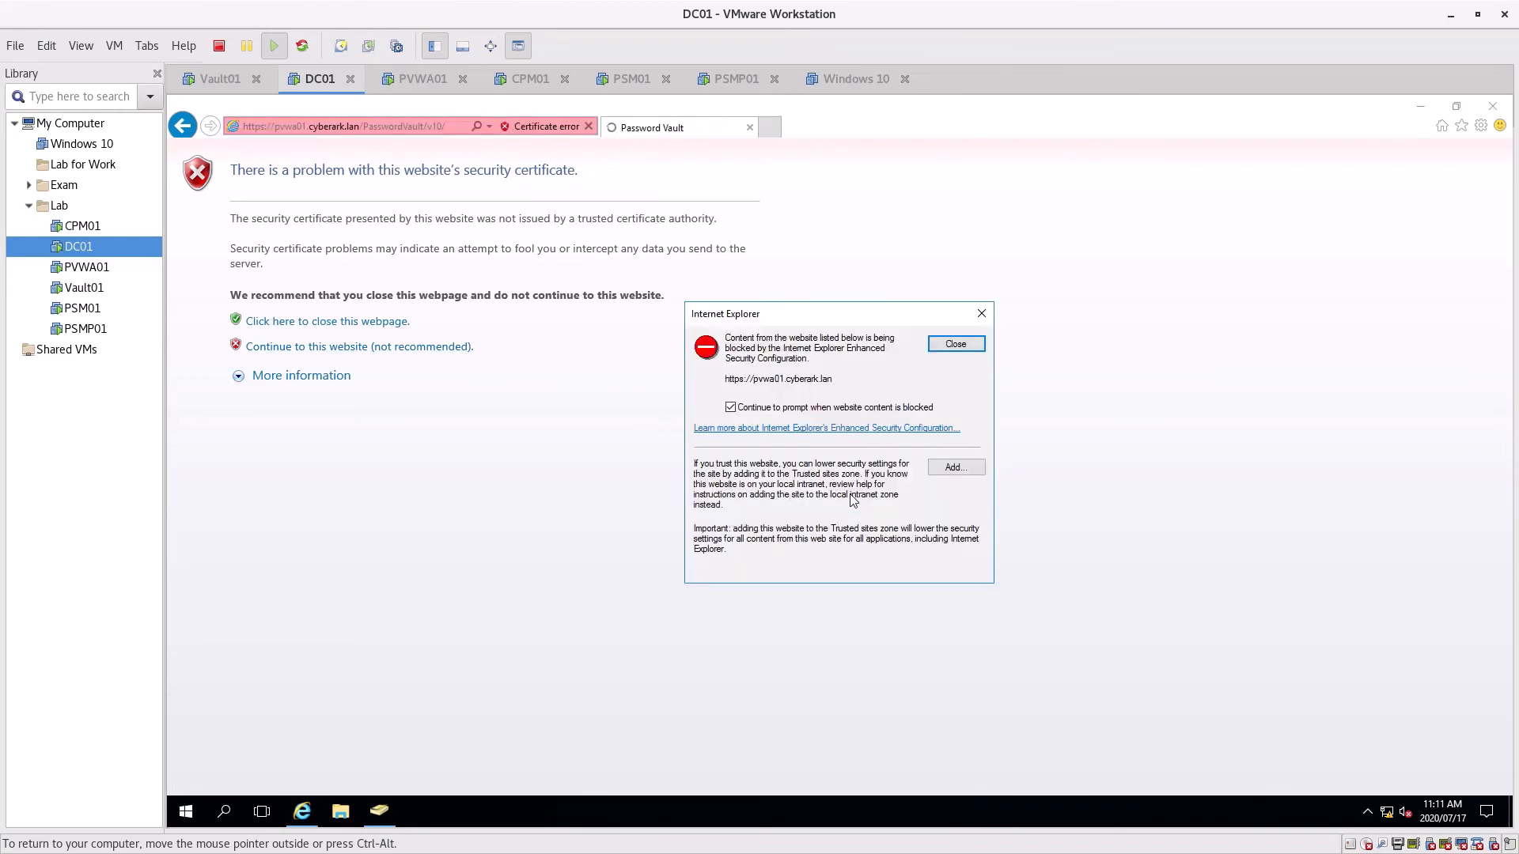
left_click(941, 466)
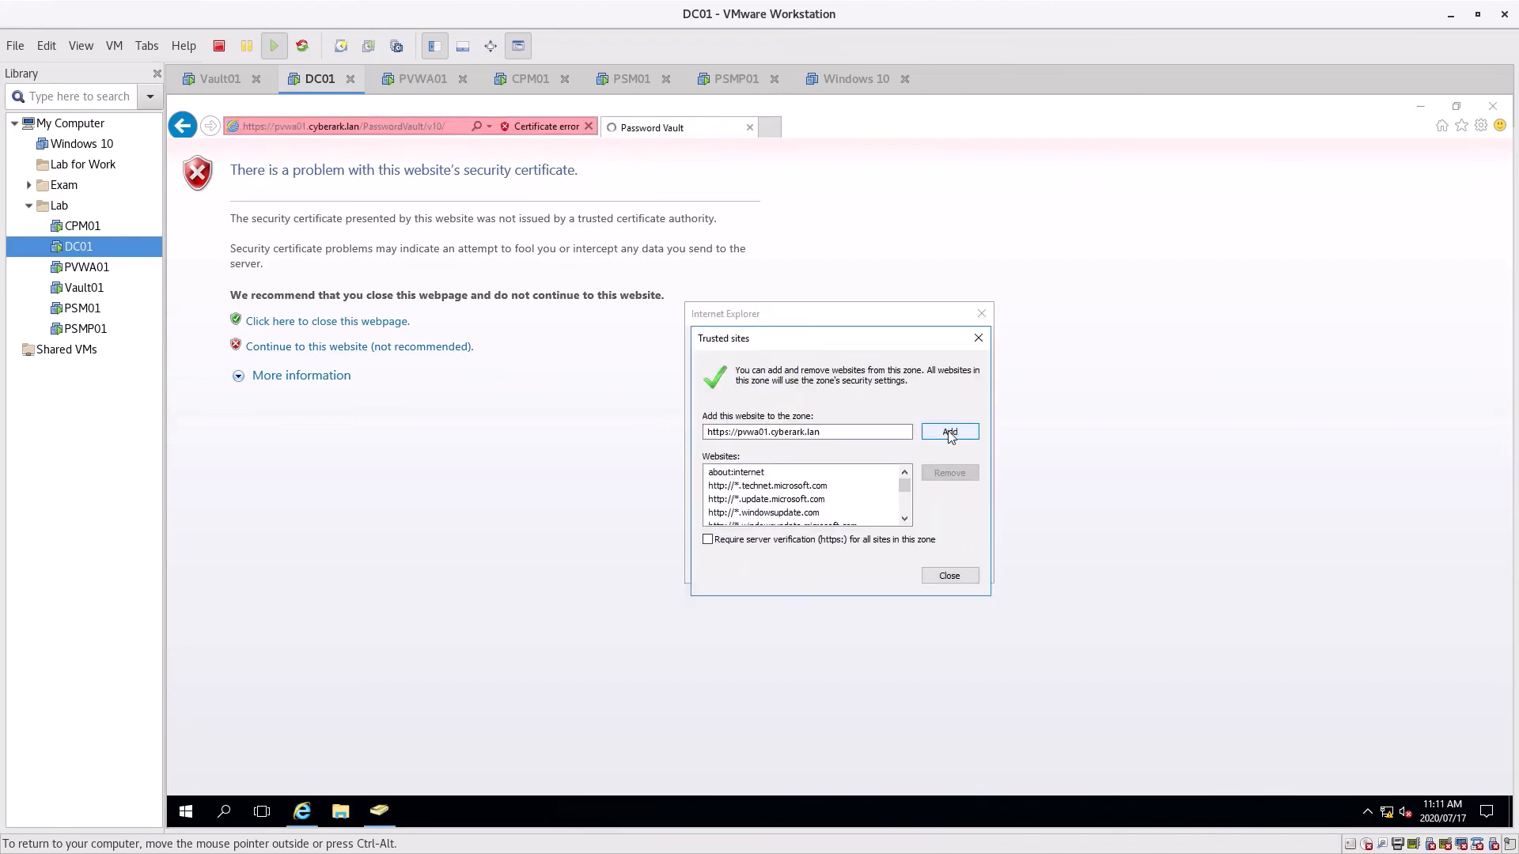
left_click(949, 434)
left_click(944, 577)
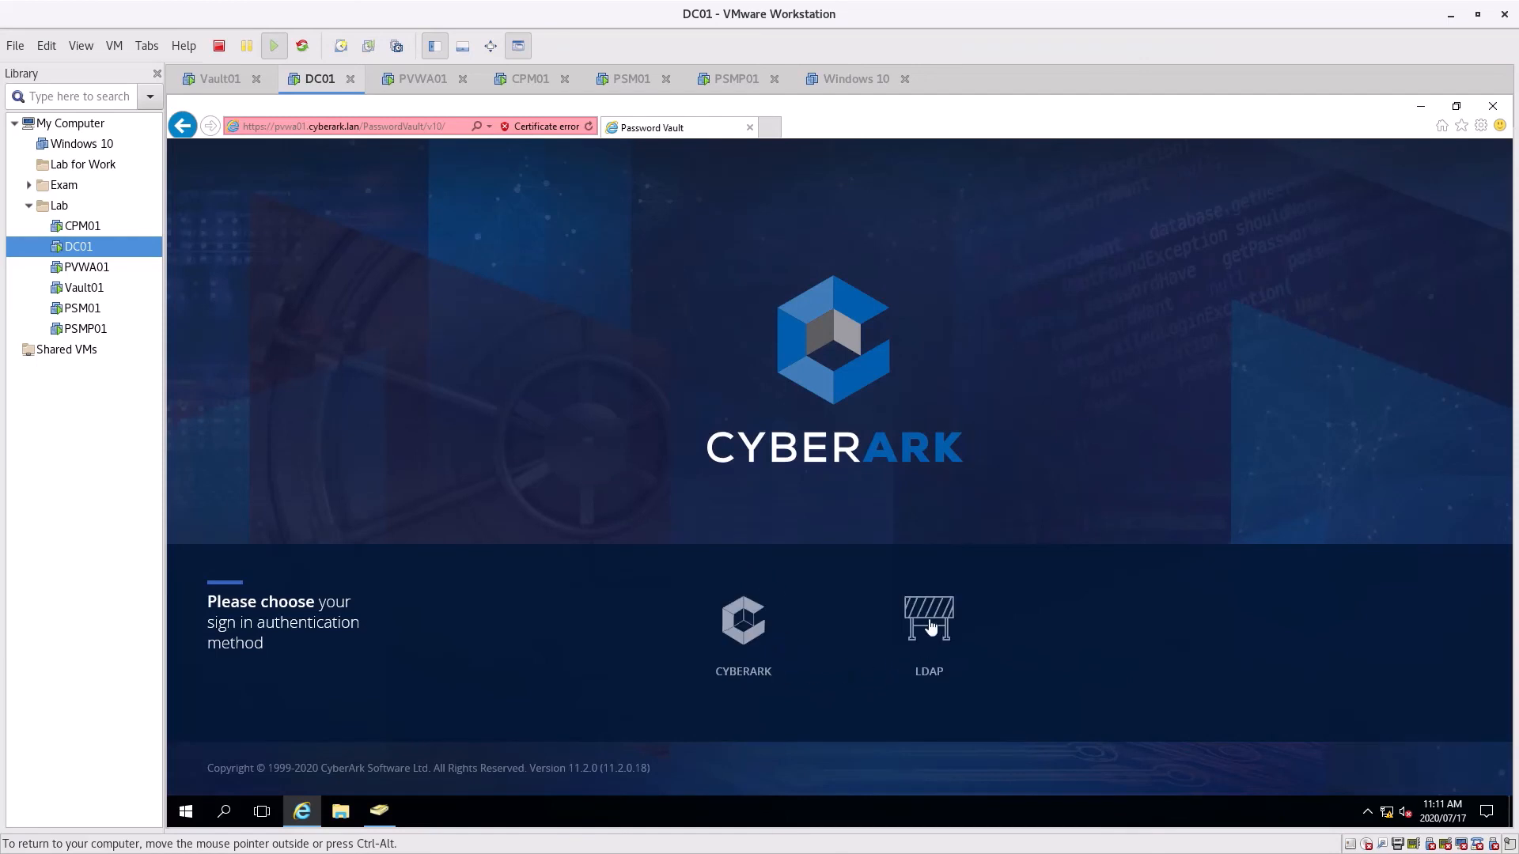
Attempt LDAP sign-in as test1 with its password, then dismiss the save-password prompt
left_click(931, 625)
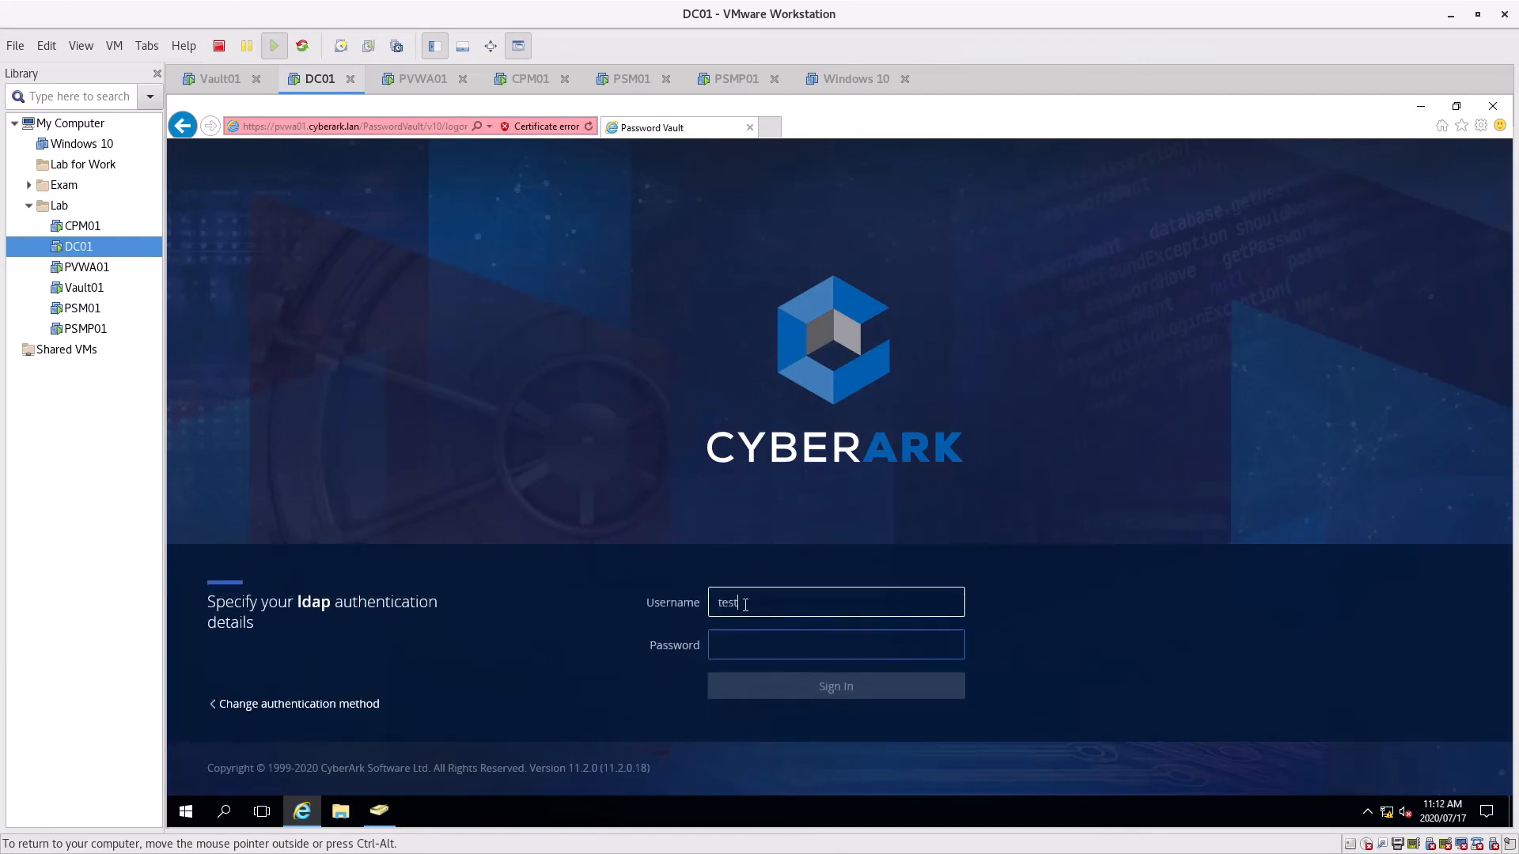
key("Tab")
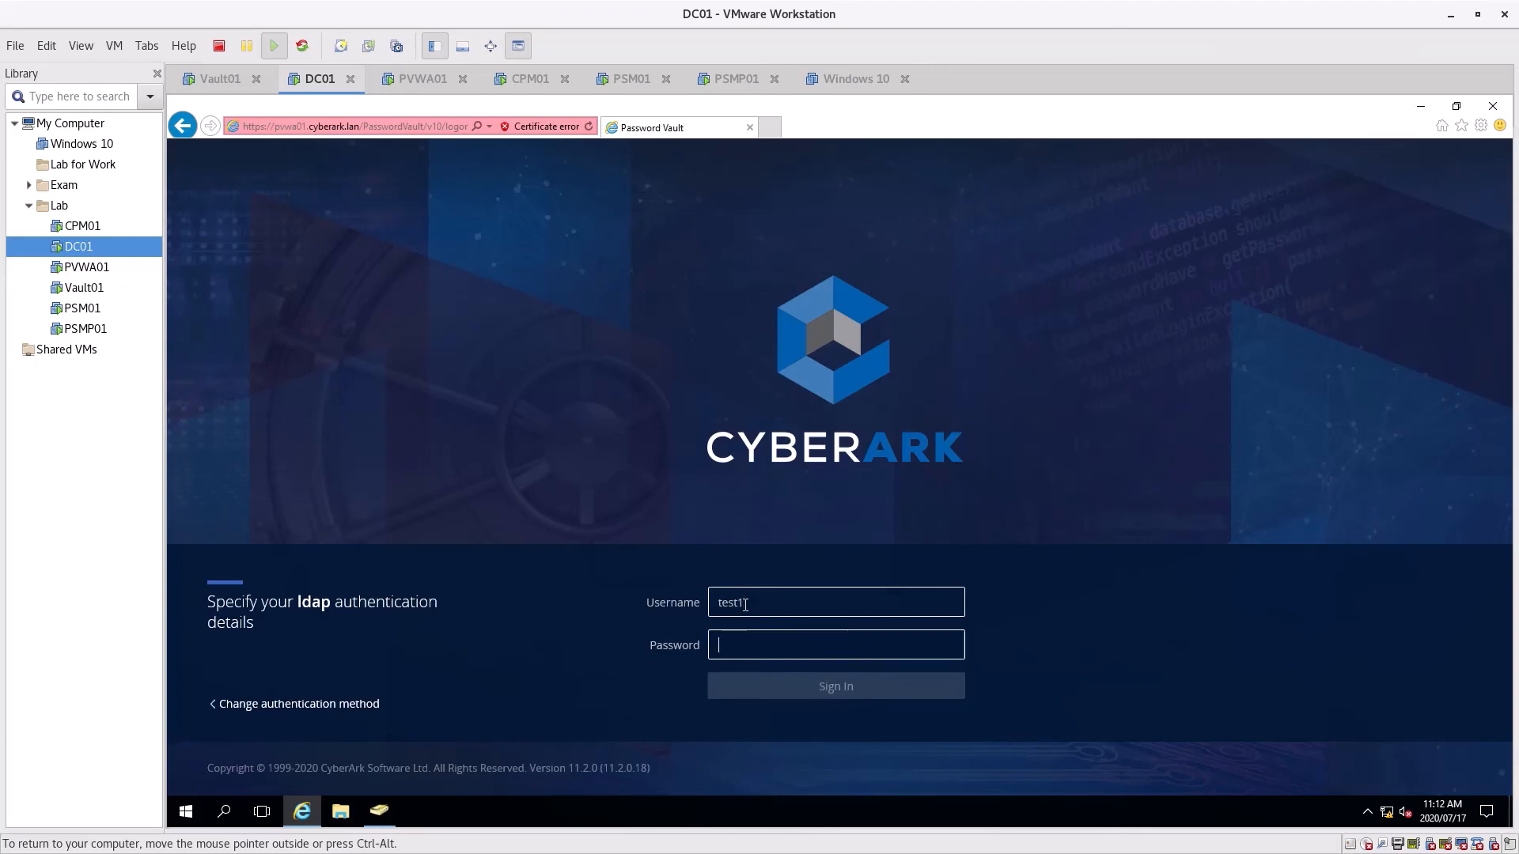
type("•••••••••")
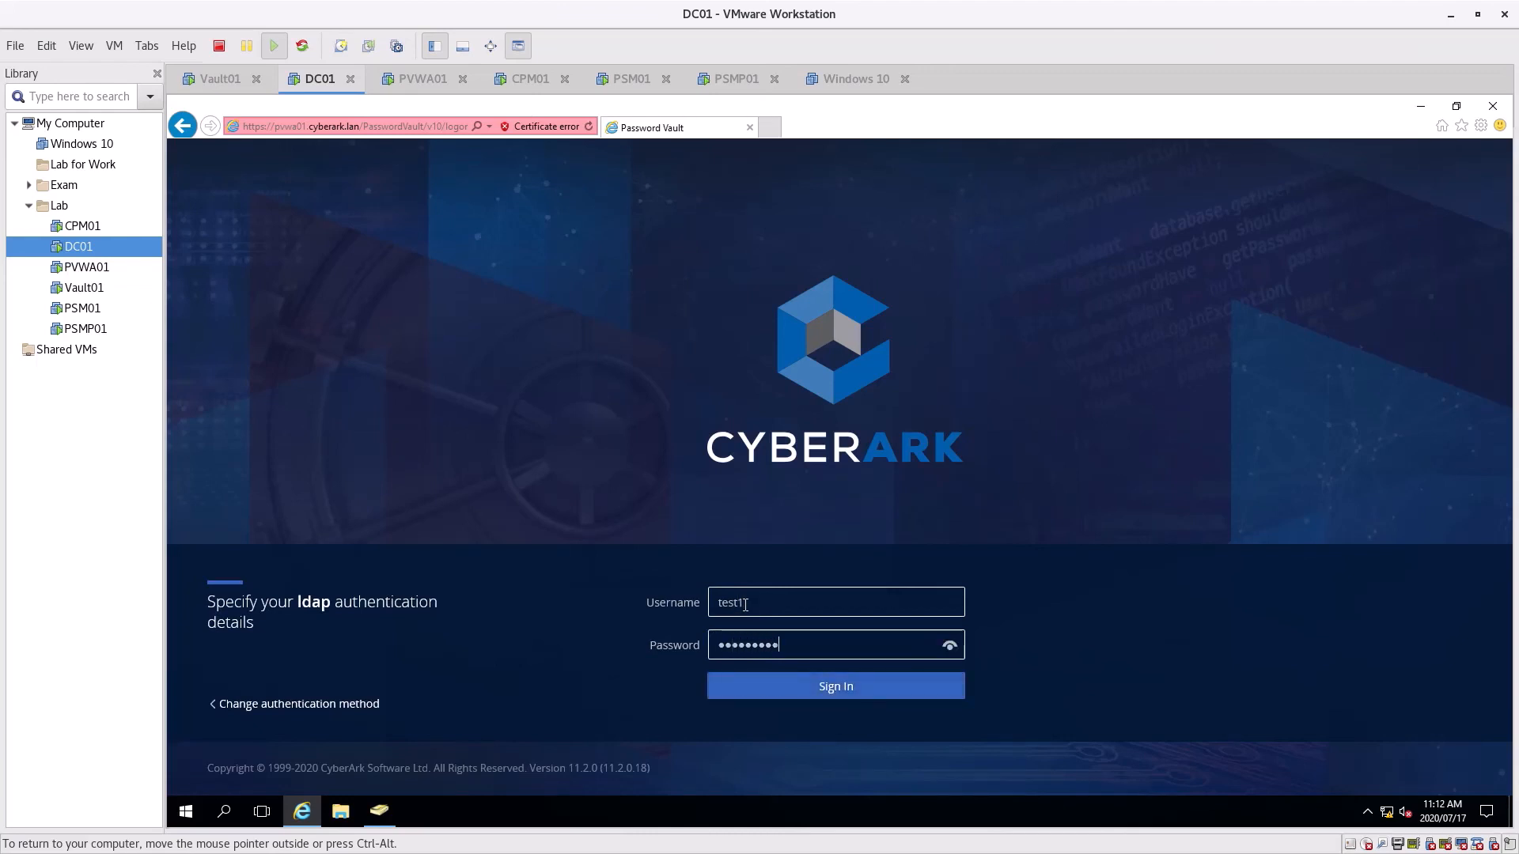
key("Return")
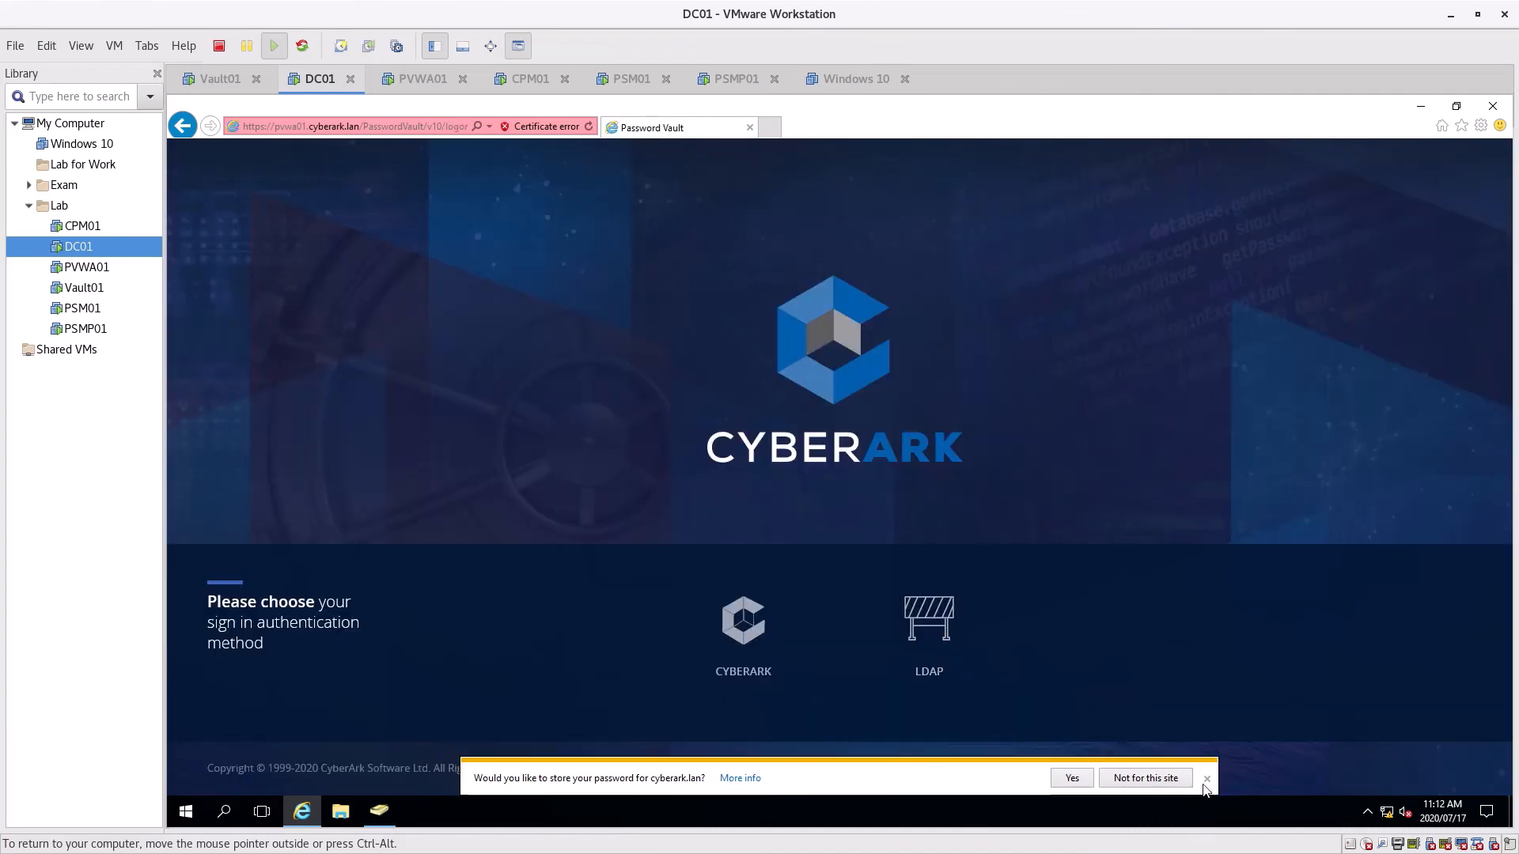
left_click(1207, 781)
Retry LDAP sign-in as test1, re-entering the correct password after the failed attempt
left_click(924, 625)
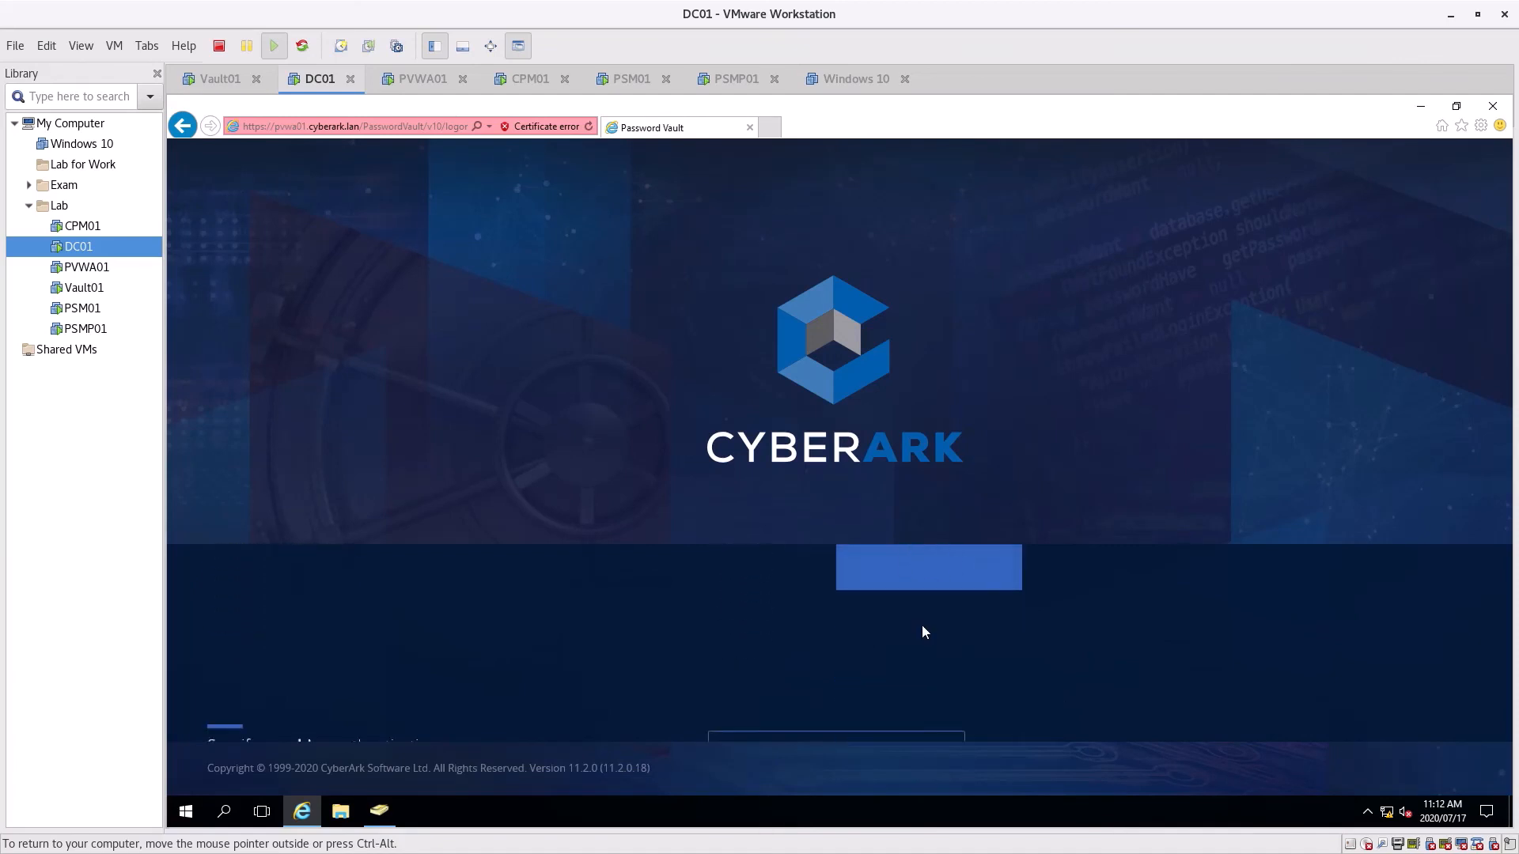
left_click(714, 605)
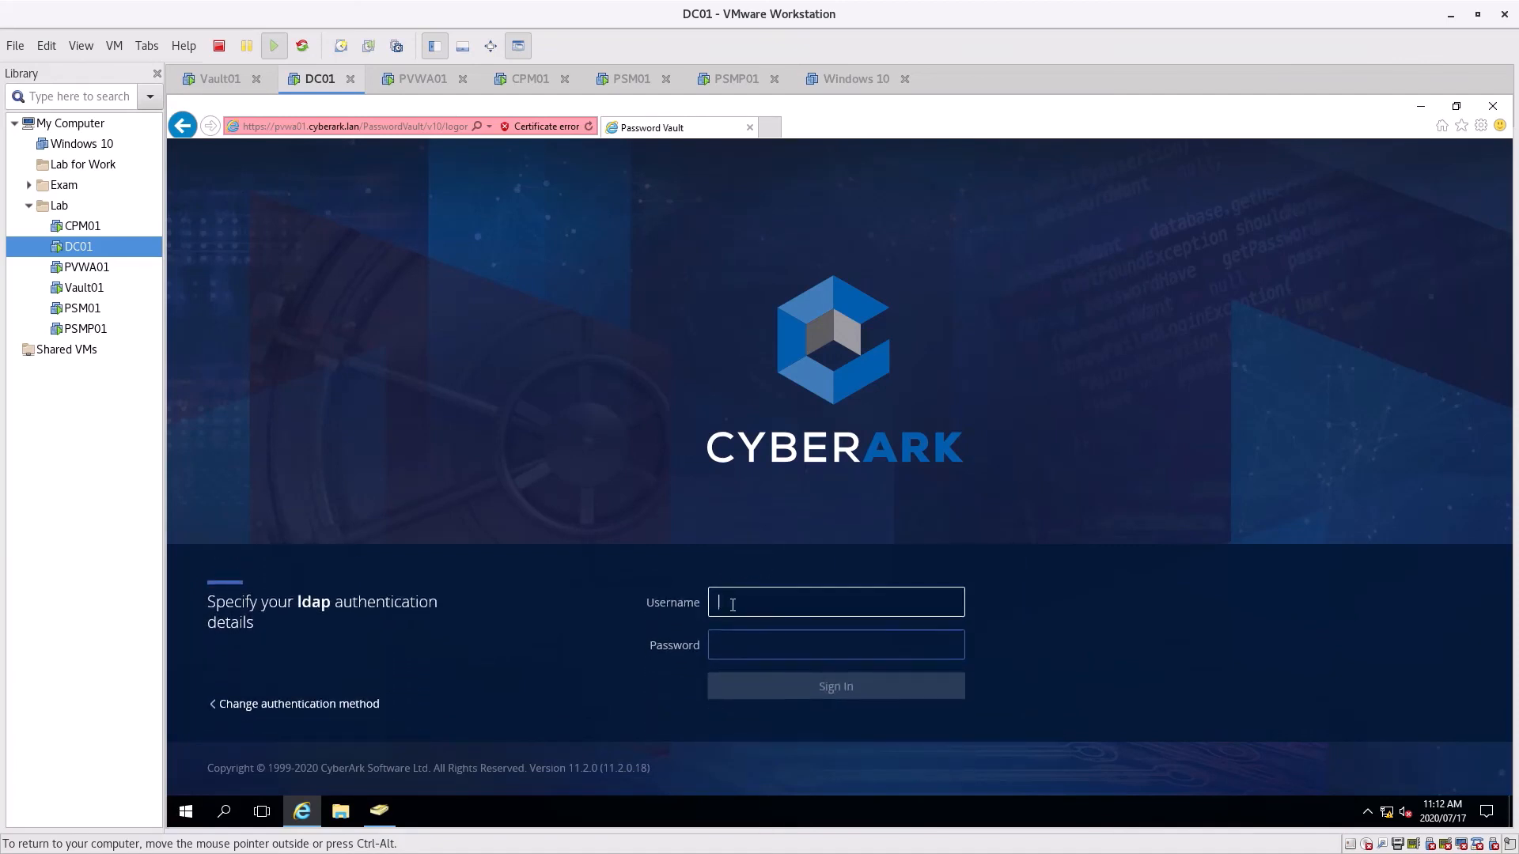
key("Tab")
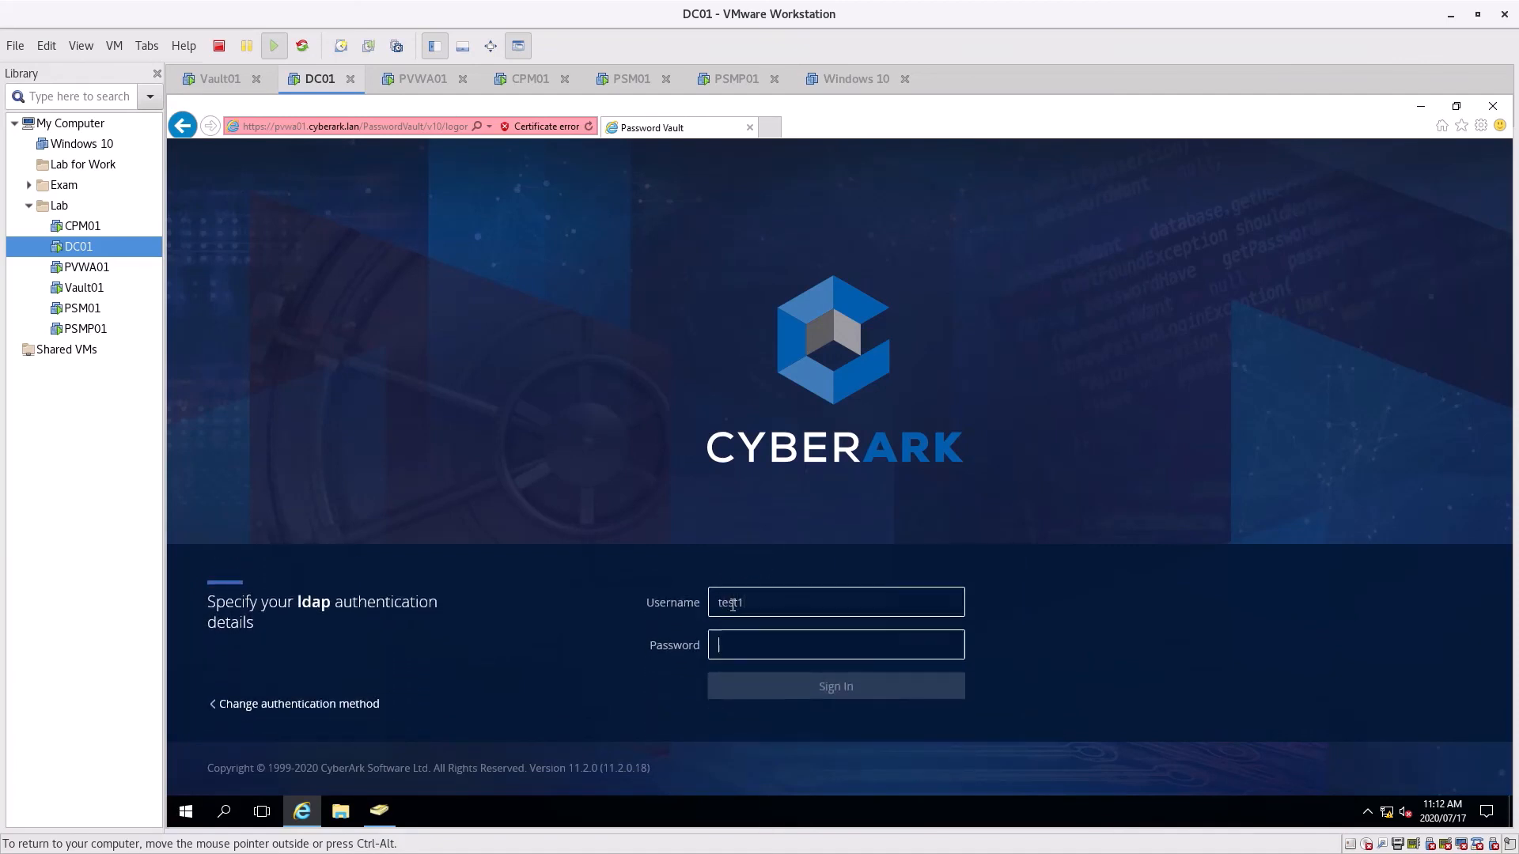
type("Cy")
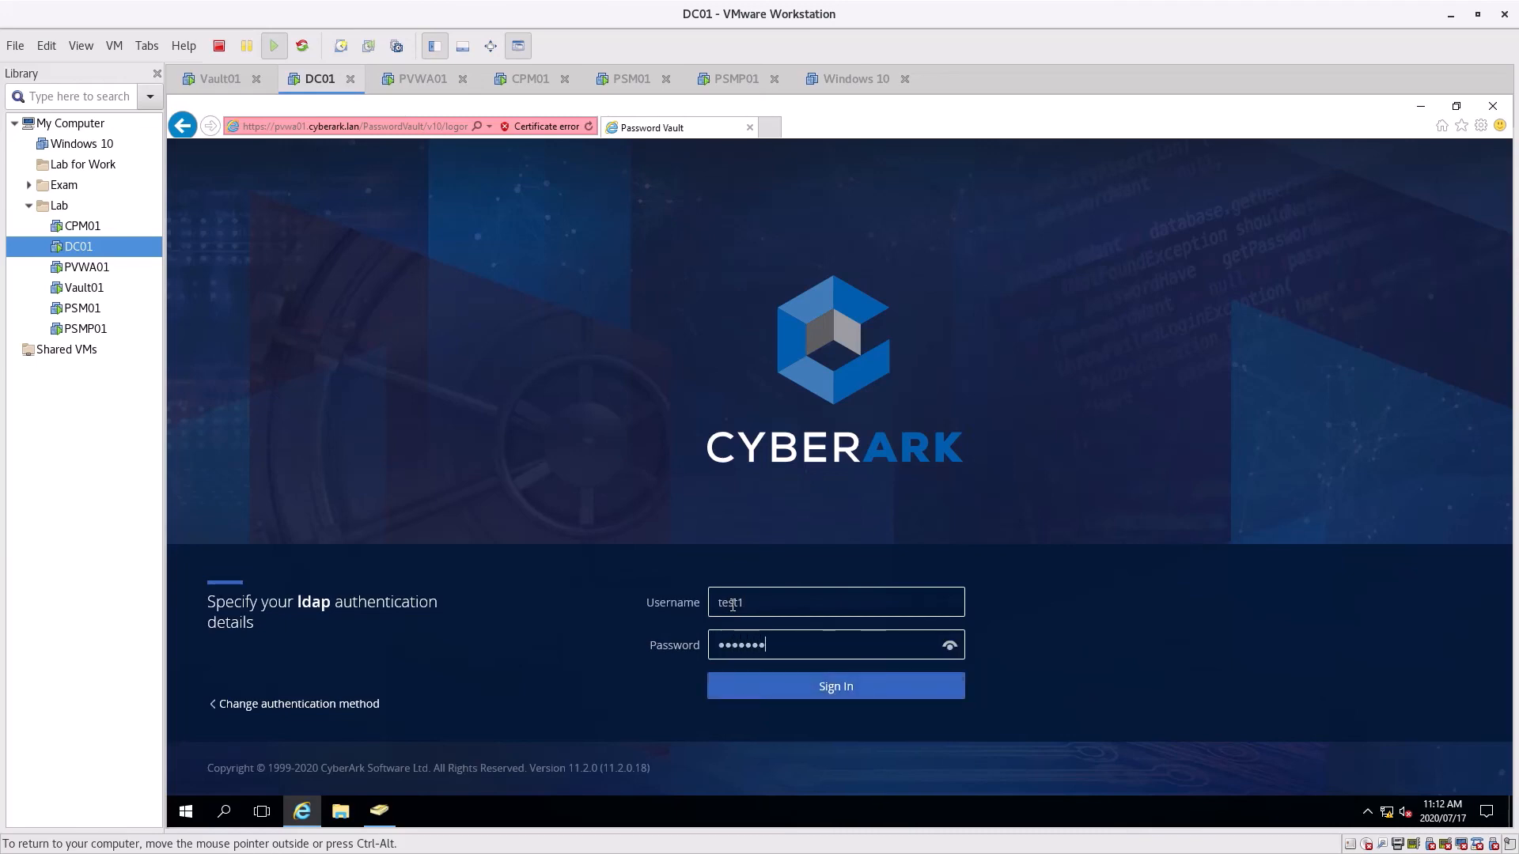
type("1")
key("Return")
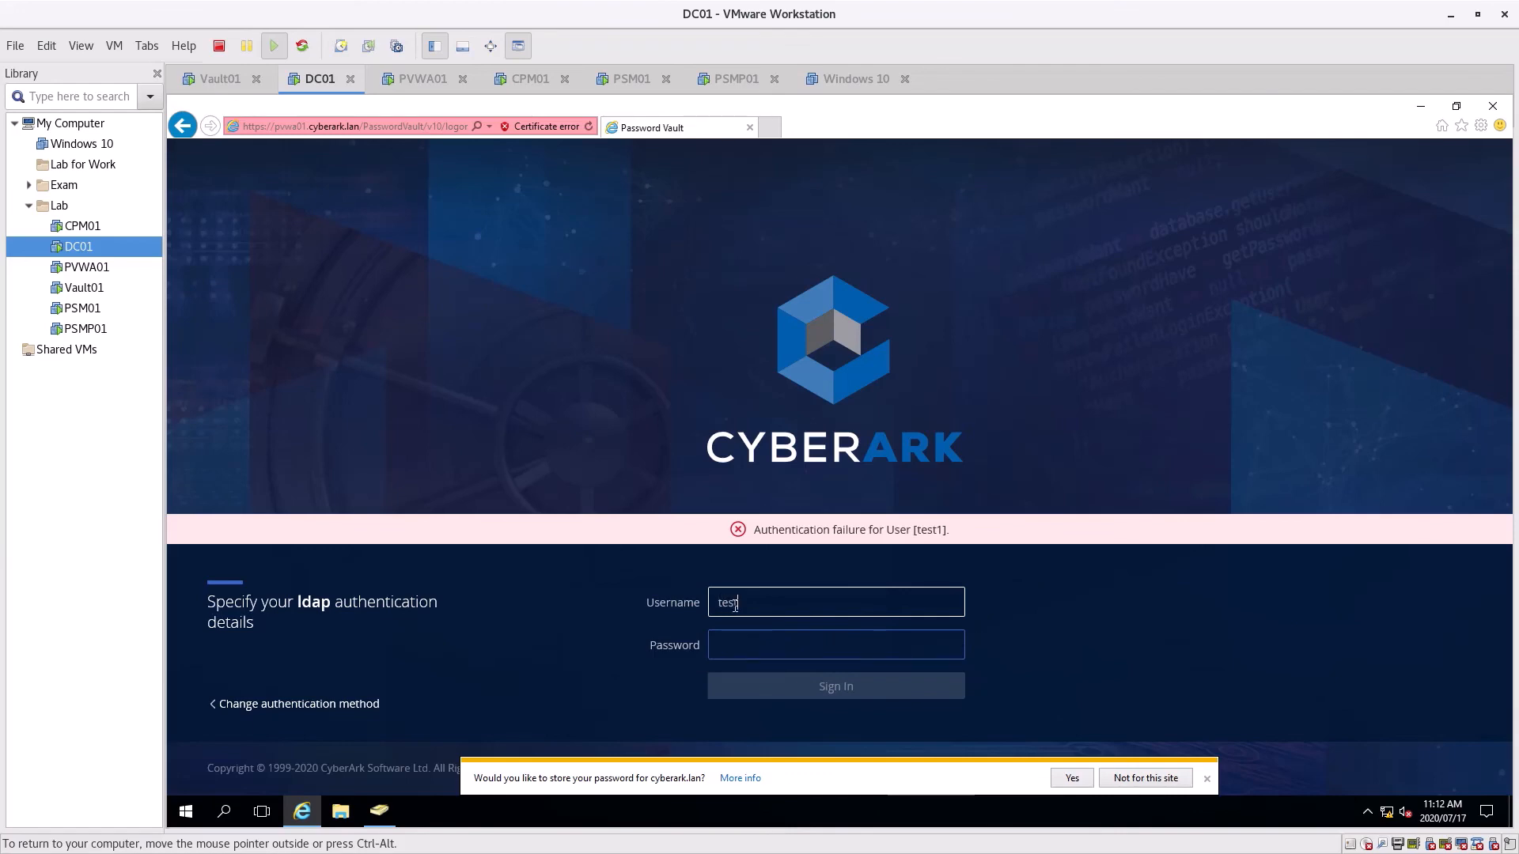
left_click(783, 655)
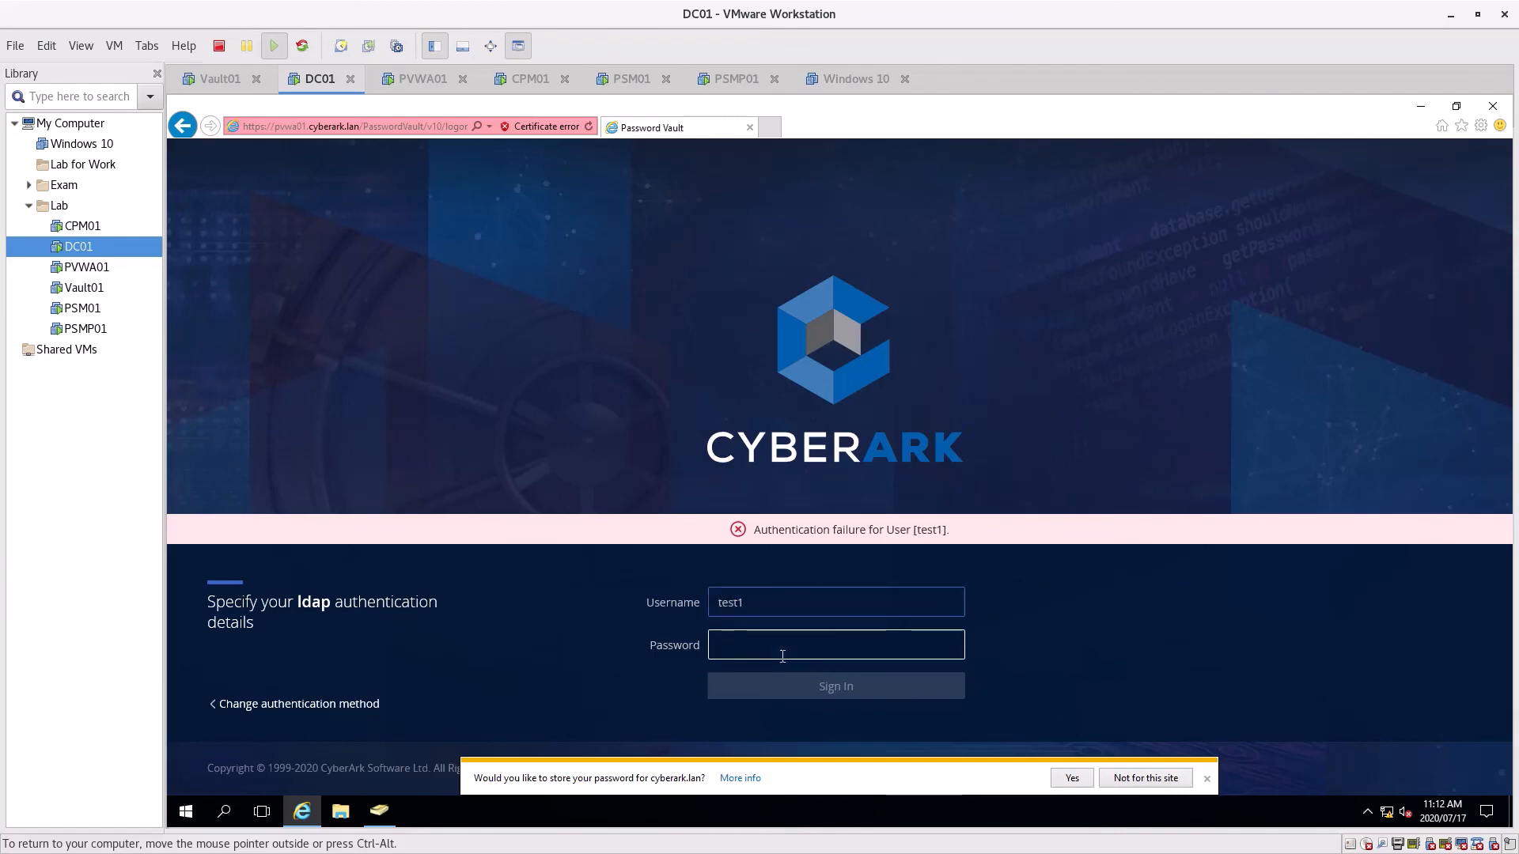
type("•••••••••")
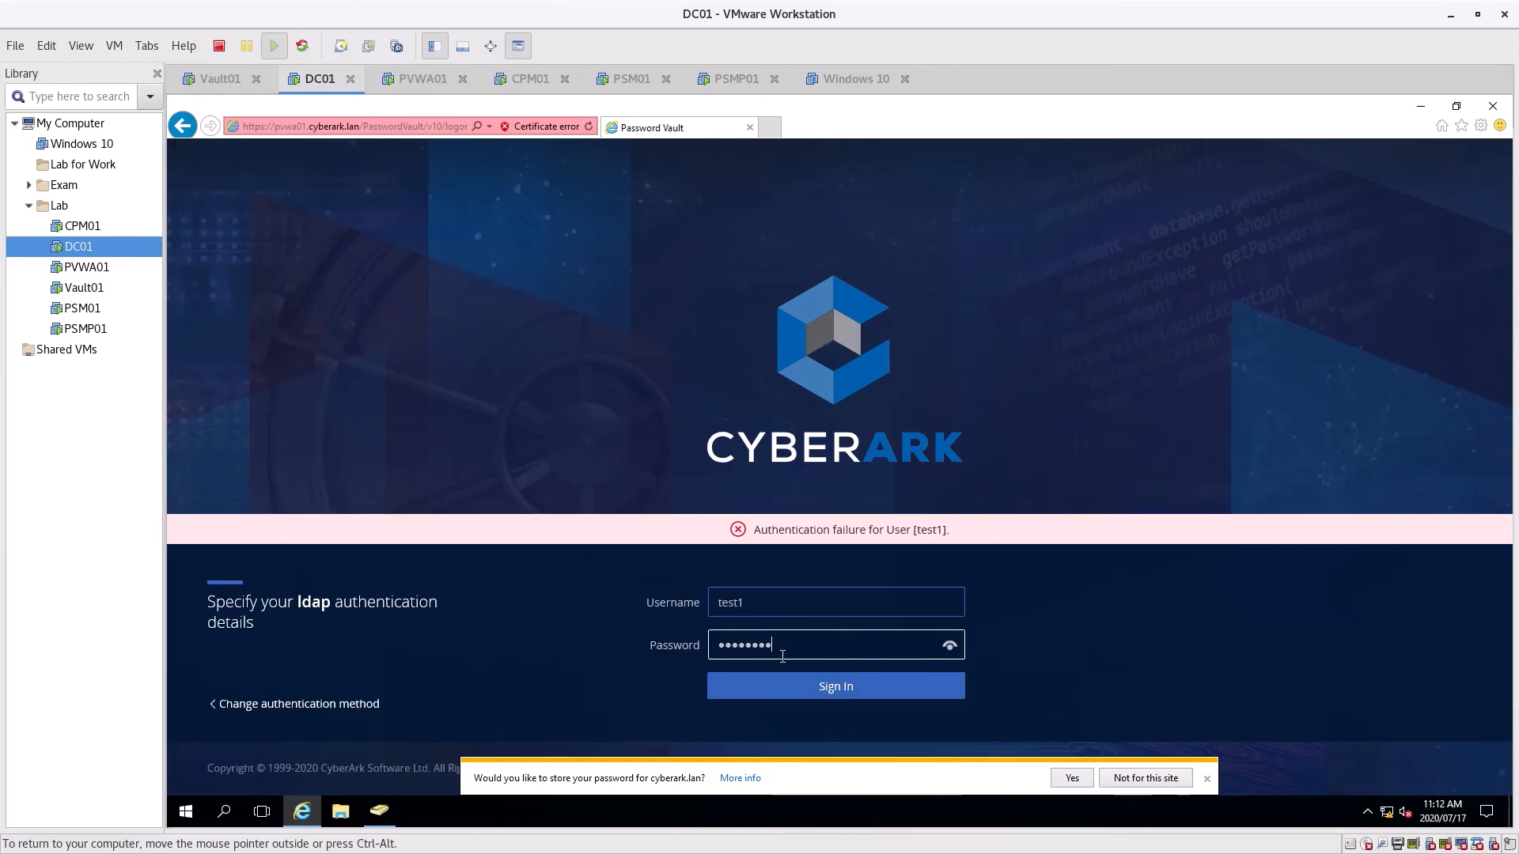
key("Return")
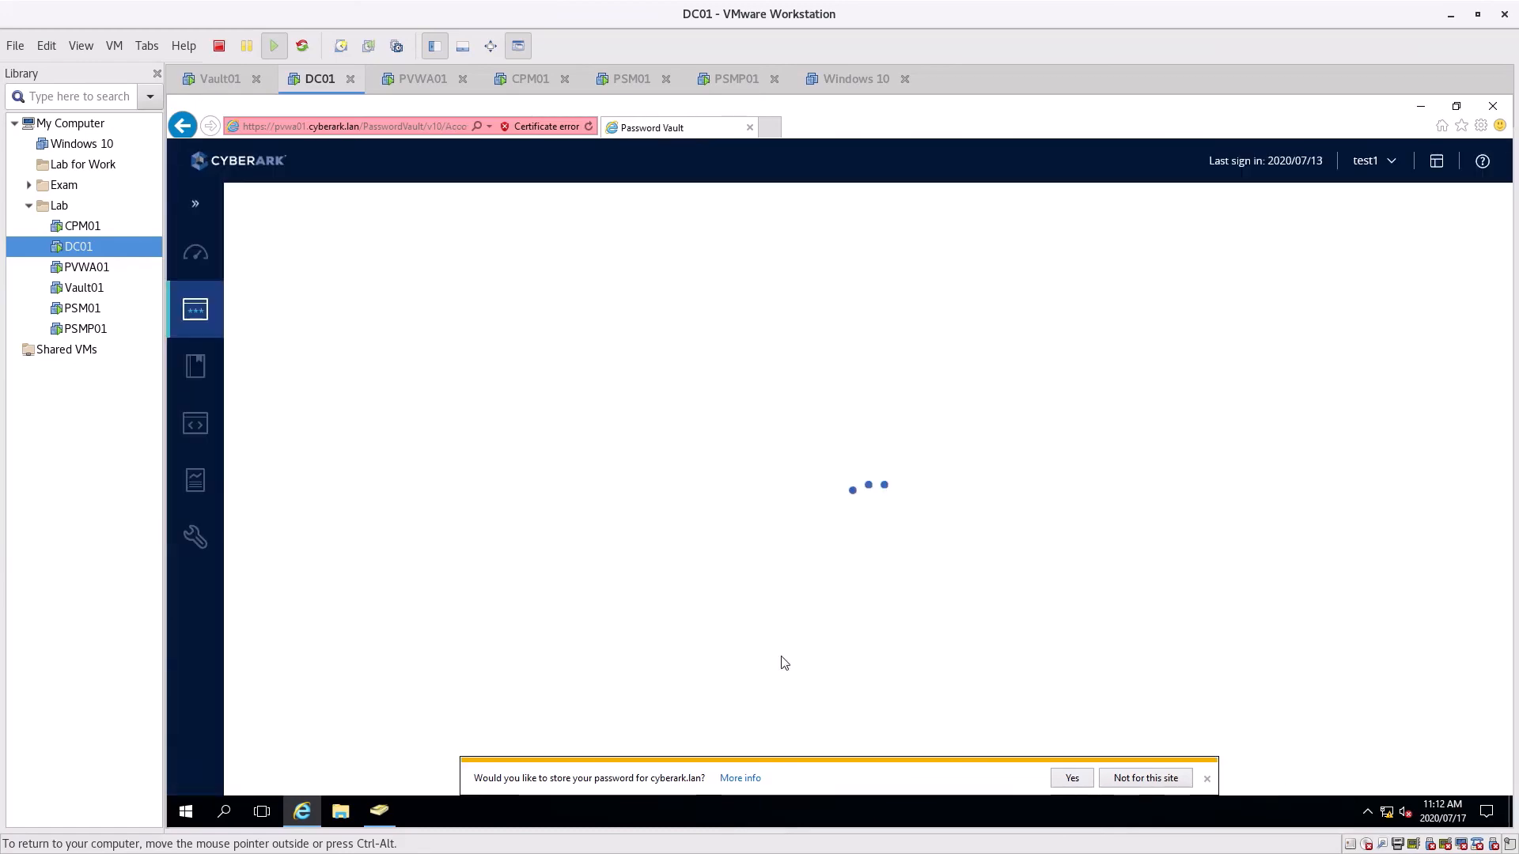